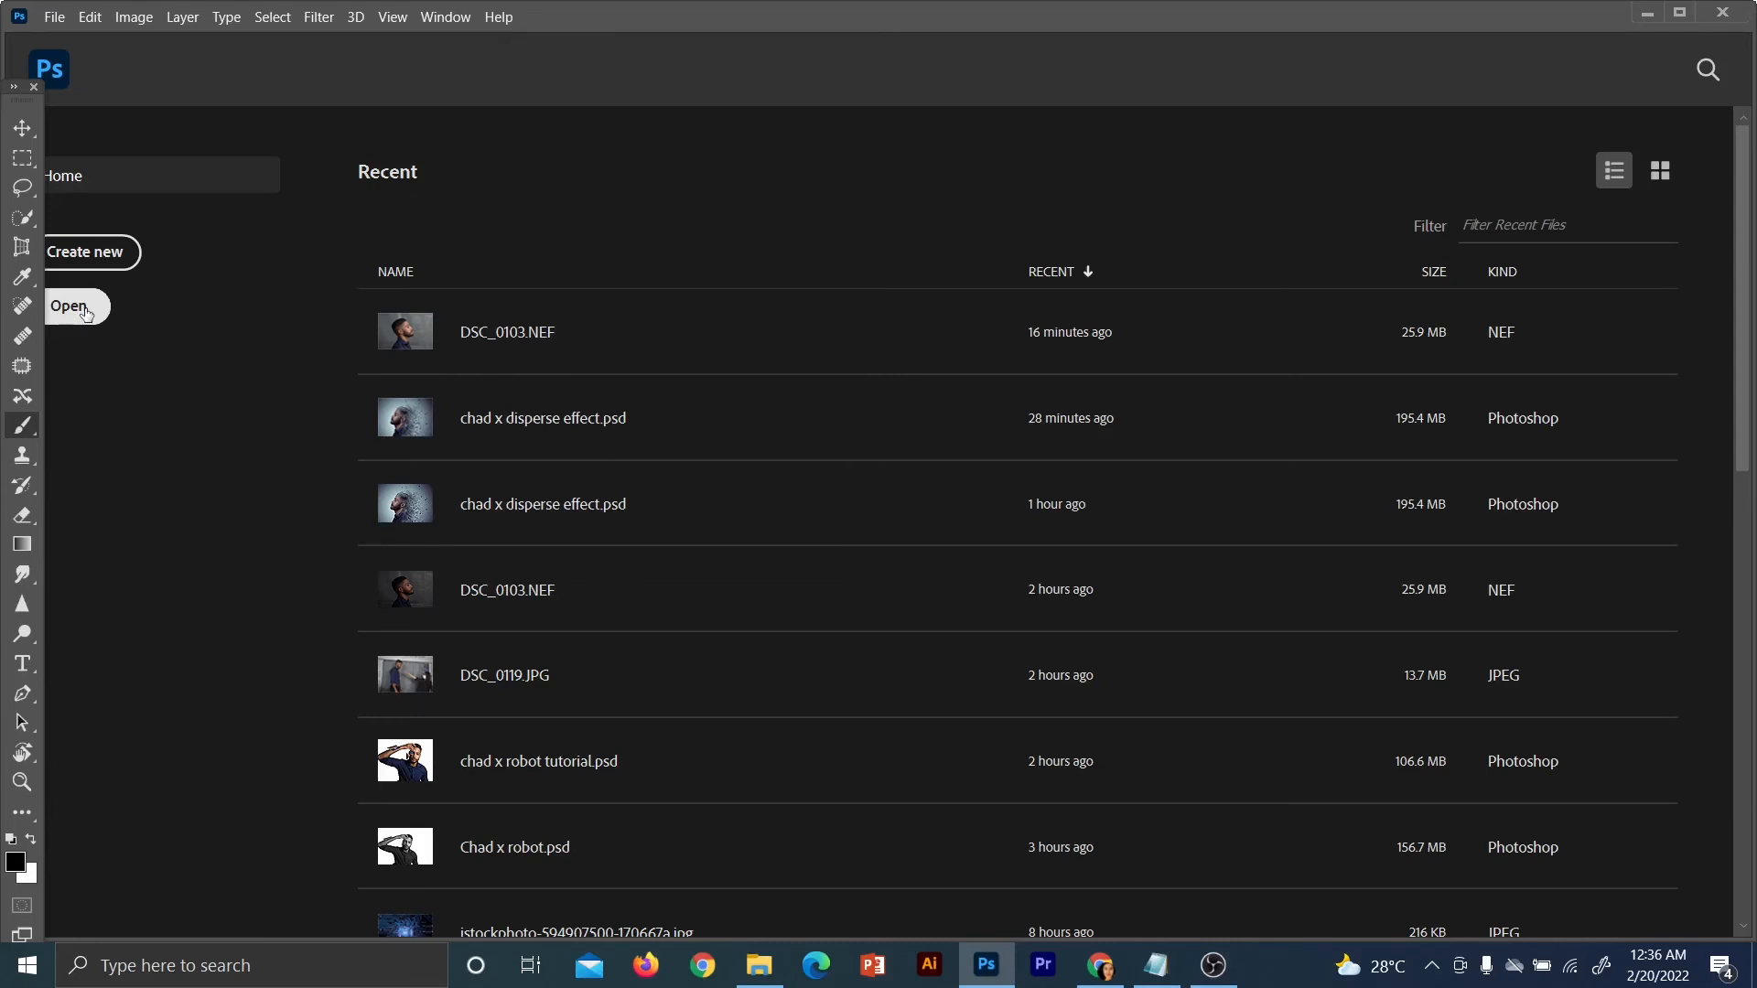
Open the raw photo DSC_0103 from the photoshop 101 folder for development in Camera Raw
{"action": "left_click", "coordinate": [86, 313]}
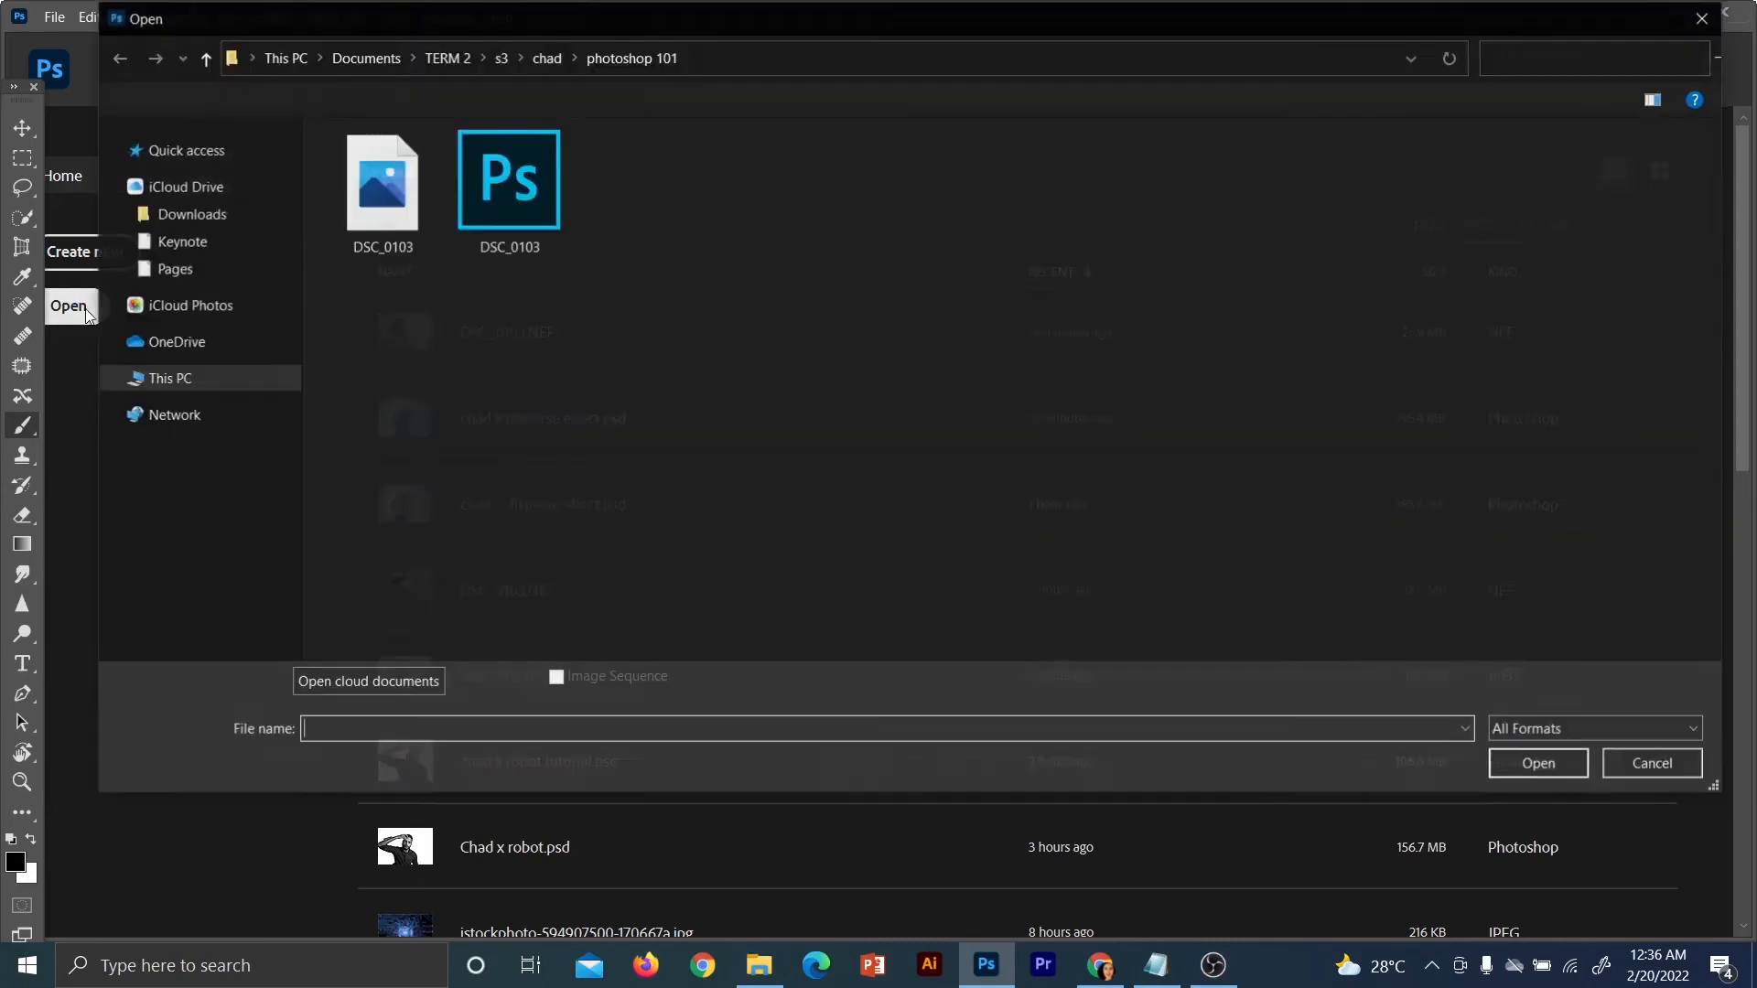
{"action": "left_click", "coordinate": [371, 157]}
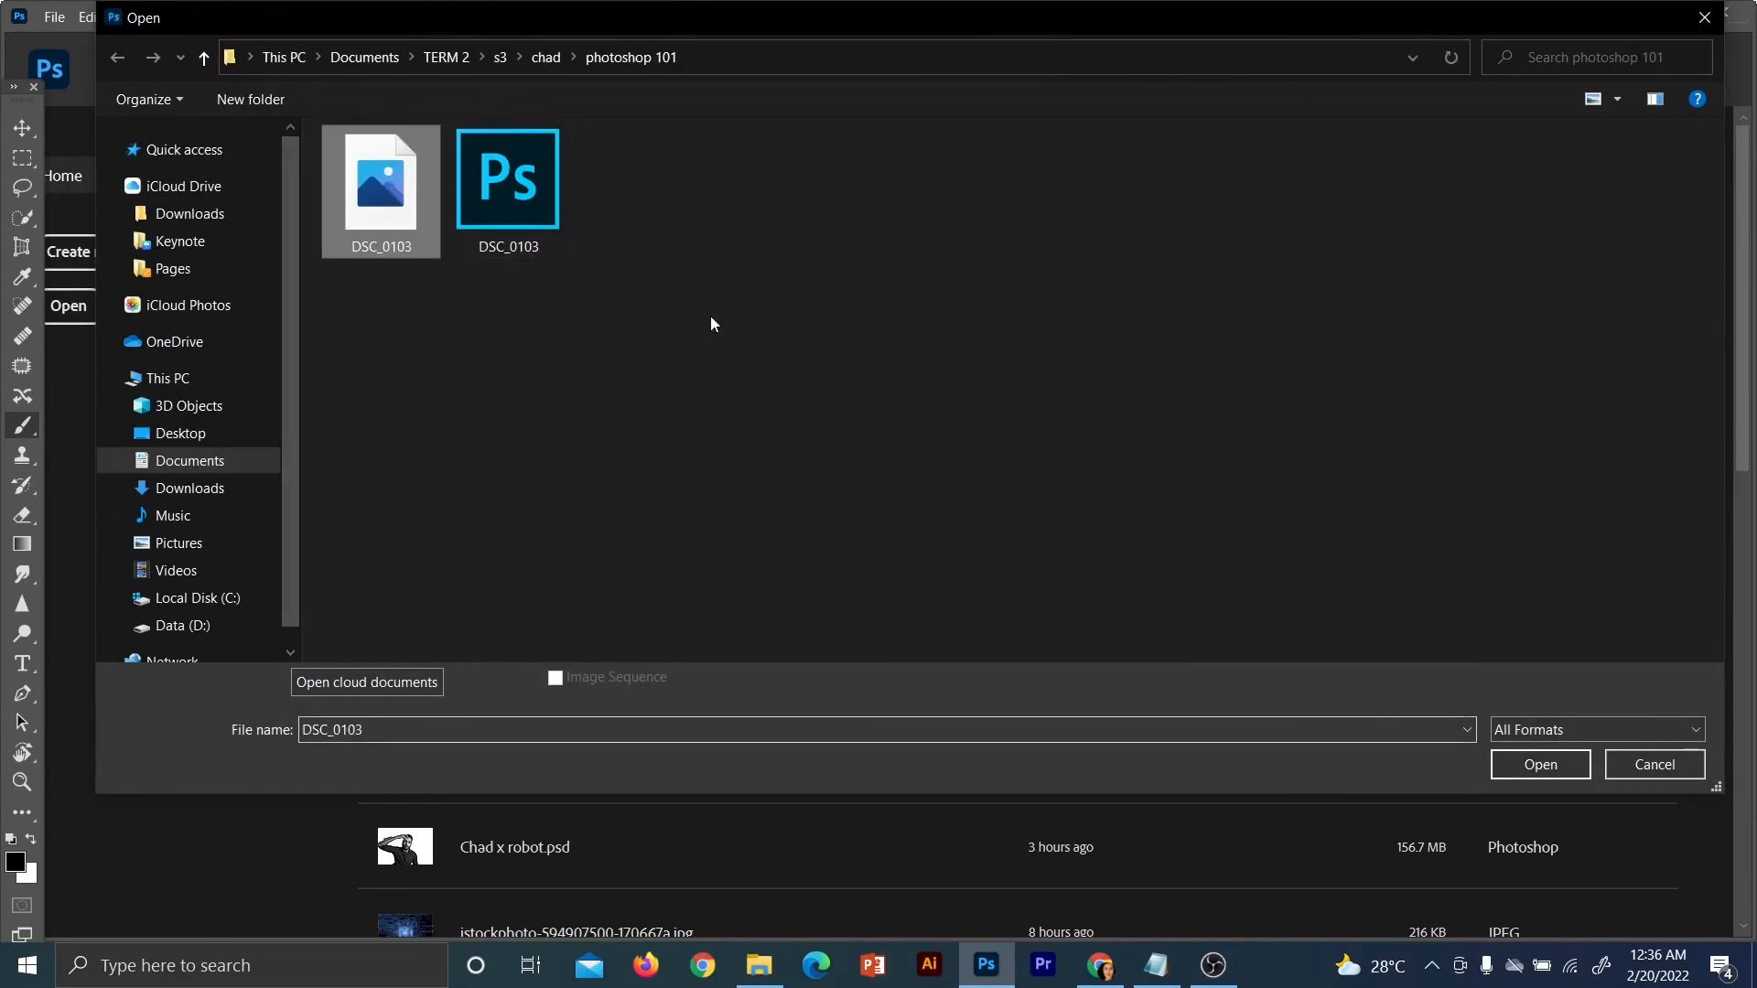
{"action": "left_click", "coordinate": [1534, 766]}
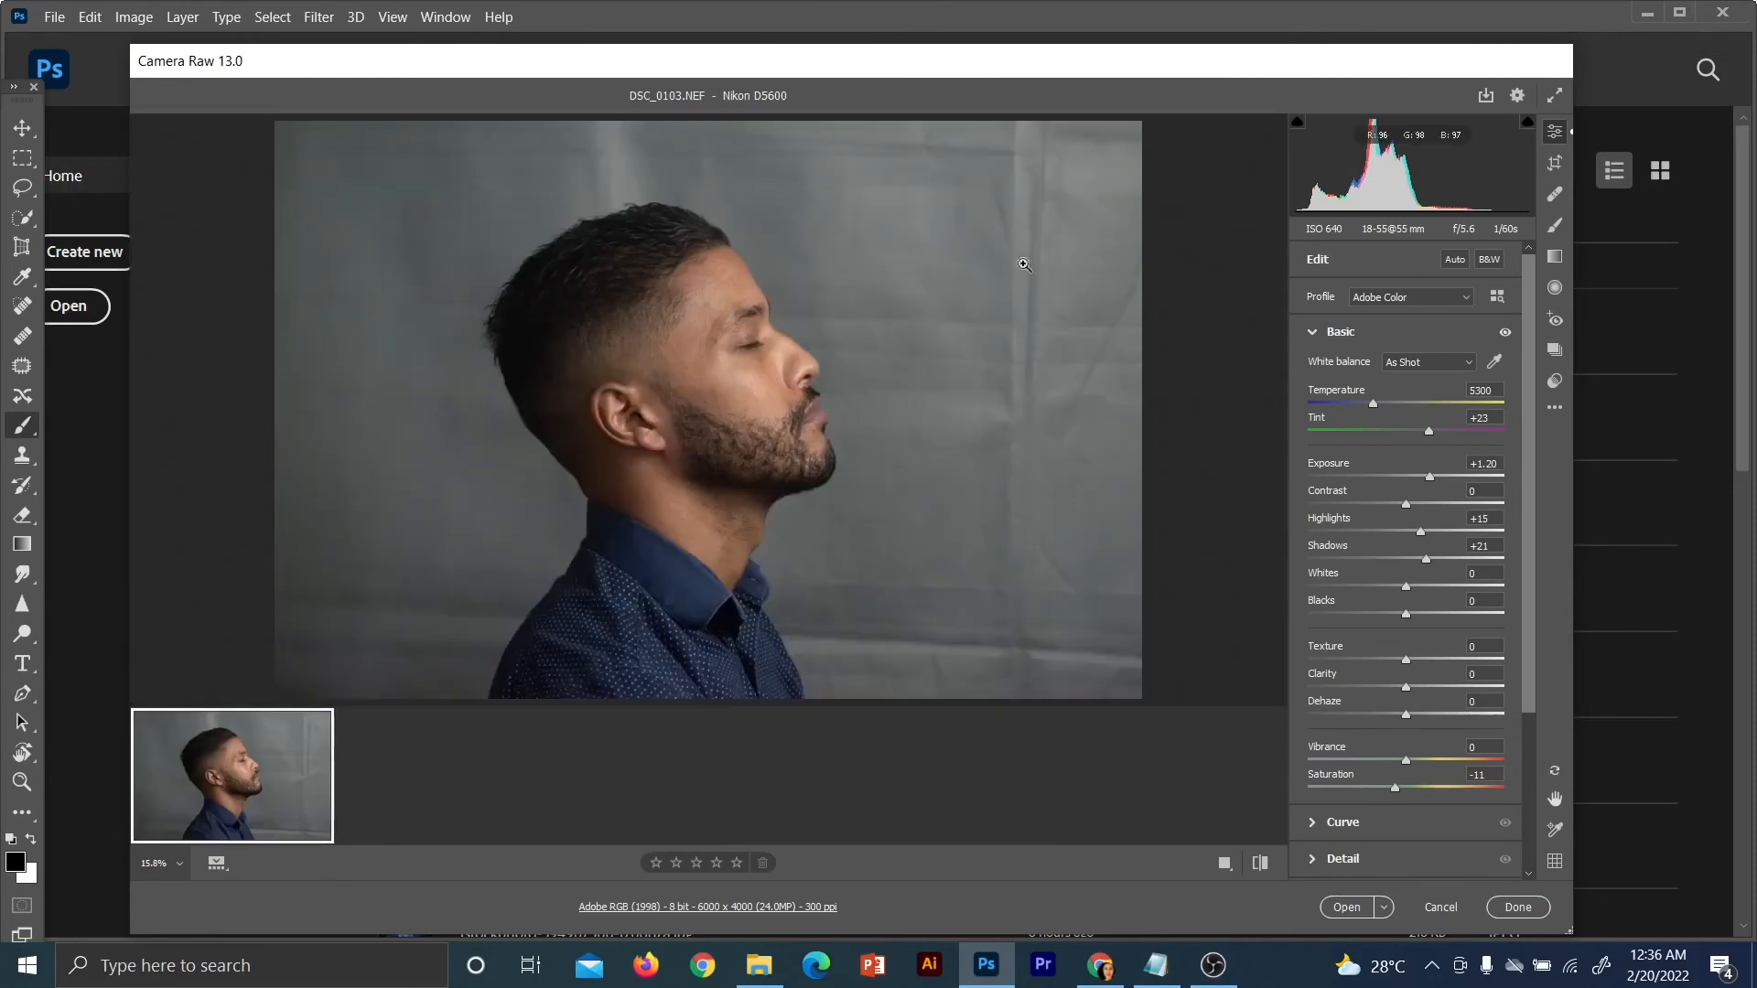
Set the raw photo's exposure to +0.95, keep saturation at -11, and bring the photo into the main editor
{"action": "left_click_drag", "start_coordinate": [878, 73], "coordinate": [878, 91]}
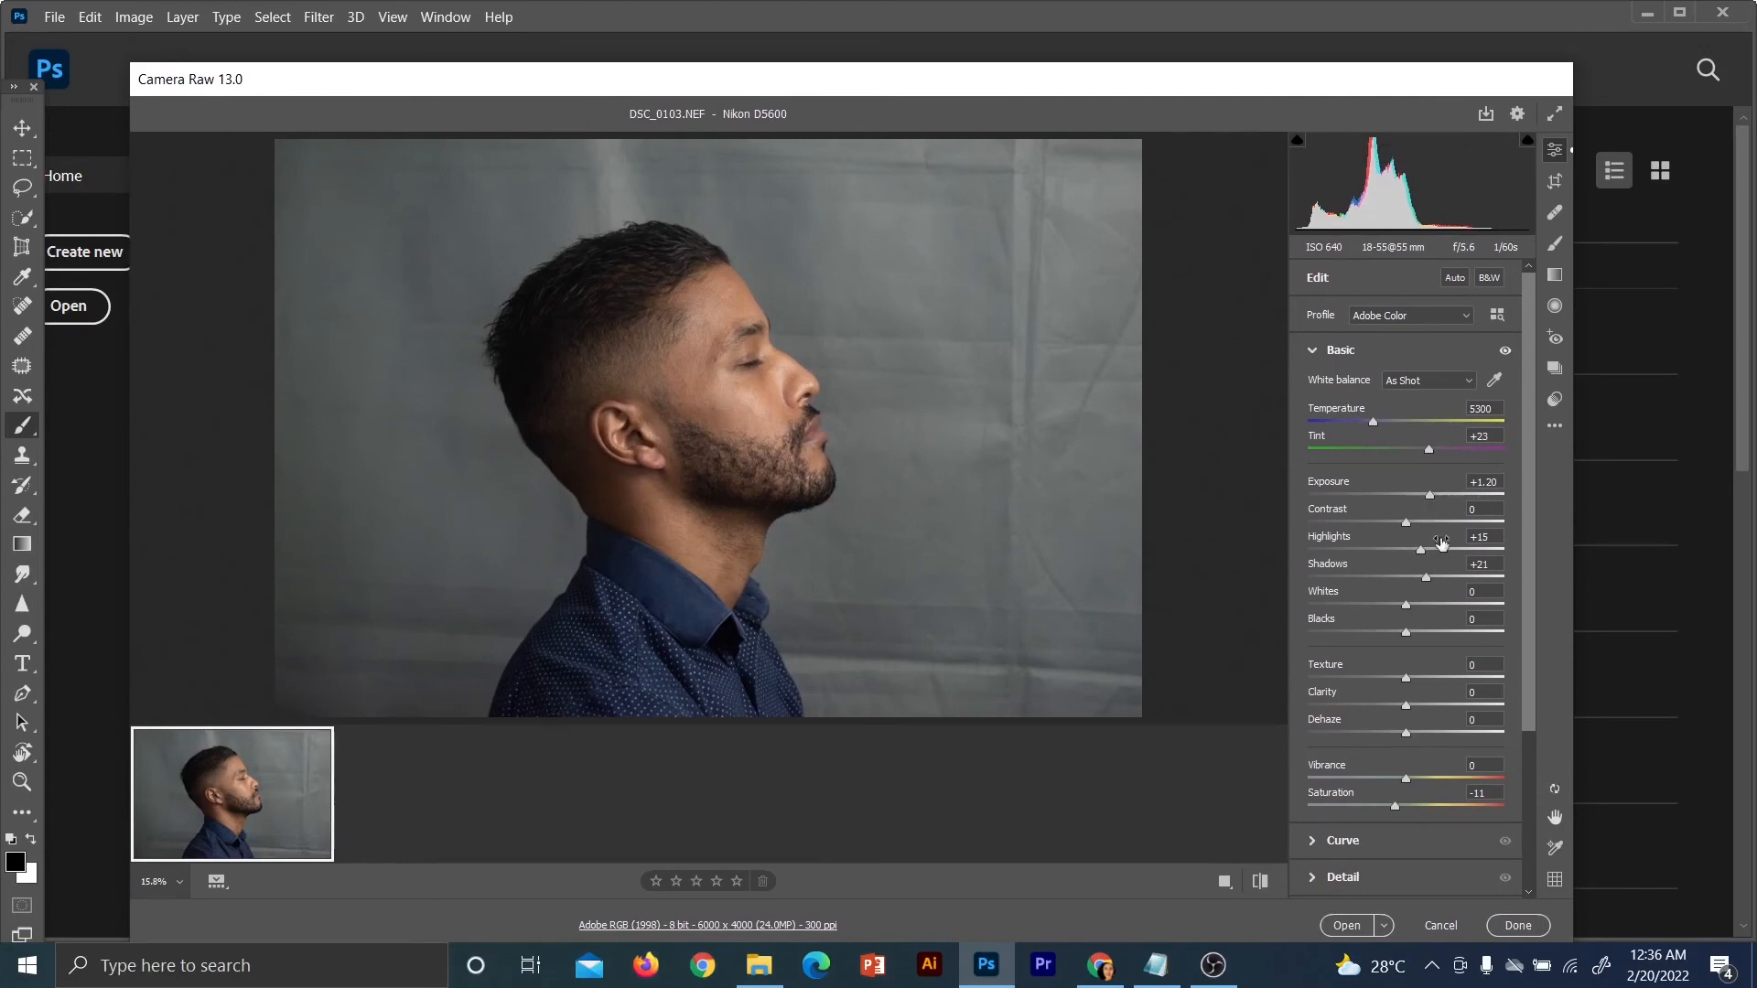
{"action": "left_click_drag", "start_coordinate": [1430, 495], "coordinate": [1428, 499]}
{"action": "left_click_drag", "start_coordinate": [973, 84], "coordinate": [967, 64]}
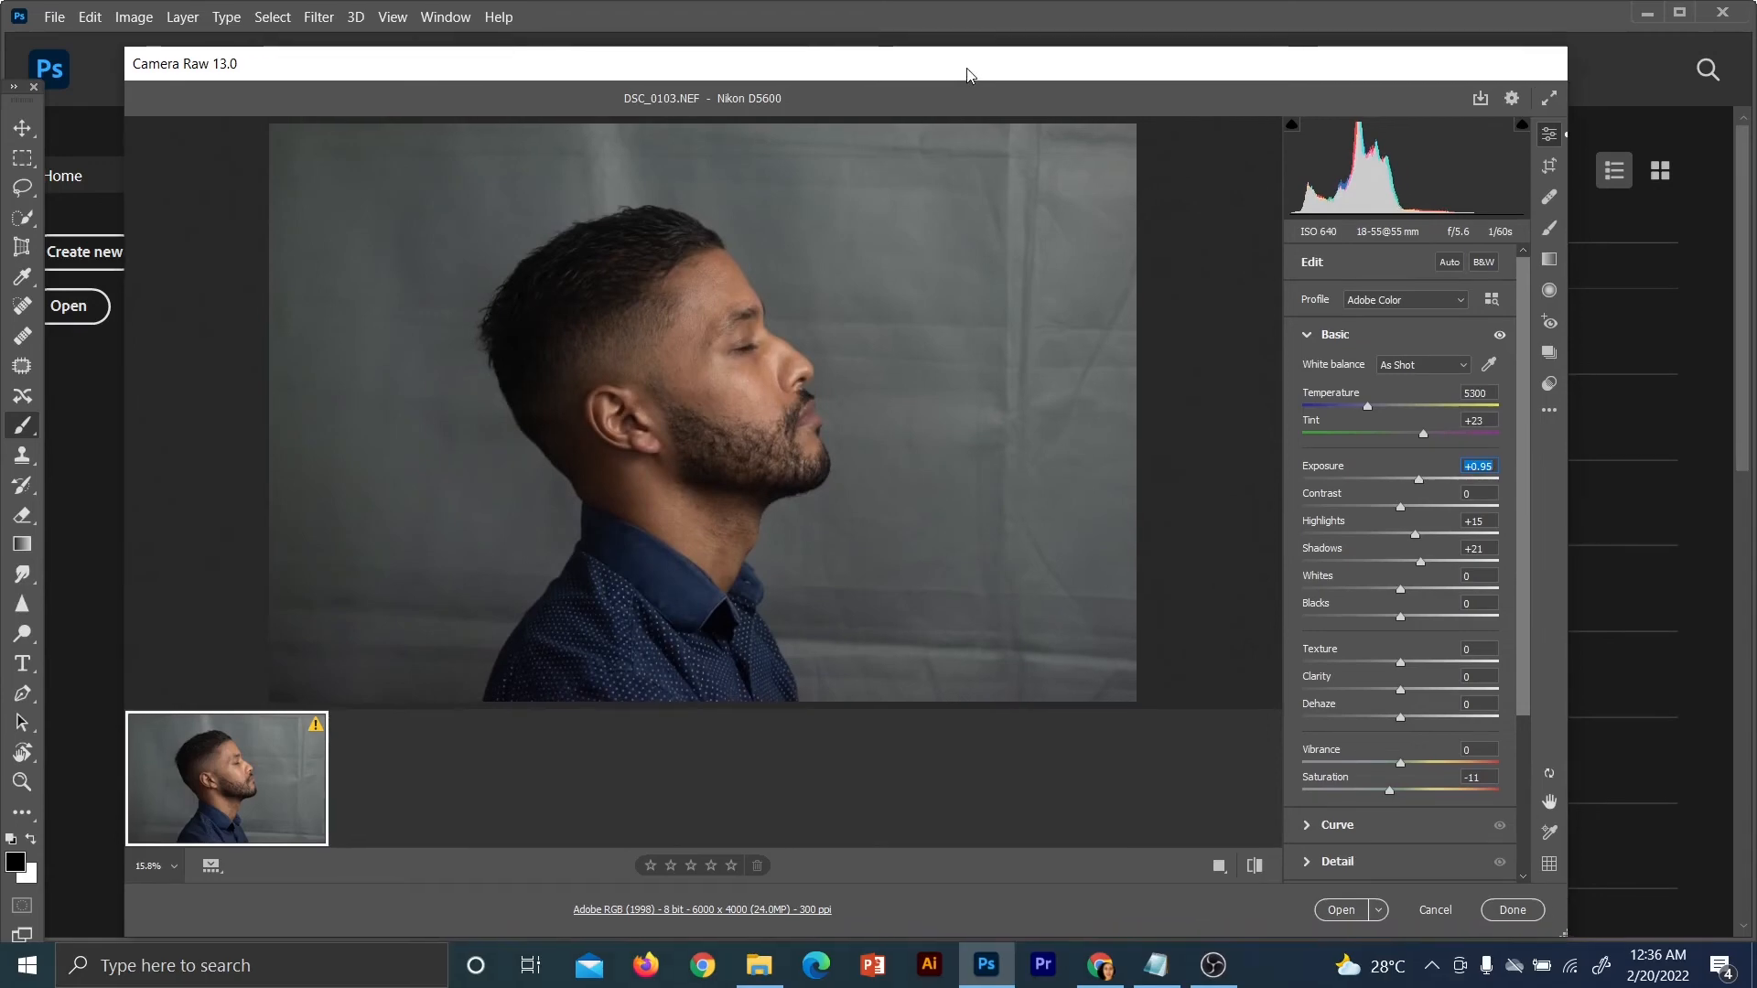
{"action": "left_click_drag", "start_coordinate": [1389, 786], "coordinate": [1398, 786]}
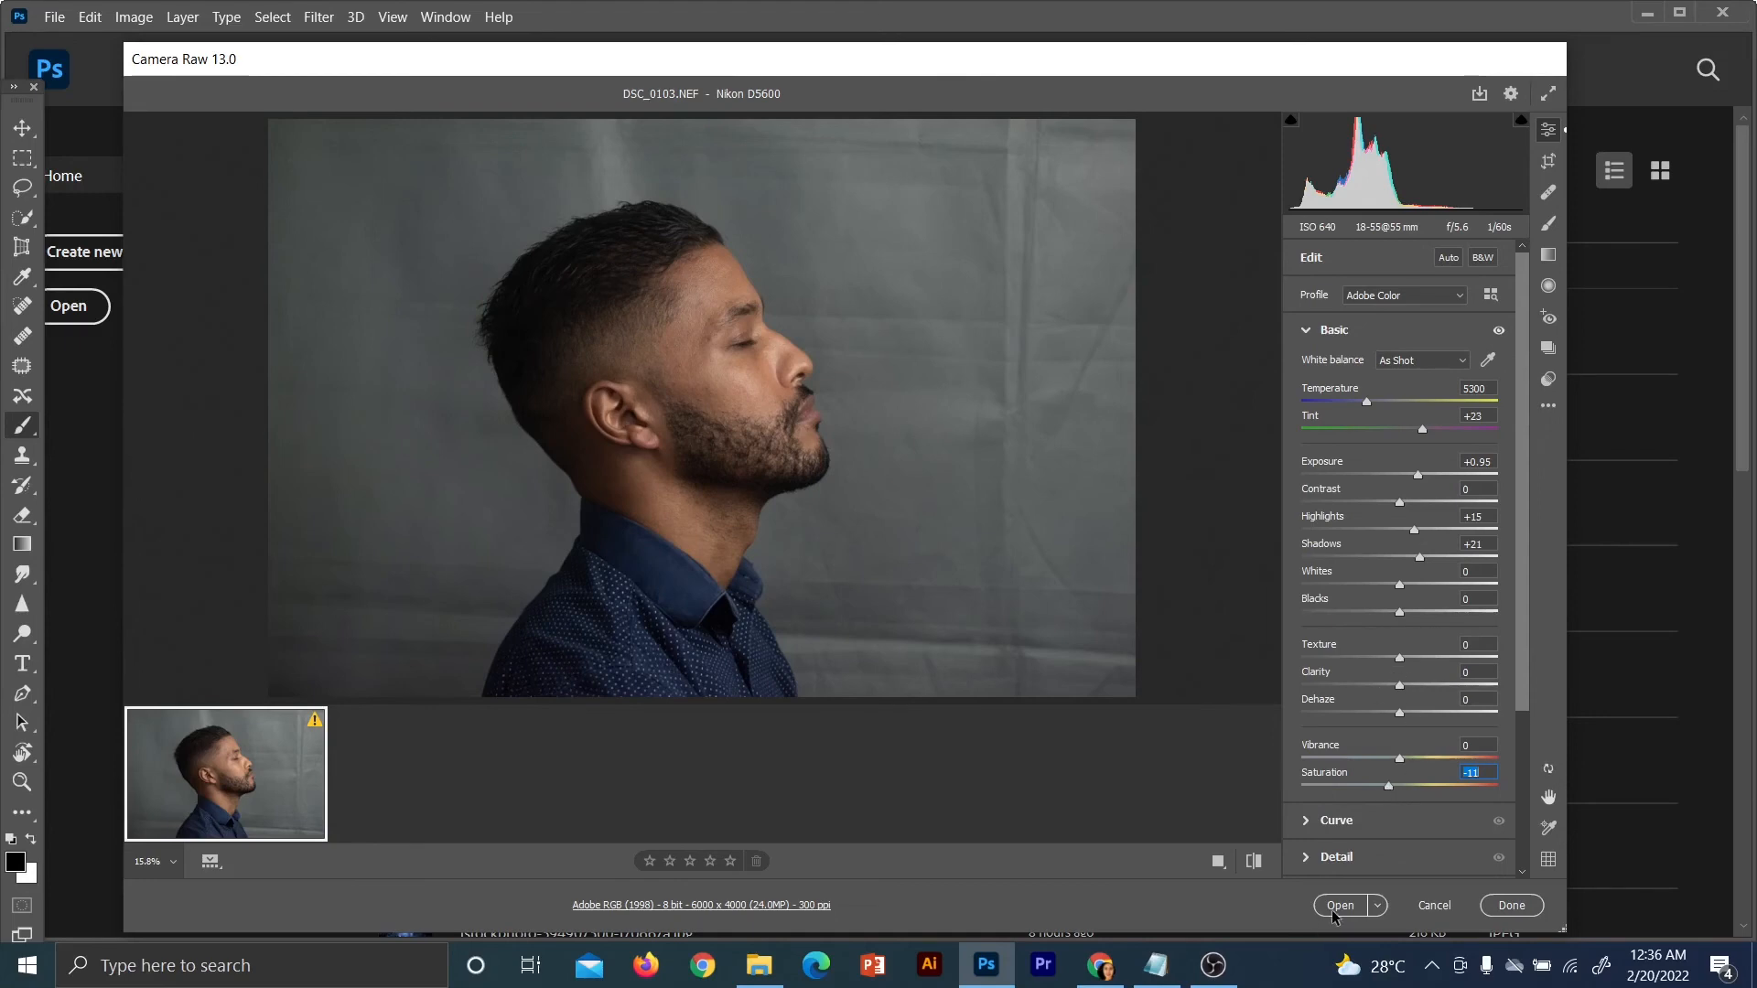
{"action": "left_click", "coordinate": [1512, 905]}
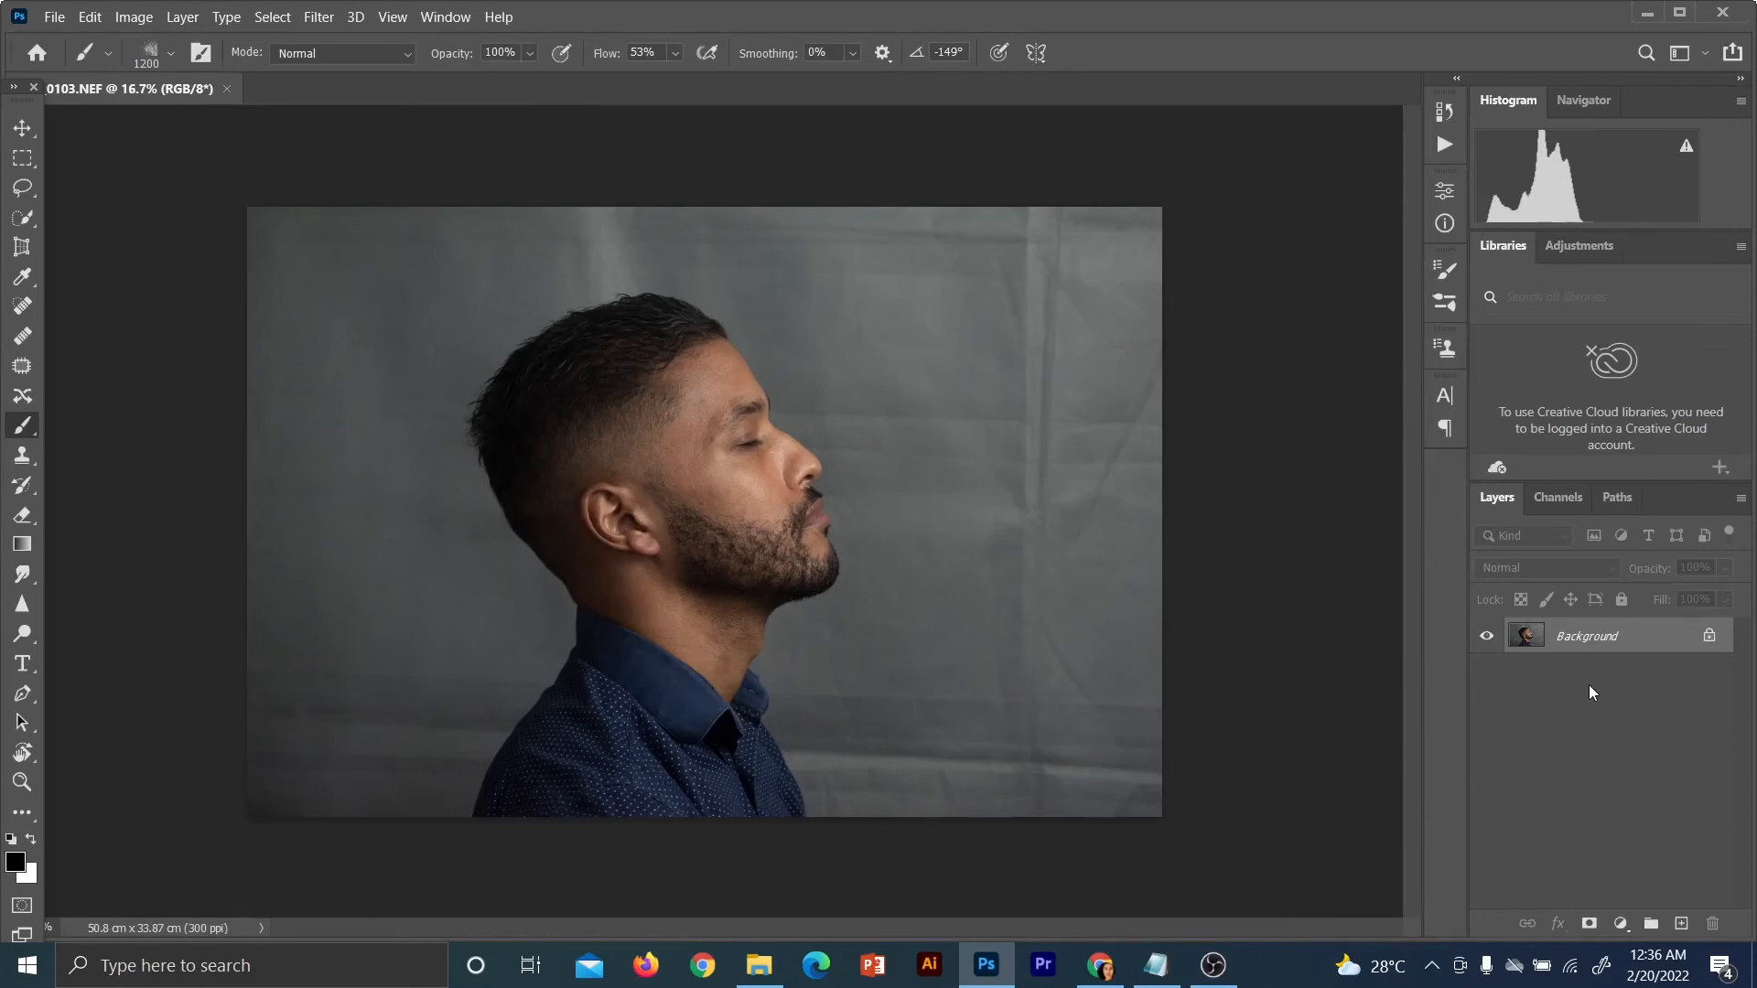
Duplicate the Background layer and hide the original
{"action": "key", "text": "ctrl+j"}
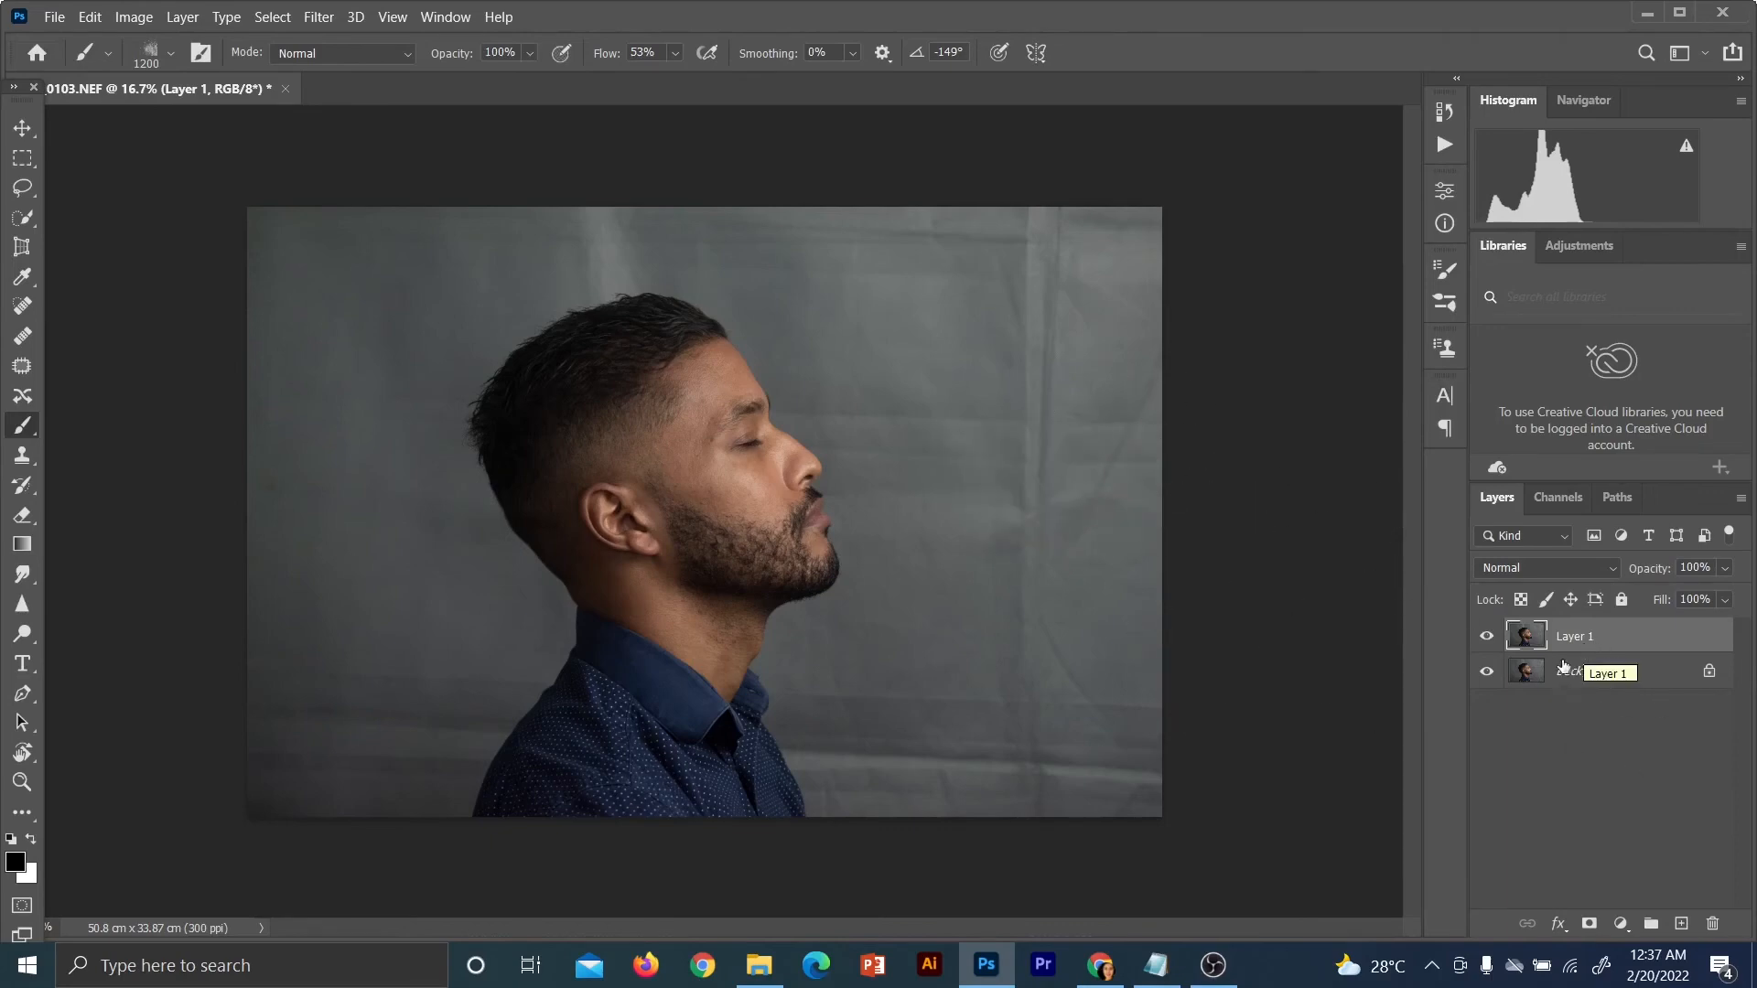
{"action": "left_click", "coordinate": [1488, 673]}
Choose the Hard Round preset from the General Brushes
{"action": "left_click", "coordinate": [1447, 304]}
{"action": "left_click", "coordinate": [1300, 457]}
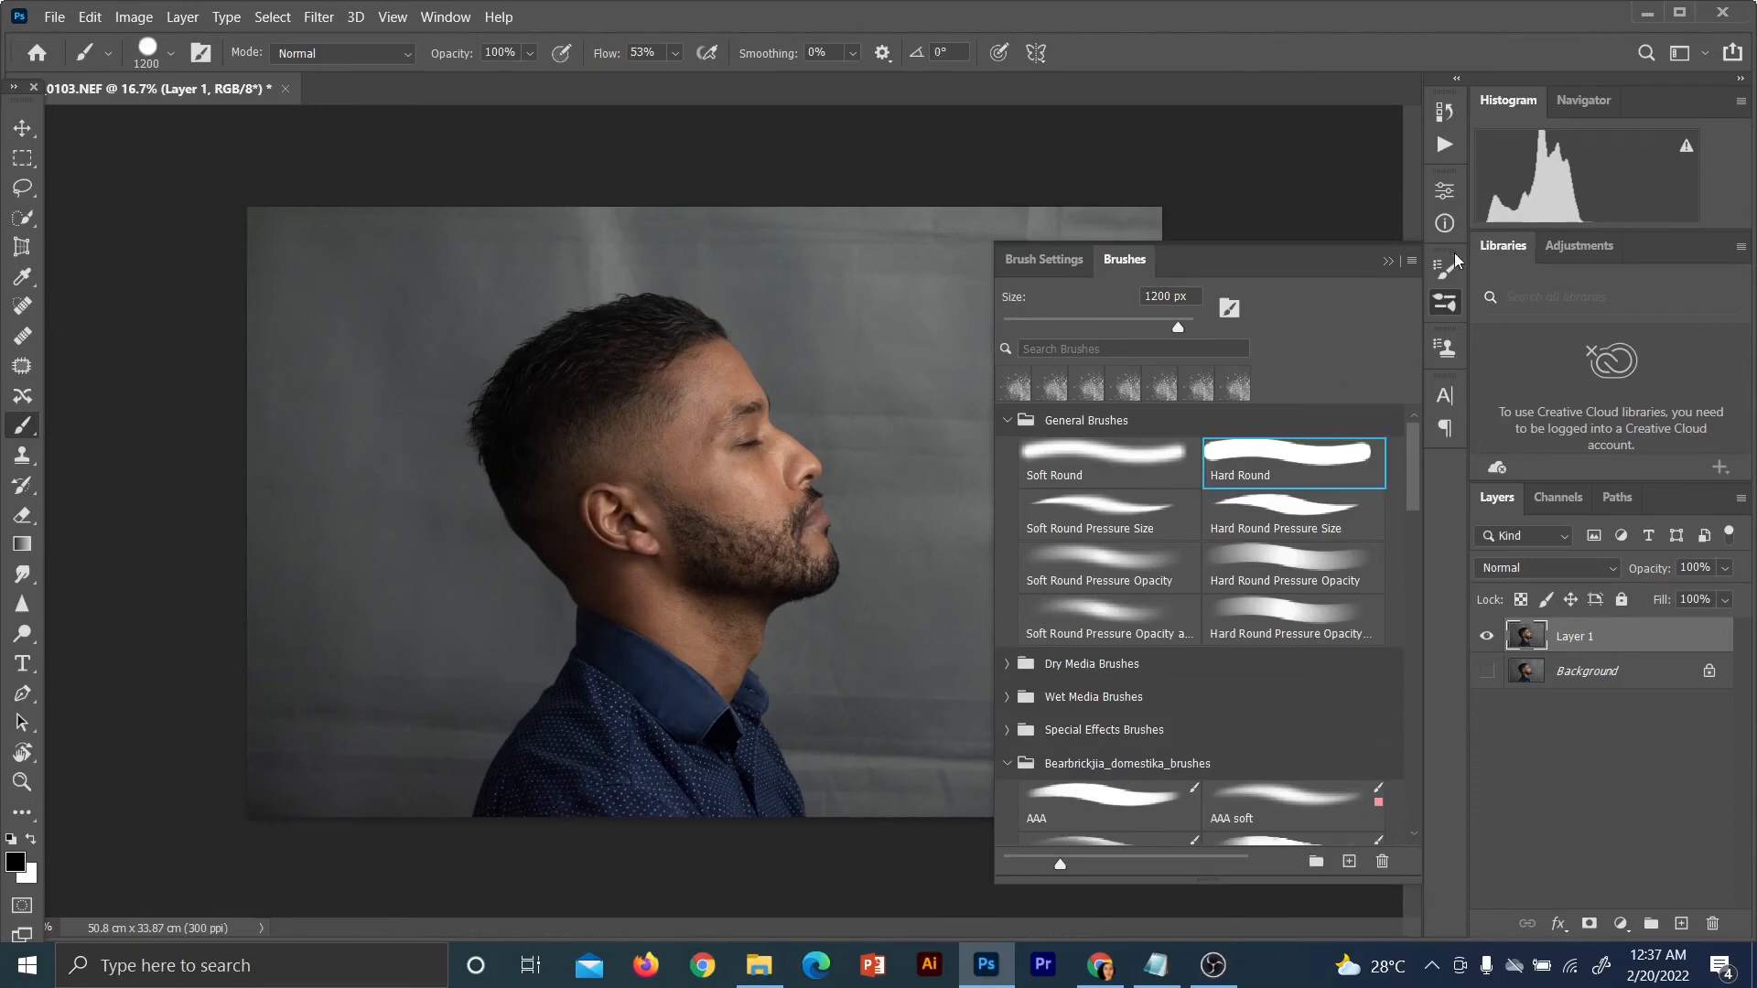
{"action": "left_click", "coordinate": [1389, 261]}
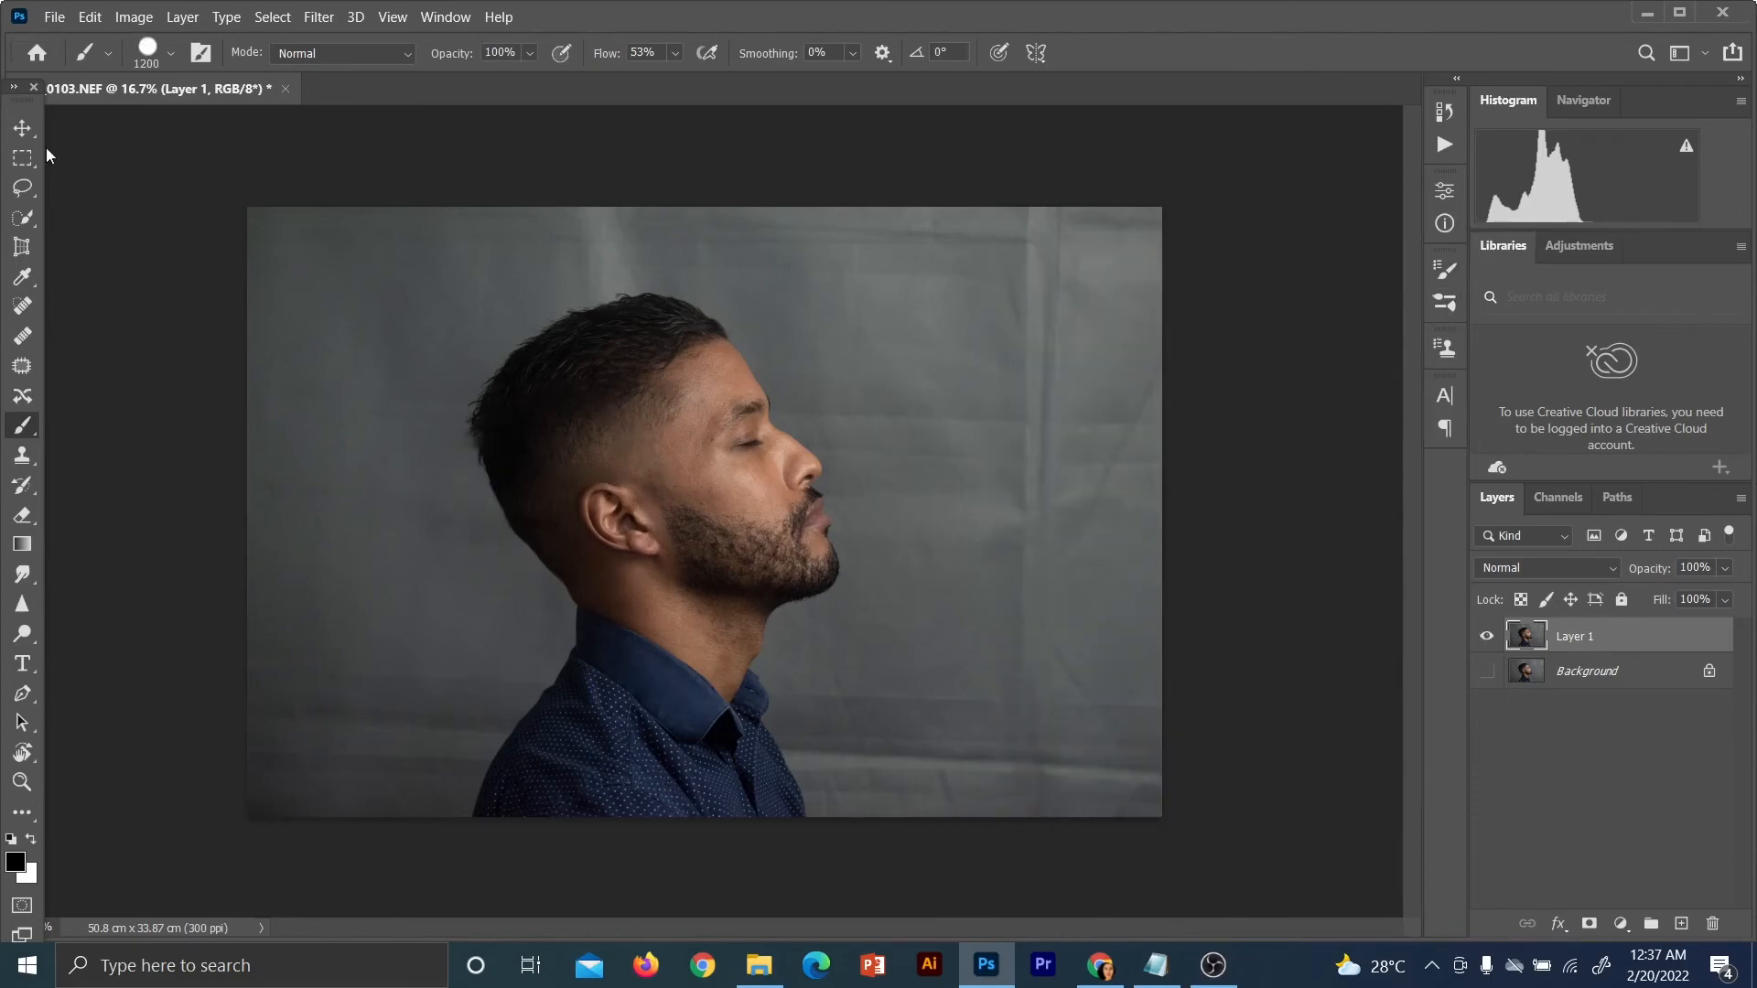
Select the man with the Quick Selection tool's Select Subject and add a layer mask to Layer 1 from that selection
{"action": "left_click", "coordinate": [24, 221]}
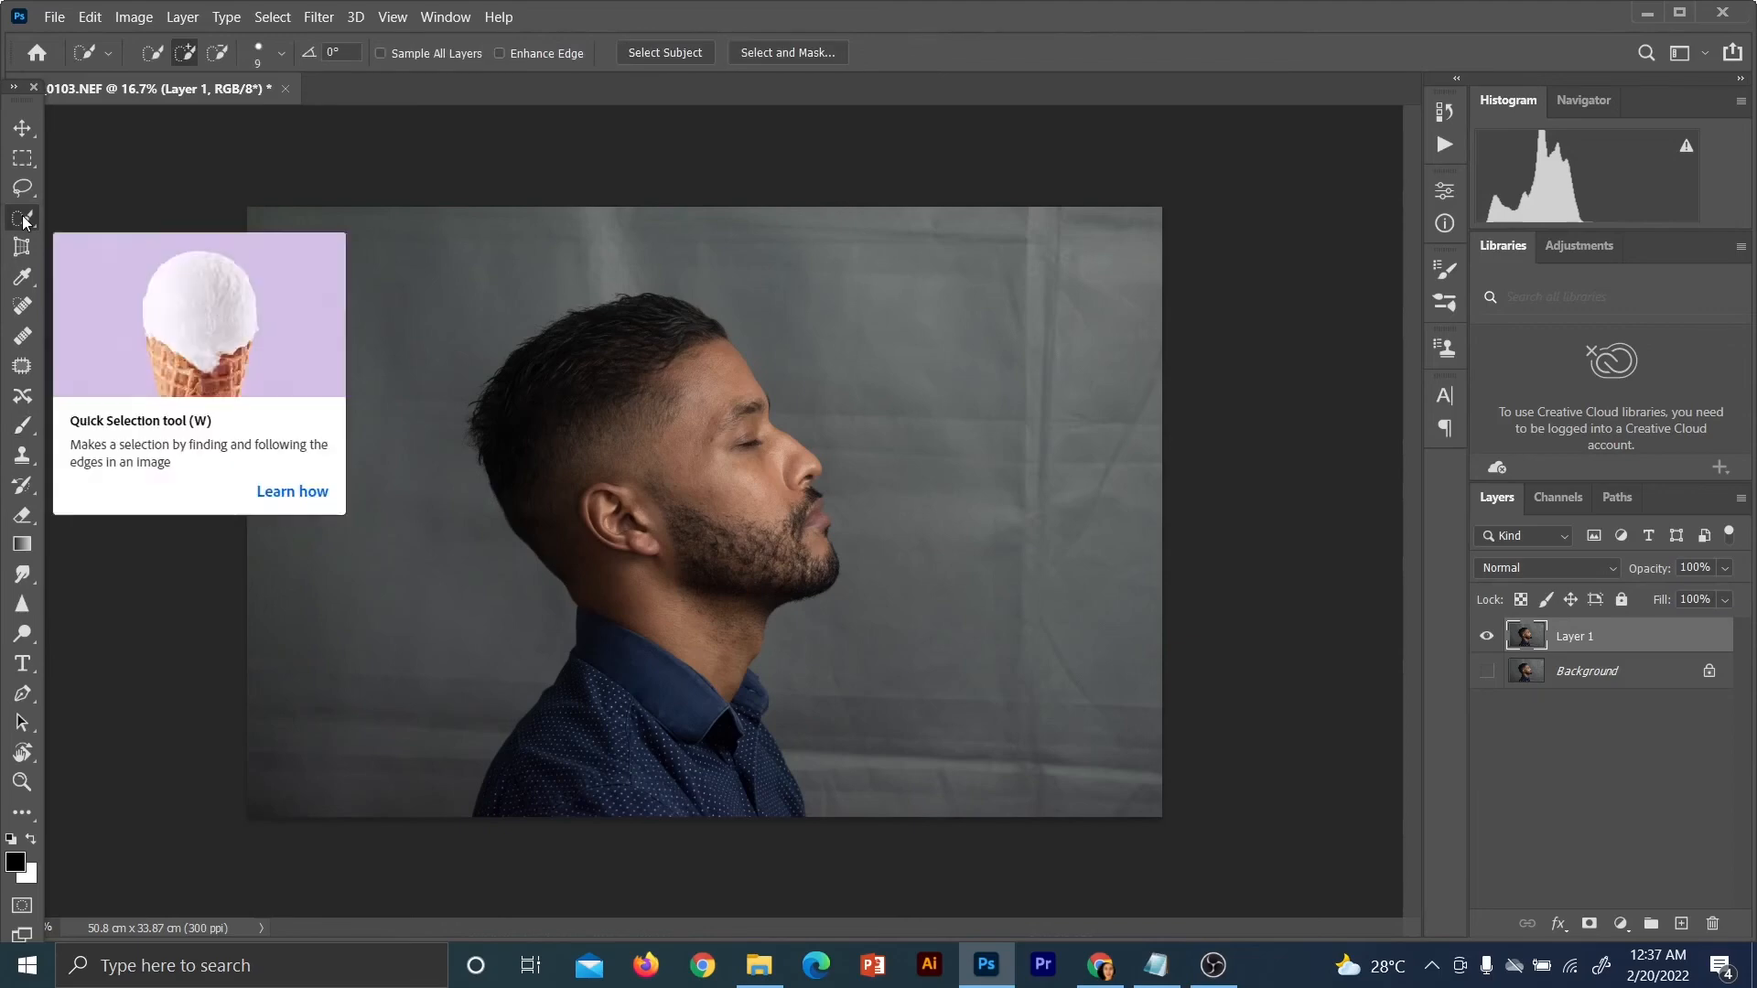
{"action": "left_click", "coordinate": [677, 57]}
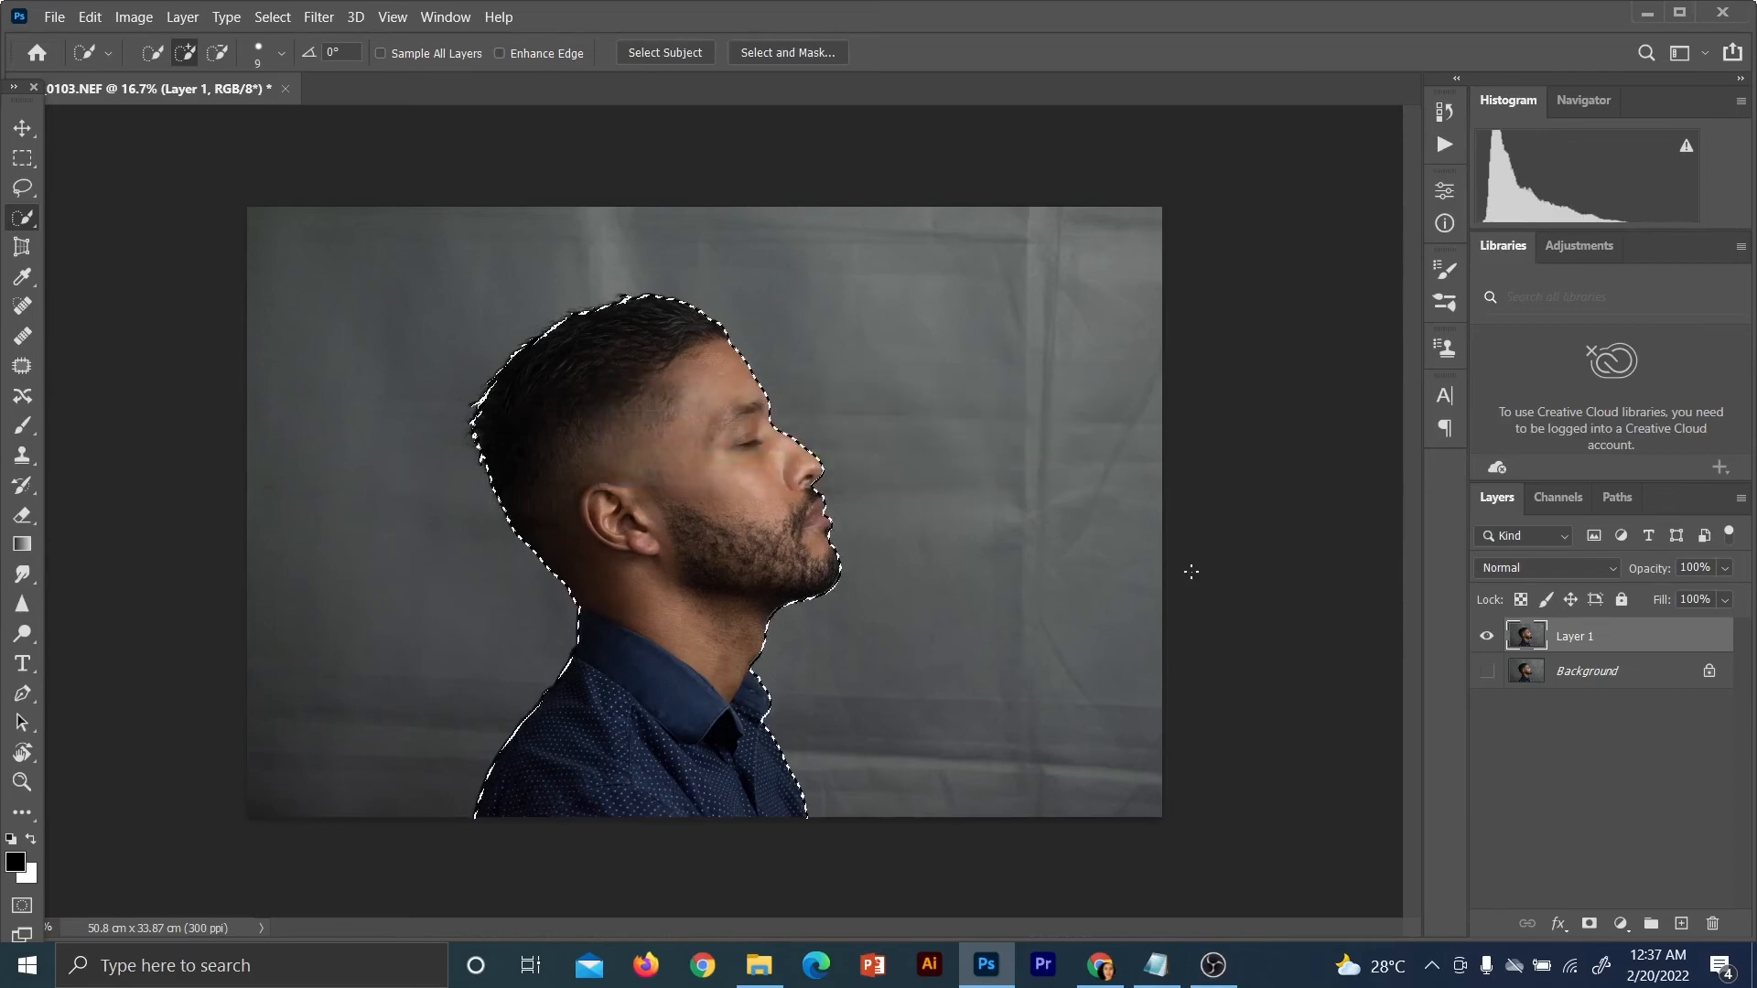
{"action": "left_click", "coordinate": [272, 17]}
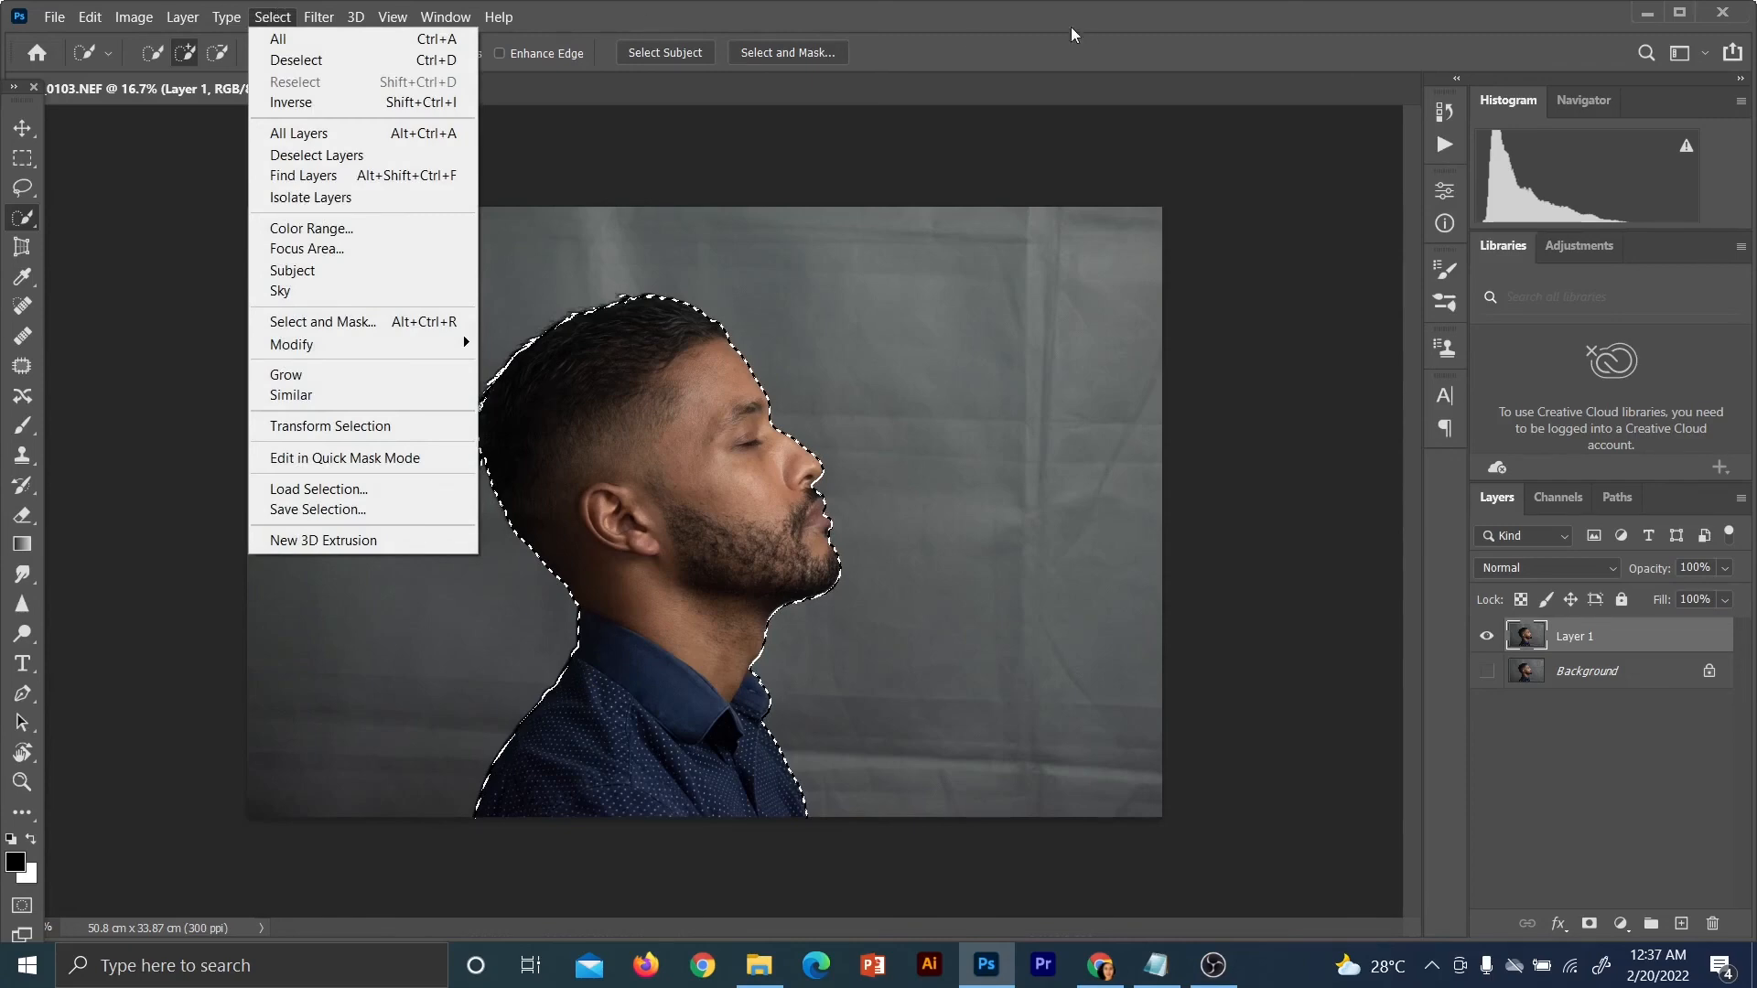
{"action": "left_click", "coordinate": [950, 20]}
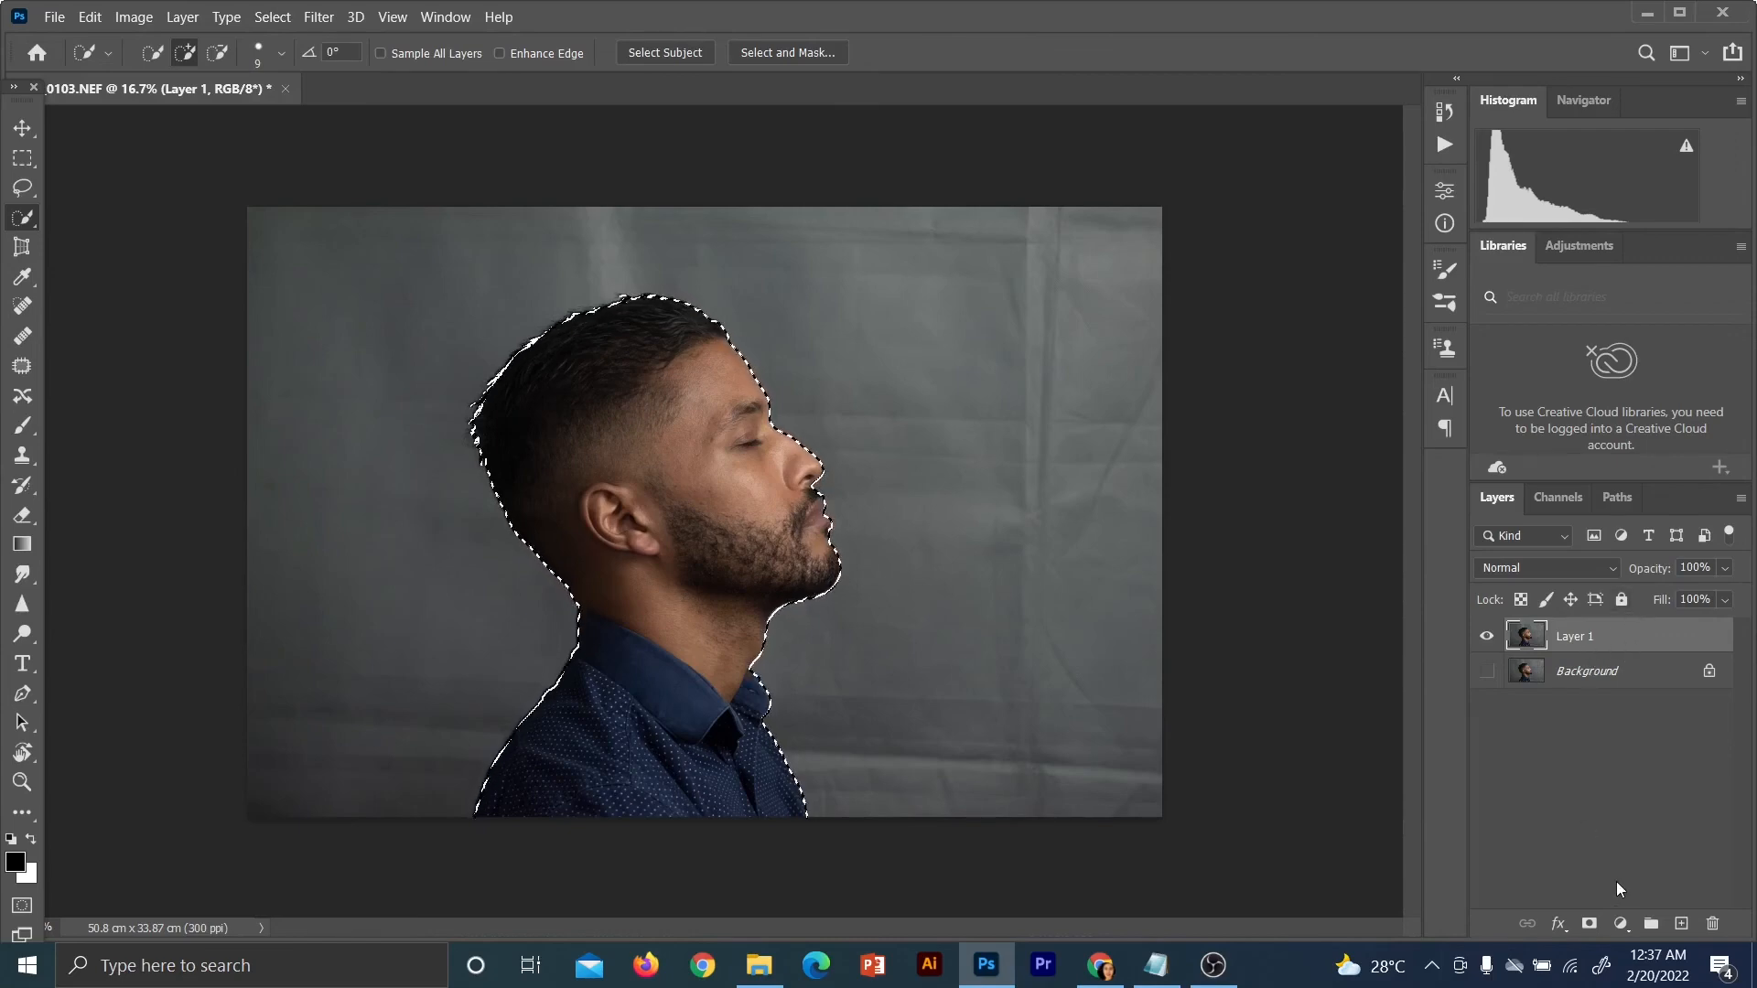
{"action": "left_click", "coordinate": [1590, 923]}
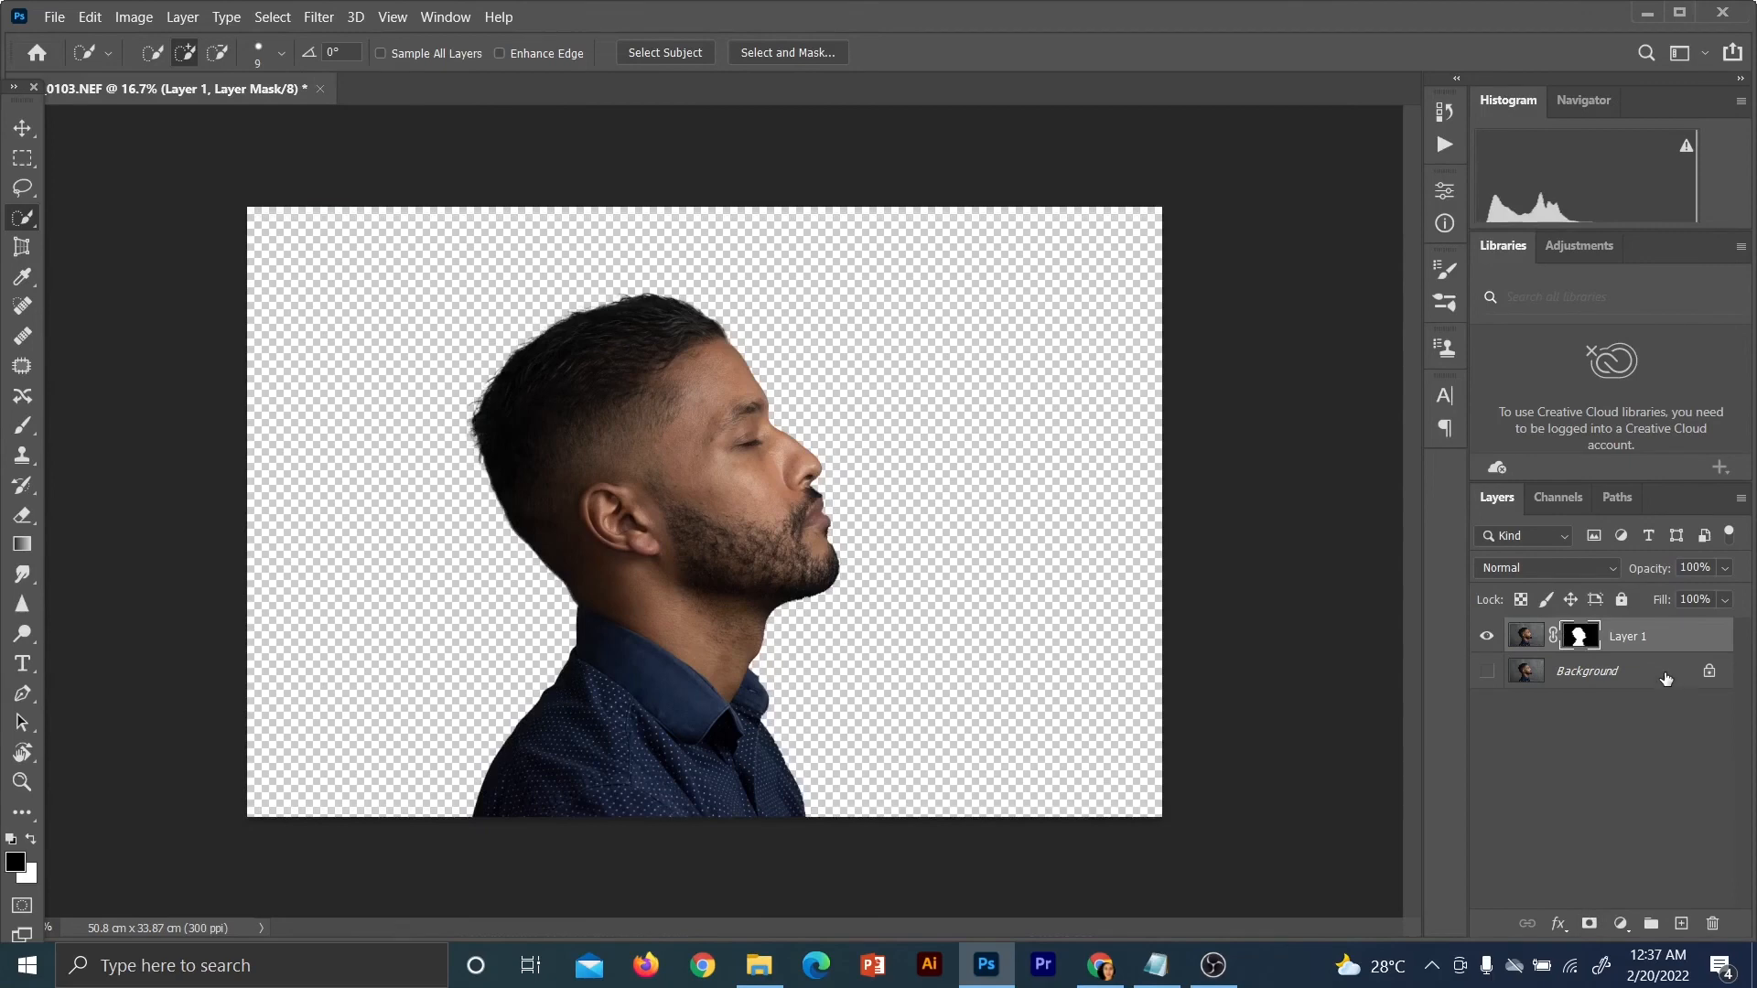
Examine the cutout edge around the nose, moustache and lips at 200% zoom for leftover background
{"action": "key", "text": "ctrl+plus"}
{"action": "key", "text": "ctrl+plus"}
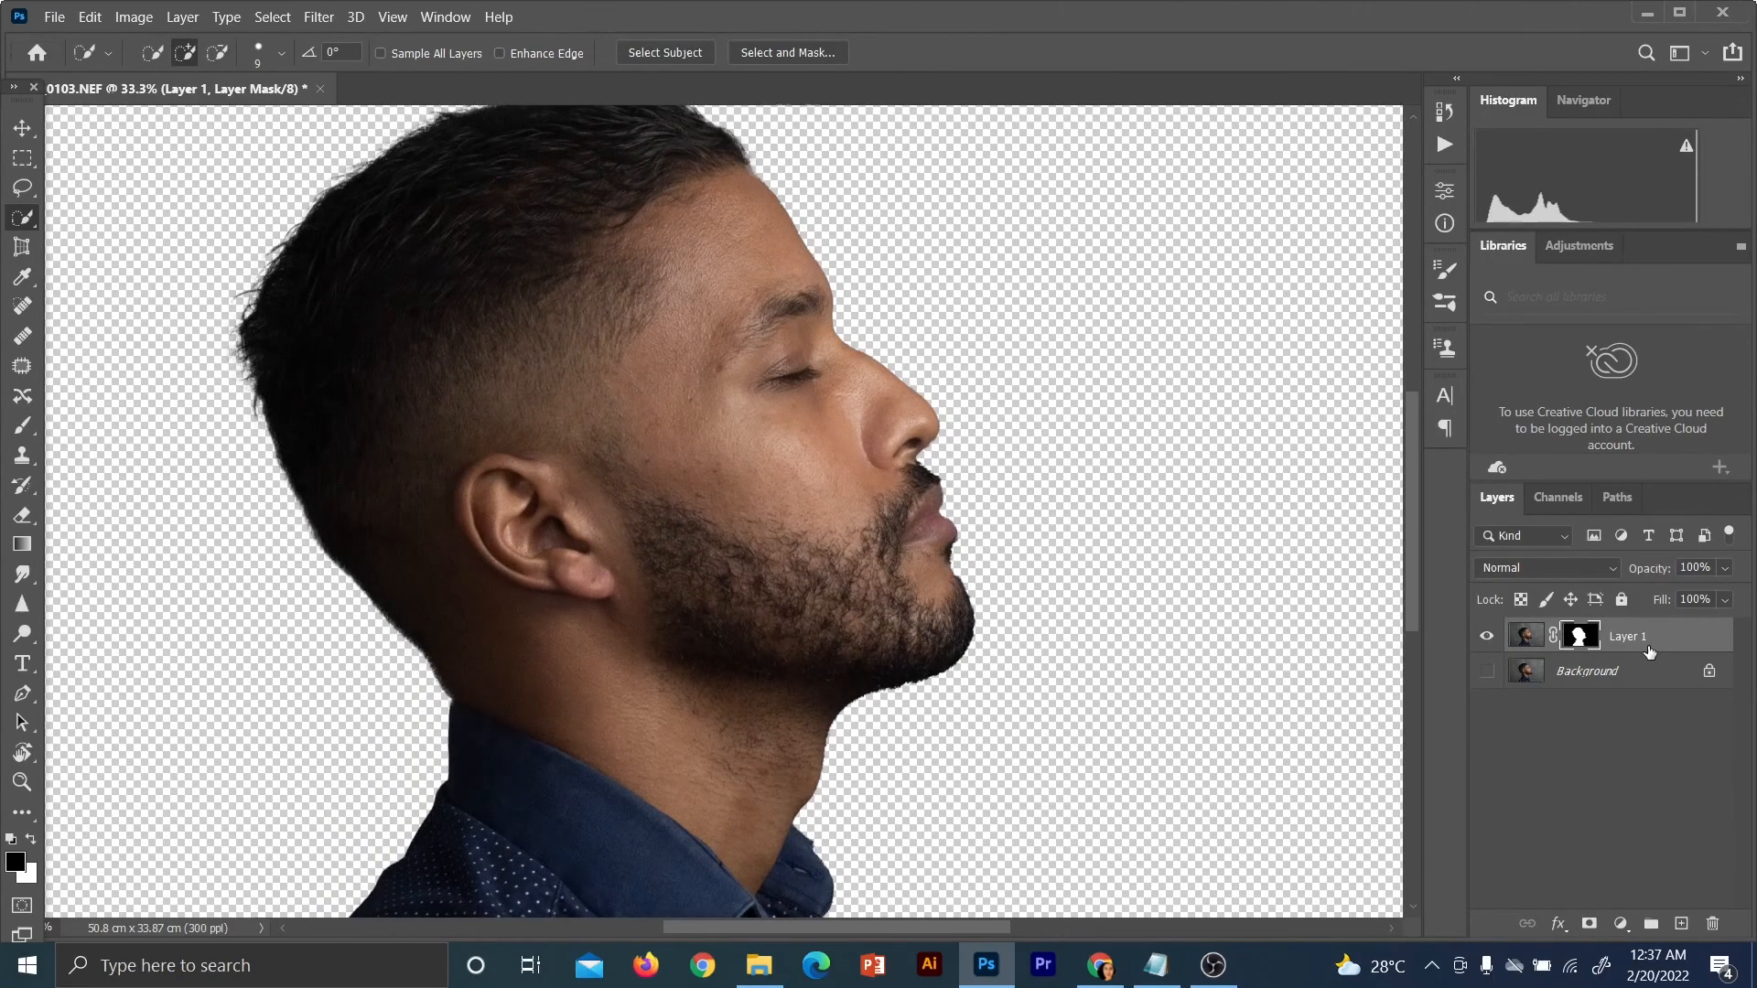
{"action": "key", "text": "ctrl+plus"}
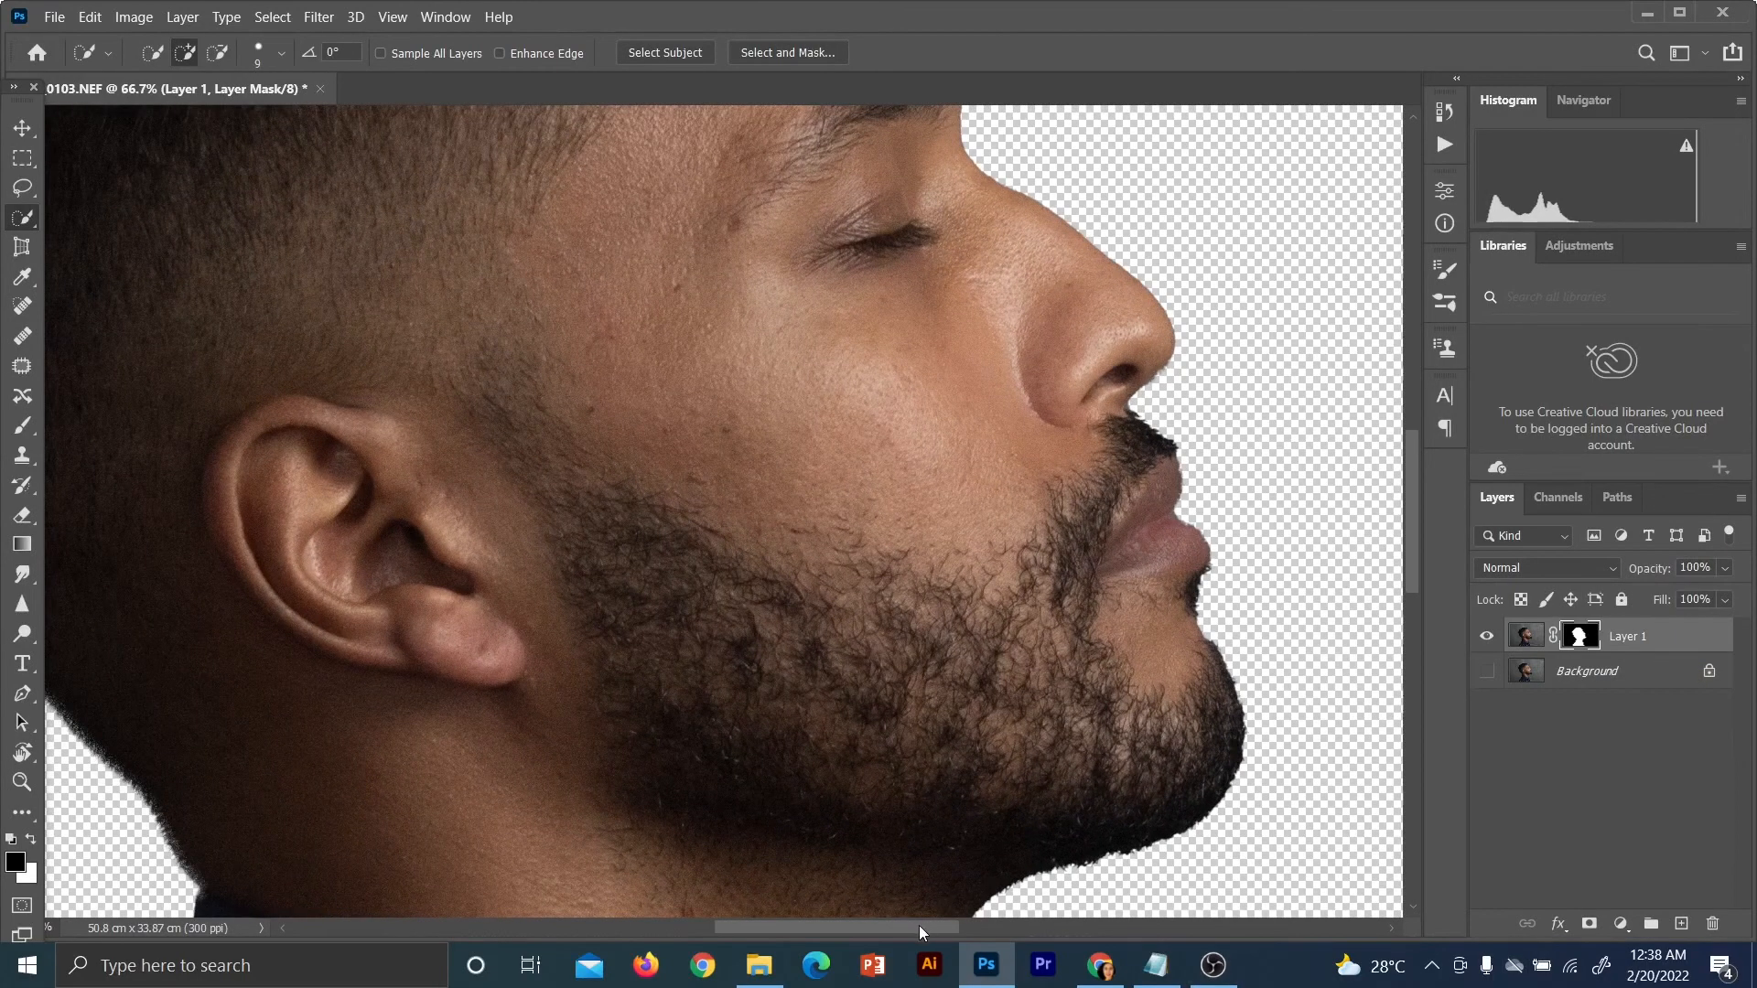
{"action": "left_click_drag", "start_coordinate": [919, 926], "coordinate": [986, 924]}
{"action": "scroll", "coordinate": [1035, 899], "scroll_direction": "right", "scroll_amount": 5}
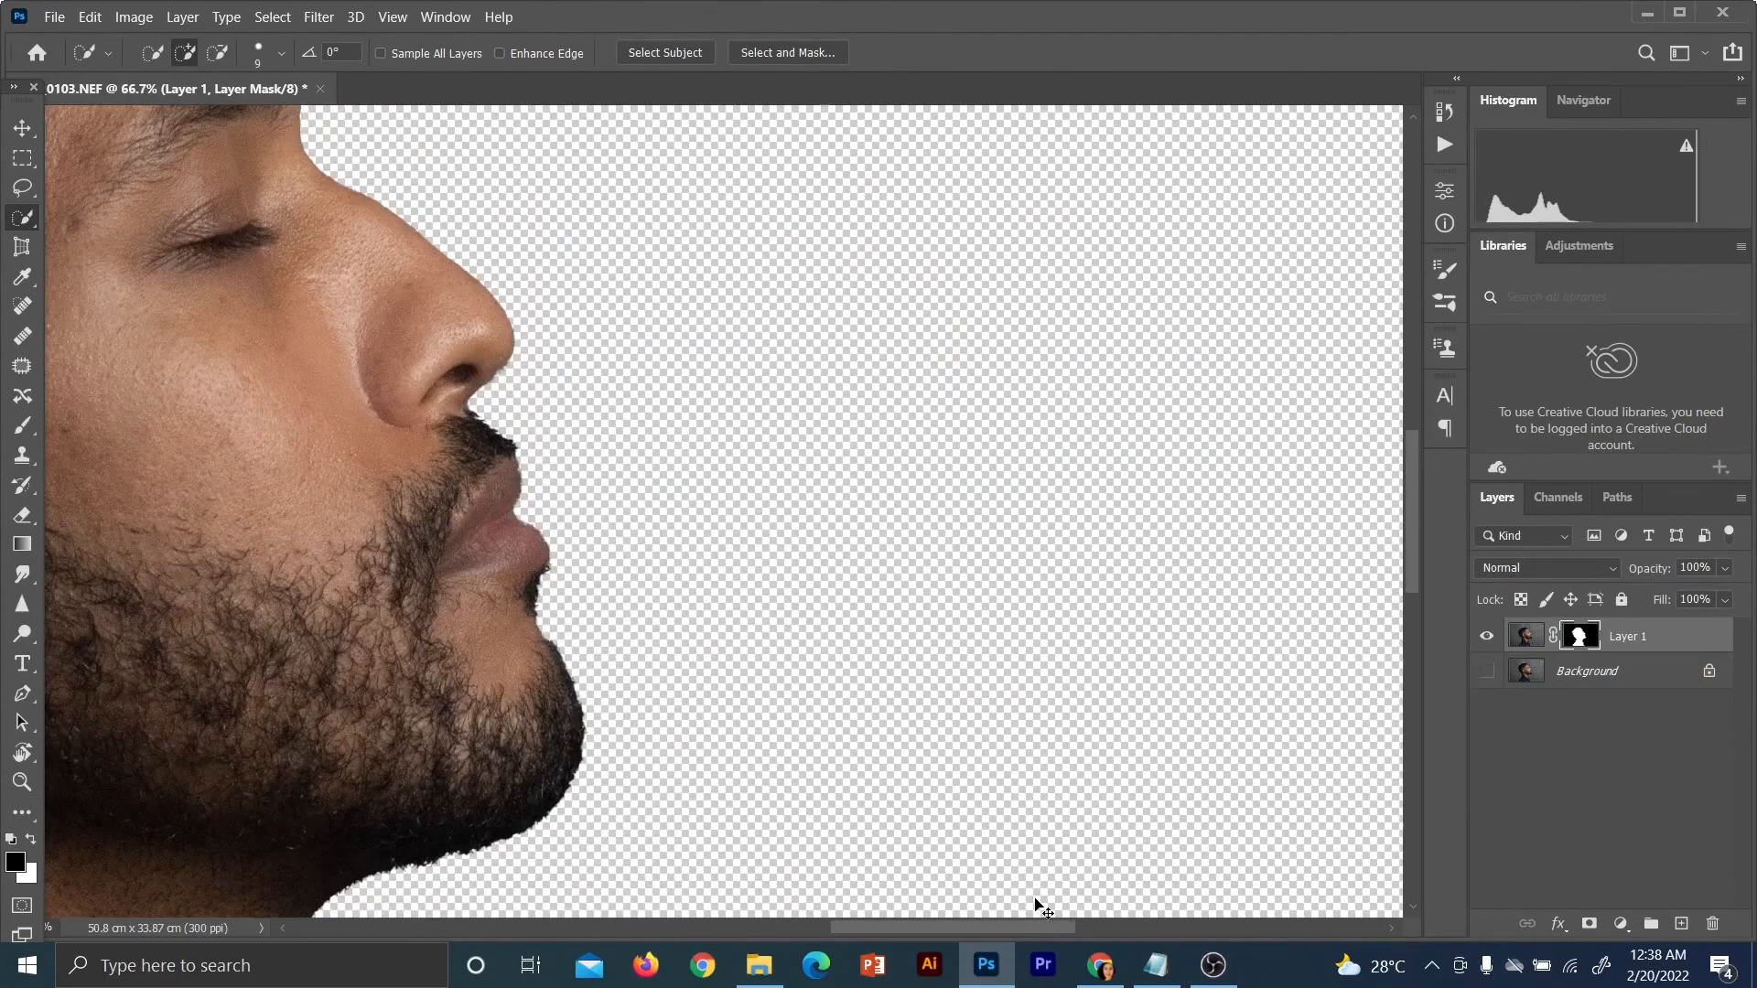
{"action": "key", "text": "ctrl+plus"}
{"action": "key", "text": "ctrl+plus"}
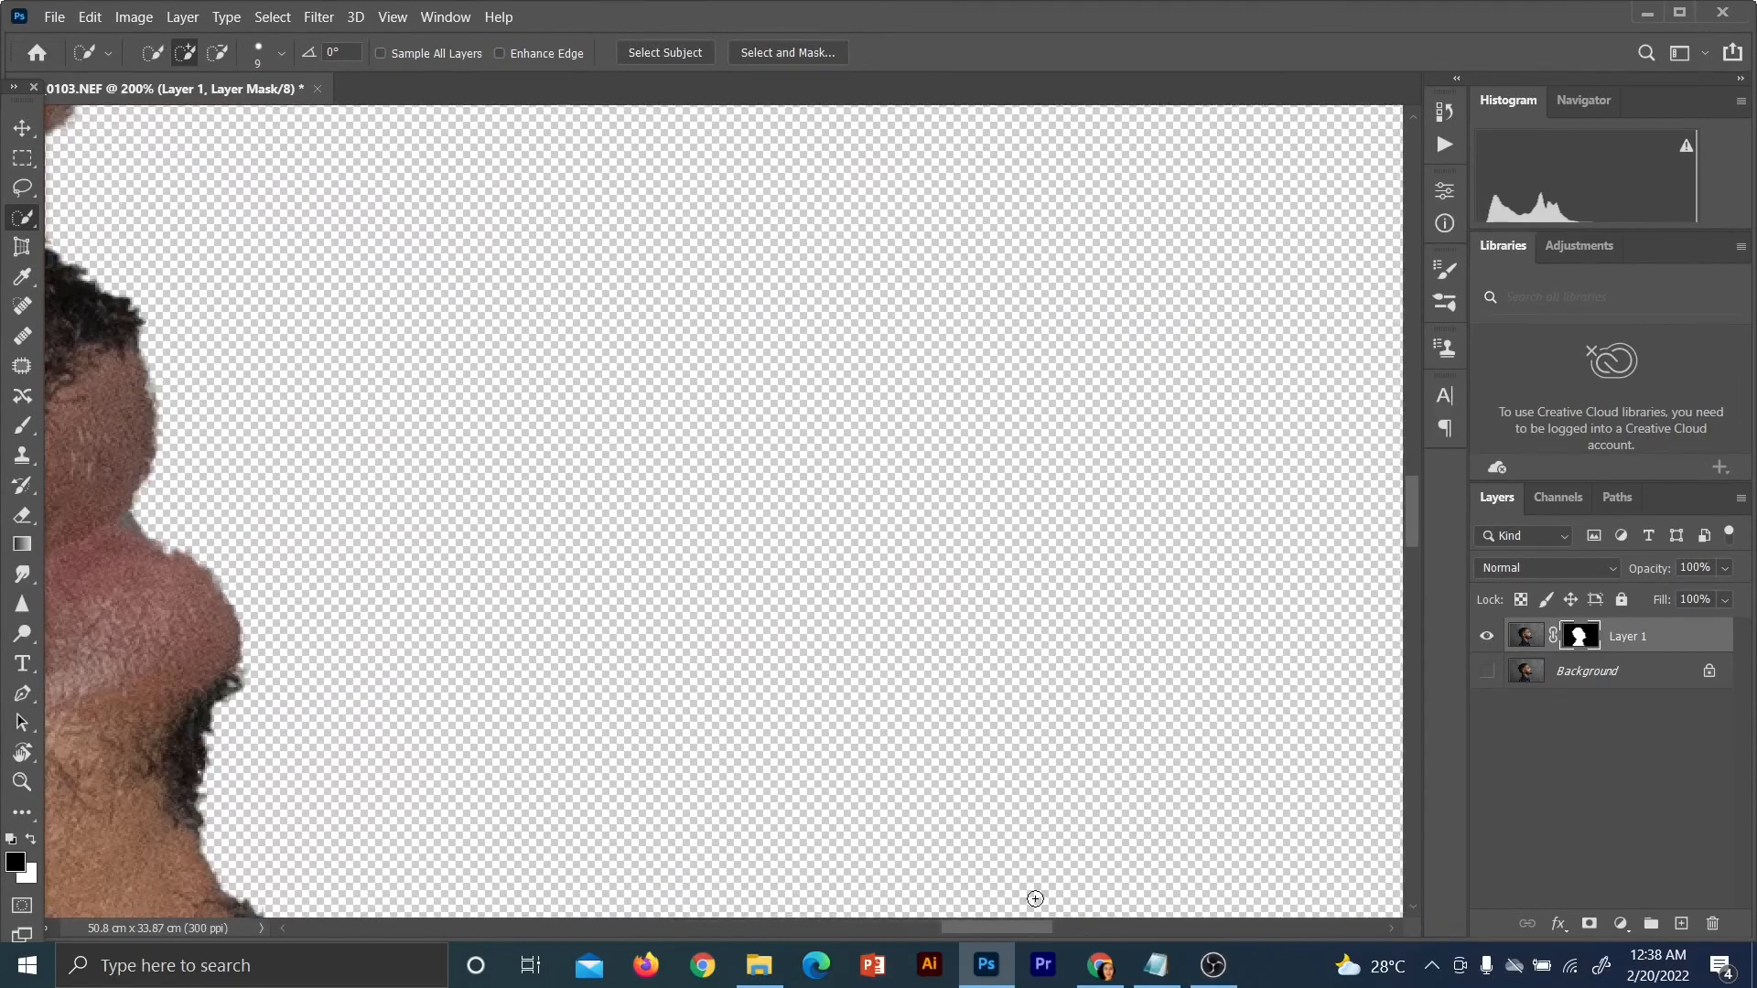
{"action": "left_click_drag", "start_coordinate": [1010, 928], "coordinate": [963, 929]}
{"action": "scroll", "coordinate": [568, 634], "scroll_direction": "up", "scroll_amount": 5}
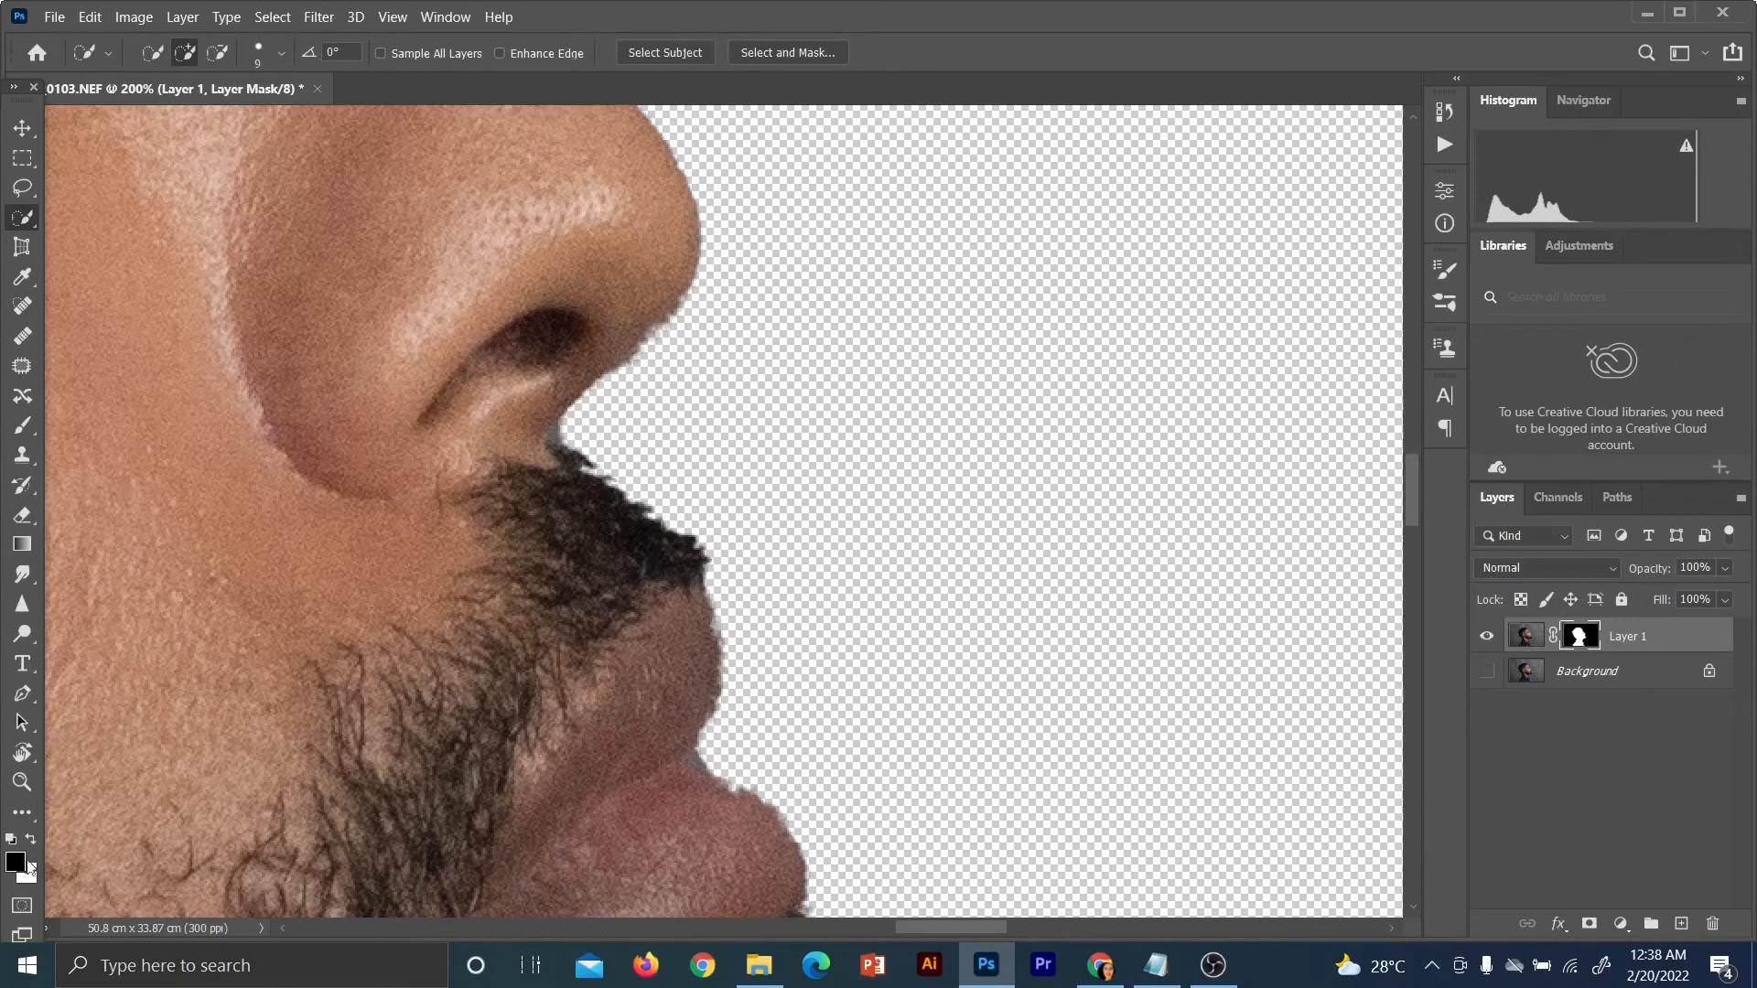
{"action": "key", "text": "bracketleft"}
{"action": "key", "text": "bracketleft"}
{"action": "left_click", "coordinate": [560, 425]}
{"action": "key", "text": "ctrl+d"}
{"action": "left_click", "coordinate": [22, 425]}
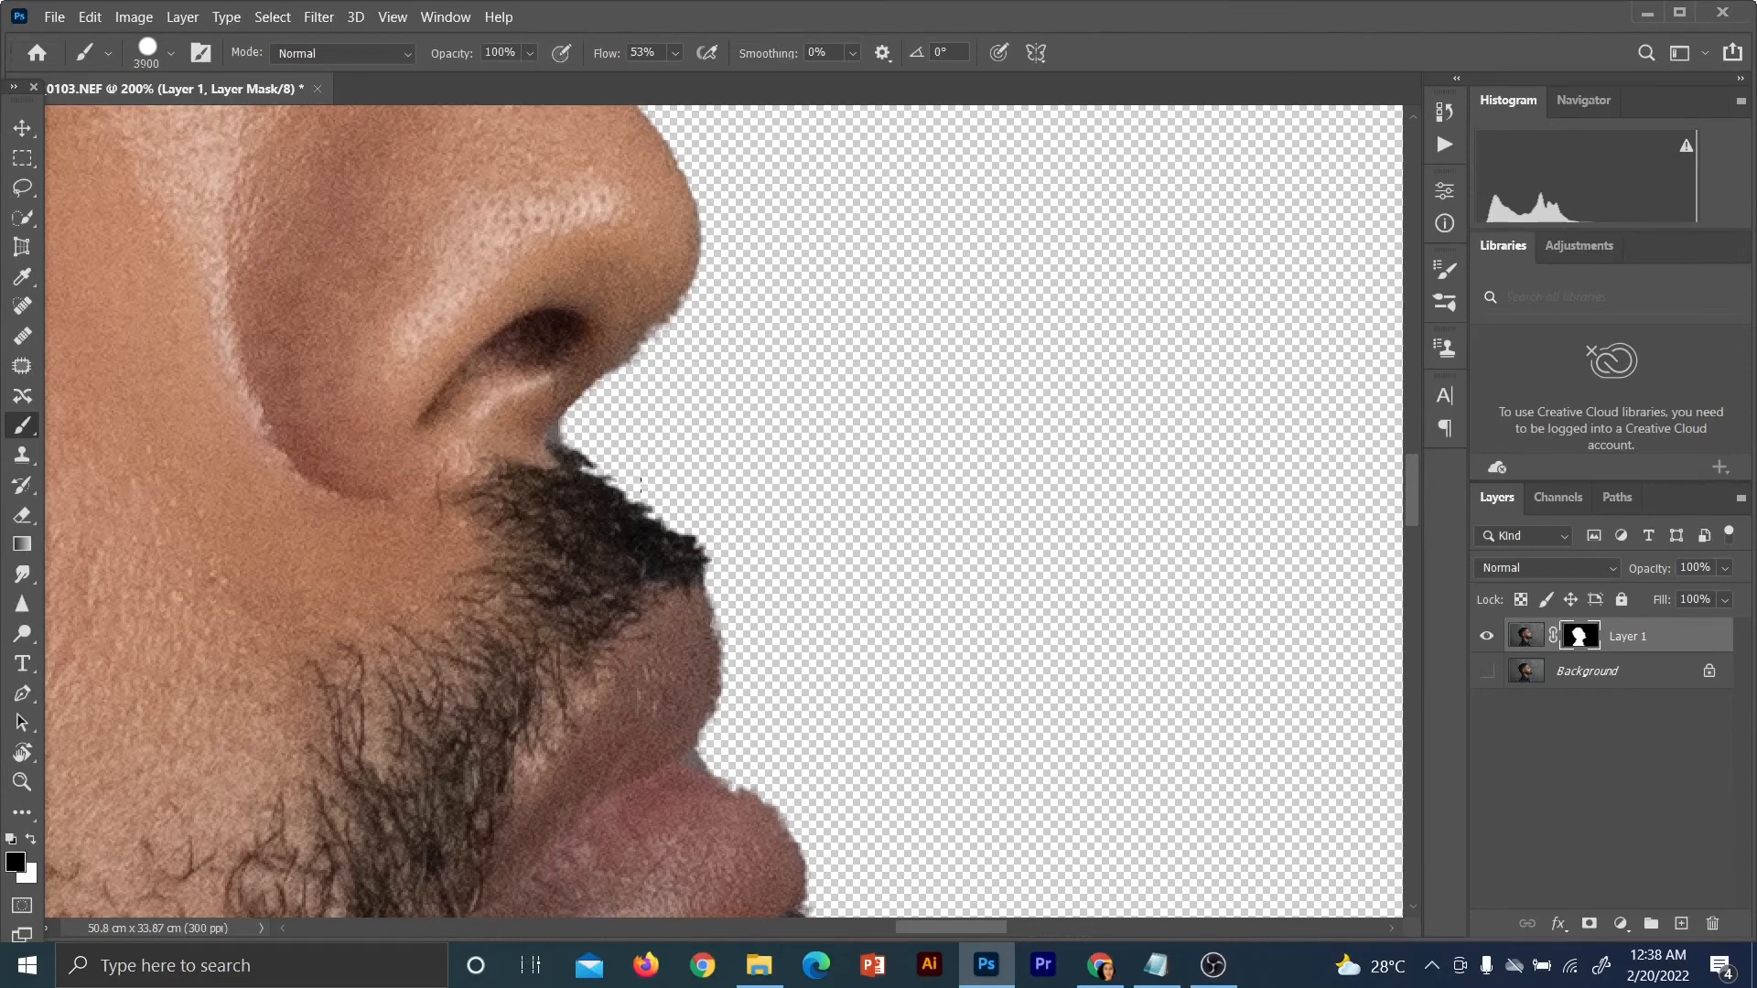
{"action": "left_click", "coordinate": [726, 477]}
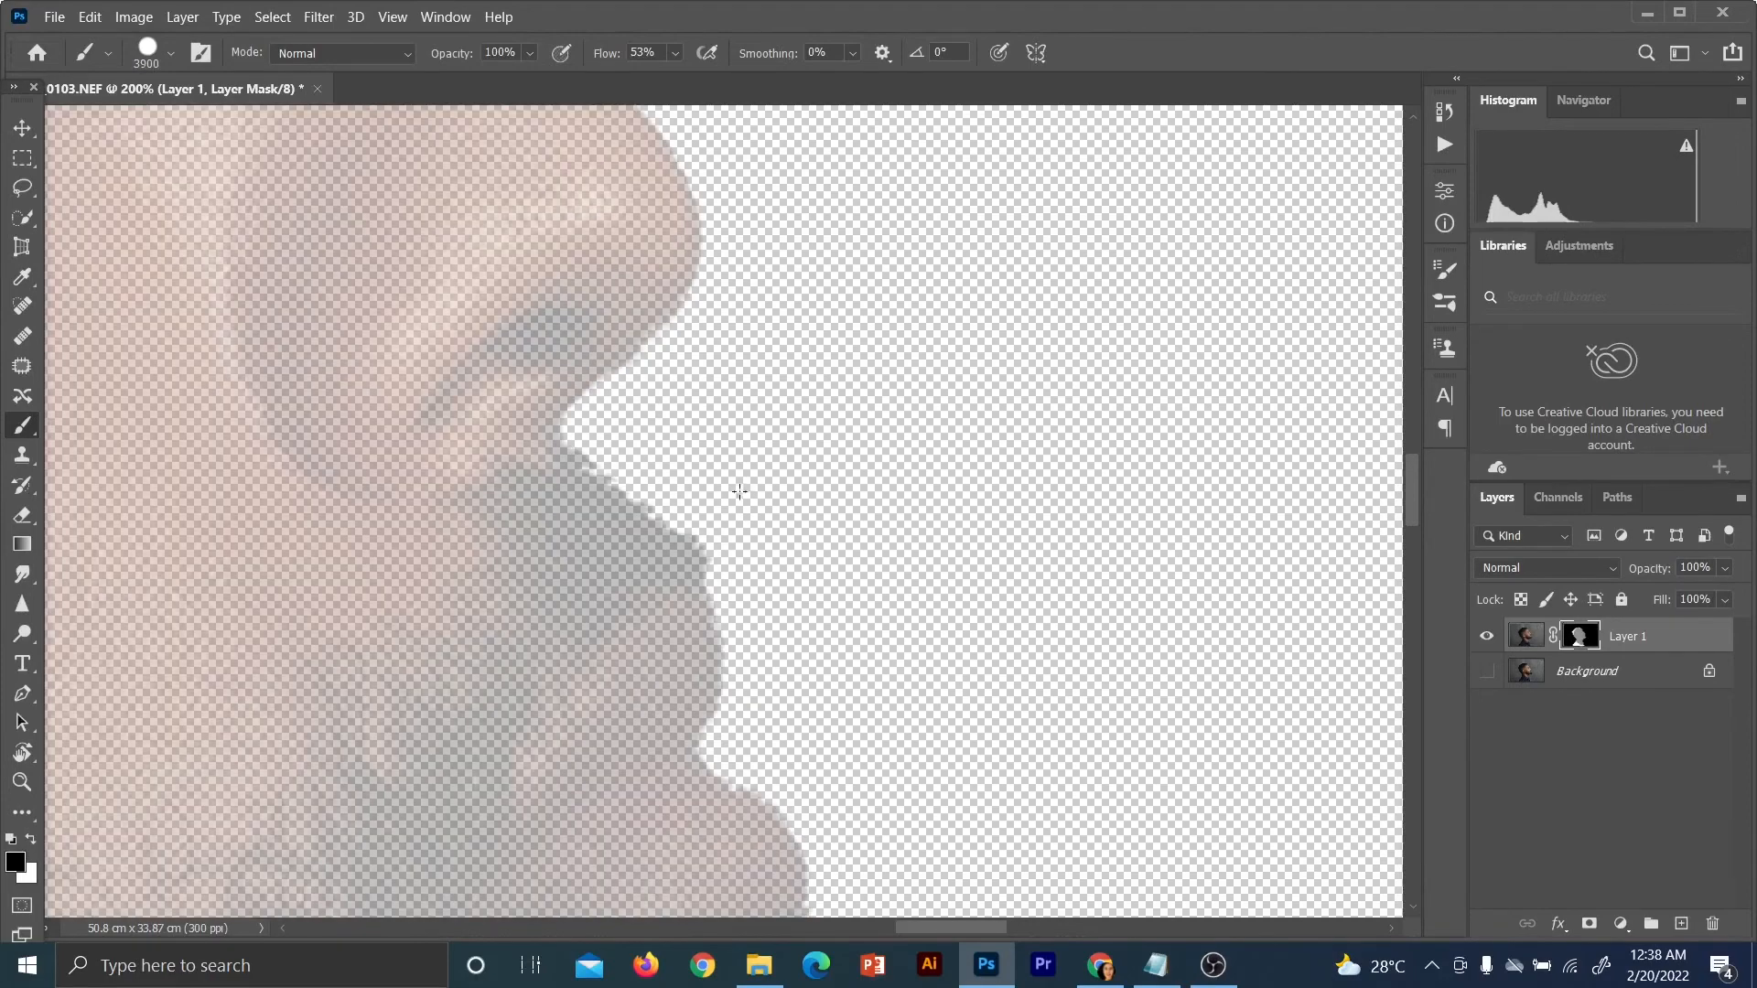
{"action": "key", "text": "ctrl+z"}
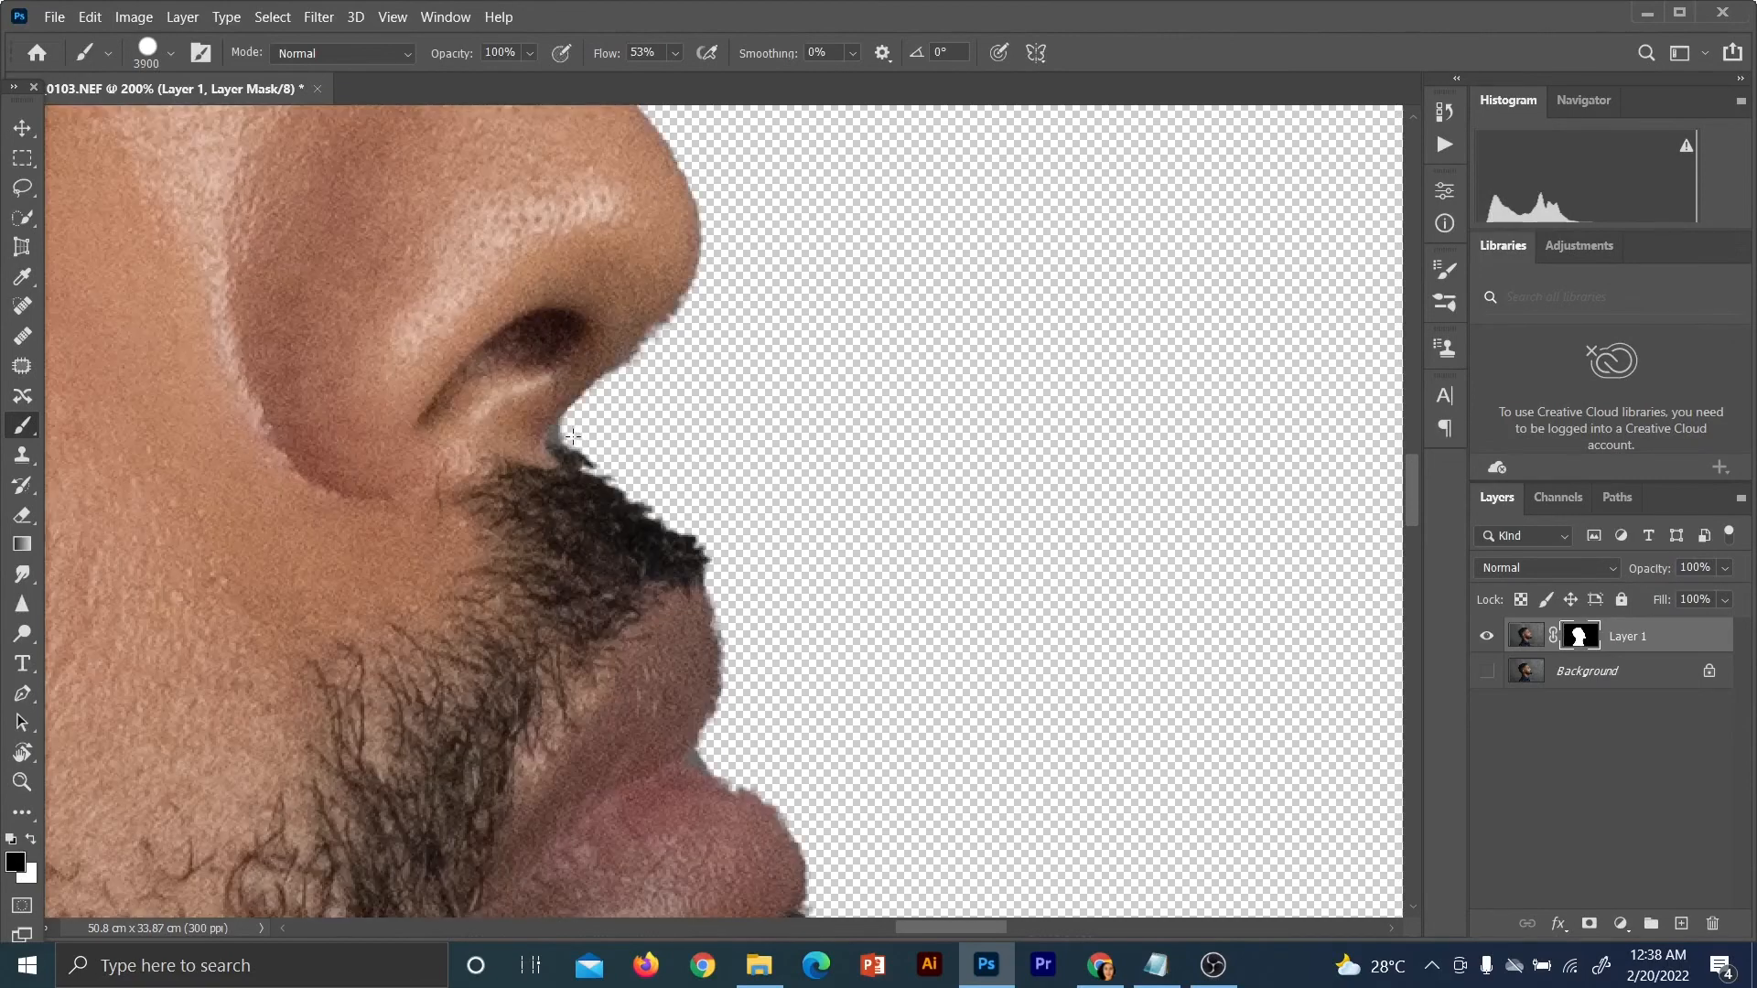
Shrink the brush to 10 px and paint black on Layer 1's mask to remove leftover background beneath the nose
{"action": "key", "text": "ctrl+minus"}
{"action": "key", "text": "ctrl+minus"}
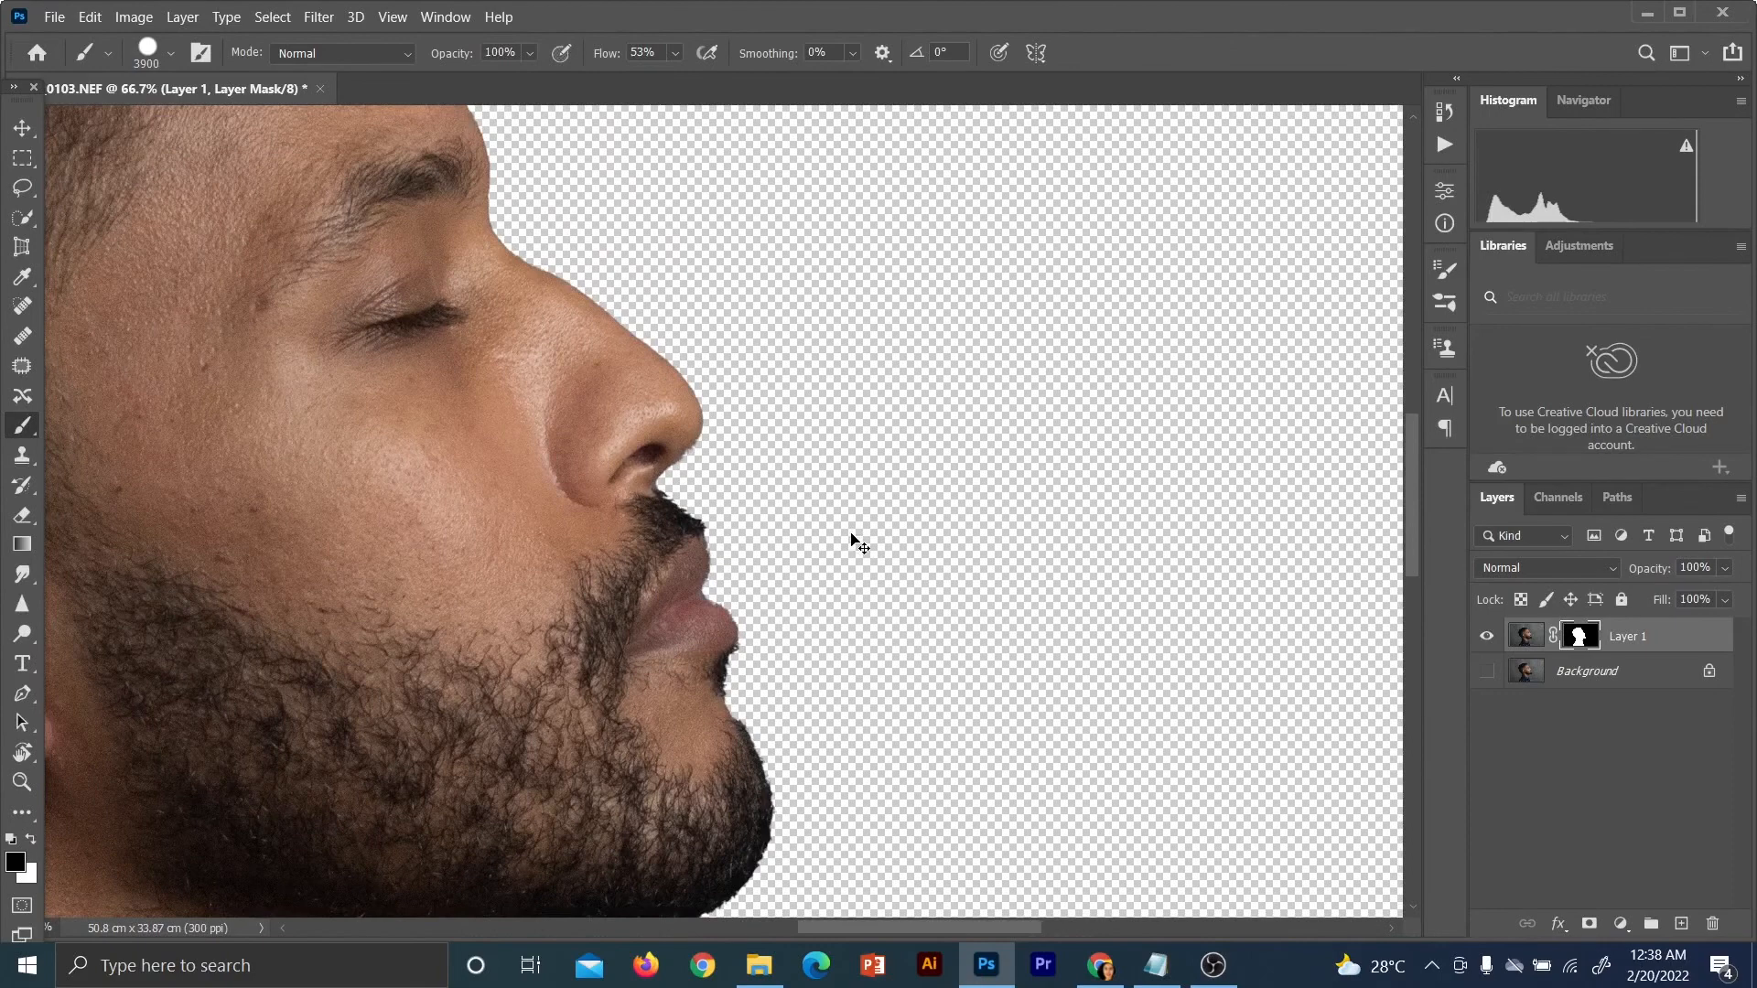
{"action": "key", "text": "ctrl+minus"}
{"action": "key", "text": "ctrl+minus"}
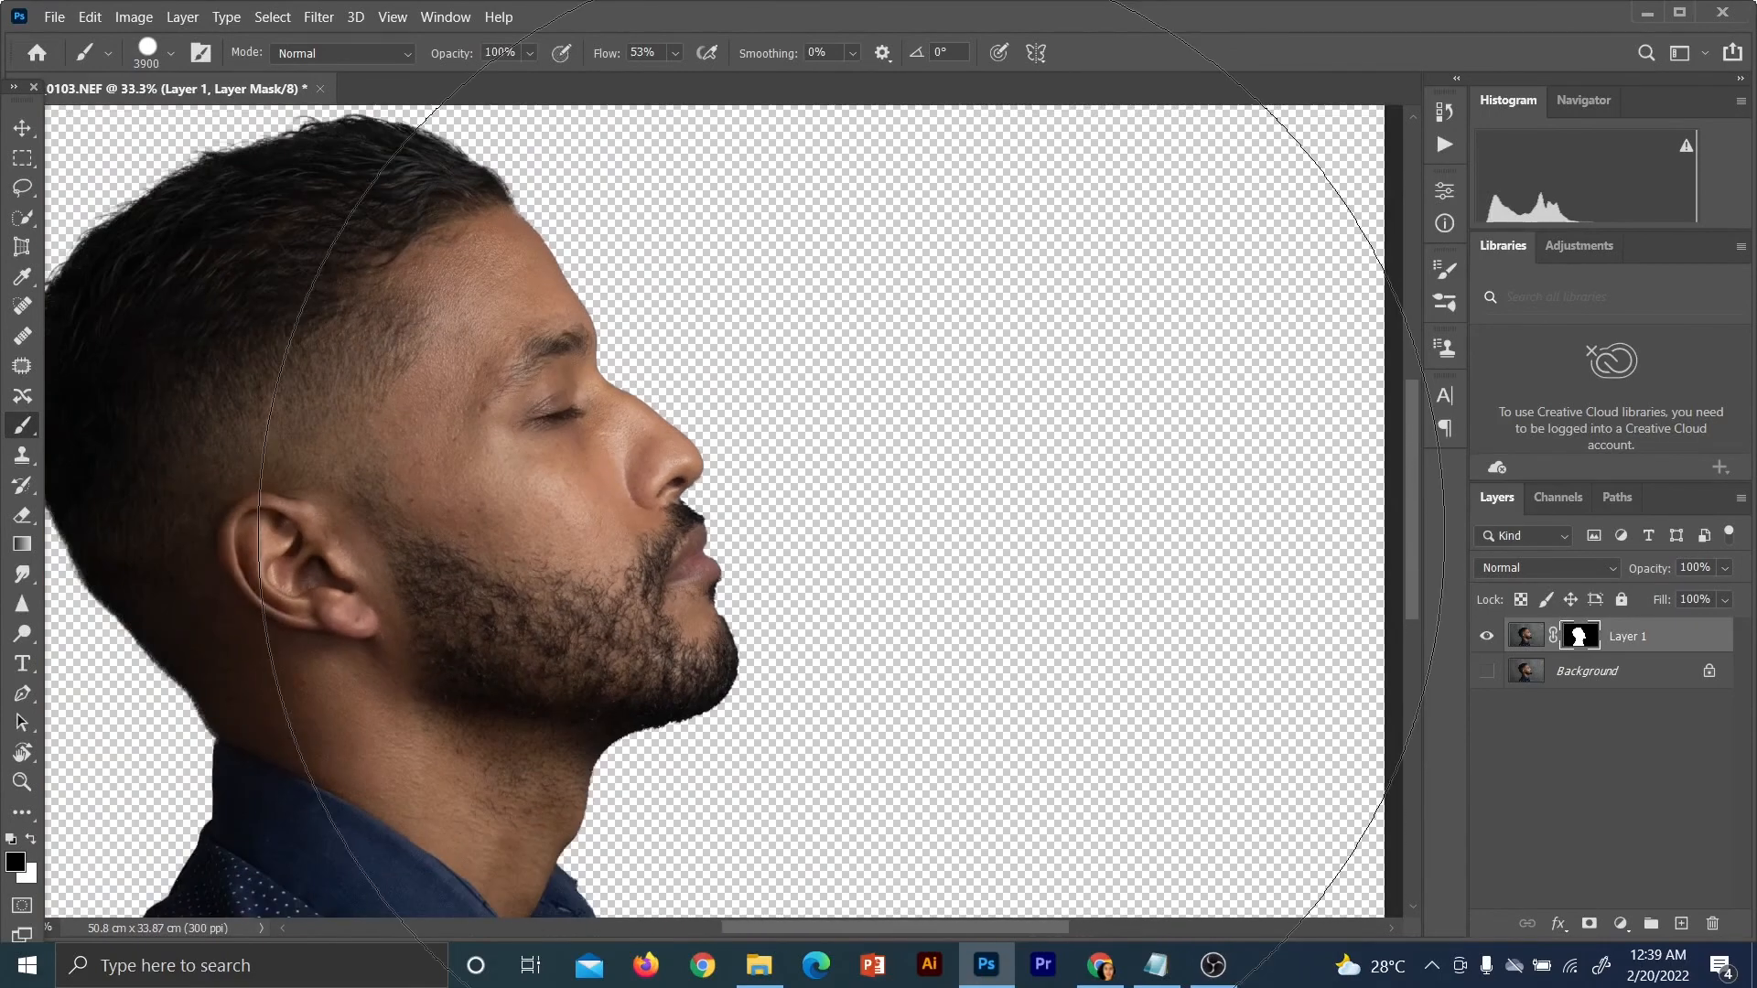
{"action": "key", "text": "bracketleft"}
{"action": "key", "text": "bracketleft"}
{"action": "key", "text": "bracketleft"}
{"action": "key", "text": "bracketleft"}
{"action": "key", "text": "bracketleft"}
{"action": "key", "text": "bracketleft"}
{"action": "key", "text": "bracketleft"}
{"action": "key", "text": "bracketleft"}
{"action": "key", "text": "bracketleft"}
{"action": "key", "text": "bracketleft"}
{"action": "key", "text": "bracketleft"}
{"action": "key", "text": "bracketleft"}
{"action": "key", "text": "bracketleft"}
{"action": "key", "text": "bracketleft"}
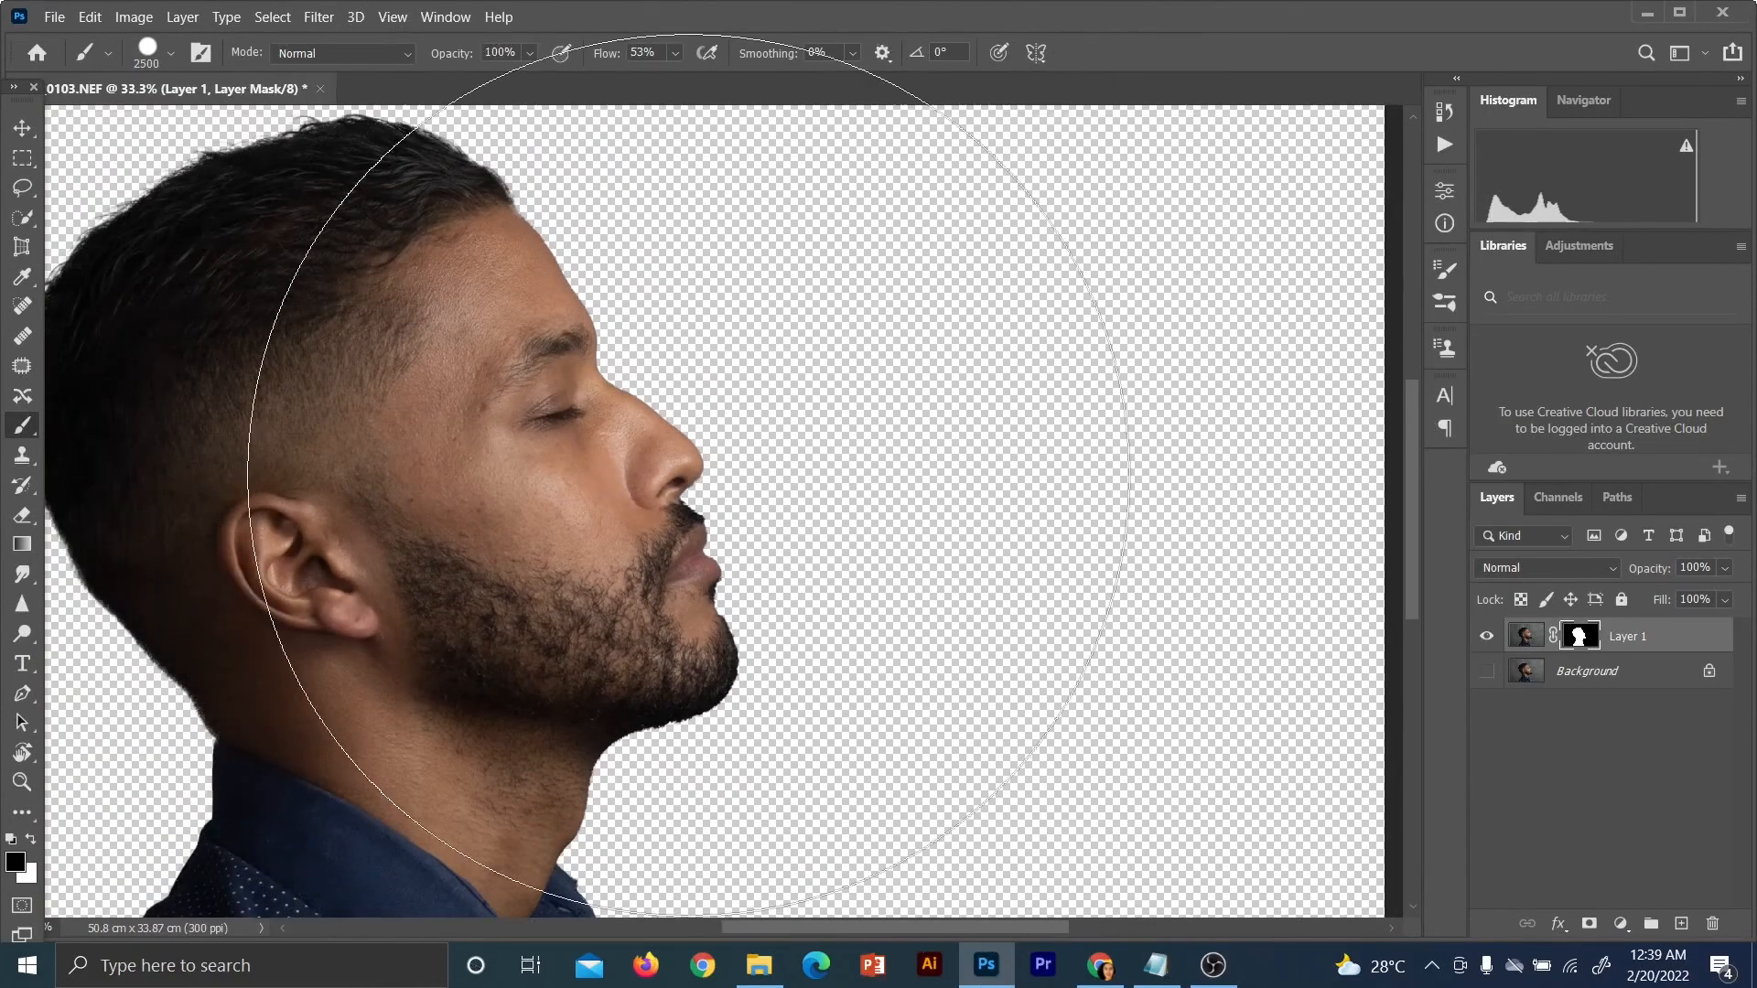
{"action": "key", "text": "bracketleft"}
{"action": "key", "text": "bracketleft"}
{"action": "key", "text": "bracketleft"}
{"action": "key", "text": "bracketleft"}
{"action": "key", "text": "bracketleft"}
{"action": "key", "text": "bracketleft"}
{"action": "key", "text": "bracketleft"}
{"action": "key", "text": "bracketleft"}
{"action": "key", "text": "bracketleft"}
{"action": "key", "text": "bracketleft"}
{"action": "key", "text": "bracketleft"}
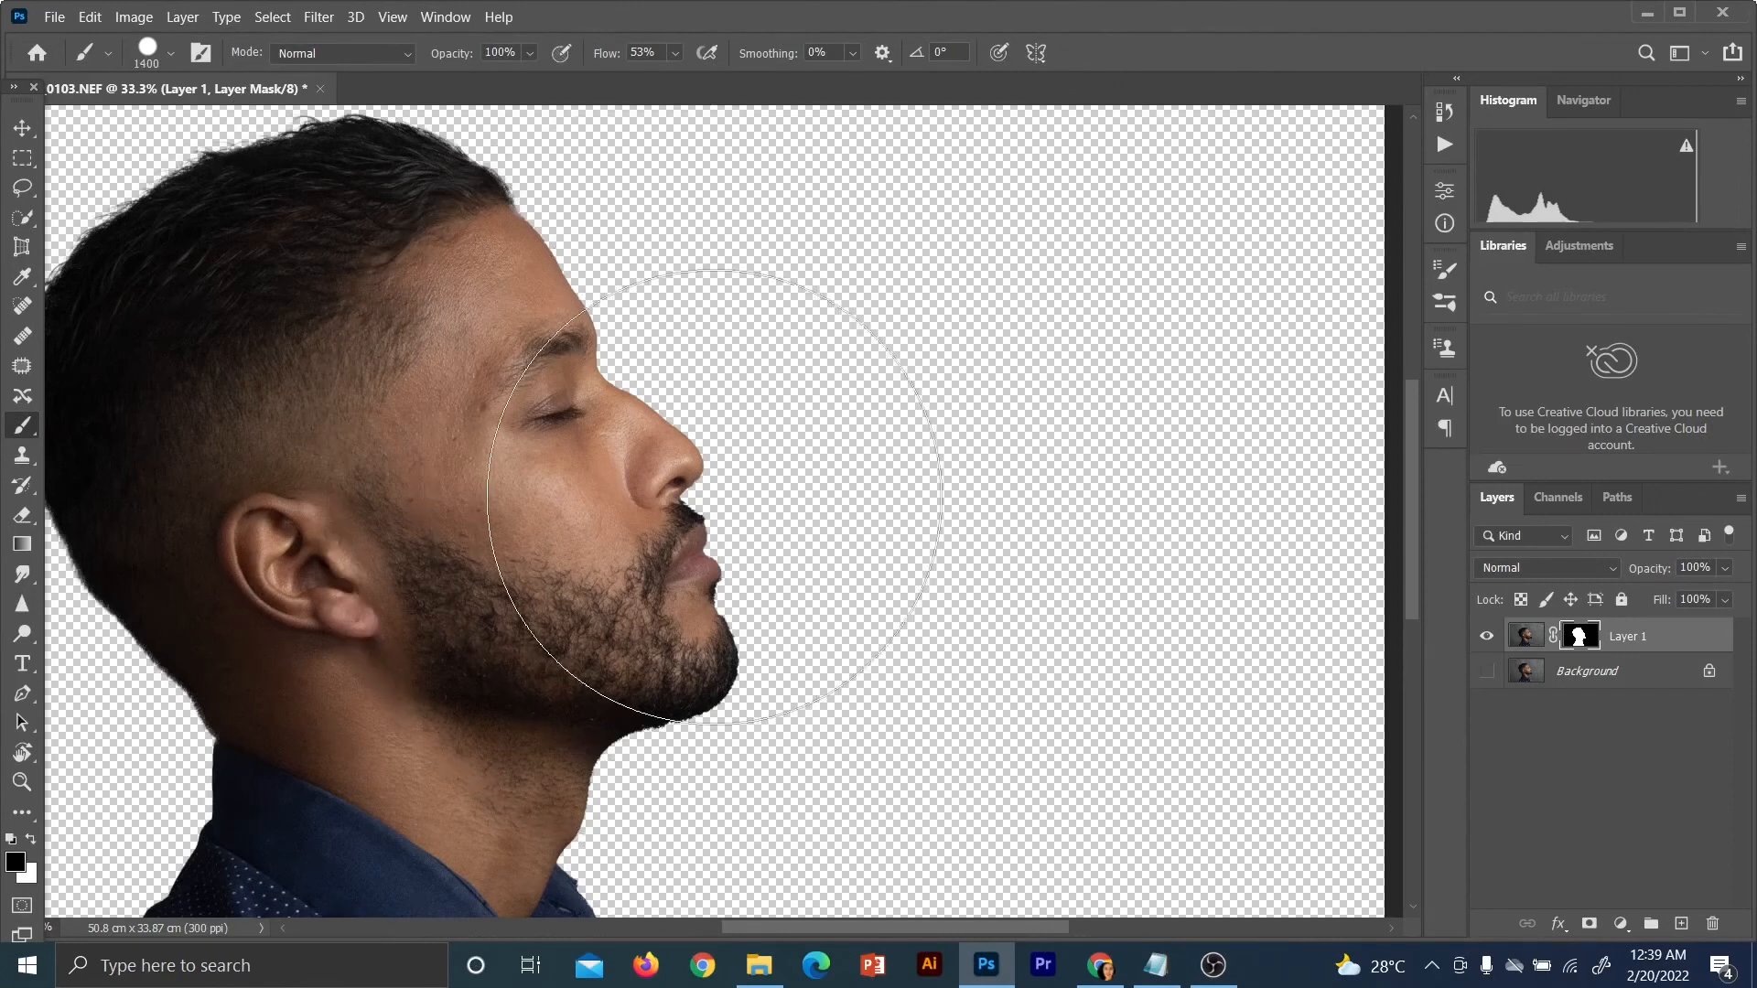
{"action": "key", "text": "bracketleft"}
{"action": "key", "text": "bracketleft"}
{"action": "key", "text": "bracketleft"}
{"action": "key", "text": "bracketleft"}
{"action": "key", "text": "bracketleft"}
{"action": "key", "text": "bracketleft"}
{"action": "key", "text": "bracketleft"}
{"action": "key", "text": "bracketleft"}
{"action": "key", "text": "bracketleft"}
{"action": "key", "text": "bracketleft"}
{"action": "key", "text": "bracketleft"}
{"action": "key", "text": "bracketleft"}
{"action": "key", "text": "bracketleft"}
{"action": "key", "text": "bracketleft"}
{"action": "key", "text": "bracketleft"}
{"action": "key", "text": "bracketleft"}
{"action": "key", "text": "bracketleft"}
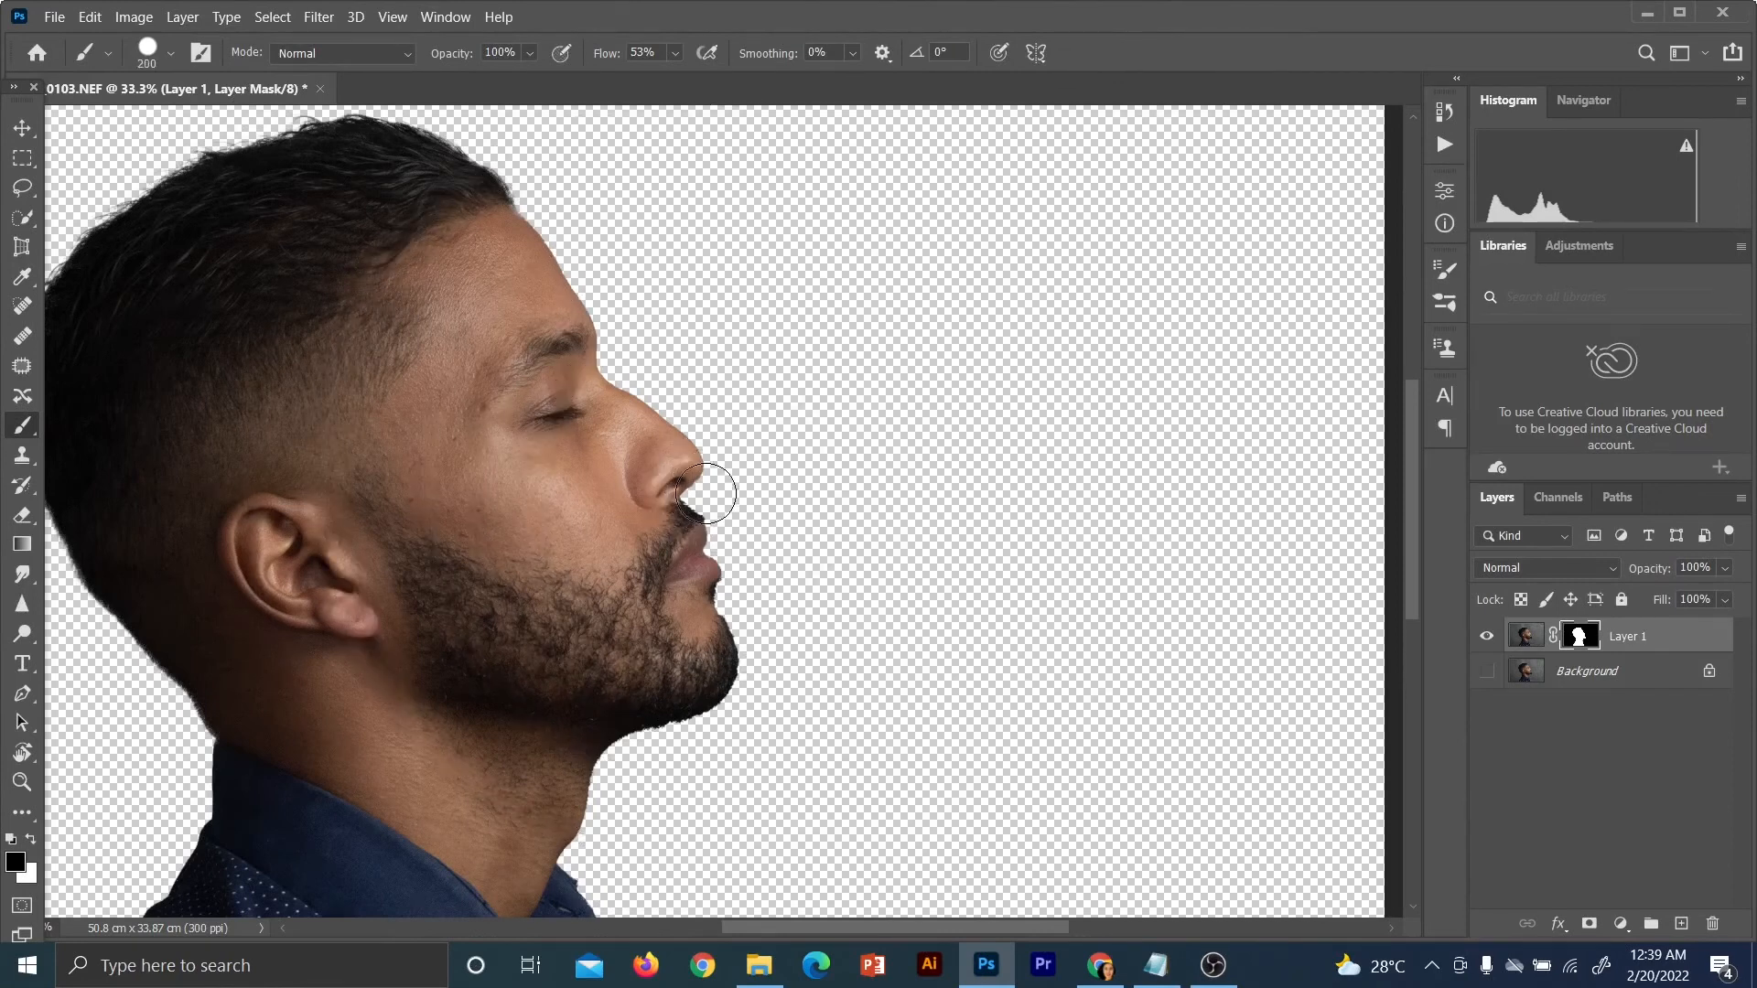
{"action": "key", "text": "bracketleft"}
{"action": "key", "text": "bracketleft"}
{"action": "key", "text": "bracketleft"}
{"action": "key", "text": "bracketleft"}
{"action": "key", "text": "bracketleft"}
{"action": "key", "text": "bracketleft"}
{"action": "scroll", "coordinate": [692, 498], "scroll_direction": "up", "scroll_amount": 6}
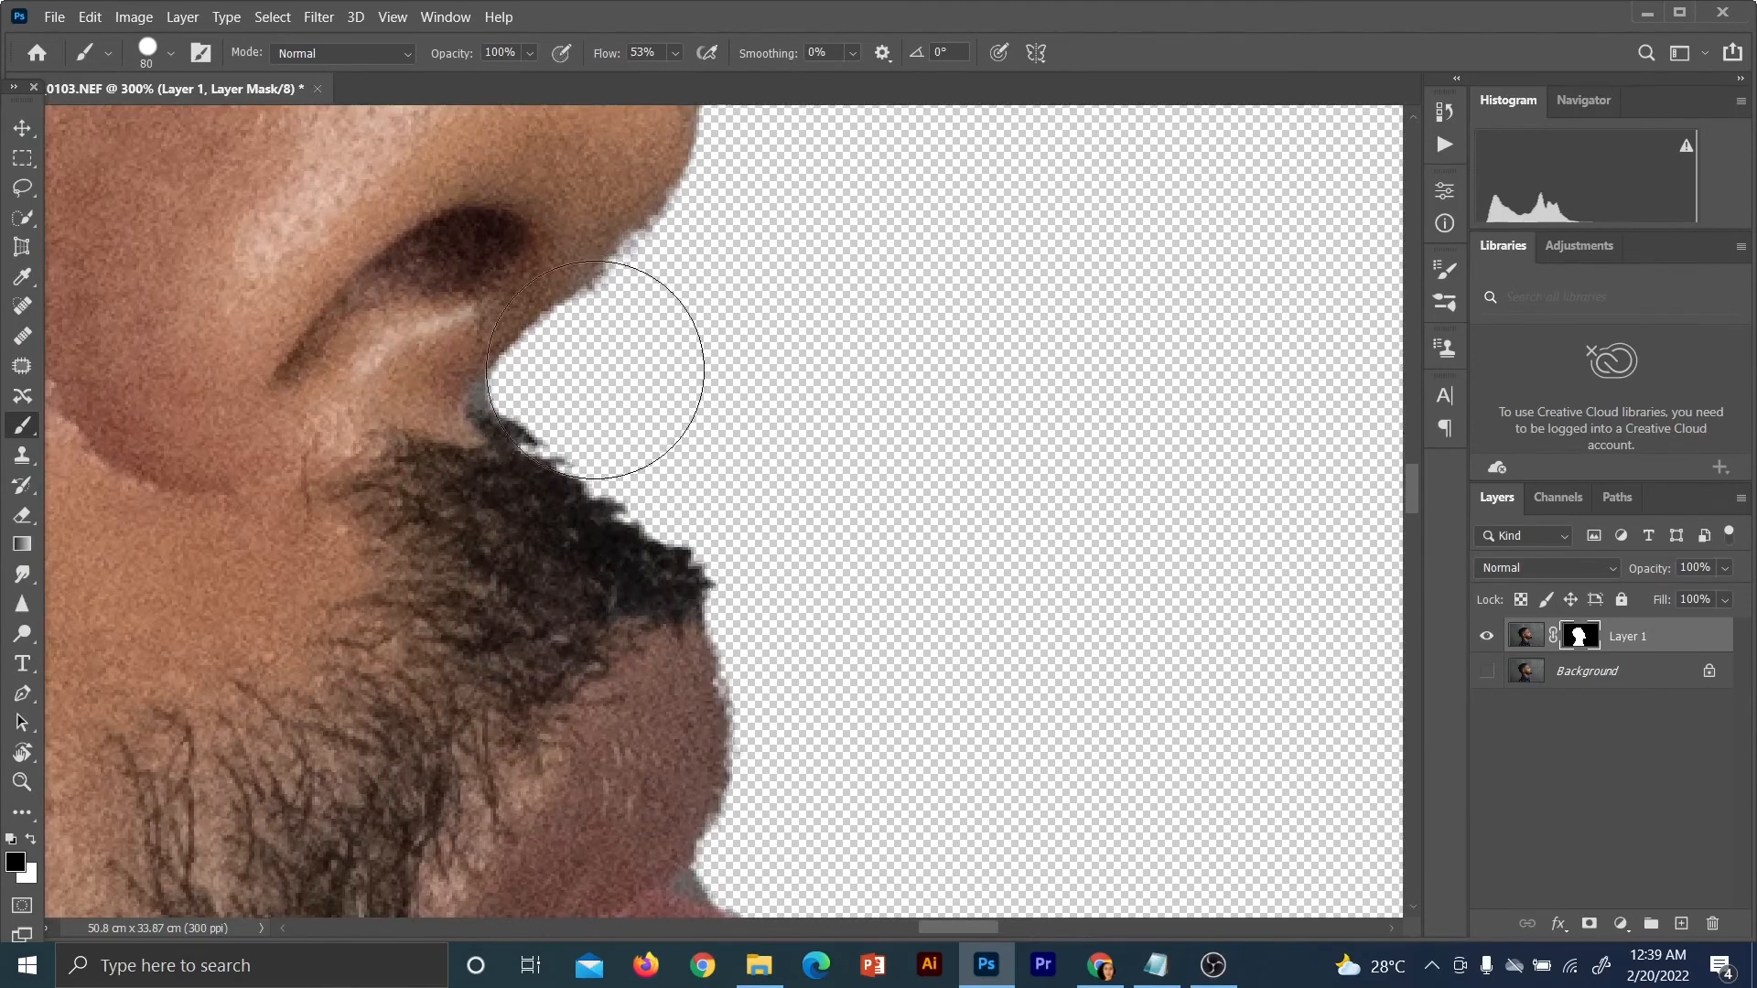
{"action": "key", "text": "bracketleft"}
{"action": "key", "text": "bracketleft"}
{"action": "key", "text": "bracketleft"}
{"action": "key", "text": "bracketleft"}
{"action": "key", "text": "bracketleft"}
{"action": "key", "text": "bracketleft"}
{"action": "key", "text": "bracketleft"}
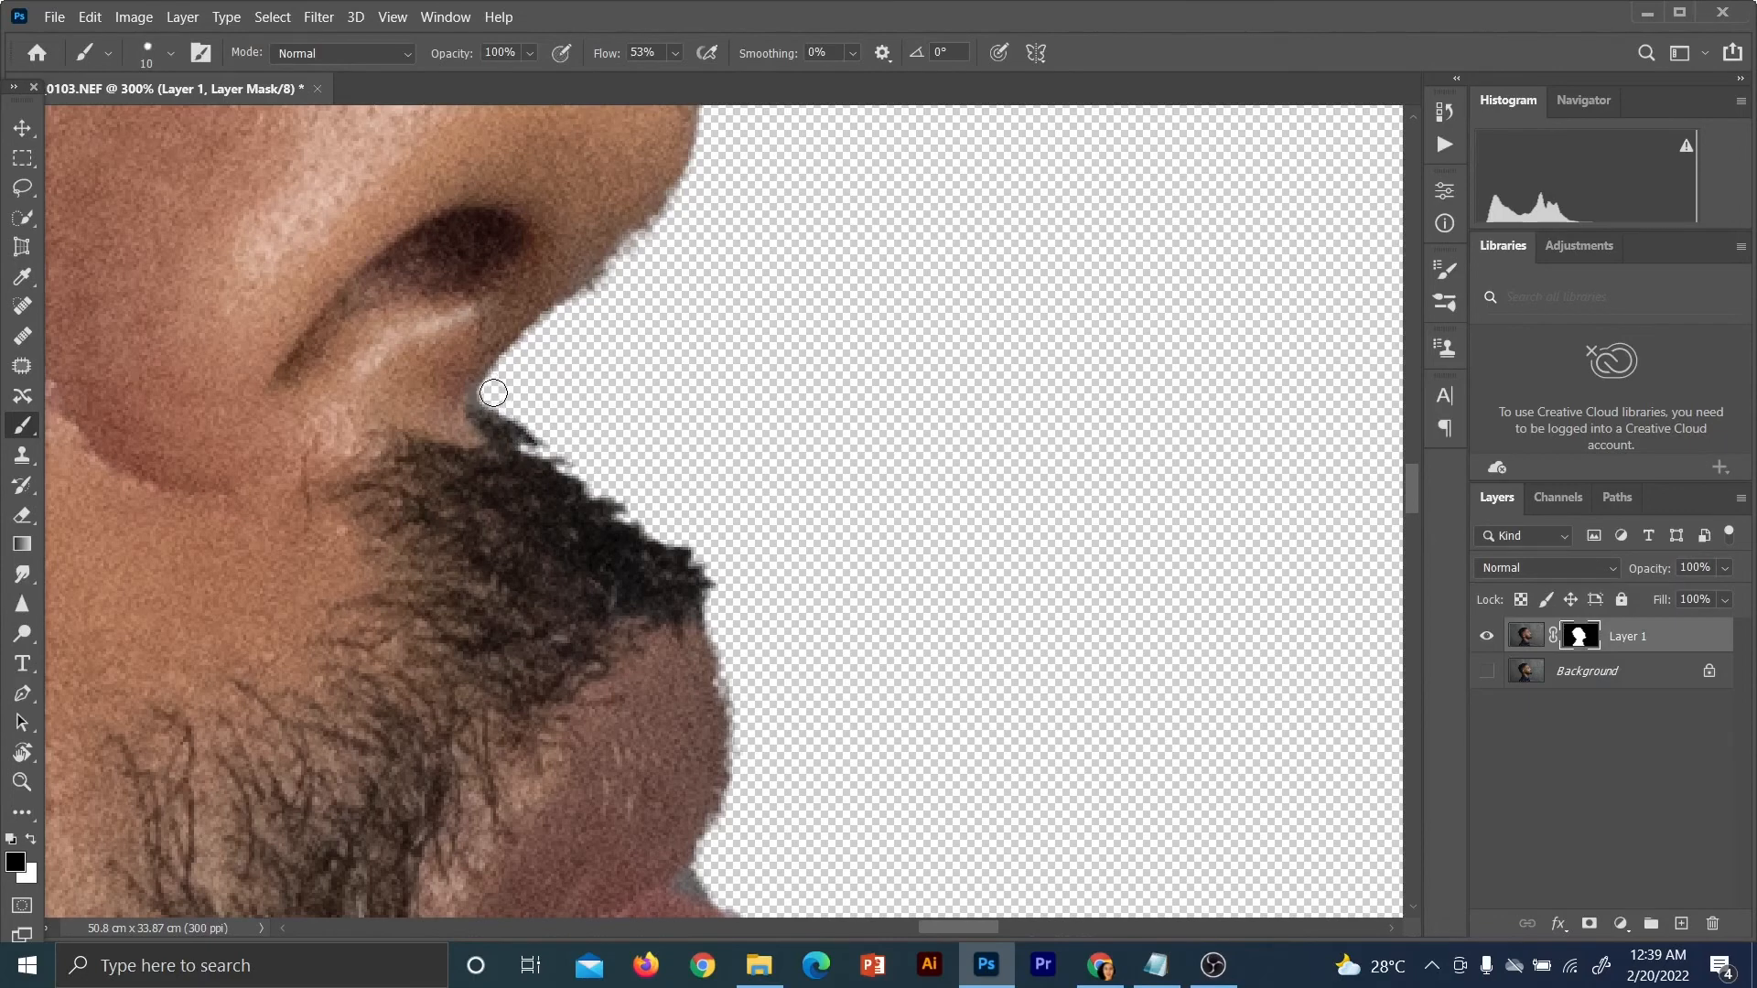
{"action": "left_click", "coordinate": [495, 388]}
{"action": "left_click_drag", "start_coordinate": [563, 325], "coordinate": [621, 272]}
Reduce the brush to 5 px and paint out the leftover background between and along the lips on the mask
{"action": "scroll", "coordinate": [723, 695], "scroll_direction": "down", "scroll_amount": 5}
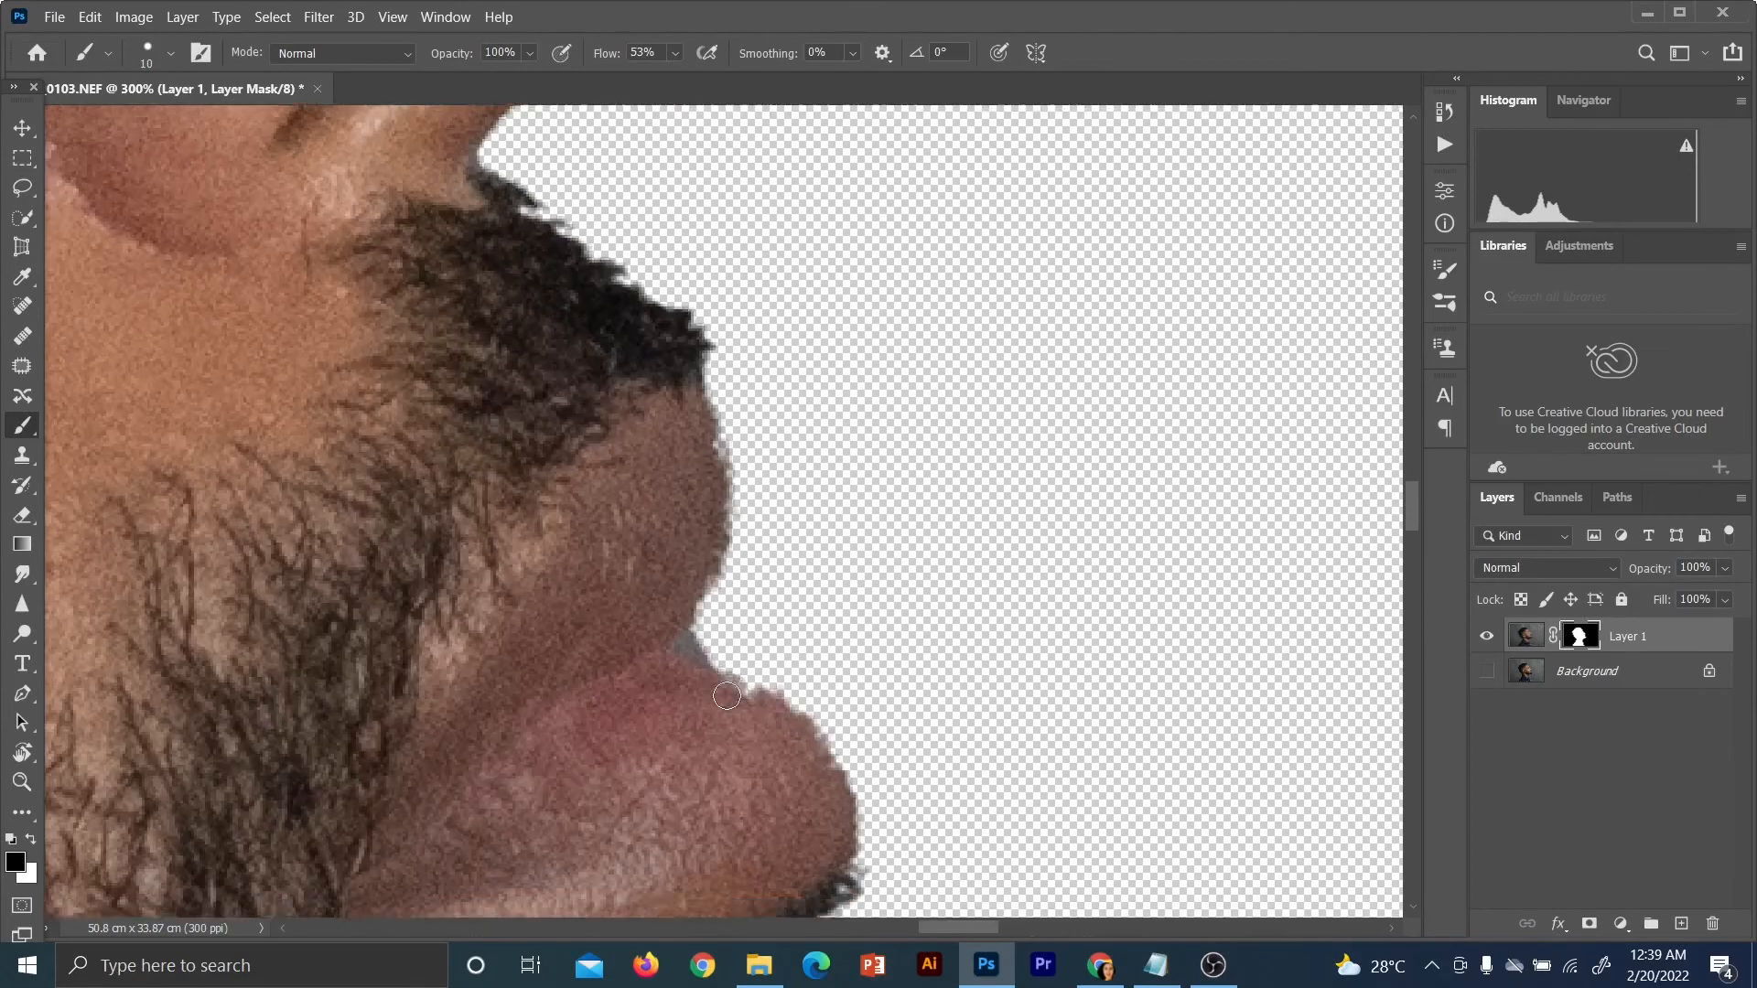
{"action": "key", "text": "bracketleft"}
{"action": "key", "text": "bracketleft"}
{"action": "key", "text": "bracketleft"}
{"action": "mouse_move", "coordinate": [715, 514]}
{"action": "left_mouse_down"}
{"action": "mouse_move", "coordinate": [687, 535]}
{"action": "mouse_move", "coordinate": [722, 563]}
{"action": "left_mouse_up"}
{"action": "key", "text": "bracketleft"}
{"action": "key", "text": "bracketleft"}
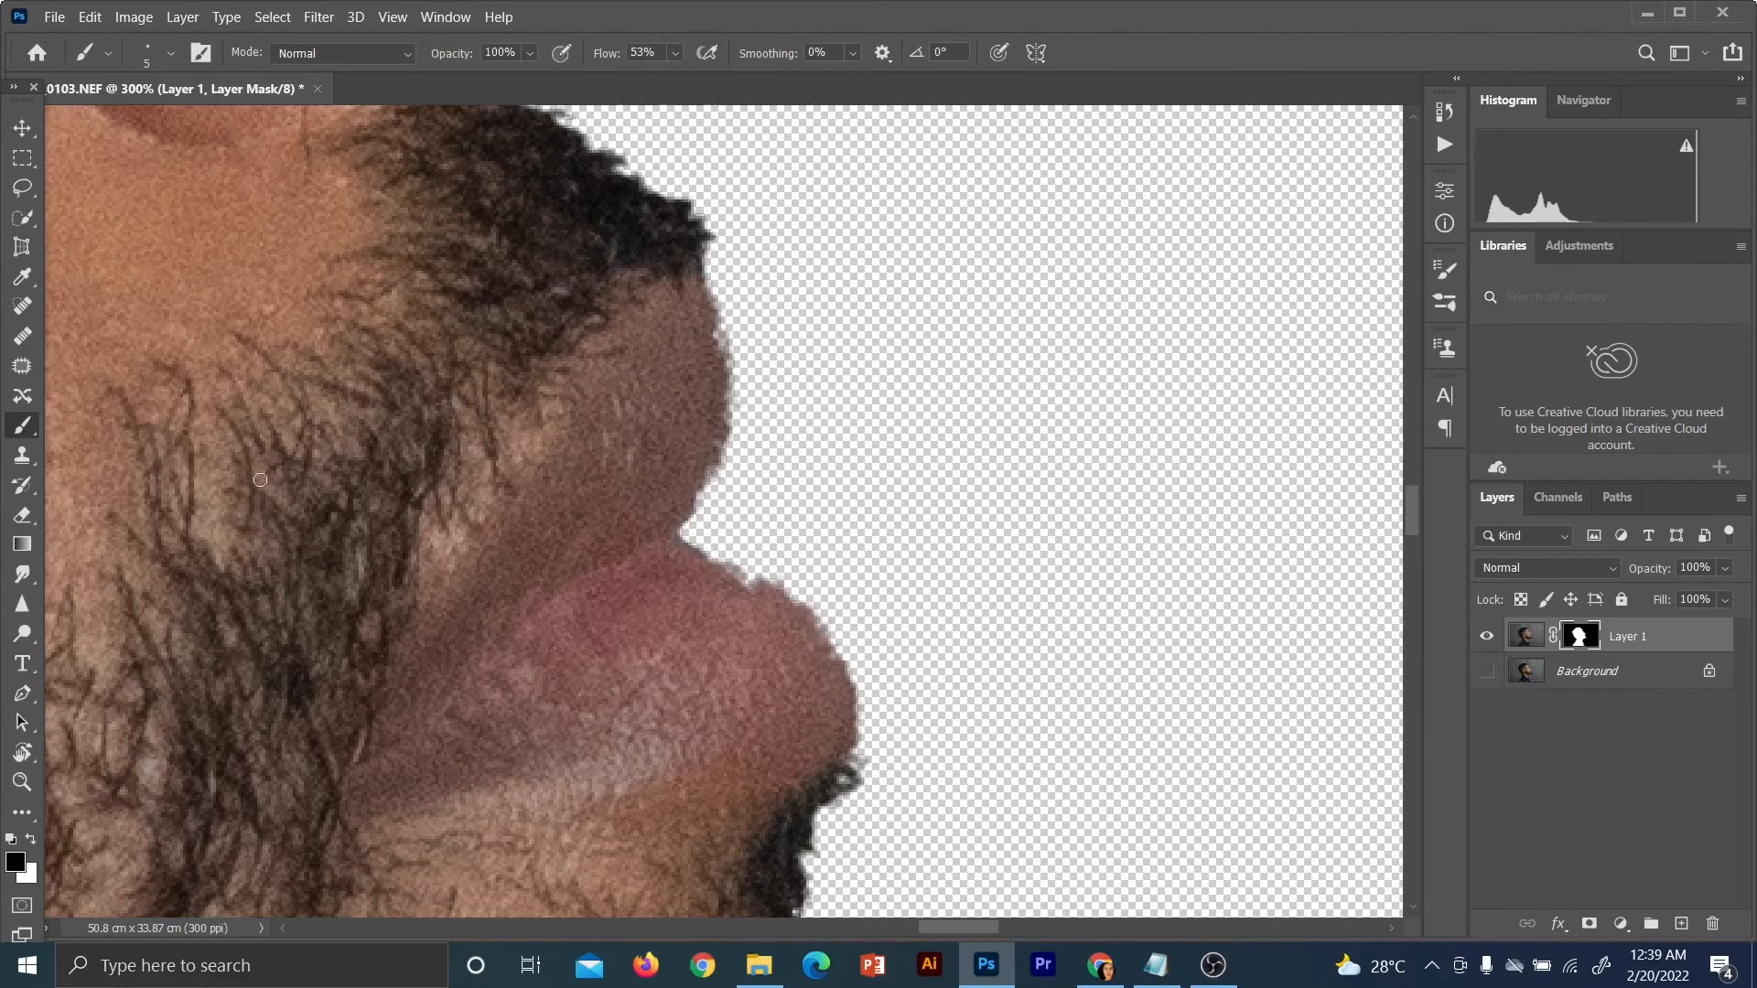
Switch the foreground colour to white and paint the missing edge of the lower lip back in on the mask
{"action": "scroll", "coordinate": [259, 479], "scroll_direction": "up", "scroll_amount": 5}
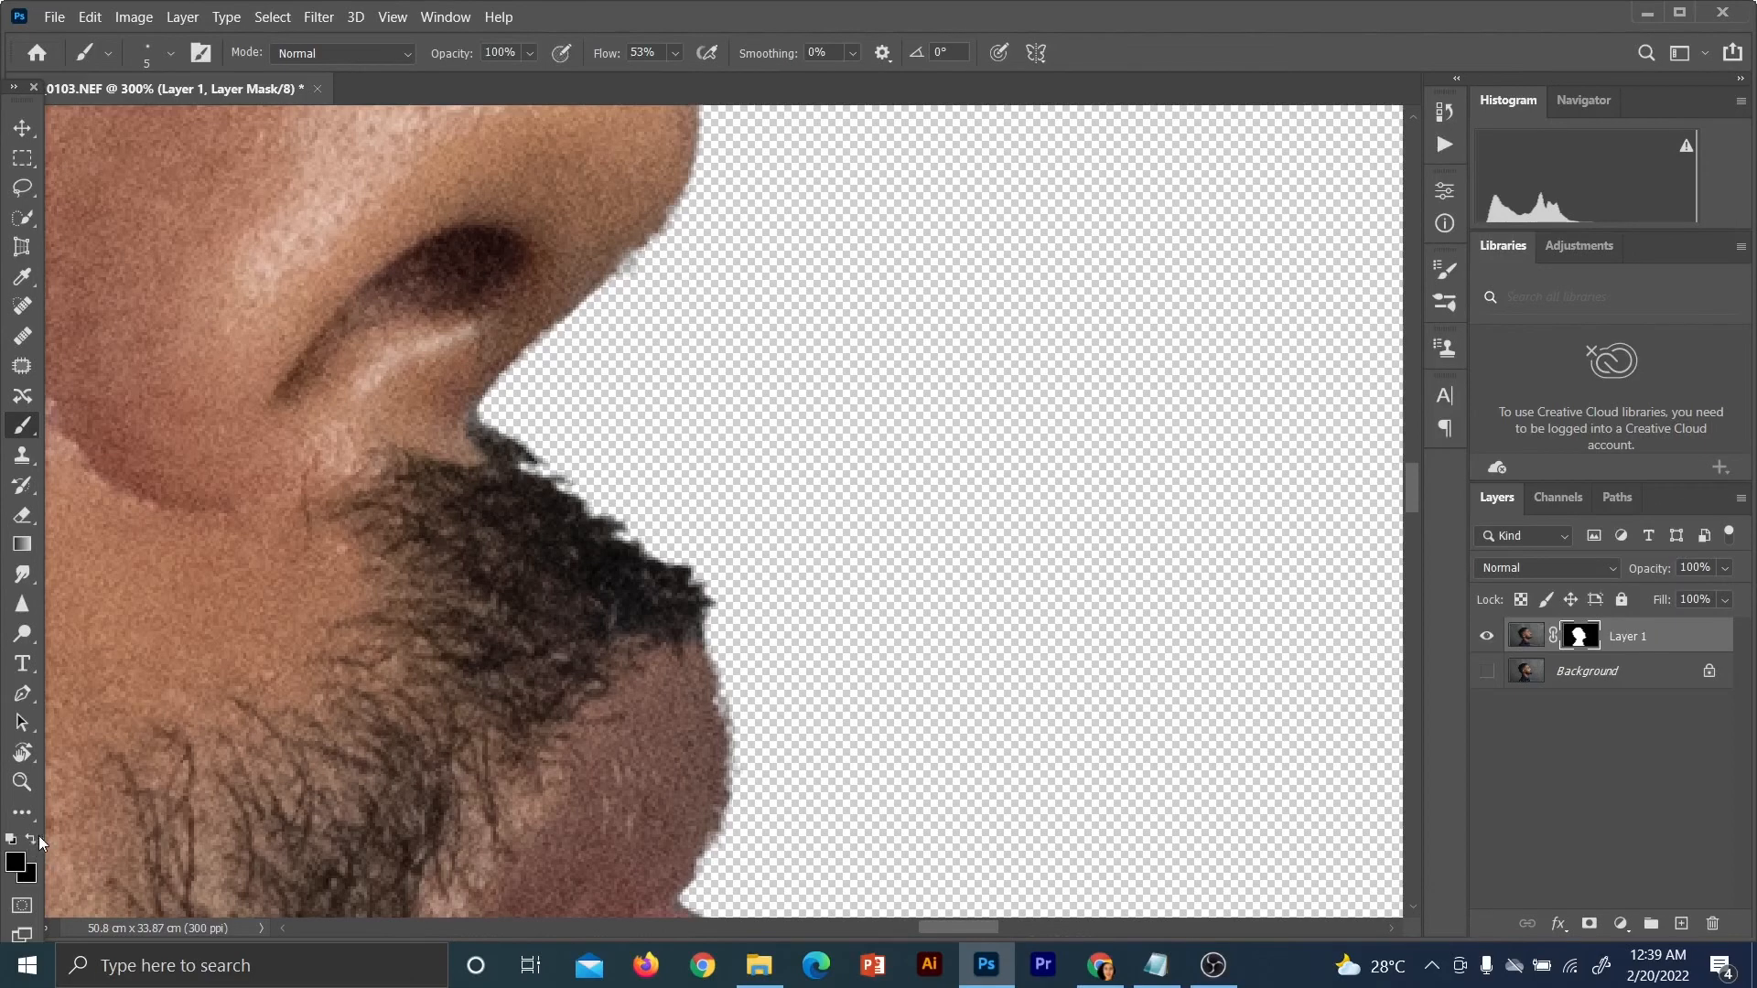
{"action": "left_click", "coordinate": [31, 839]}
{"action": "scroll", "coordinate": [713, 680], "scroll_direction": "down", "scroll_amount": 5}
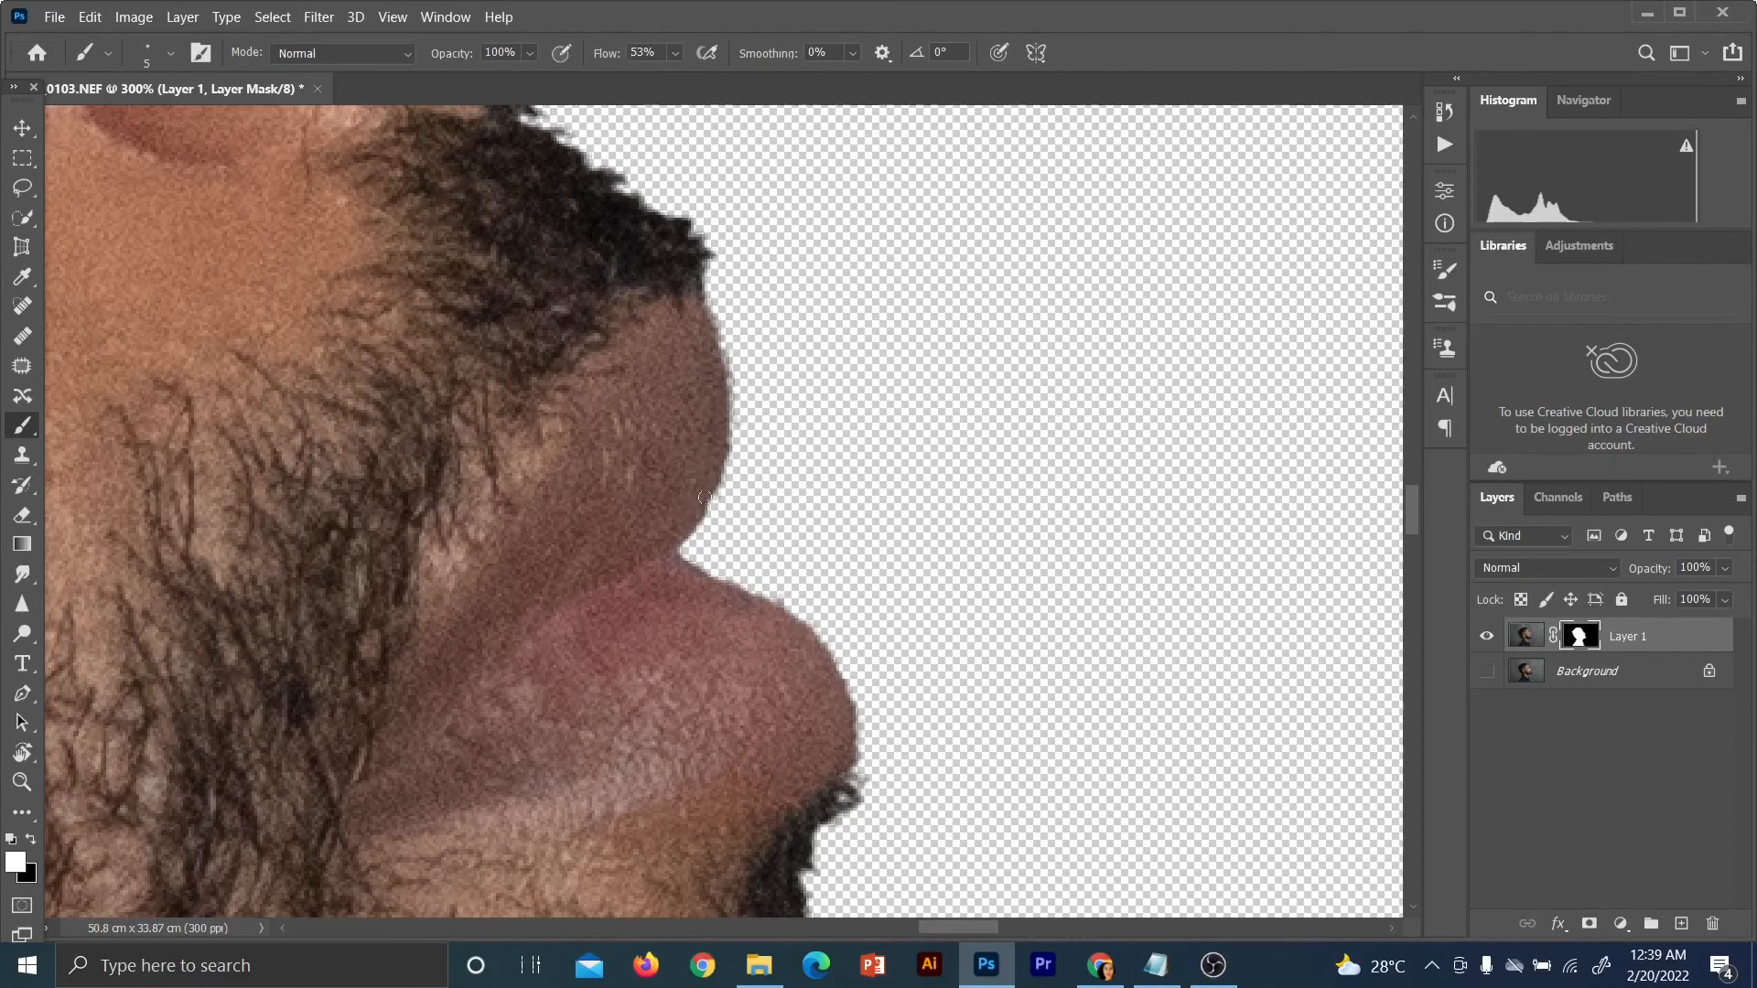
{"action": "scroll", "coordinate": [659, 531], "scroll_direction": "down", "scroll_amount": 10}
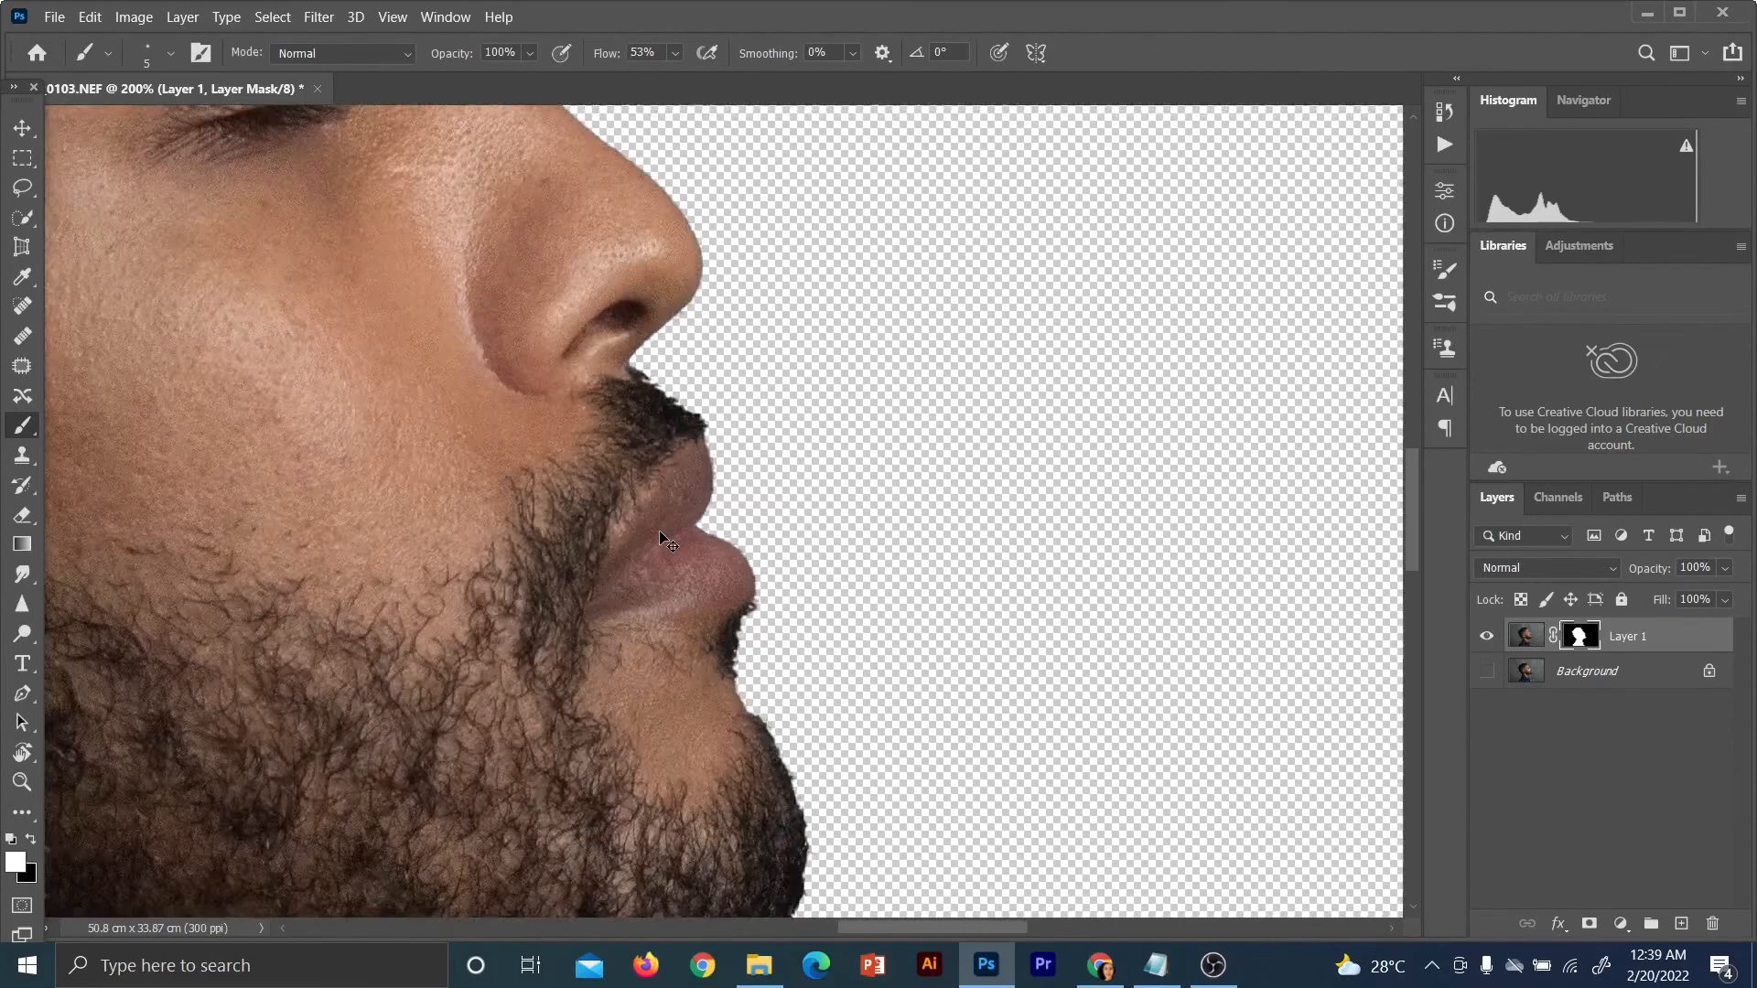
Convert the masked Layer 1 to a smart object and rasterize it so the mask is baked into the cutout
{"action": "scroll", "coordinate": [660, 531], "scroll_direction": "down", "scroll_amount": 1}
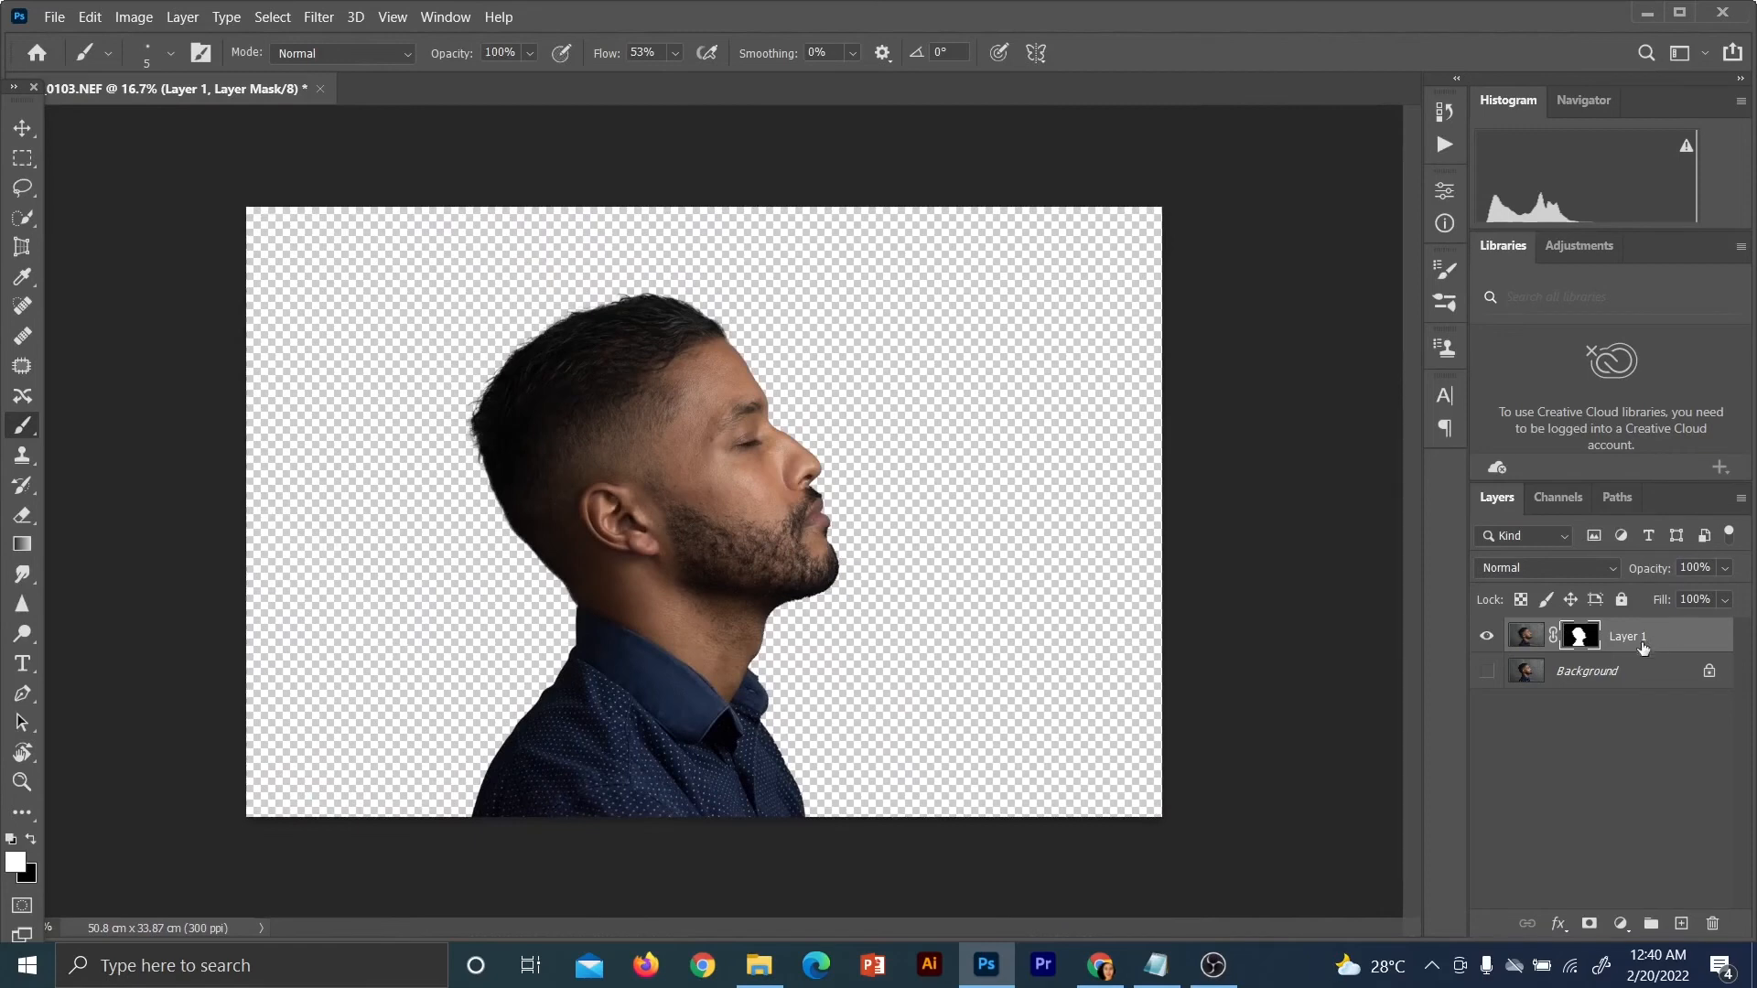
{"action": "left_click", "coordinate": [1537, 638]}
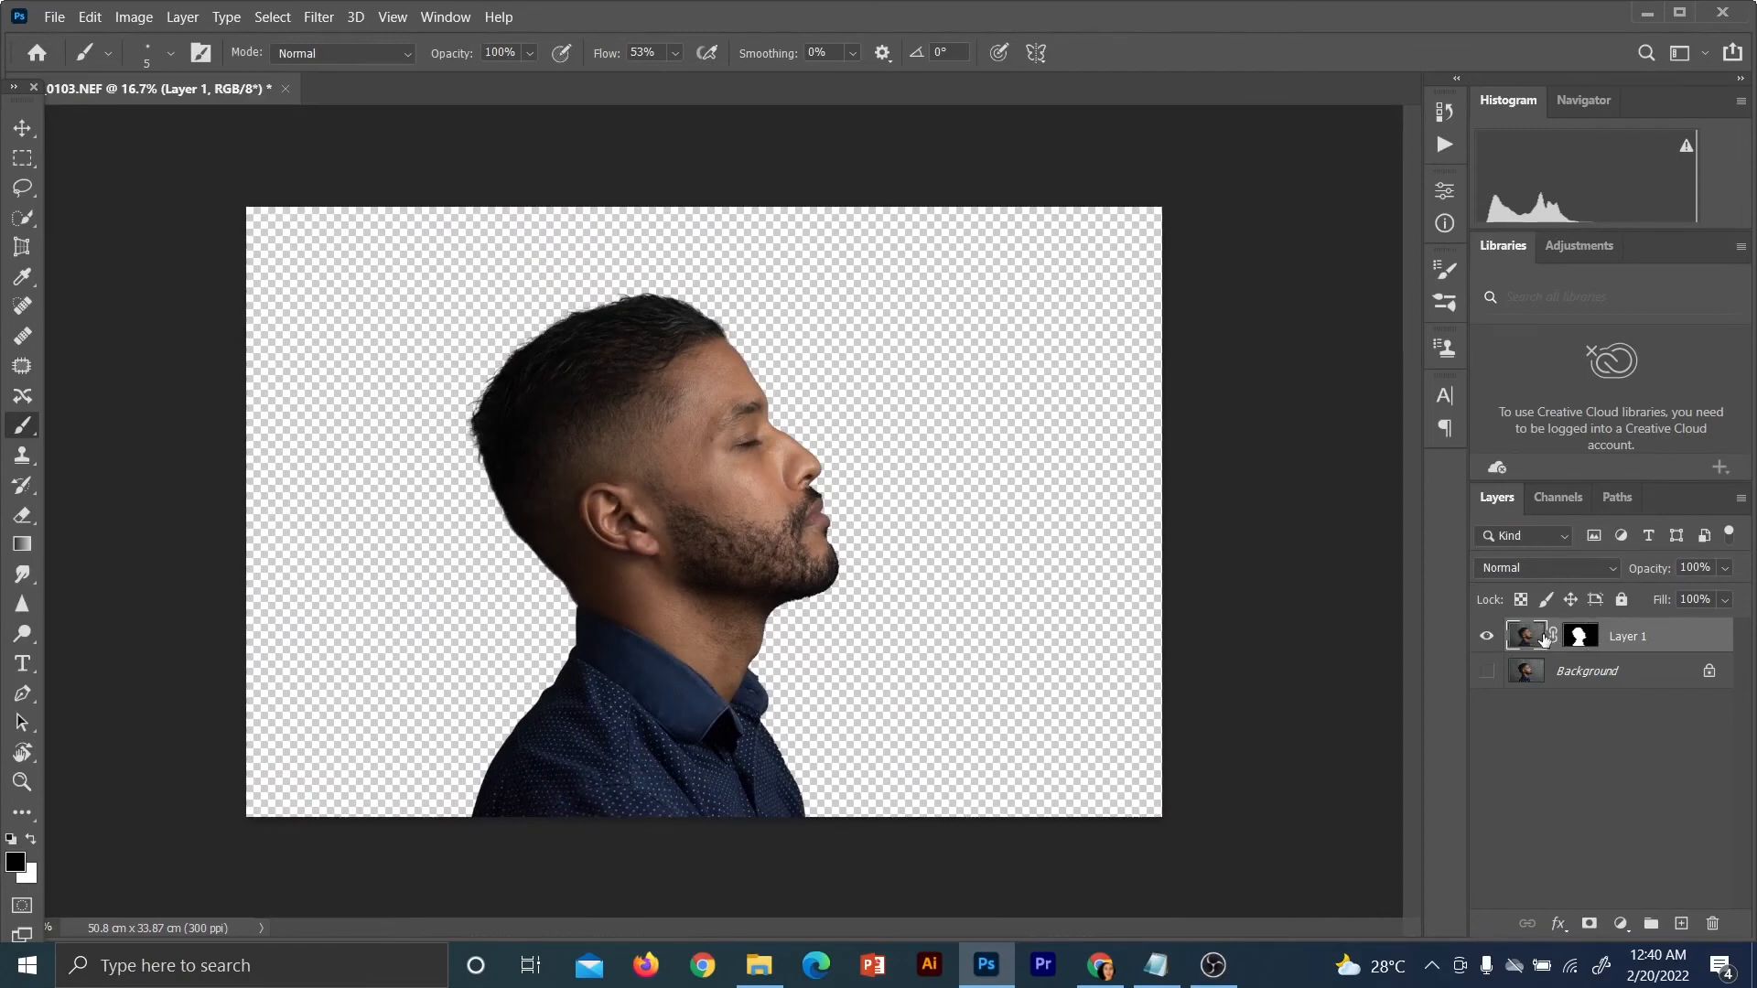
{"action": "right_click", "coordinate": [1614, 641]}
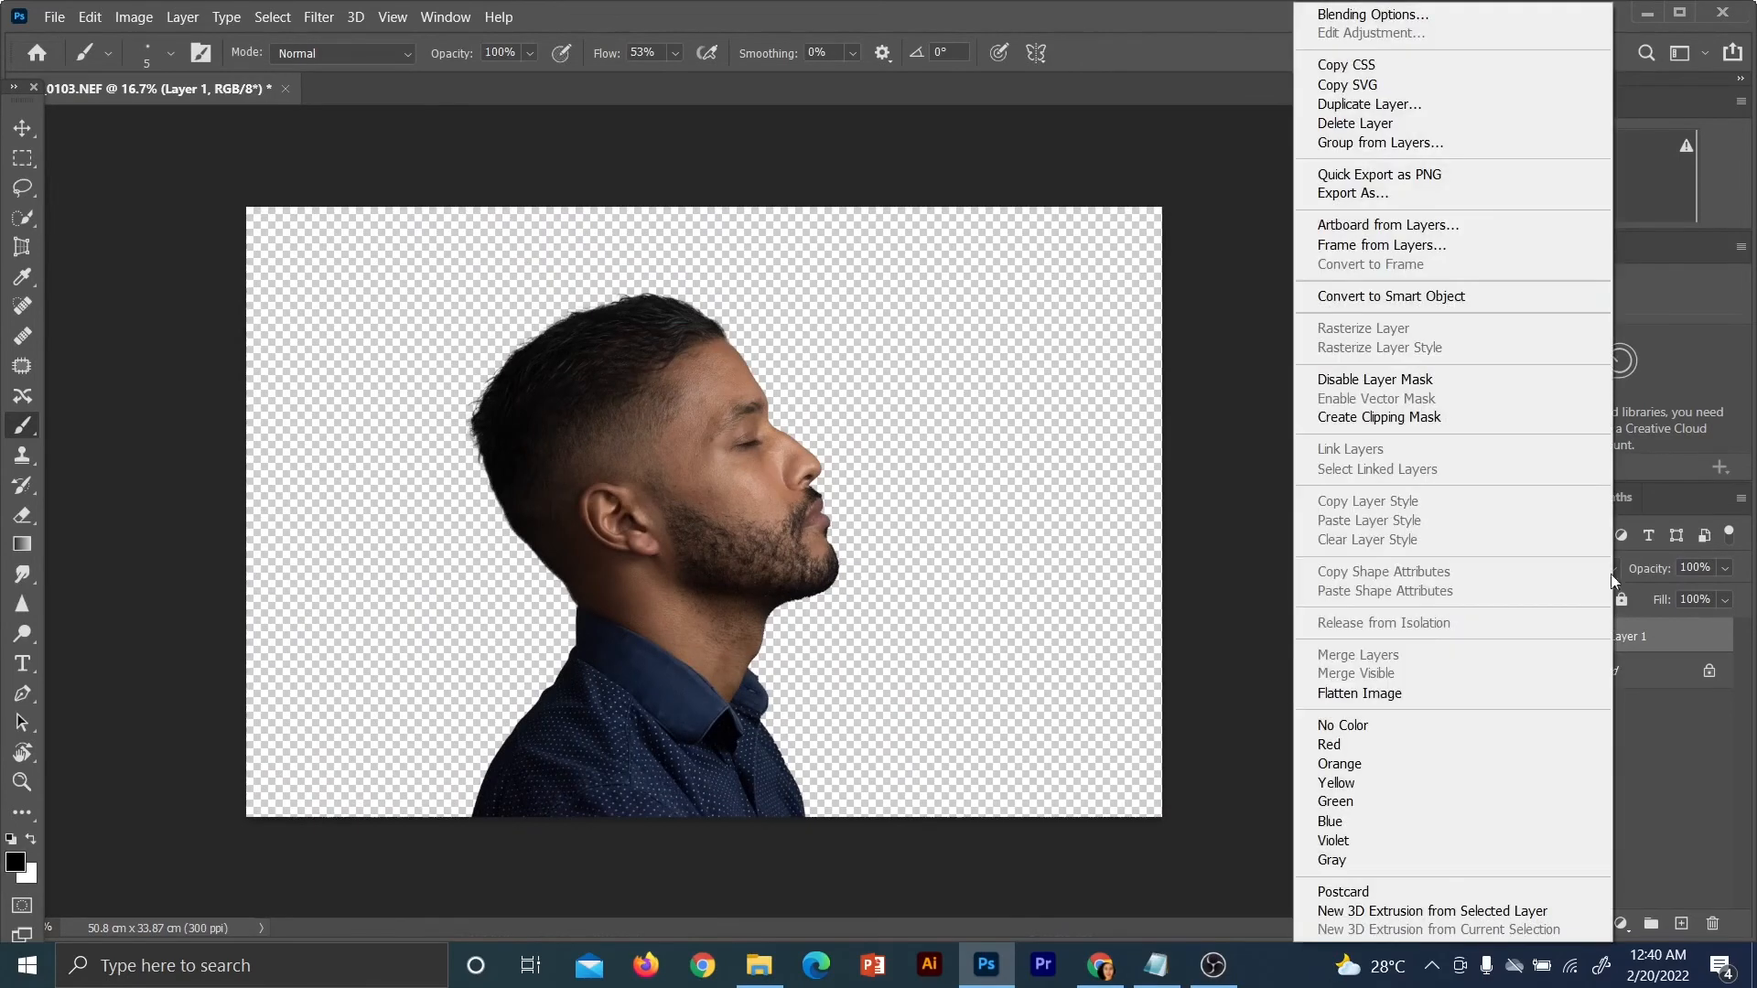
{"action": "left_click", "coordinate": [1444, 297]}
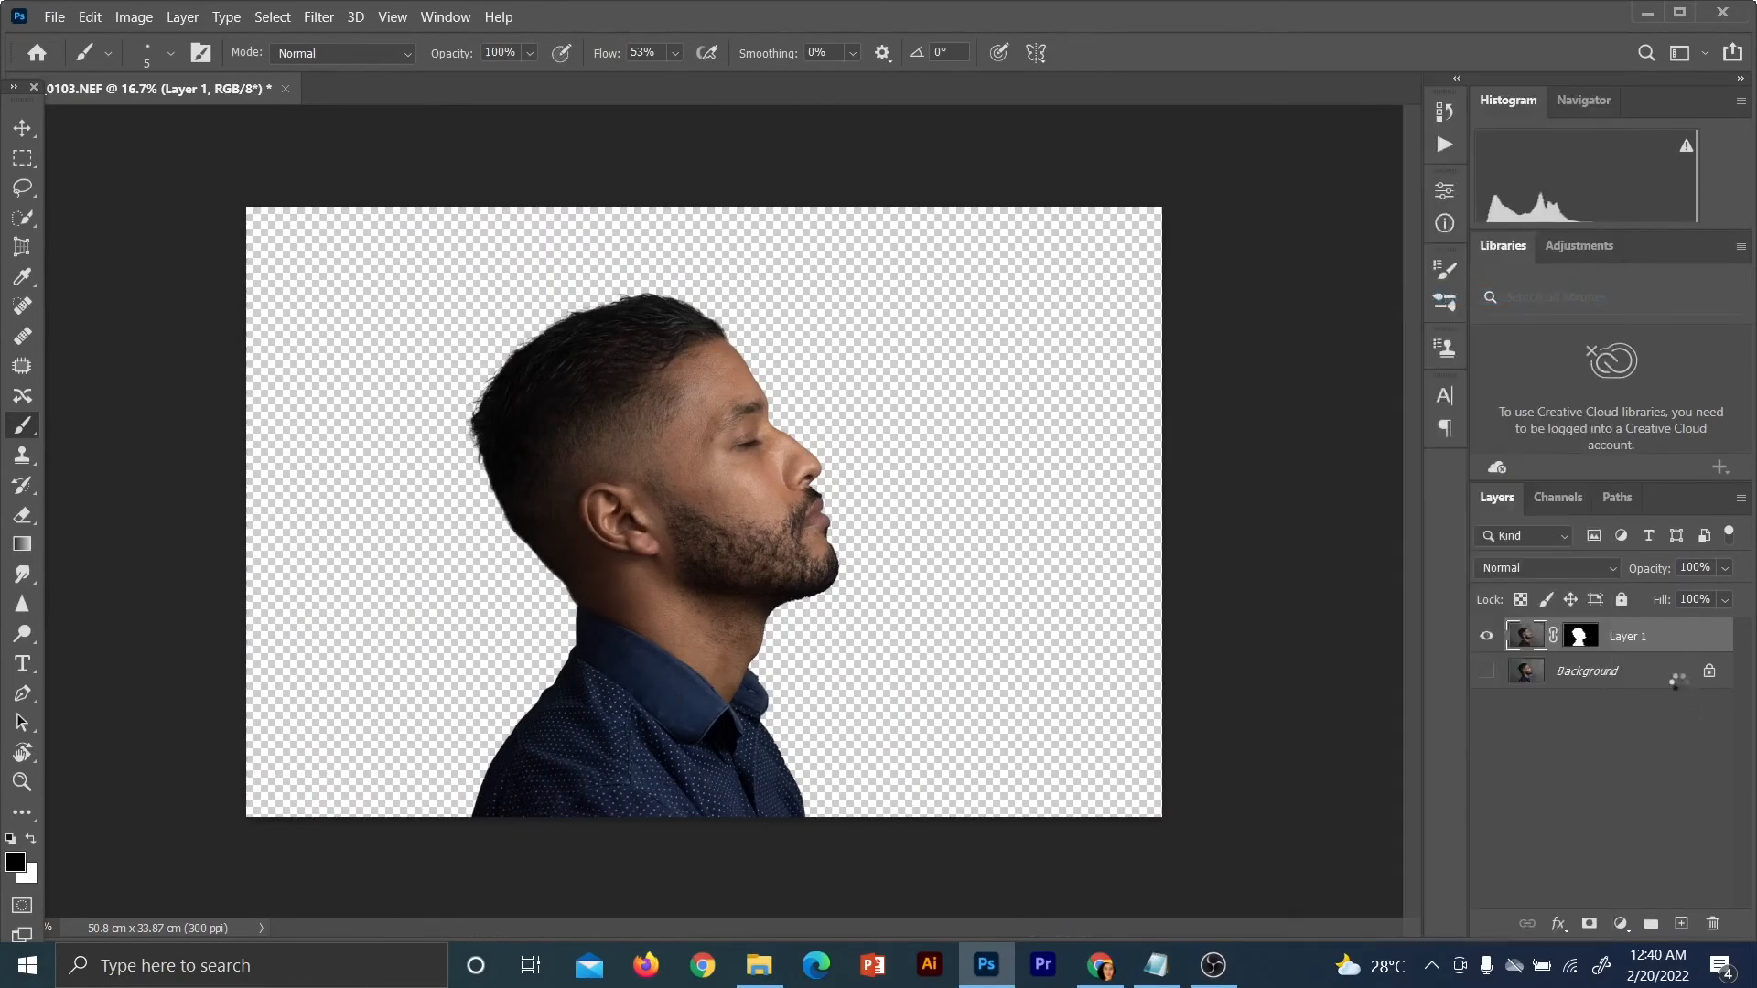
{"action": "right_click", "coordinate": [1638, 648]}
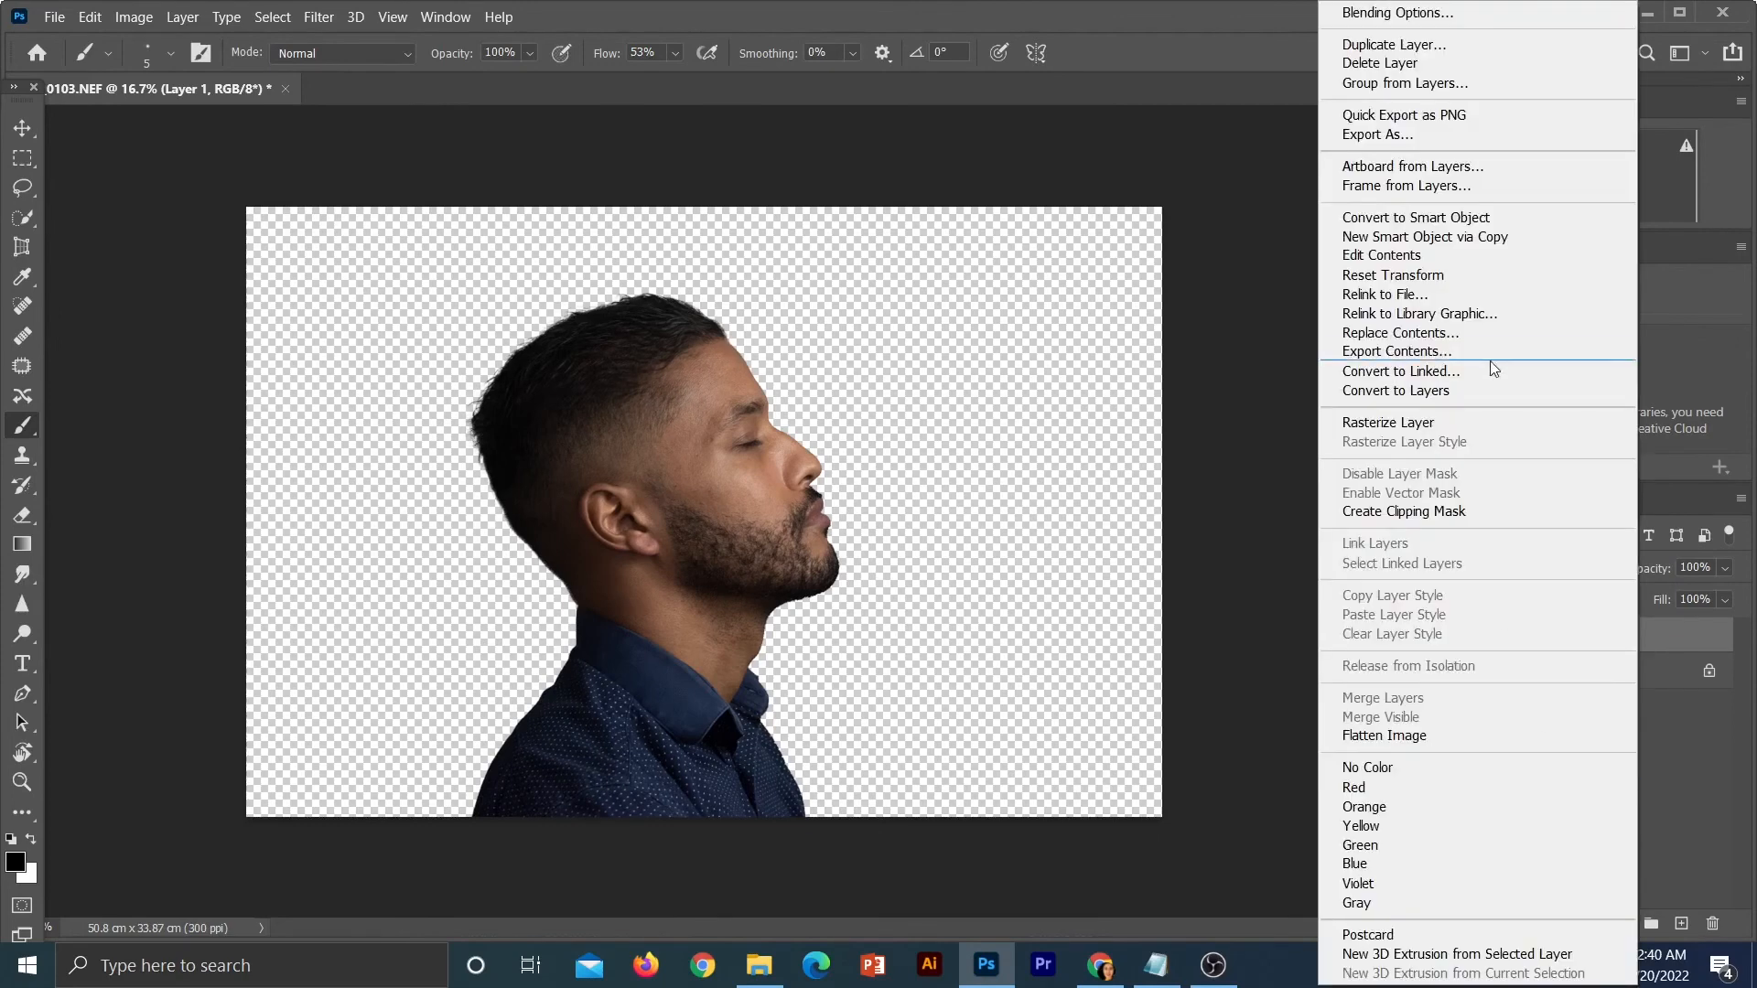
{"action": "left_click", "coordinate": [1435, 425]}
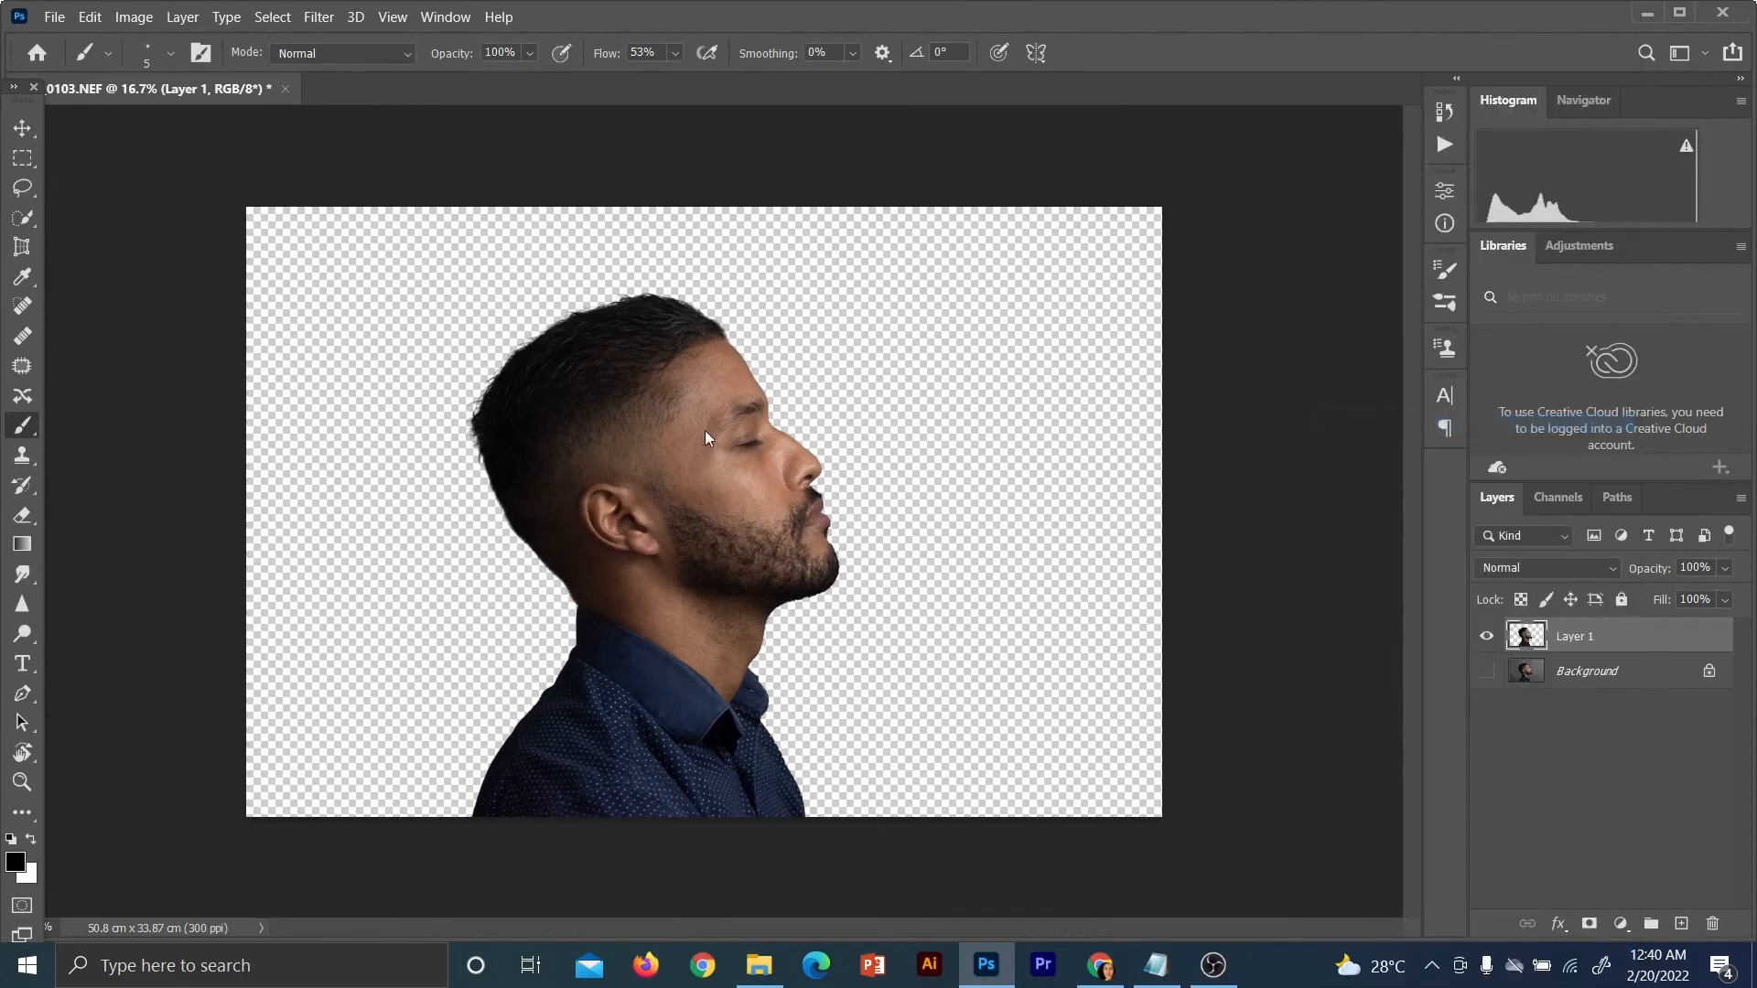
Flip the whole canvas horizontally so that the man faces the other way
{"action": "left_click", "coordinate": [182, 17]}
{"action": "left_click", "coordinate": [131, 16]}
{"action": "left_click", "coordinate": [131, 16]}
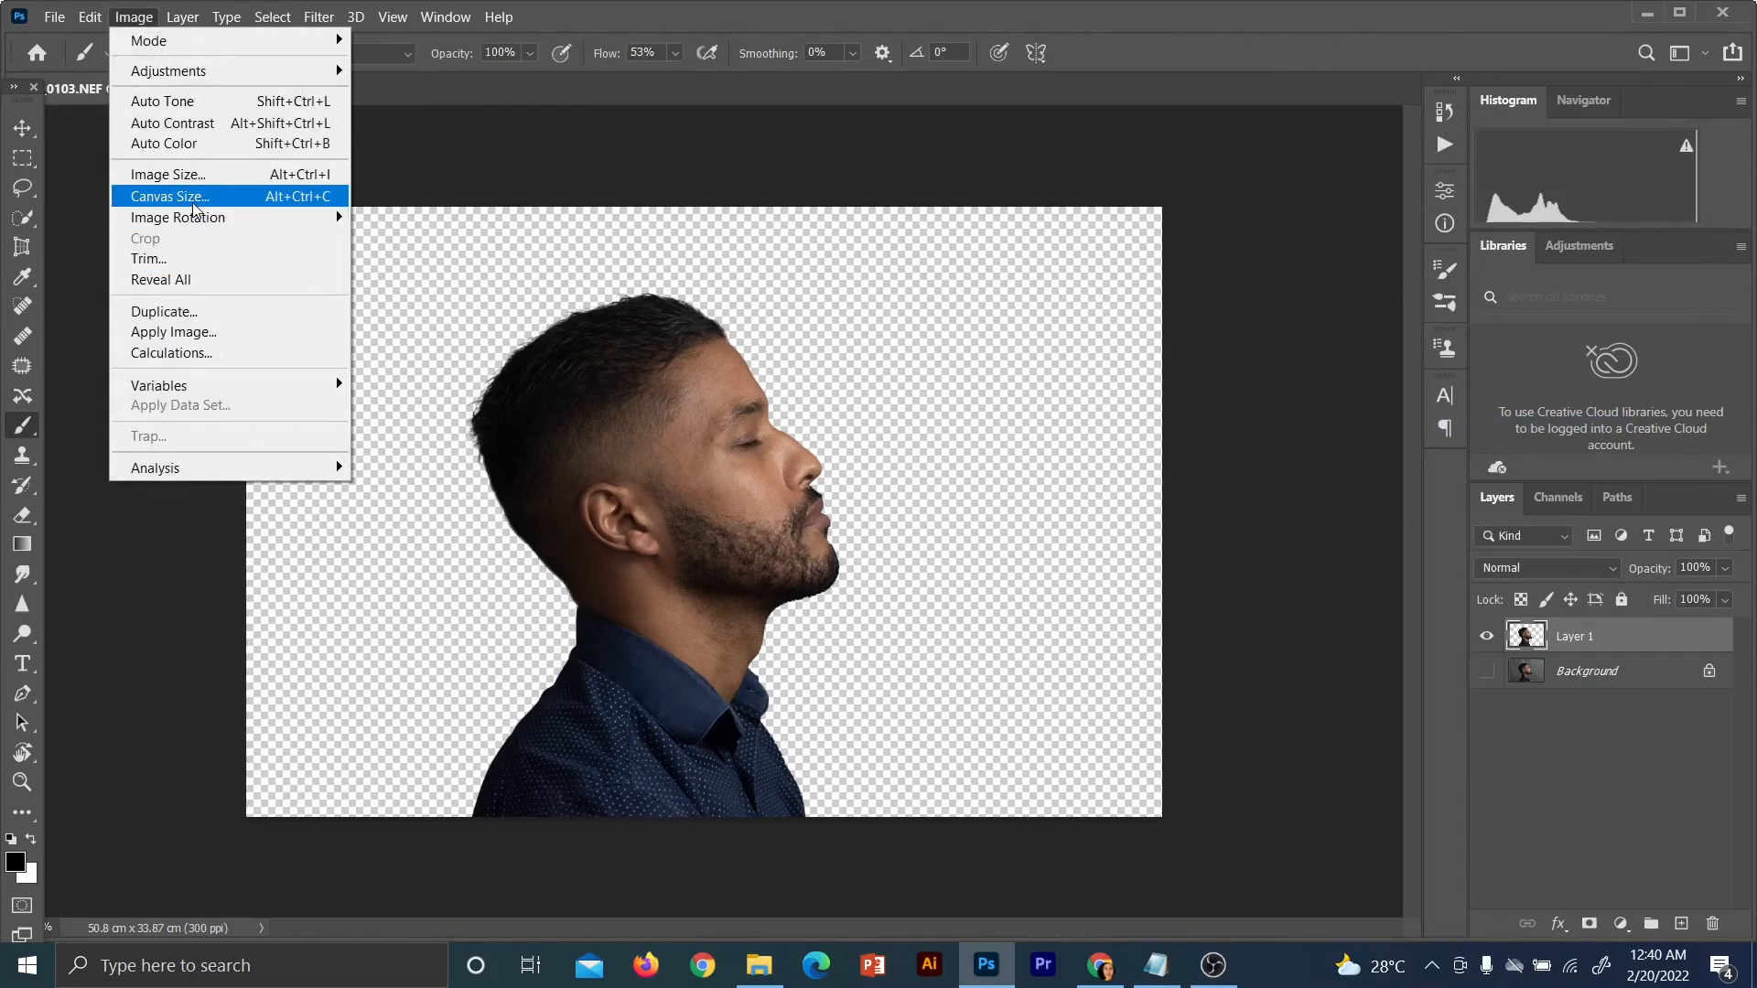
{"action": "mouse_move", "coordinate": [192, 228]}
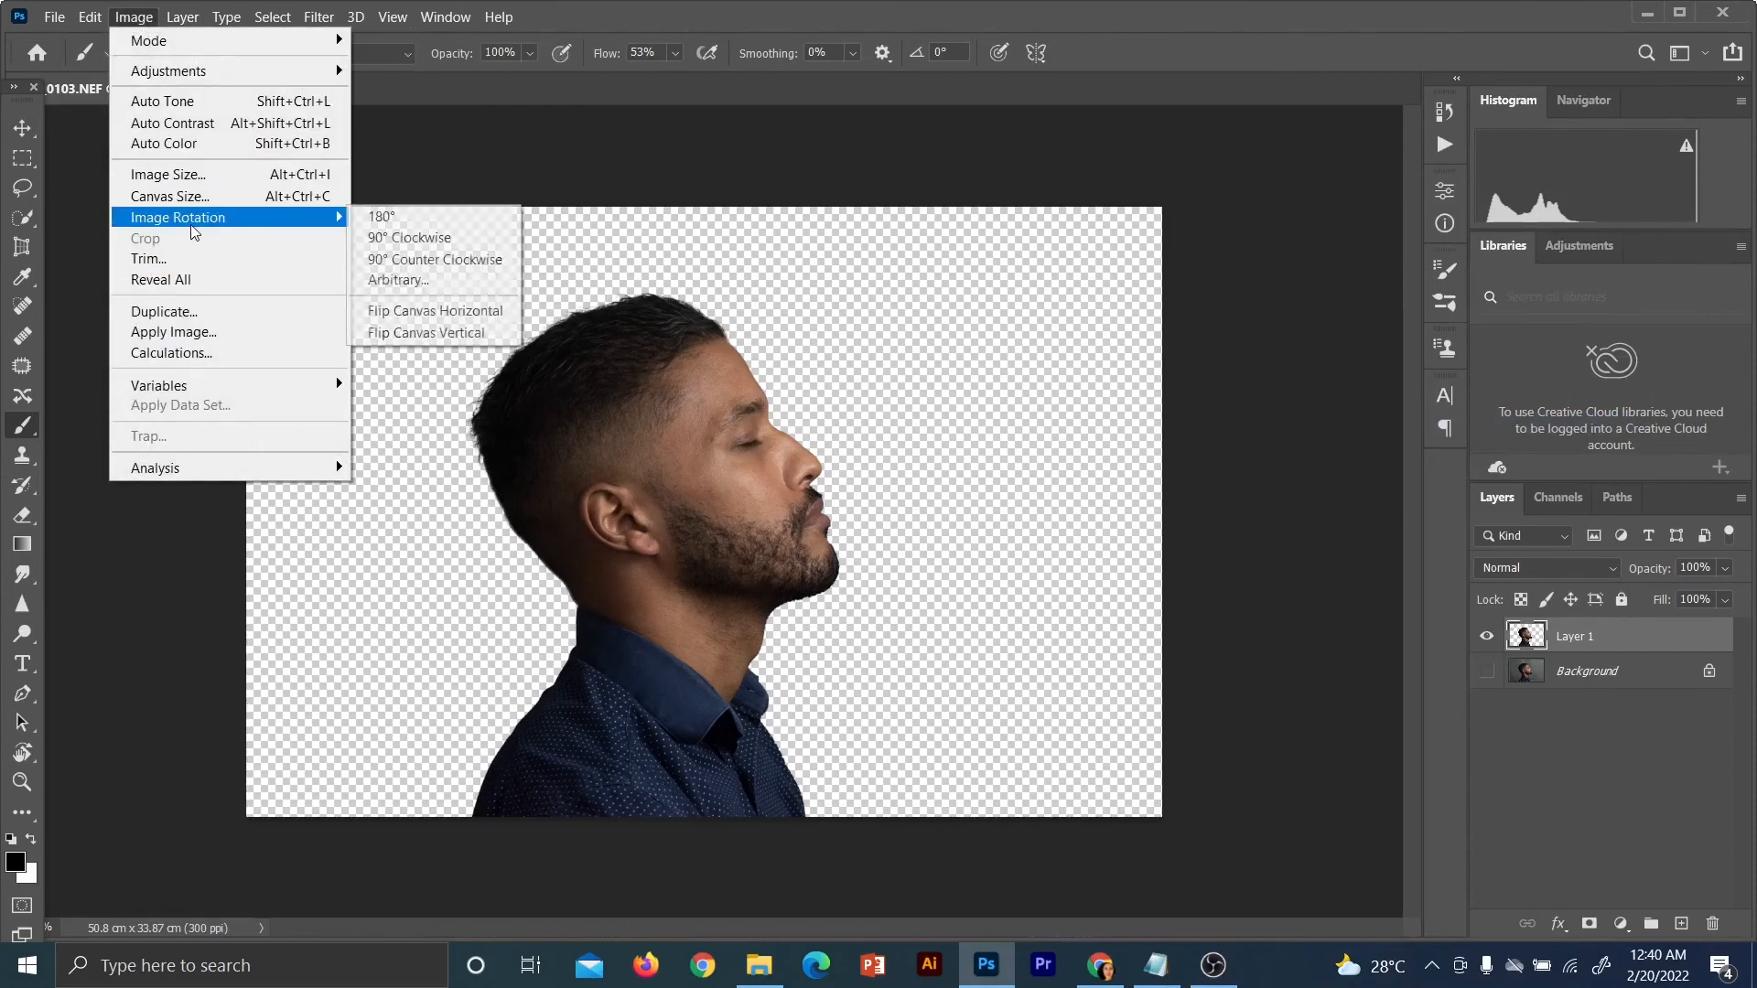
{"action": "left_click", "coordinate": [450, 313]}
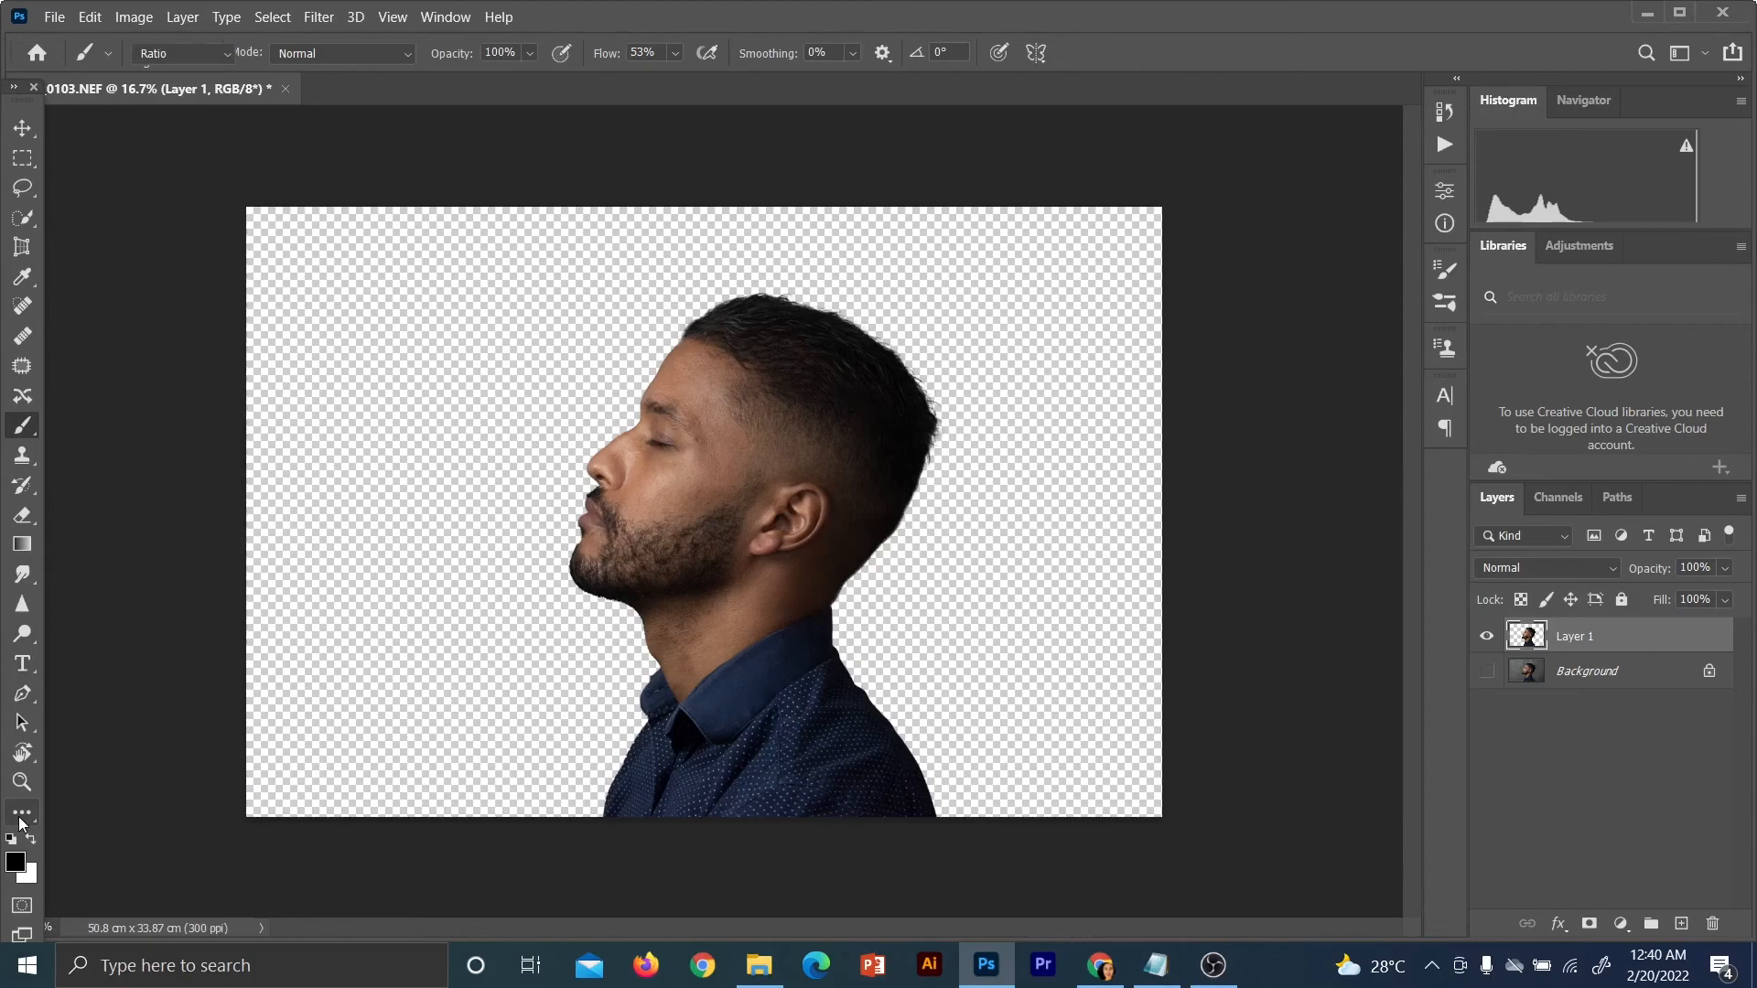
Crop the canvas to about 53 cm wide, adding space behind the man's head and trimming the side in front of his face
{"action": "left_click", "coordinate": [20, 819]}
{"action": "left_click", "coordinate": [177, 433]}
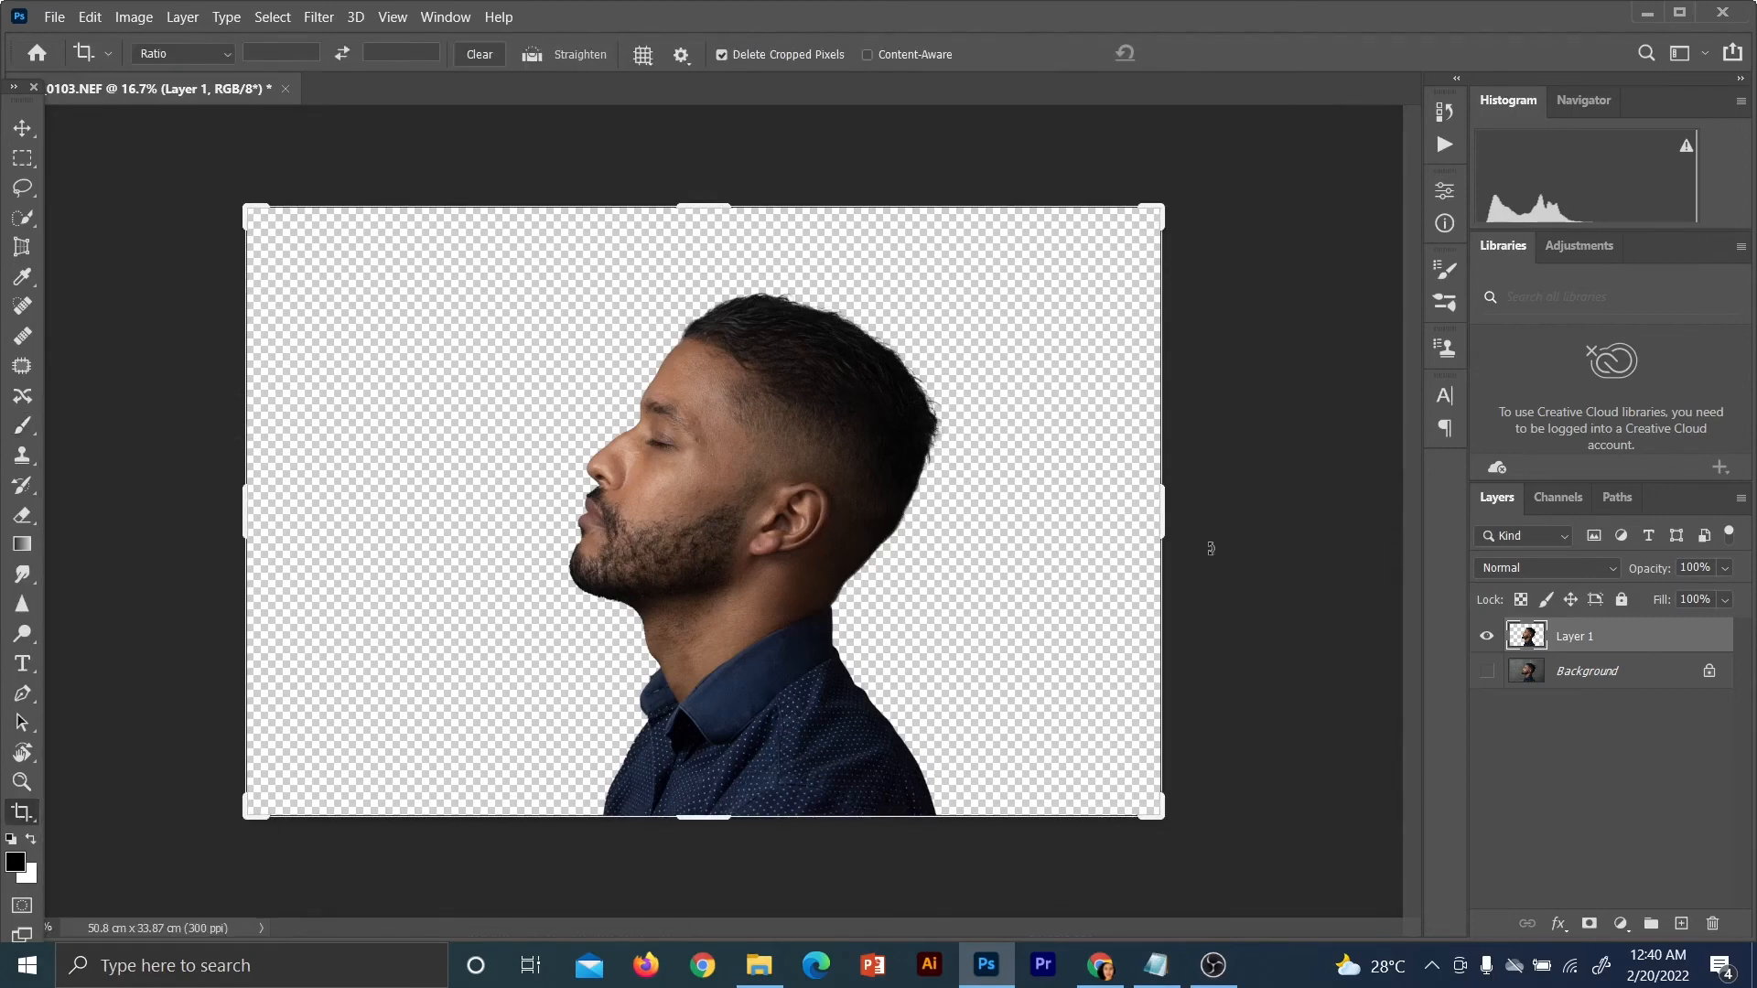
{"action": "left_click_drag", "start_coordinate": [1162, 496], "coordinate": [1237, 499]}
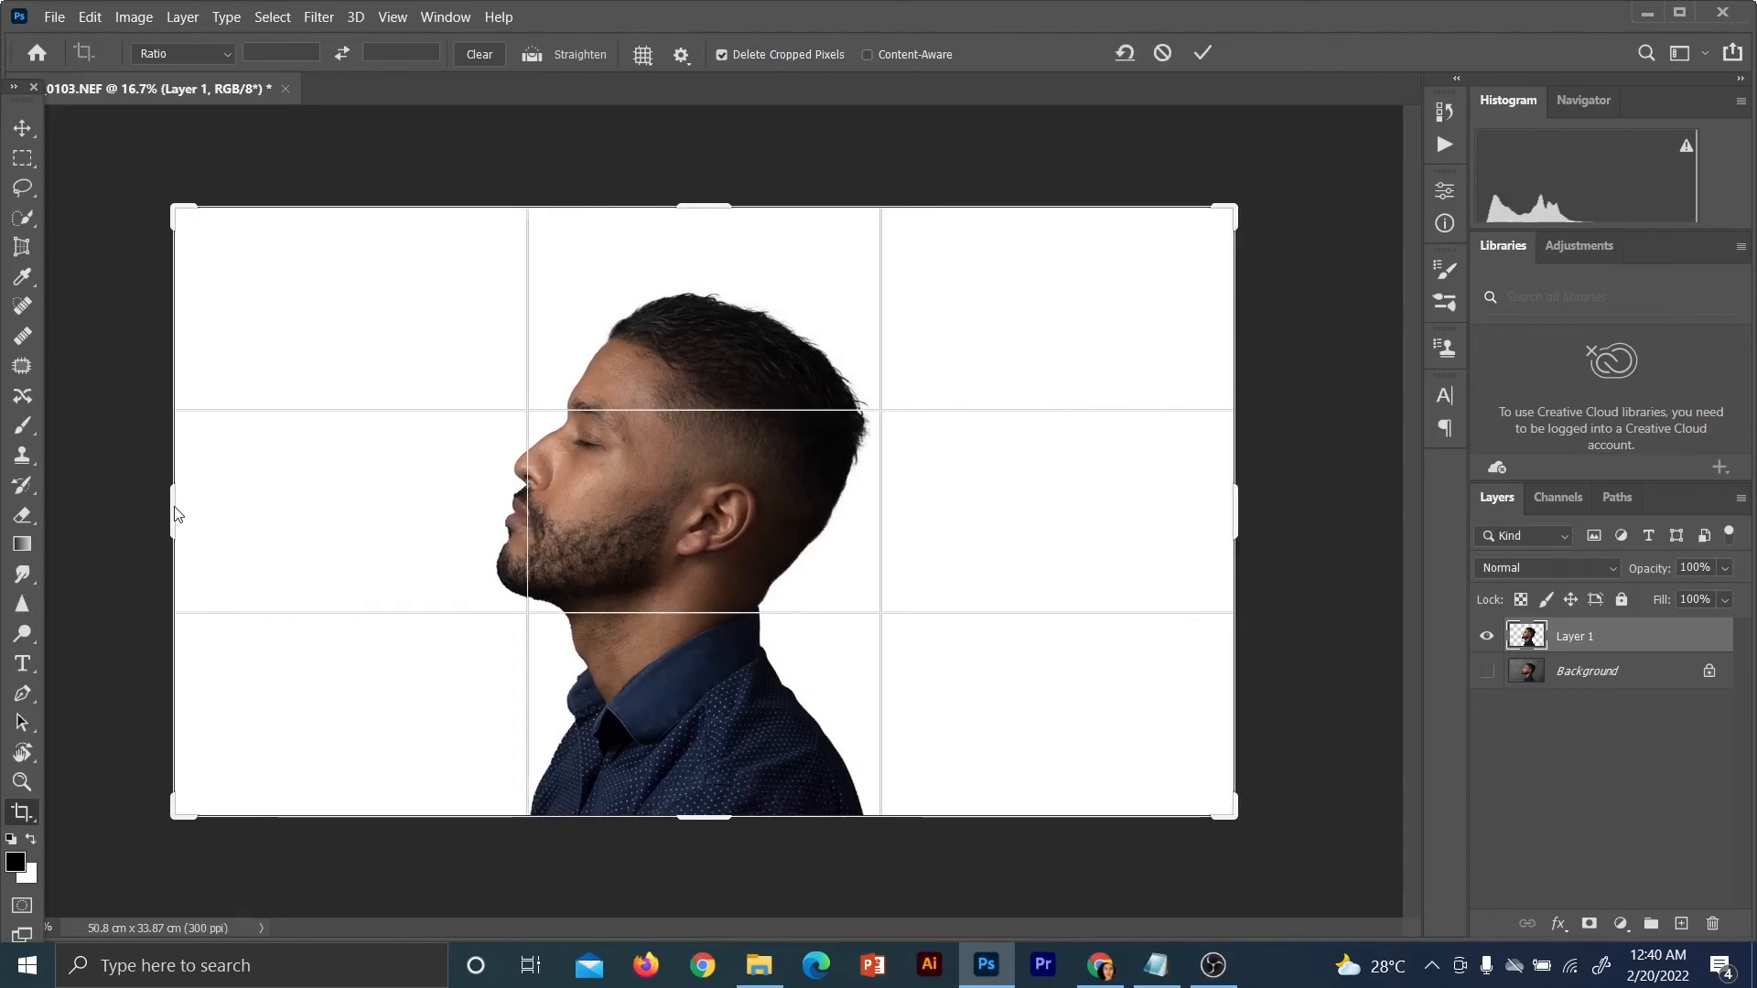
{"action": "left_click_drag", "start_coordinate": [170, 517], "coordinate": [265, 518]}
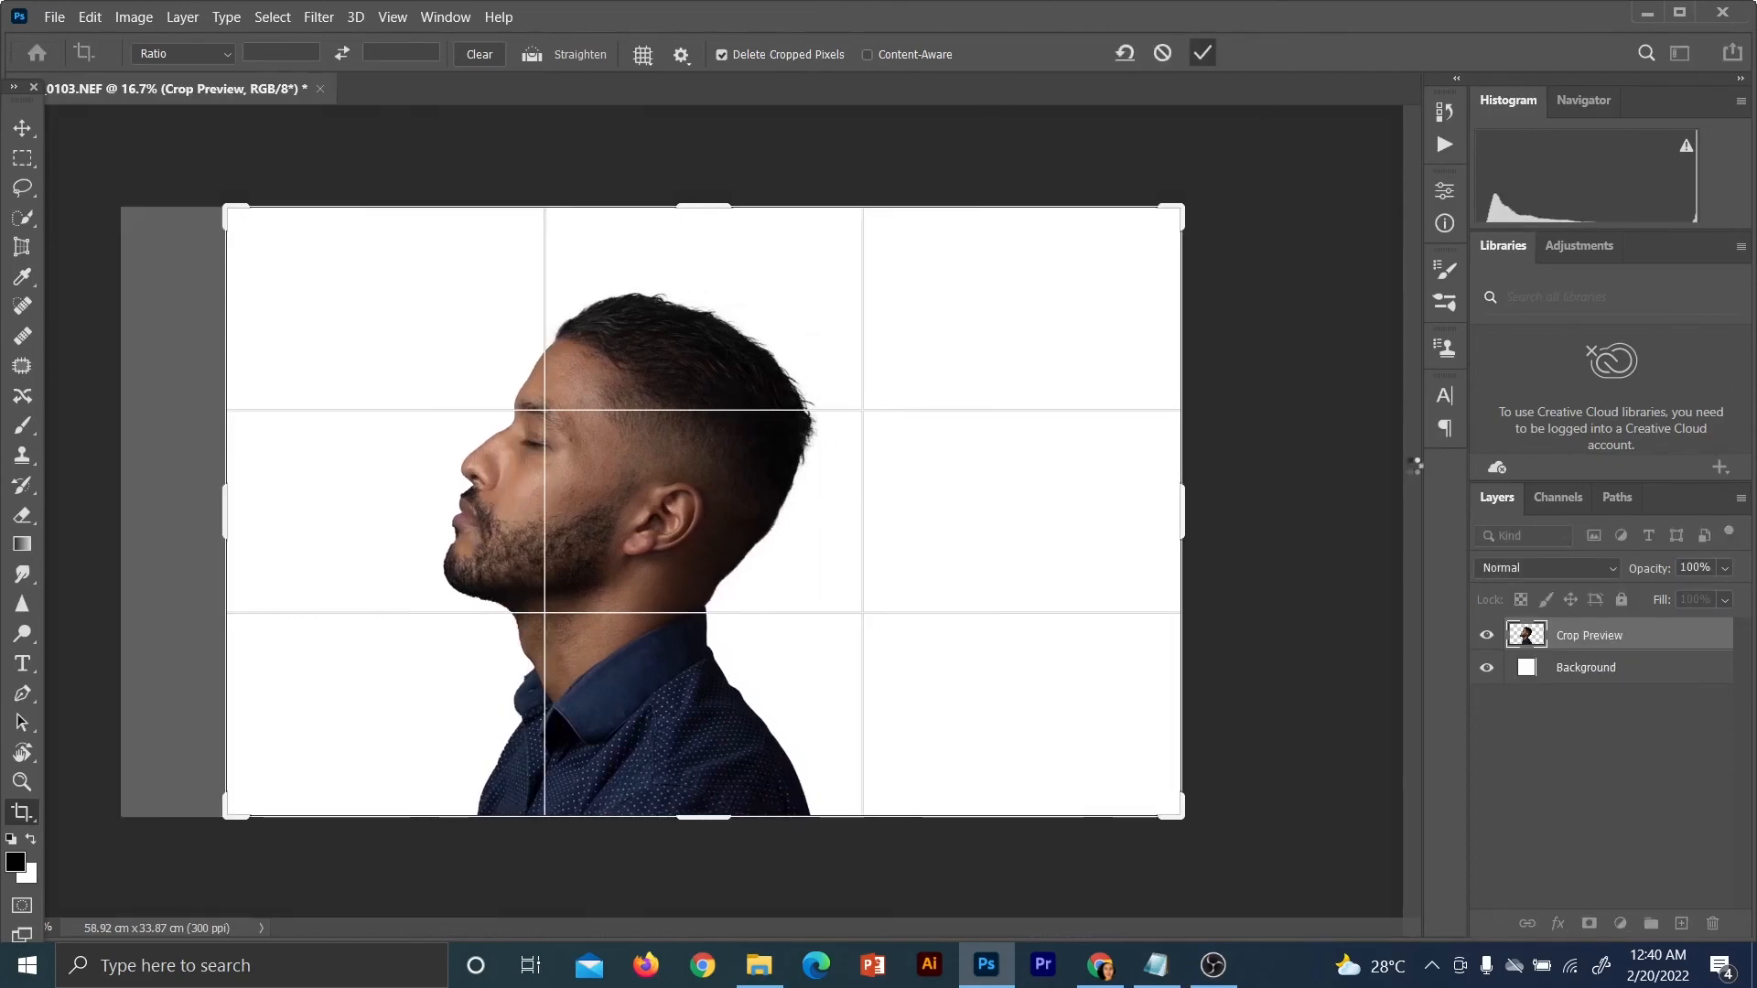
{"action": "key", "text": "Return"}
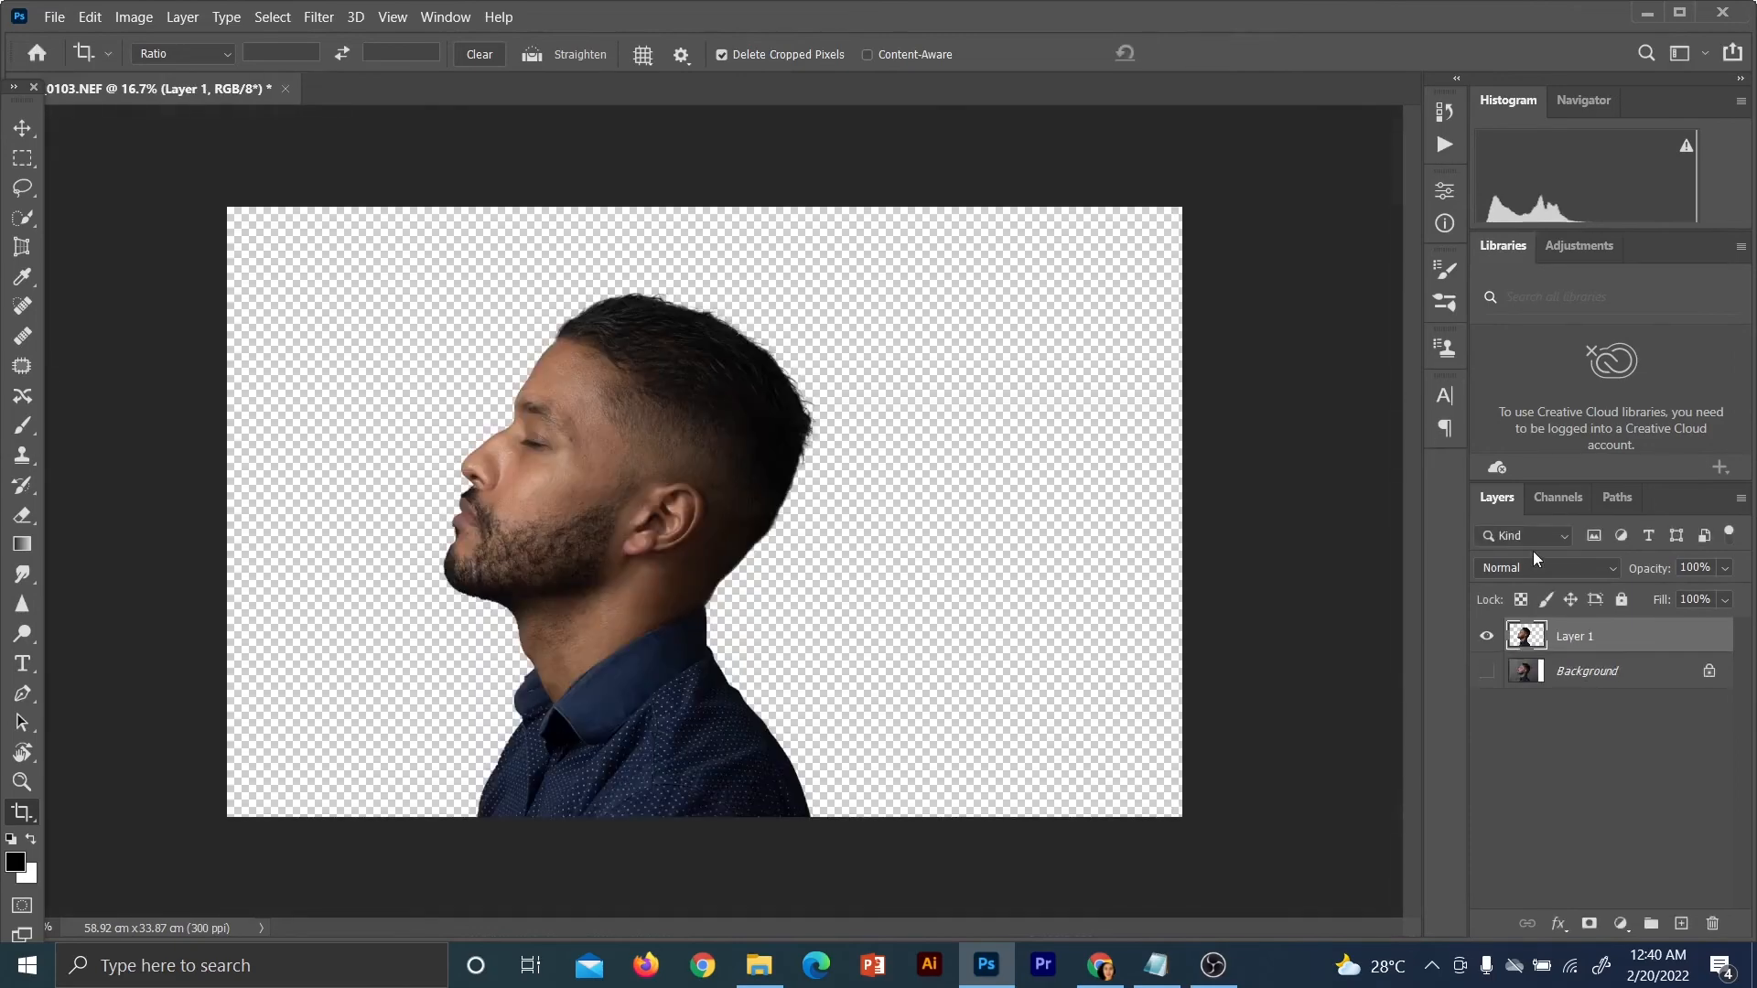
Rename Layer 1 as "model"
{"action": "left_click", "coordinate": [1620, 926]}
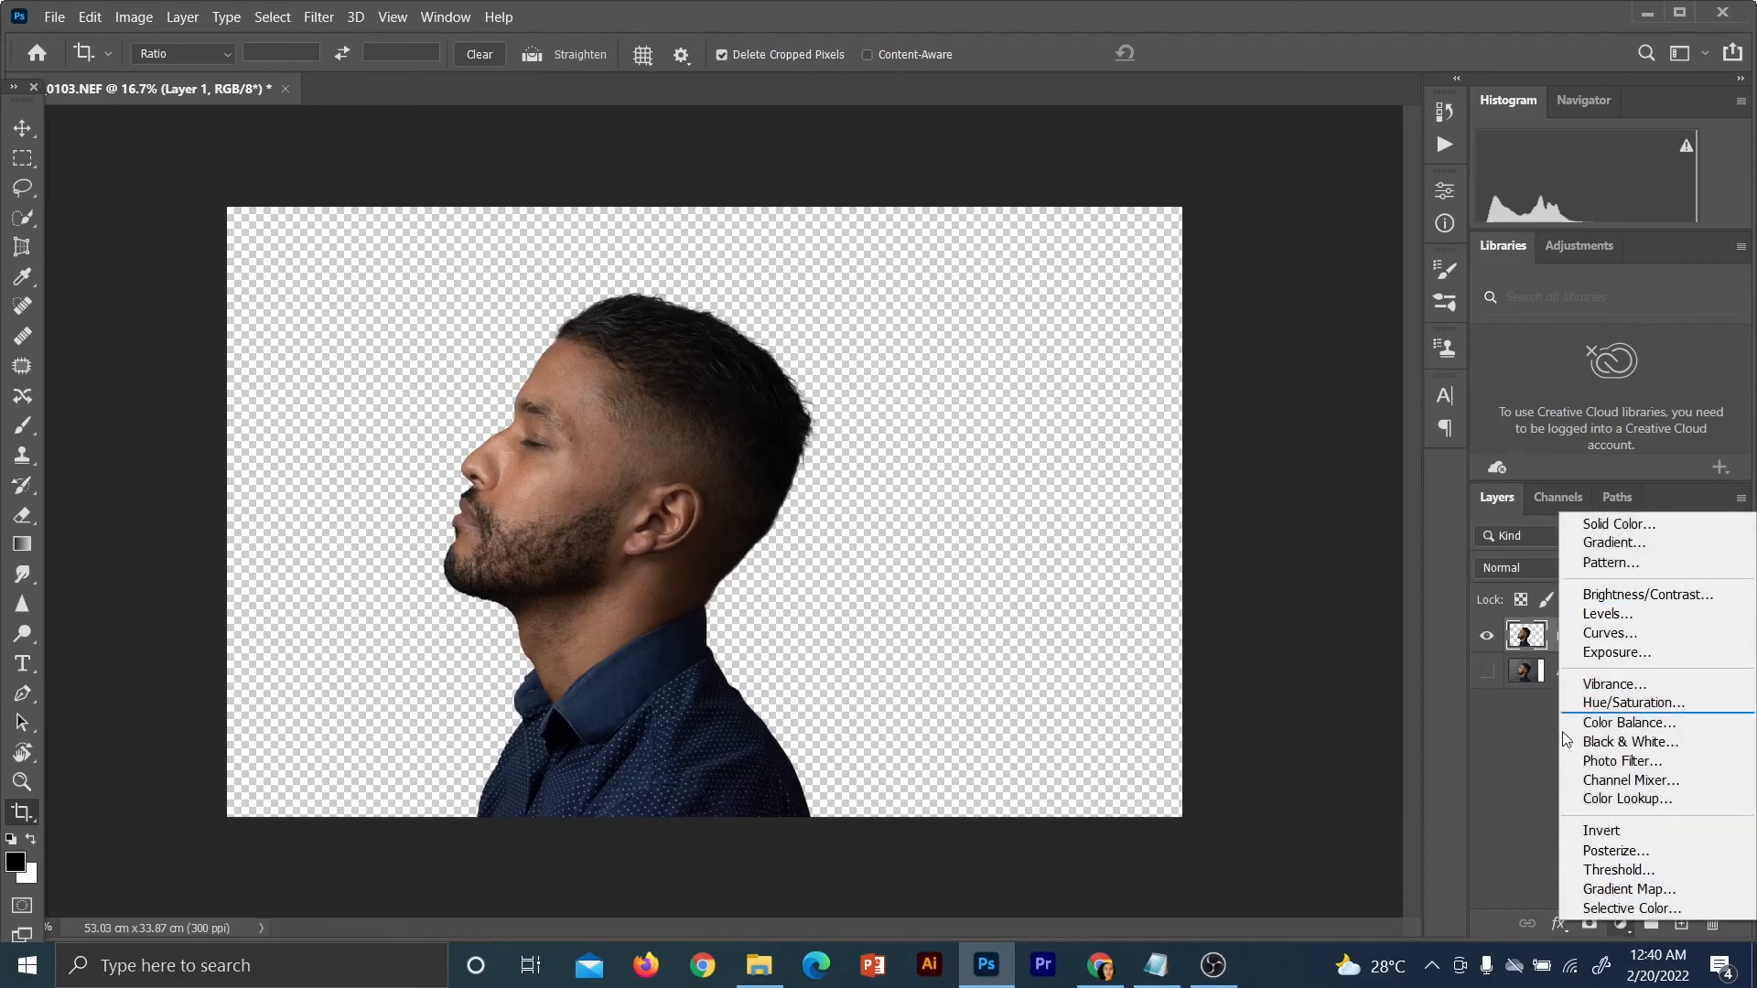
{"action": "left_click", "coordinate": [1530, 738]}
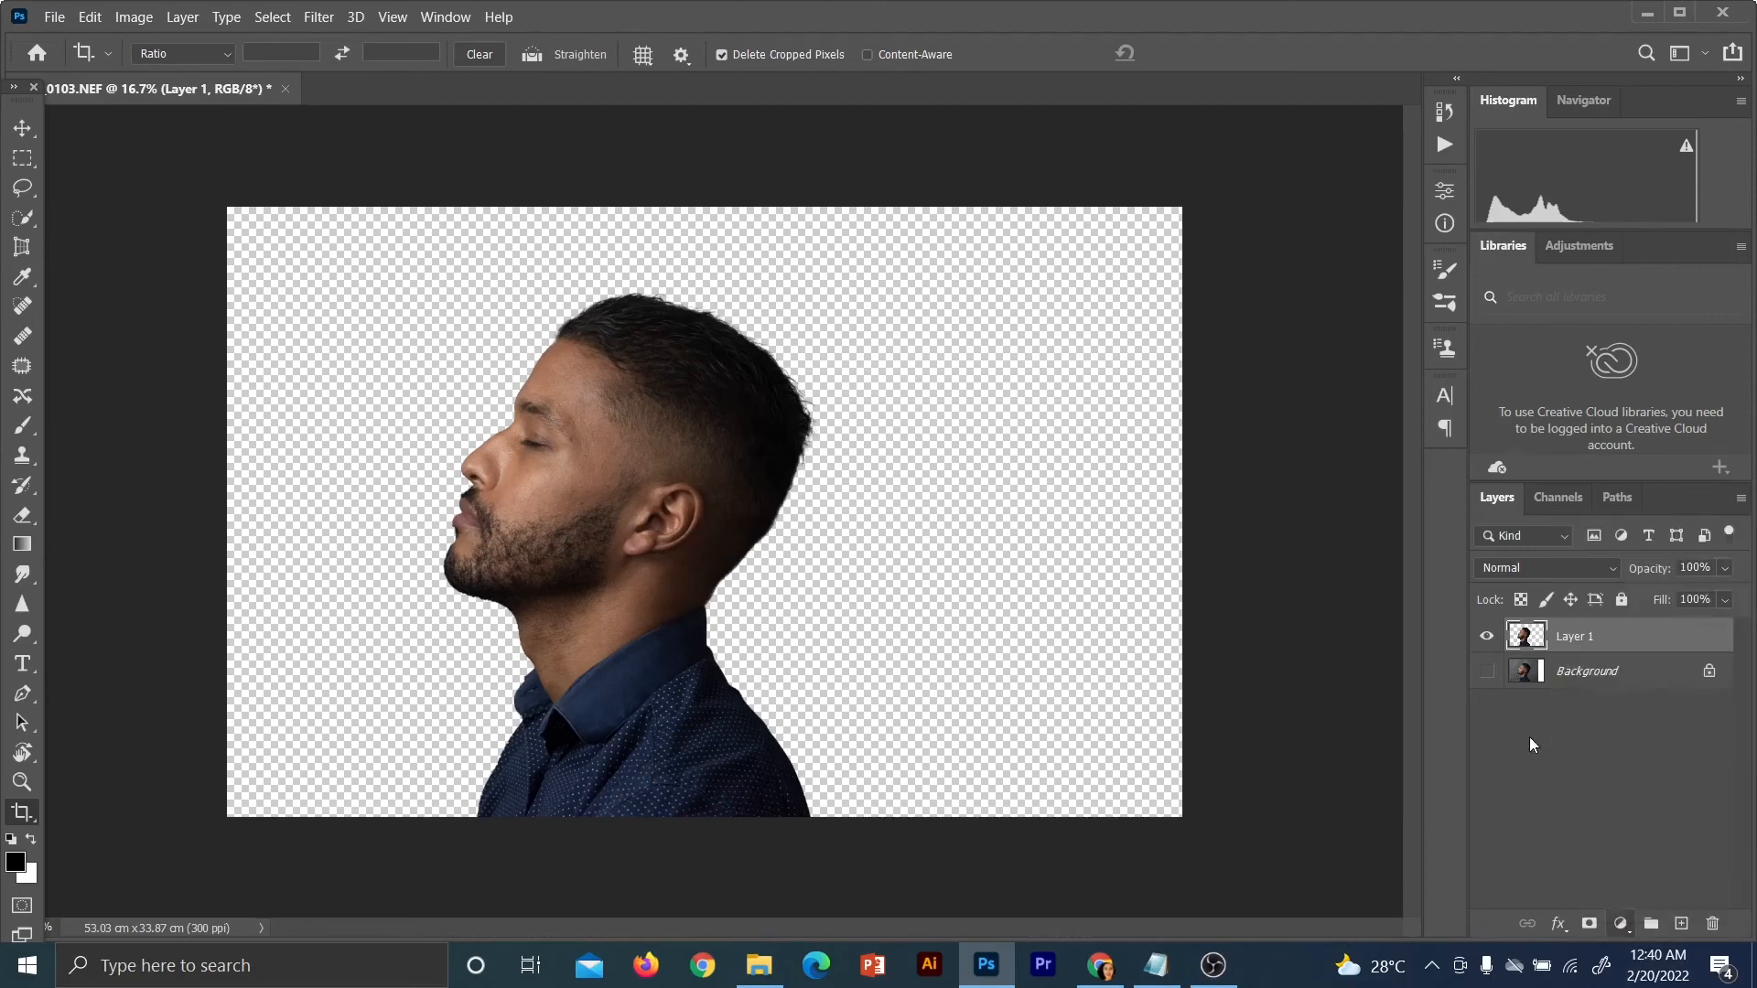
{"action": "double_click", "coordinate": [1582, 639]}
{"action": "type", "text": "model"}
{"action": "left_click", "coordinate": [1576, 781]}
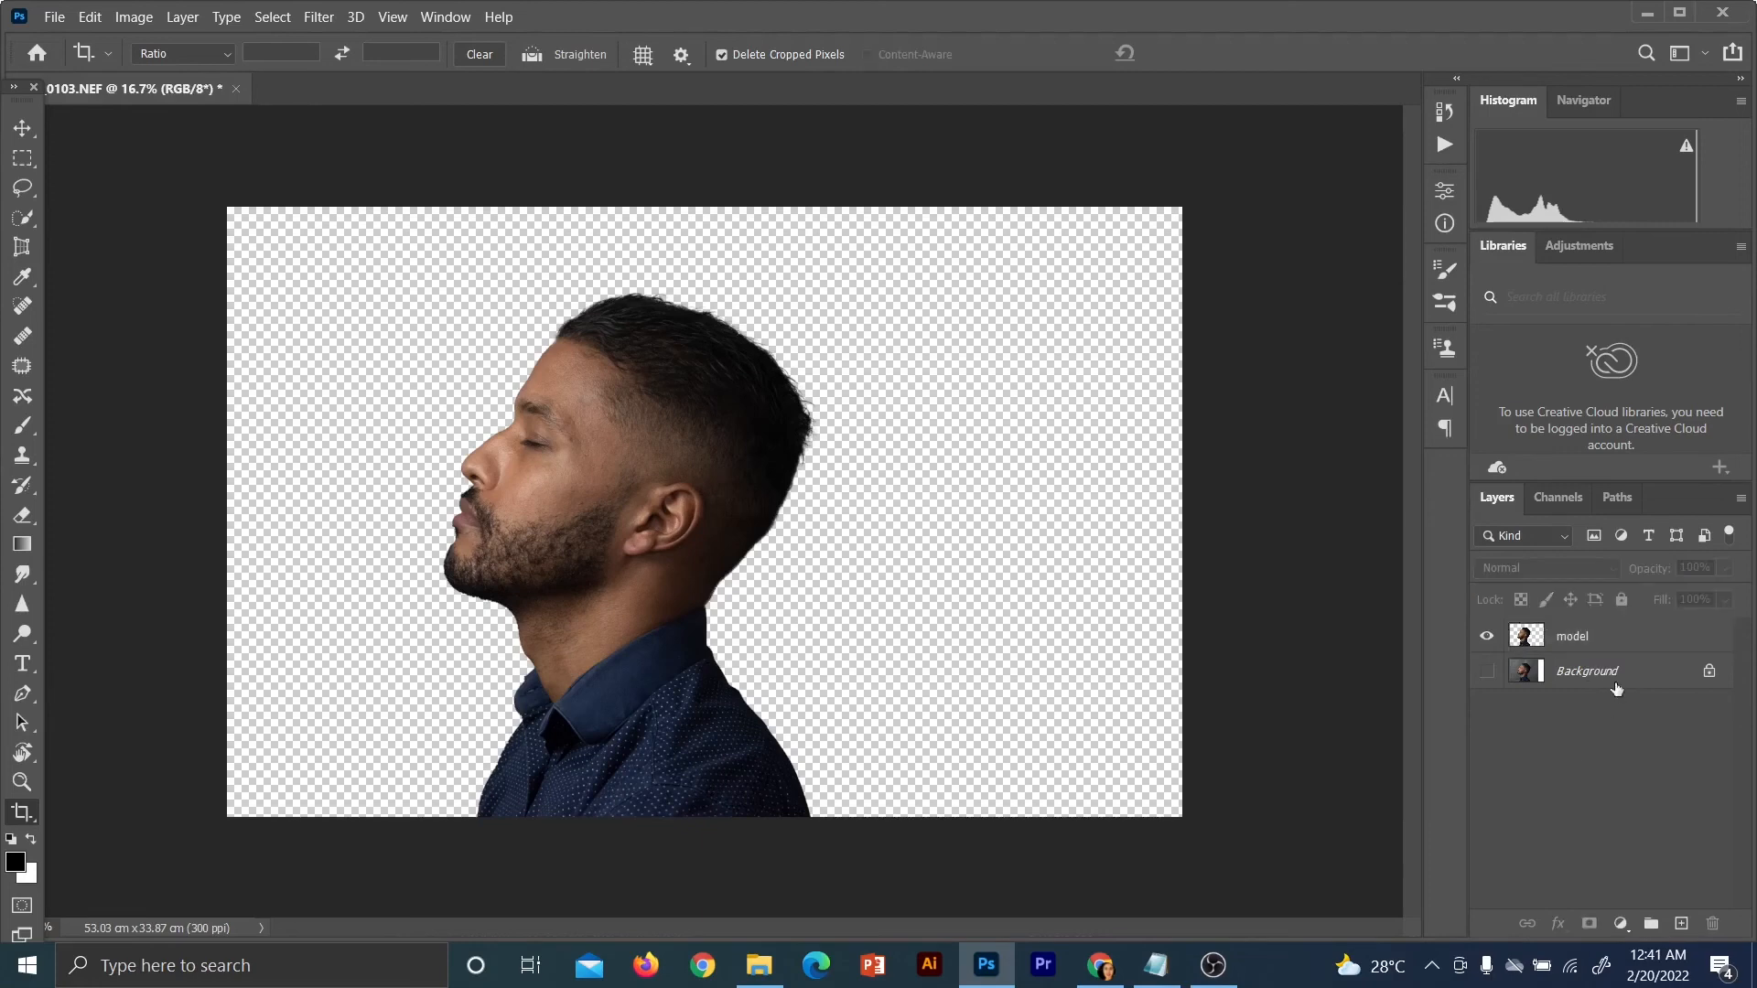
Add a Gradient fill layer above the model layer using the Black, White preset from the Basics group
{"action": "left_click", "coordinate": [1629, 632]}
{"action": "left_click", "coordinate": [1622, 923]}
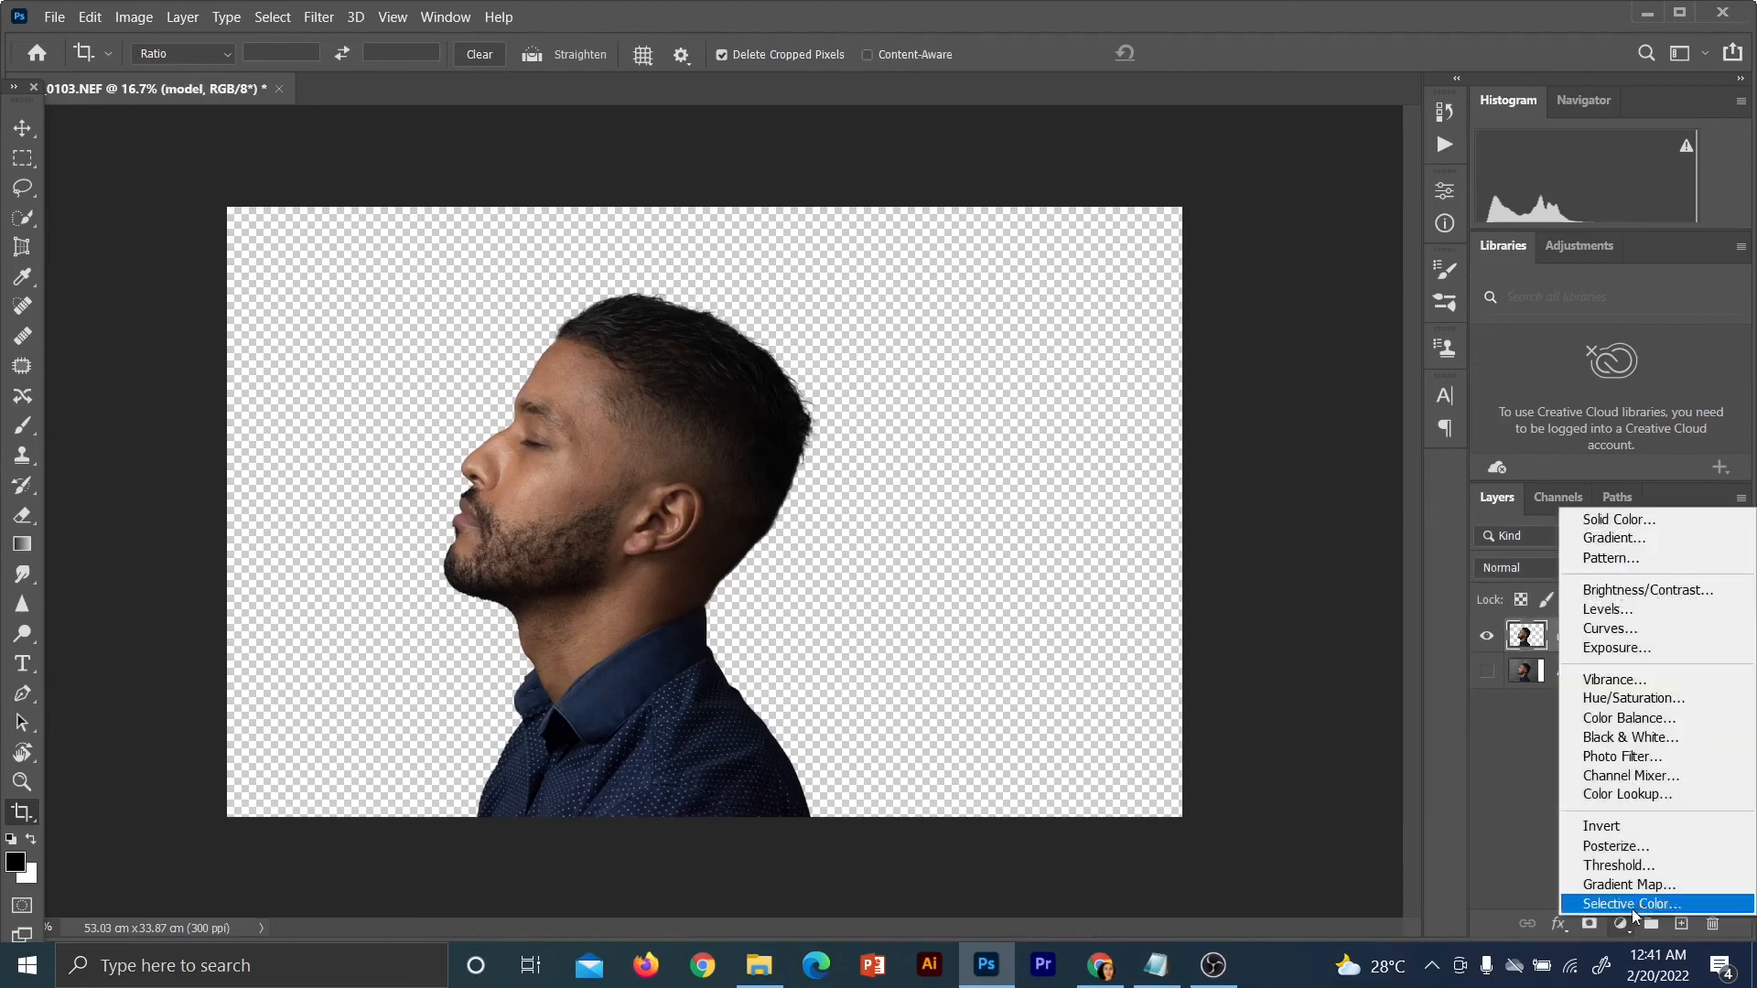
{"action": "left_click", "coordinate": [1640, 540]}
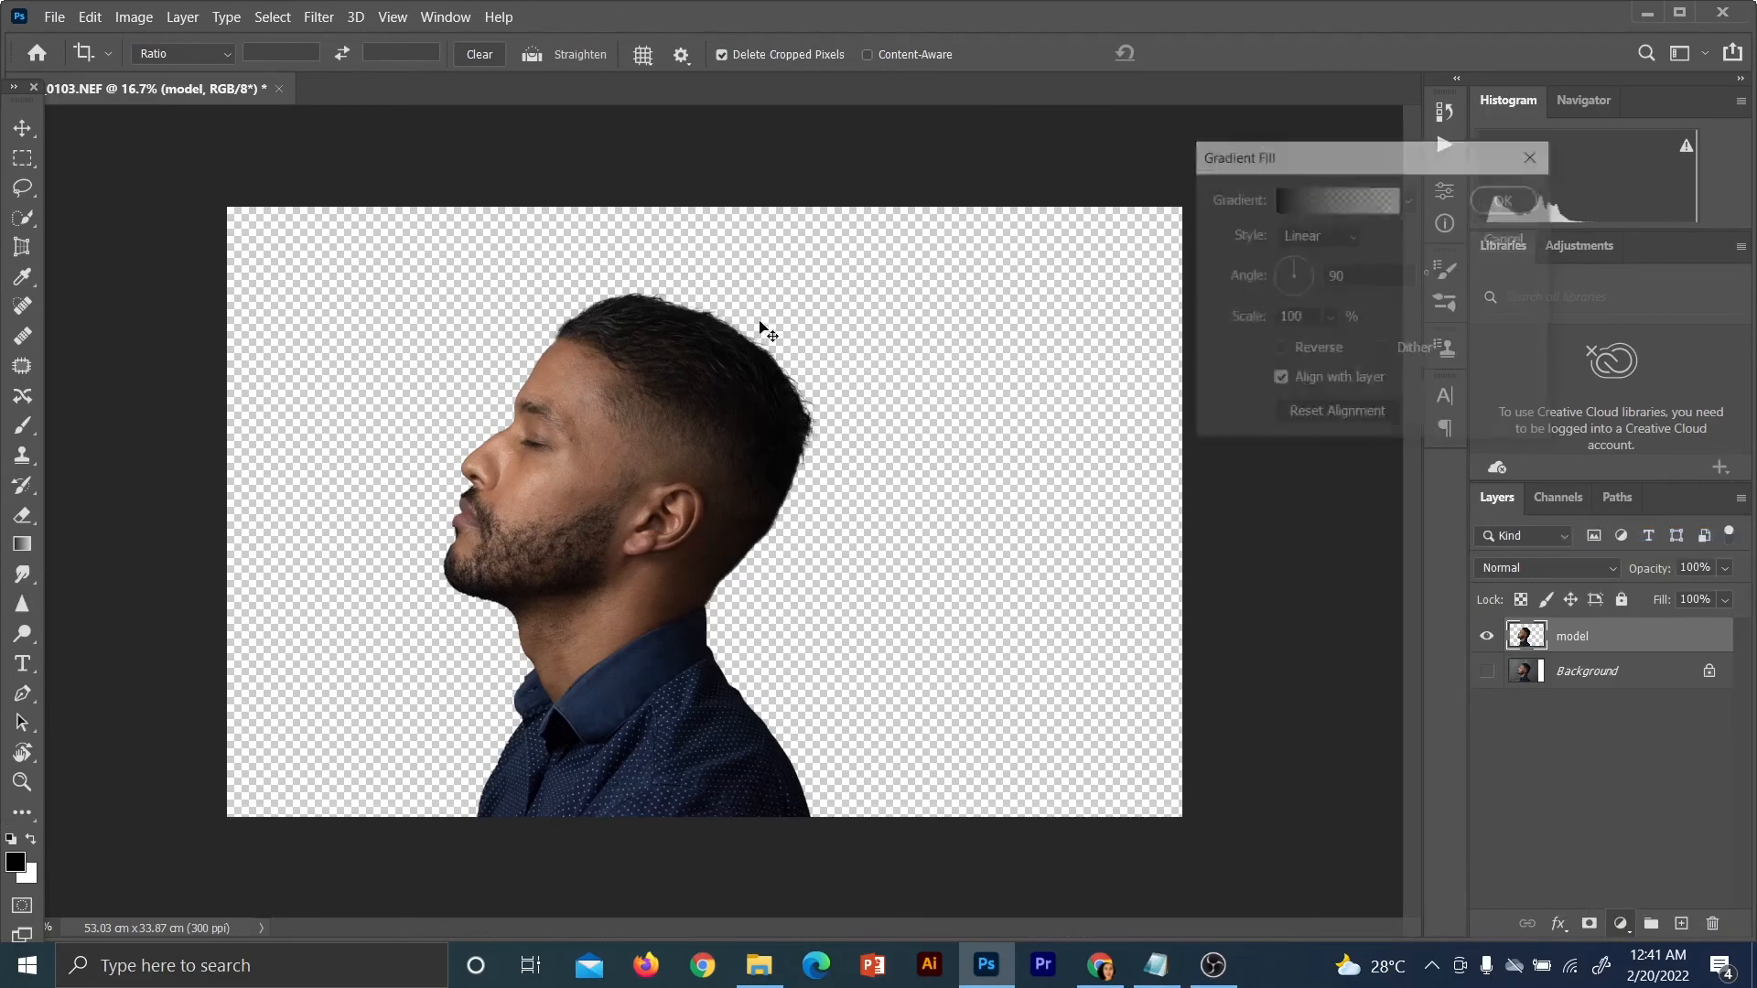
{"action": "left_click", "coordinate": [1350, 206]}
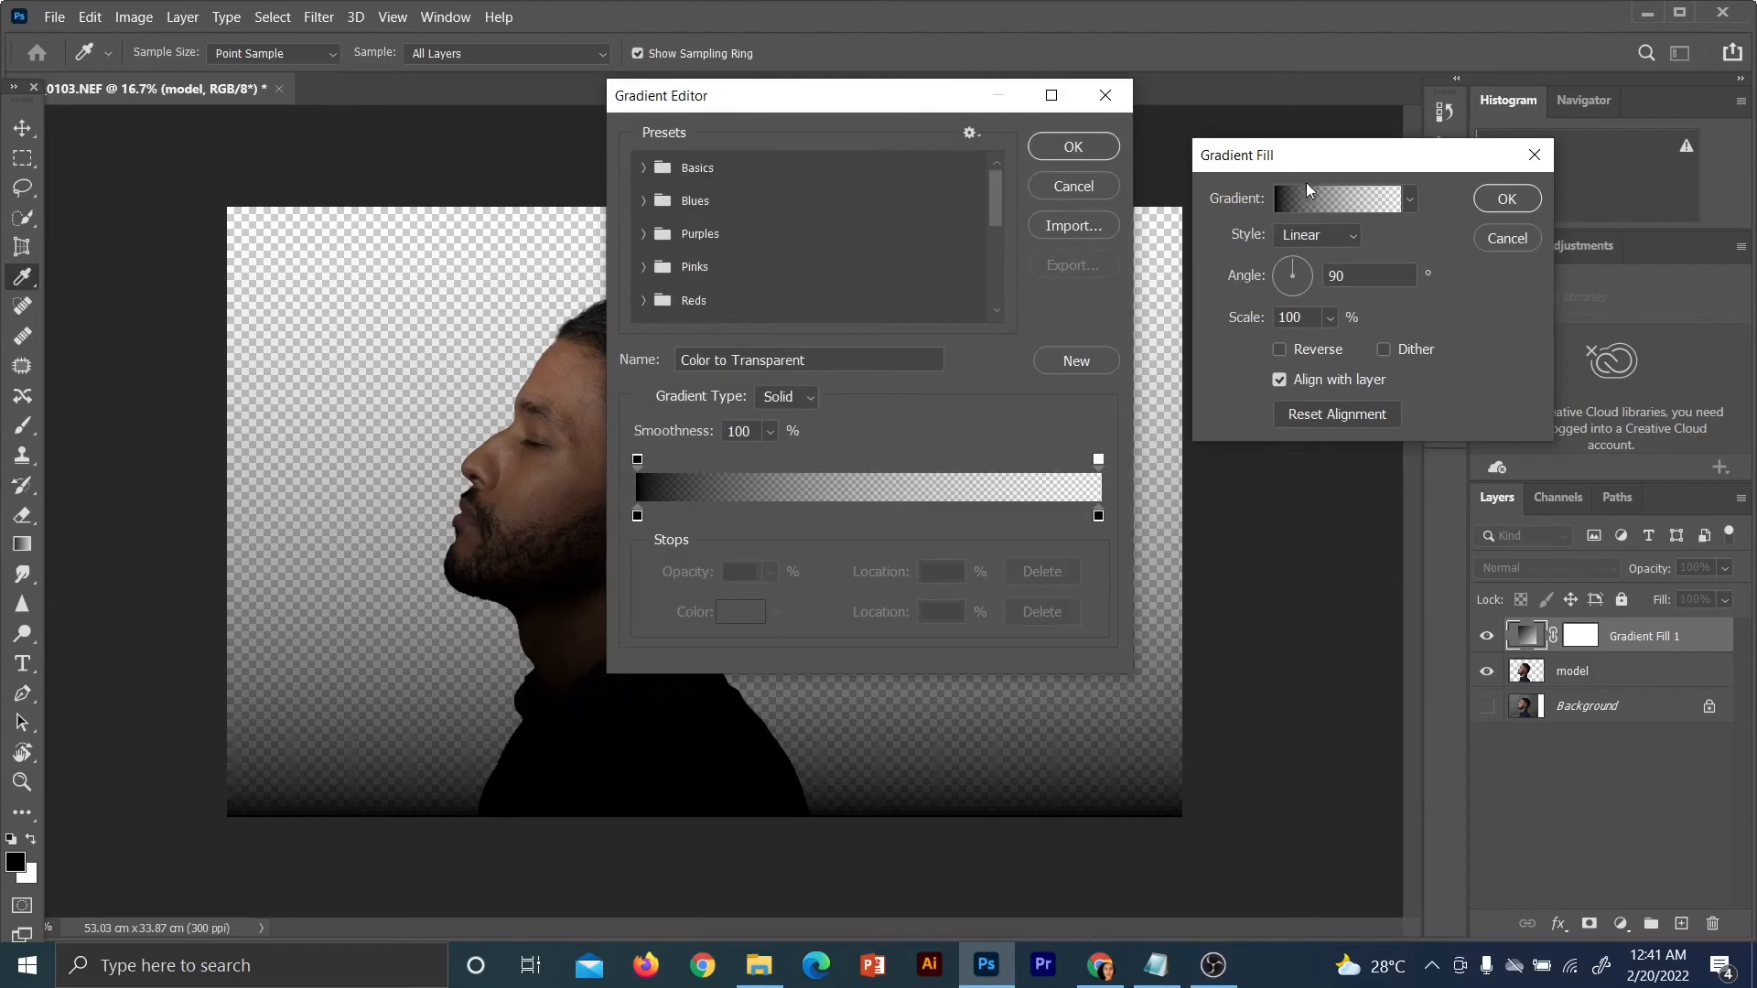
{"action": "left_click", "coordinate": [644, 167]}
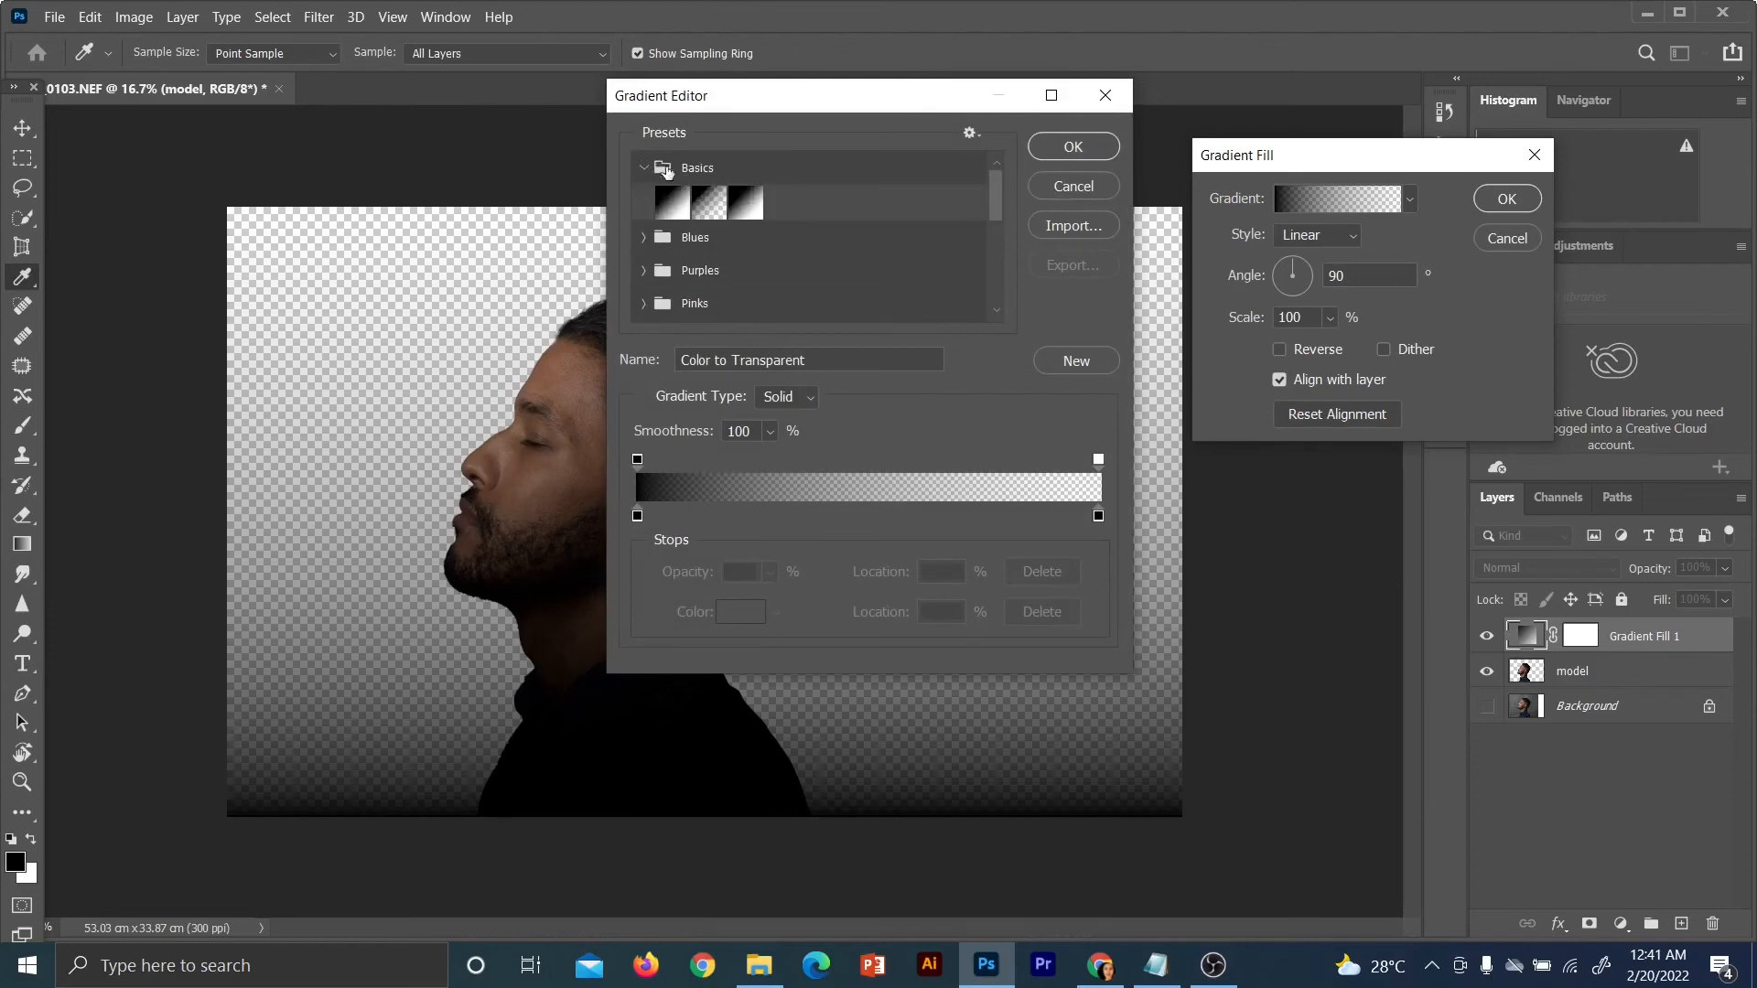
{"action": "left_click", "coordinate": [748, 205]}
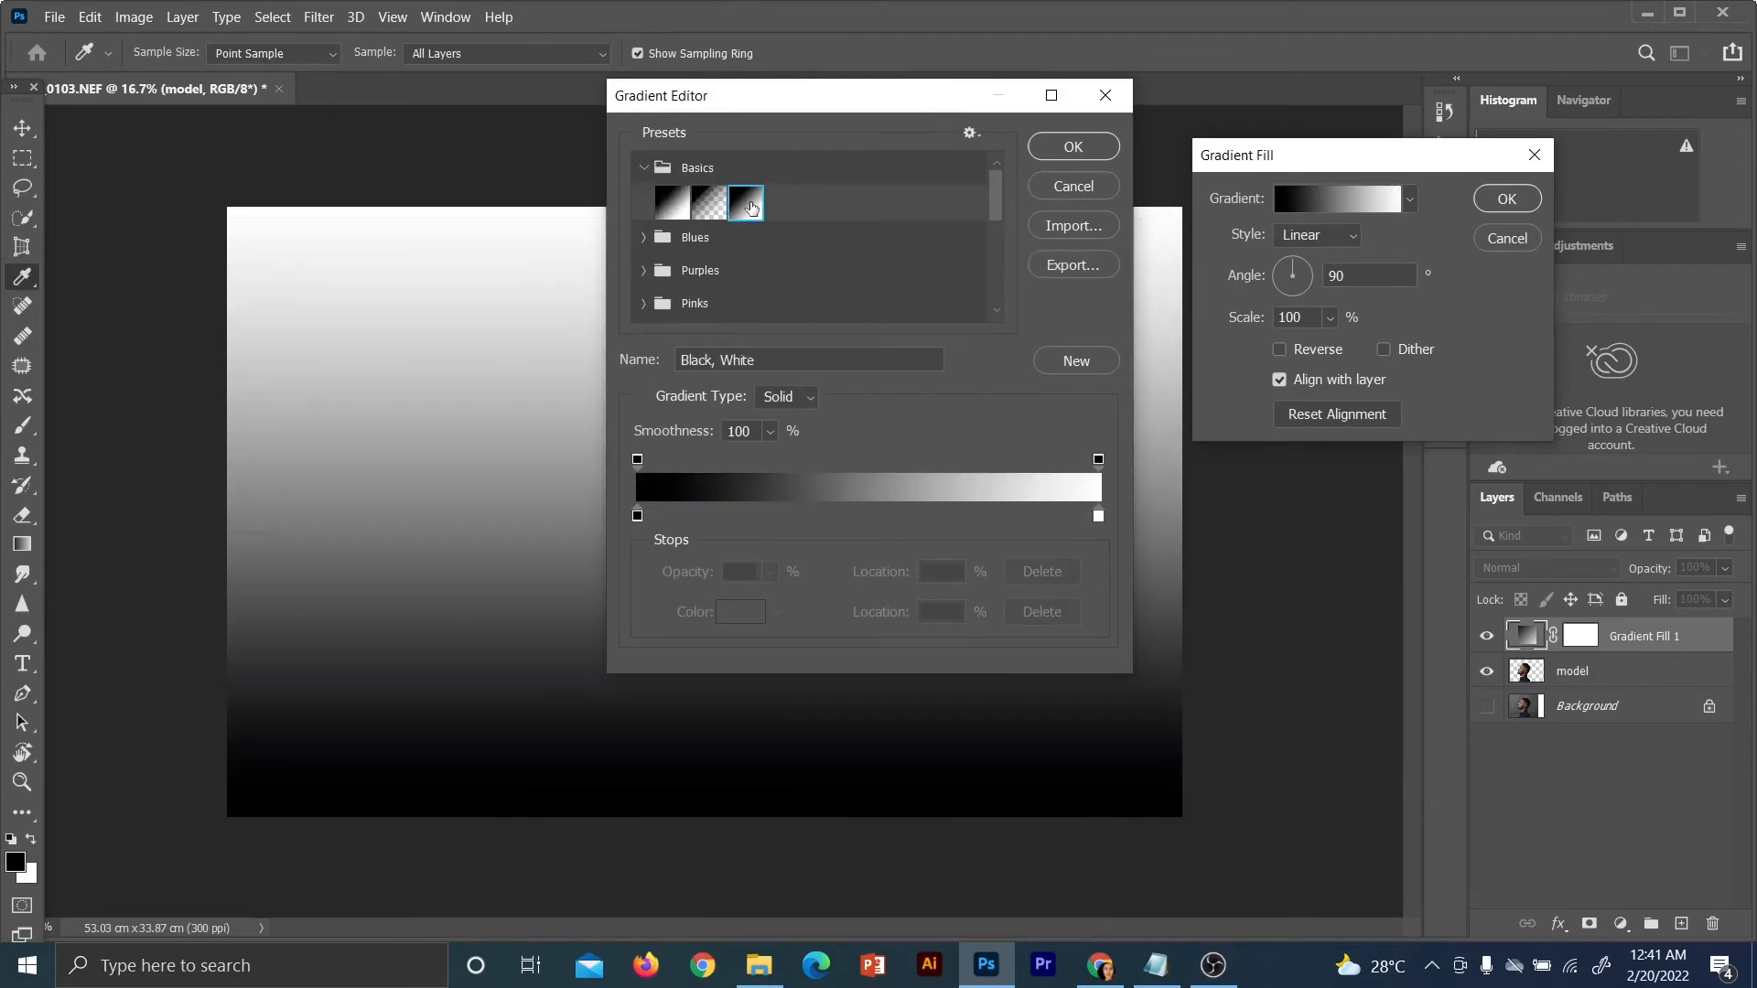
{"action": "left_click", "coordinate": [1084, 146]}
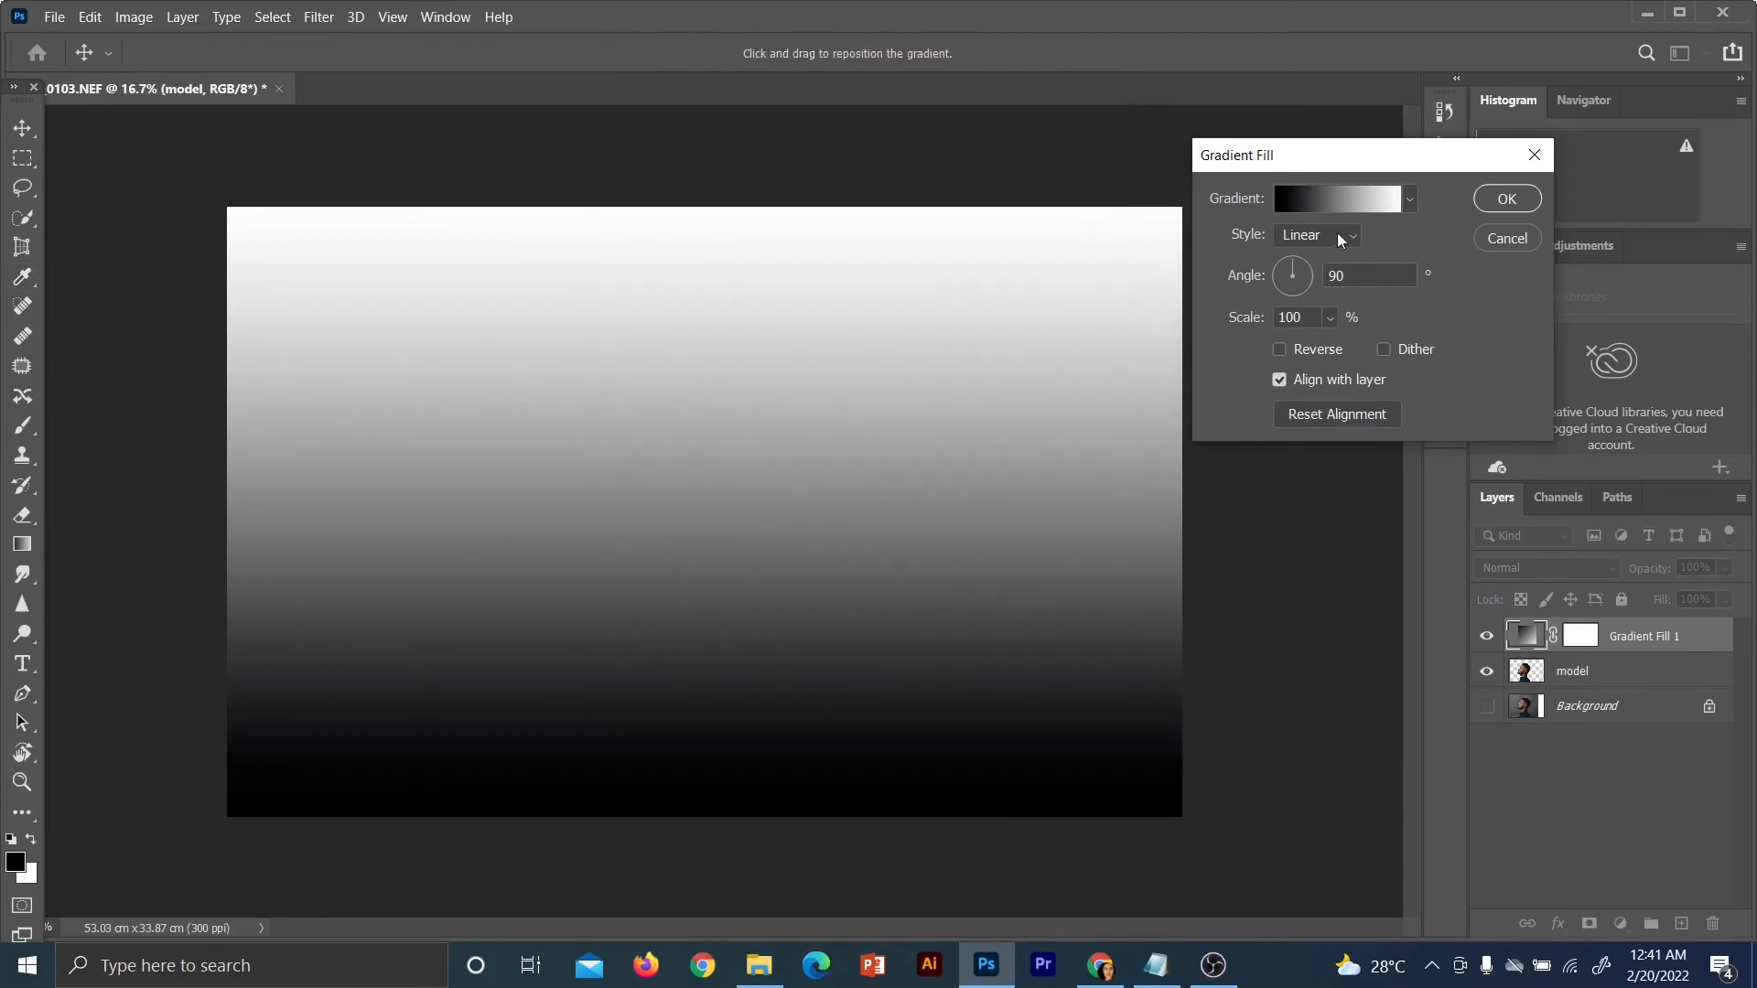
Set the gradient fill's style to Radial and reverse it so the white lies at the centre
{"action": "left_click", "coordinate": [1335, 239]}
{"action": "left_click", "coordinate": [1321, 285]}
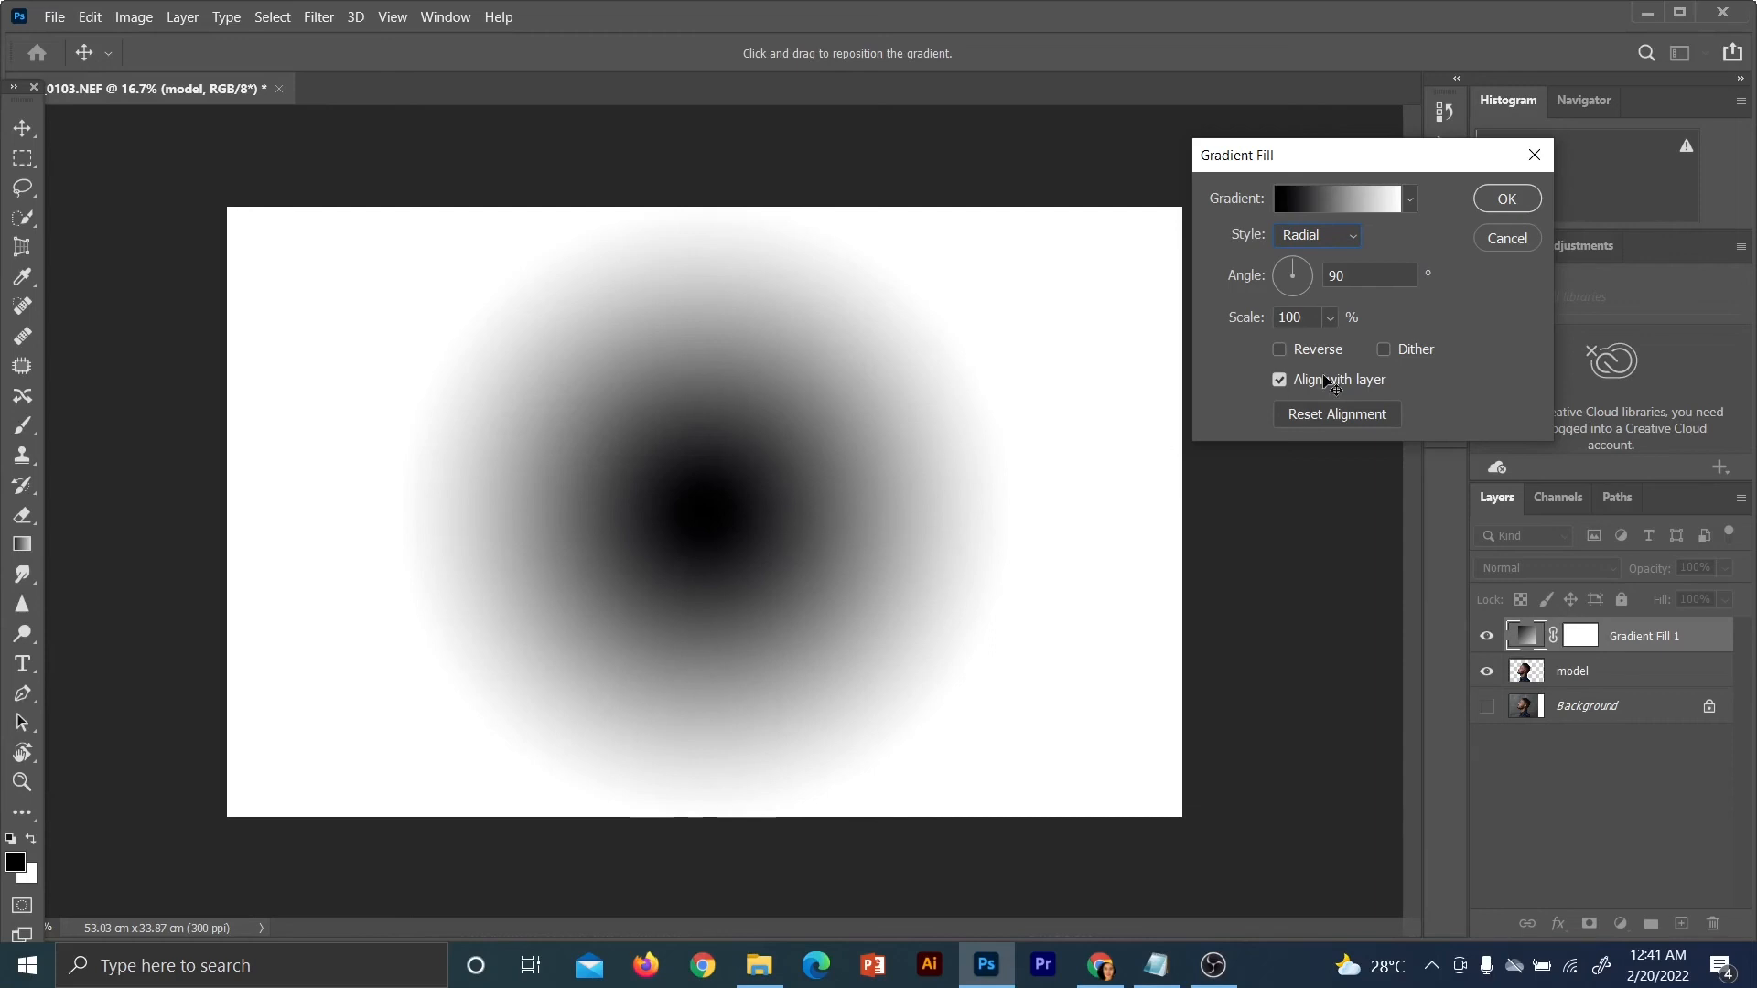
{"action": "left_click", "coordinate": [1280, 350]}
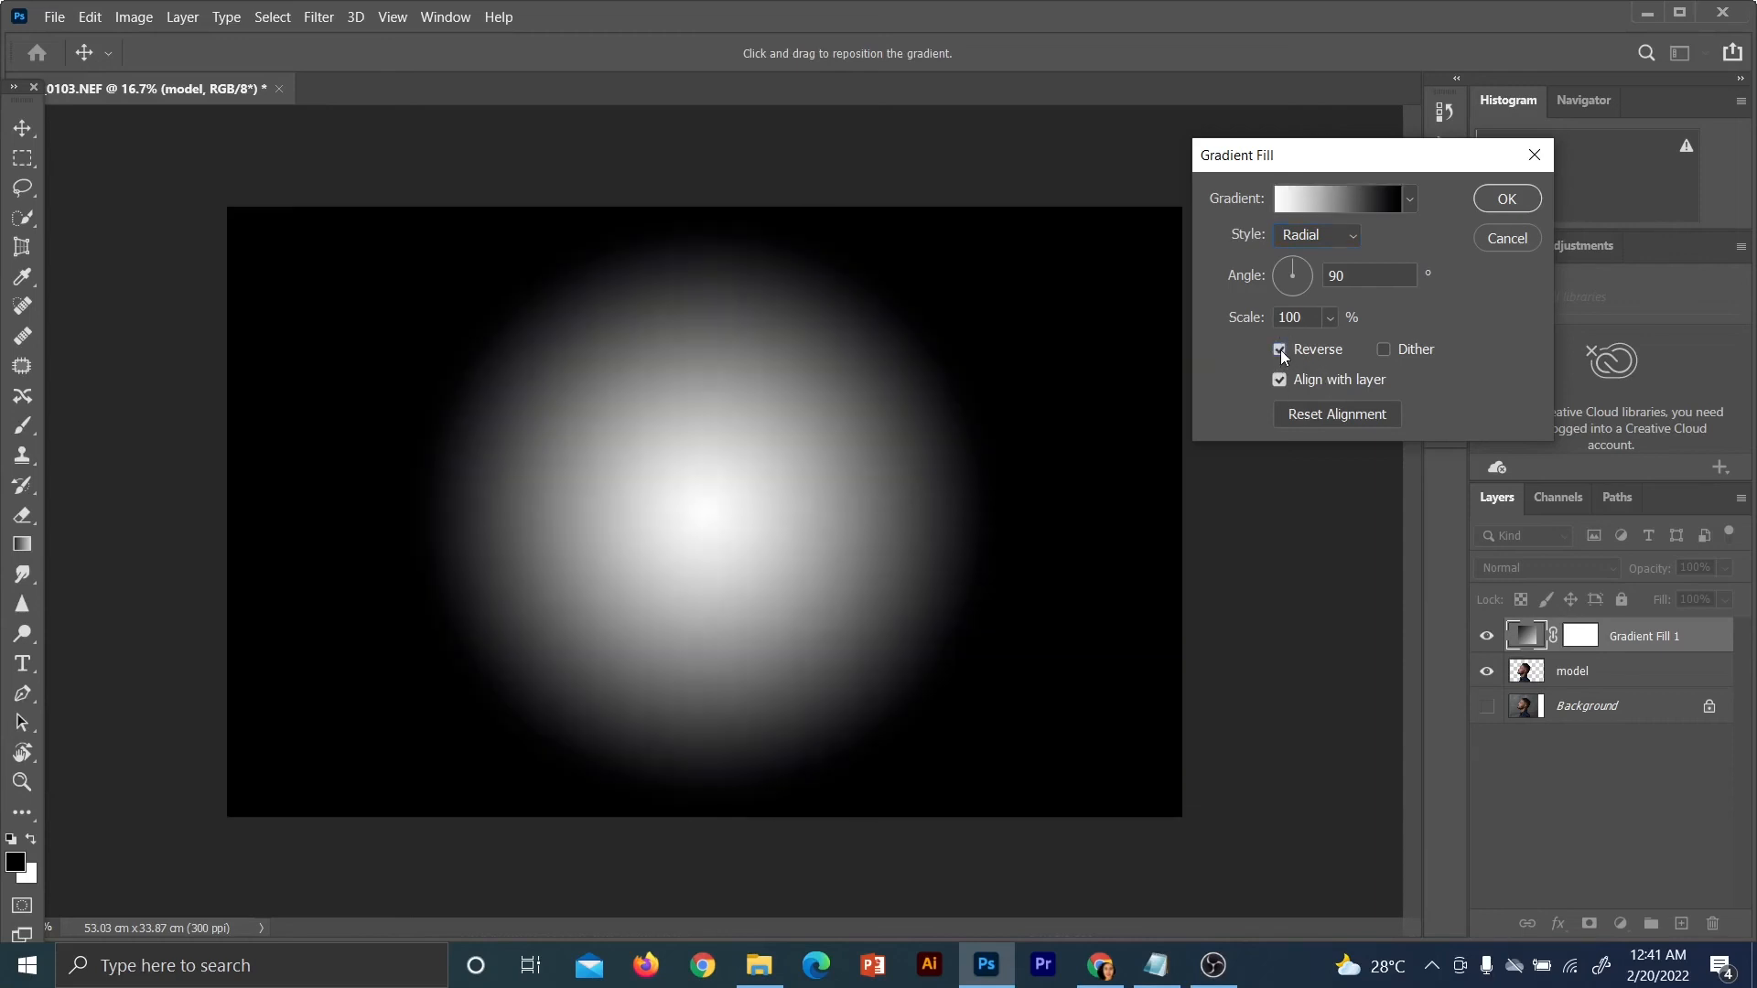
Enlarge the radial gradient's scale to 253% to spread the light centre across the canvas
{"action": "left_click", "coordinate": [1328, 318]}
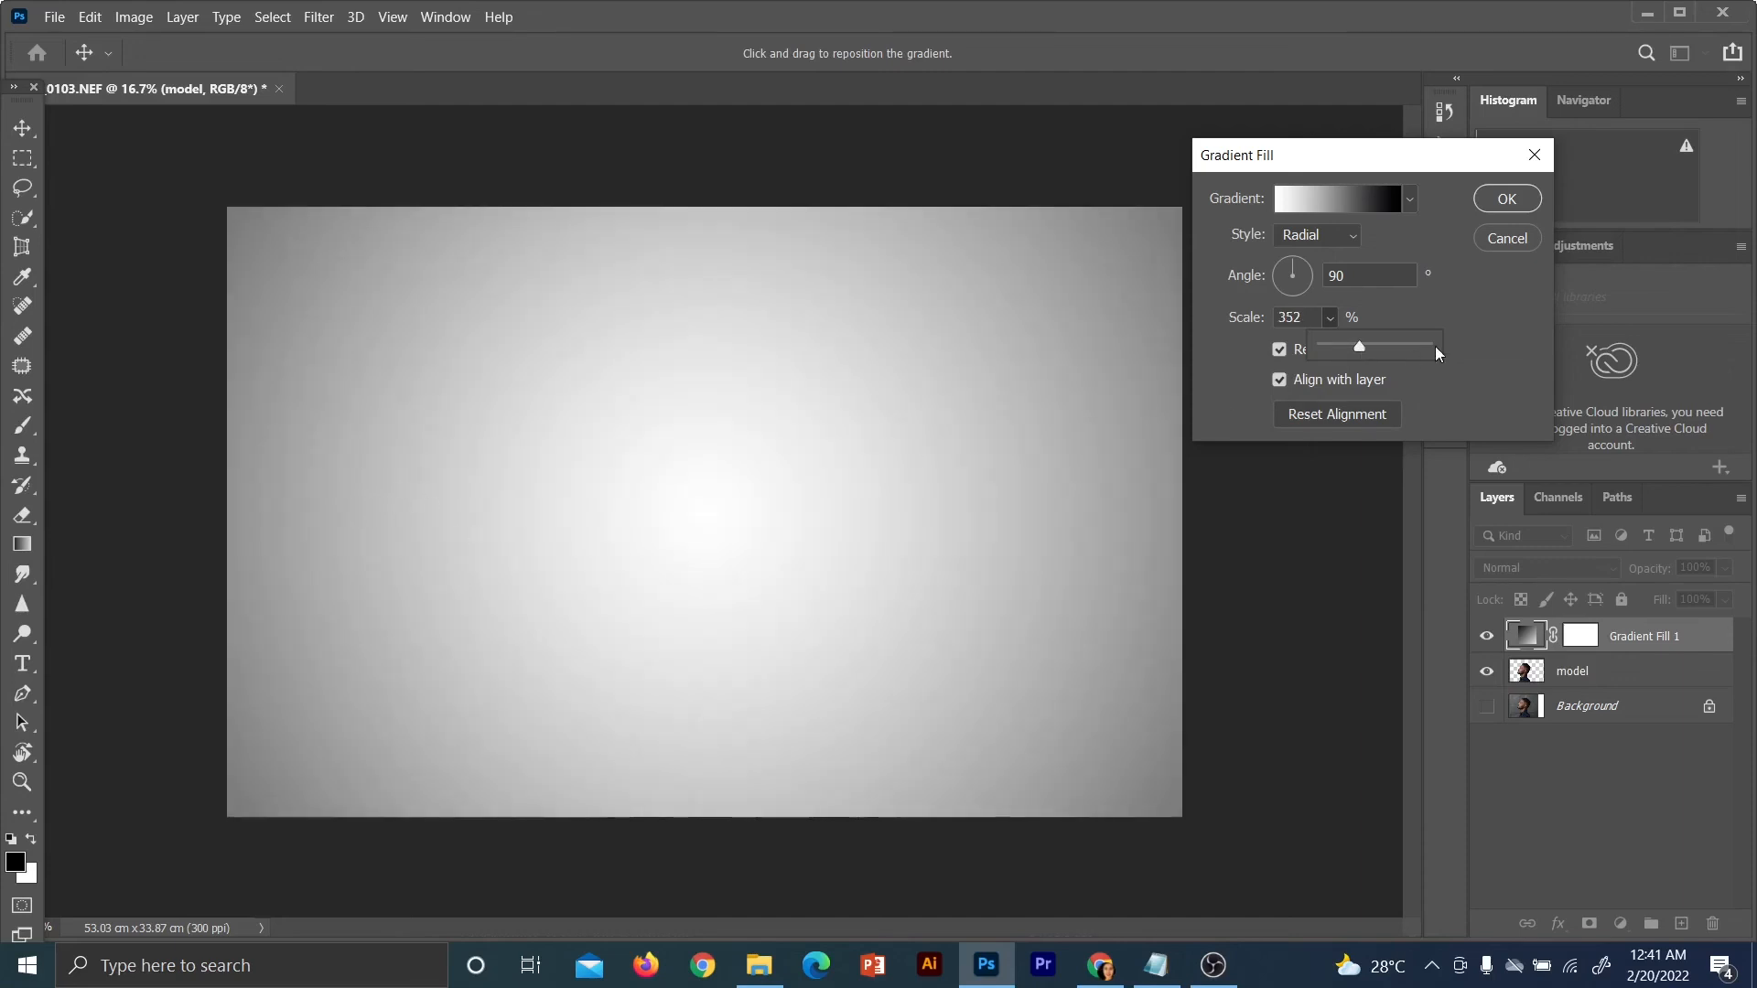
{"action": "left_click_drag", "start_coordinate": [1356, 347], "coordinate": [1351, 344]}
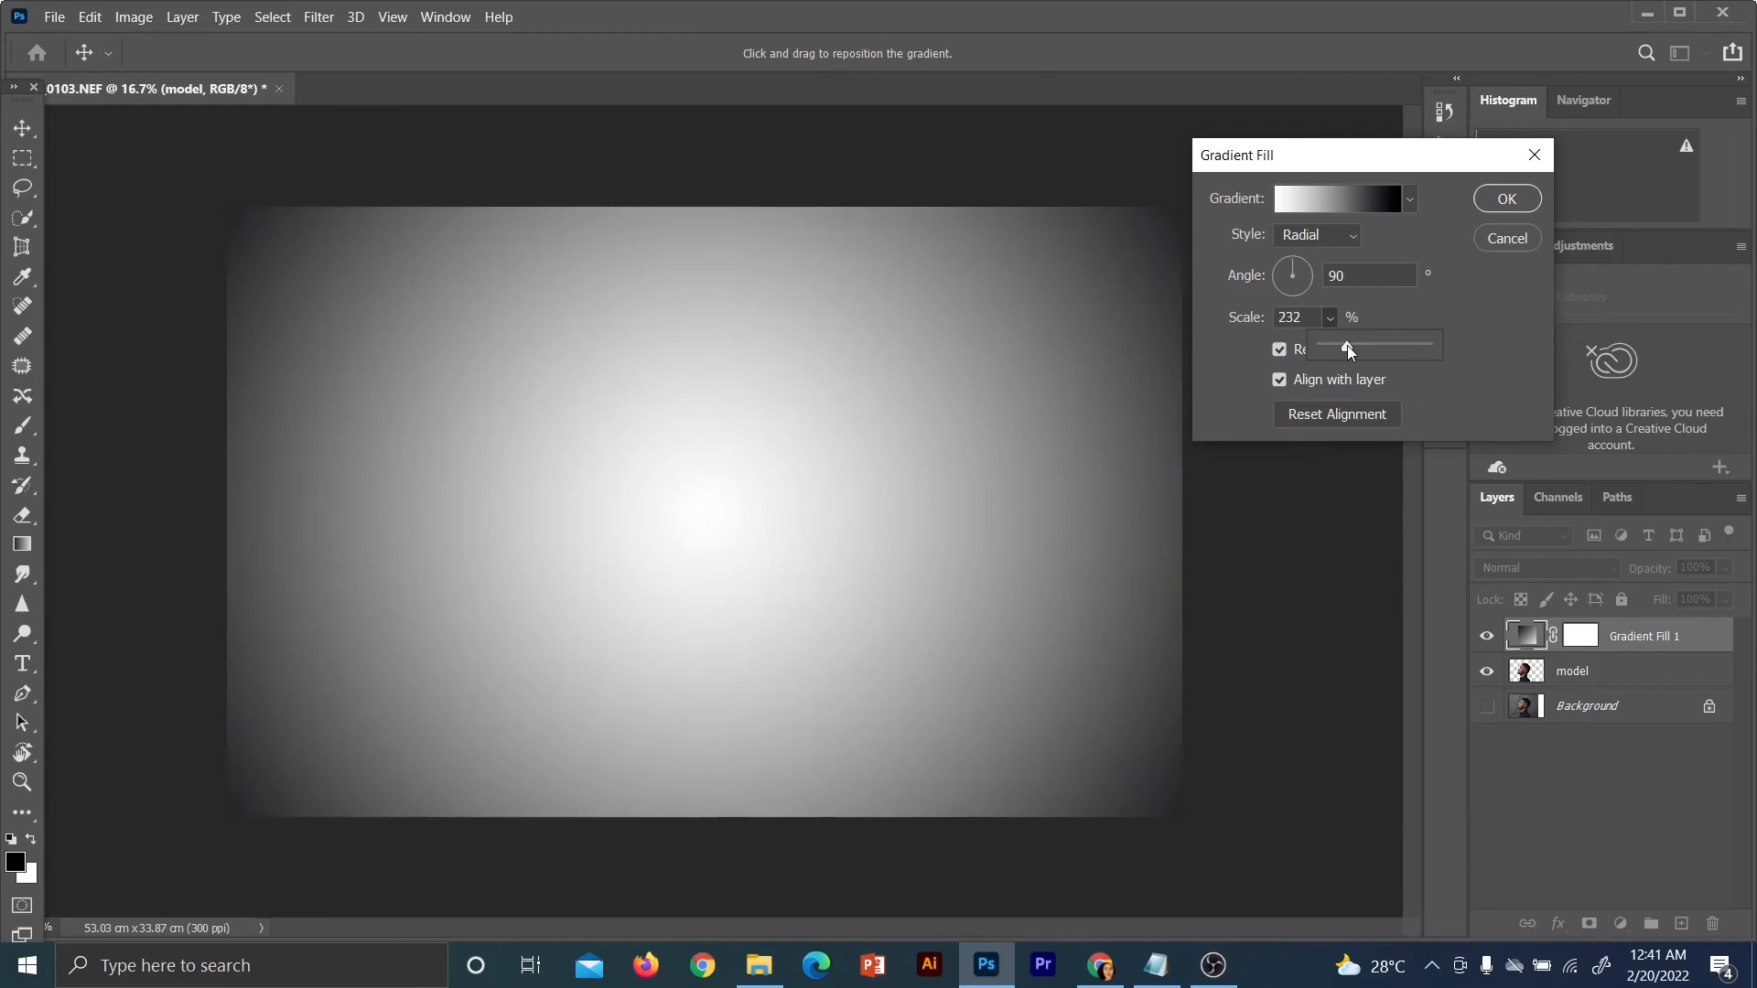
{"action": "left_click_drag", "start_coordinate": [1347, 344], "coordinate": [1347, 343]}
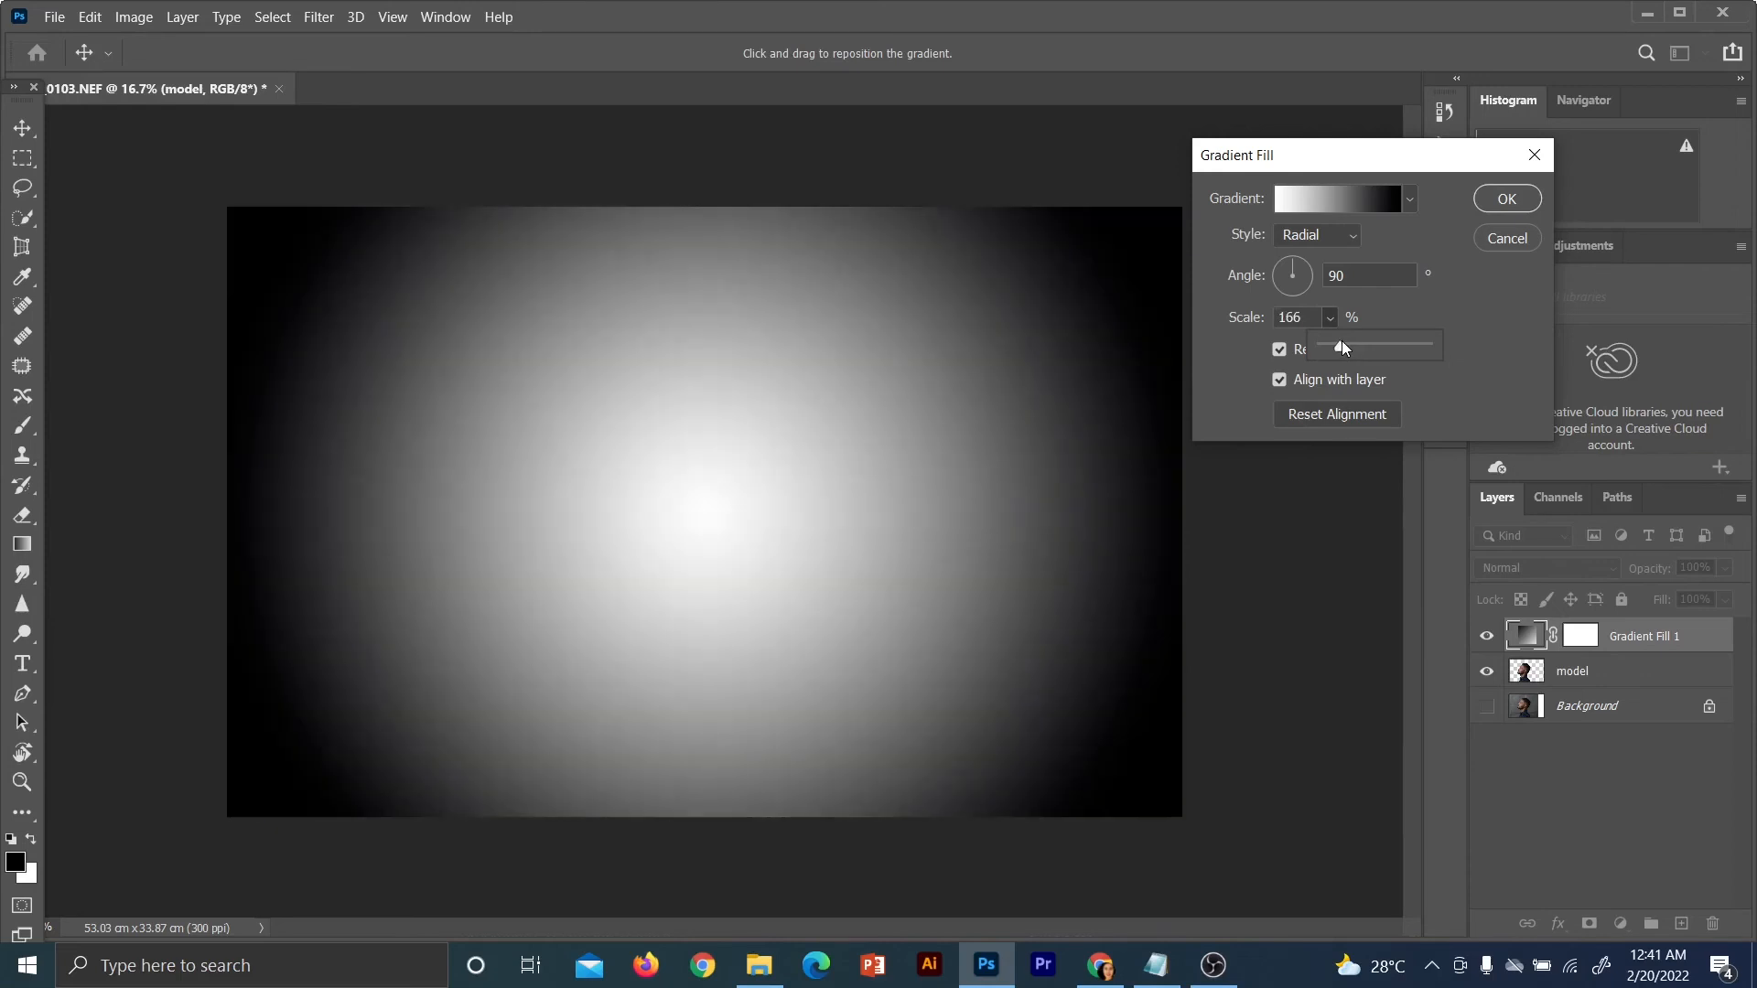
{"action": "left_click_drag", "start_coordinate": [1342, 341], "coordinate": [1347, 343]}
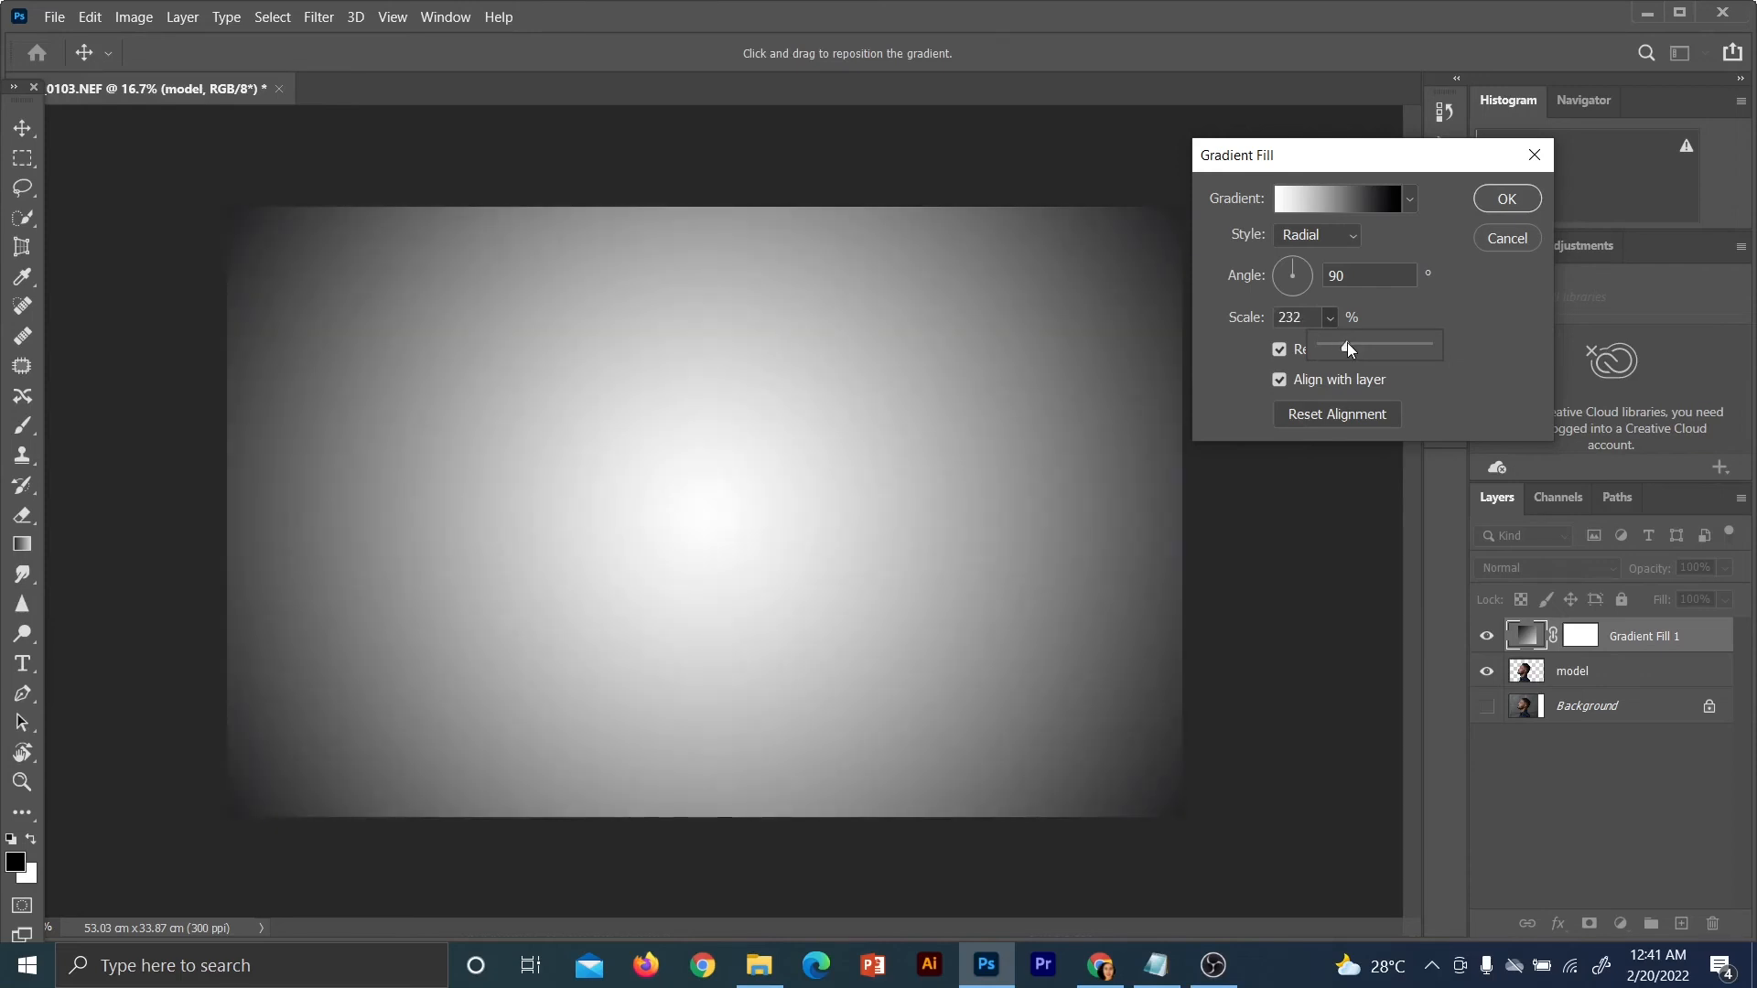
{"action": "left_click_drag", "start_coordinate": [1347, 343], "coordinate": [1349, 344]}
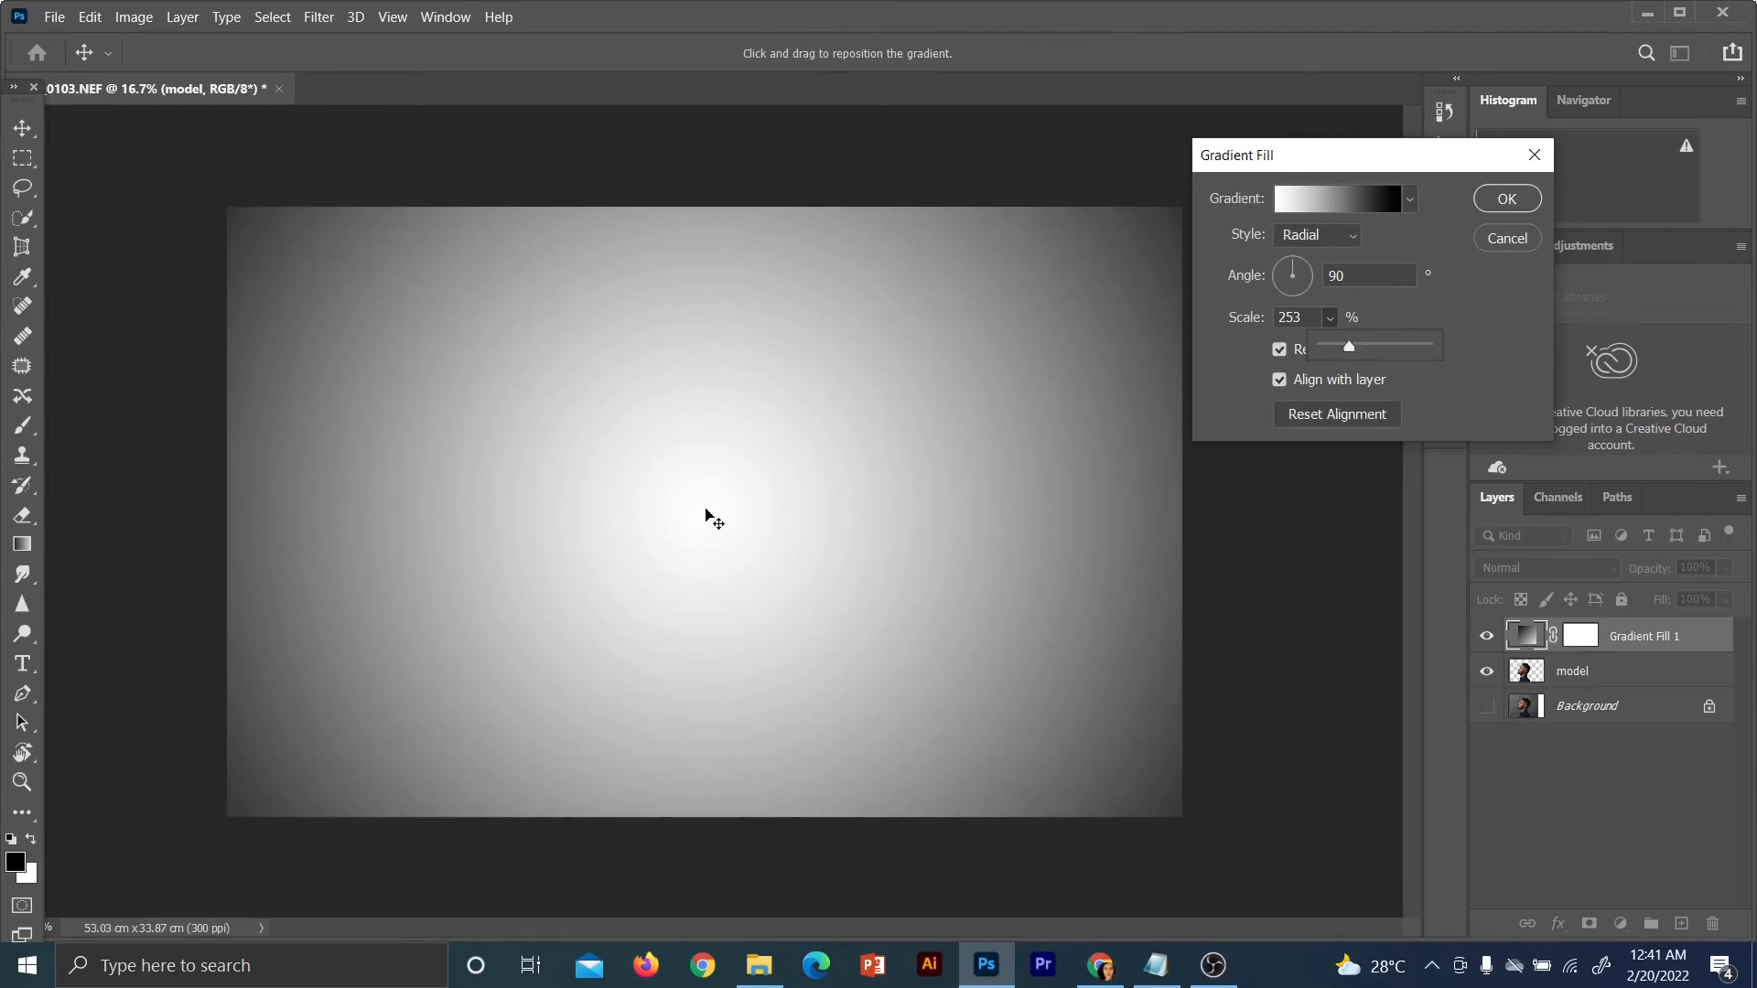
Move the gradient's bright centre straight down into the lower part of the canvas and apply the gradient fill
{"action": "left_click", "coordinate": [583, 593]}
{"action": "mouse_move", "coordinate": [597, 582]}
{"action": "left_mouse_down"}
{"action": "mouse_move", "coordinate": [600, 644]}
{"action": "mouse_move", "coordinate": [606, 602]}
{"action": "left_mouse_up"}
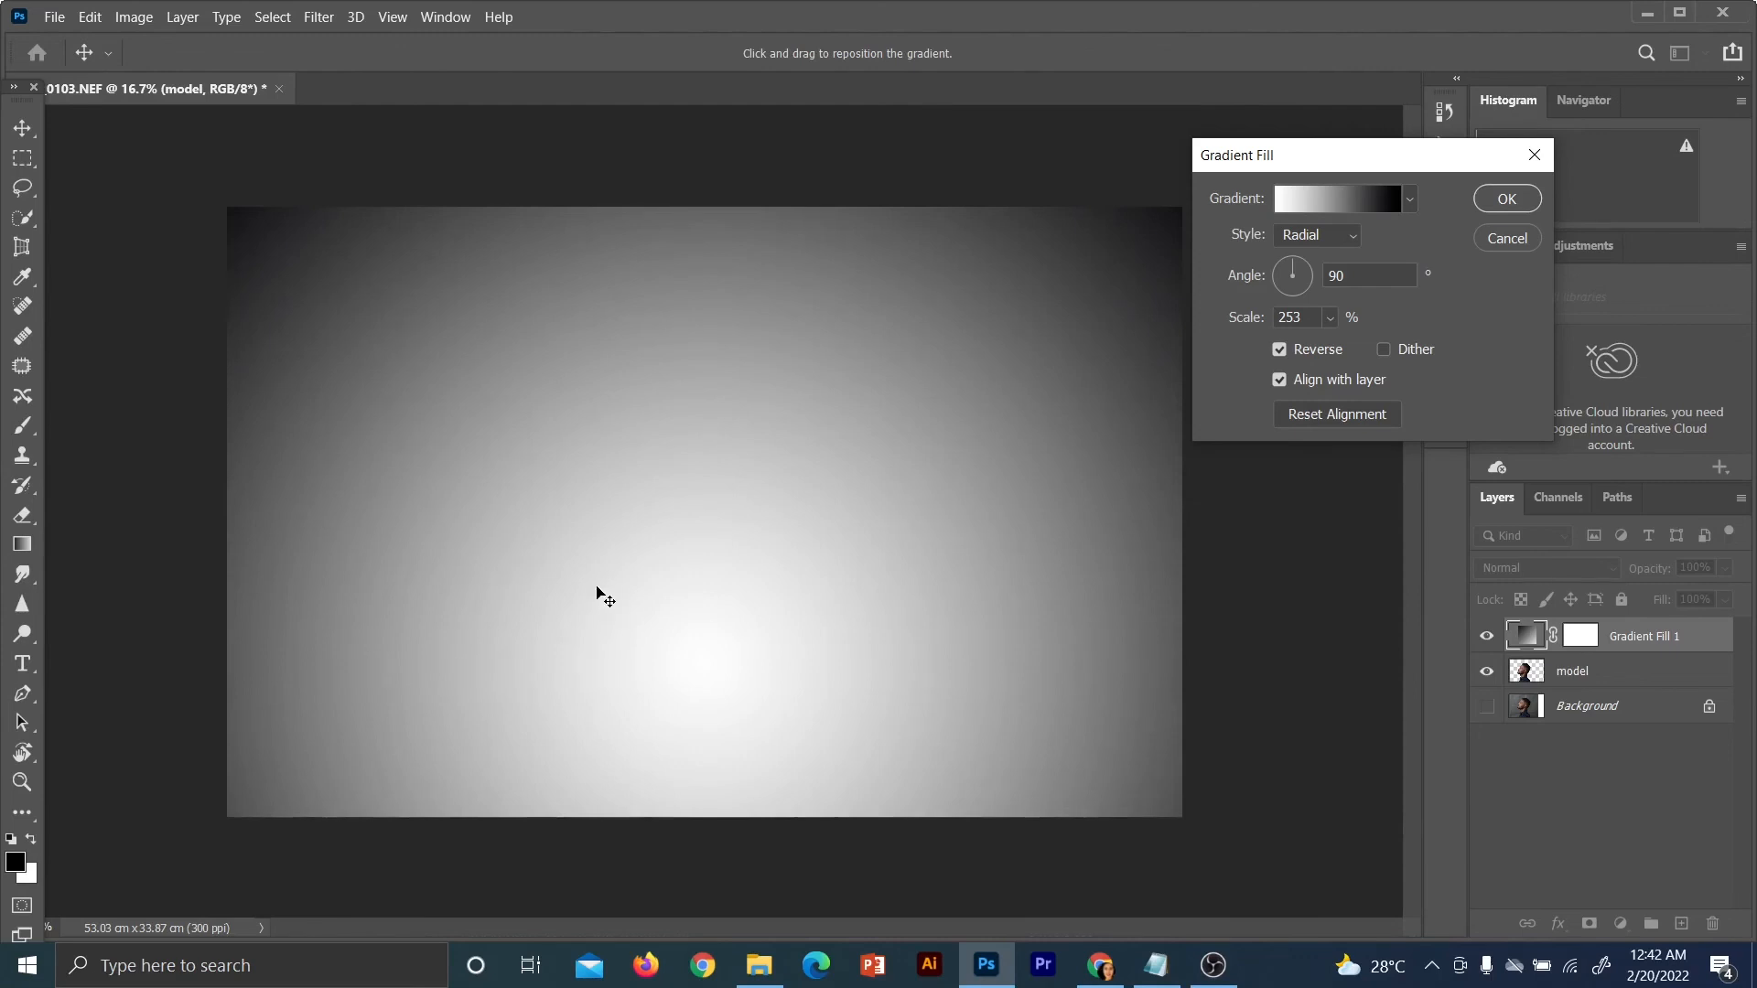
{"action": "left_click", "coordinate": [1507, 199]}
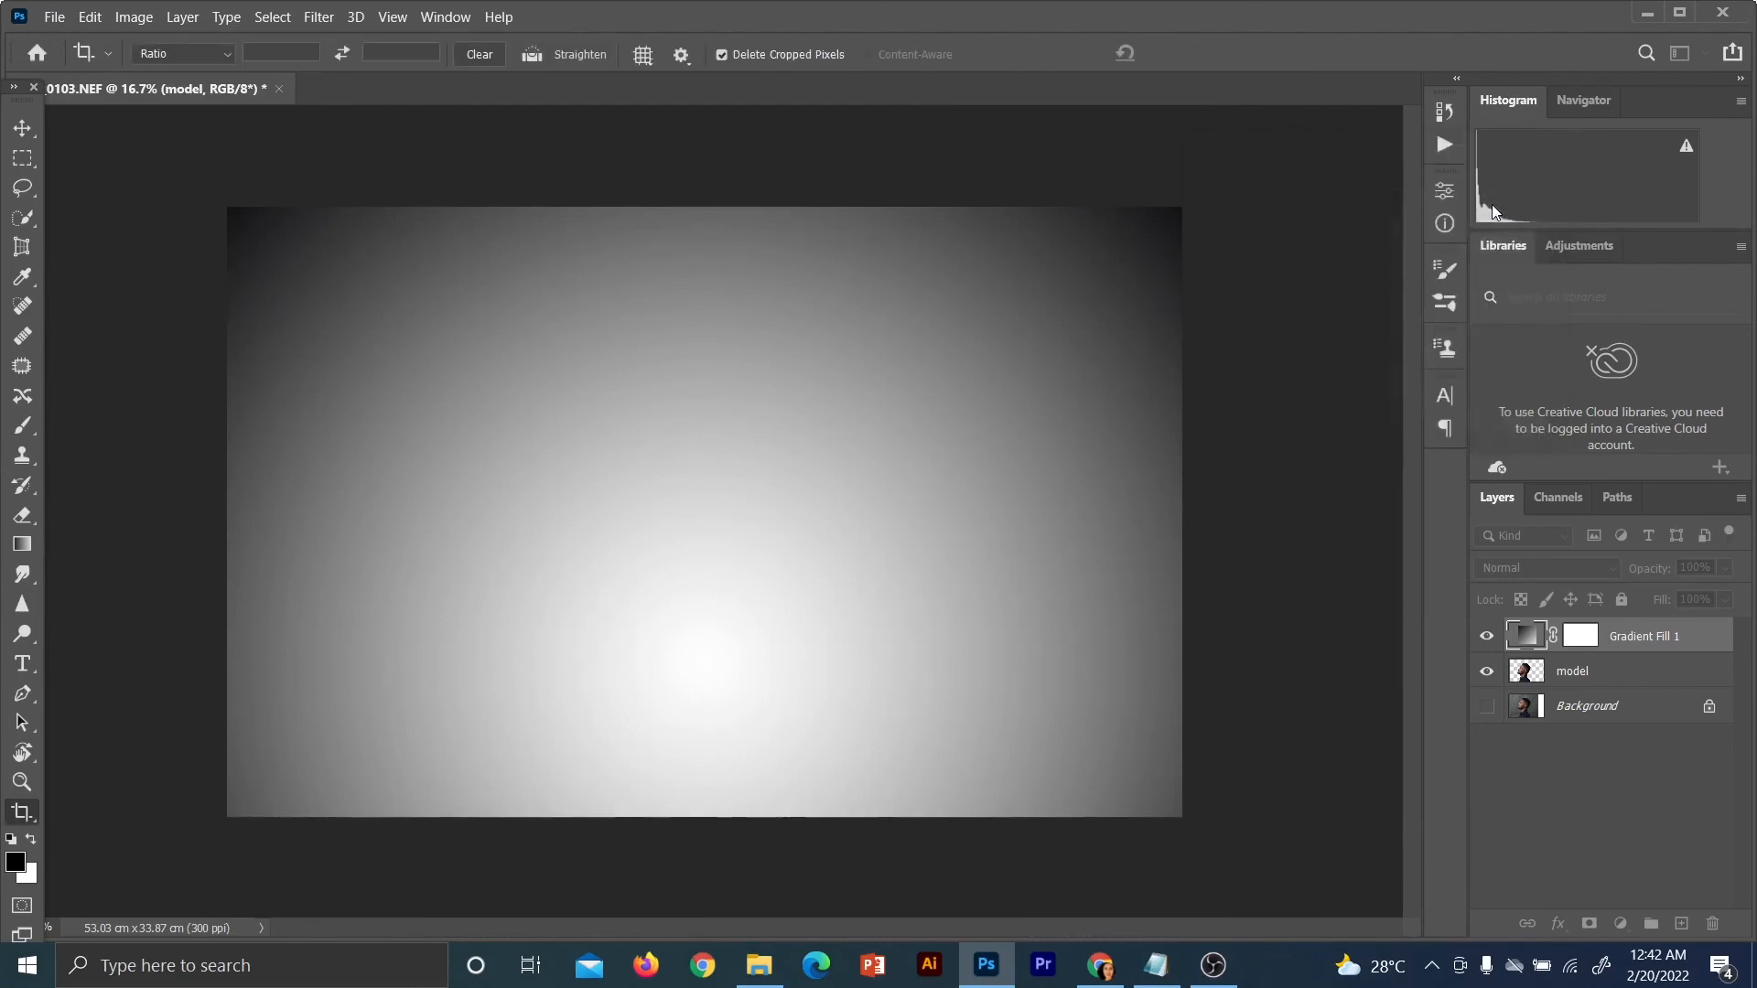
Move the Gradient Fill 1 layer between the model and Background layers so it sits behind the man
{"action": "left_click", "coordinate": [1605, 789]}
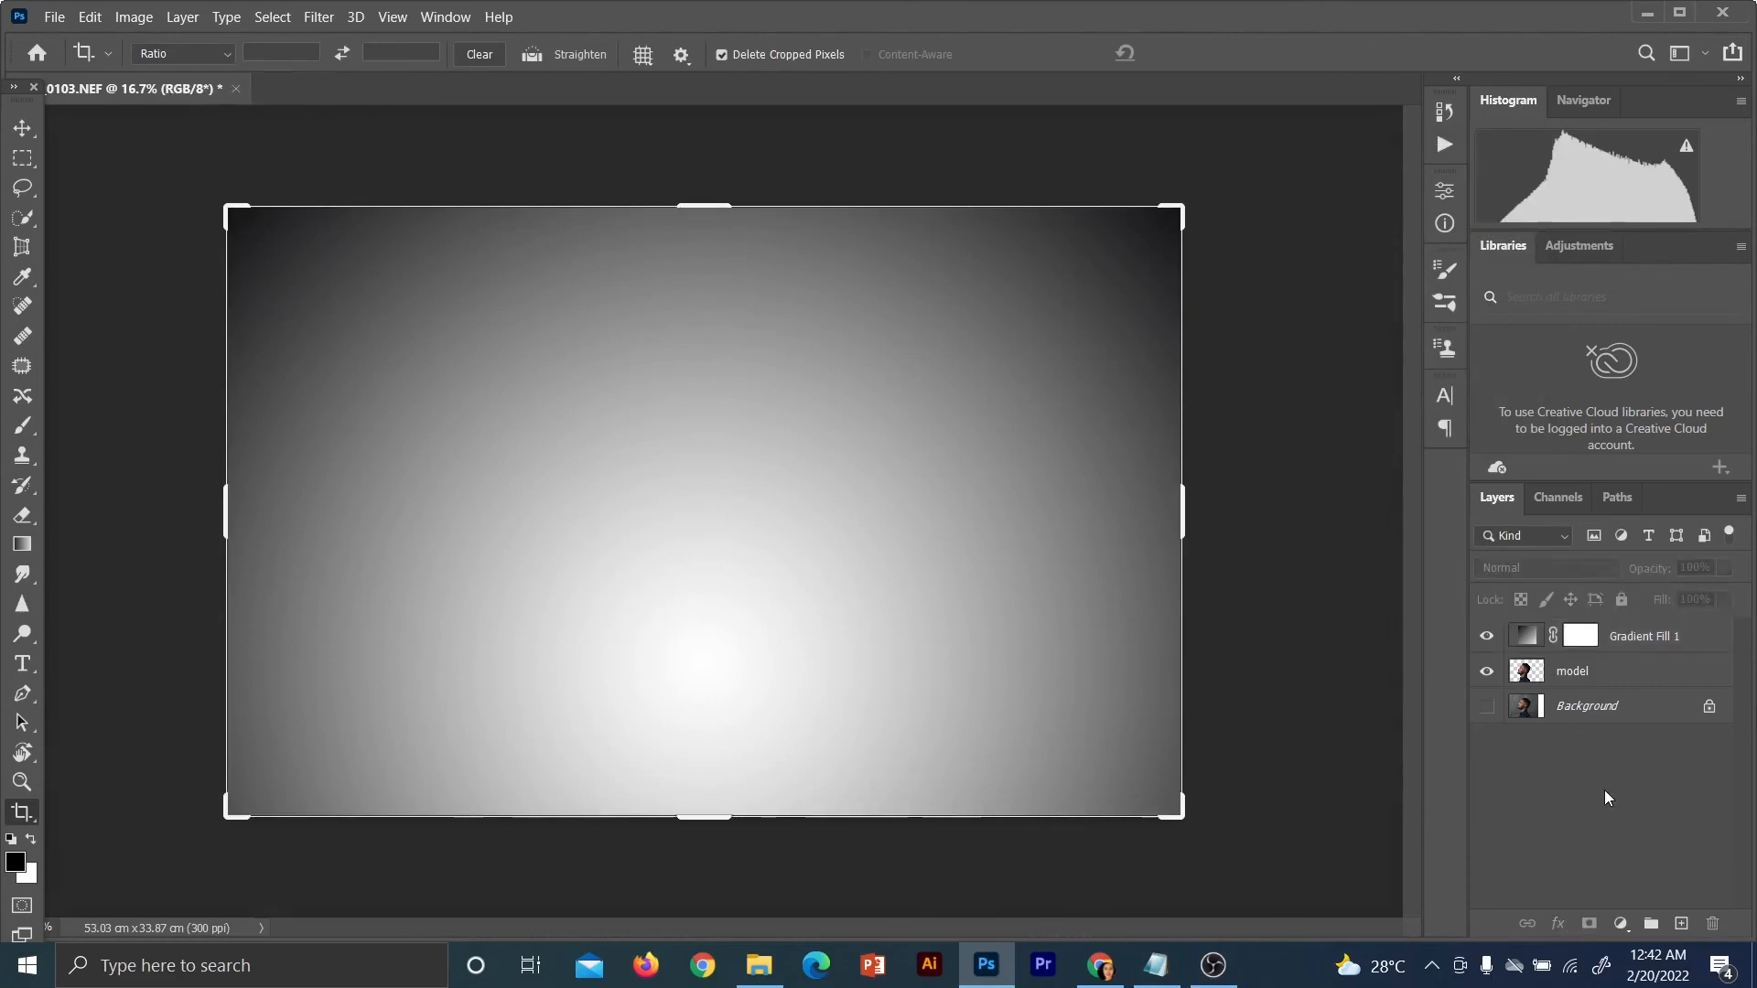
{"action": "left_click", "coordinate": [1628, 644]}
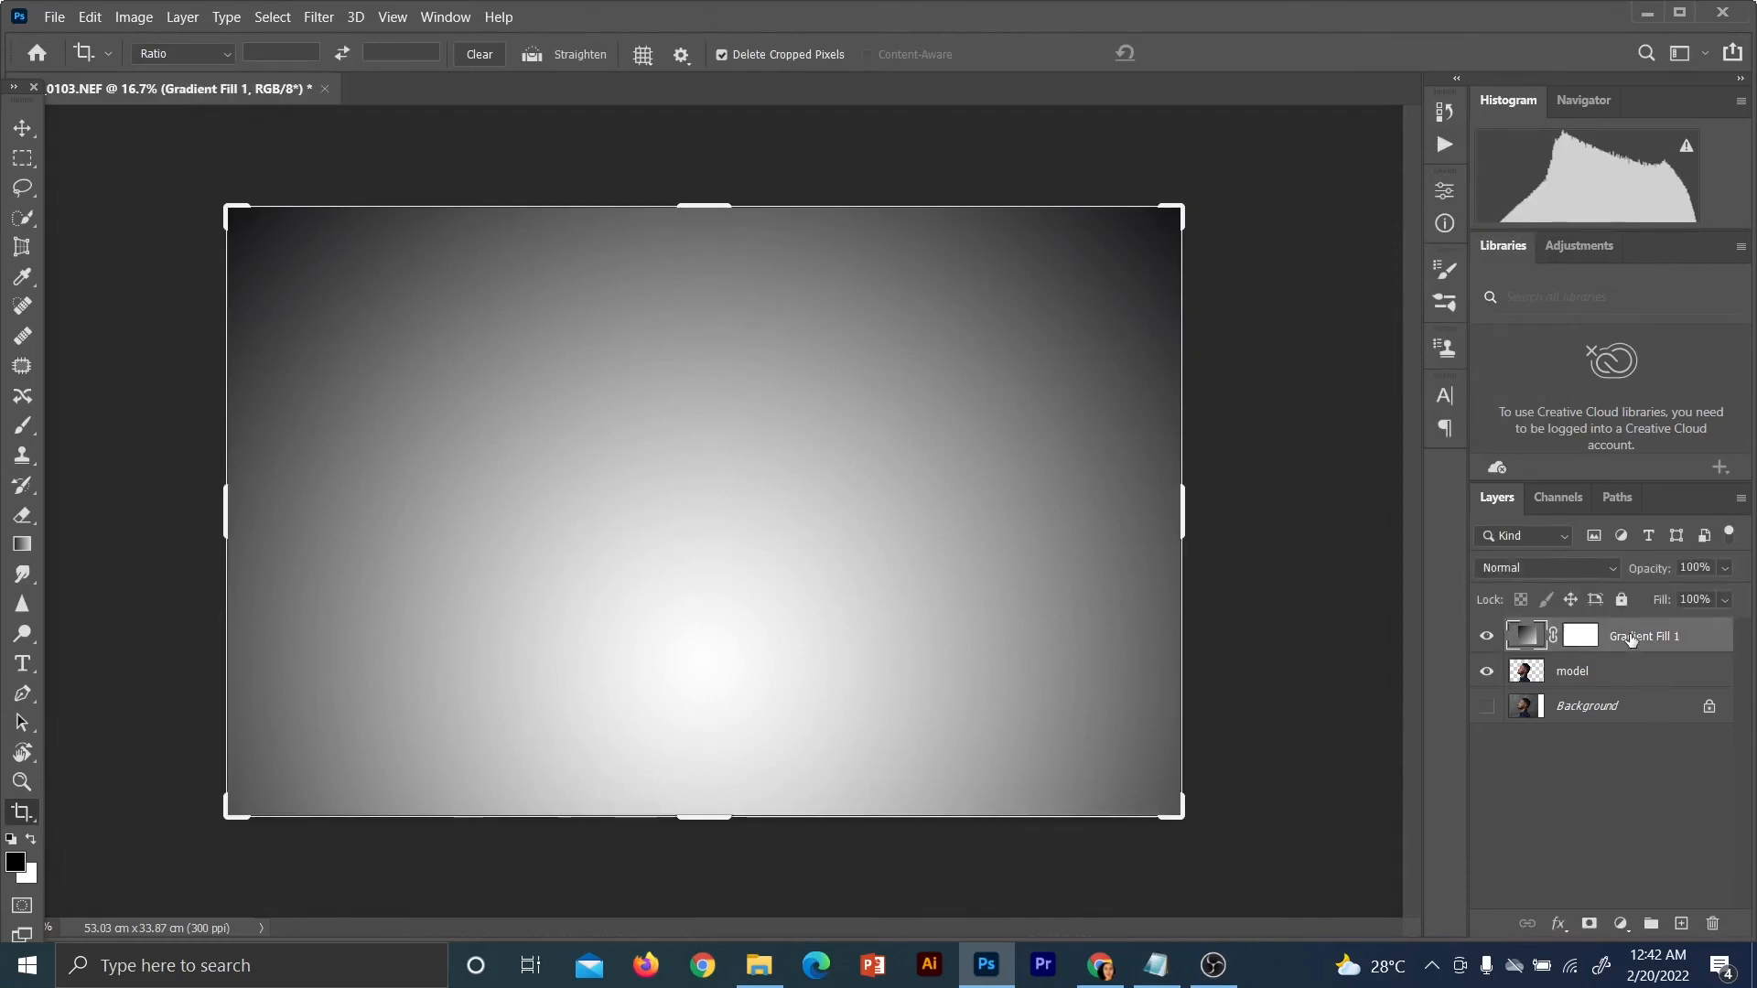
{"action": "left_click_drag", "start_coordinate": [1630, 644], "coordinate": [1622, 695]}
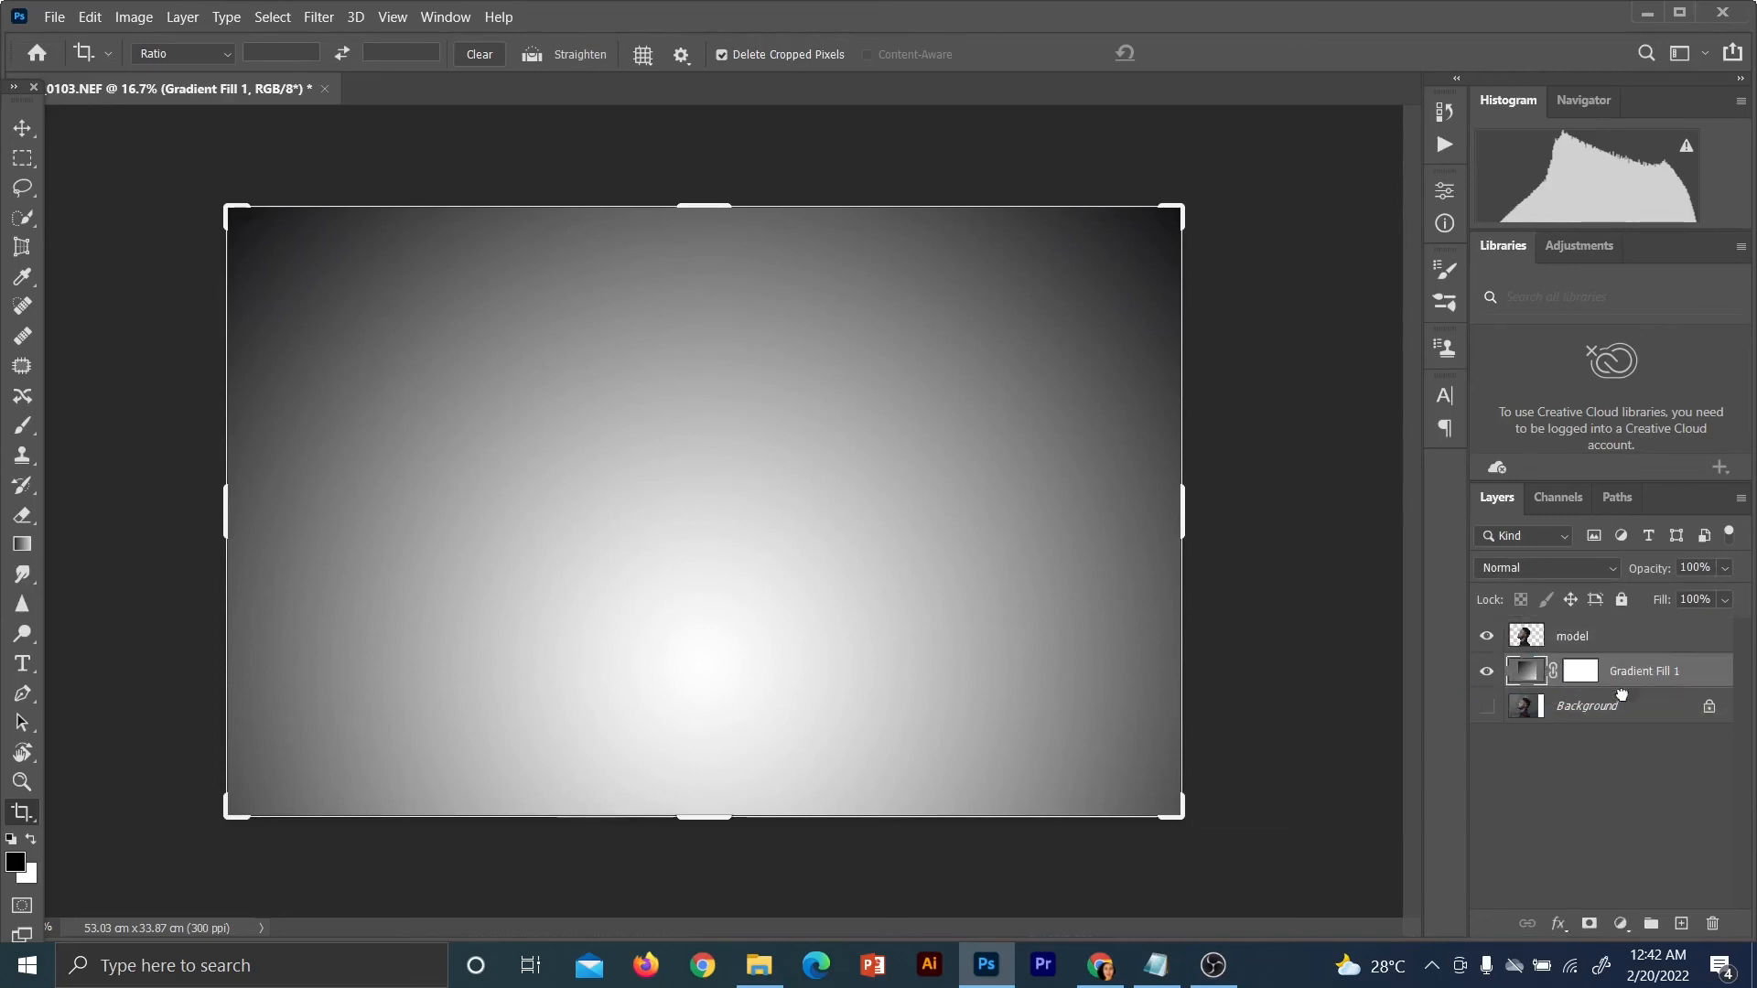
{"action": "left_click", "coordinate": [1648, 842]}
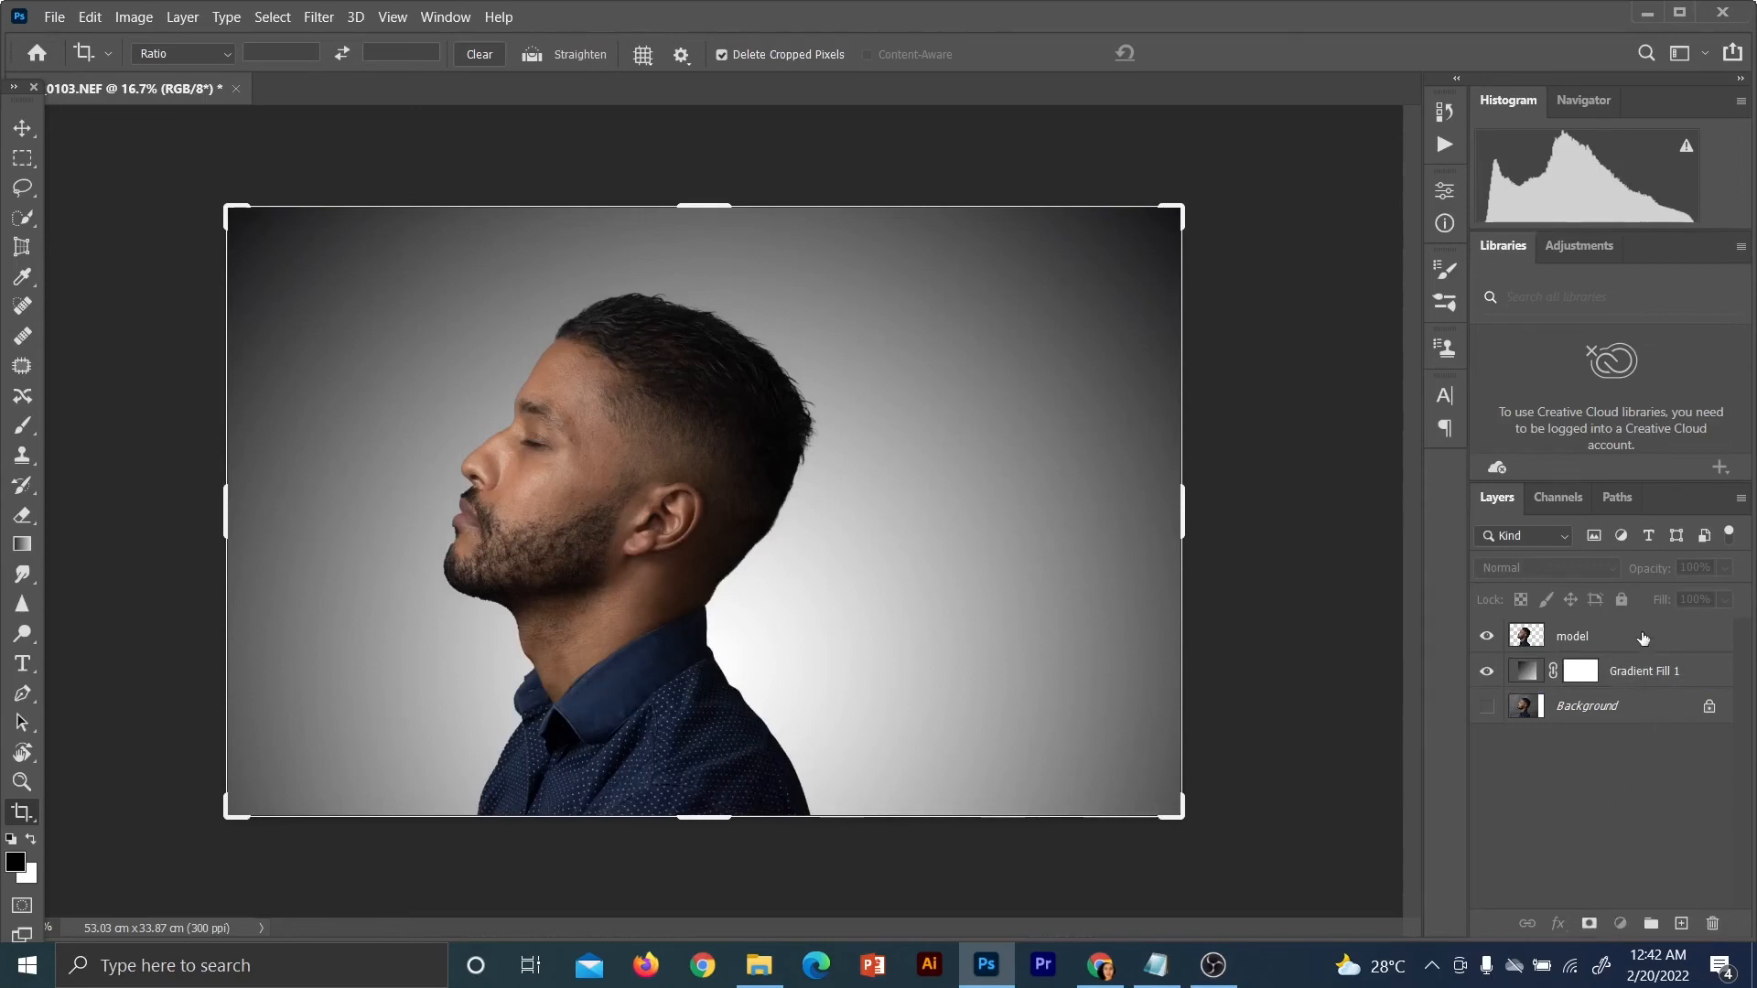
Duplicate the model layer
{"action": "left_click", "coordinate": [1610, 652]}
{"action": "left_click", "coordinate": [1578, 822]}
{"action": "left_click", "coordinate": [1579, 645]}
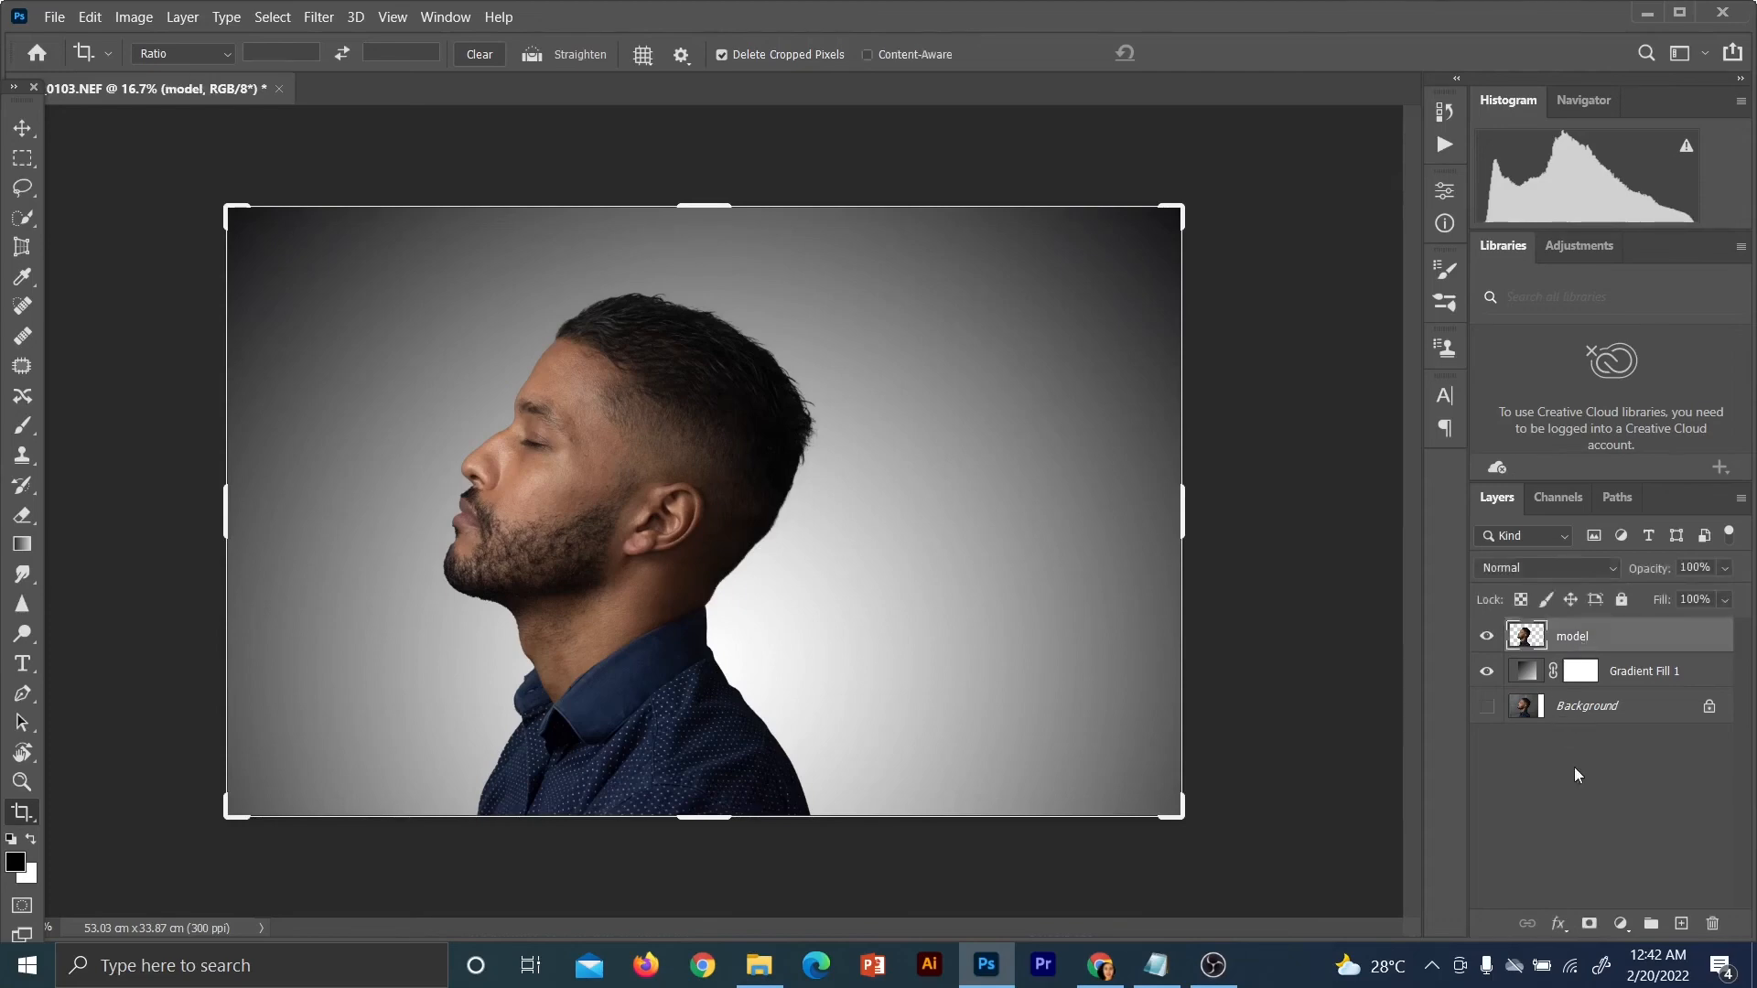
{"action": "left_click", "coordinate": [1574, 767]}
{"action": "left_click", "coordinate": [1604, 646]}
{"action": "key", "text": "ctrl+j"}
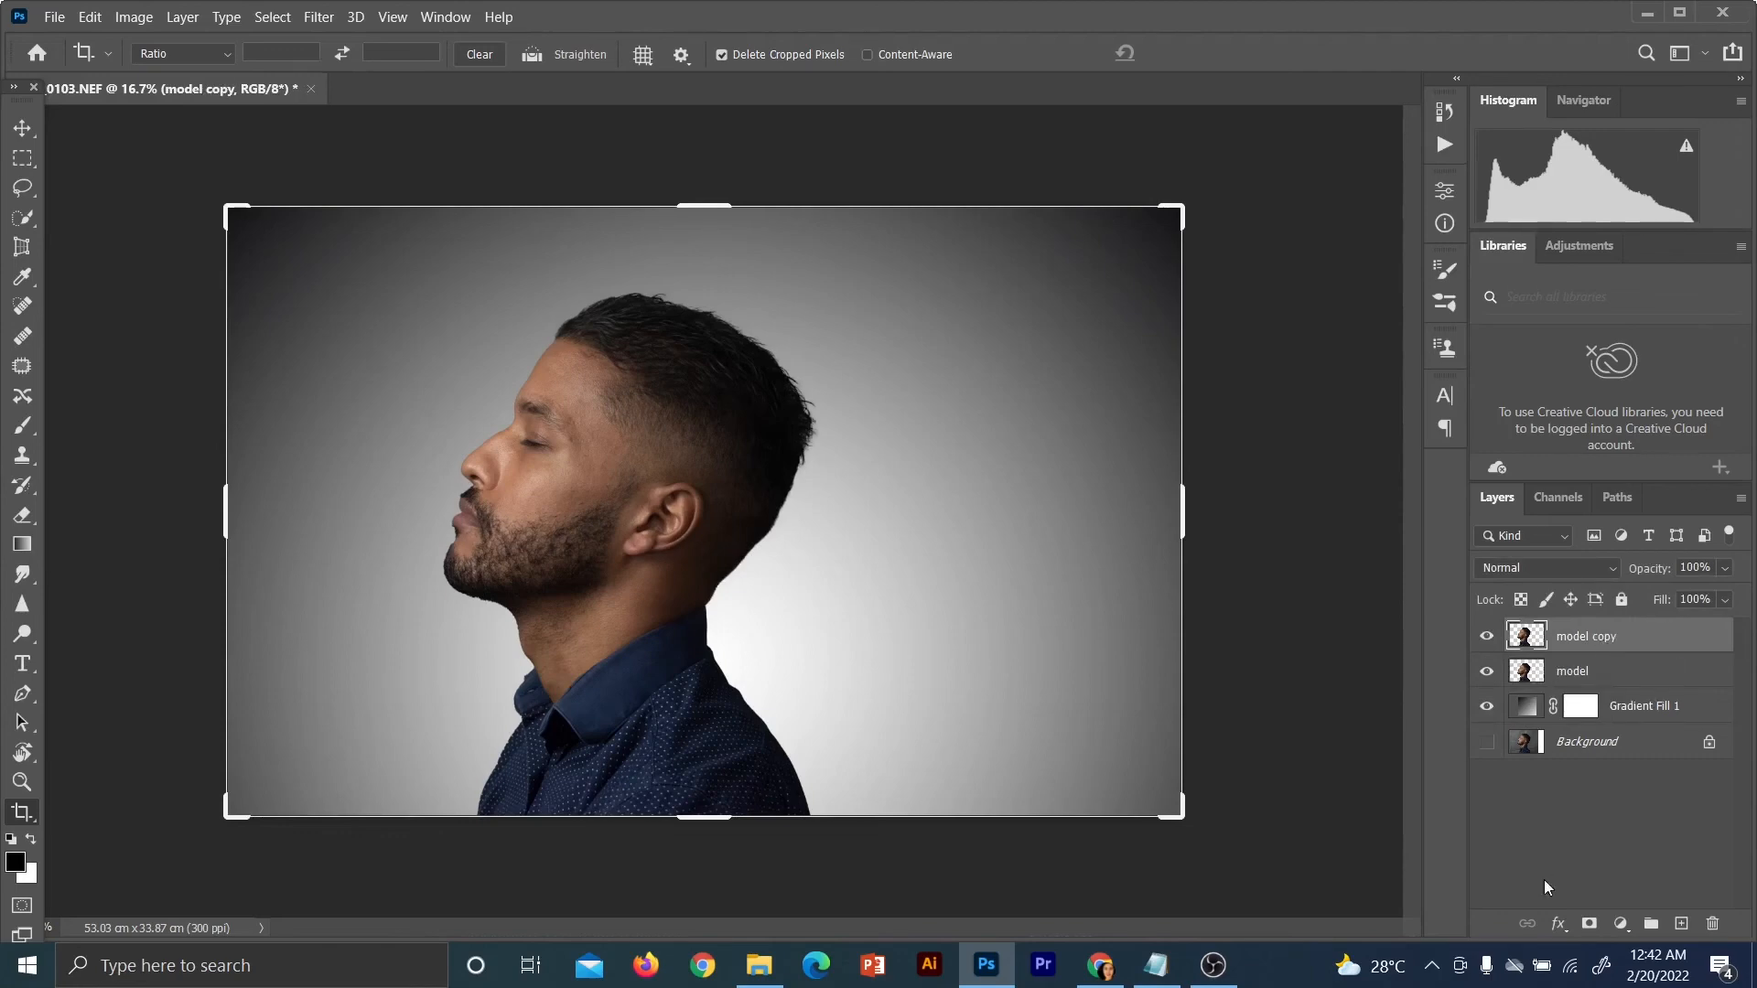
Move the original model layer above its copy in the layer stack
{"action": "left_click", "coordinate": [1546, 886]}
{"action": "left_click", "coordinate": [1592, 672]}
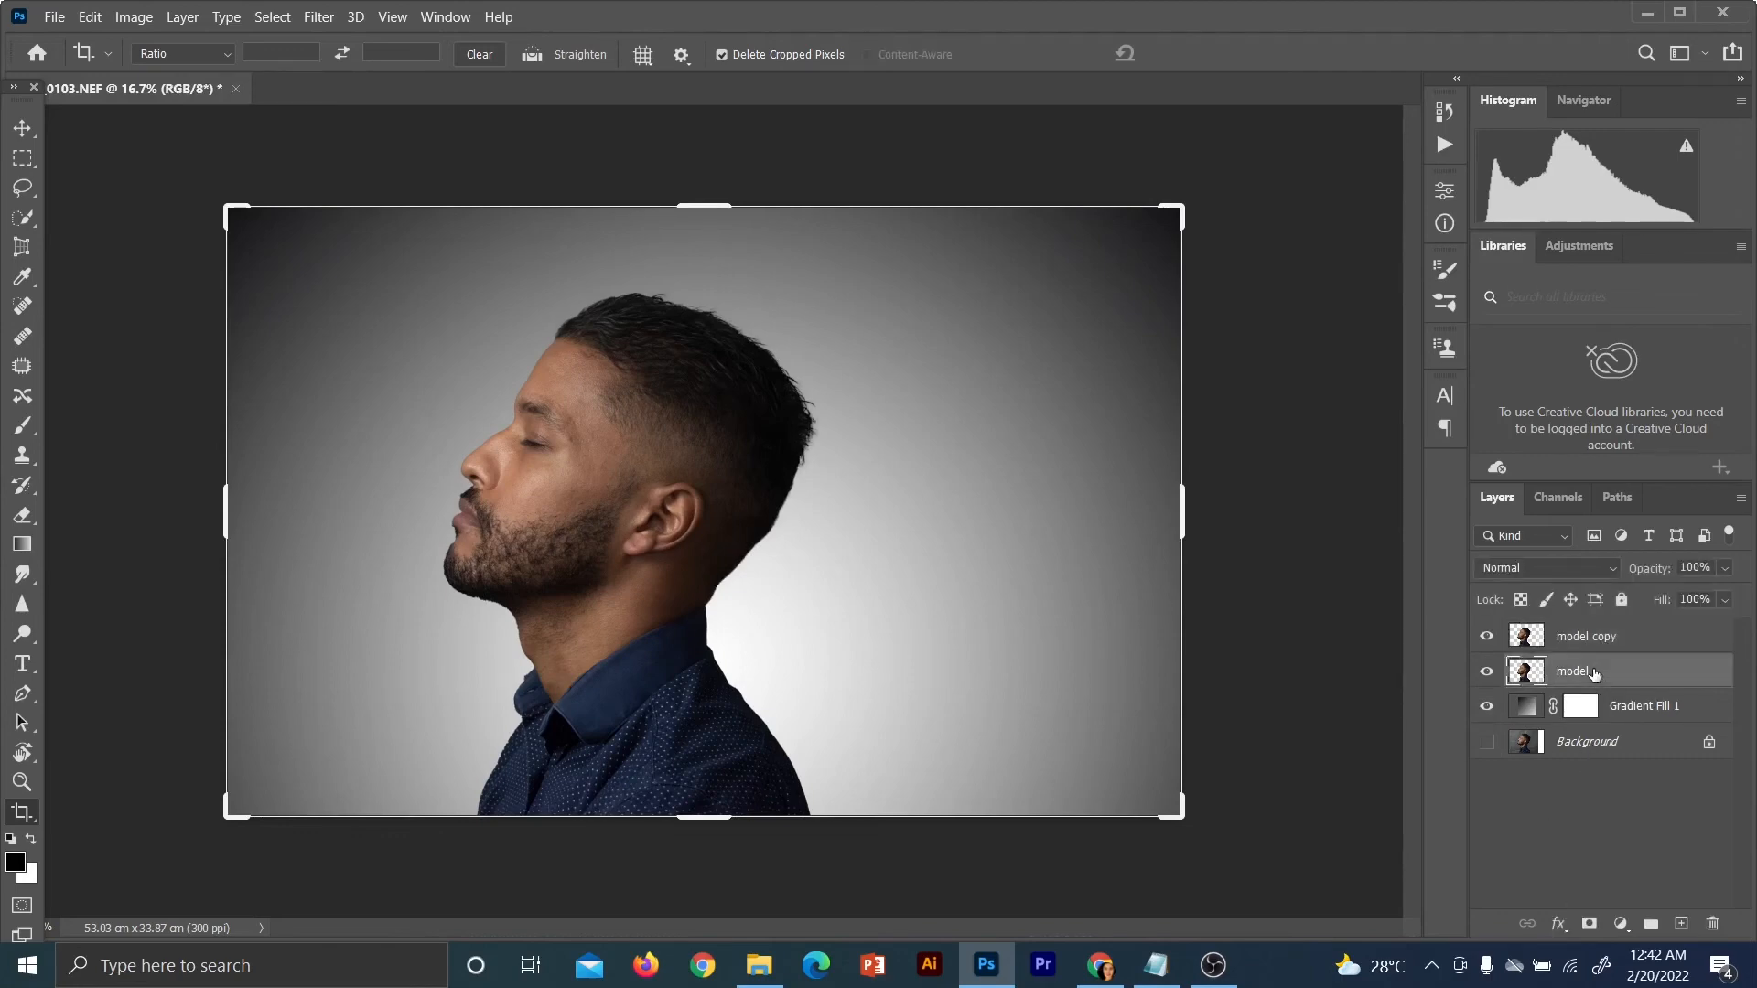
{"action": "double_click", "coordinate": [1578, 643]}
{"action": "left_click", "coordinate": [1578, 674]}
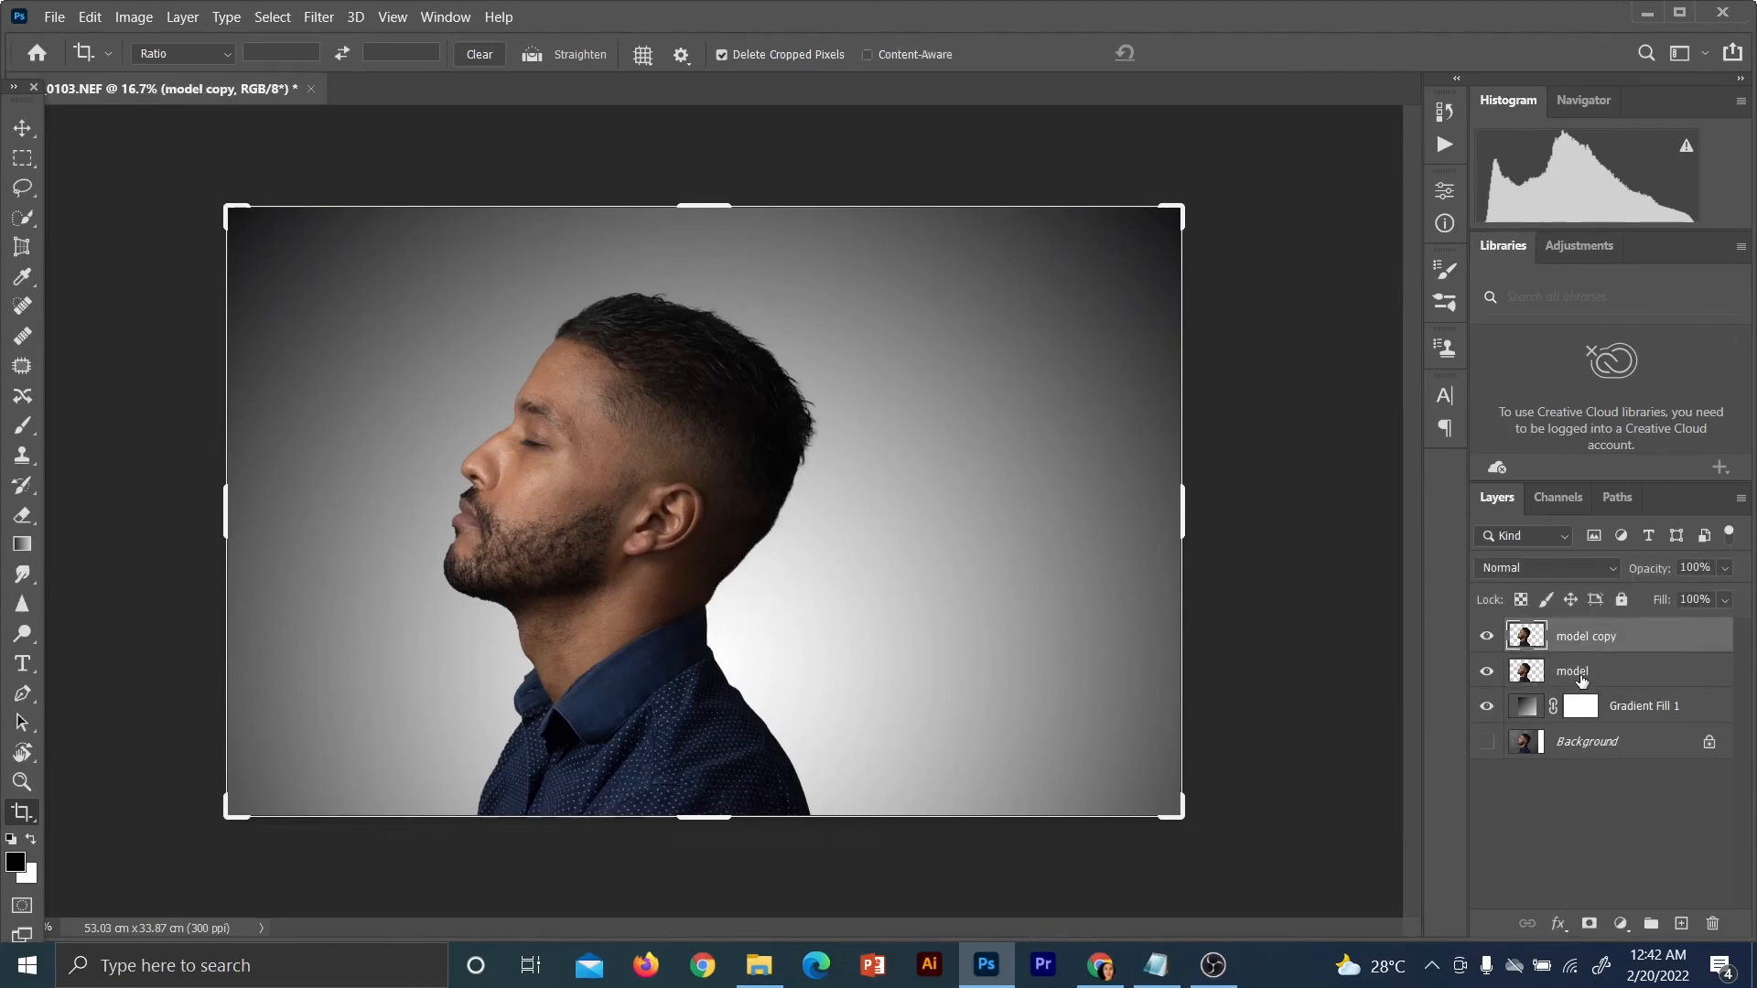
{"action": "left_click_drag", "start_coordinate": [1582, 674], "coordinate": [1583, 636]}
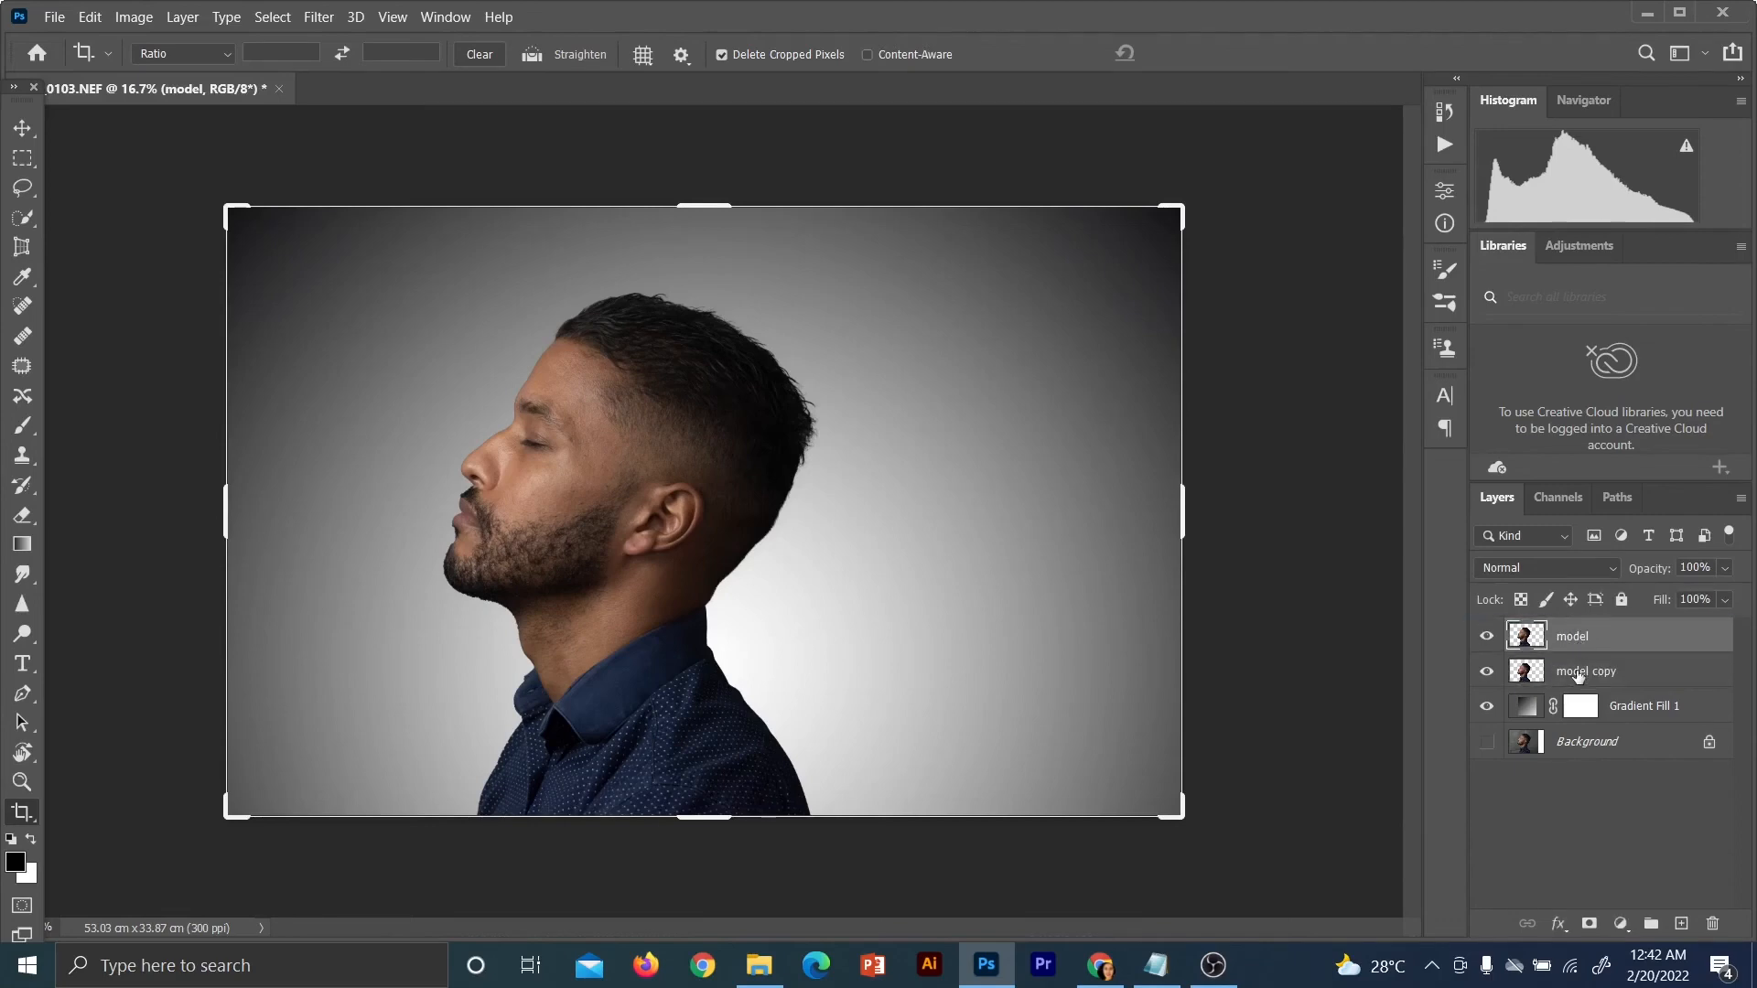
Rename the model copy layer as liquify
{"action": "double_click", "coordinate": [1589, 673]}
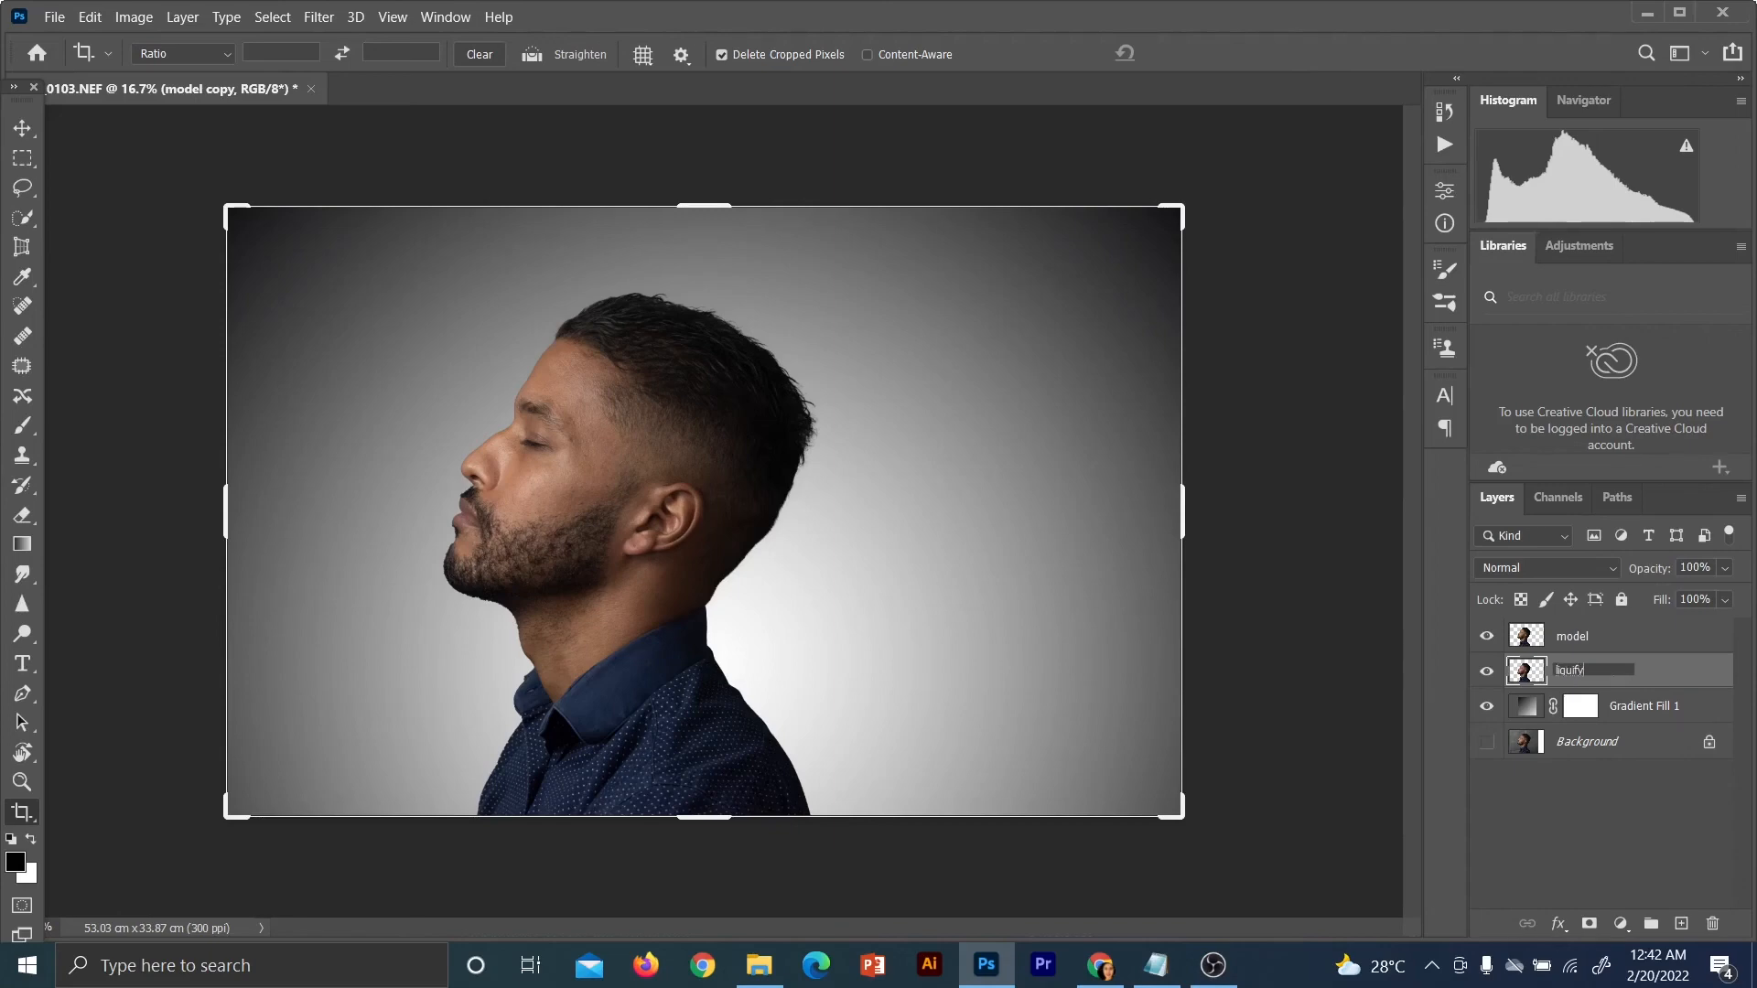
{"action": "left_click", "coordinate": [1541, 875]}
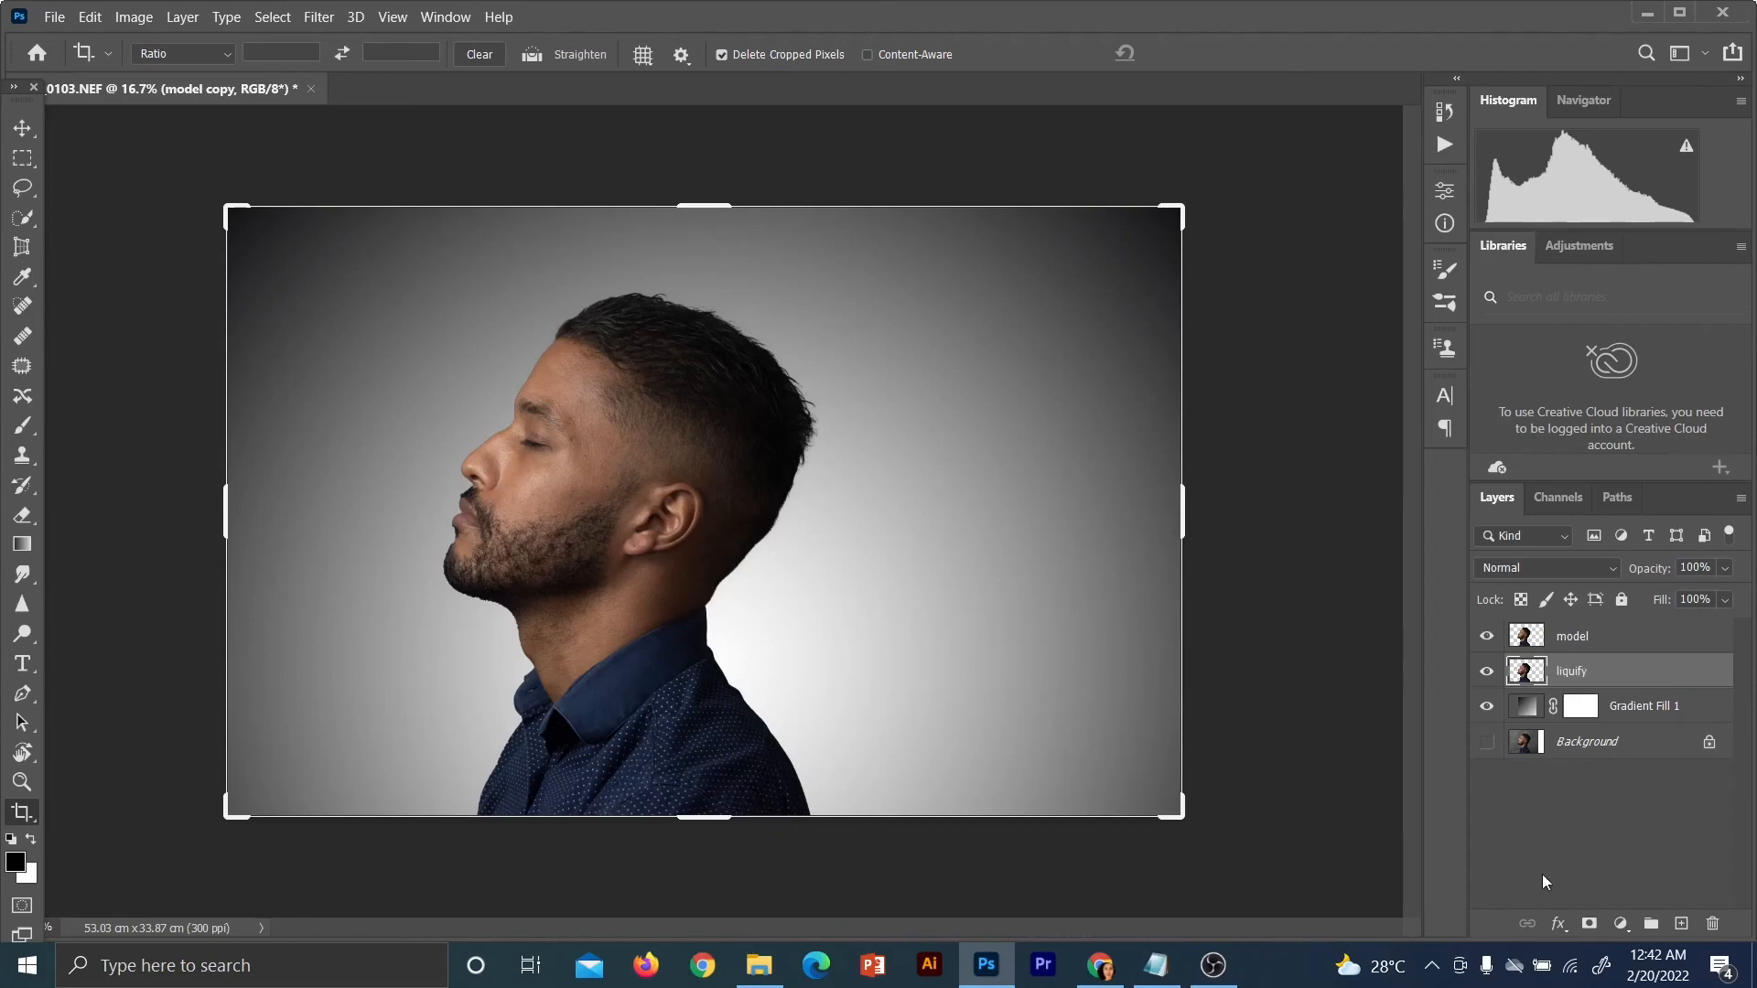
{"action": "left_click", "coordinate": [1596, 670]}
{"action": "left_click", "coordinate": [1628, 876]}
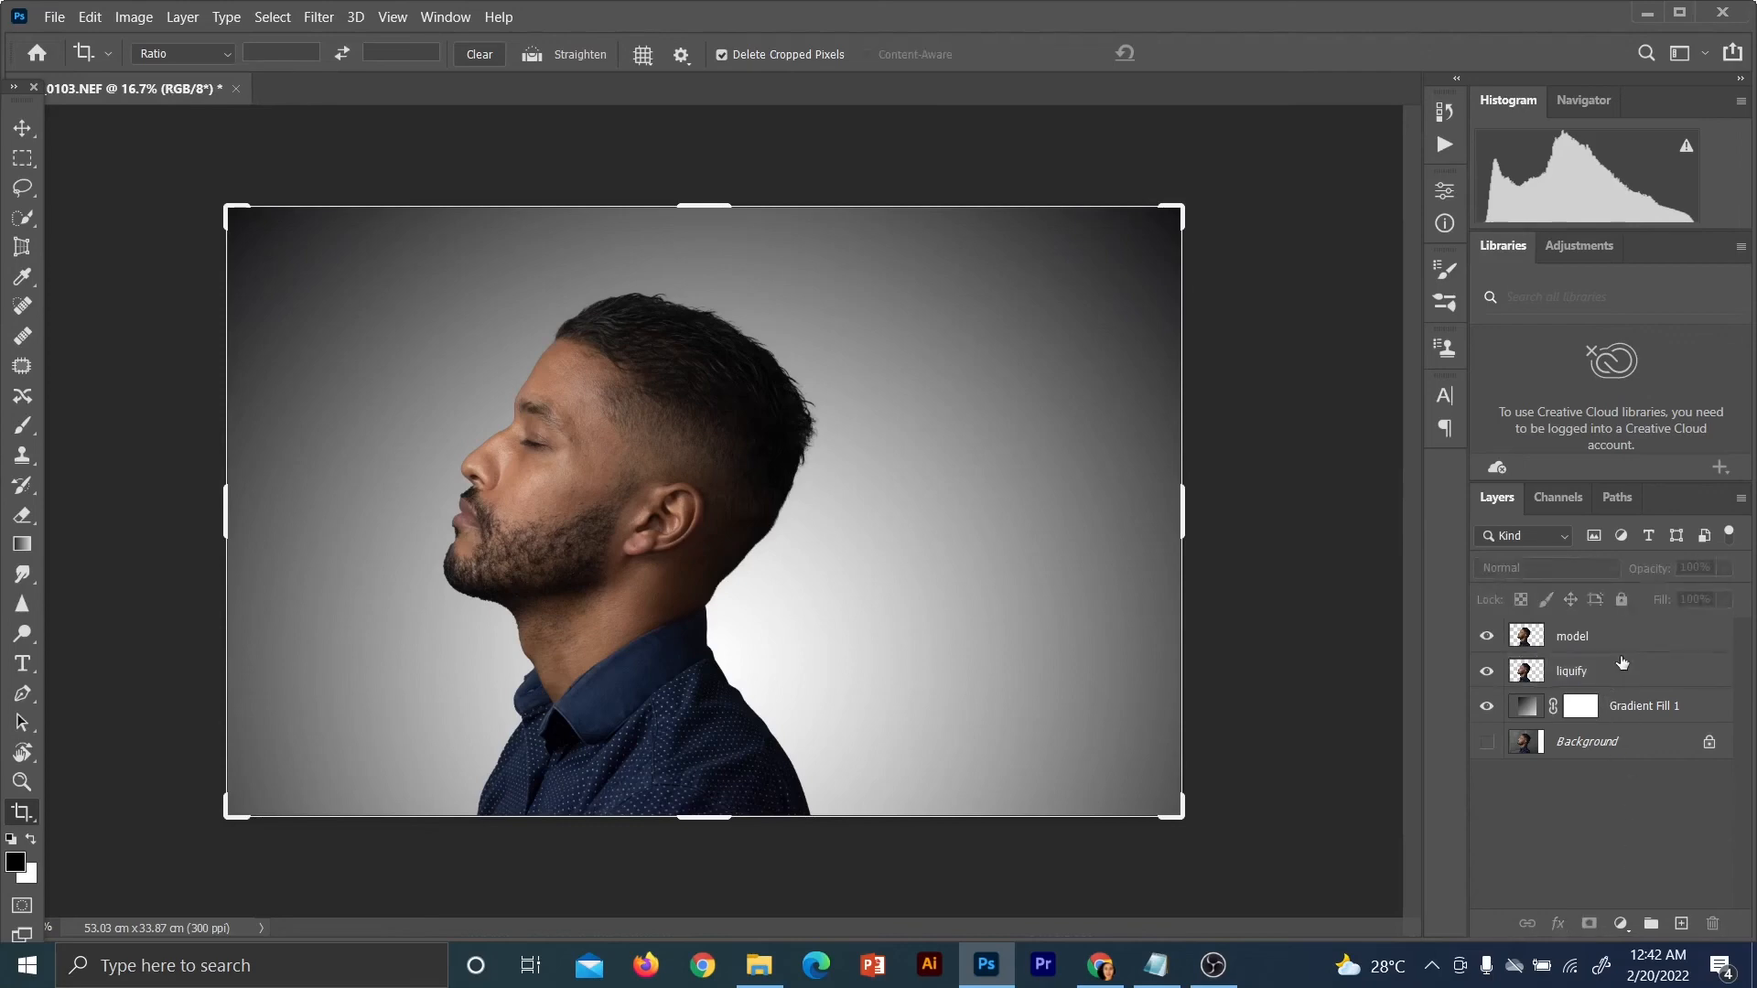
Make the liquify layer active and hide the model layer above it
{"action": "left_click", "coordinate": [1617, 671]}
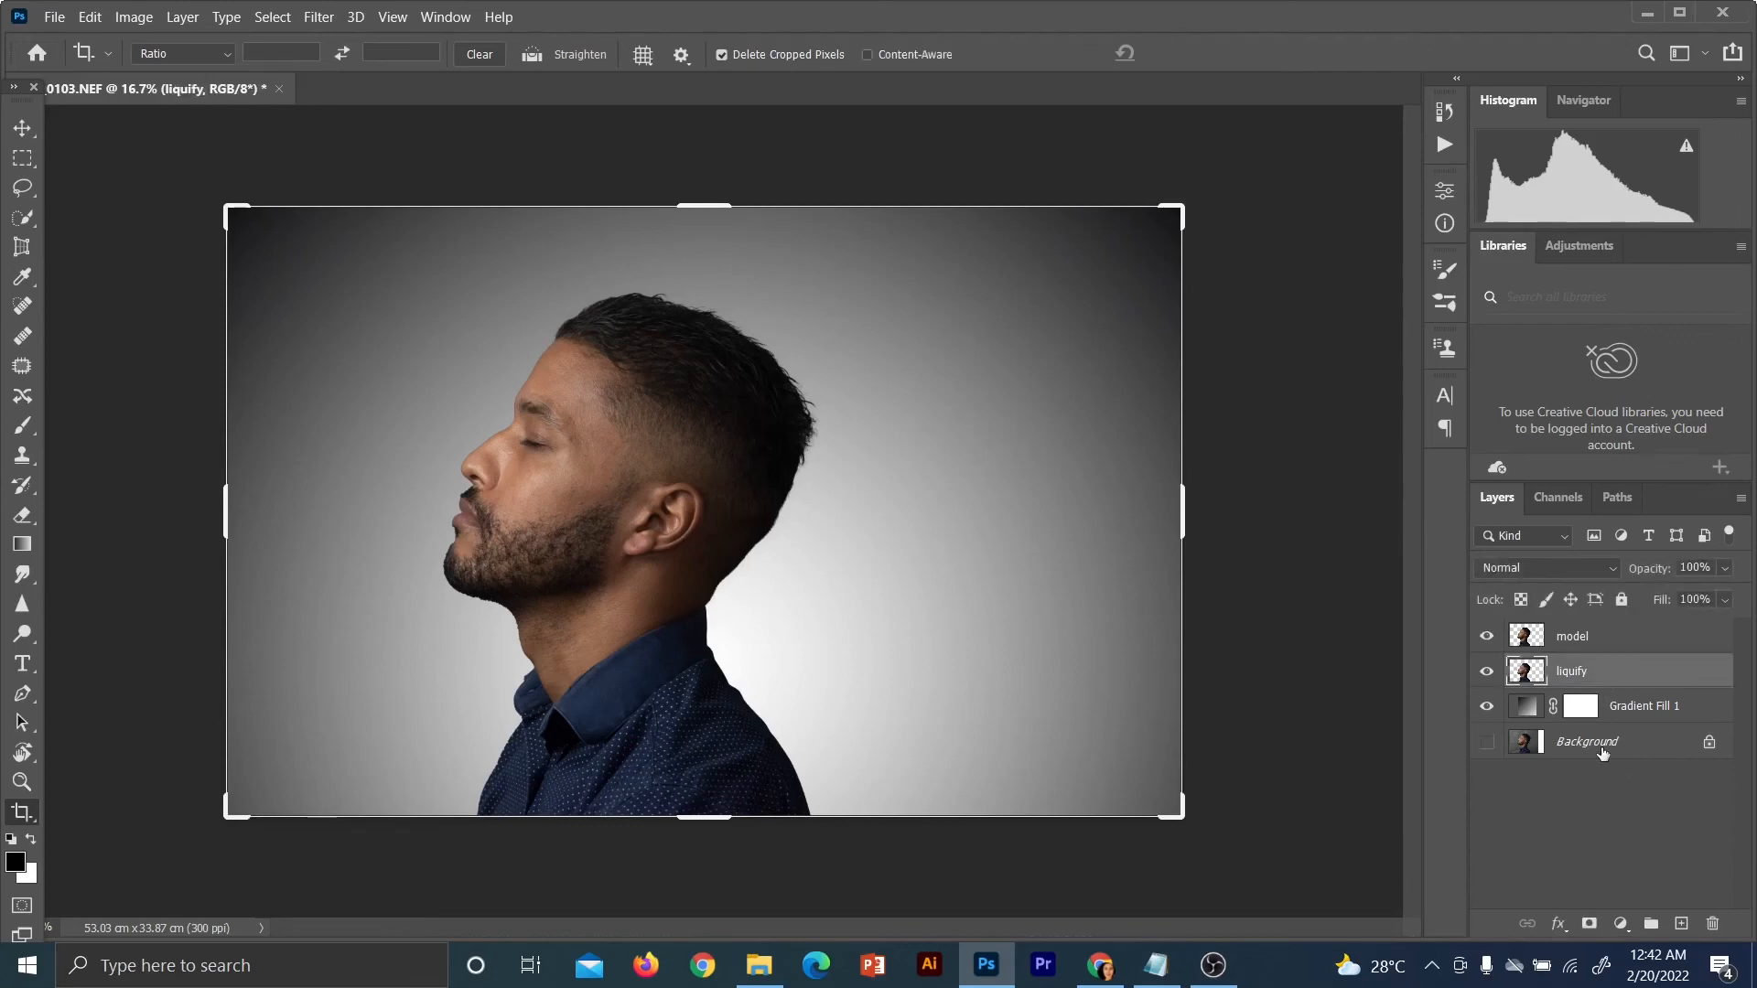
{"action": "left_click", "coordinate": [1597, 798]}
{"action": "left_click", "coordinate": [1584, 672]}
{"action": "left_click", "coordinate": [318, 17]}
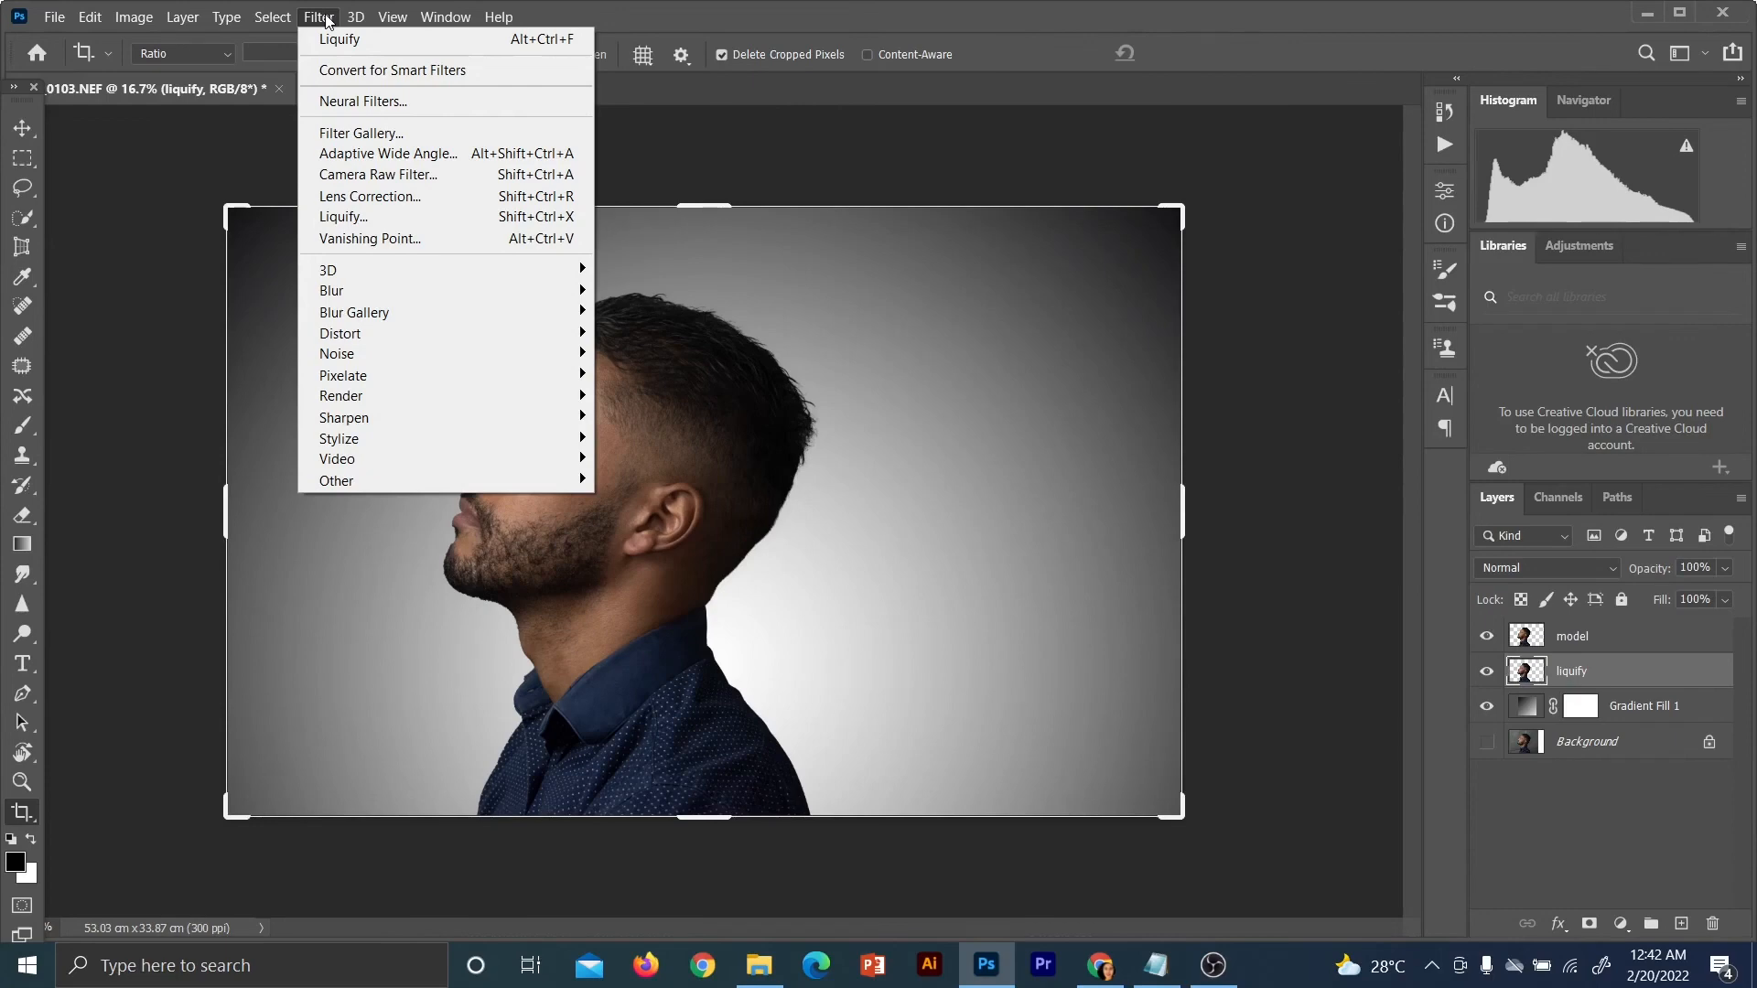
{"action": "left_click", "coordinate": [1573, 674]}
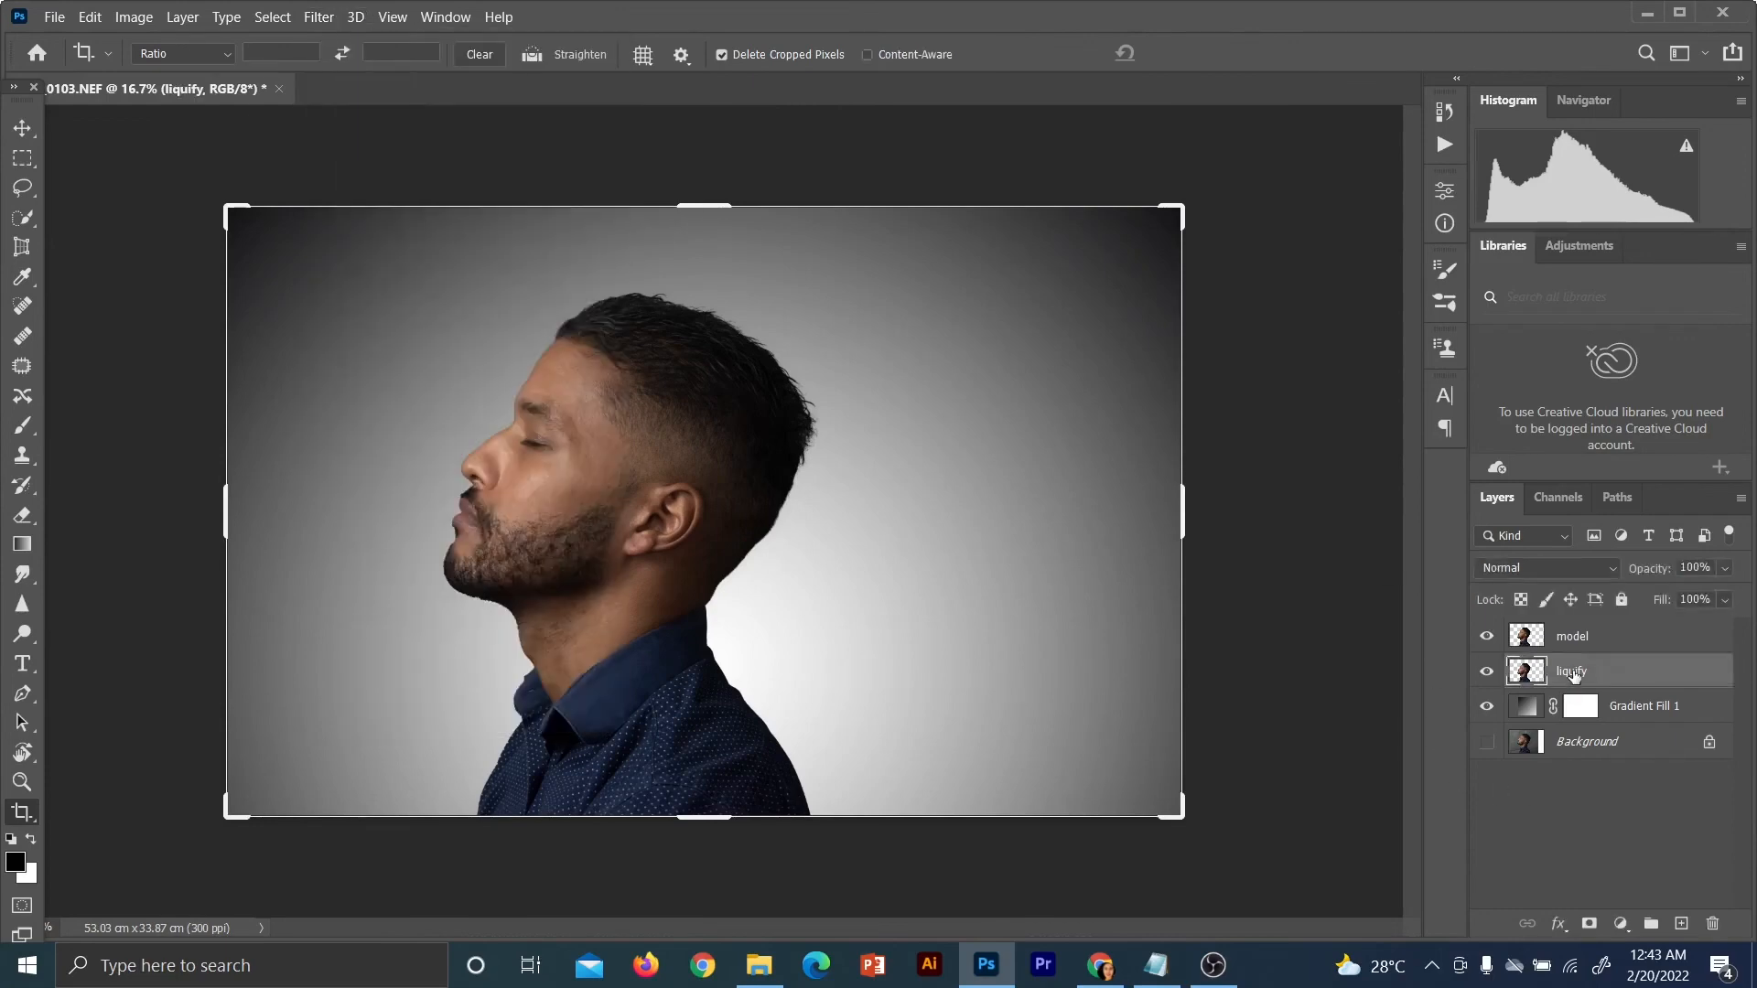
{"action": "left_click", "coordinate": [1488, 638]}
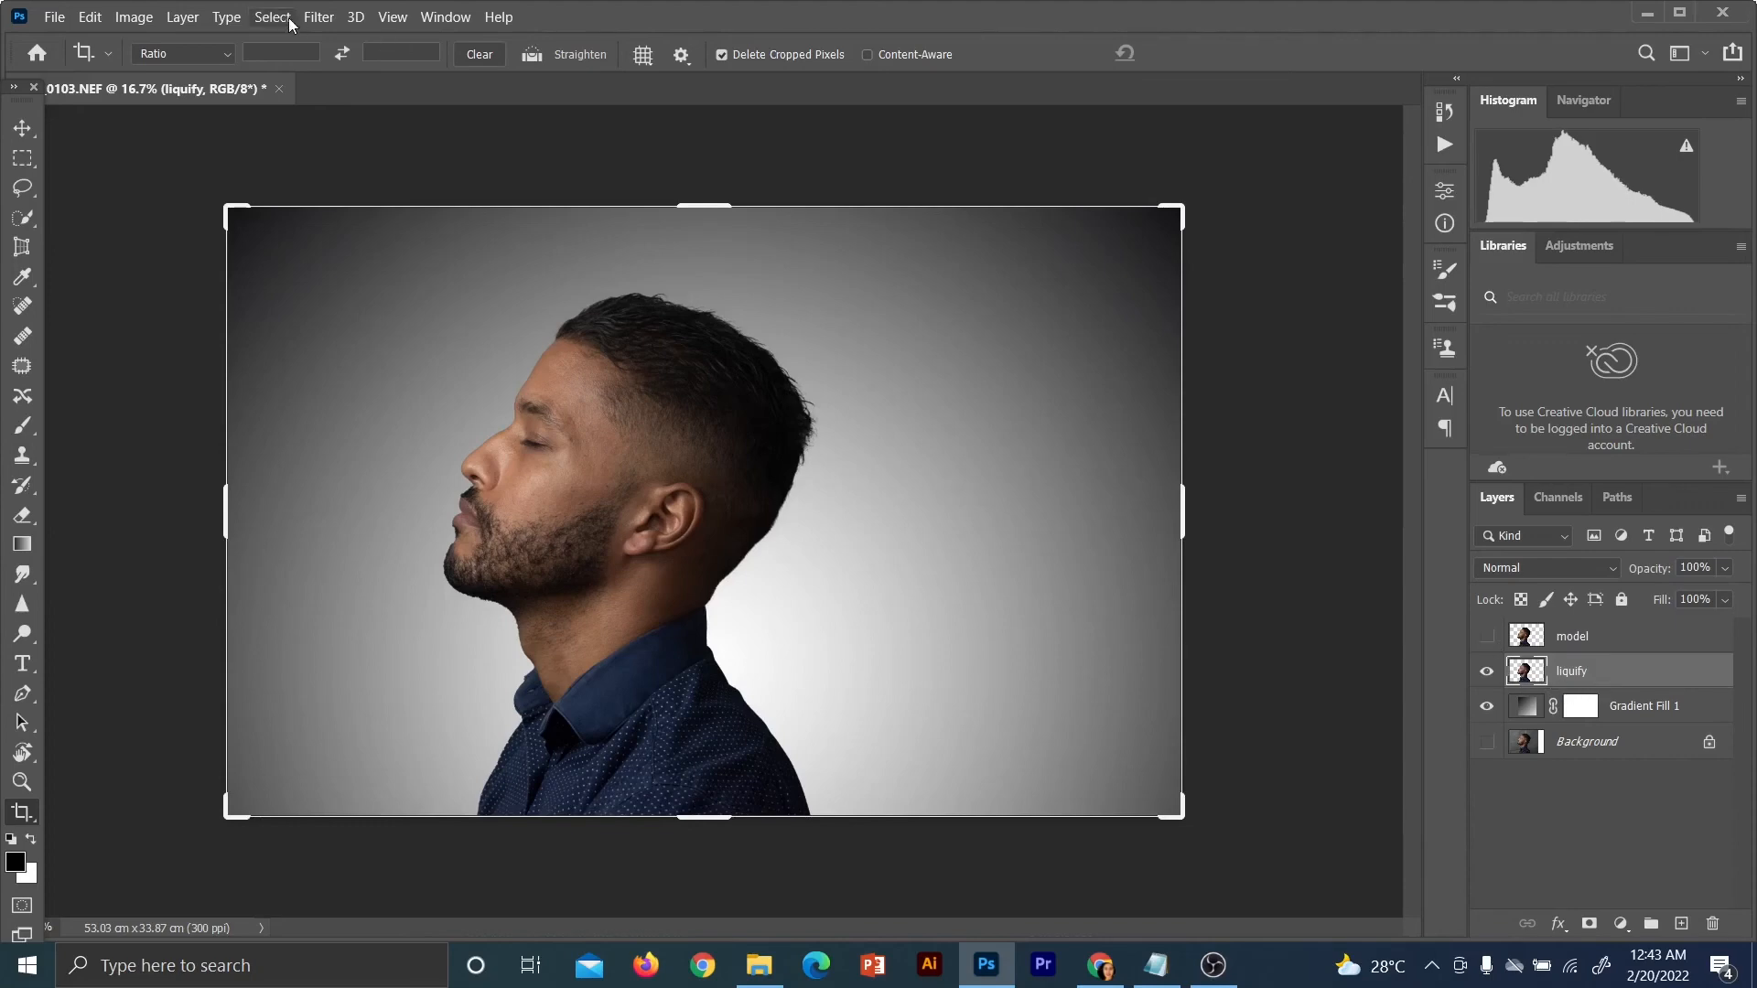
Open the liquify layer in the Liquify filter and smear the shirt's lowest back part out to the canvas's right edge with Forward Warp
{"action": "left_click", "coordinate": [320, 18]}
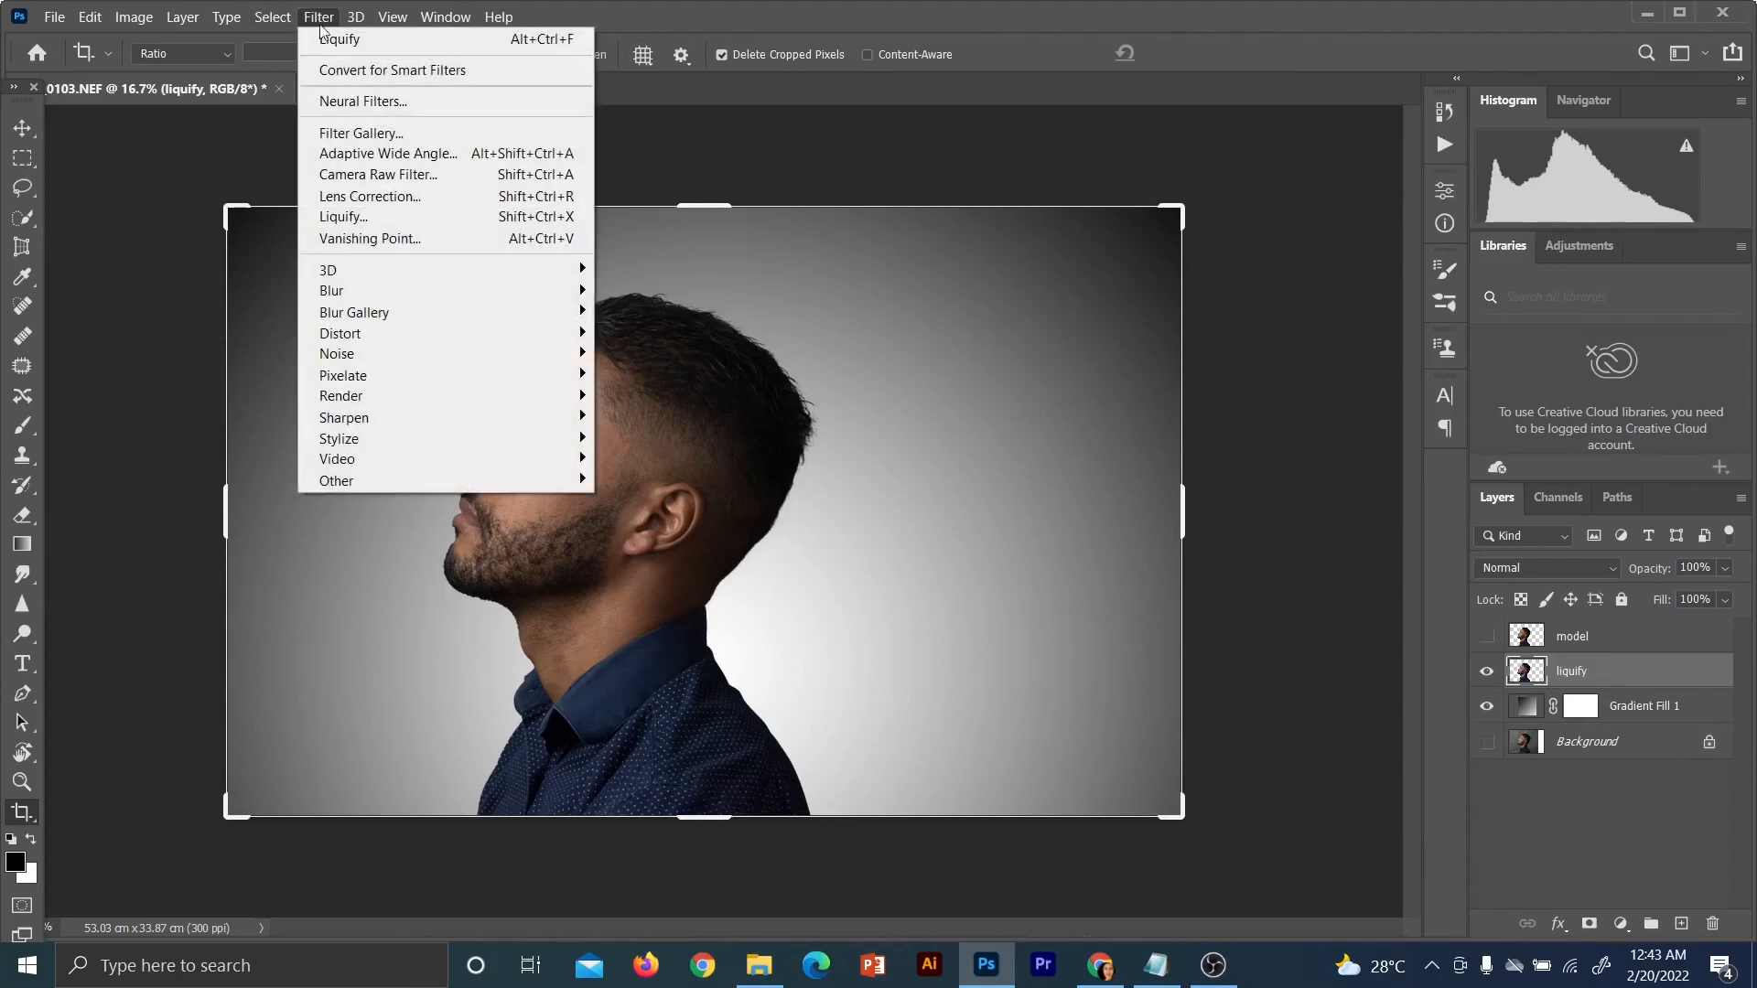
{"action": "left_click", "coordinate": [373, 218]}
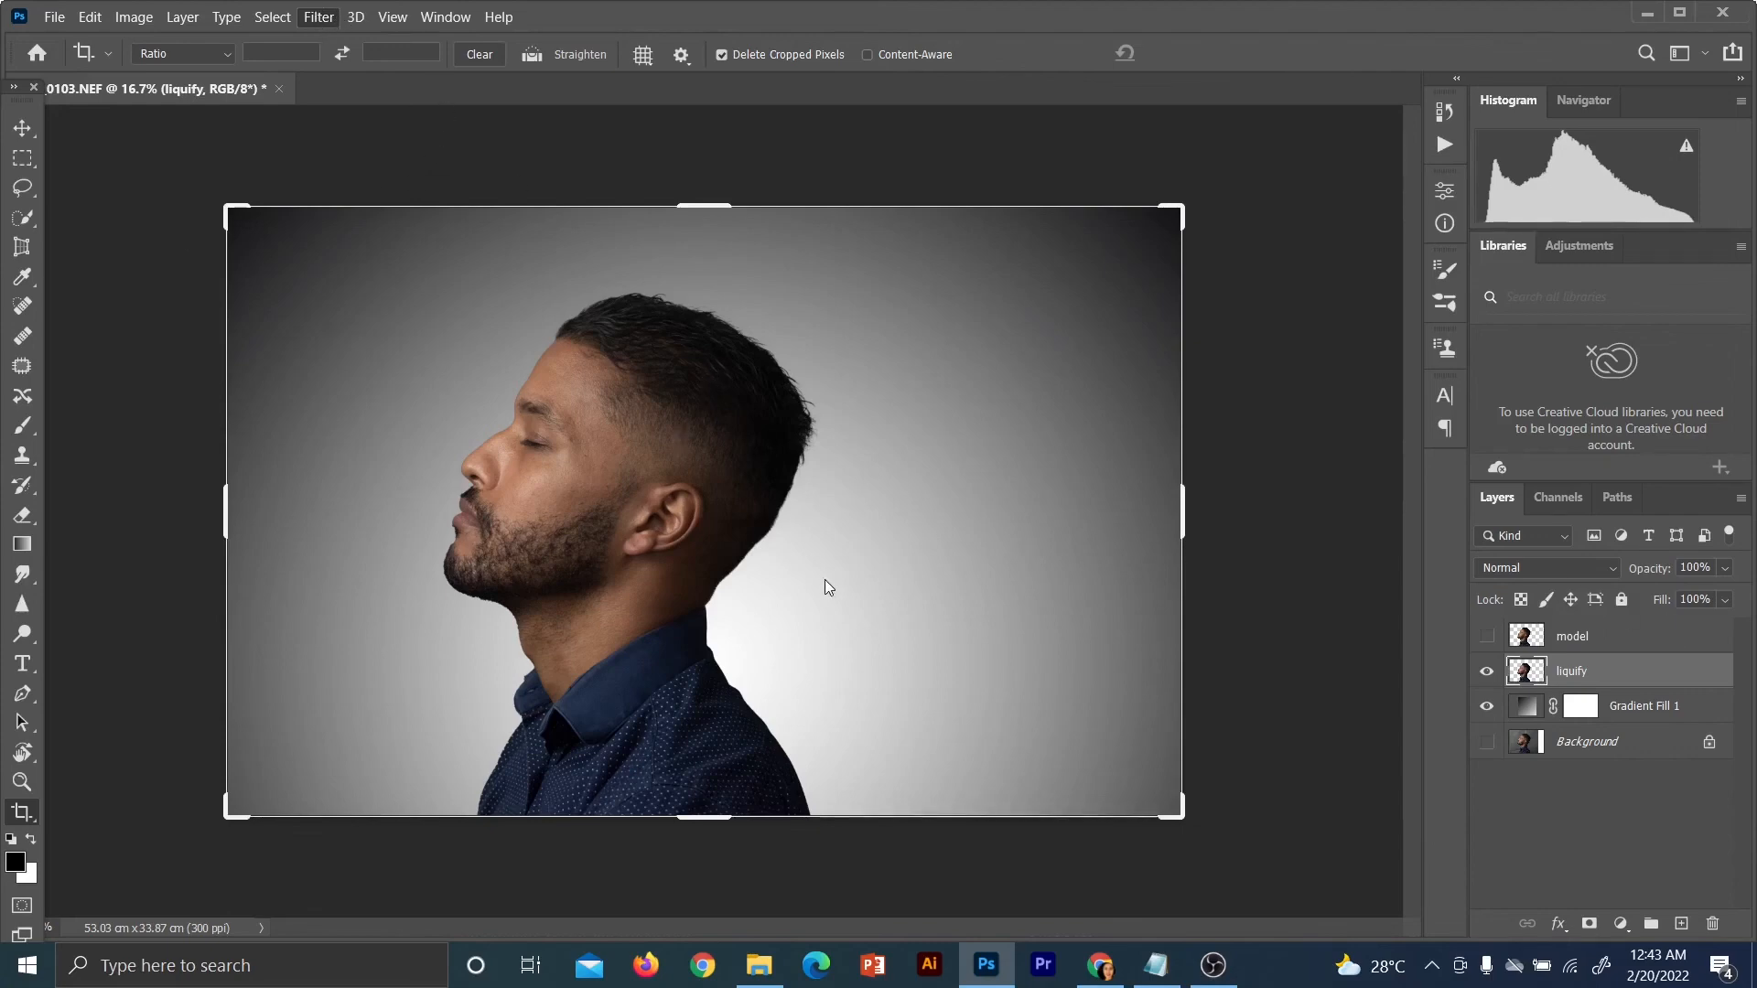
{"action": "key", "text": "ctrl+shift+x"}
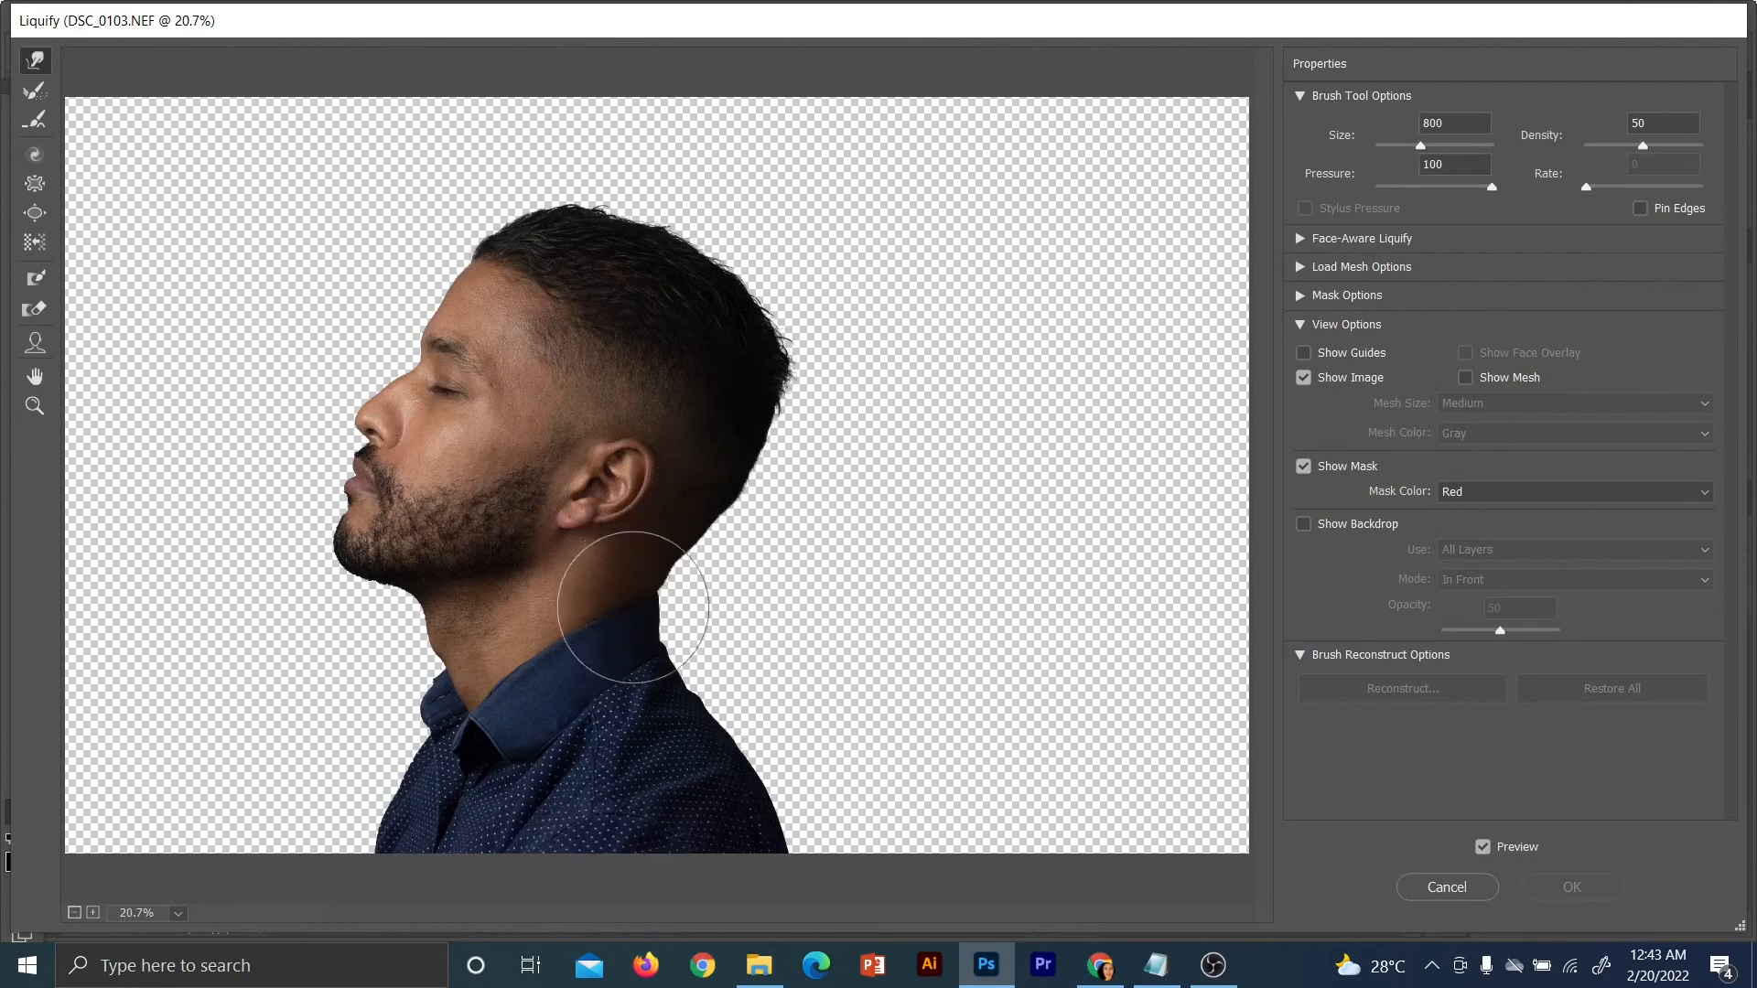
{"action": "left_click", "coordinate": [766, 807]}
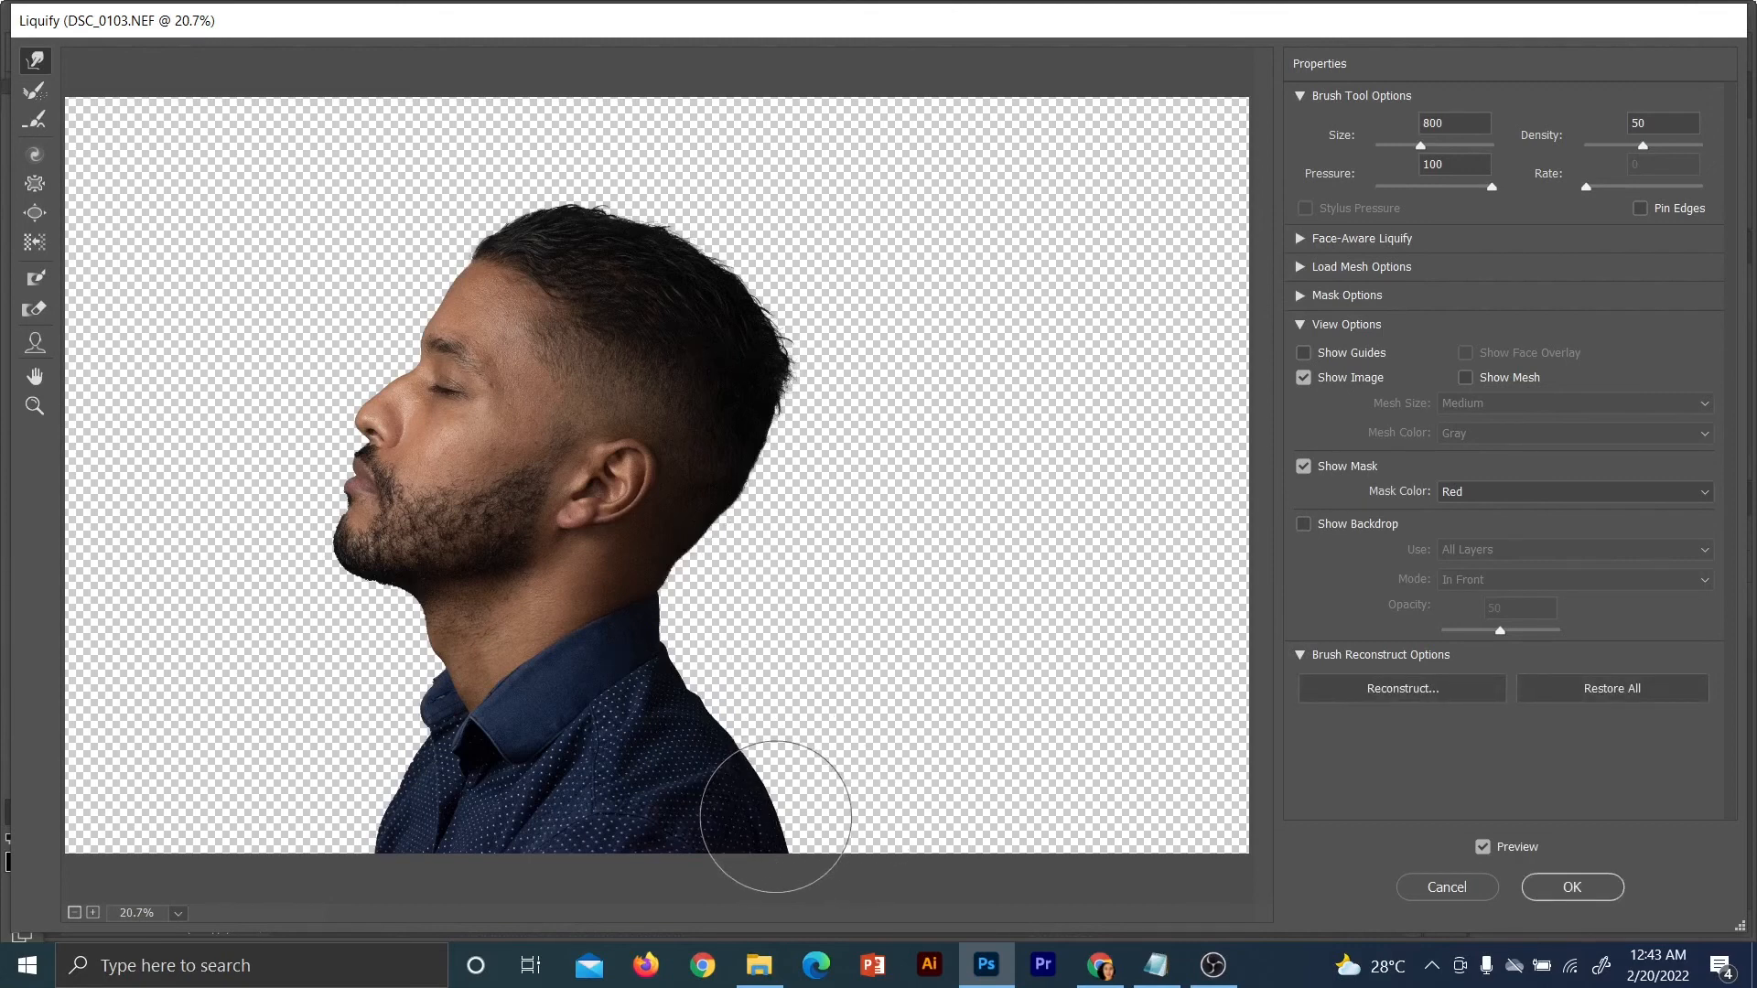
{"action": "left_click_drag", "start_coordinate": [765, 804], "coordinate": [1000, 784]}
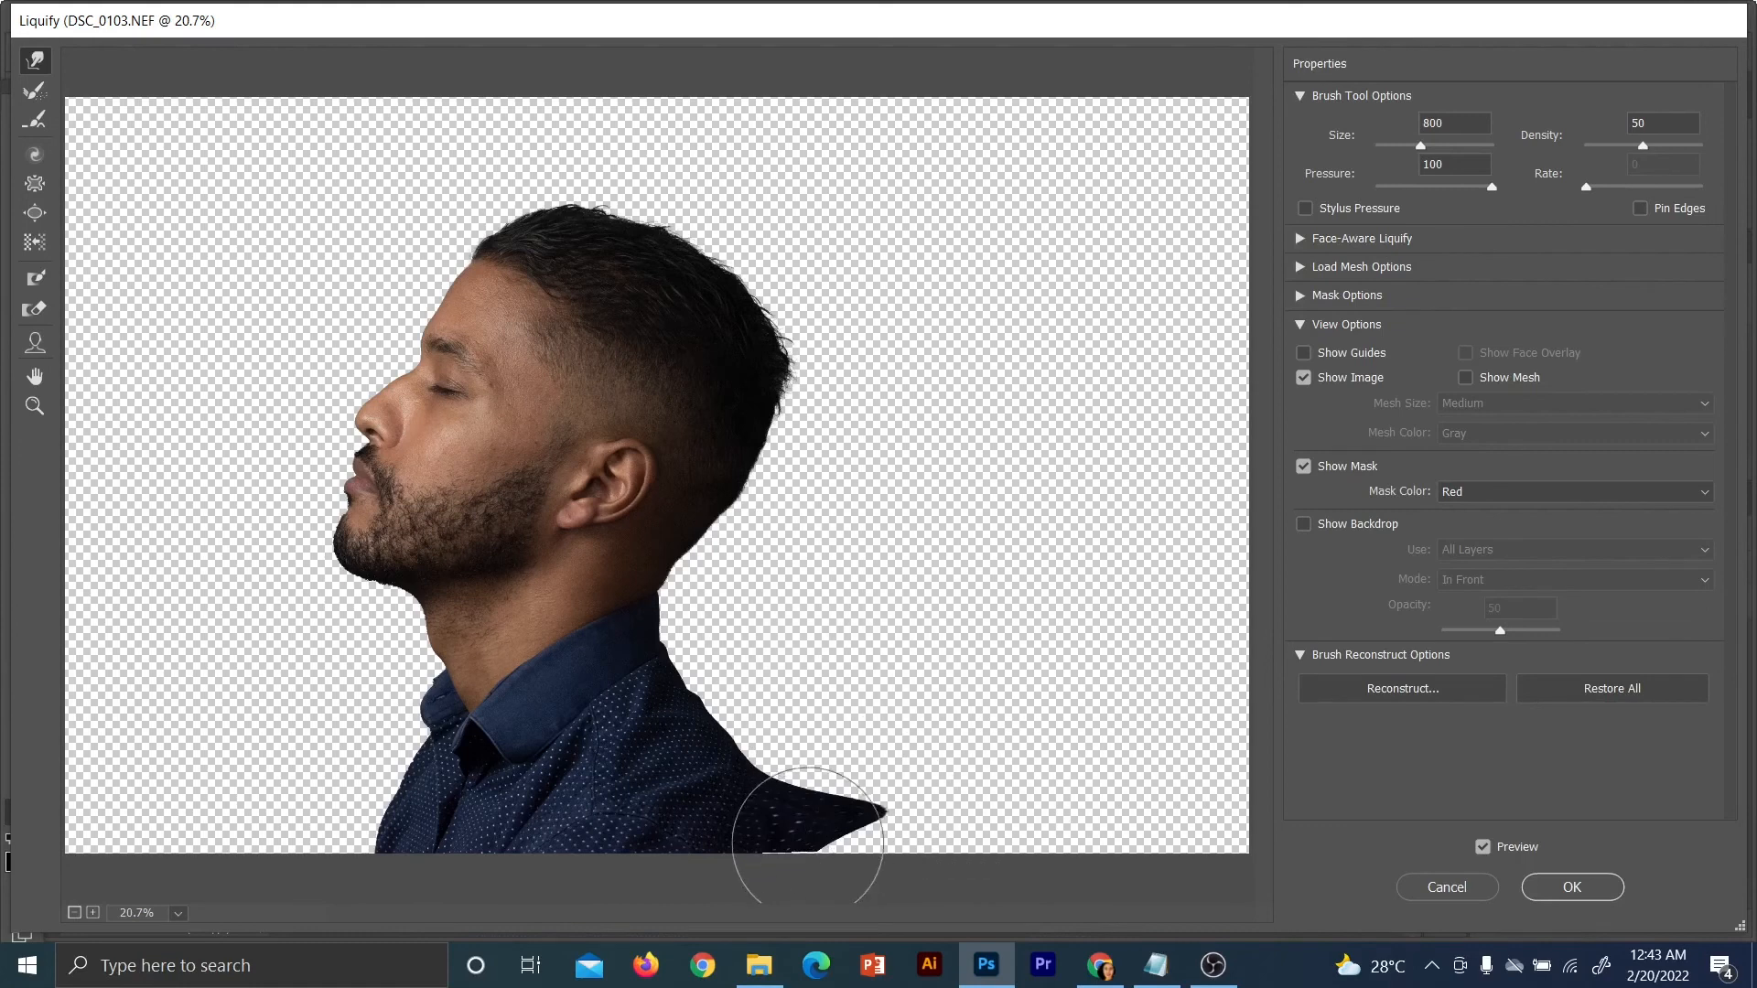
{"action": "left_click_drag", "start_coordinate": [808, 842], "coordinate": [1001, 804]}
{"action": "left_click_drag", "start_coordinate": [871, 824], "coordinate": [1155, 817]}
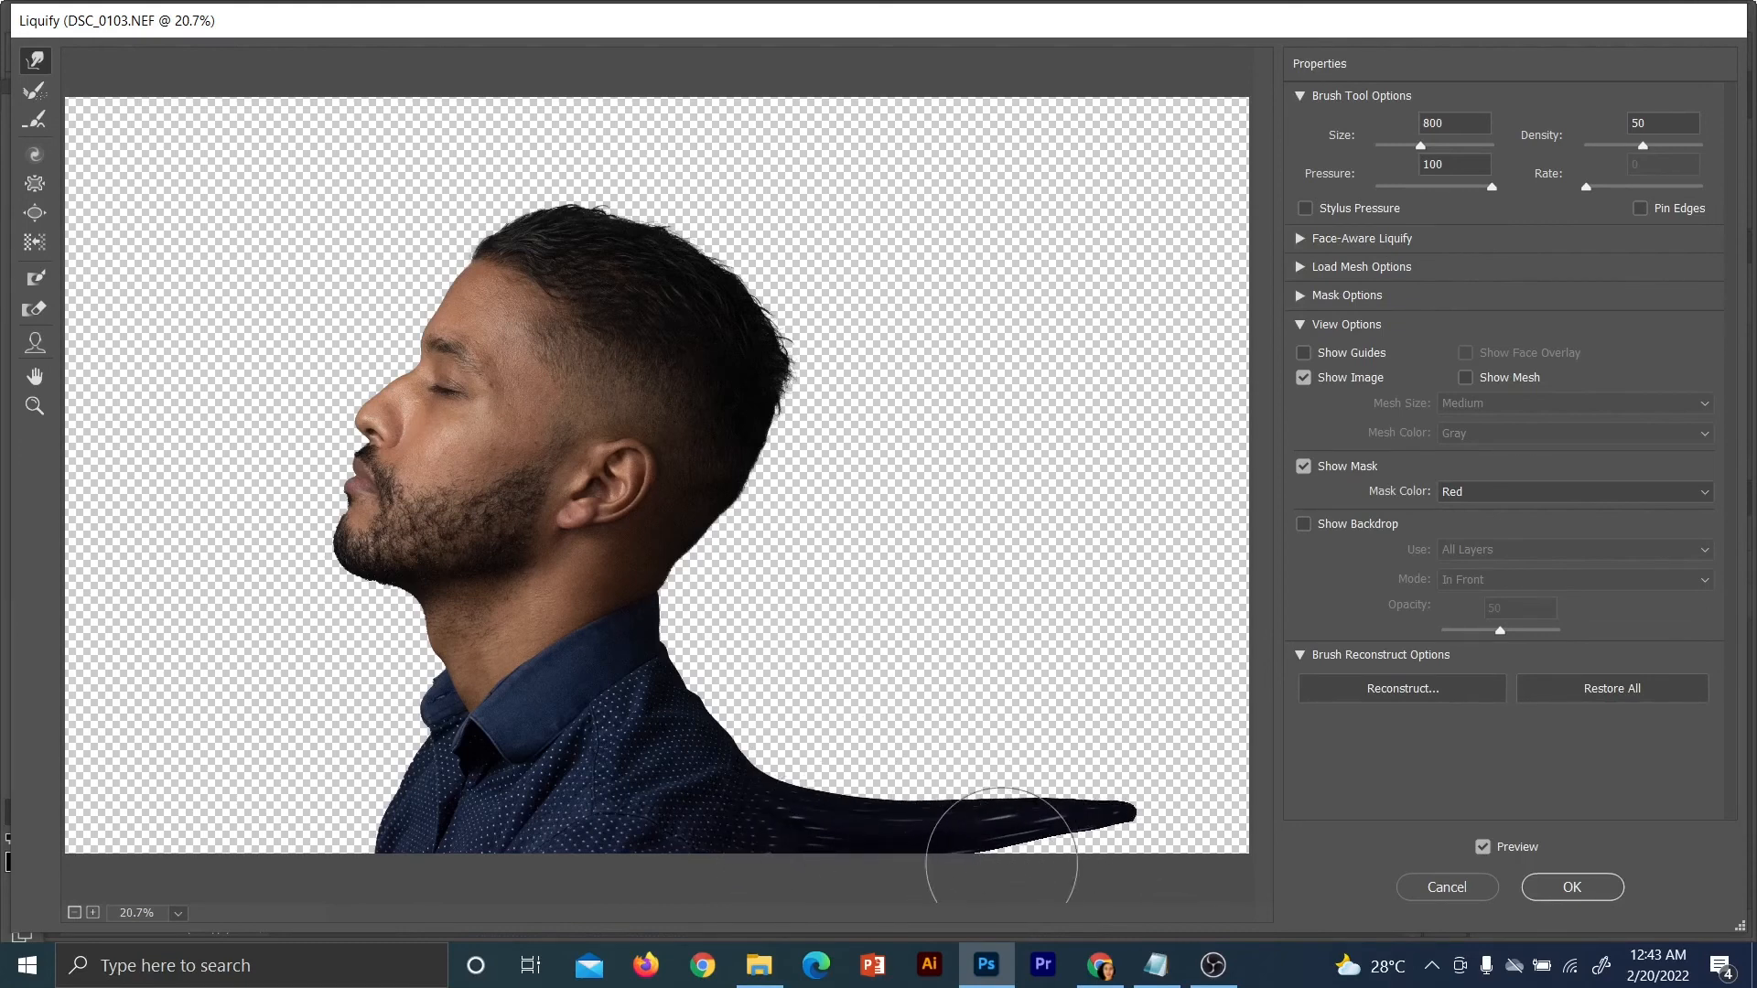
{"action": "mouse_move", "coordinate": [1055, 765]}
{"action": "left_mouse_down"}
{"action": "mouse_move", "coordinate": [1065, 830]}
{"action": "mouse_move", "coordinate": [1186, 842]}
{"action": "left_mouse_up"}
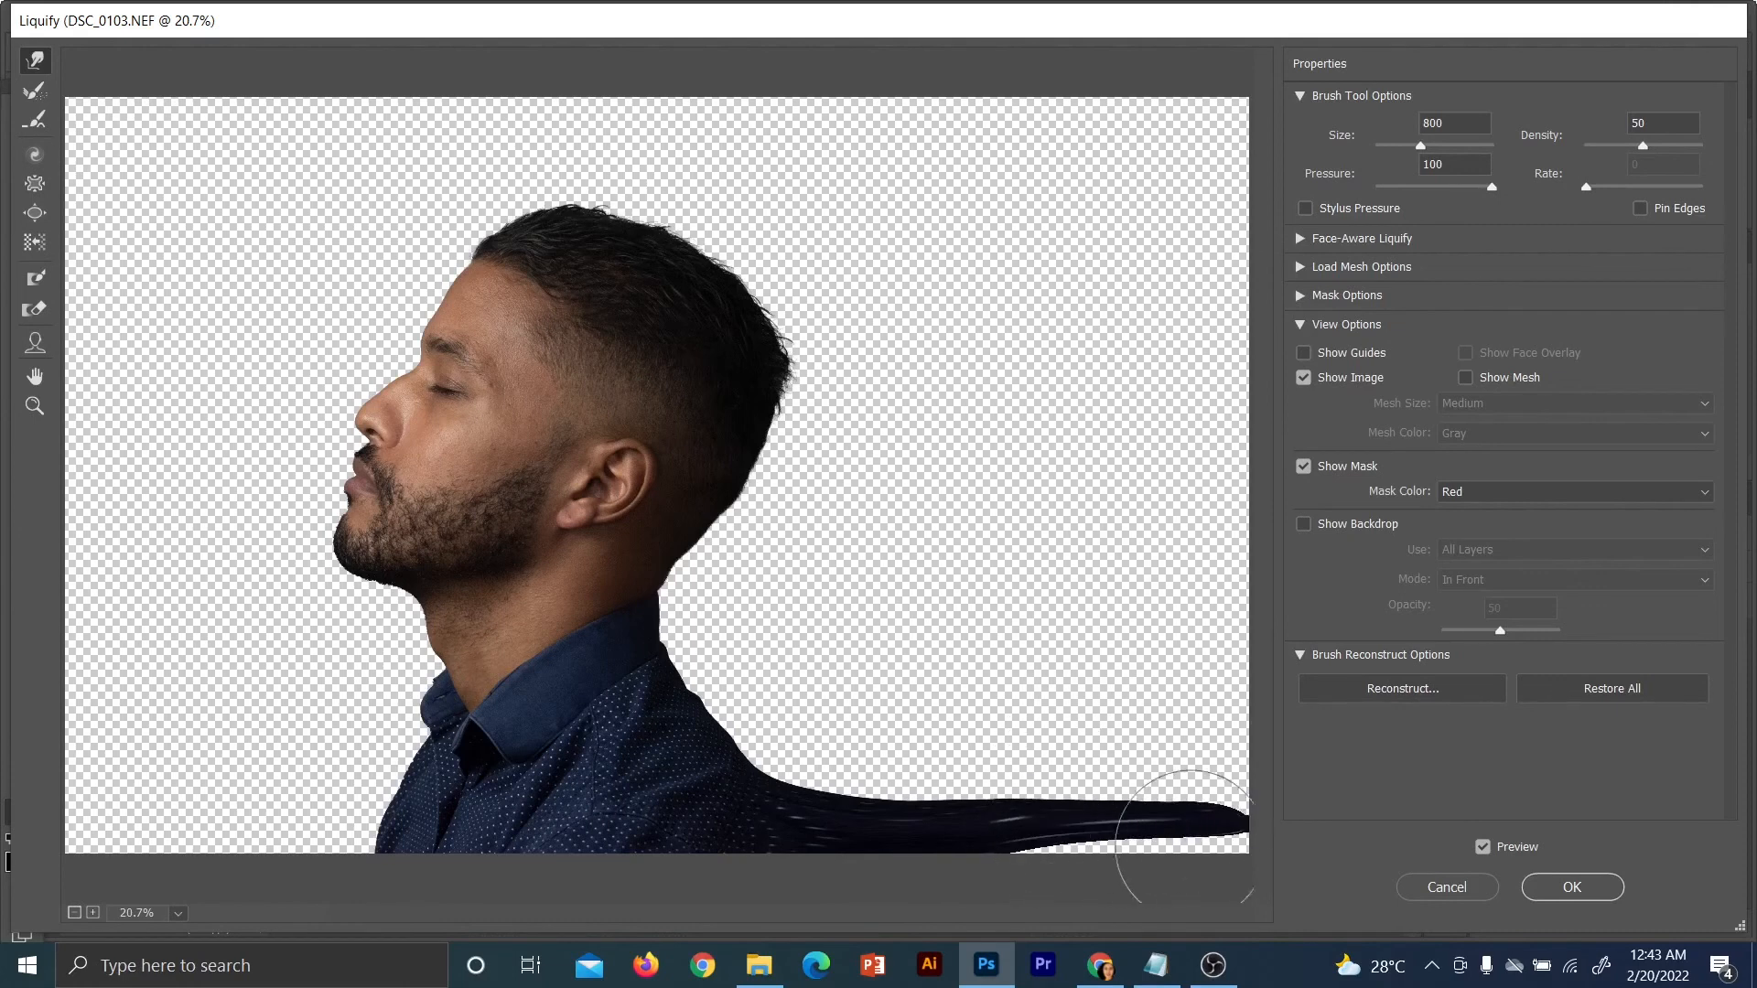
{"action": "mouse_move", "coordinate": [1053, 863]}
{"action": "left_mouse_down"}
{"action": "mouse_move", "coordinate": [1248, 852]}
{"action": "mouse_move", "coordinate": [1014, 871]}
{"action": "mouse_move", "coordinate": [1277, 869]}
{"action": "left_mouse_up"}
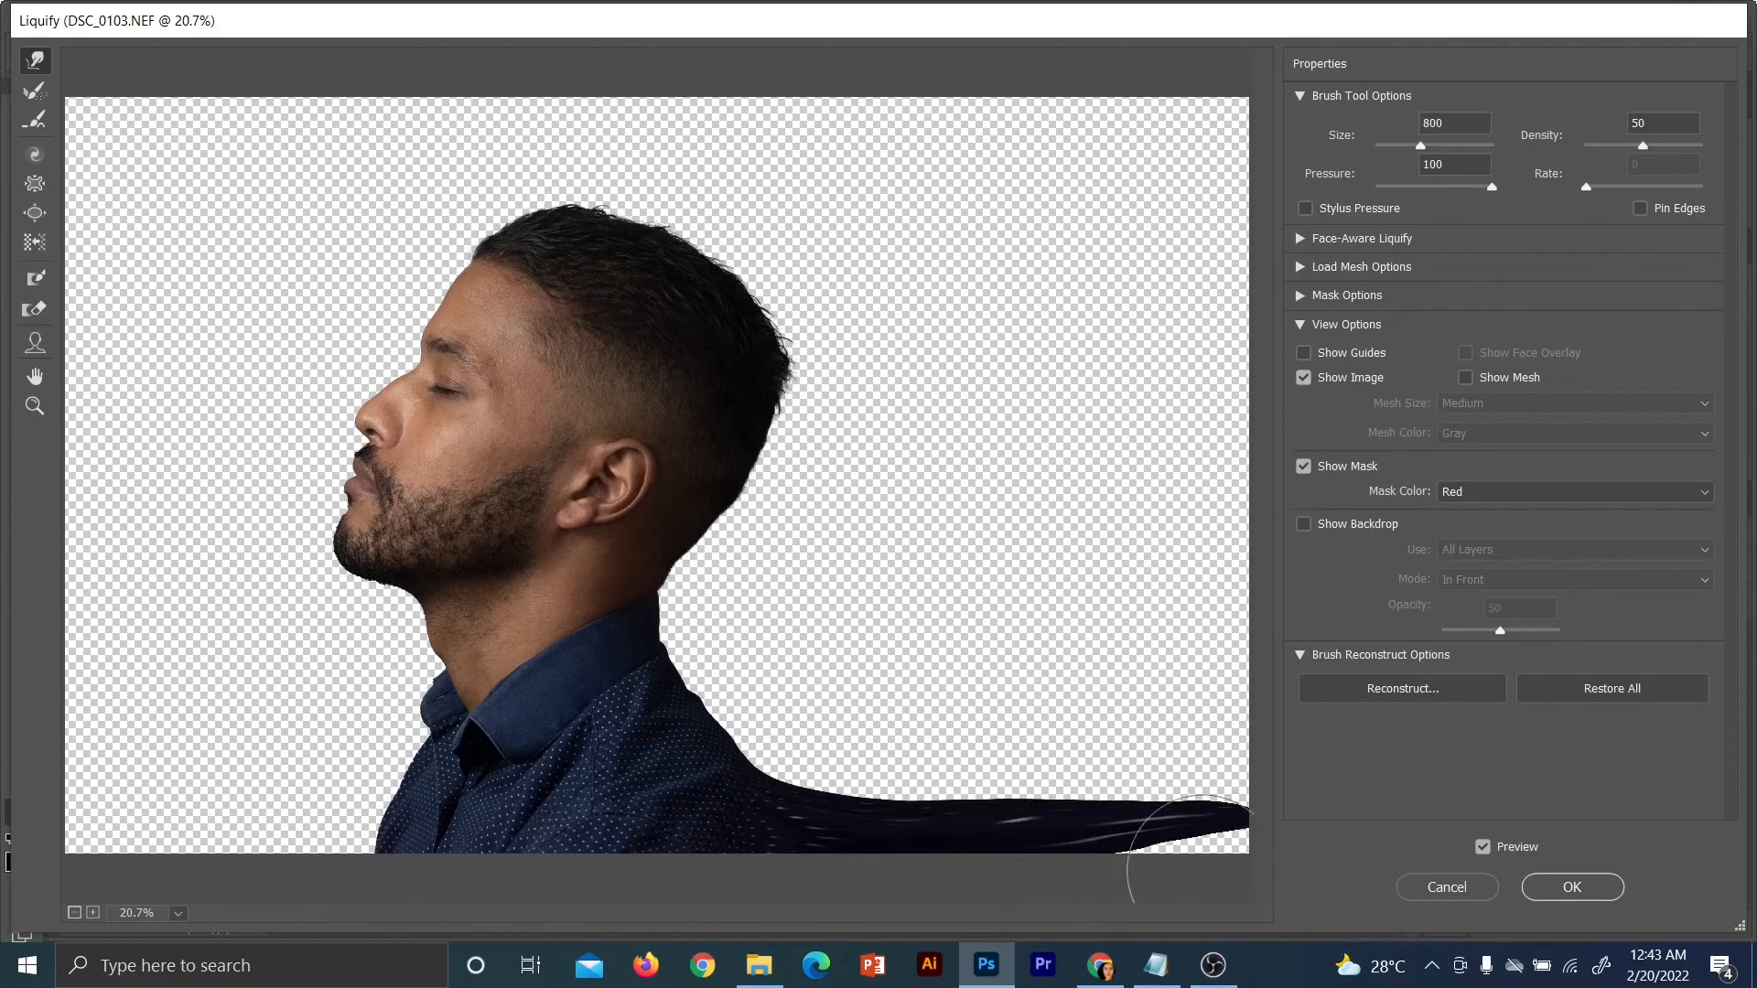
Smear the middle of the shirt's back out to the canvas's right edge, closing the gaps above the lowest streaks
{"action": "left_click_drag", "start_coordinate": [706, 726], "coordinate": [946, 716]}
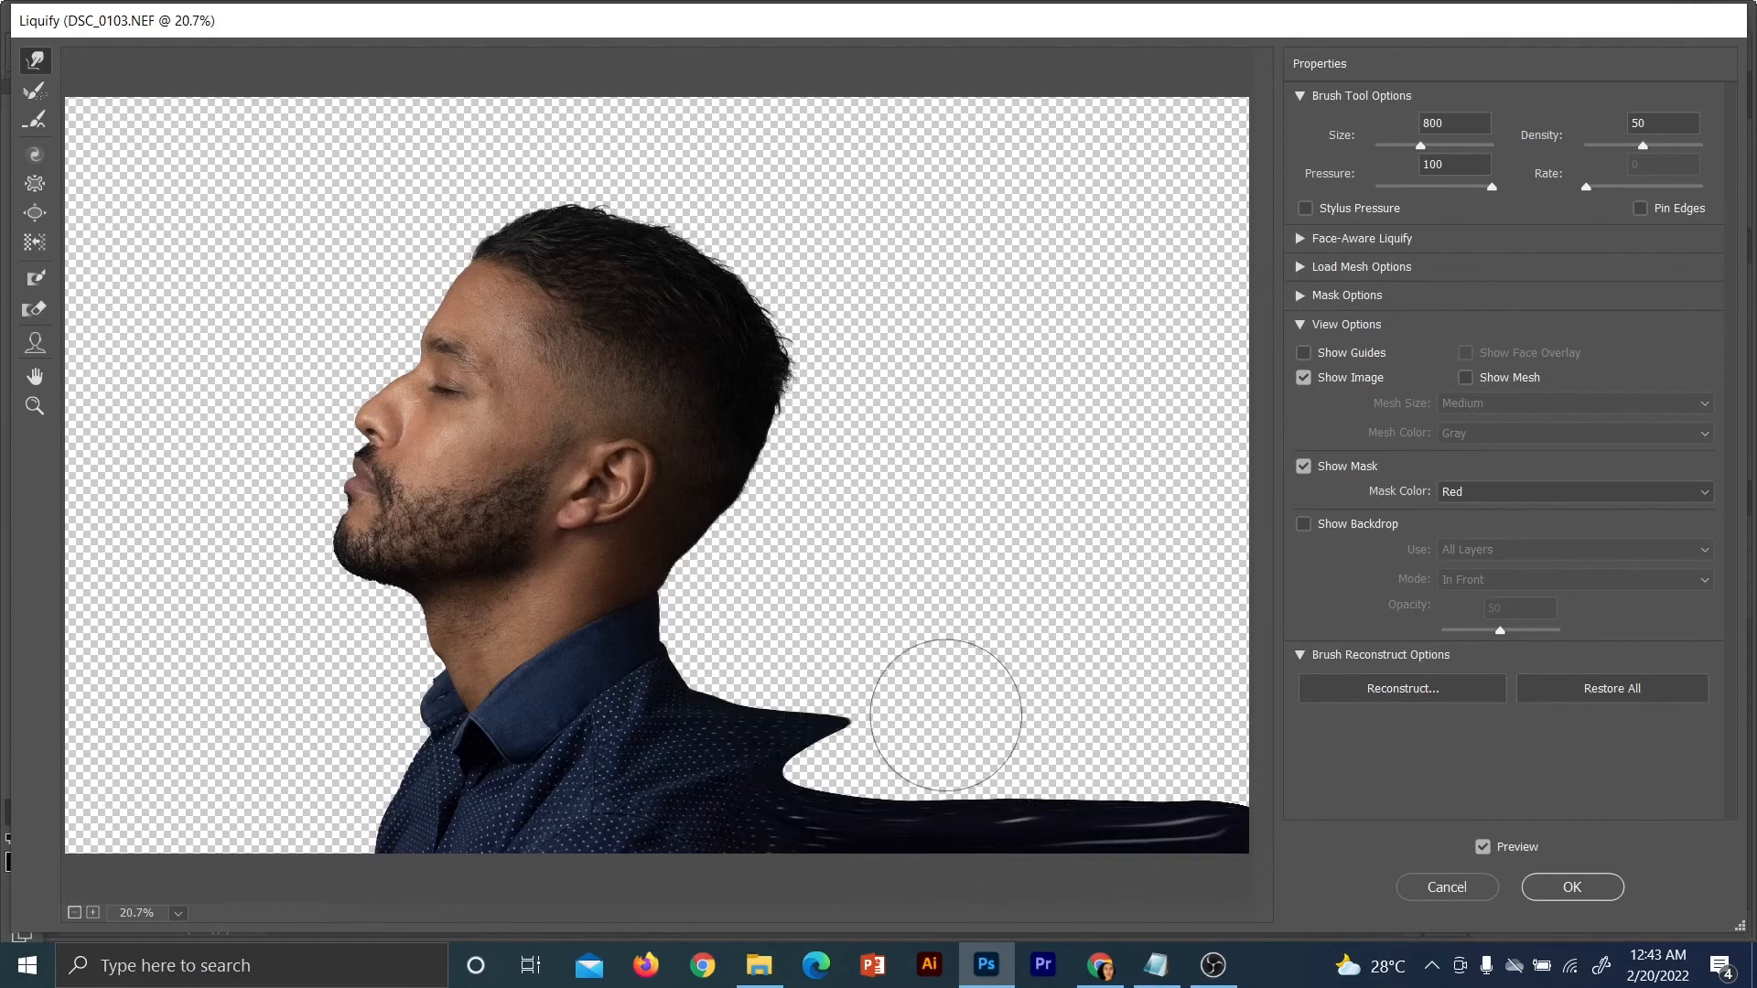
{"action": "left_click_drag", "start_coordinate": [805, 737], "coordinate": [1001, 726]}
{"action": "left_click_drag", "start_coordinate": [835, 730], "coordinate": [1024, 738]}
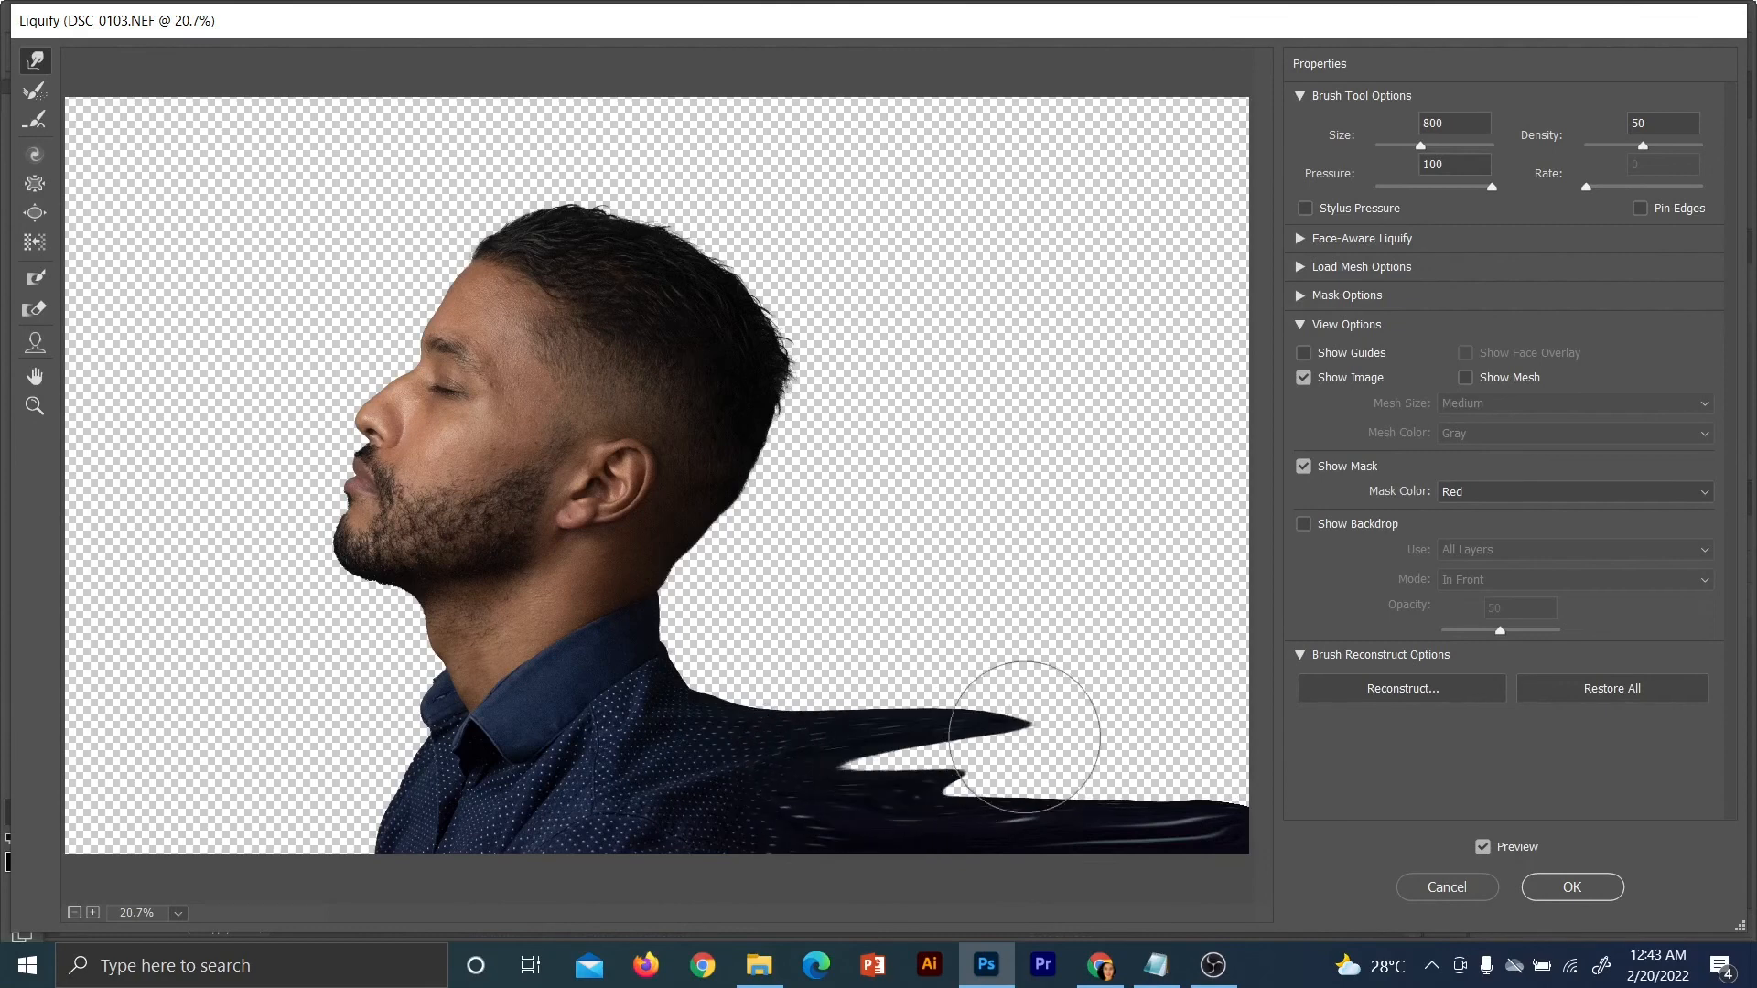
{"action": "left_click_drag", "start_coordinate": [868, 785], "coordinate": [1177, 733]}
{"action": "left_click_drag", "start_coordinate": [841, 750], "coordinate": [1080, 721]}
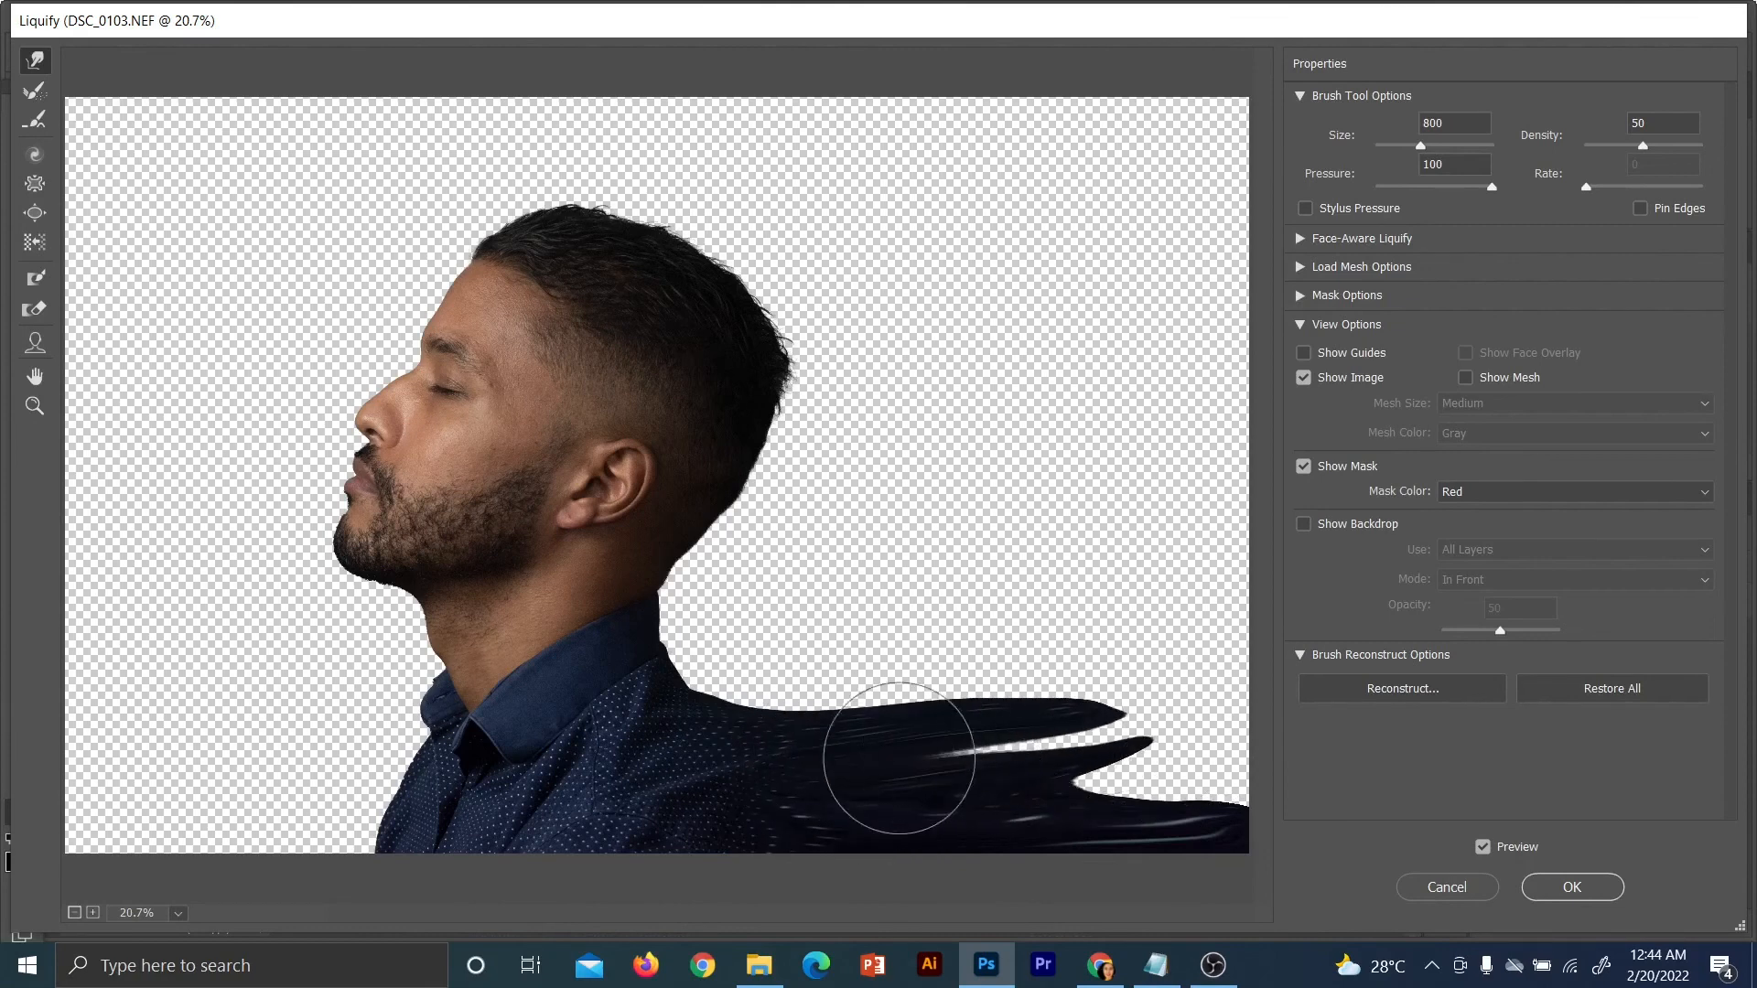
{"action": "left_click_drag", "start_coordinate": [899, 758], "coordinate": [1196, 706]}
{"action": "left_click_drag", "start_coordinate": [1000, 765], "coordinate": [1267, 779]}
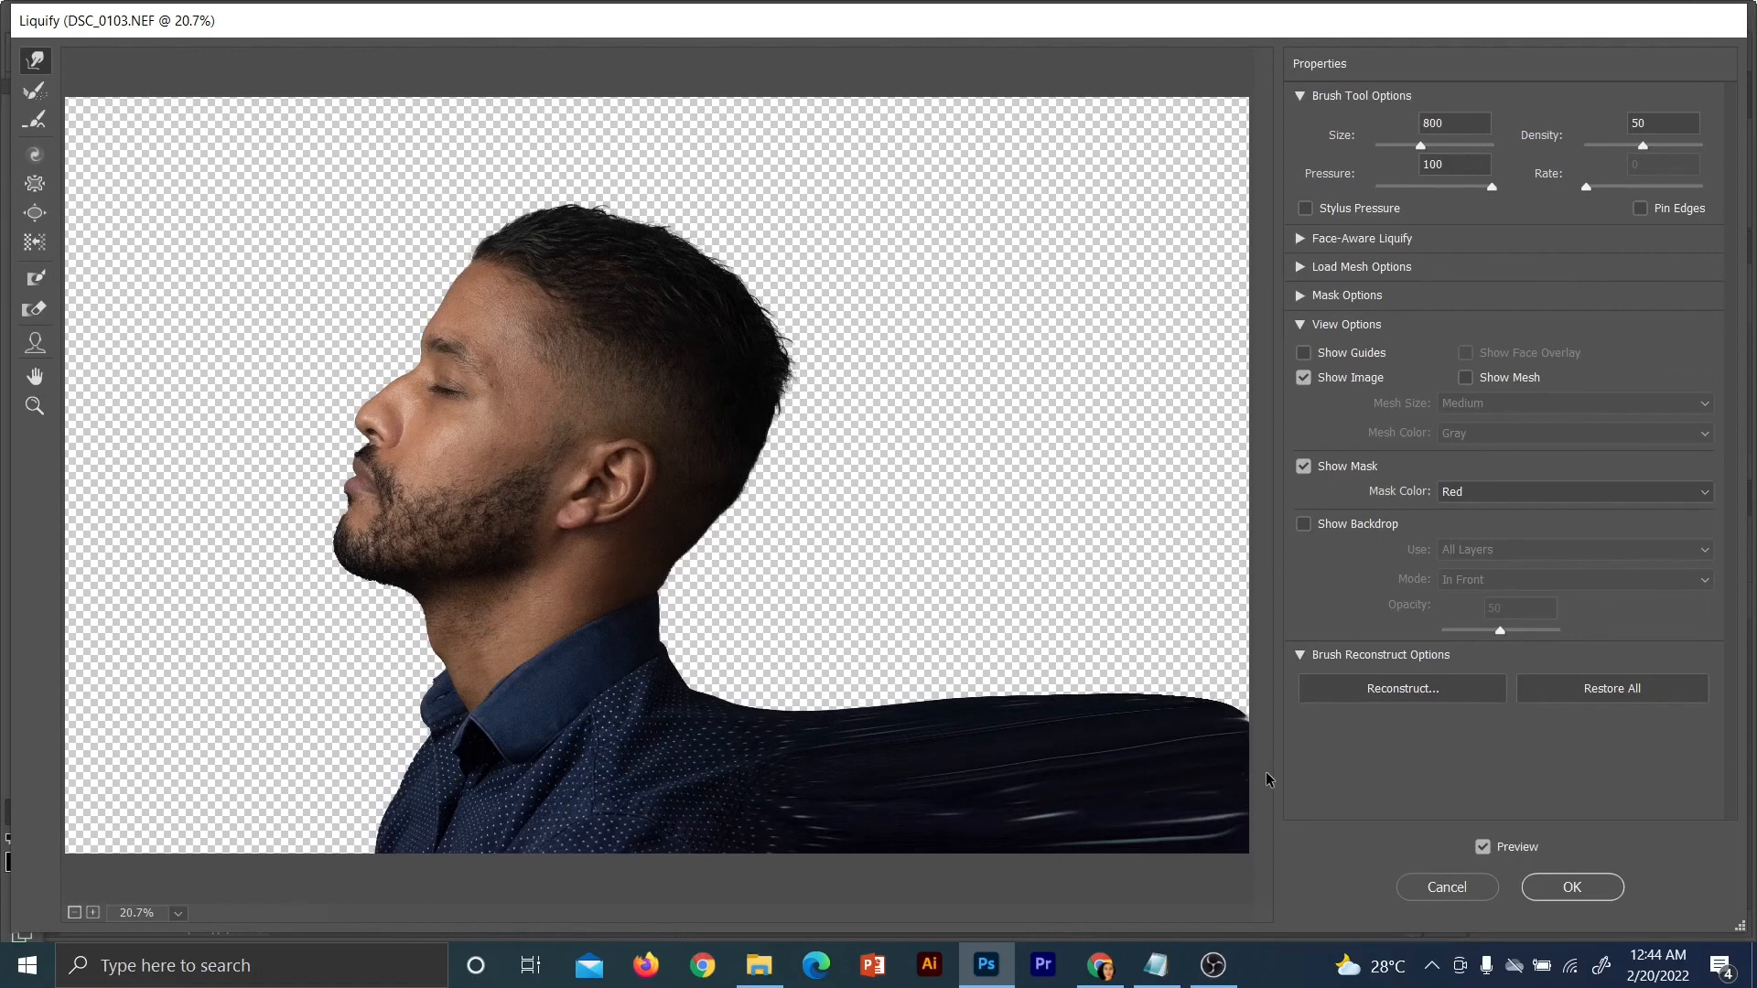
Smear the upper shoulder just below the collar out to the canvas's right edge, joining it to the stretched shirt
{"action": "mouse_move", "coordinate": [702, 643]}
{"action": "left_mouse_down"}
{"action": "mouse_move", "coordinate": [863, 608]}
{"action": "mouse_move", "coordinate": [884, 630]}
{"action": "left_mouse_up"}
{"action": "left_click_drag", "start_coordinate": [700, 651], "coordinate": [875, 658]}
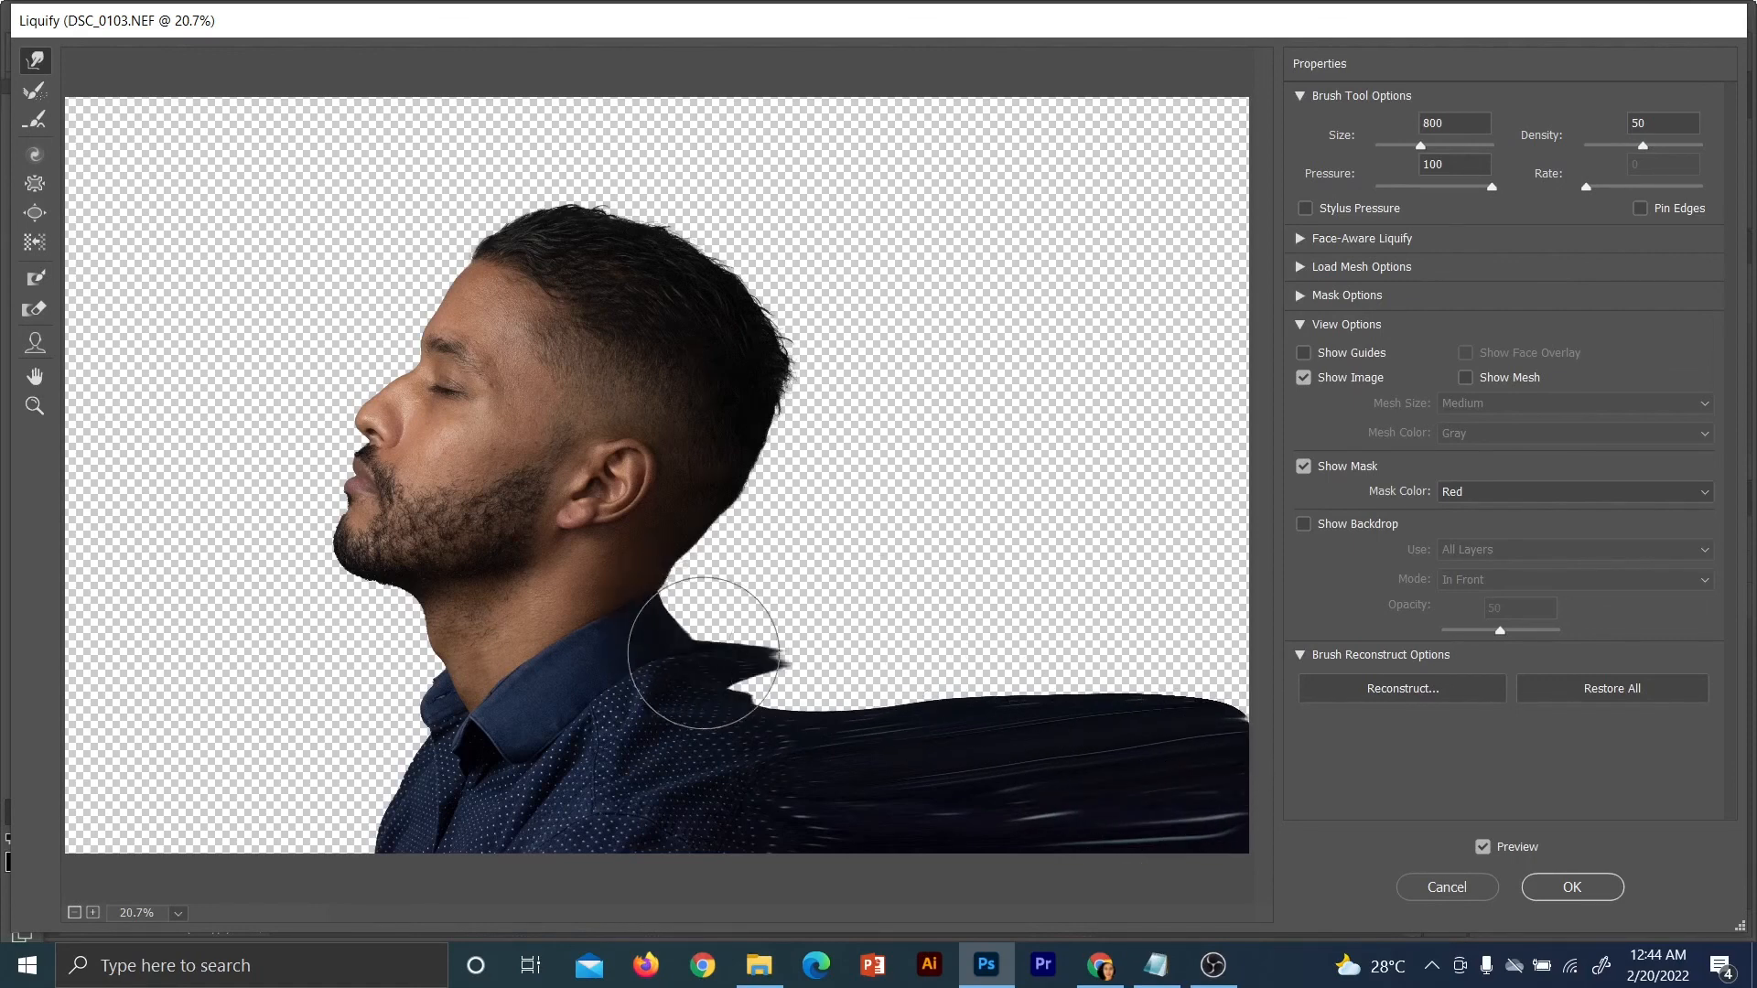
{"action": "left_click_drag", "start_coordinate": [703, 652], "coordinate": [1007, 645]}
{"action": "left_click_drag", "start_coordinate": [806, 696], "coordinate": [1067, 639]}
{"action": "left_click_drag", "start_coordinate": [804, 686], "coordinate": [1071, 654]}
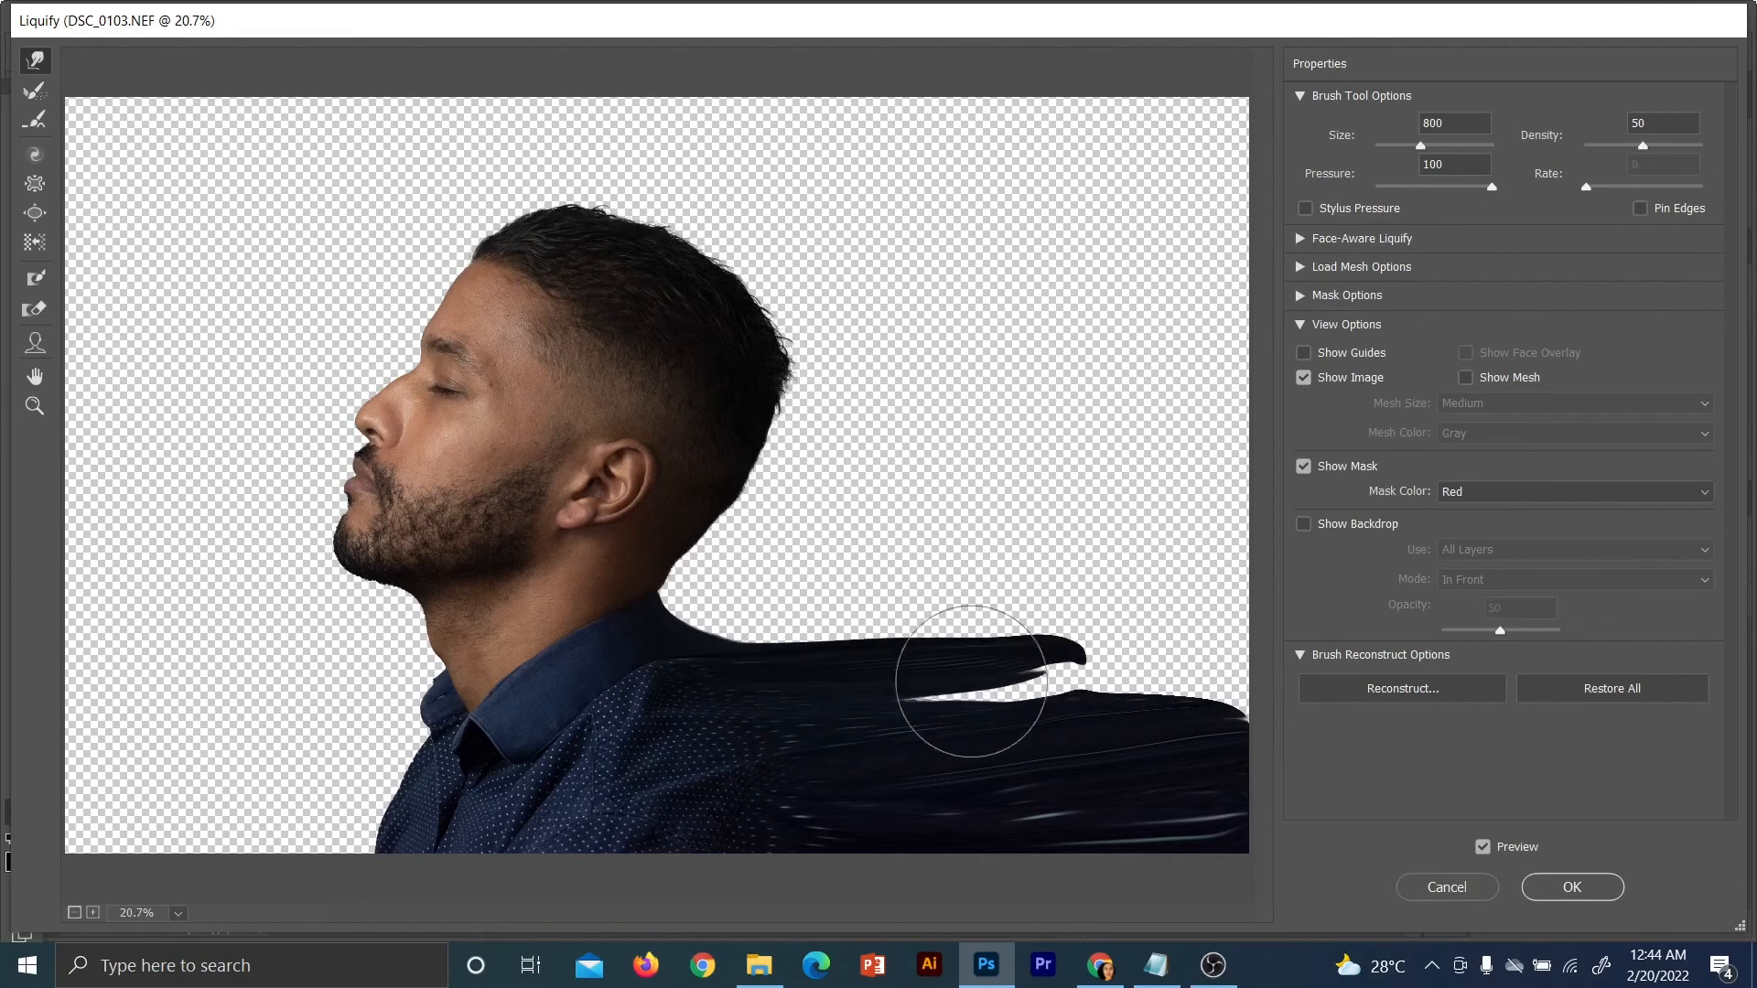
{"action": "left_click_drag", "start_coordinate": [971, 682], "coordinate": [1129, 647]}
{"action": "mouse_move", "coordinate": [1016, 675]}
{"action": "left_mouse_down"}
{"action": "mouse_move", "coordinate": [1189, 640]}
{"action": "mouse_move", "coordinate": [1175, 669]}
{"action": "mouse_move", "coordinate": [1272, 667]}
{"action": "left_mouse_up"}
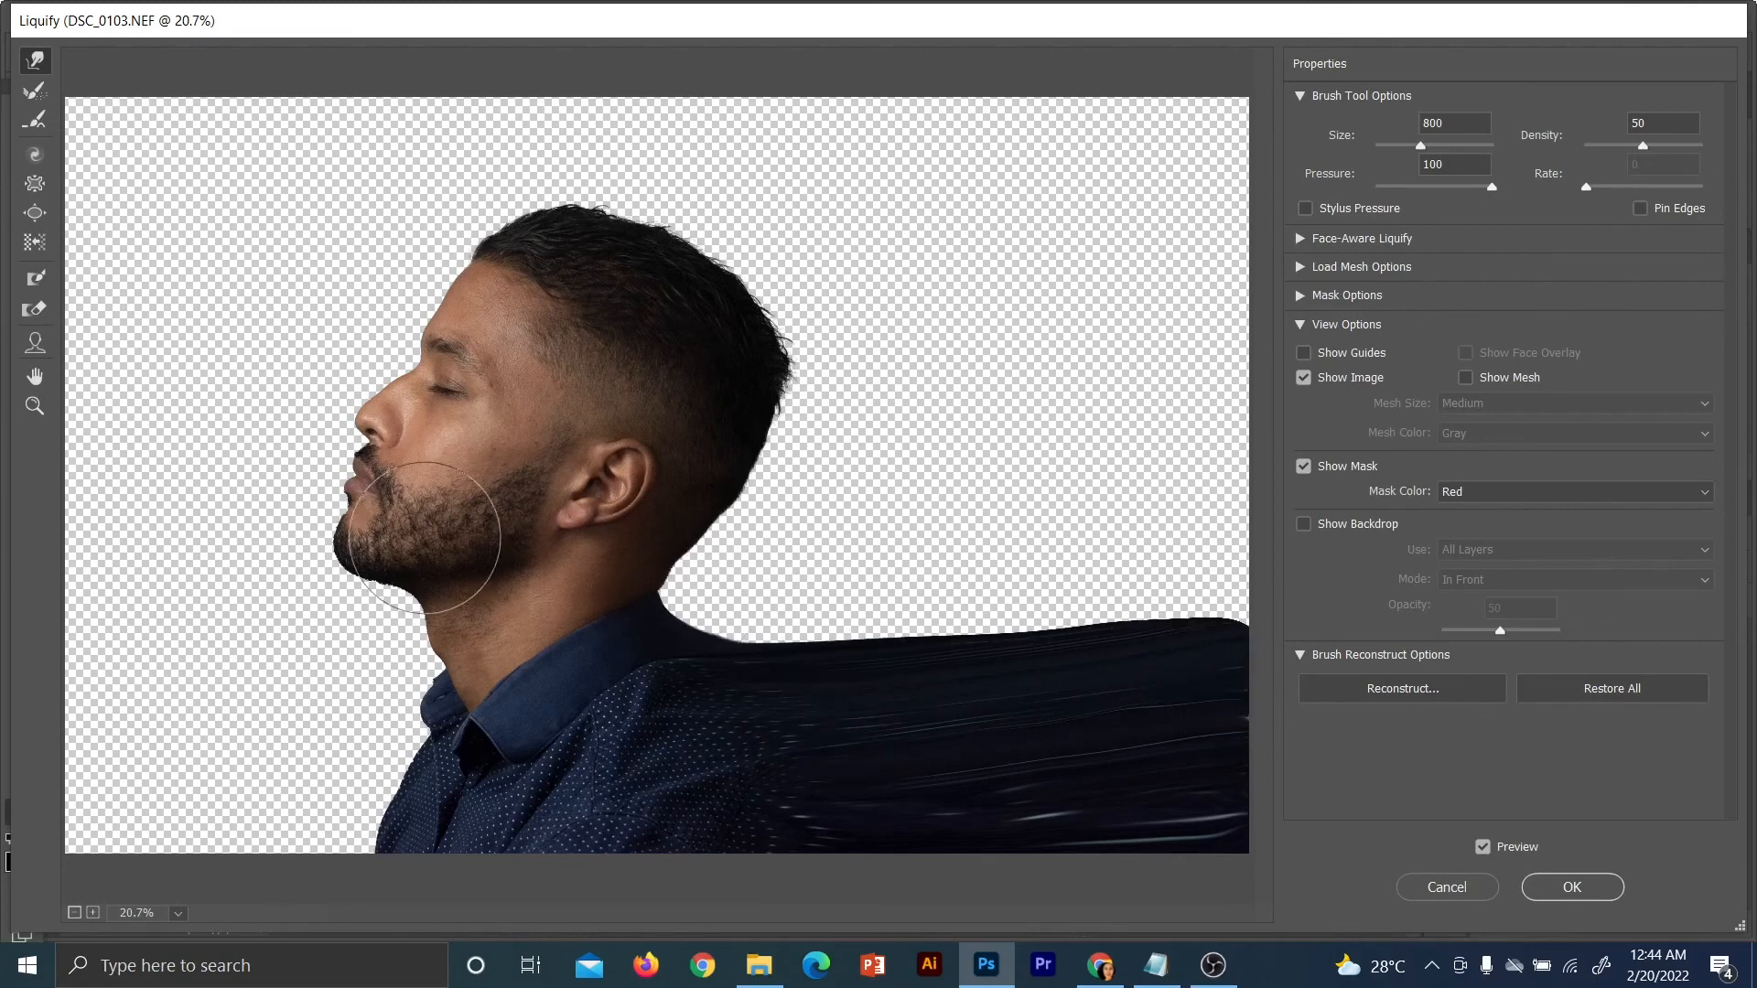
Smear the nape of the neck and back of the collar toward the canvas's right edge, narrowing the gap above the shirt streaks
{"action": "mouse_move", "coordinate": [646, 588]}
{"action": "left_mouse_down"}
{"action": "mouse_move", "coordinate": [887, 578]}
{"action": "mouse_move", "coordinate": [857, 610]}
{"action": "mouse_move", "coordinate": [1057, 580]}
{"action": "left_mouse_up"}
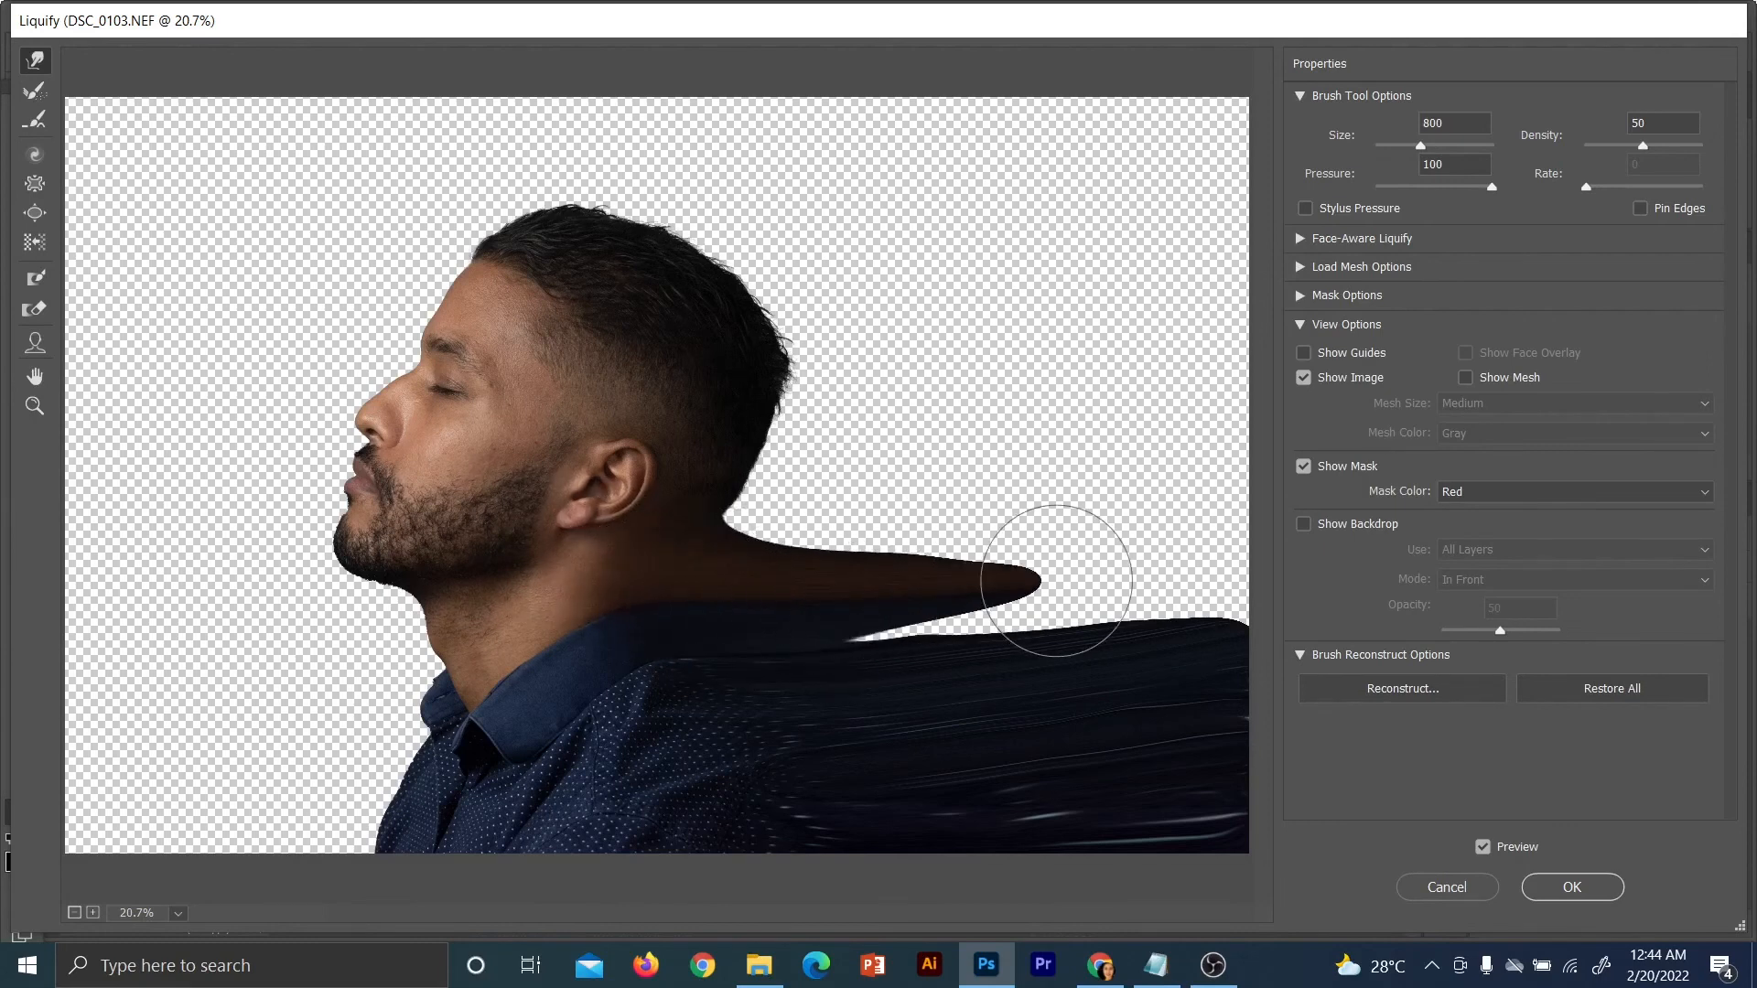
{"action": "left_click_drag", "start_coordinate": [863, 623], "coordinate": [1154, 597]}
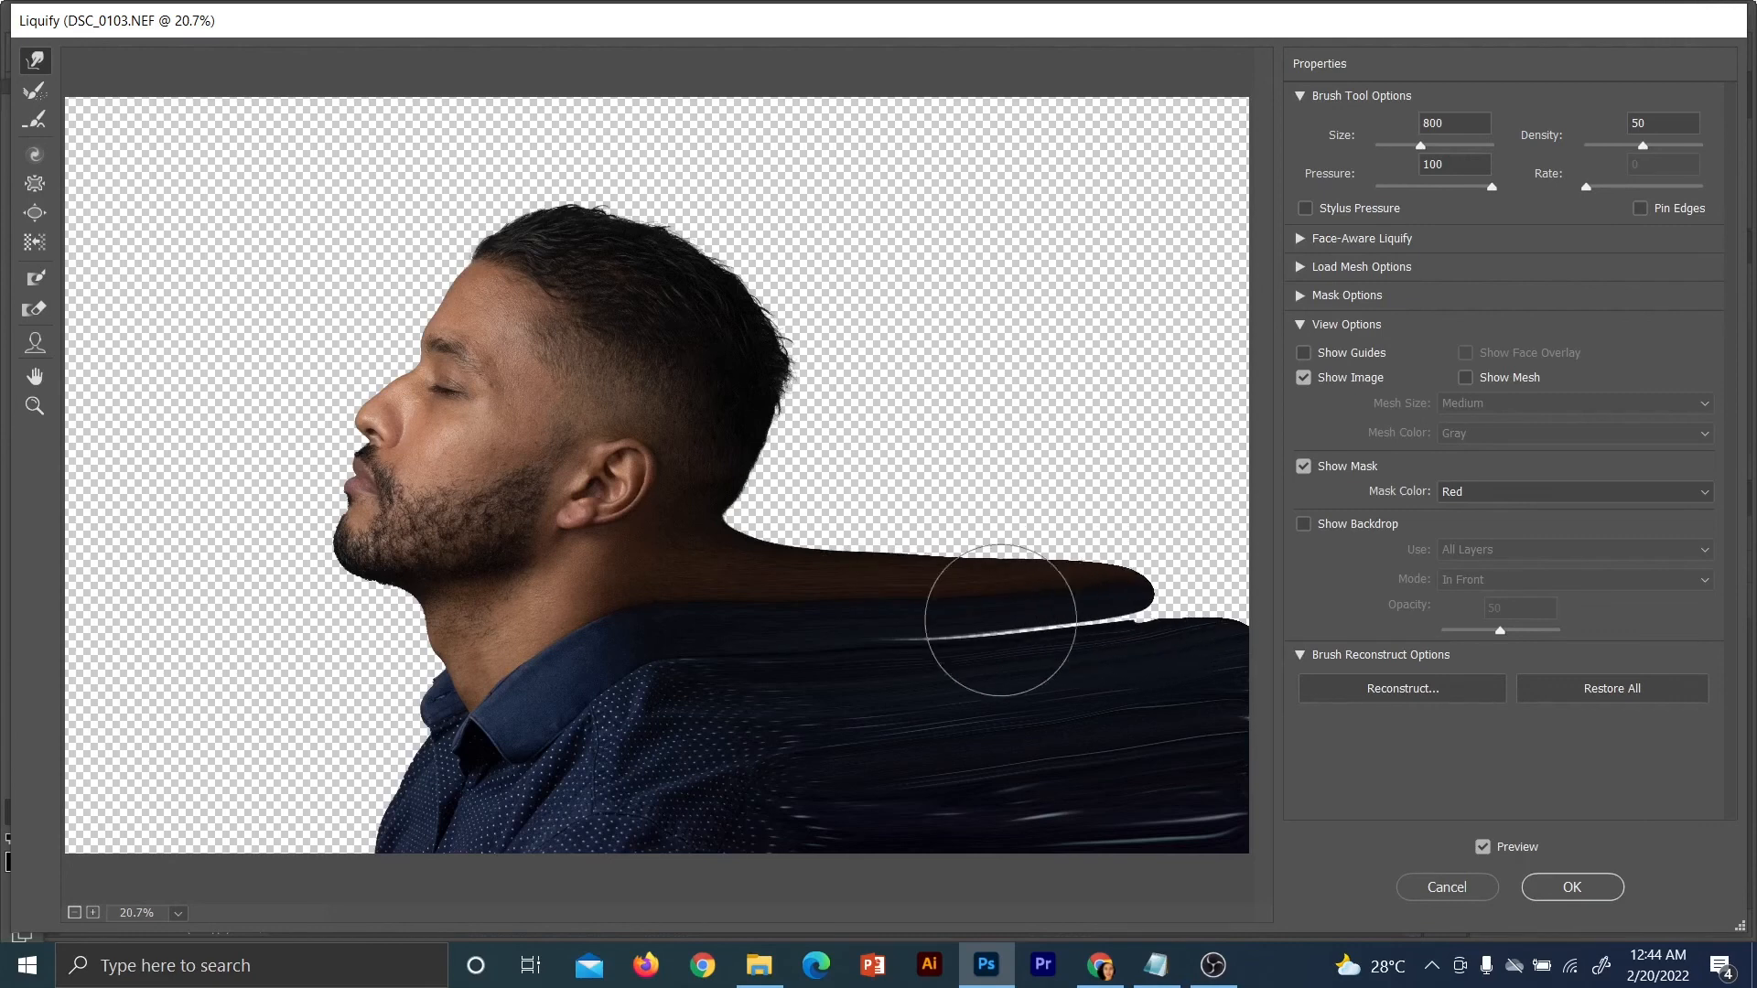
{"action": "left_click_drag", "start_coordinate": [1000, 619], "coordinate": [1169, 595]}
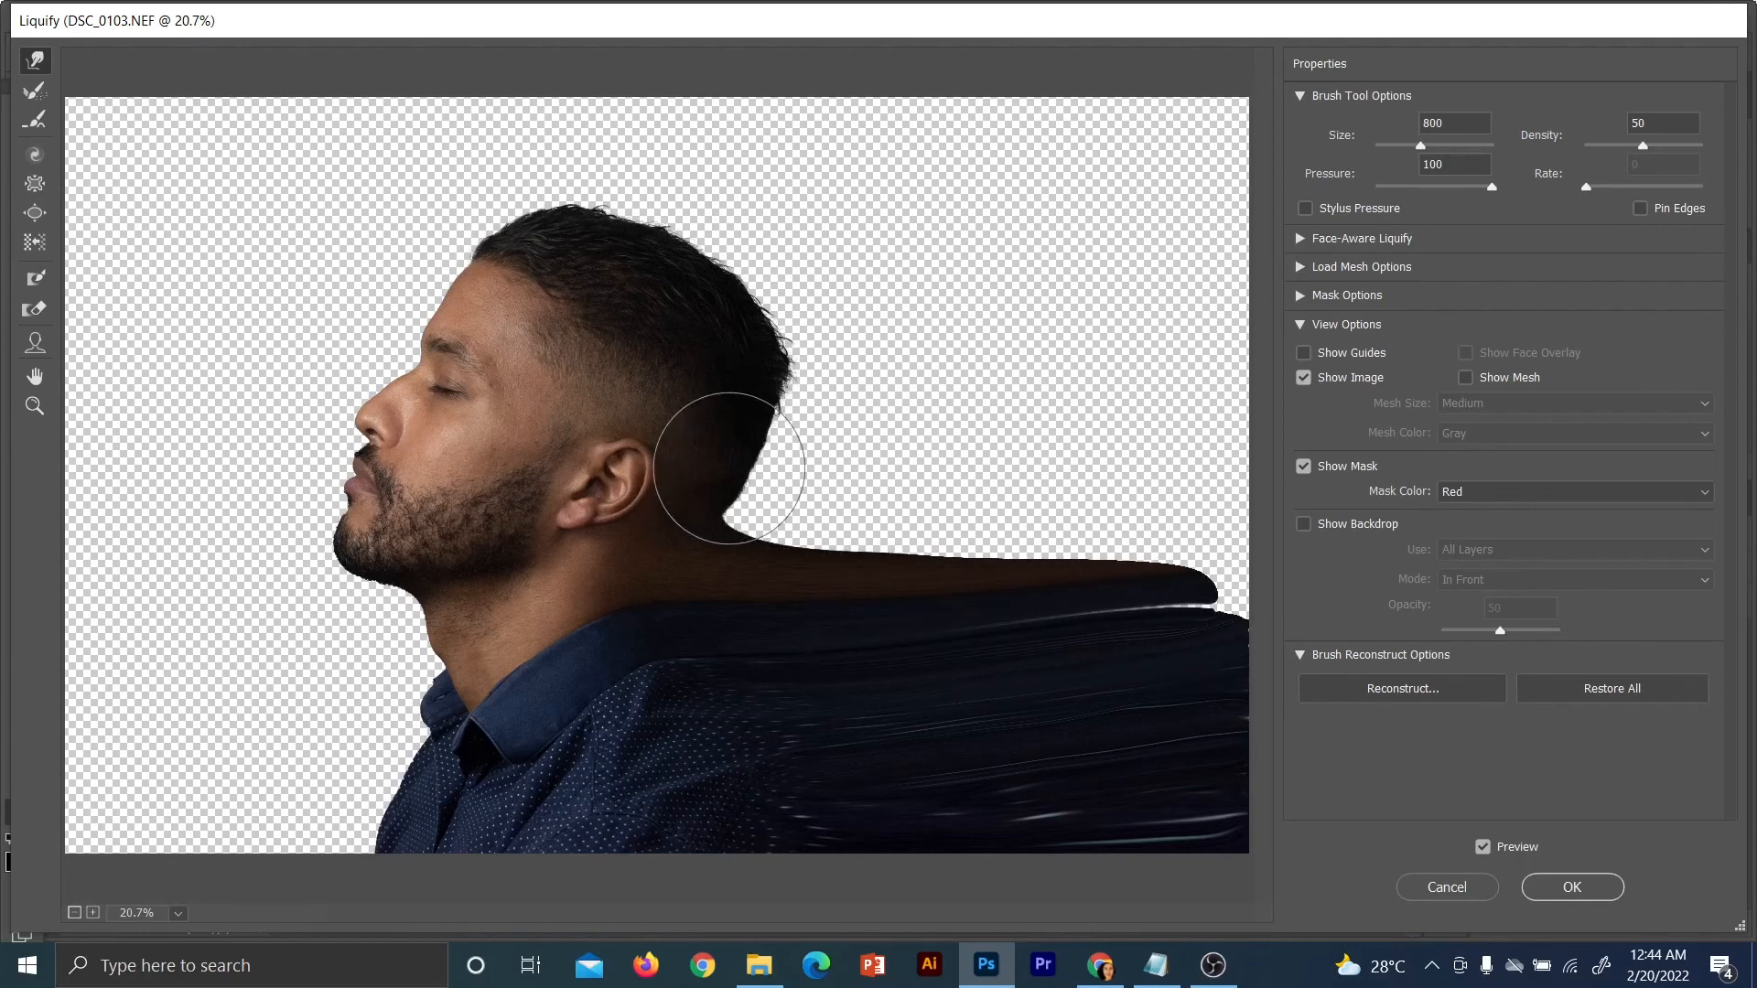
Smear the lower back of the head above the nape toward the canvas's right edge, merging it with the neck streaks
{"action": "mouse_move", "coordinate": [729, 468]}
{"action": "left_mouse_down"}
{"action": "mouse_move", "coordinate": [1013, 436]}
{"action": "mouse_move", "coordinate": [980, 463]}
{"action": "left_mouse_up"}
{"action": "left_click_drag", "start_coordinate": [772, 510], "coordinate": [1072, 483]}
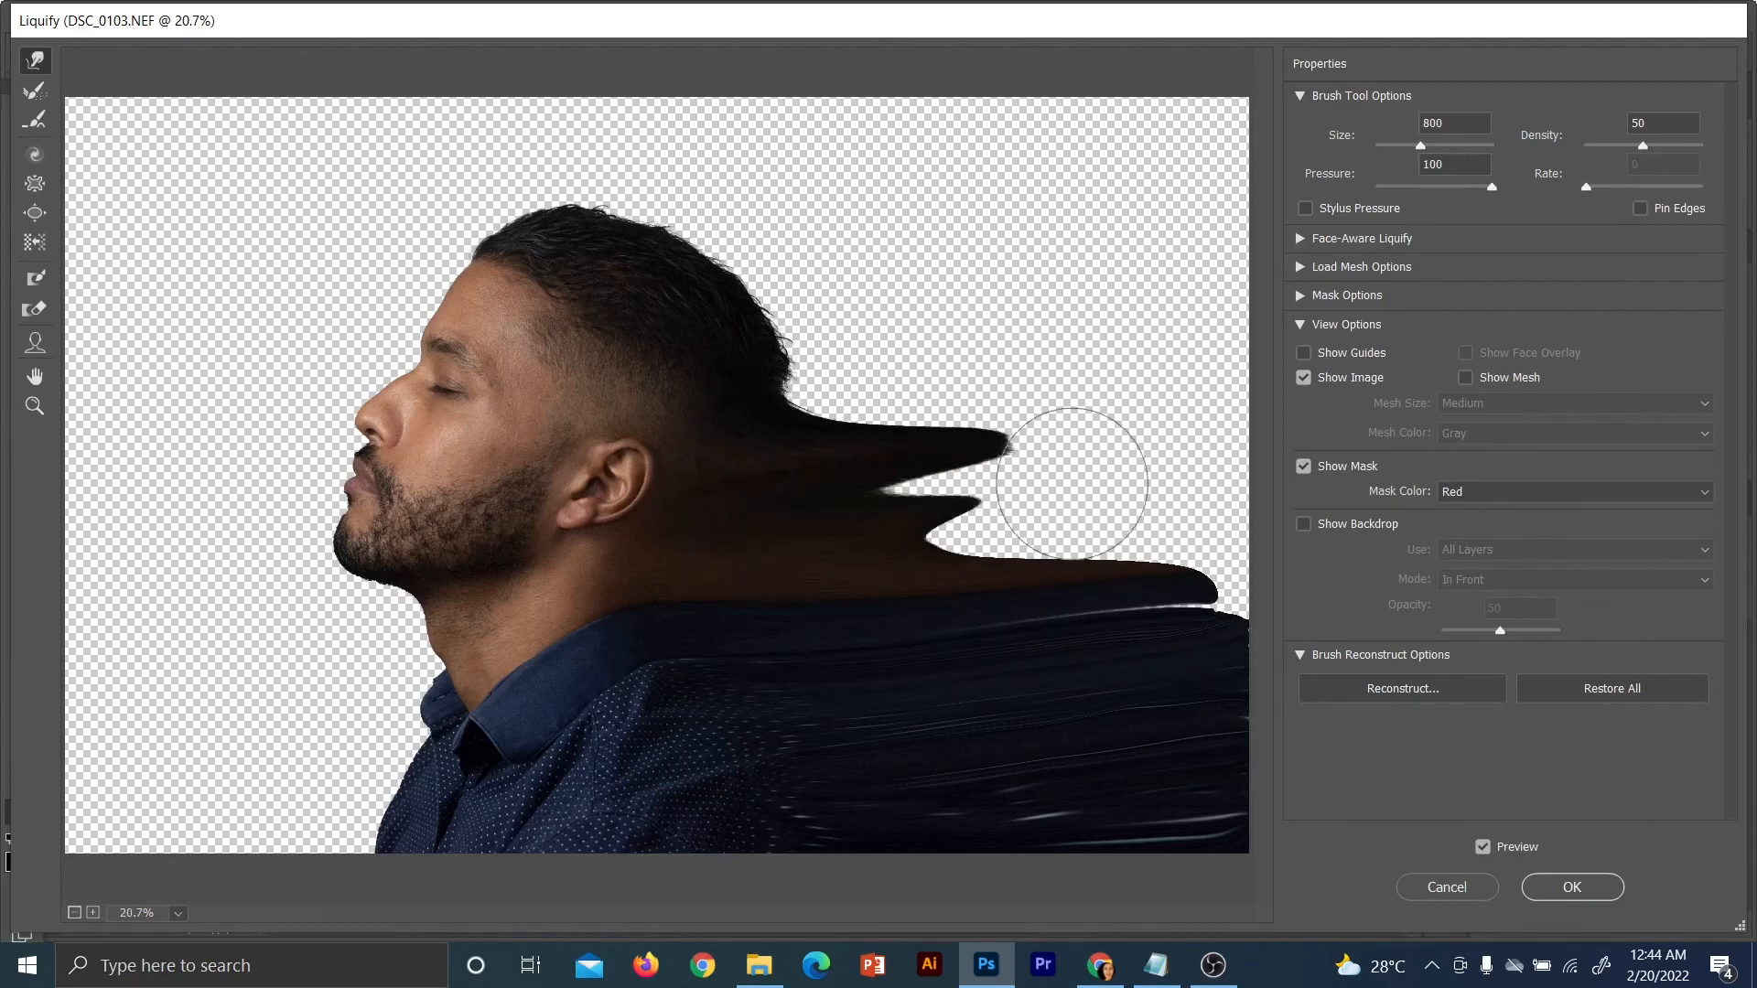
{"action": "mouse_move", "coordinate": [895, 515]}
{"action": "left_mouse_down"}
{"action": "mouse_move", "coordinate": [1144, 484]}
{"action": "mouse_move", "coordinate": [1058, 474]}
{"action": "mouse_move", "coordinate": [1114, 468]}
{"action": "mouse_move", "coordinate": [1127, 494]}
{"action": "left_mouse_up"}
{"action": "left_click_drag", "start_coordinate": [974, 539], "coordinate": [1148, 521]}
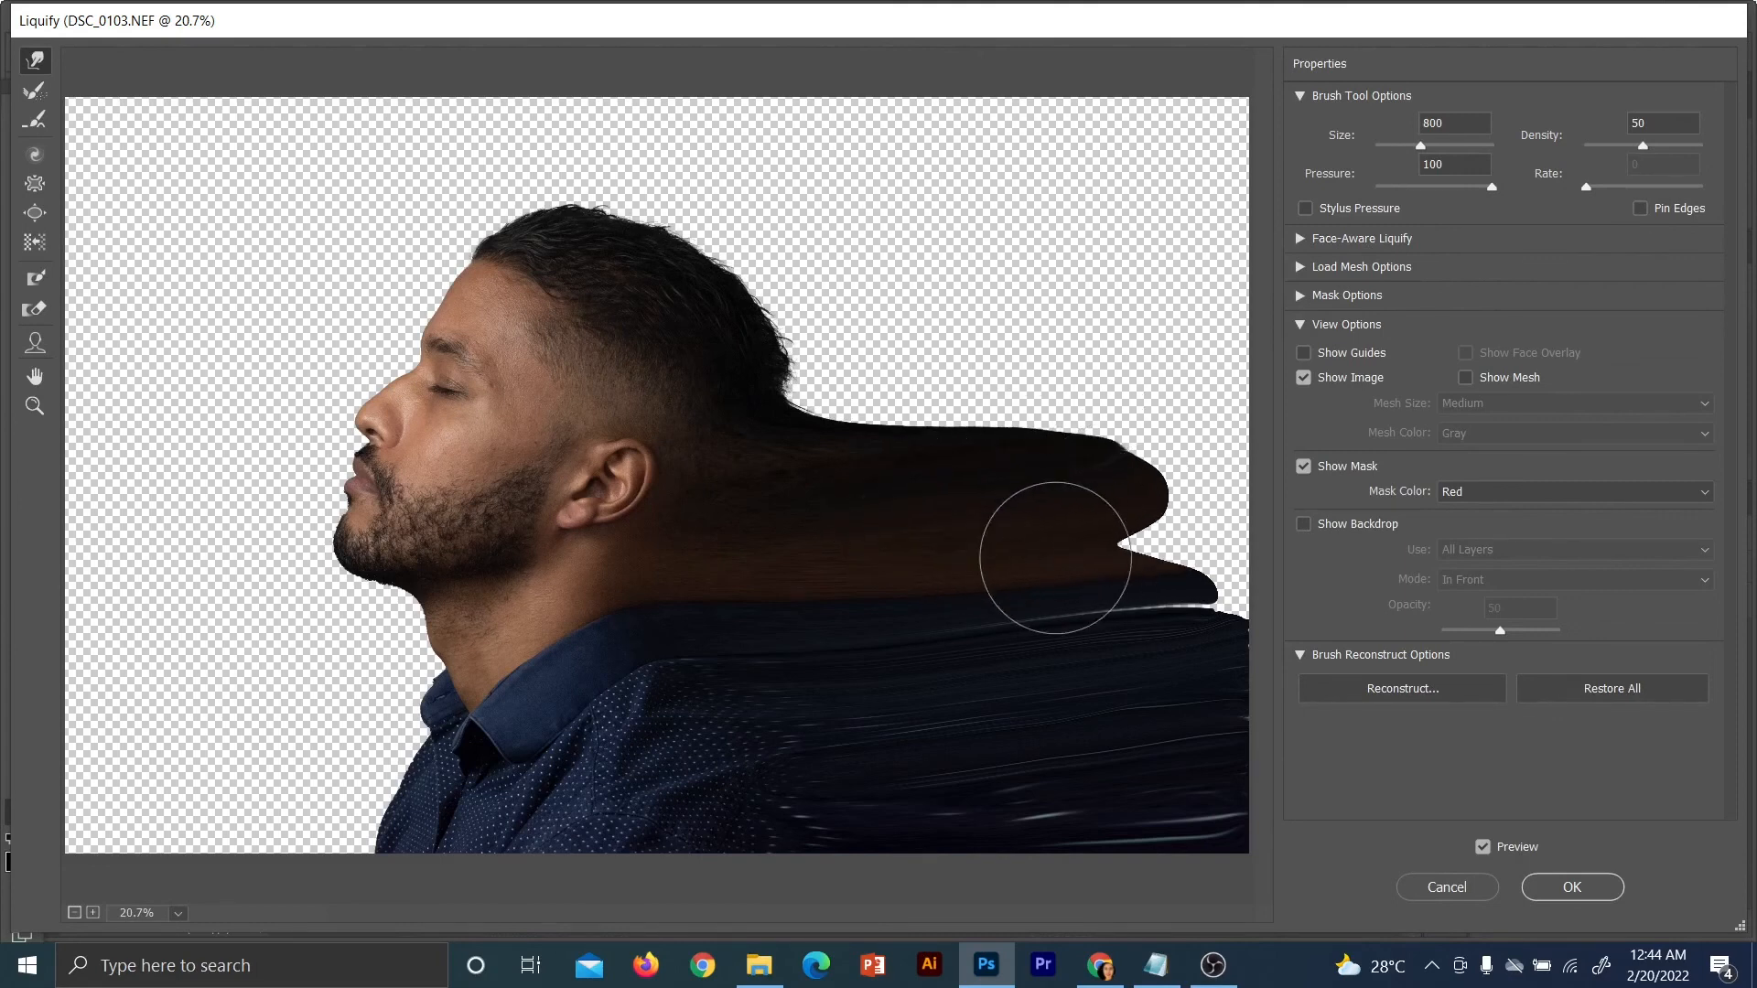
{"action": "left_click_drag", "start_coordinate": [1055, 559], "coordinate": [1196, 530]}
Smear the middle of the back of the head out toward the canvas's right edge, filling the gap above the lower head streaks
{"action": "left_click_drag", "start_coordinate": [726, 345], "coordinate": [969, 327]}
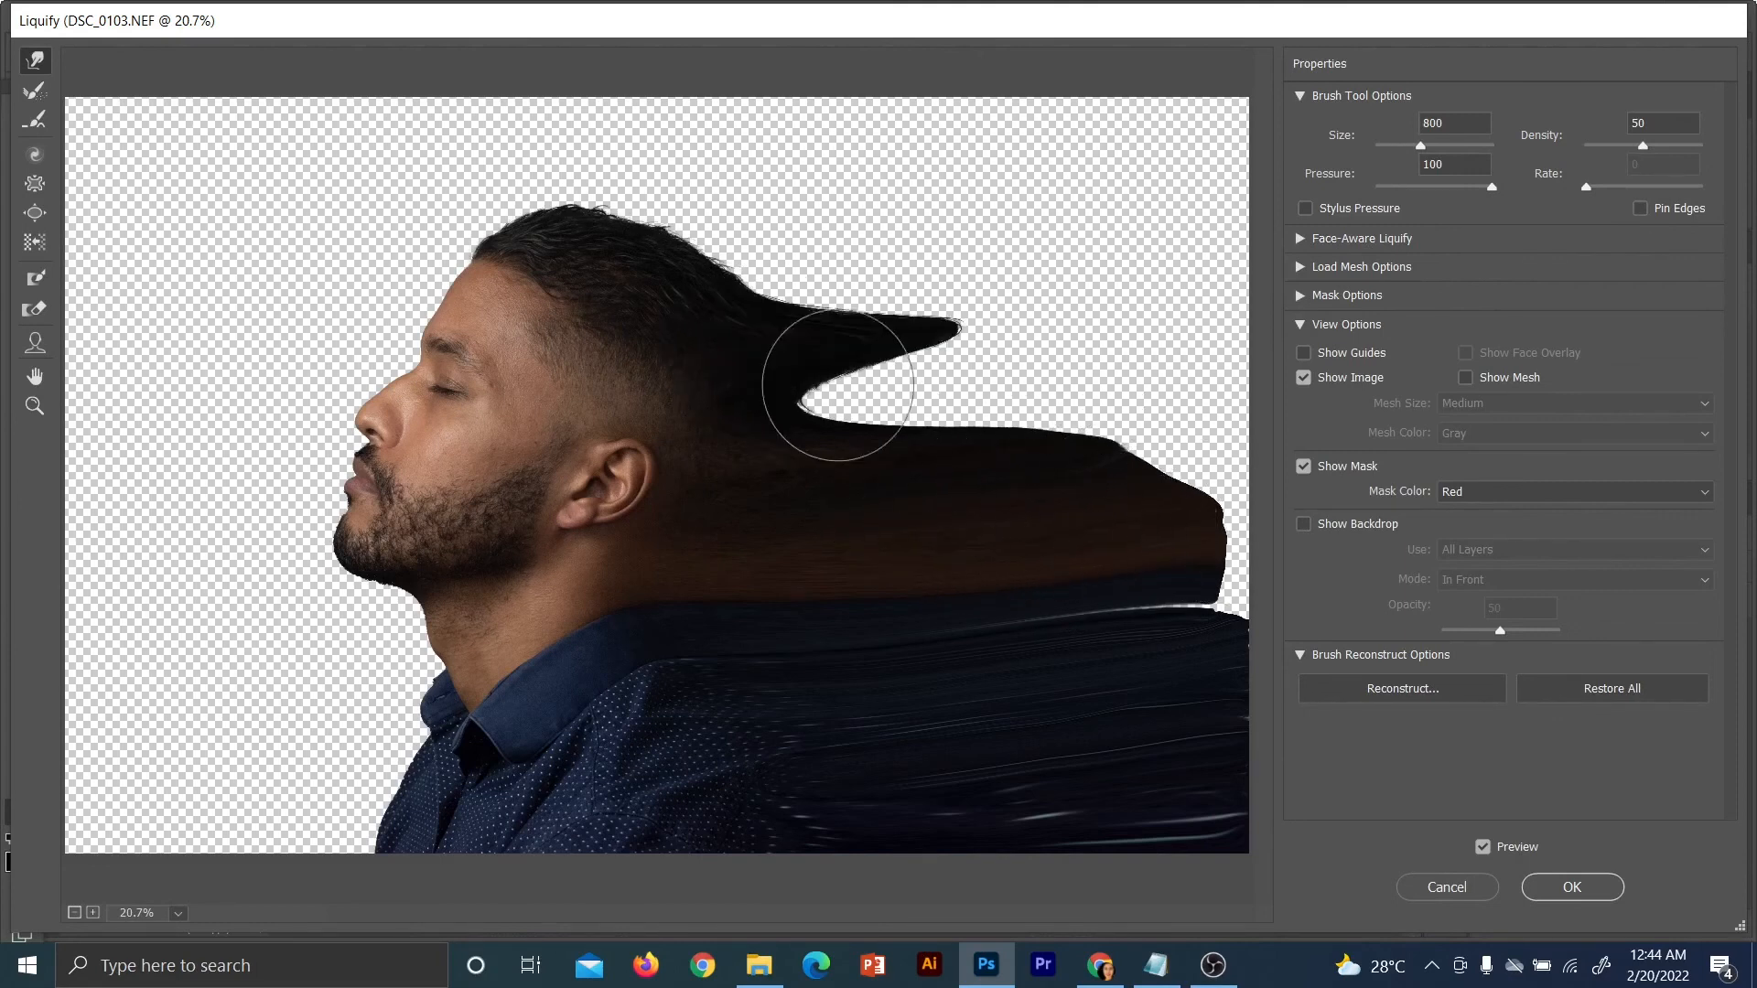
{"action": "left_click_drag", "start_coordinate": [837, 384], "coordinate": [1007, 344]}
{"action": "mouse_move", "coordinate": [843, 384]}
{"action": "left_mouse_down"}
{"action": "mouse_move", "coordinate": [1021, 351]}
{"action": "mouse_move", "coordinate": [987, 367]}
{"action": "mouse_move", "coordinate": [1060, 375]}
{"action": "left_mouse_up"}
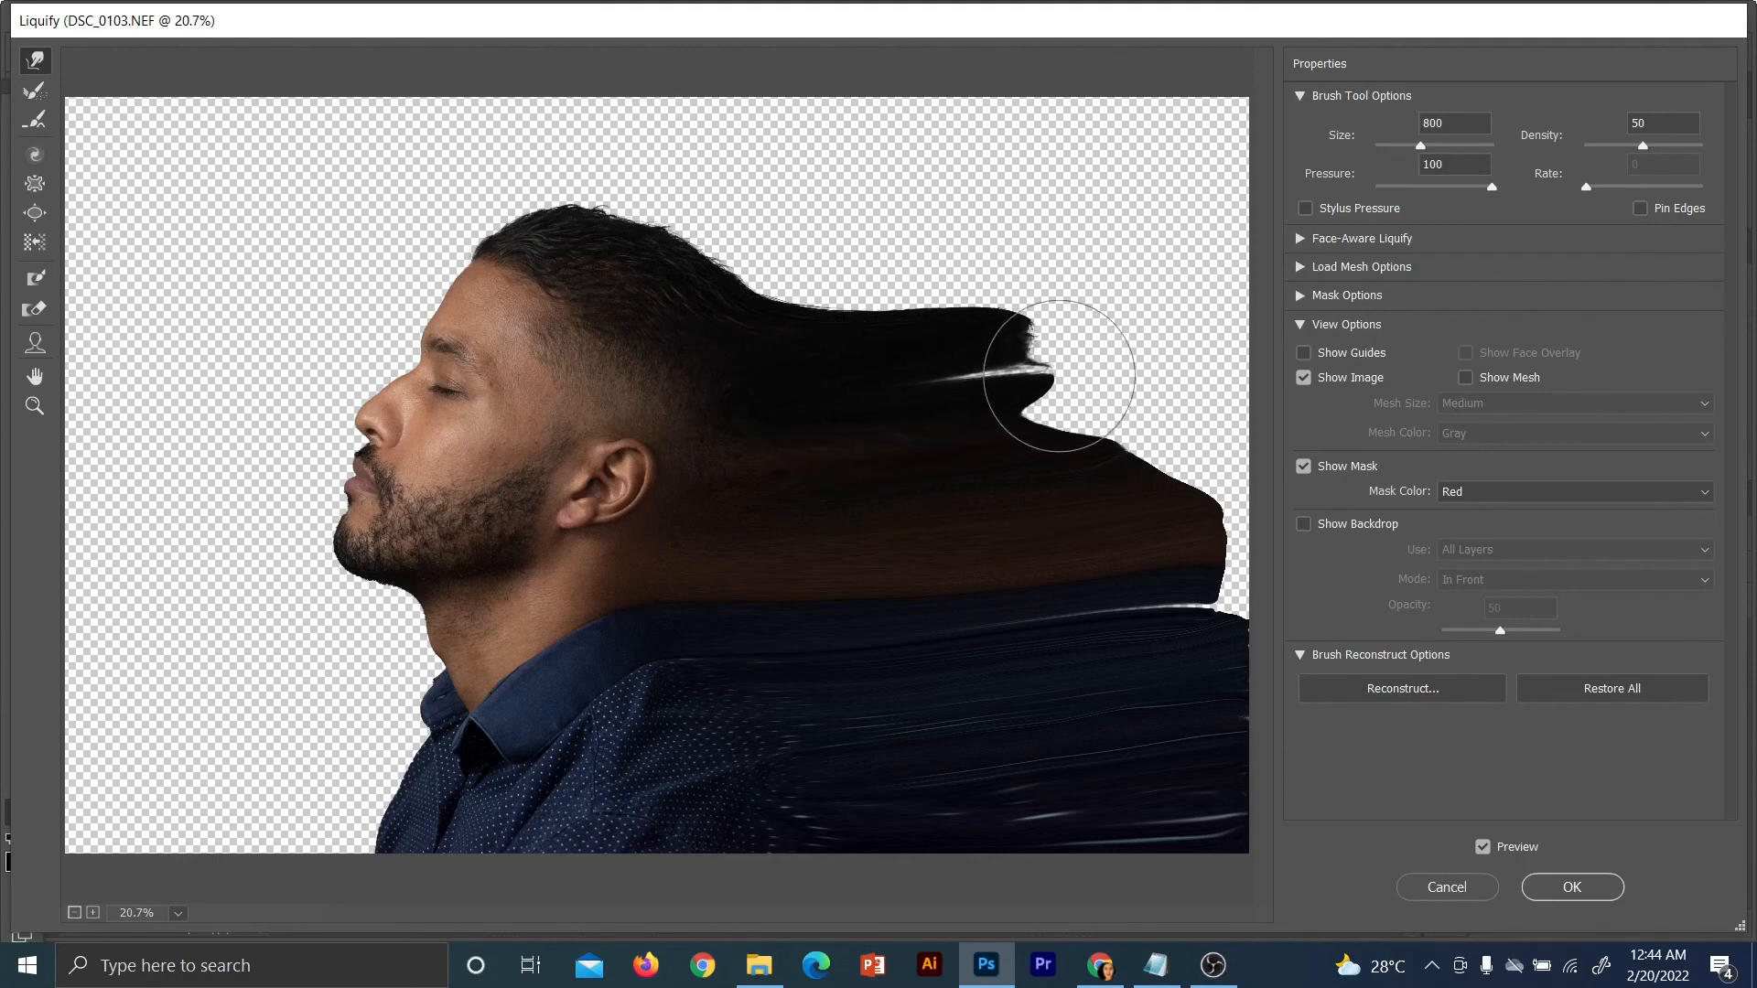
{"action": "mouse_move", "coordinate": [941, 396]}
{"action": "left_mouse_down"}
{"action": "mouse_move", "coordinate": [1144, 362]}
{"action": "mouse_move", "coordinate": [990, 404]}
{"action": "mouse_move", "coordinate": [1222, 357]}
{"action": "left_mouse_up"}
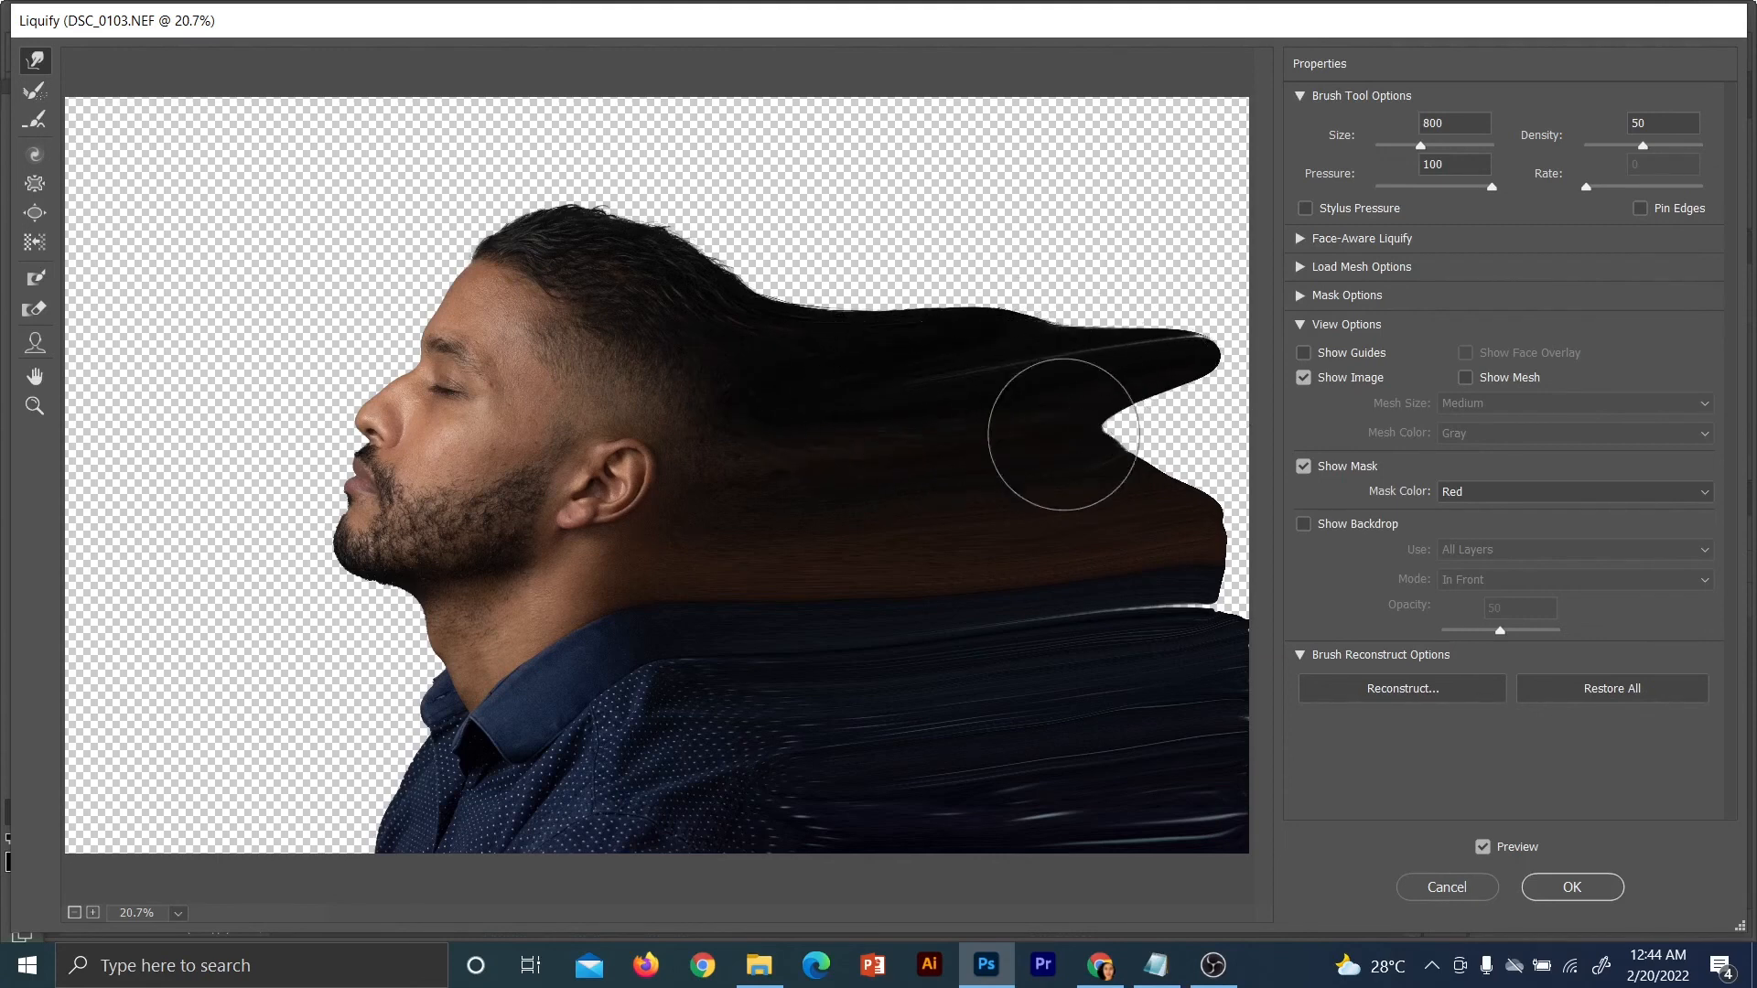
{"action": "left_click_drag", "start_coordinate": [1063, 434], "coordinate": [1190, 407]}
Smear the upper back of the head diagonally up toward the canvas's upper right, filling the gap down to the streaks below
{"action": "left_click_drag", "start_coordinate": [706, 243], "coordinate": [871, 164]}
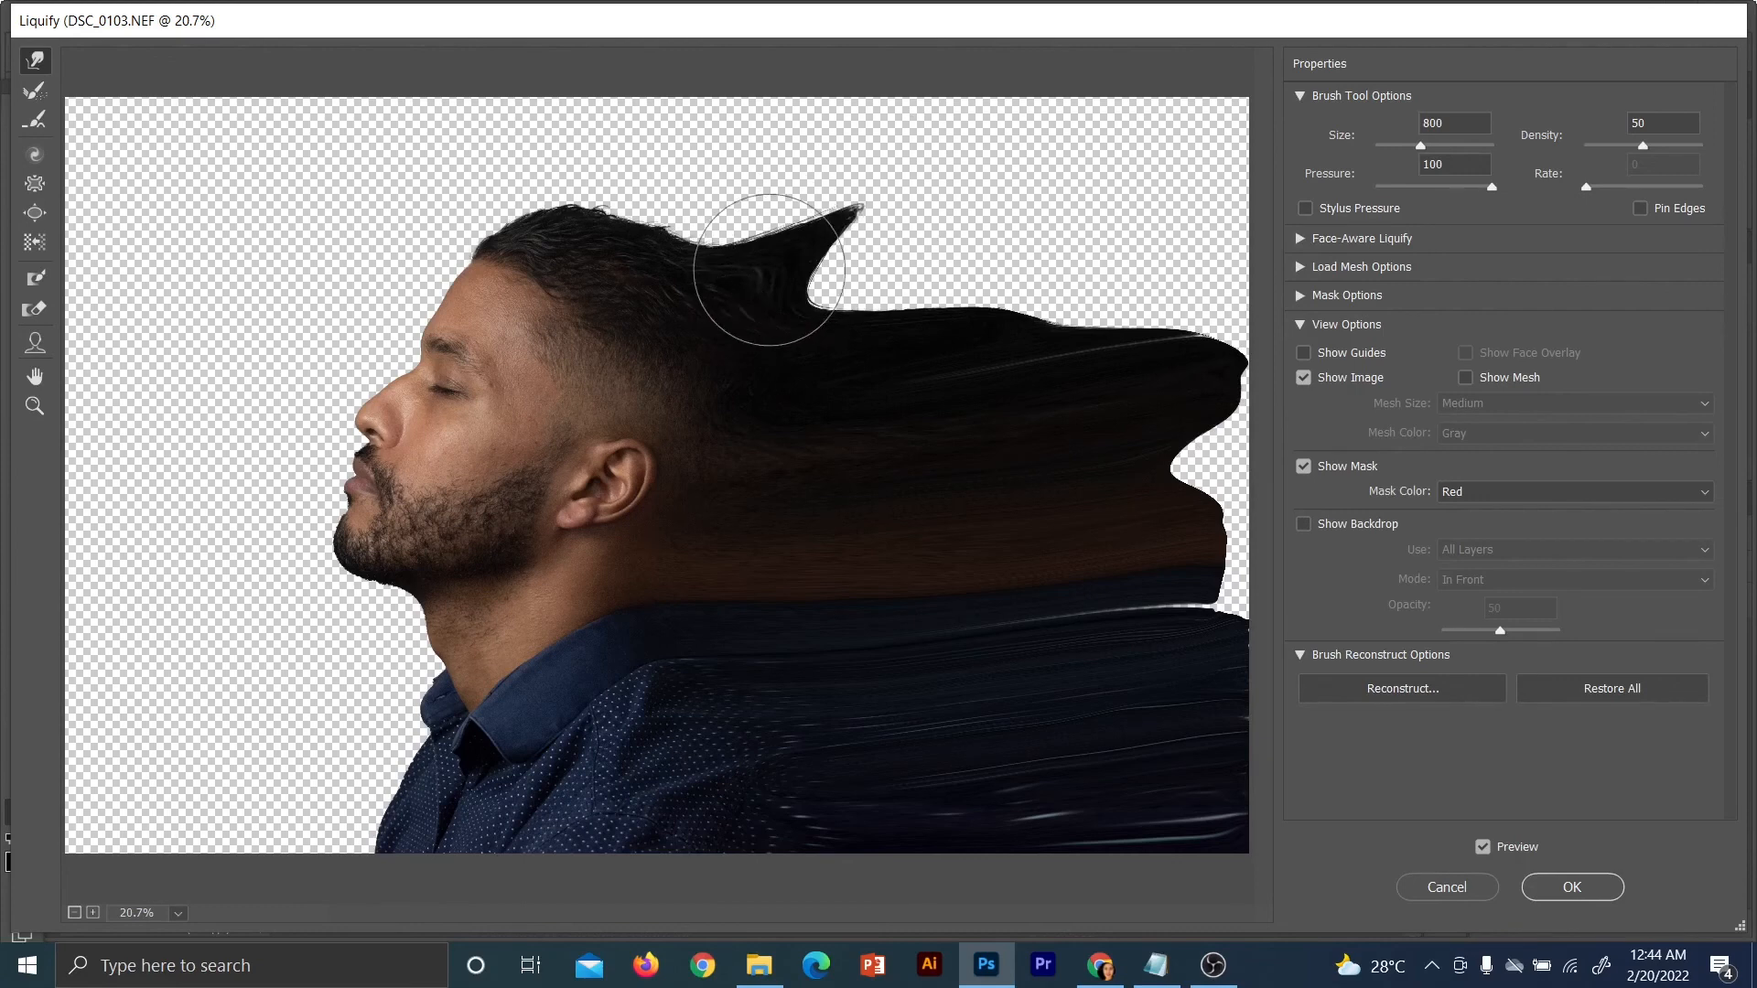
{"action": "mouse_move", "coordinate": [769, 270]}
{"action": "left_mouse_down"}
{"action": "mouse_move", "coordinate": [816, 304]}
{"action": "mouse_move", "coordinate": [992, 195]}
{"action": "left_mouse_up"}
{"action": "left_click_drag", "start_coordinate": [835, 306], "coordinate": [1043, 195]}
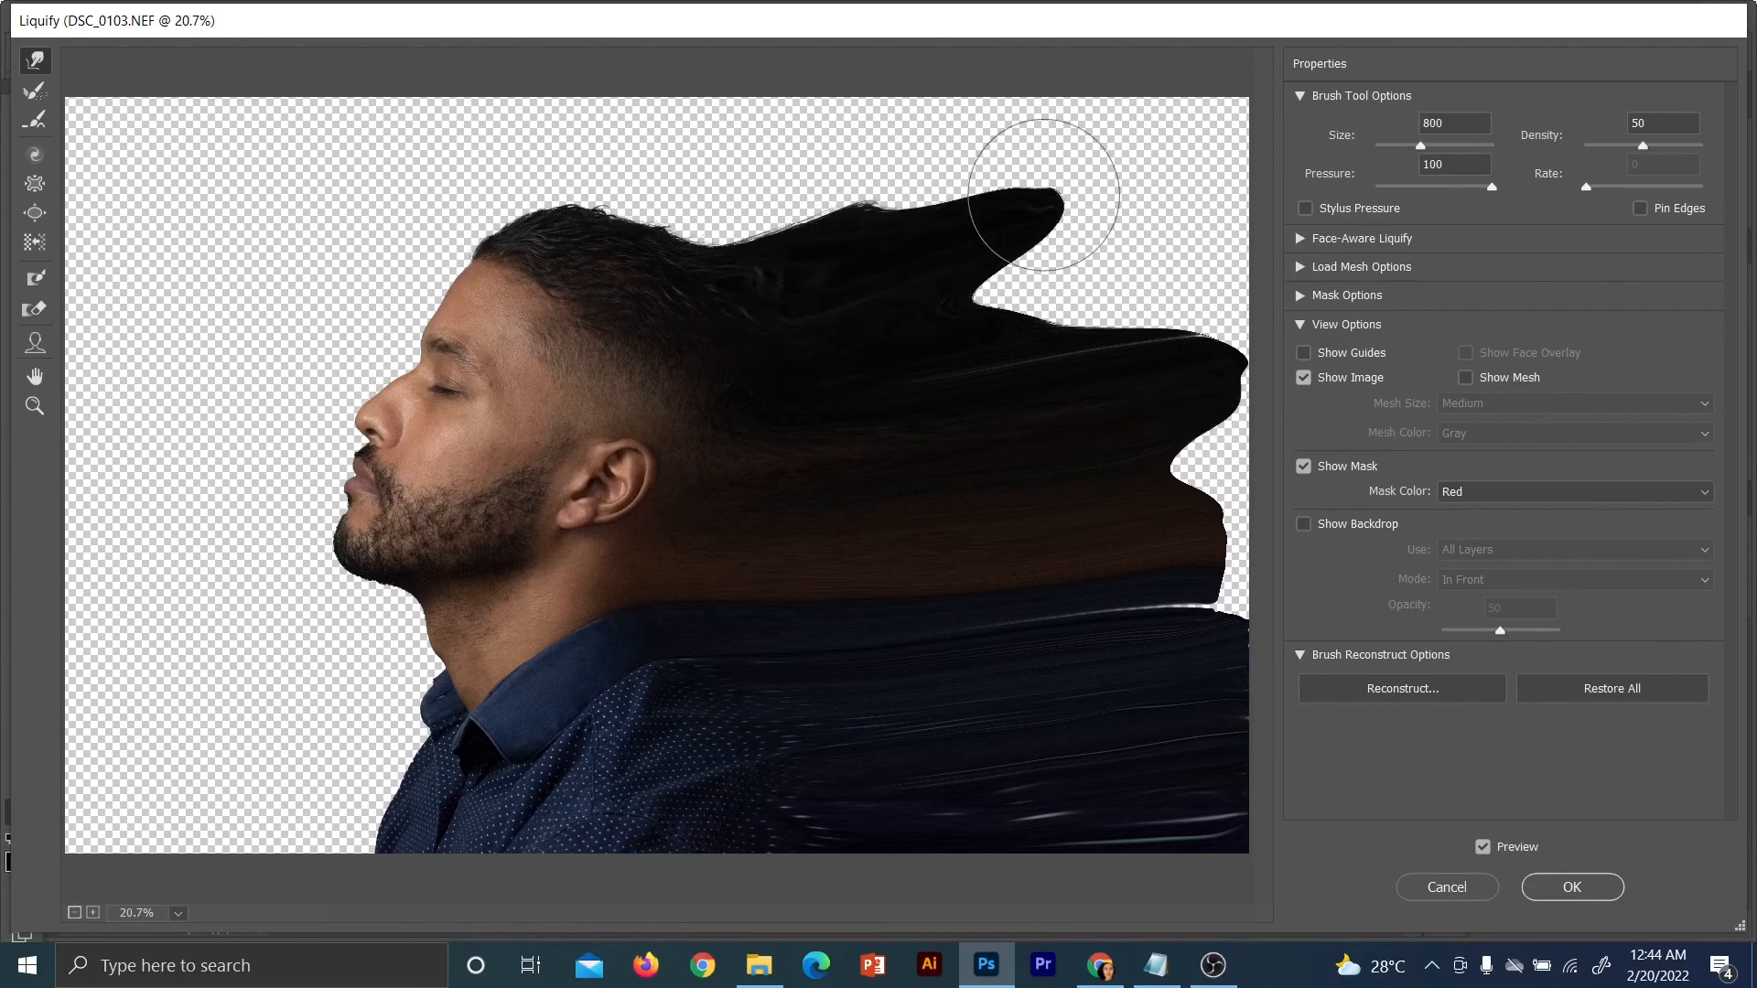
{"action": "left_click_drag", "start_coordinate": [942, 228], "coordinate": [1118, 137]}
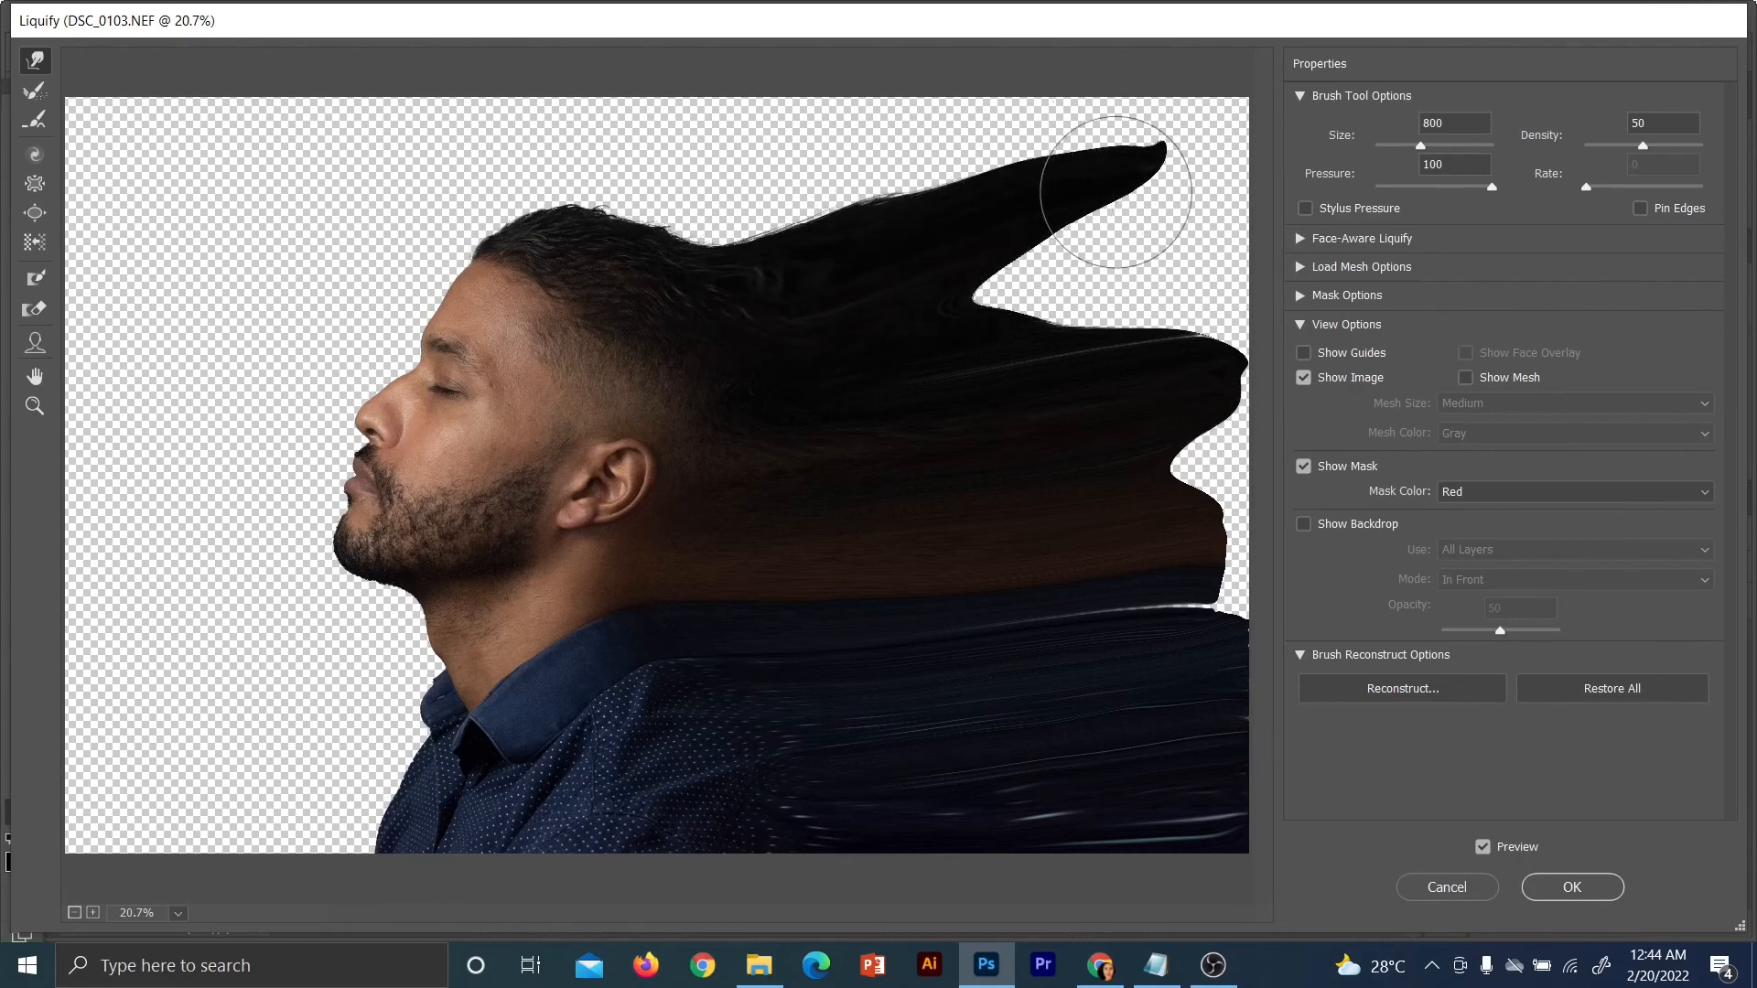
{"action": "left_click_drag", "start_coordinate": [1018, 276], "coordinate": [1194, 223]}
{"action": "left_click_drag", "start_coordinate": [1007, 287], "coordinate": [1206, 241]}
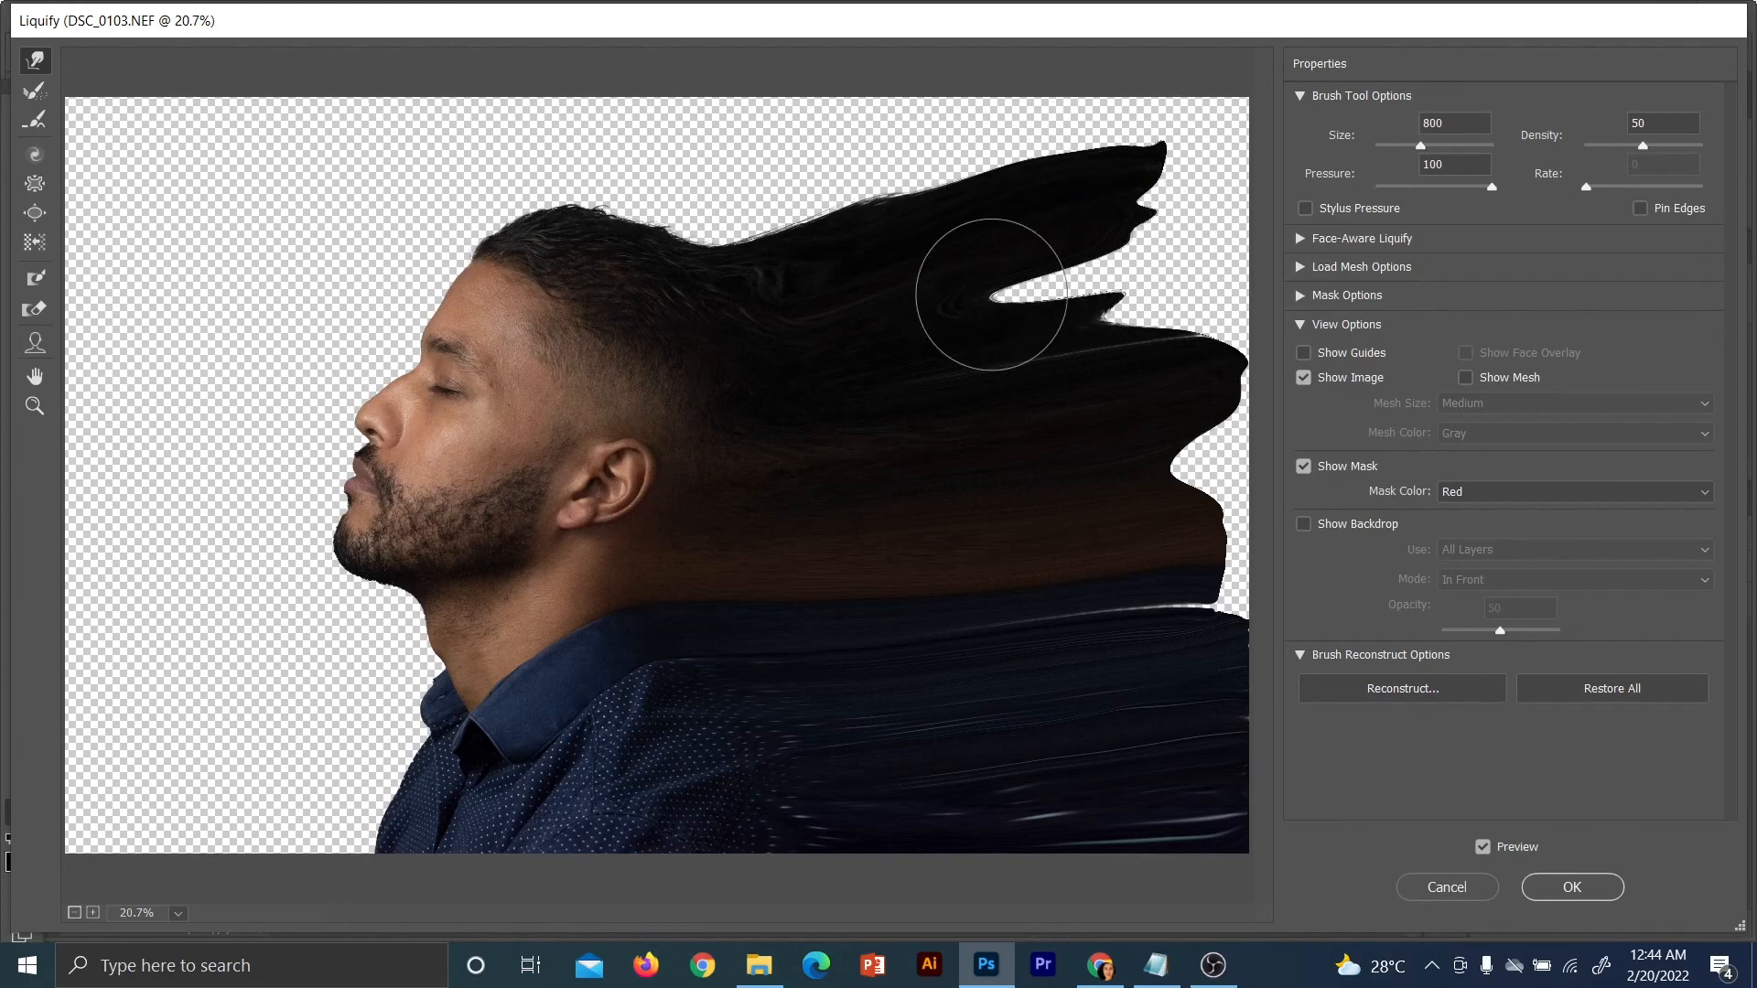
{"action": "mouse_move", "coordinate": [992, 294]}
{"action": "left_mouse_down"}
{"action": "mouse_move", "coordinate": [1169, 267]}
{"action": "mouse_move", "coordinate": [1156, 275]}
{"action": "left_mouse_up"}
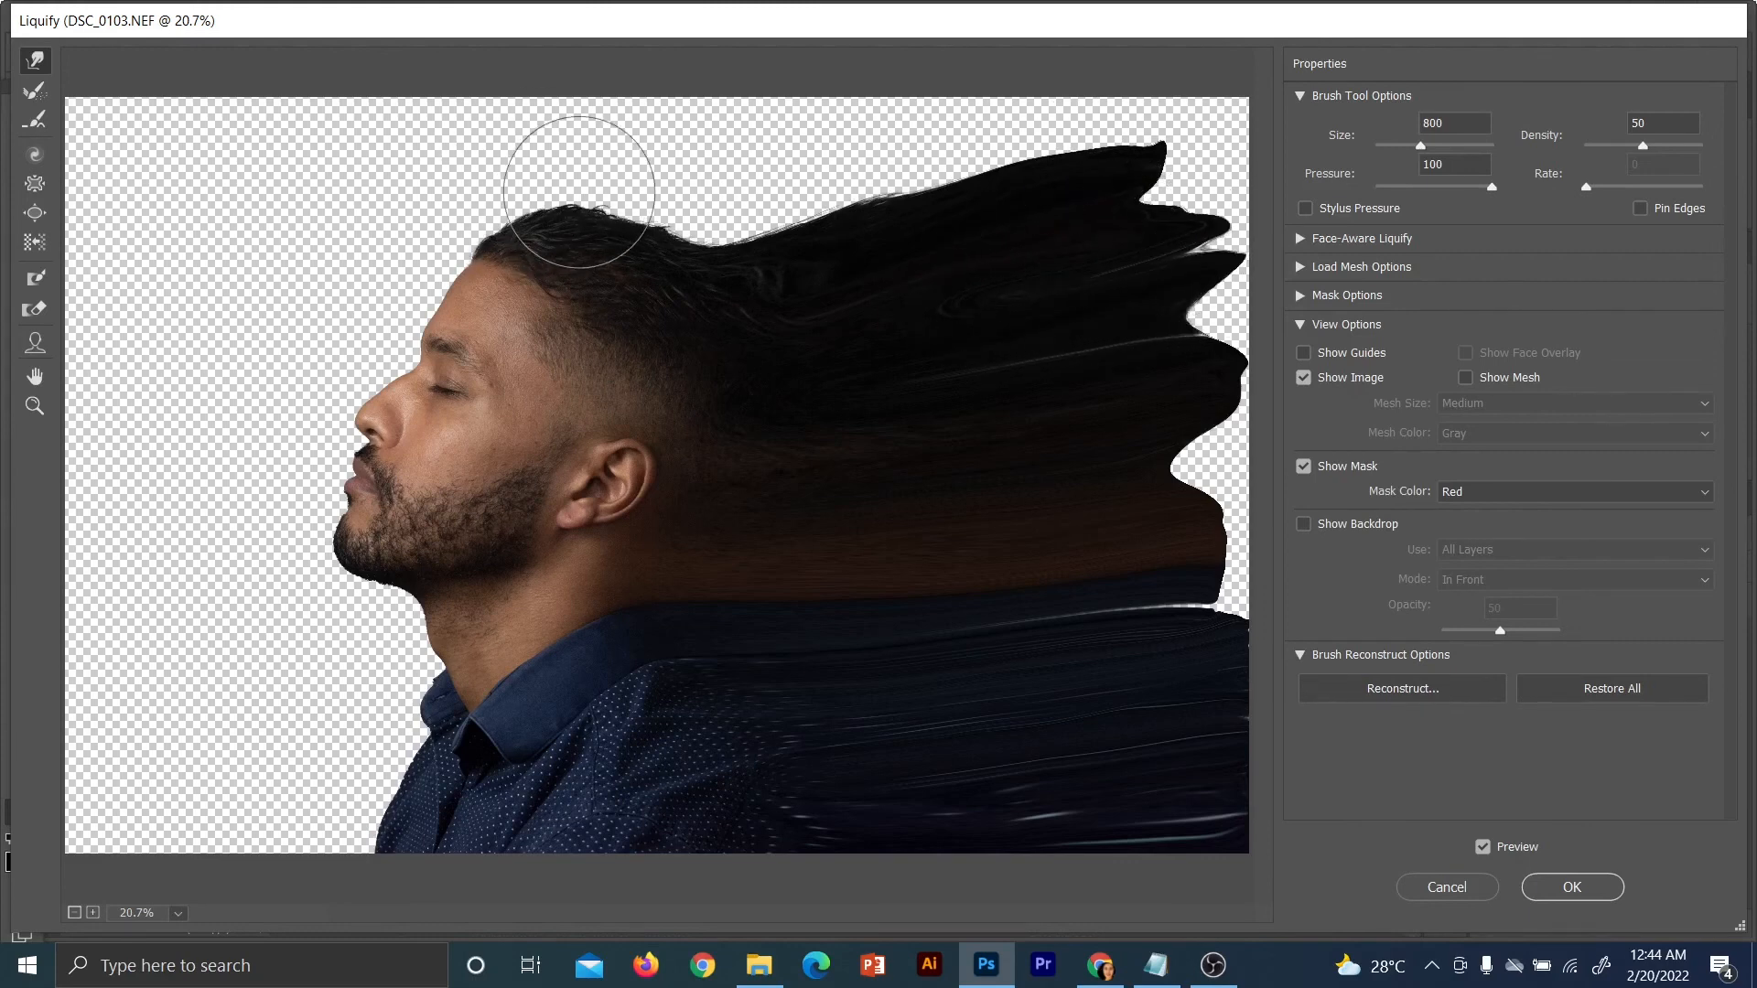
Smear the hair on top of the head up and to the right toward the canvas's top edge, joining it to the upper streaks
{"action": "mouse_move", "coordinate": [579, 193]}
{"action": "left_mouse_down"}
{"action": "mouse_move", "coordinate": [616, 104]}
{"action": "mouse_move", "coordinate": [673, 88]}
{"action": "mouse_move", "coordinate": [715, 122]}
{"action": "mouse_move", "coordinate": [761, 118]}
{"action": "left_mouse_up"}
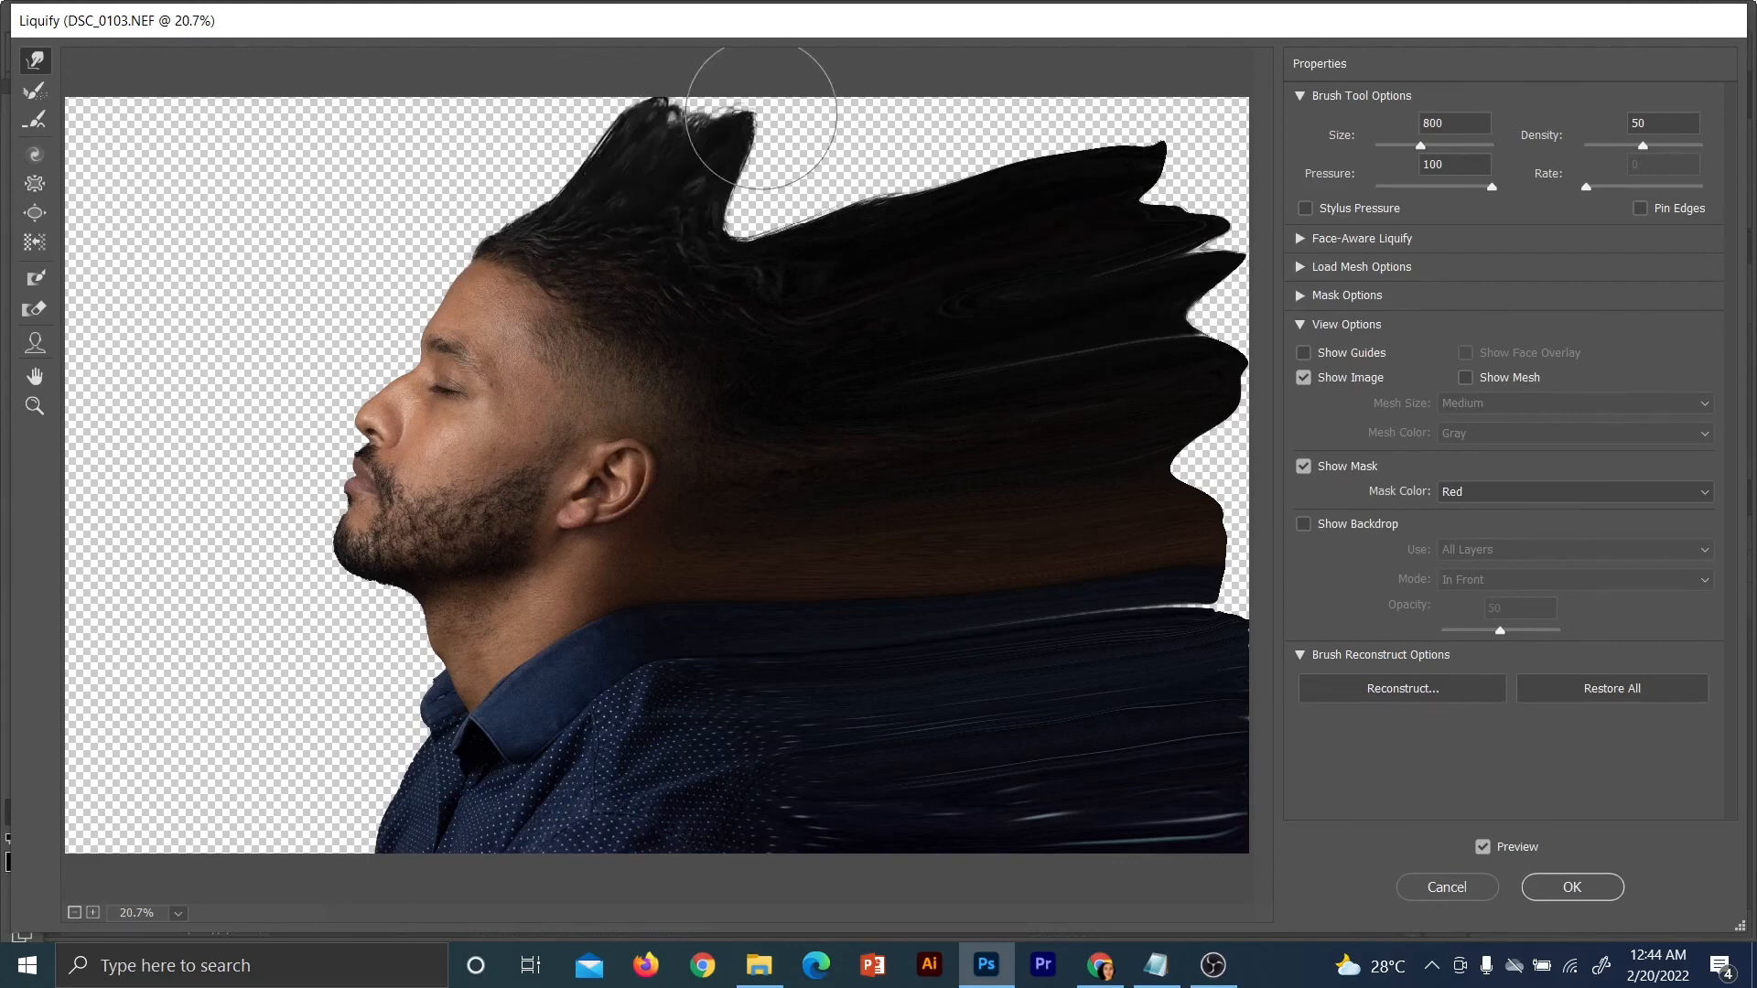
{"action": "mouse_move", "coordinate": [686, 245]}
{"action": "left_mouse_down"}
{"action": "mouse_move", "coordinate": [797, 127]}
{"action": "mouse_move", "coordinate": [718, 242]}
{"action": "mouse_move", "coordinate": [840, 128]}
{"action": "mouse_move", "coordinate": [898, 114]}
{"action": "left_mouse_up"}
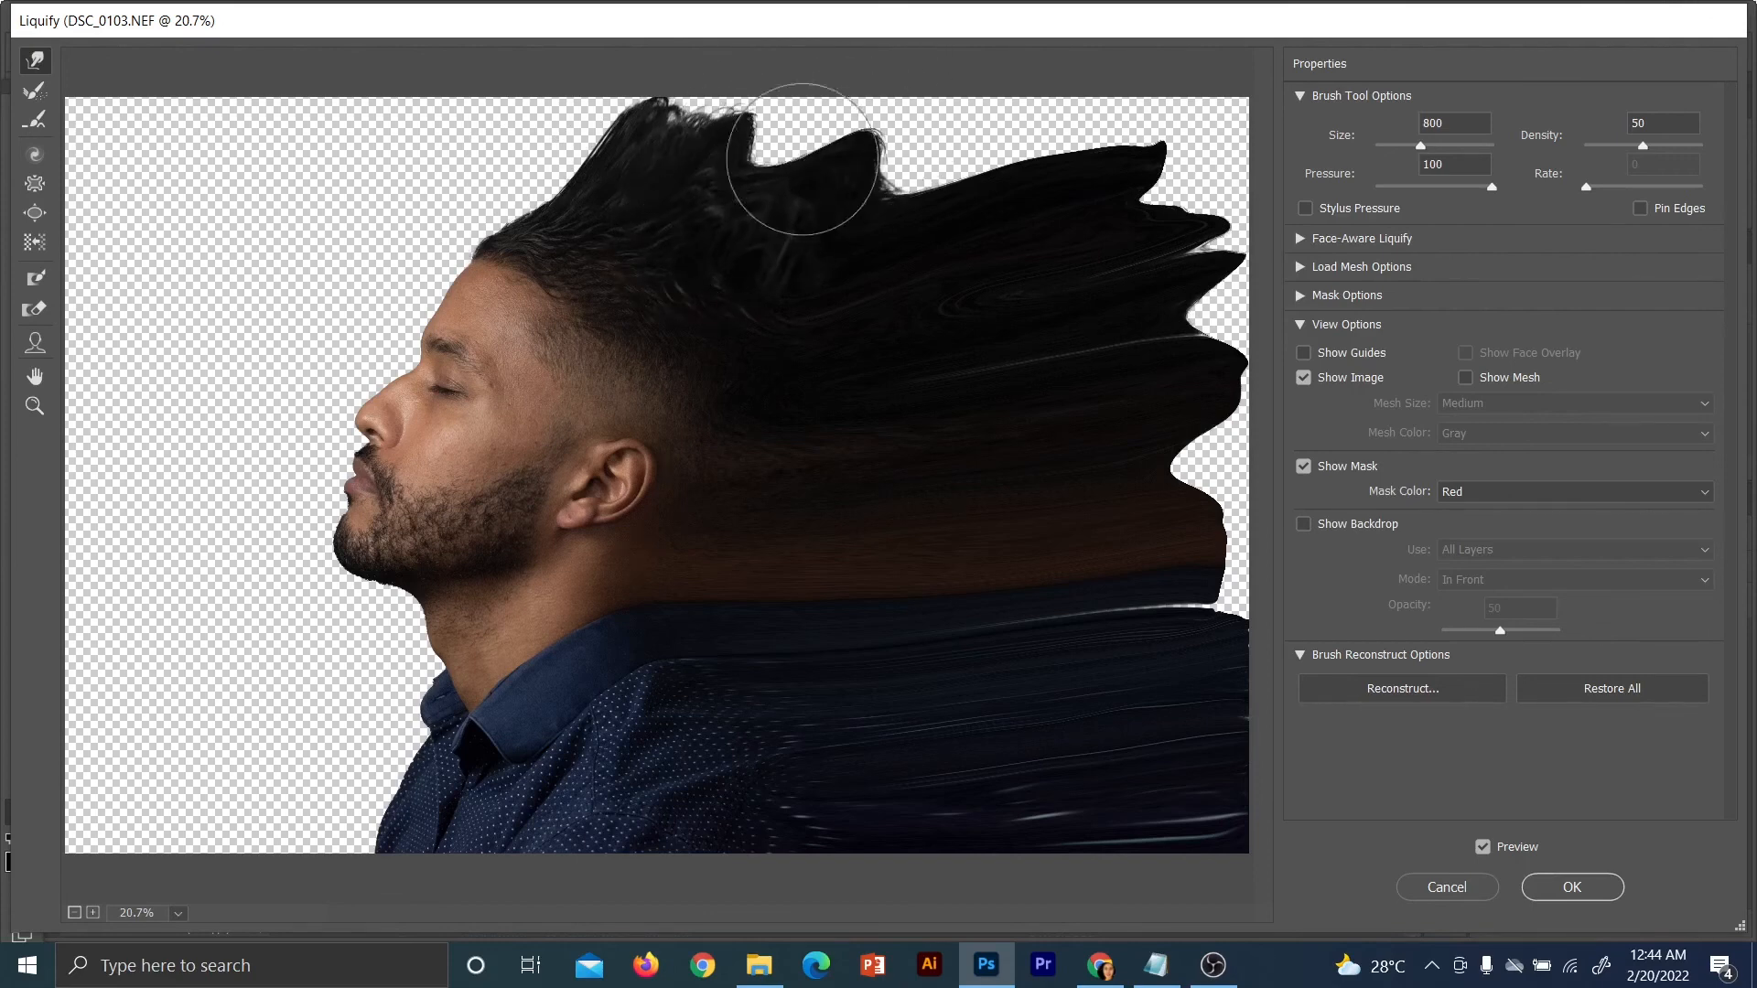
{"action": "left_click_drag", "start_coordinate": [801, 159], "coordinate": [827, 108]}
{"action": "left_click_drag", "start_coordinate": [741, 183], "coordinate": [874, 110]}
{"action": "left_click_drag", "start_coordinate": [822, 223], "coordinate": [976, 129]}
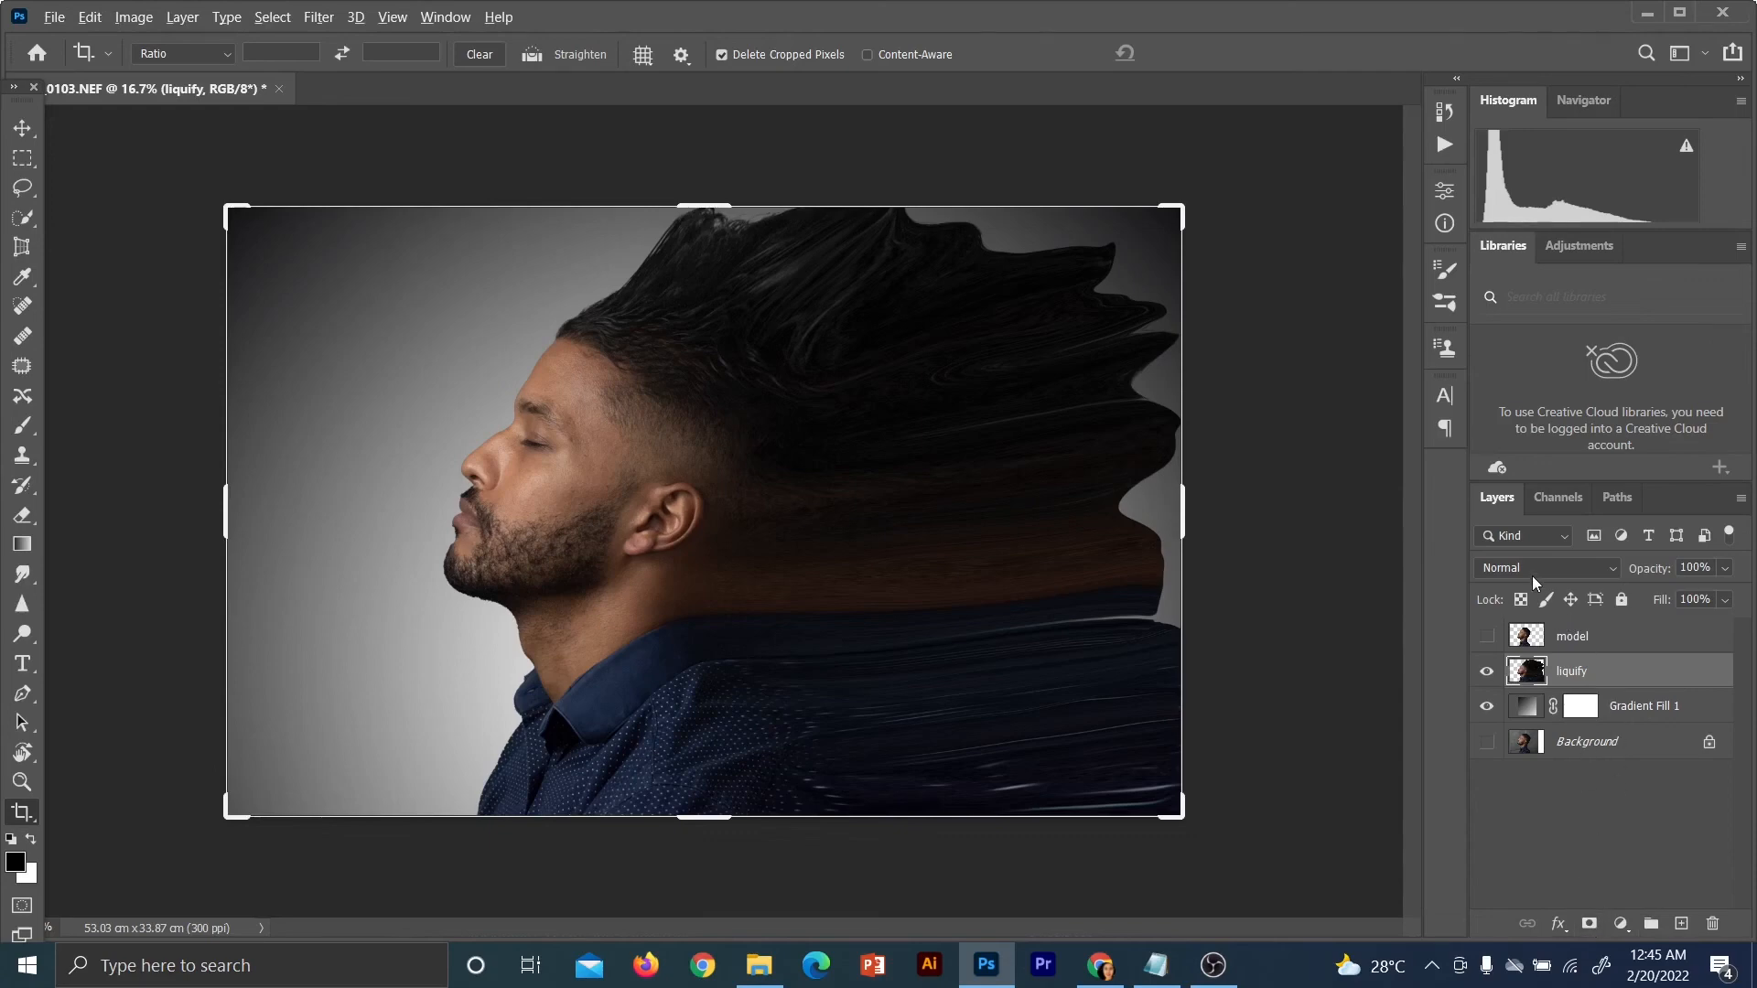
Add a black mask to the liquify layer, and show the model layer with a white mask added
{"action": "left_click", "coordinate": [1590, 926], "text": "alt"}
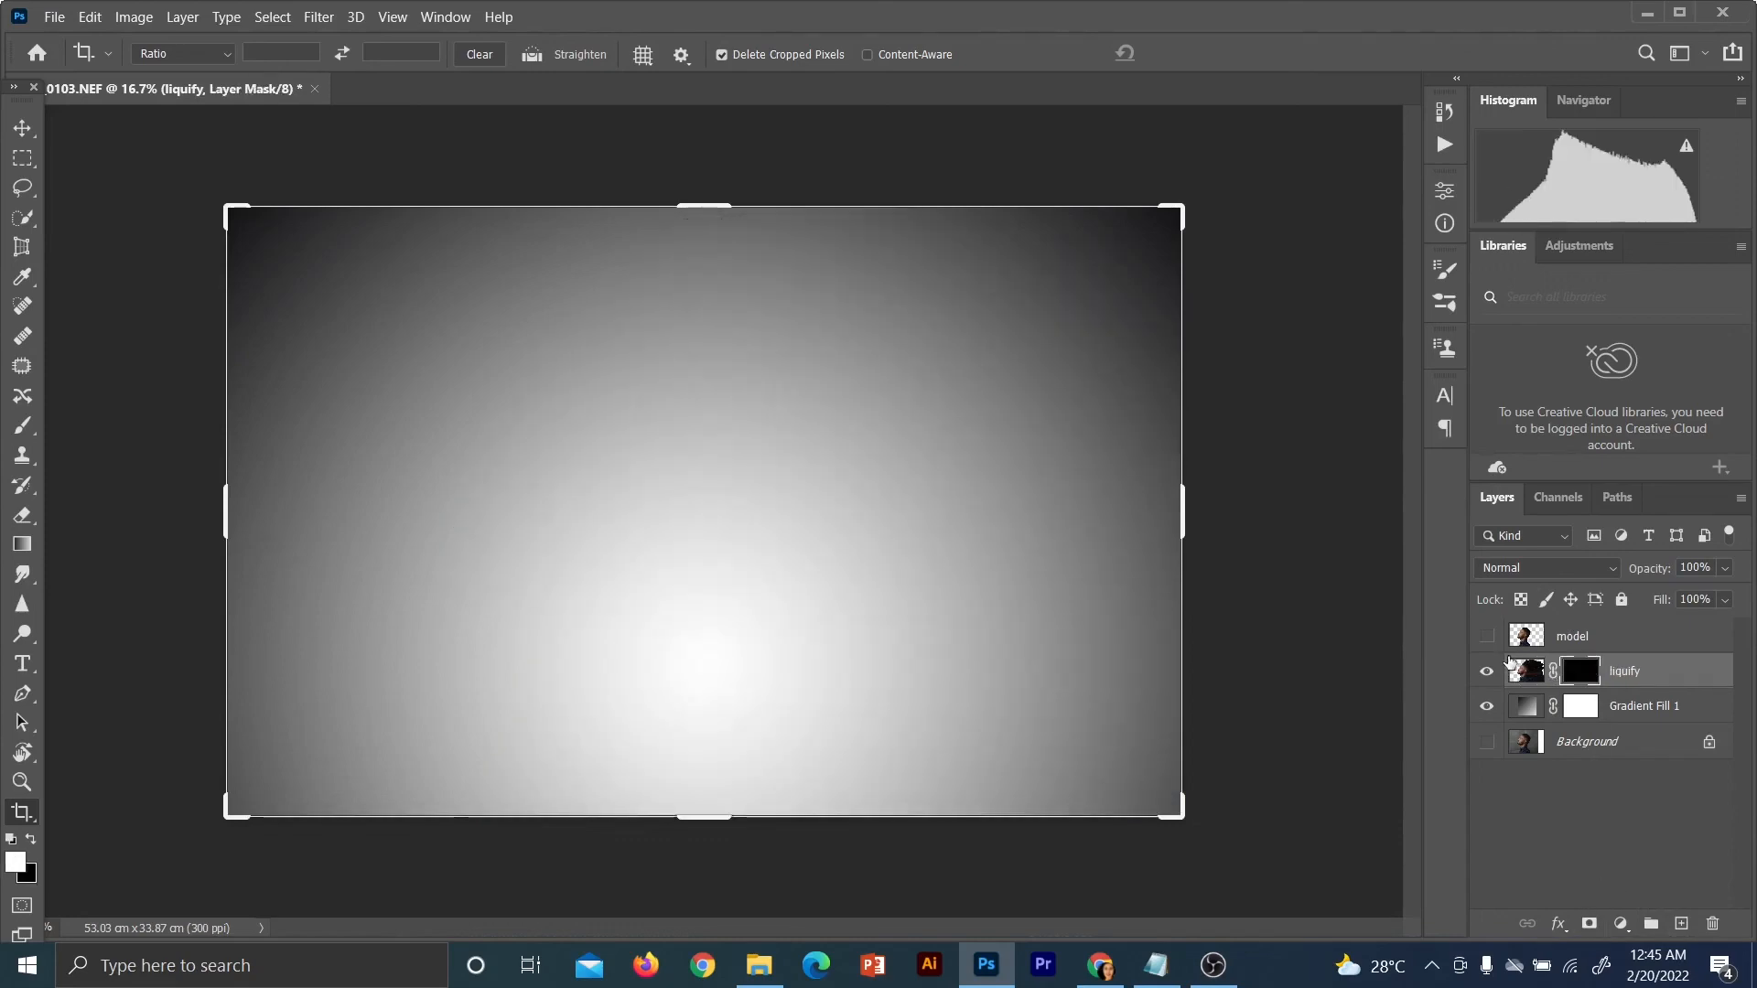
{"action": "left_click", "coordinate": [1487, 637]}
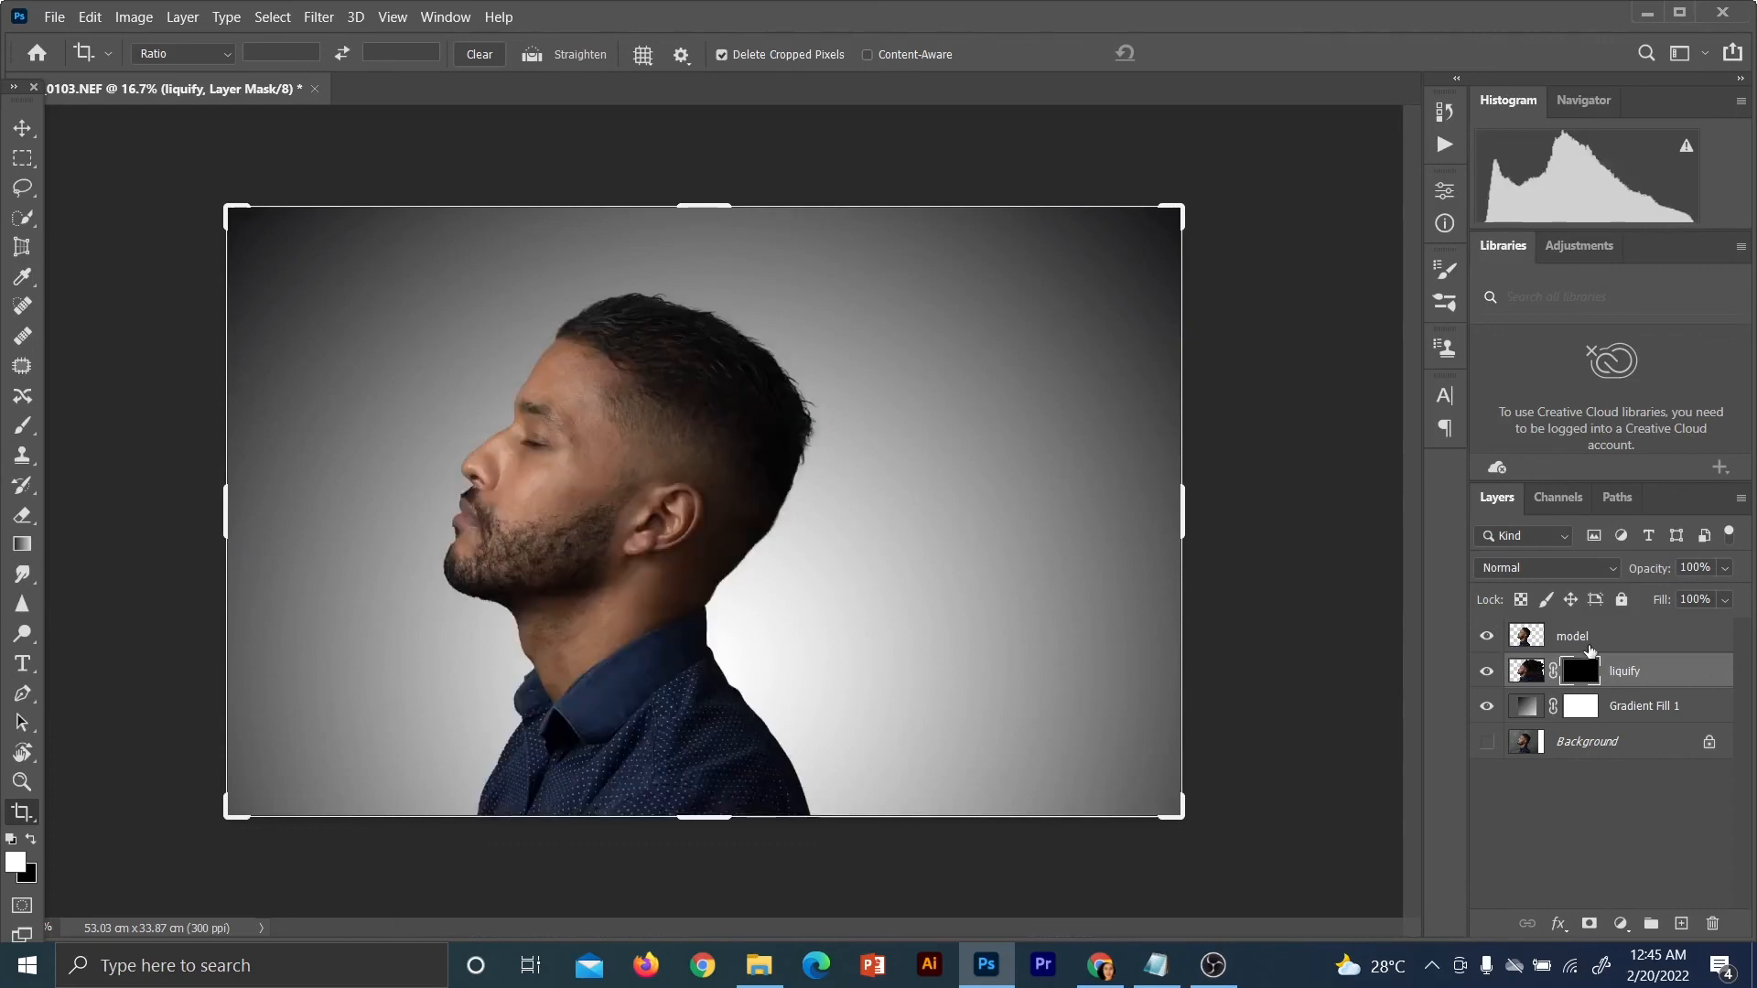
{"action": "left_click", "coordinate": [1597, 640]}
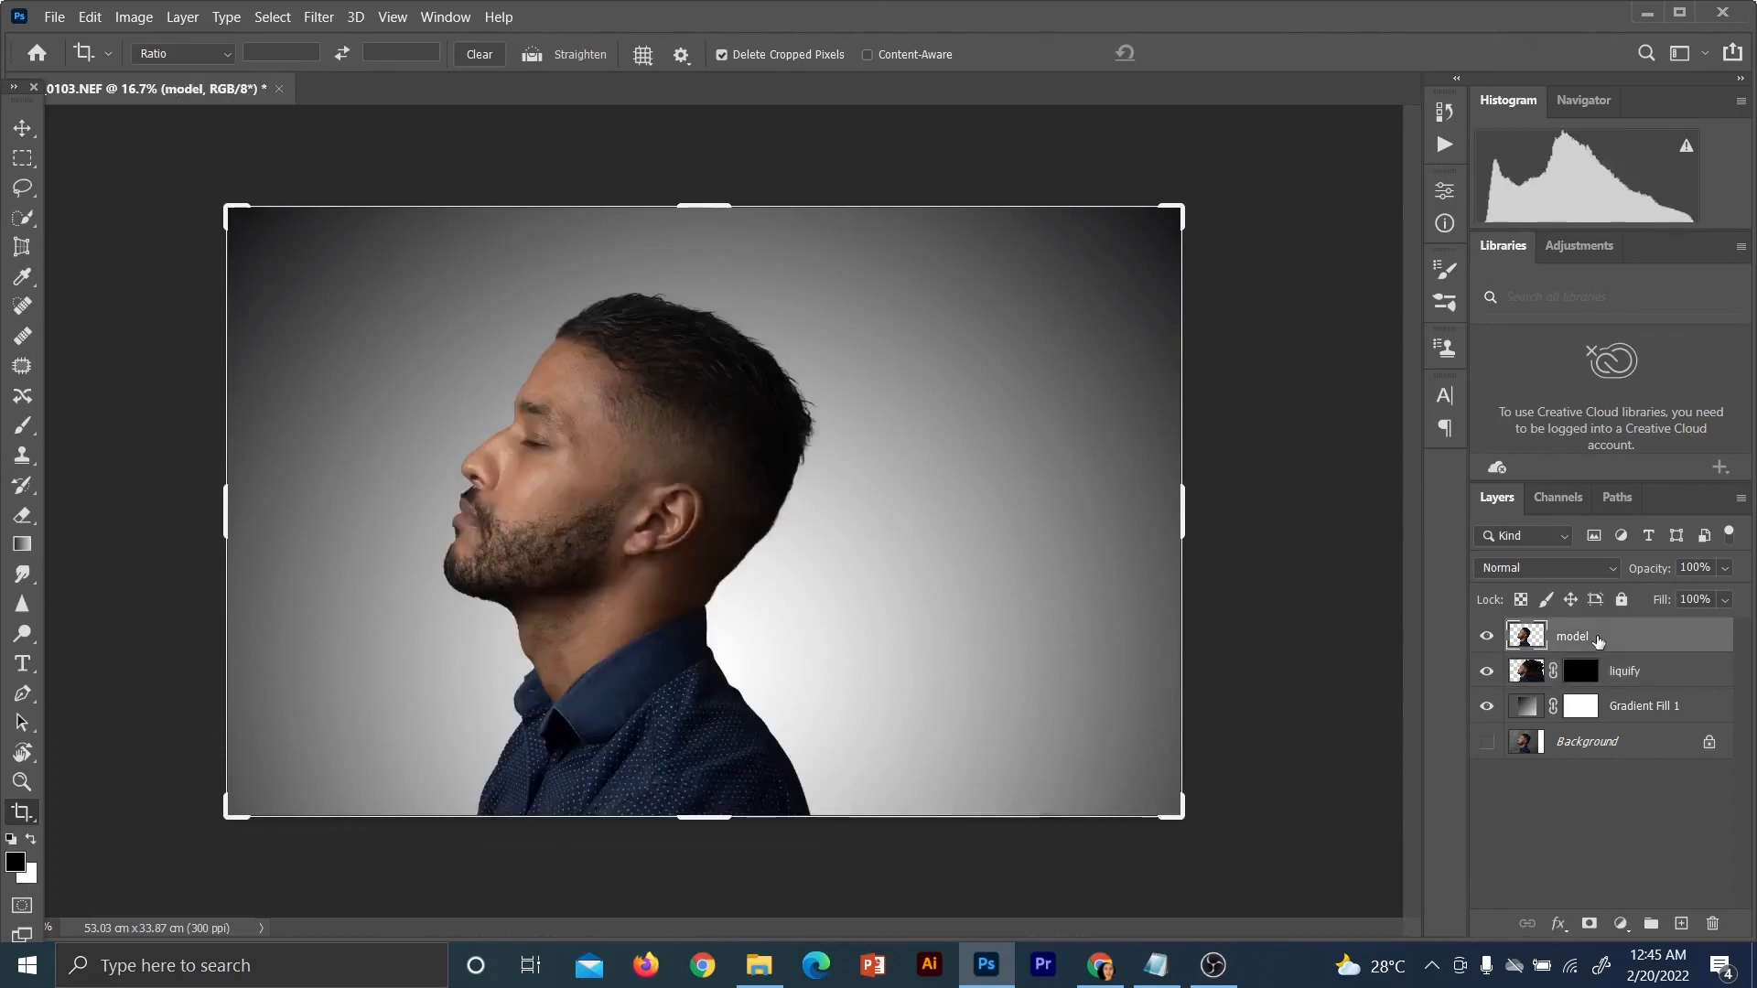
{"action": "left_click", "coordinate": [1590, 924]}
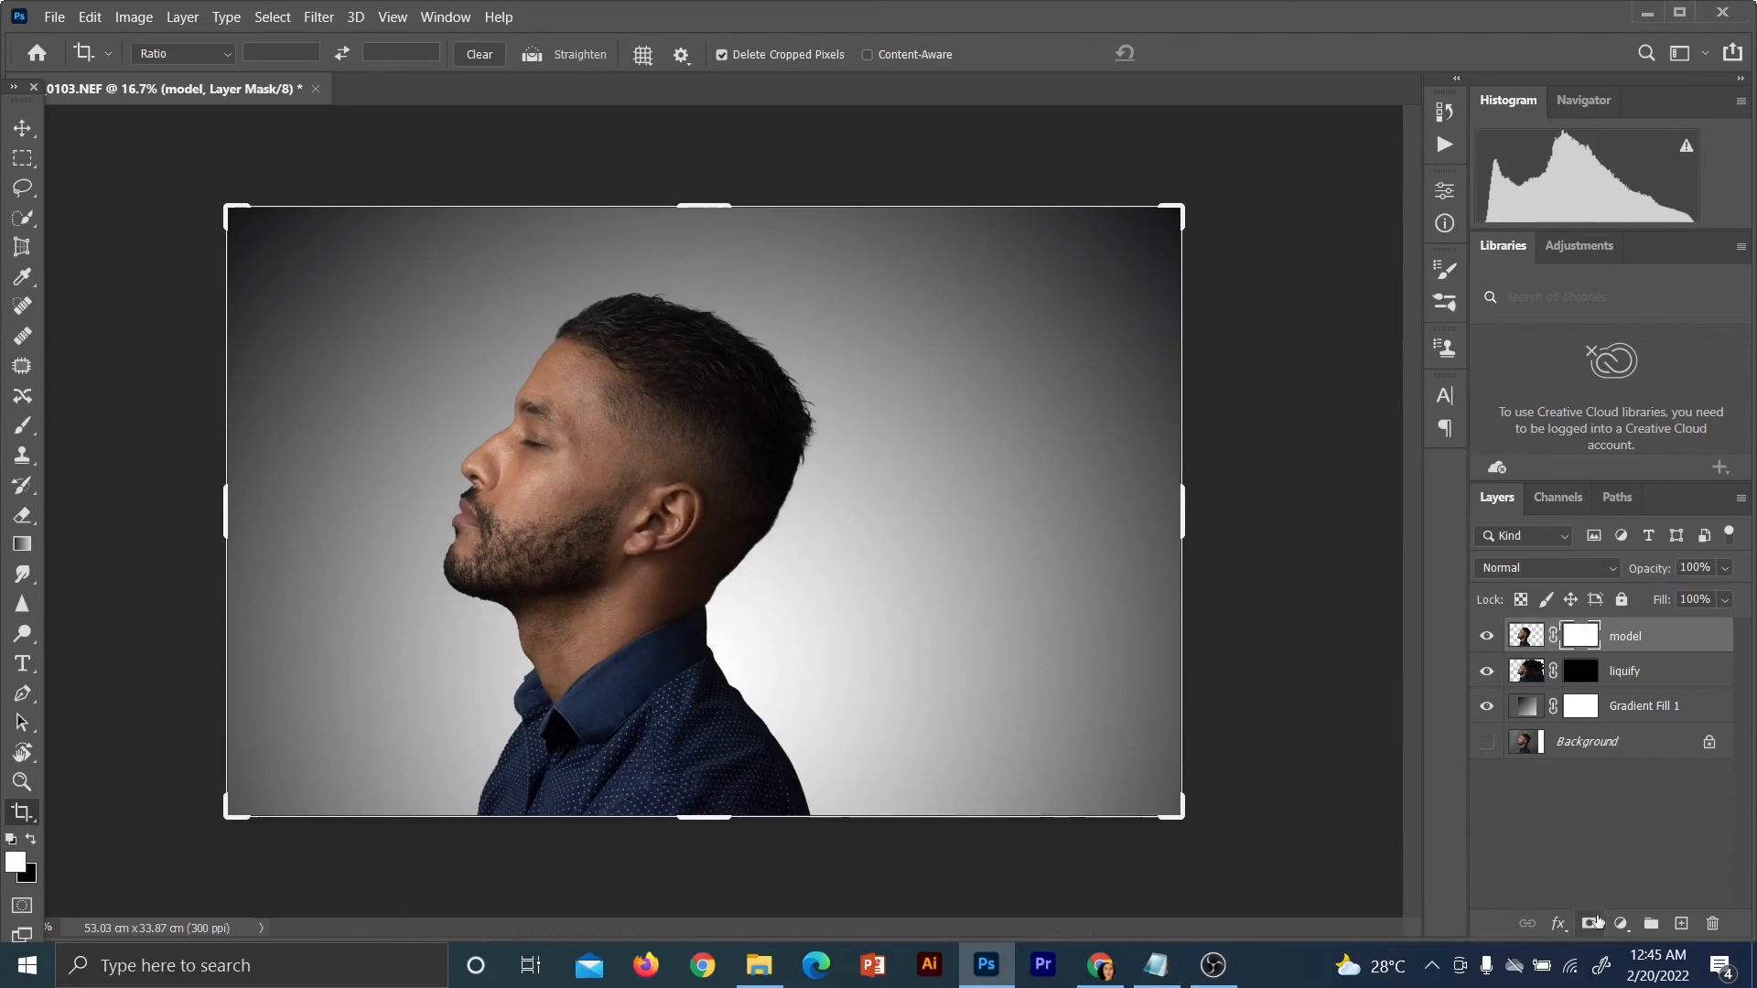
{"action": "left_click", "coordinate": [1584, 842]}
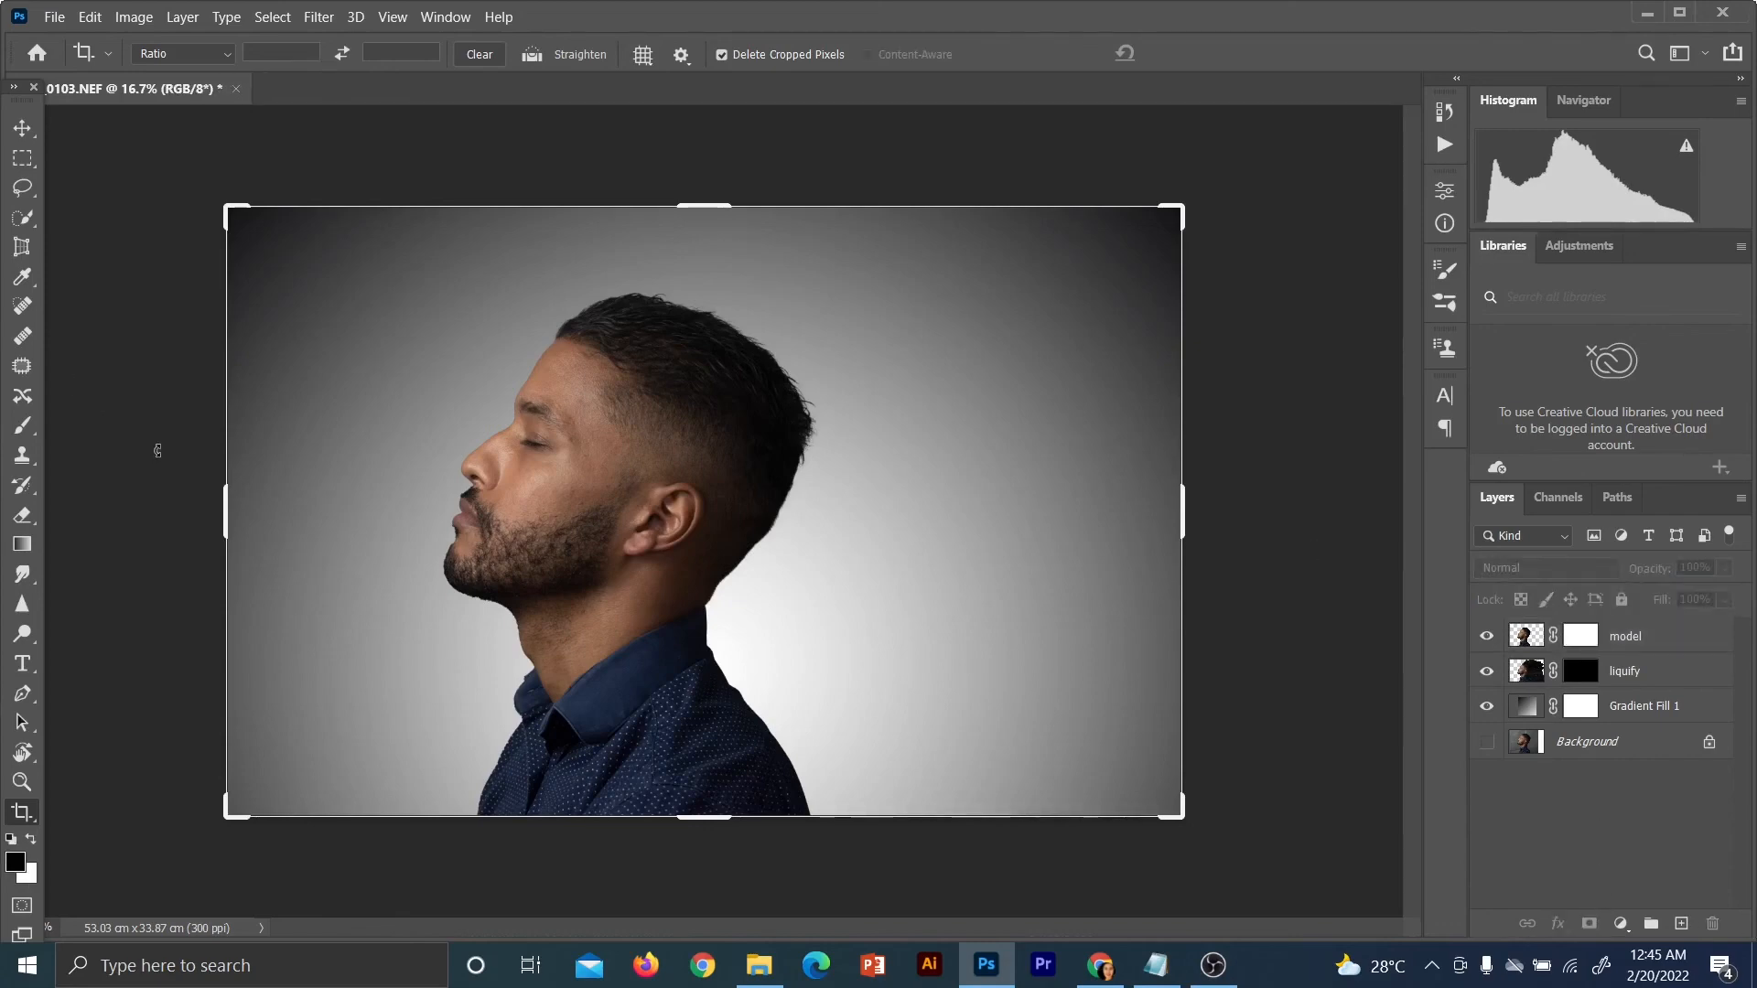
Take the Brush tool and choose the 1536 px splatter brush tip for it
{"action": "left_click", "coordinate": [22, 128]}
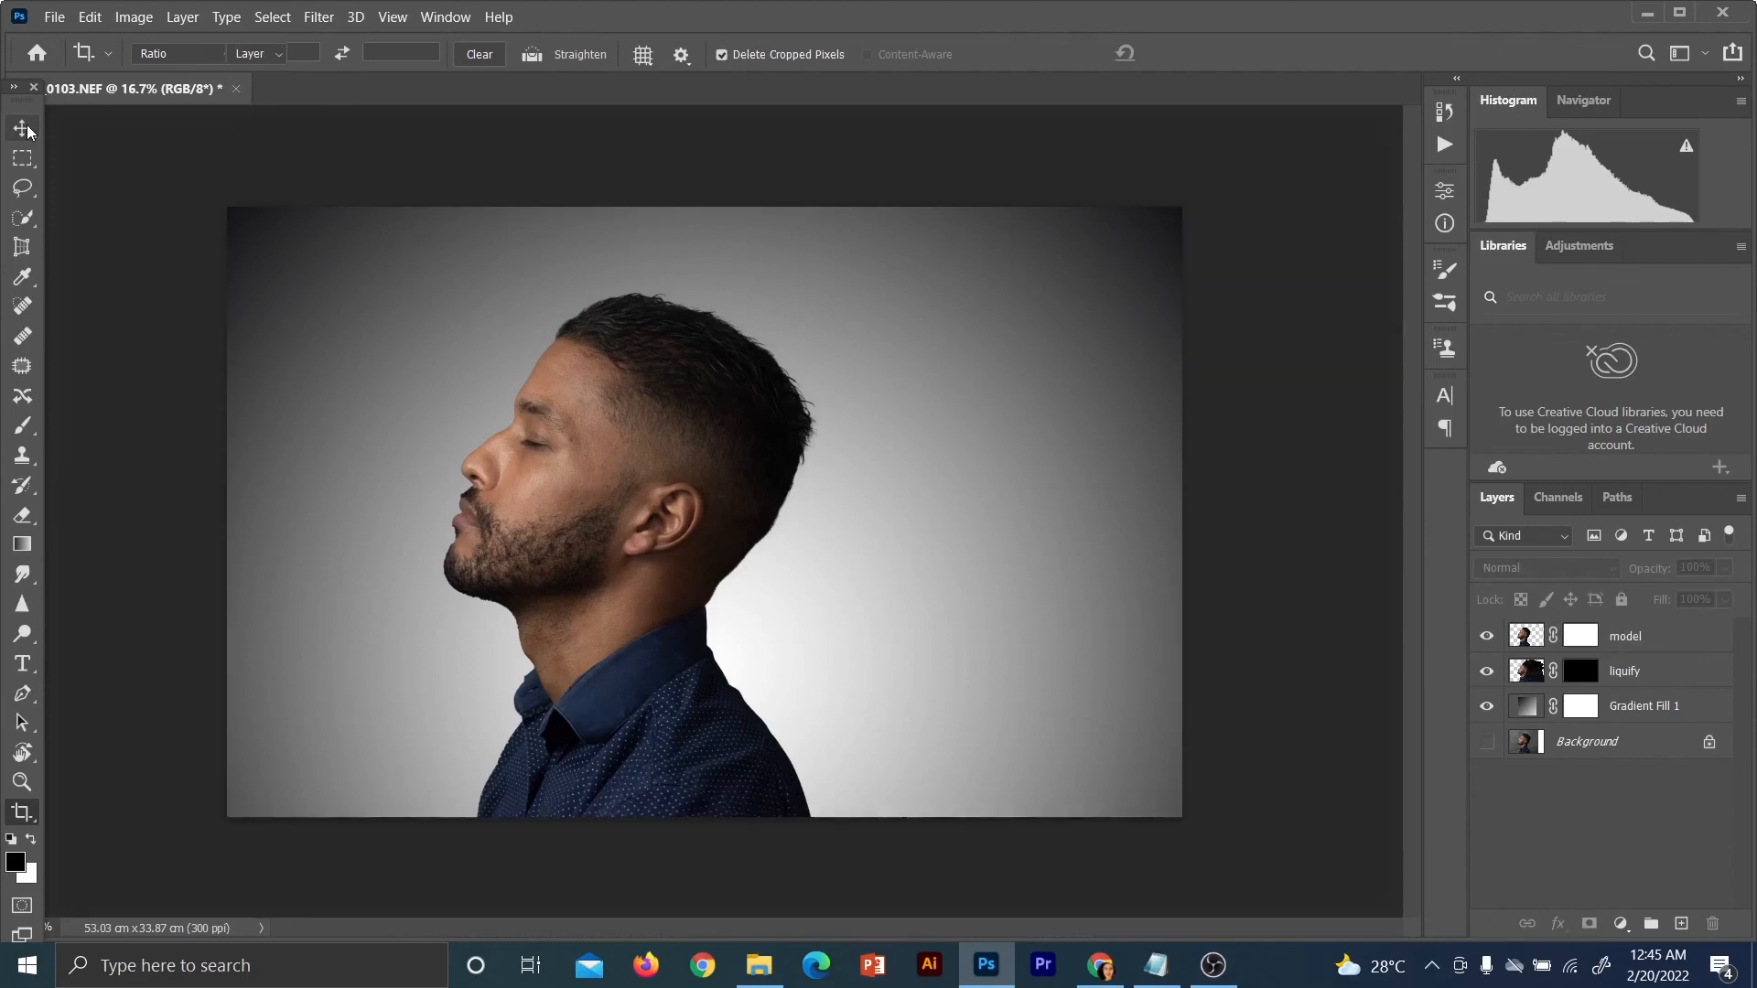
{"action": "left_click", "coordinate": [22, 427]}
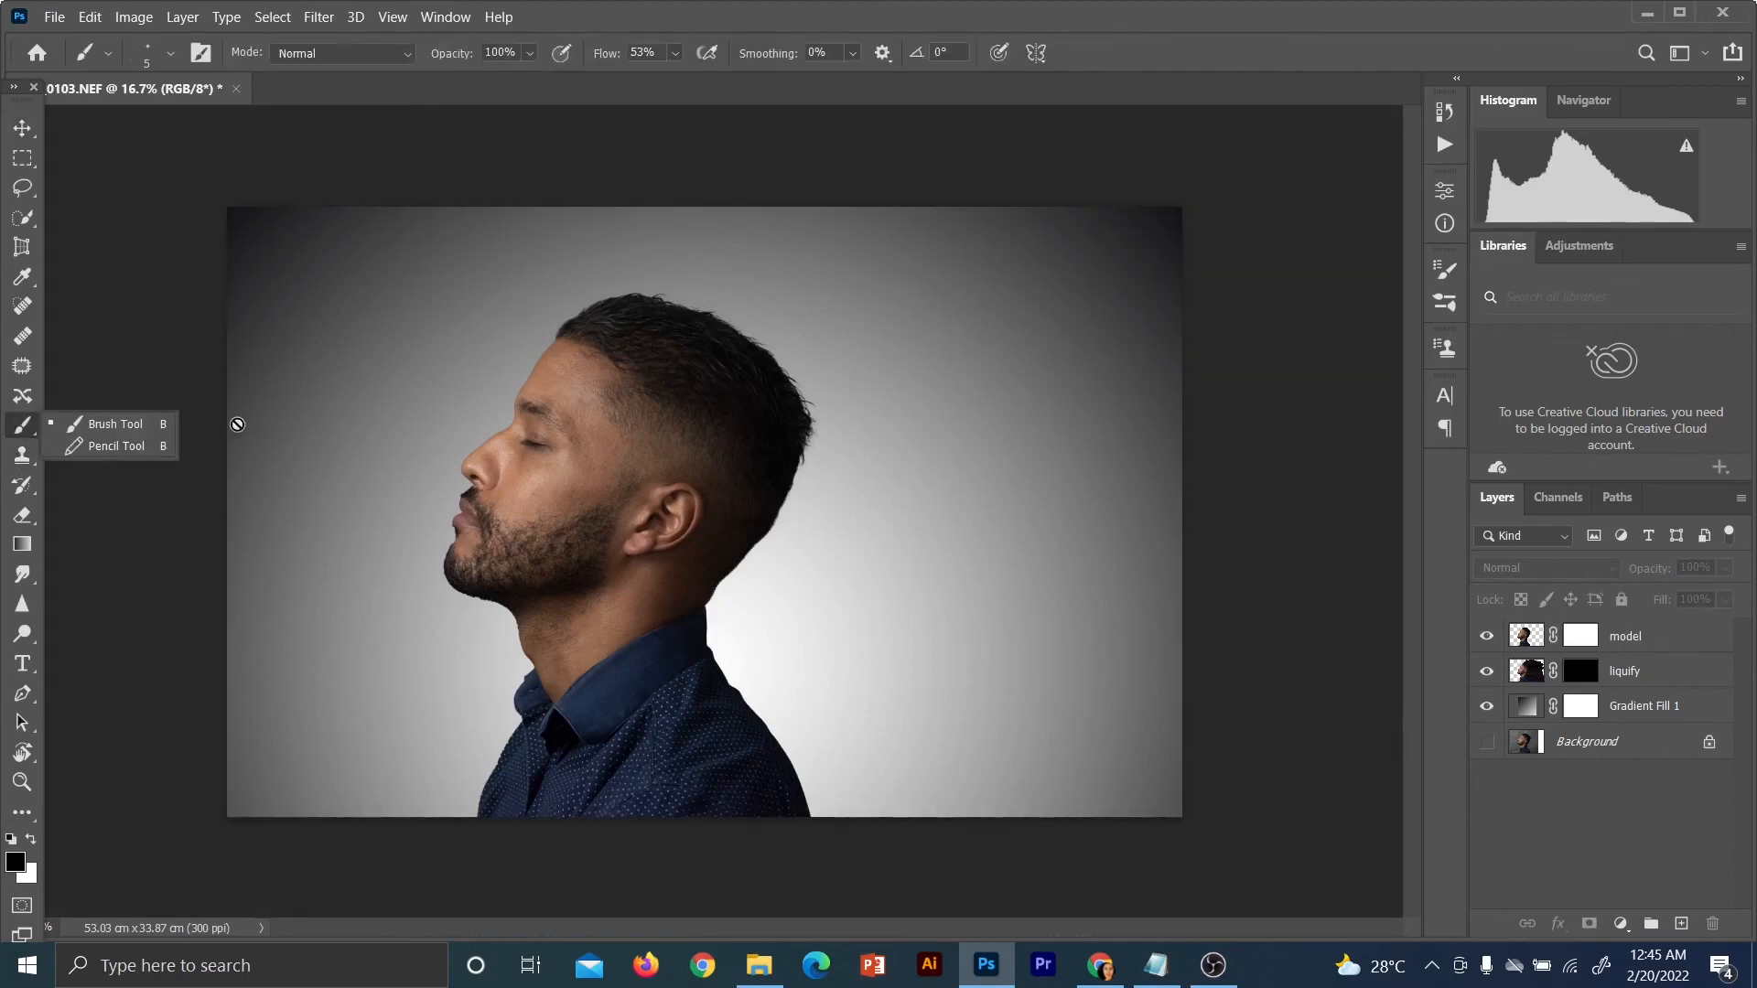
{"action": "left_click", "coordinate": [1449, 301]}
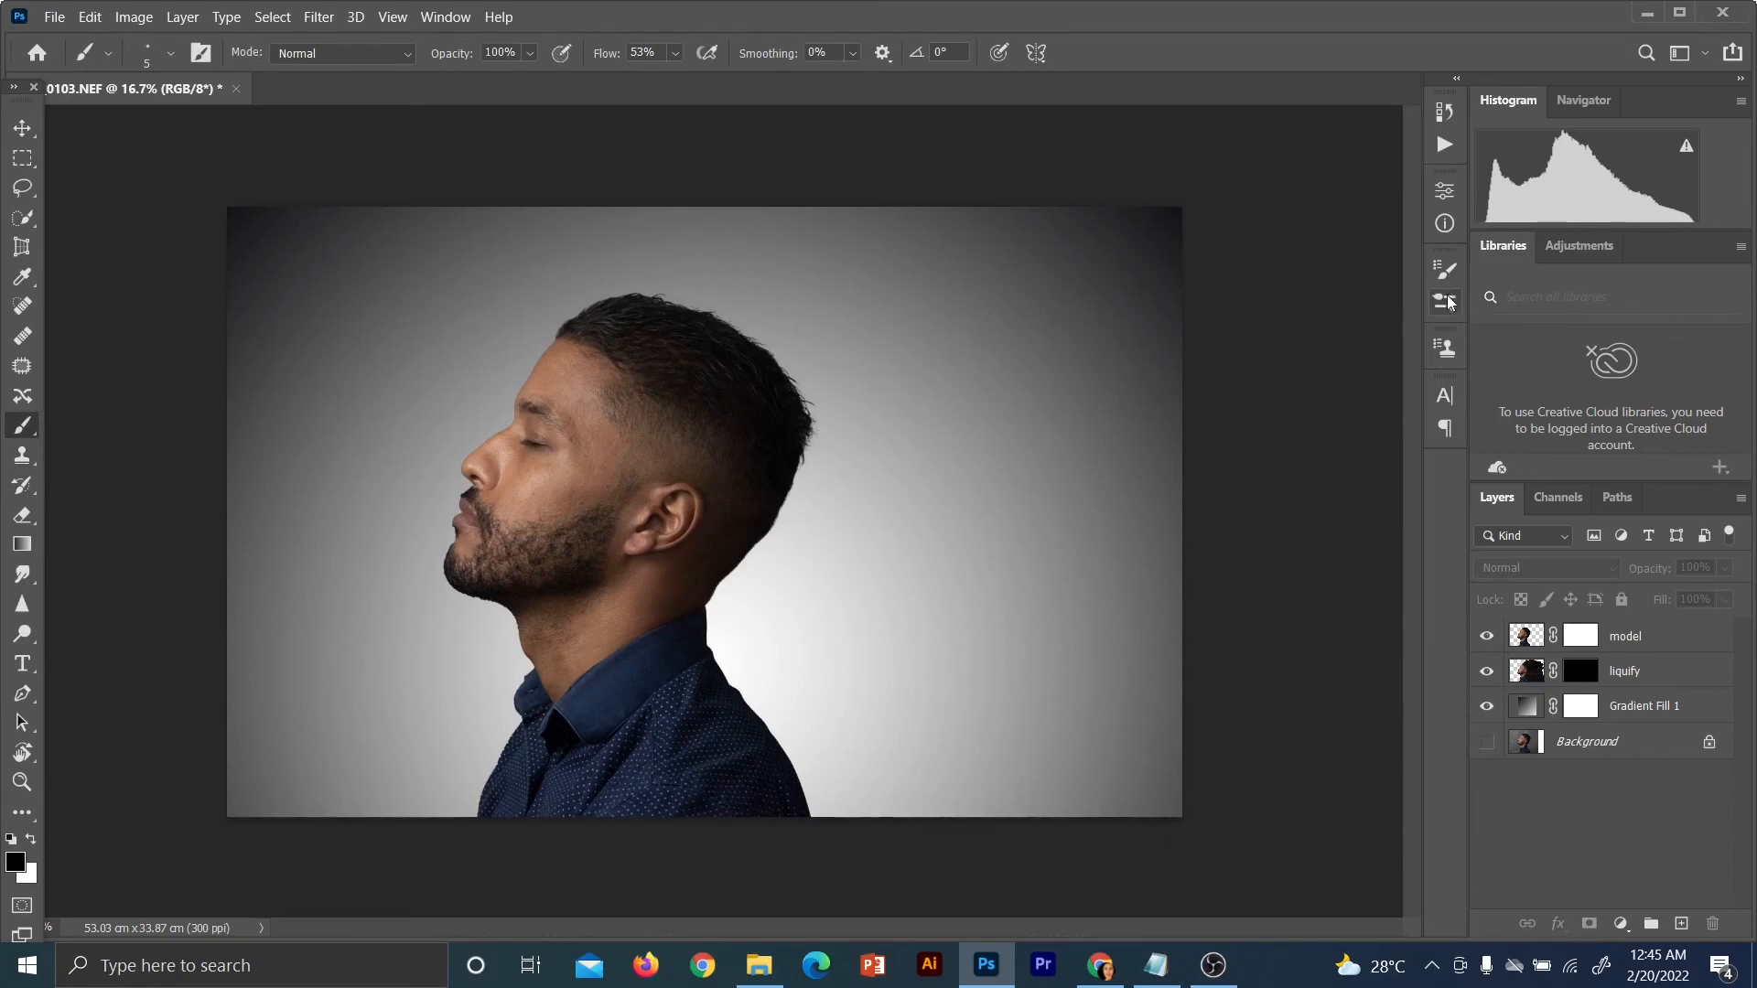
{"action": "left_click", "coordinate": [1448, 302]}
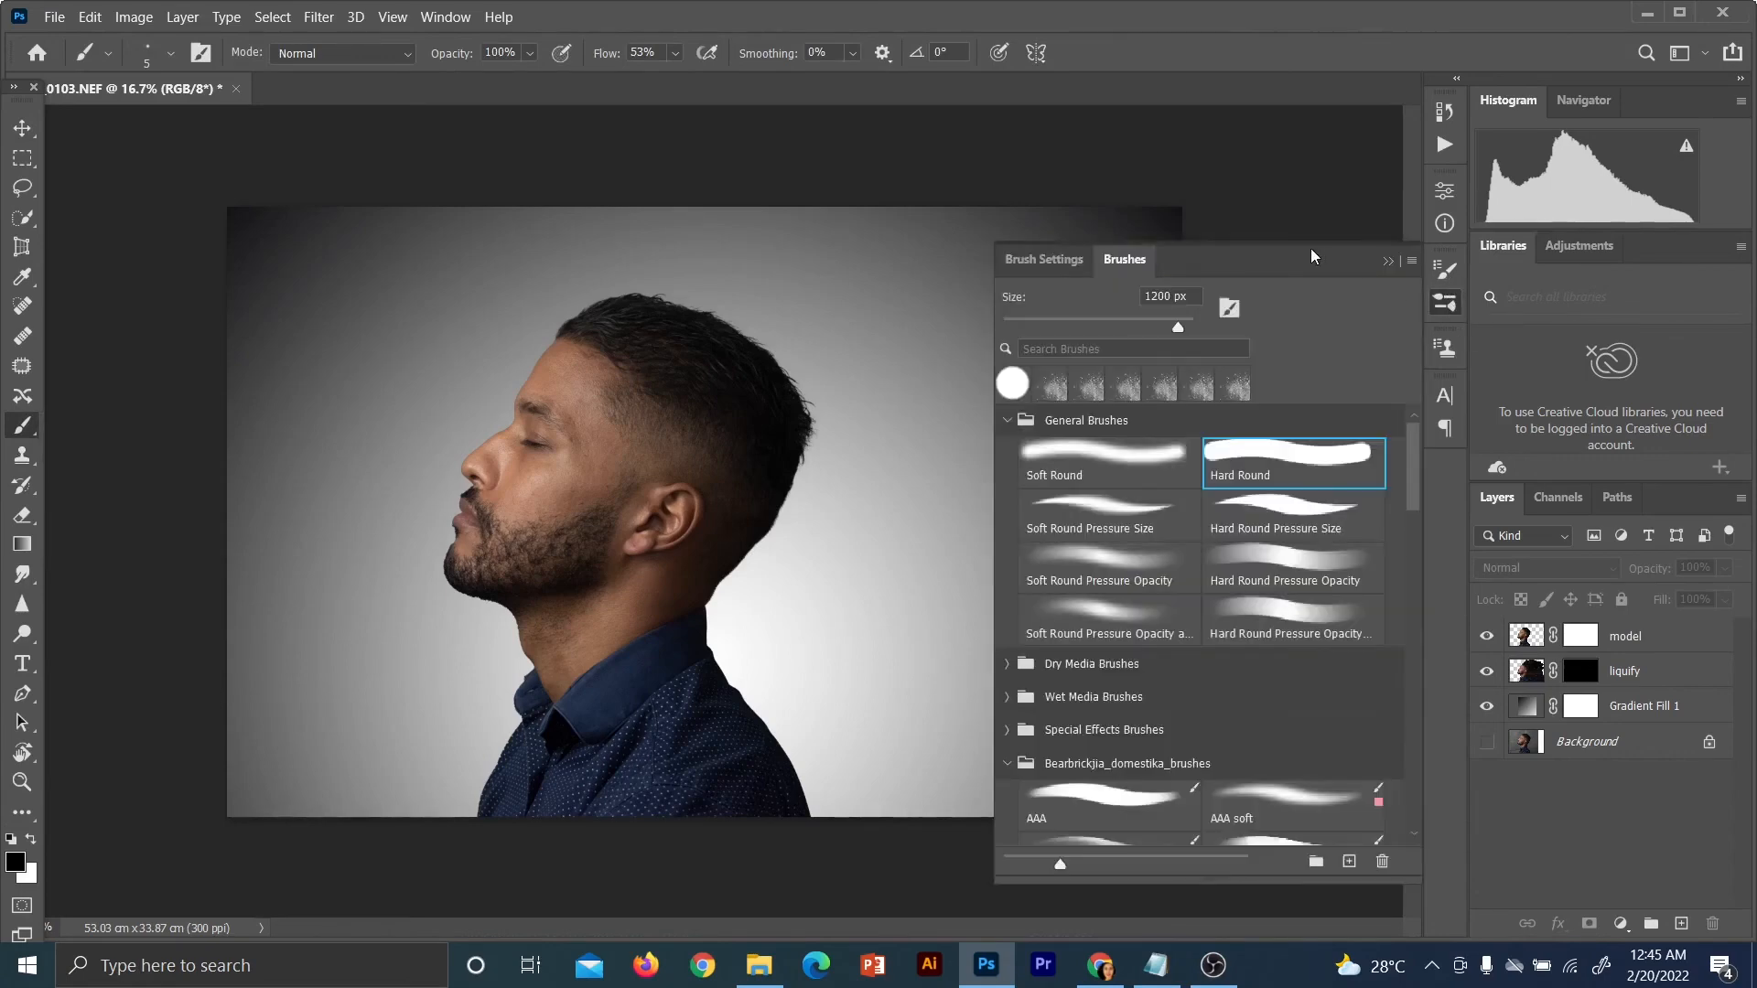
{"action": "left_click", "coordinate": [1050, 260]}
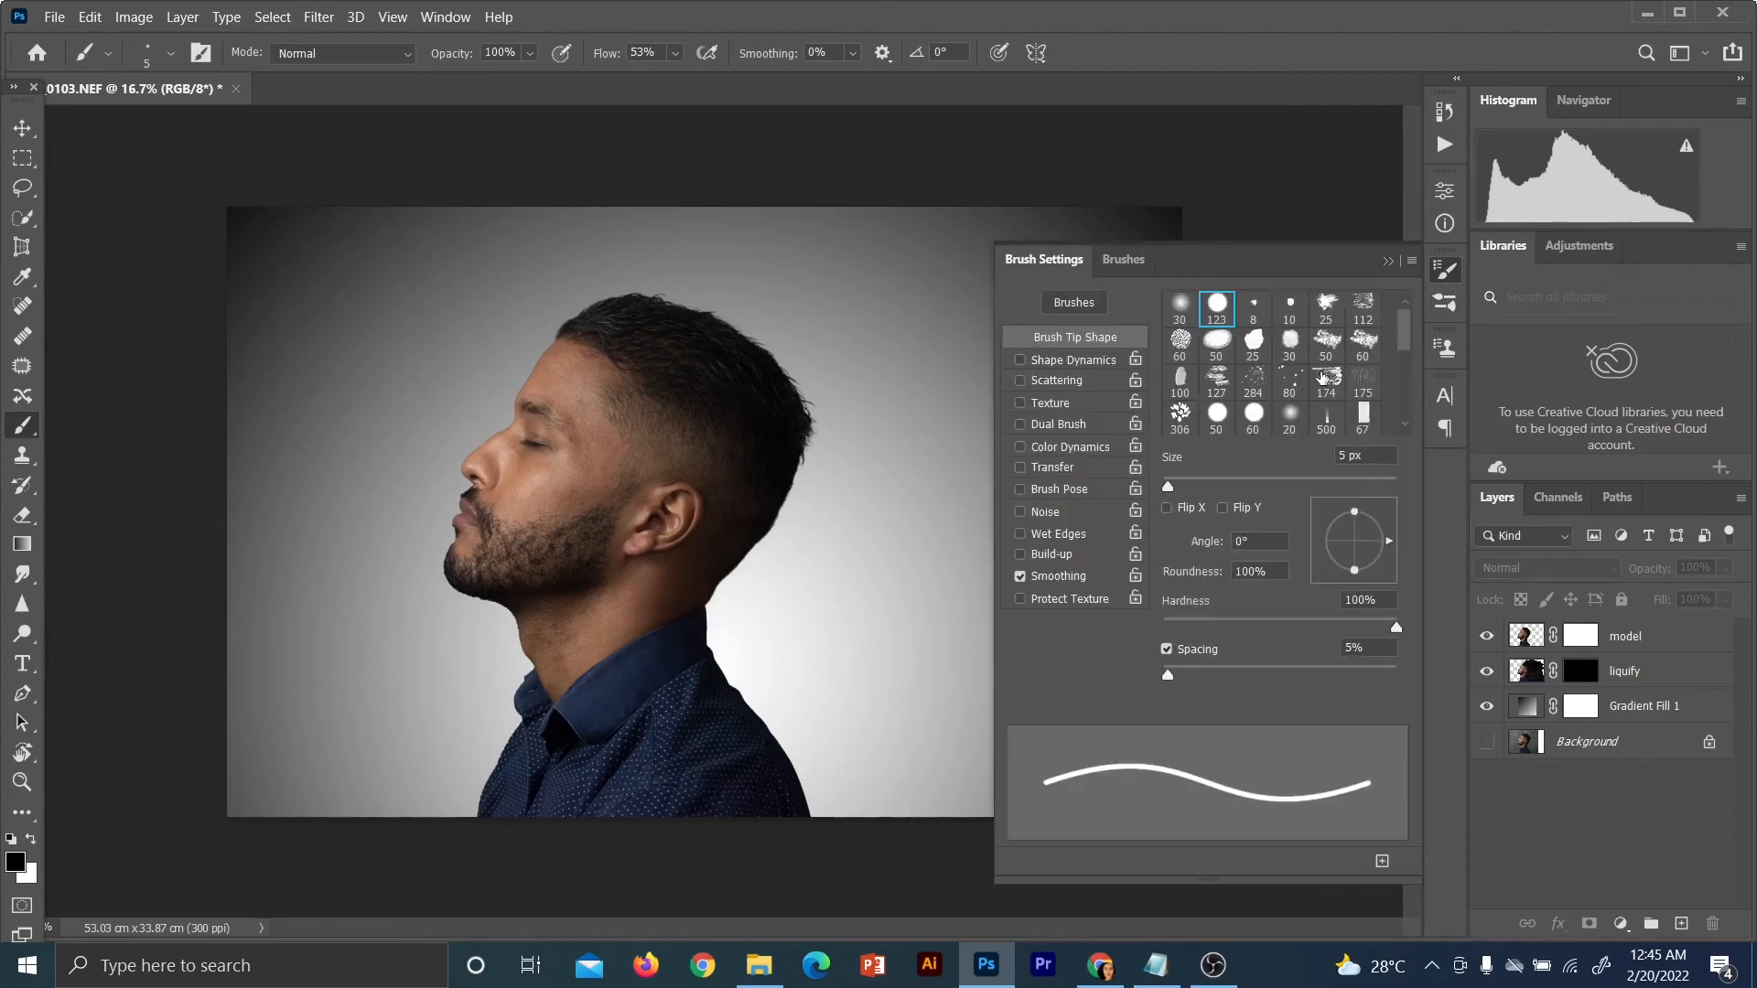
{"action": "left_click_drag", "start_coordinate": [1408, 336], "coordinate": [1409, 373]}
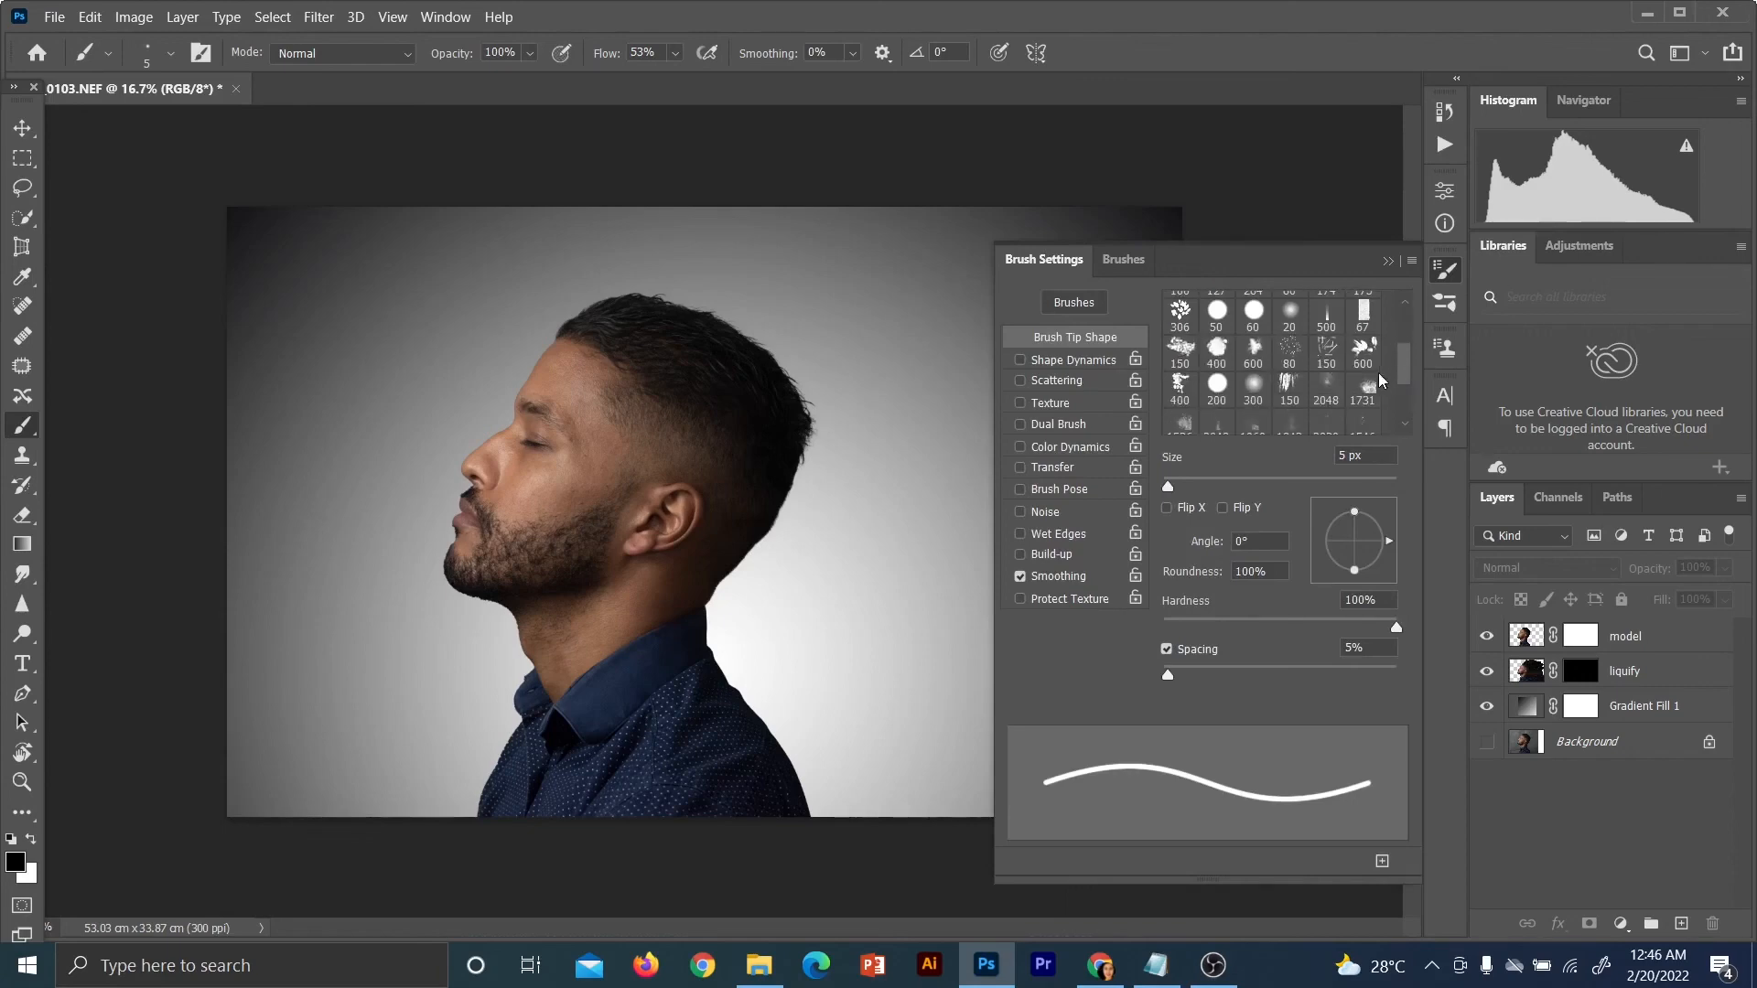
{"action": "scroll", "coordinate": [1395, 373], "scroll_direction": "up", "scroll_amount": 2}
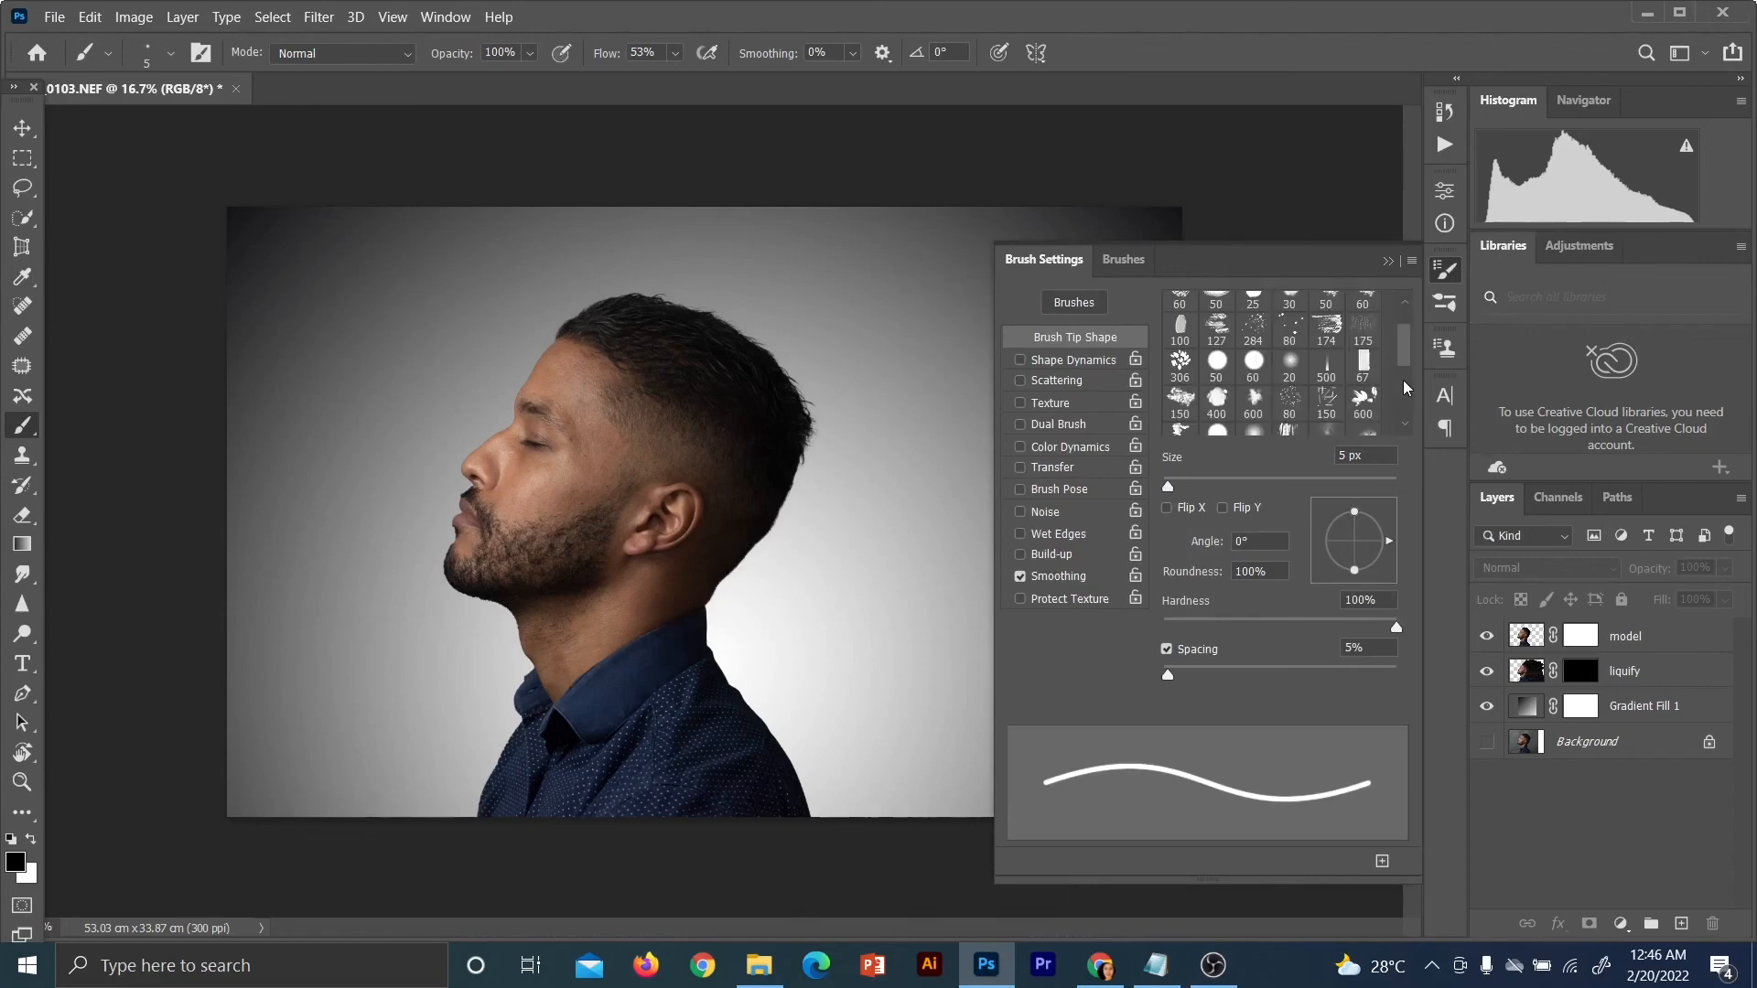
{"action": "left_click_drag", "start_coordinate": [1406, 356], "coordinate": [1406, 400]}
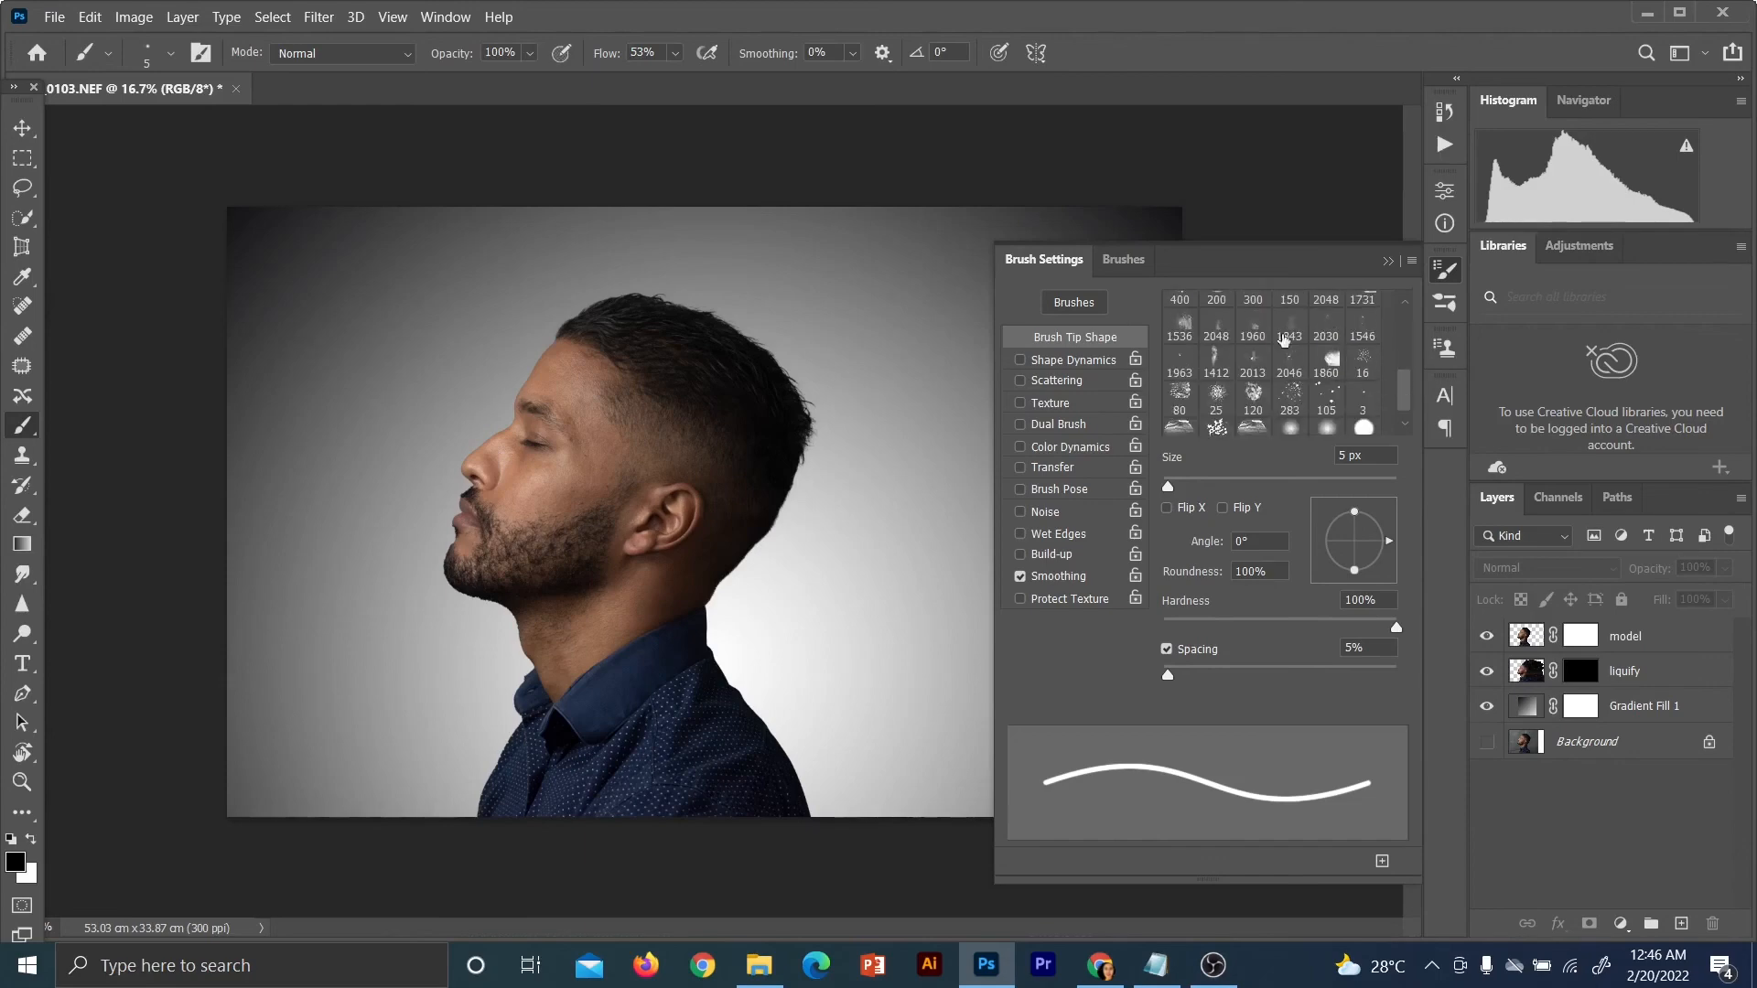
{"action": "left_click", "coordinate": [1181, 329]}
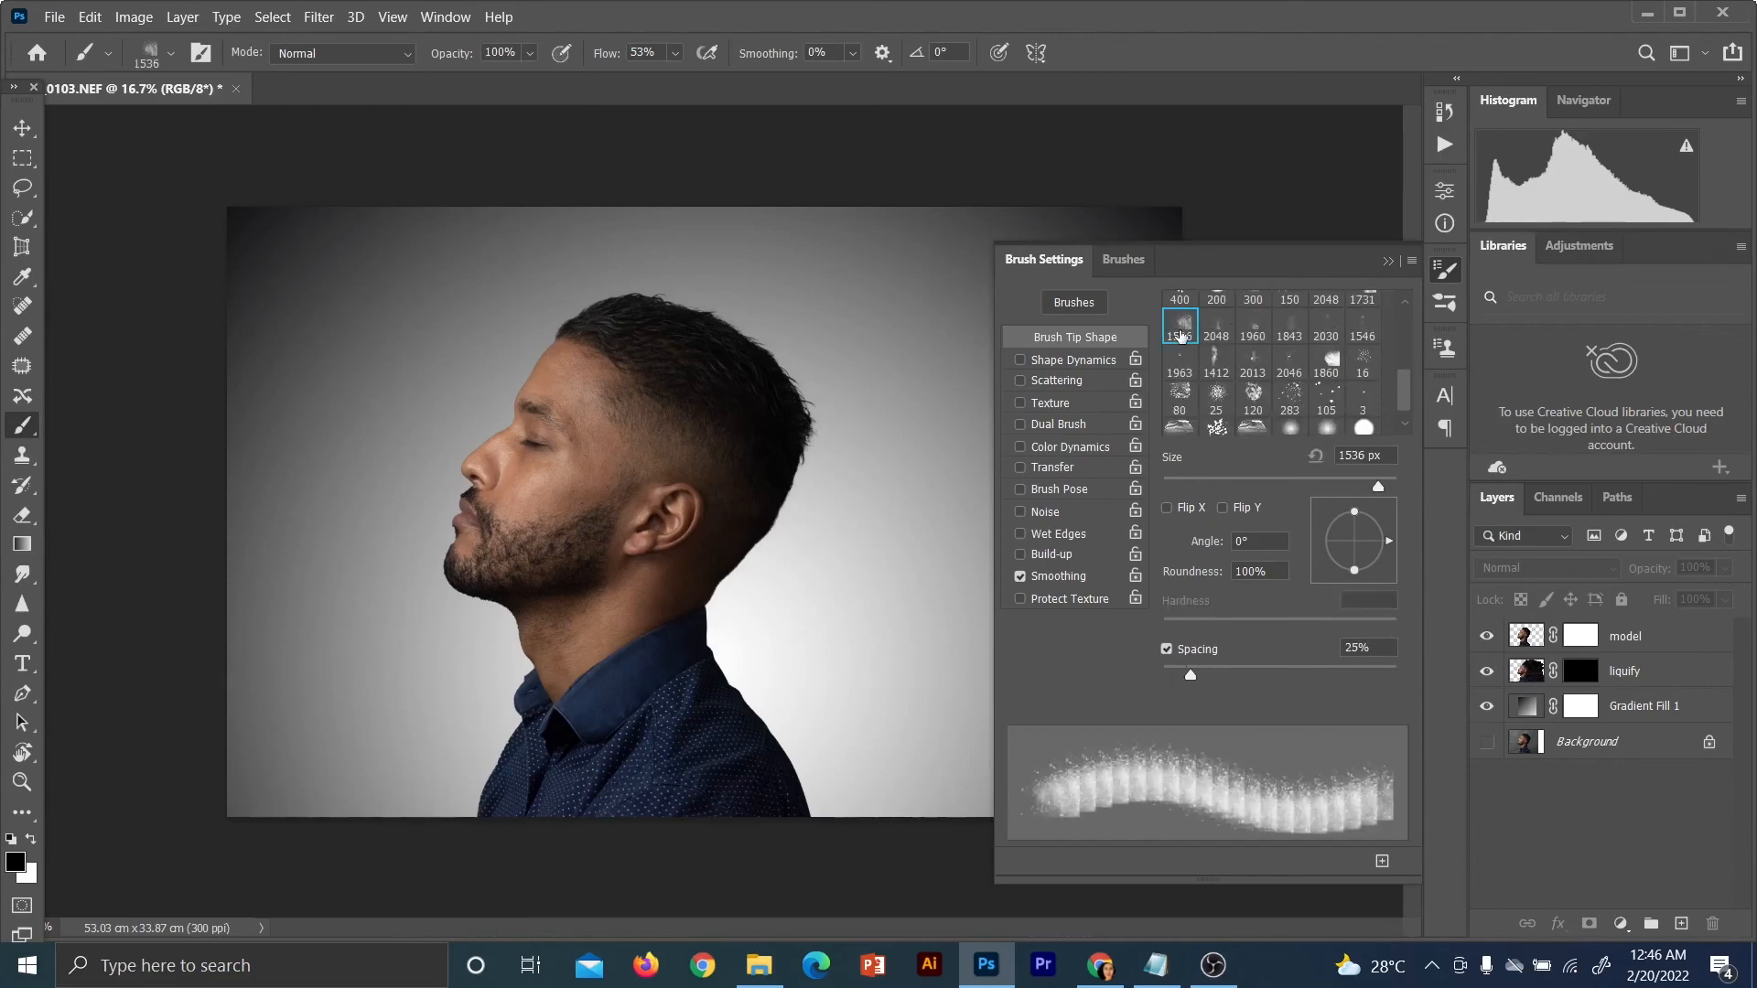
{"action": "left_click", "coordinate": [1387, 262]}
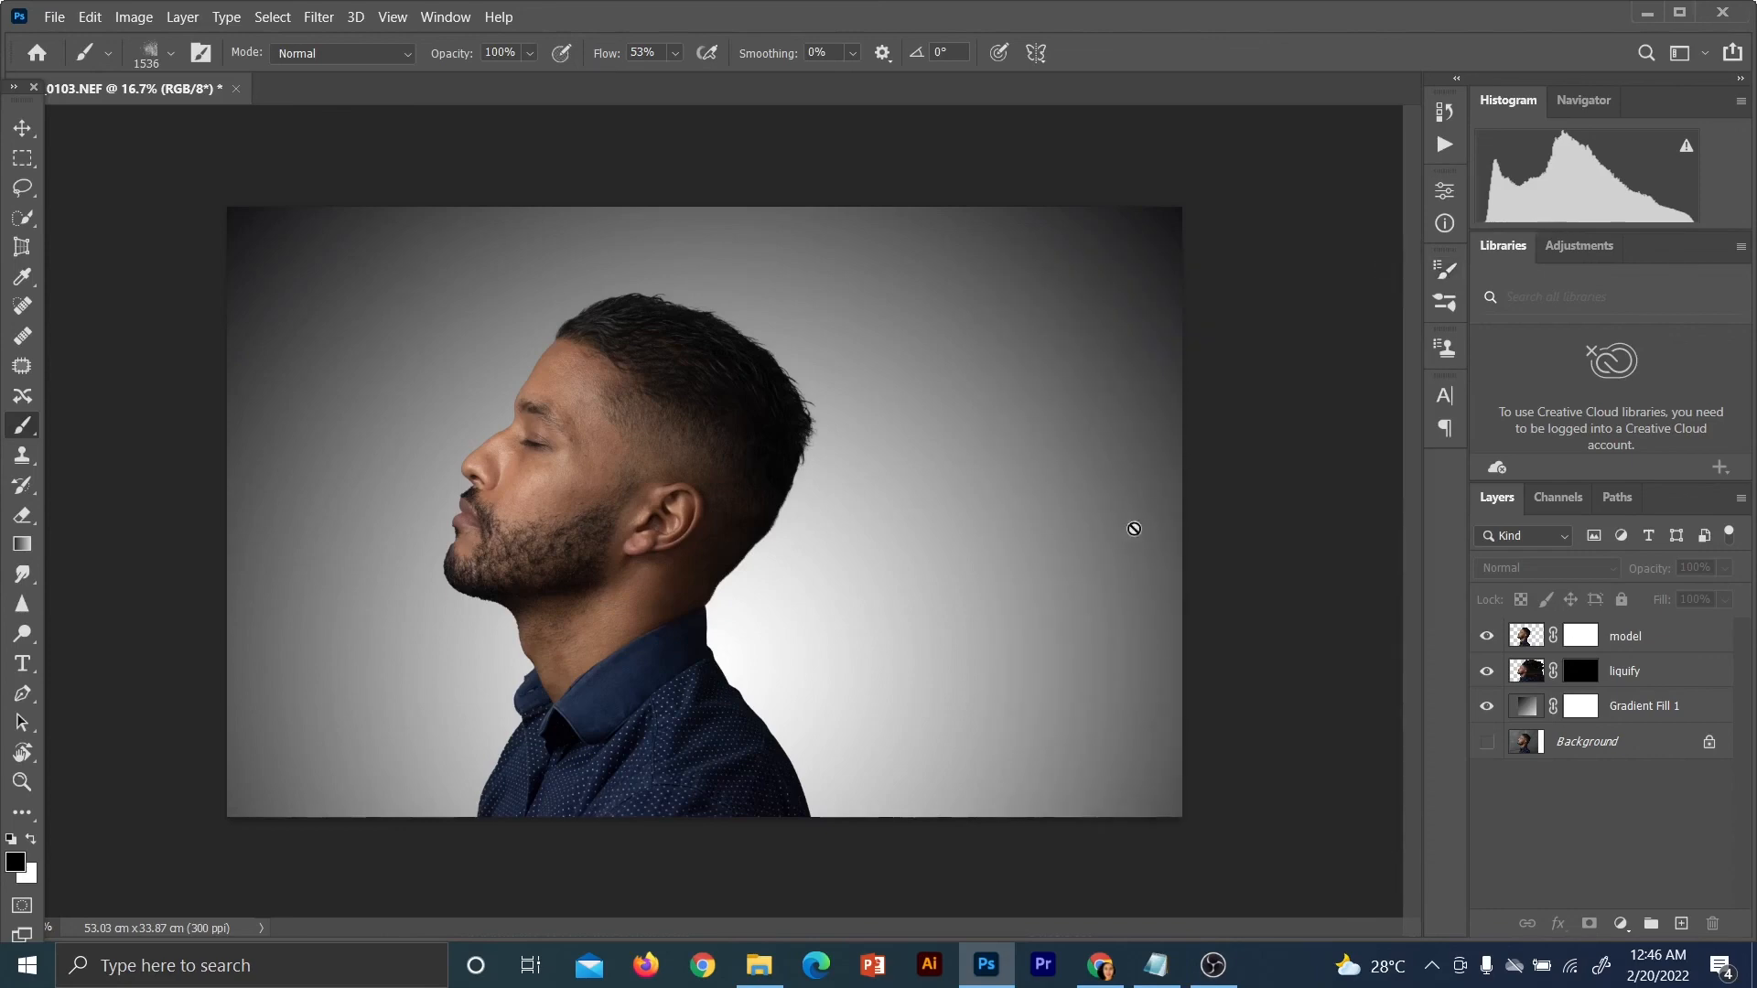
Paint black splatters on the model layer's mask over the back of the shoulder and shirt, undoing the first broad strokes
{"action": "left_click", "coordinate": [1637, 643]}
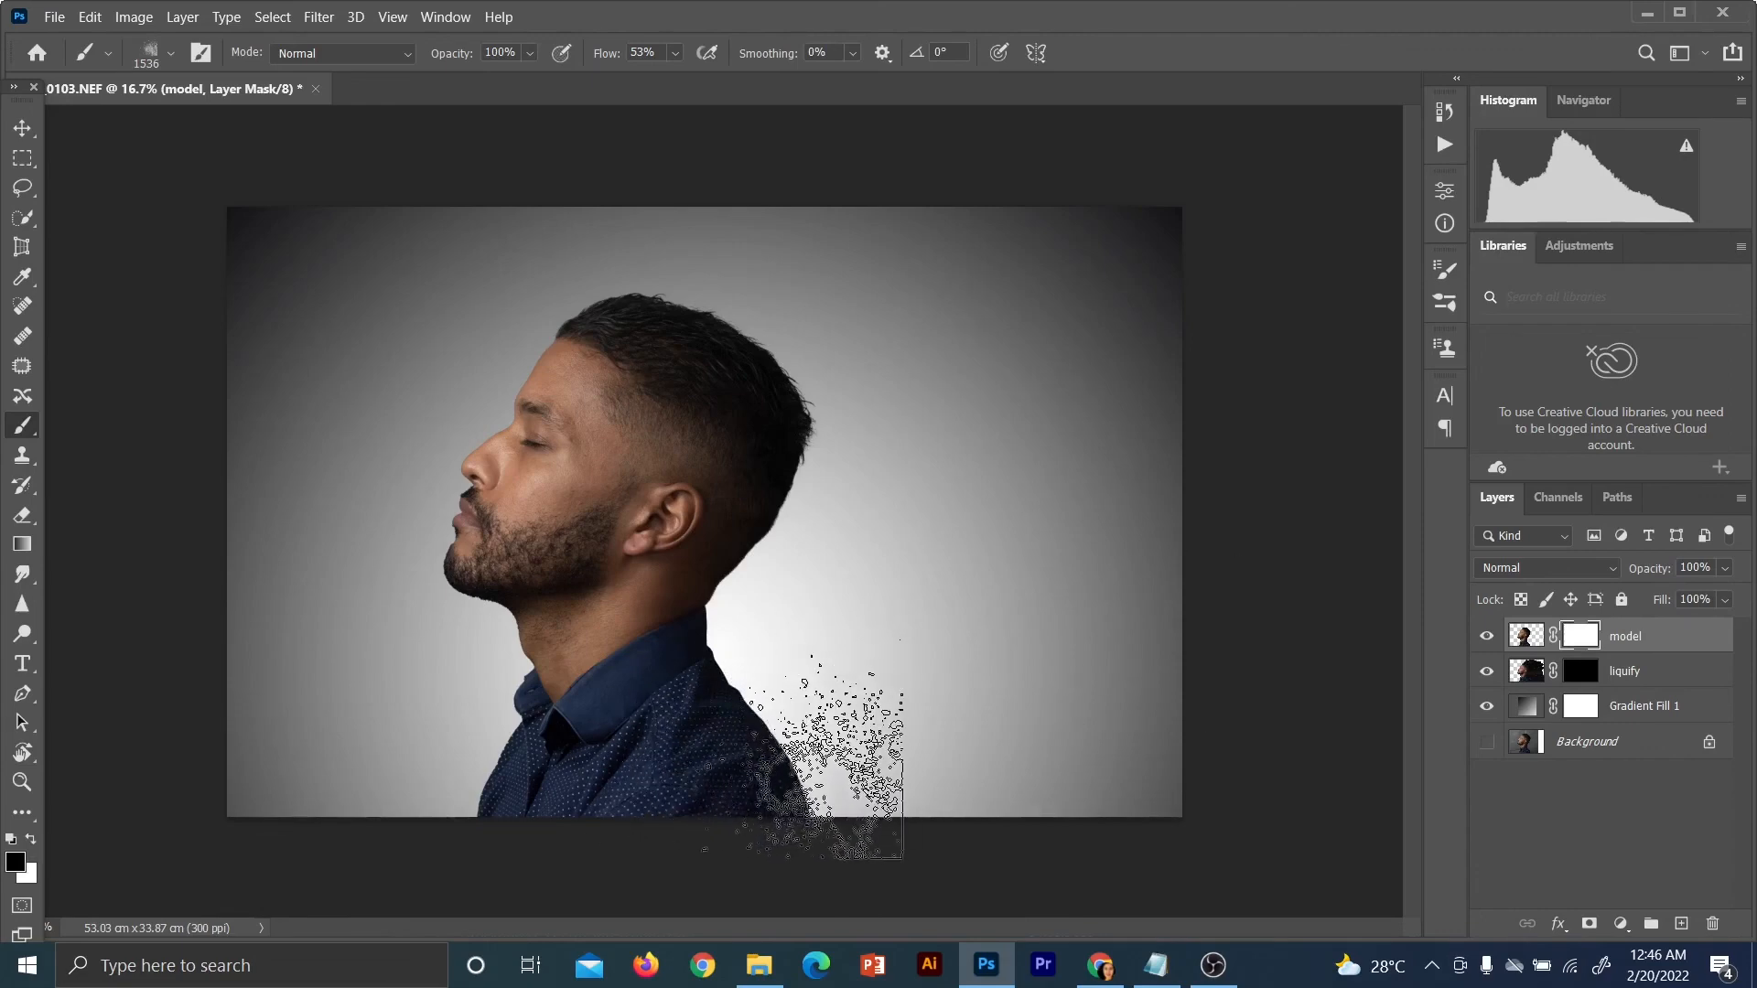
{"action": "mouse_move", "coordinate": [769, 749]}
{"action": "left_mouse_down"}
{"action": "mouse_move", "coordinate": [932, 754]}
{"action": "mouse_move", "coordinate": [850, 757]}
{"action": "mouse_move", "coordinate": [836, 730]}
{"action": "mouse_move", "coordinate": [894, 745]}
{"action": "left_mouse_up"}
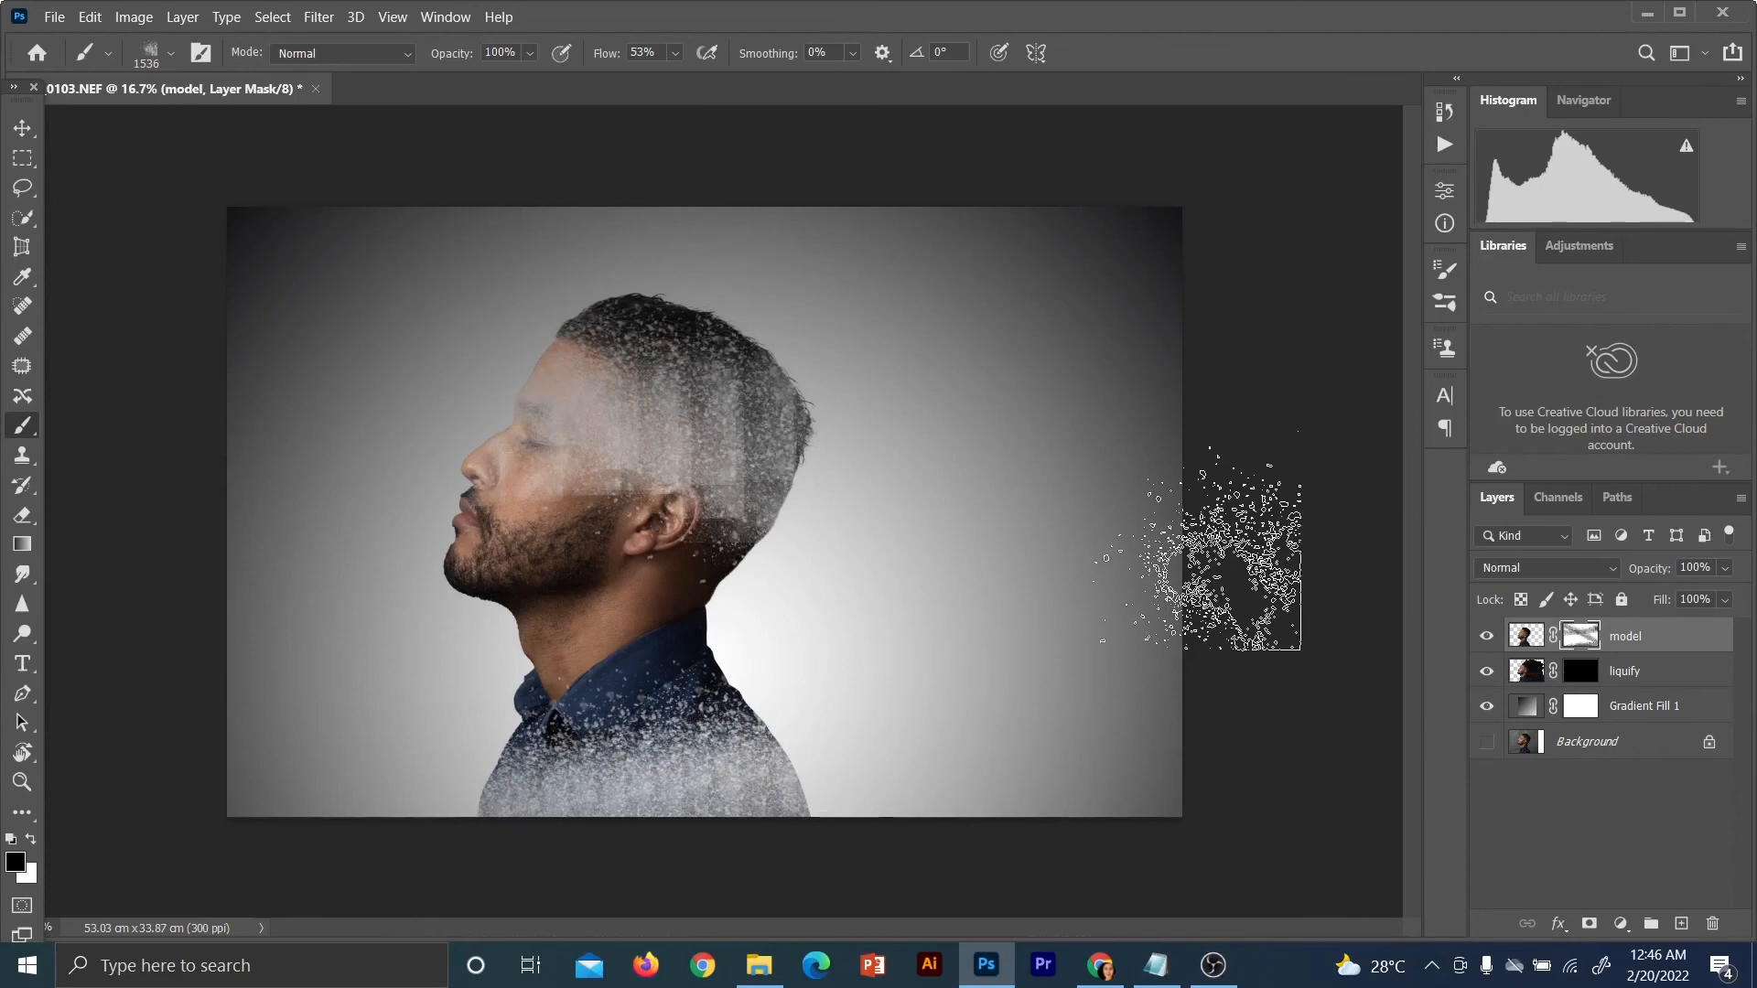
{"action": "key", "text": "ctrl+z"}
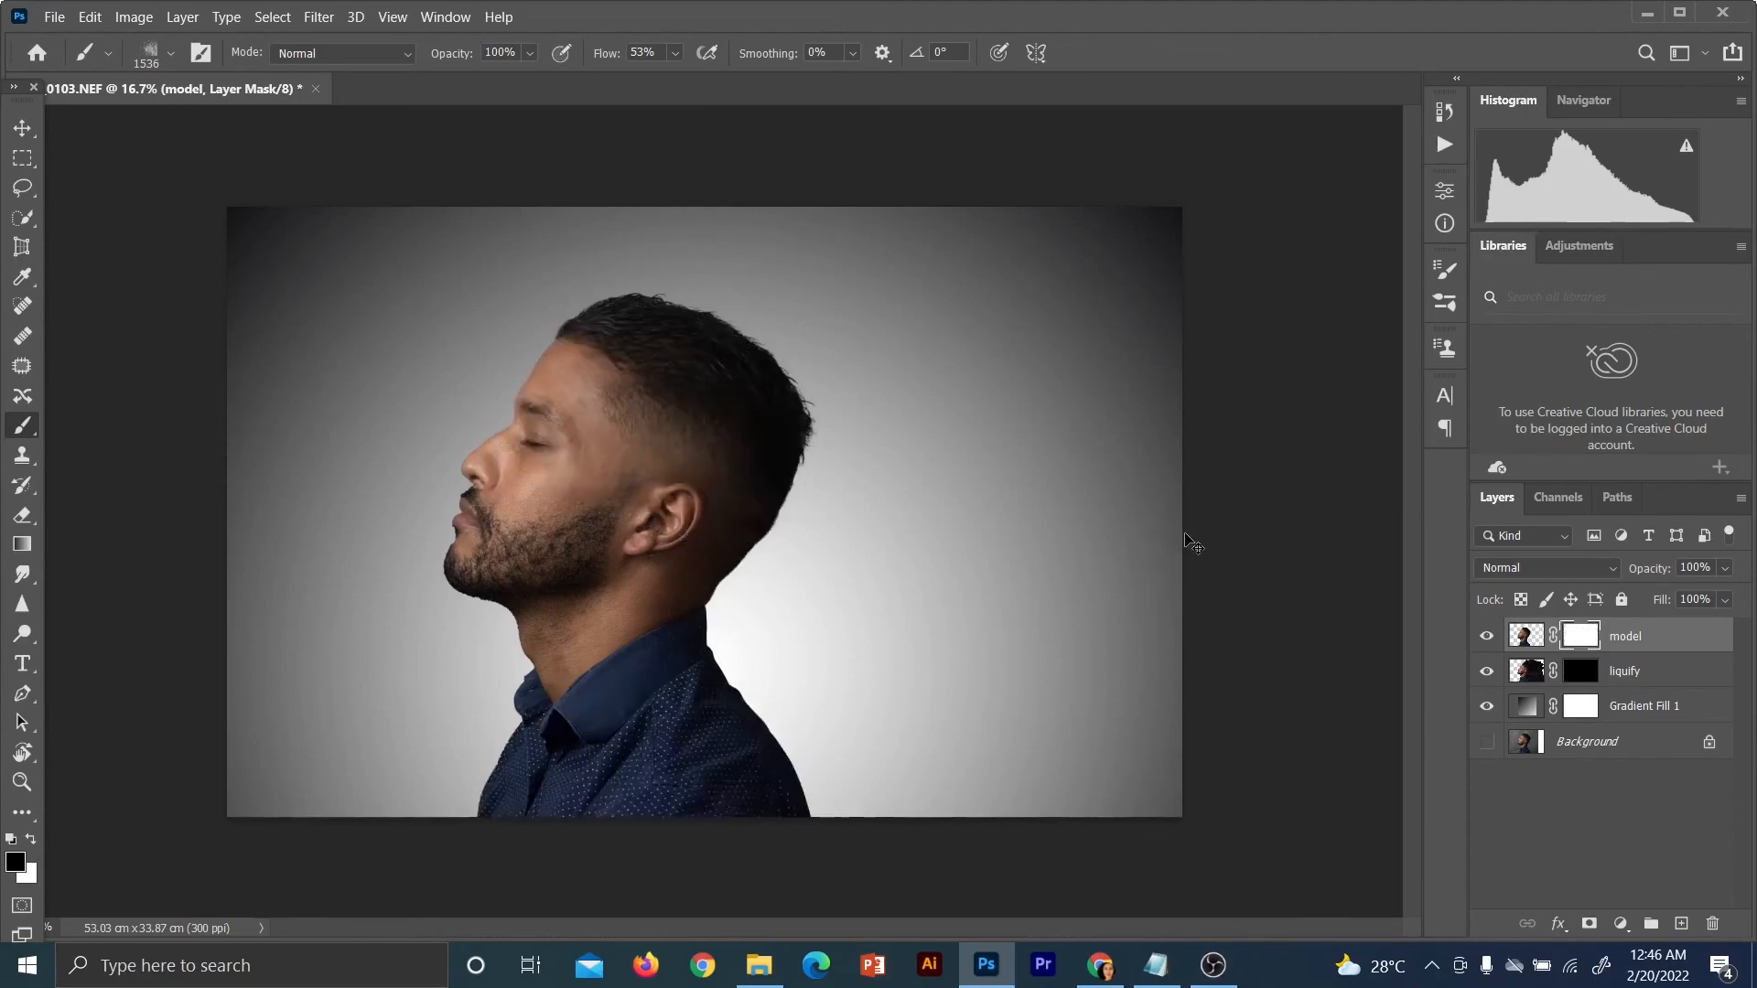
{"action": "mouse_move", "coordinate": [813, 770]}
{"action": "left_mouse_down"}
{"action": "mouse_move", "coordinate": [892, 739]}
{"action": "mouse_move", "coordinate": [801, 719]}
{"action": "left_mouse_up"}
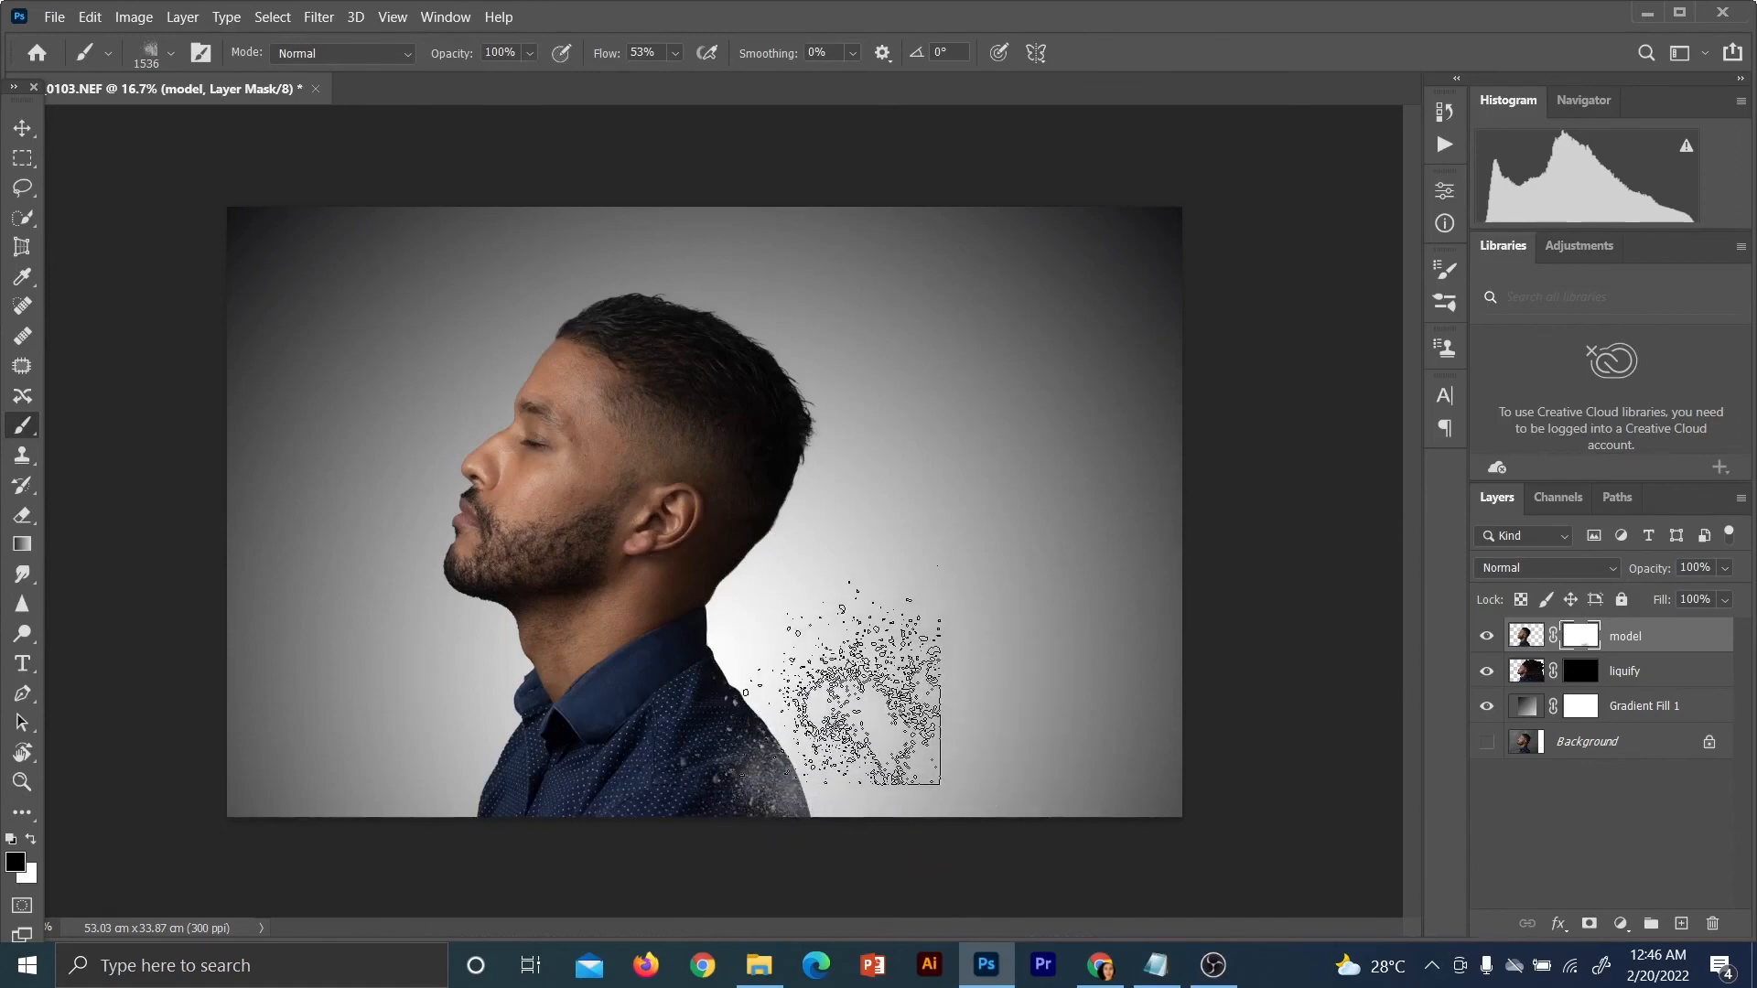
{"action": "mouse_move", "coordinate": [824, 667]}
{"action": "left_mouse_down"}
{"action": "mouse_move", "coordinate": [730, 653]}
{"action": "mouse_move", "coordinate": [803, 695]}
{"action": "mouse_move", "coordinate": [679, 785]}
{"action": "left_mouse_up"}
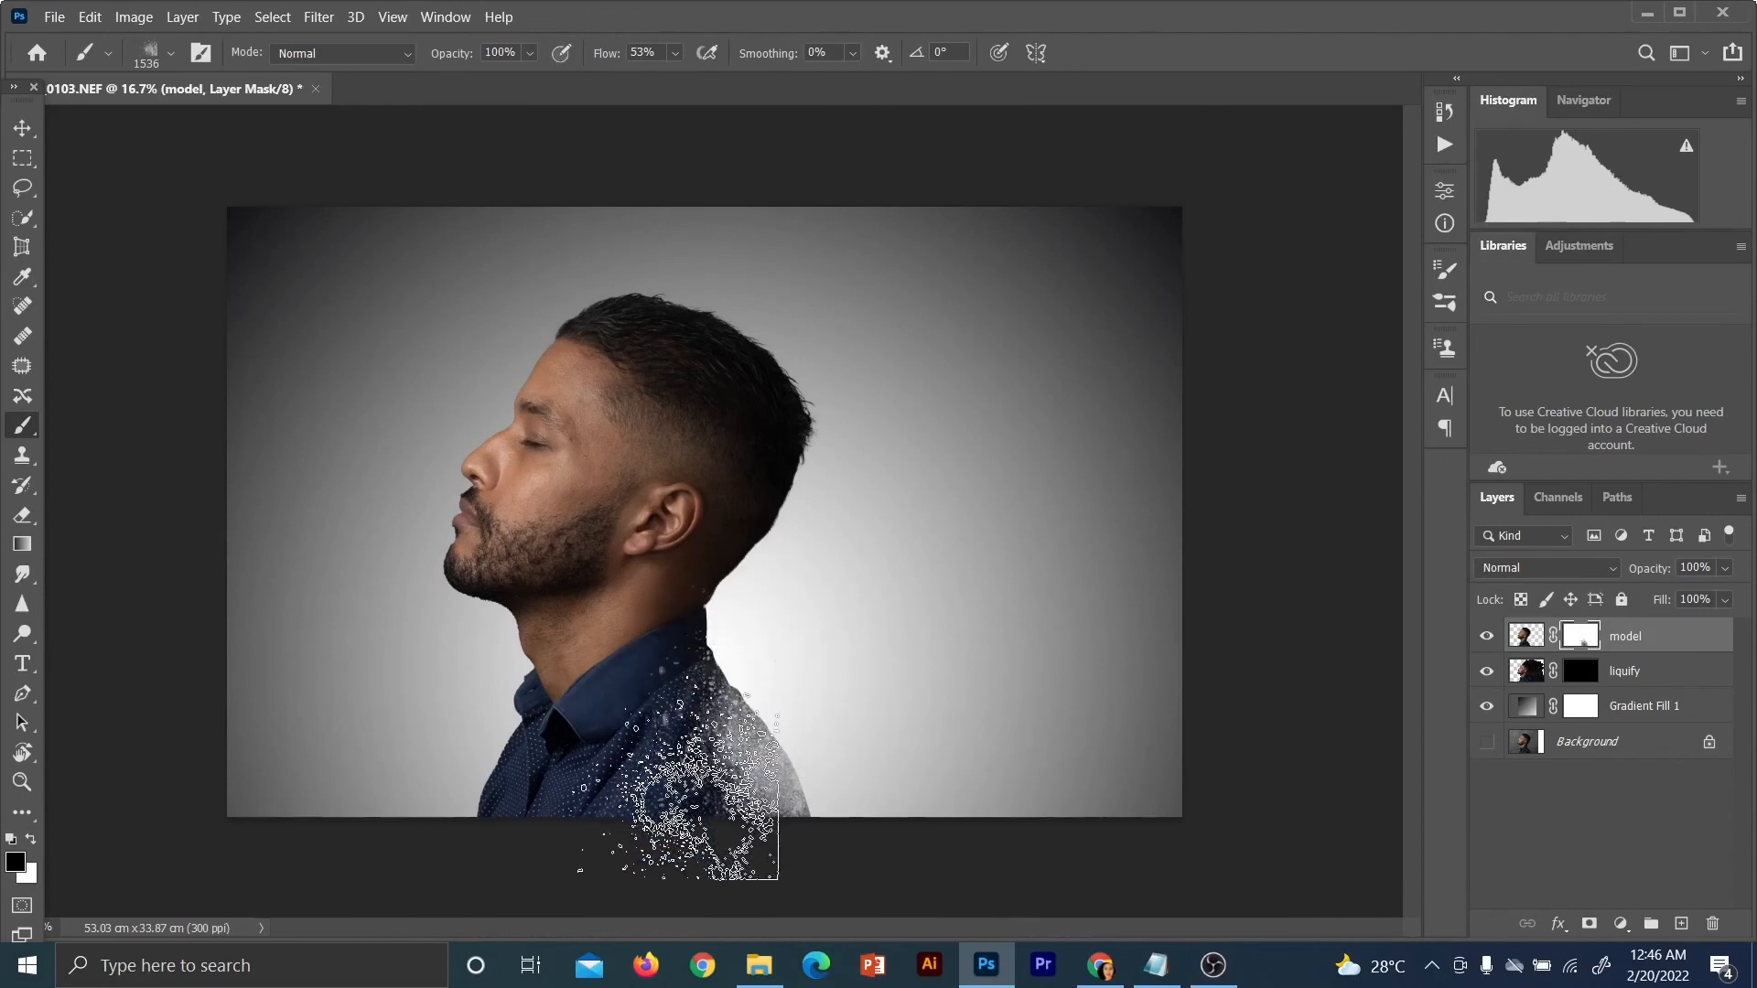
{"action": "left_click", "coordinate": [679, 780]}
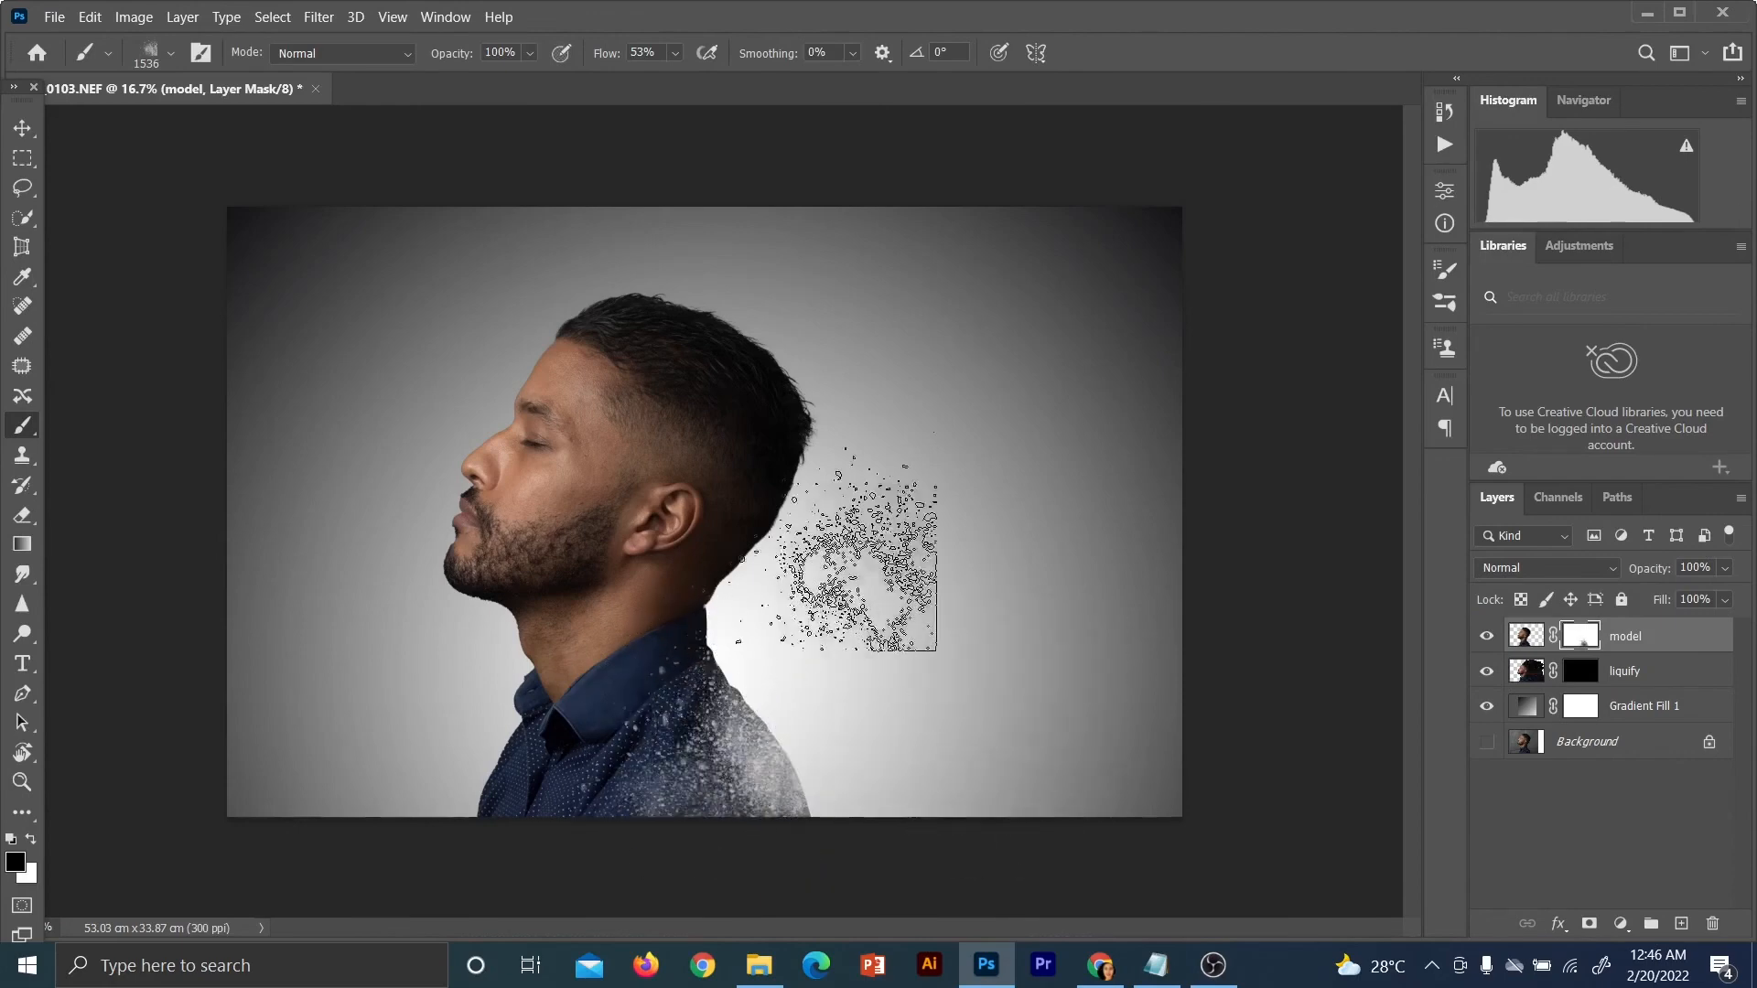
Stamp black splatters on the model mask along the neck and lower back of the head, undoing the last one
{"action": "left_click", "coordinate": [747, 589]}
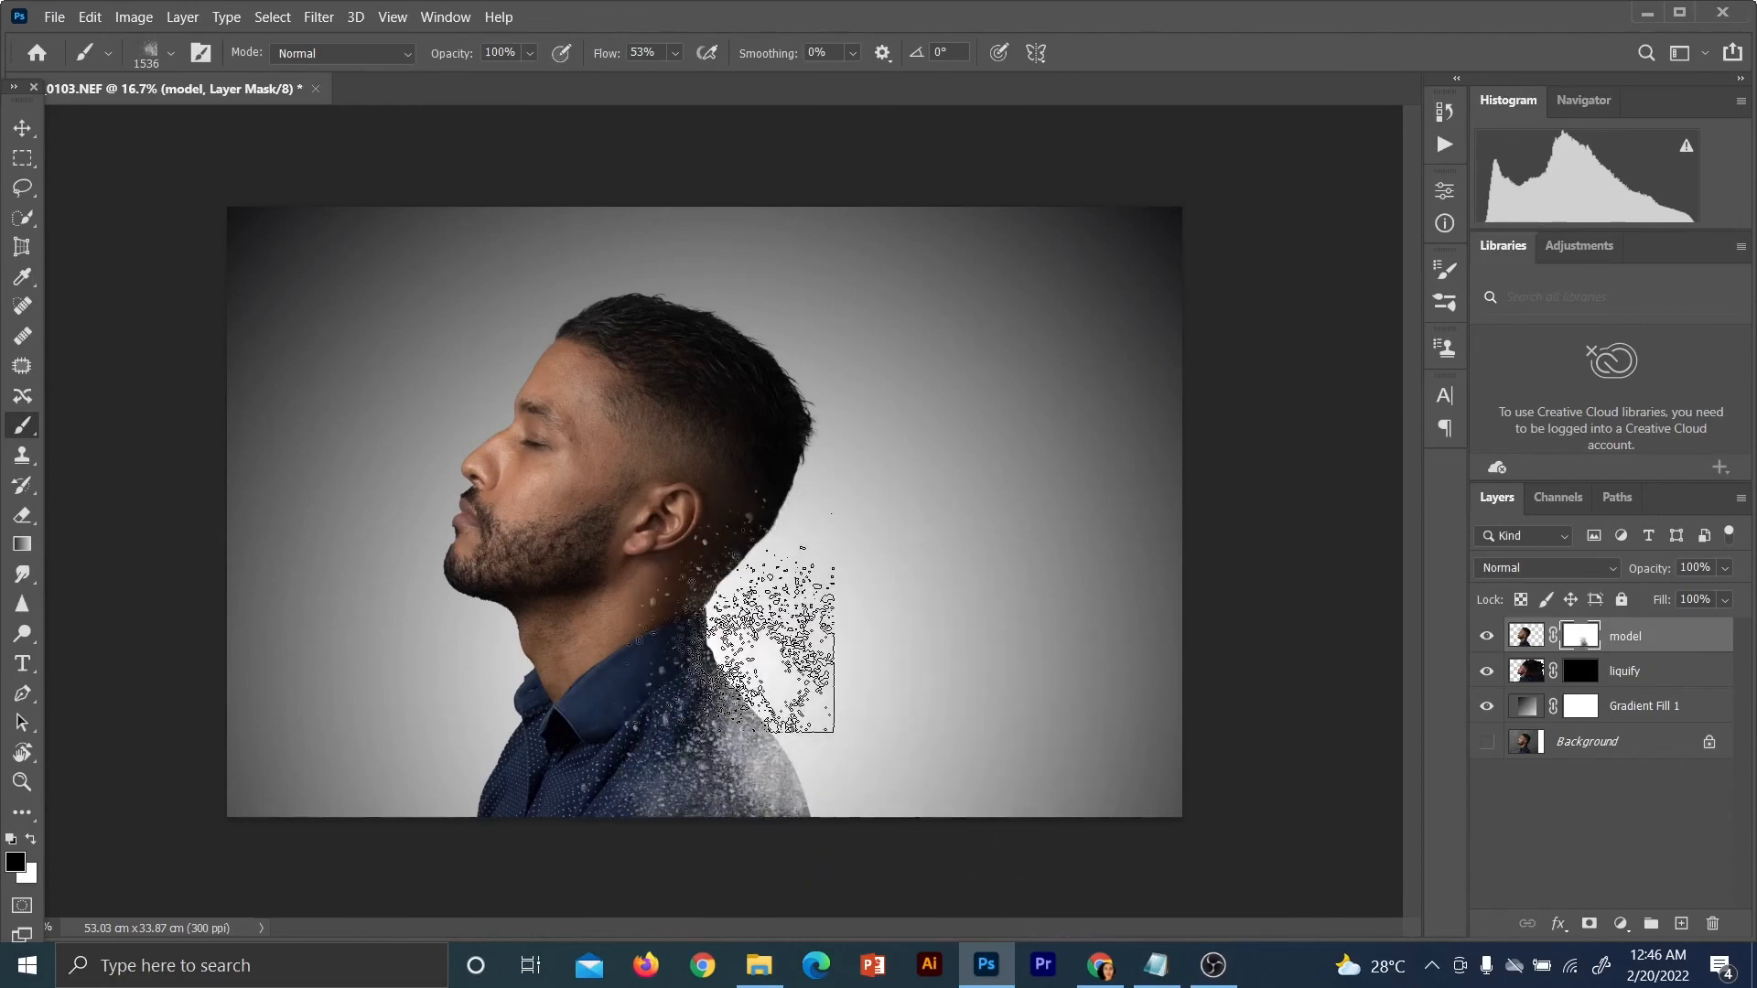
{"action": "left_click", "coordinate": [720, 618]}
{"action": "left_click", "coordinate": [732, 535]}
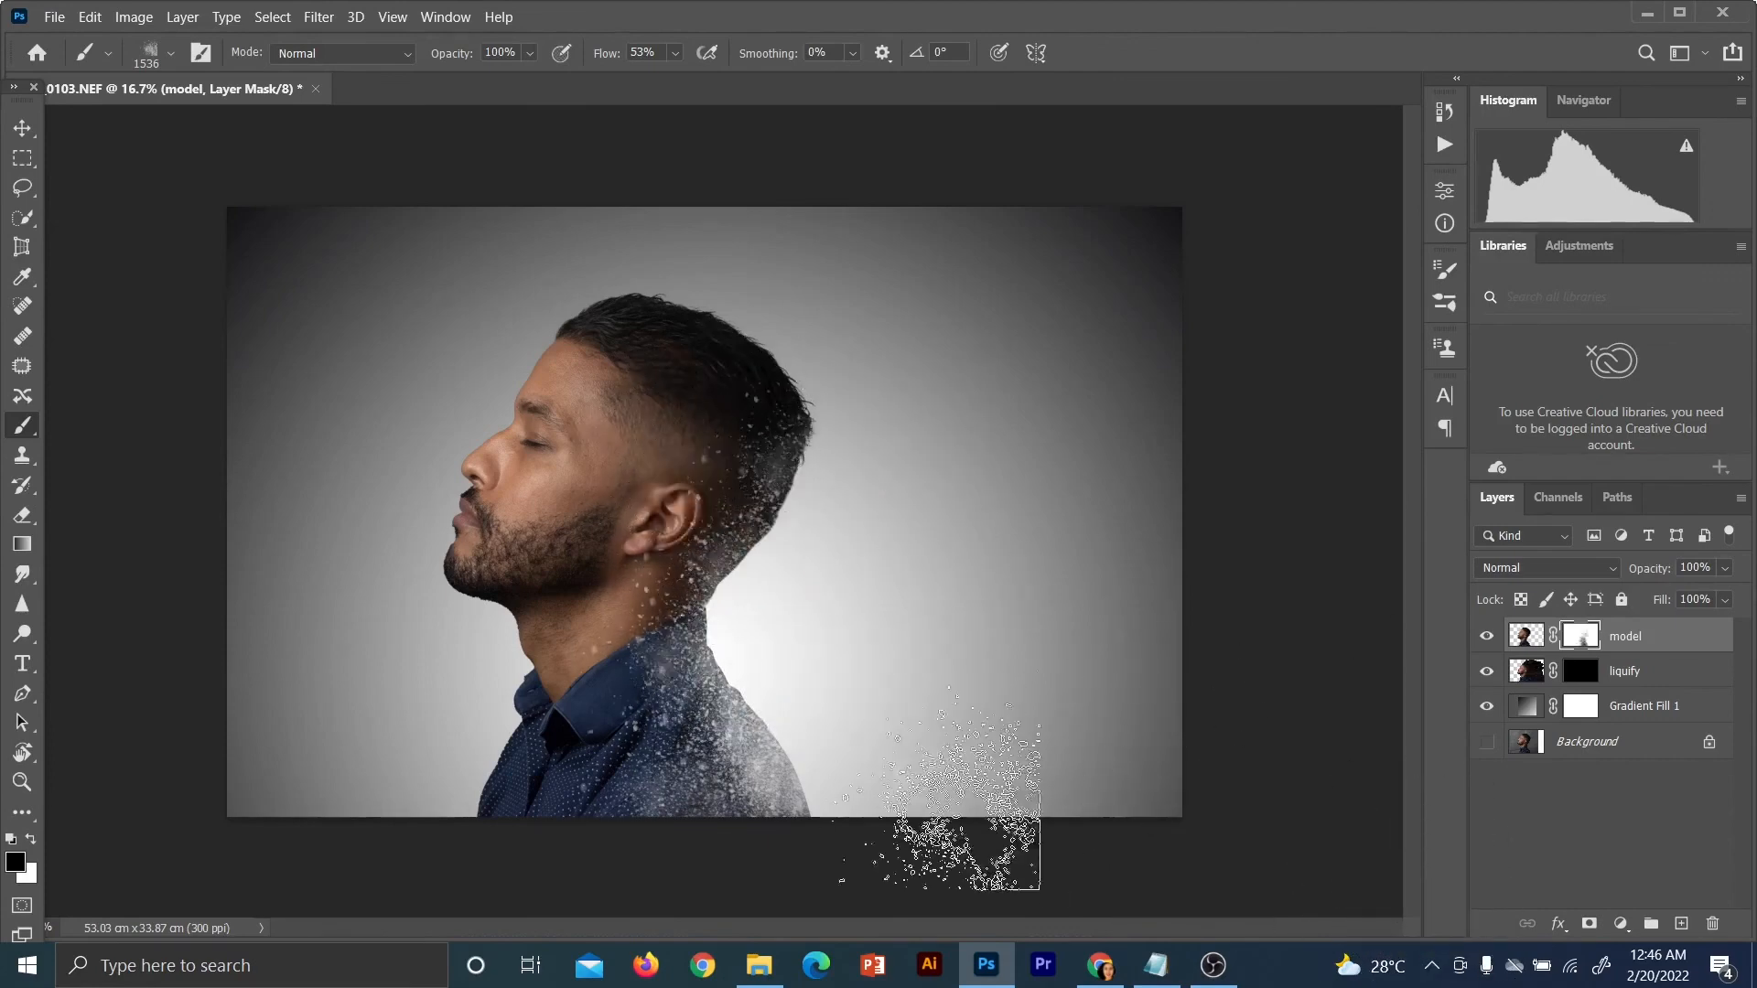
{"action": "left_click", "coordinate": [797, 357]}
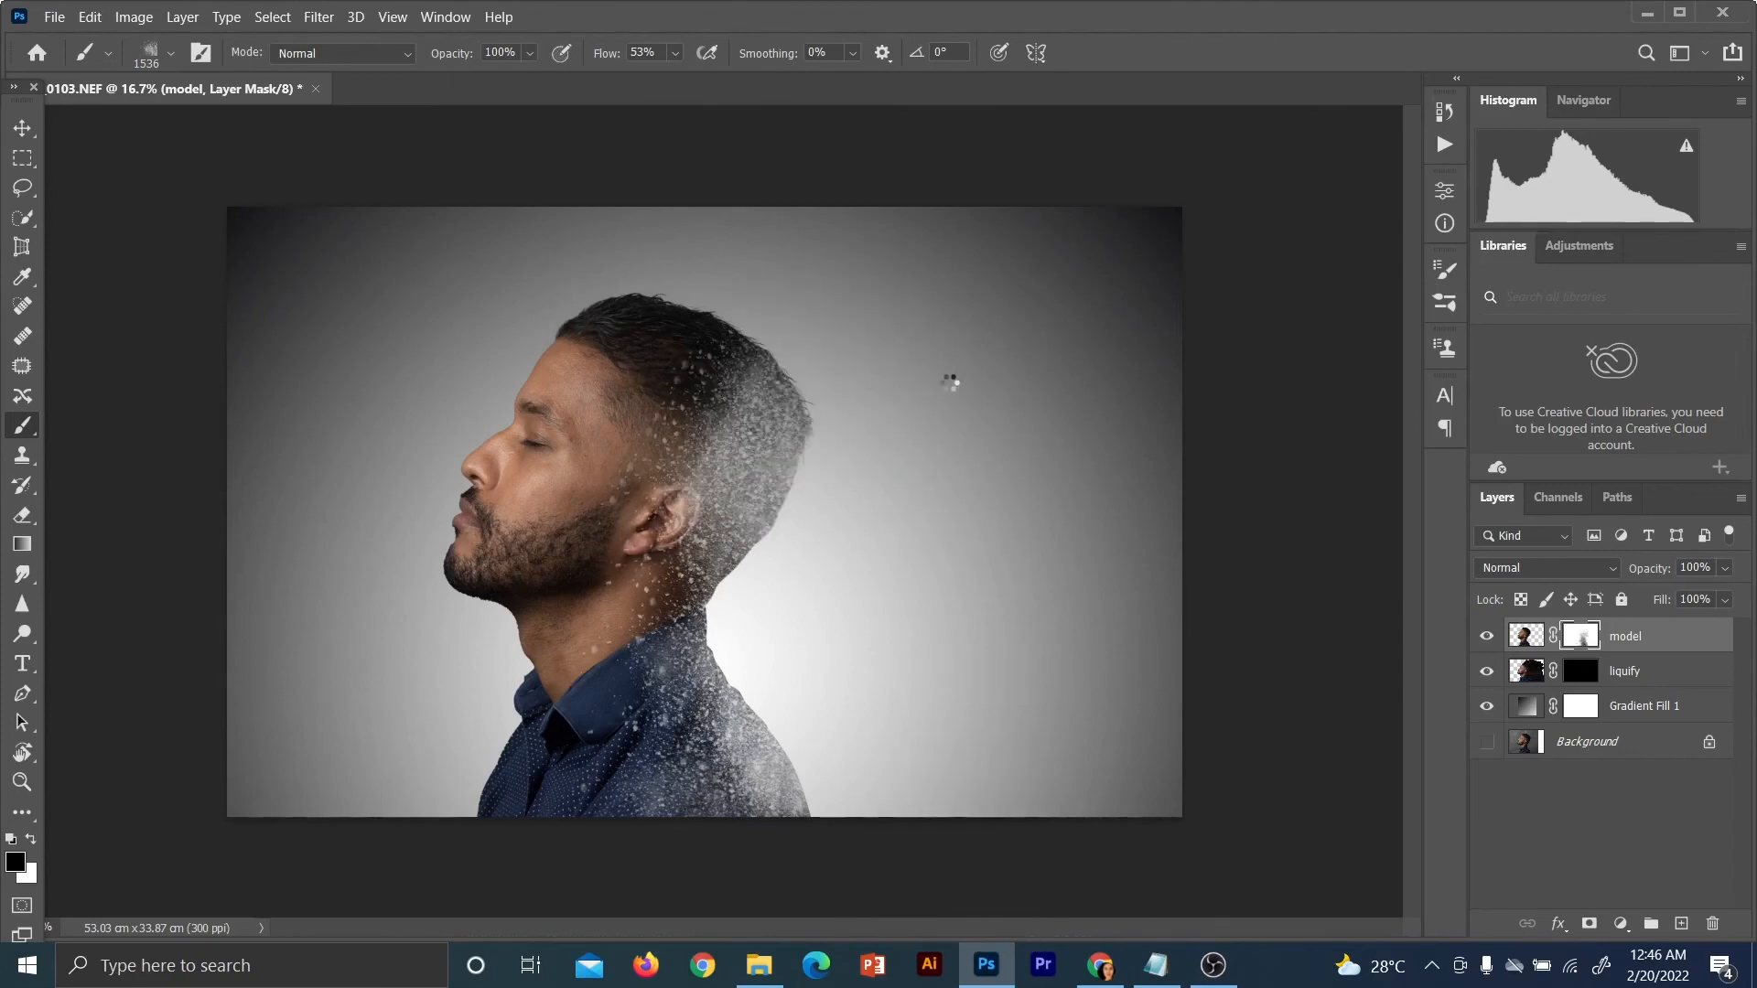
{"action": "key", "text": "ctrl+z"}
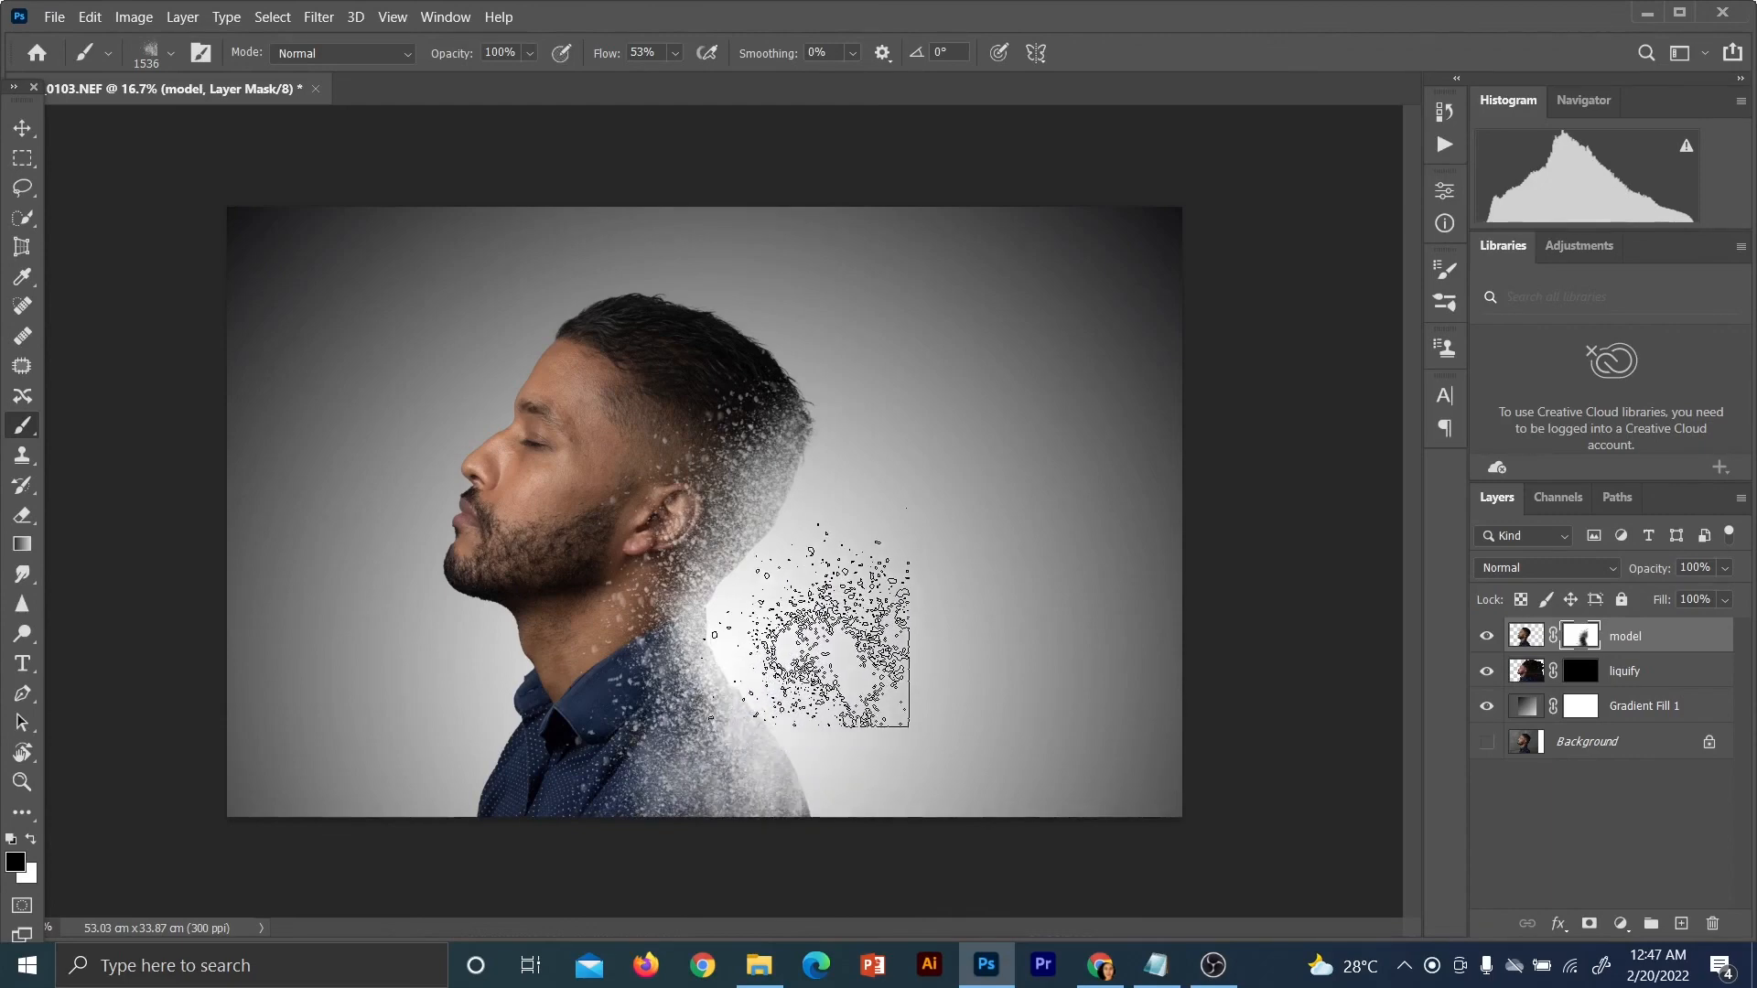
Stamp black splatters over the upper back of the head on the model mask, with the brush at 1900 px and 61°
{"action": "key", "text": "bracketright"}
{"action": "key", "text": "bracketright"}
{"action": "key", "text": "bracketright"}
{"action": "key", "text": "bracketright"}
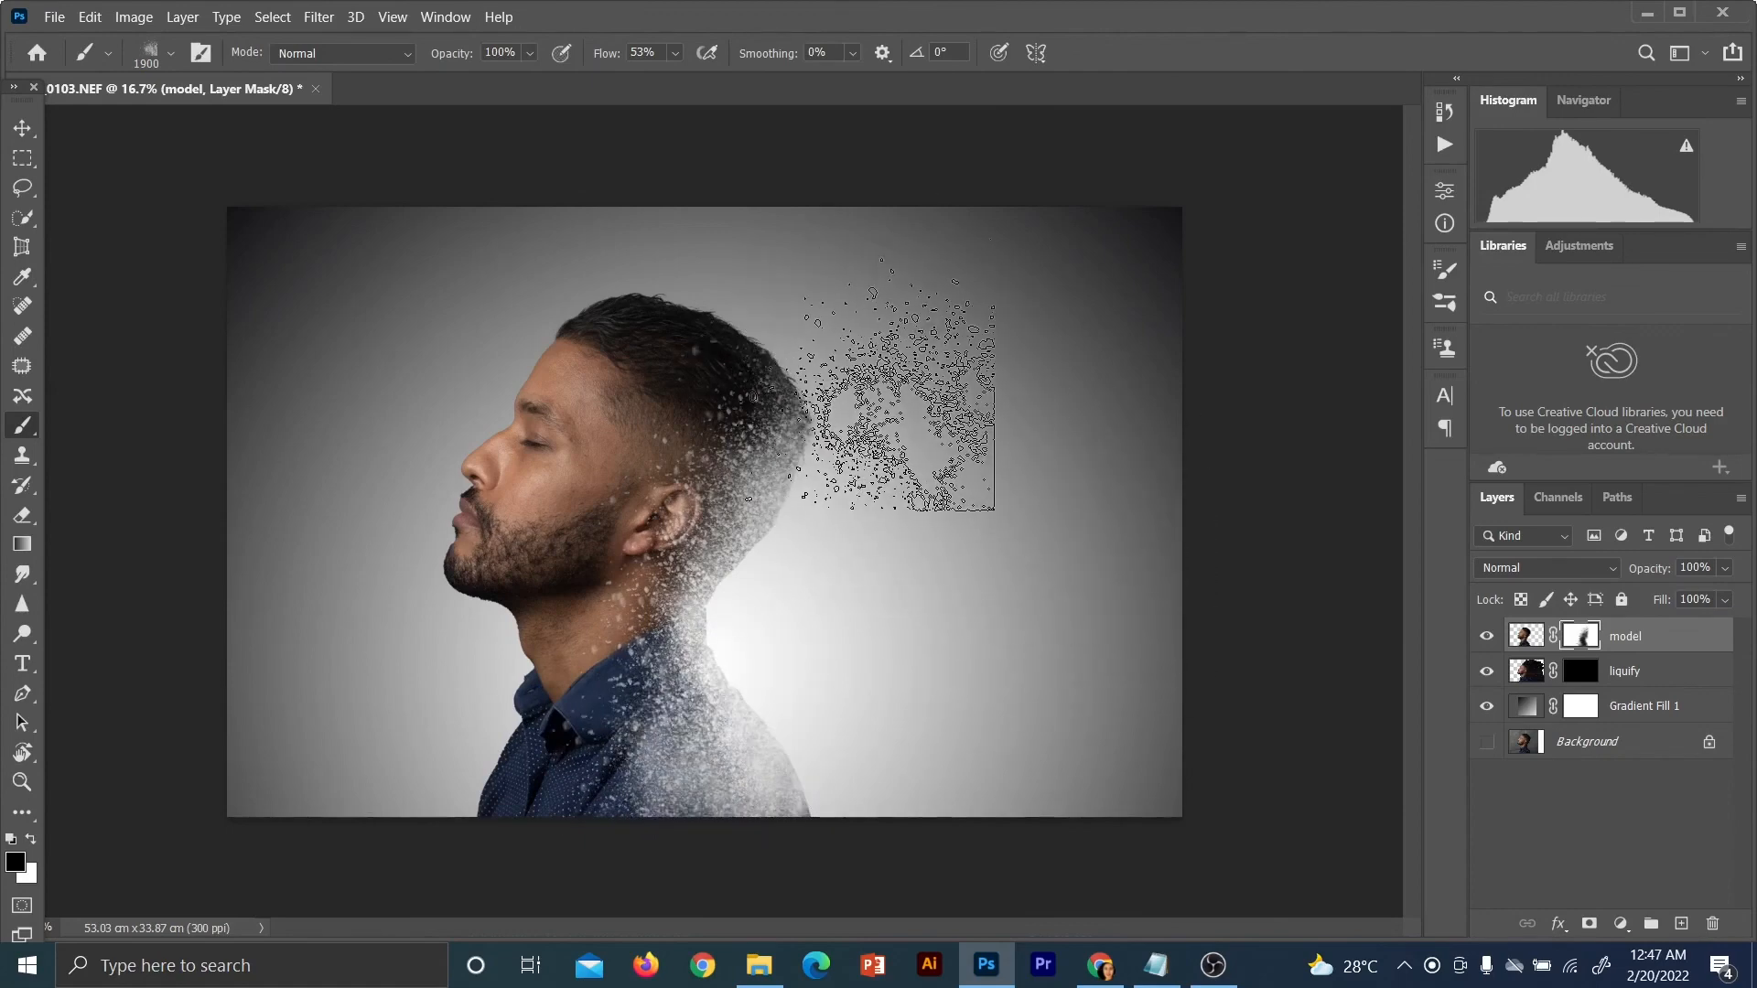
{"action": "right_click", "coordinate": [896, 385]}
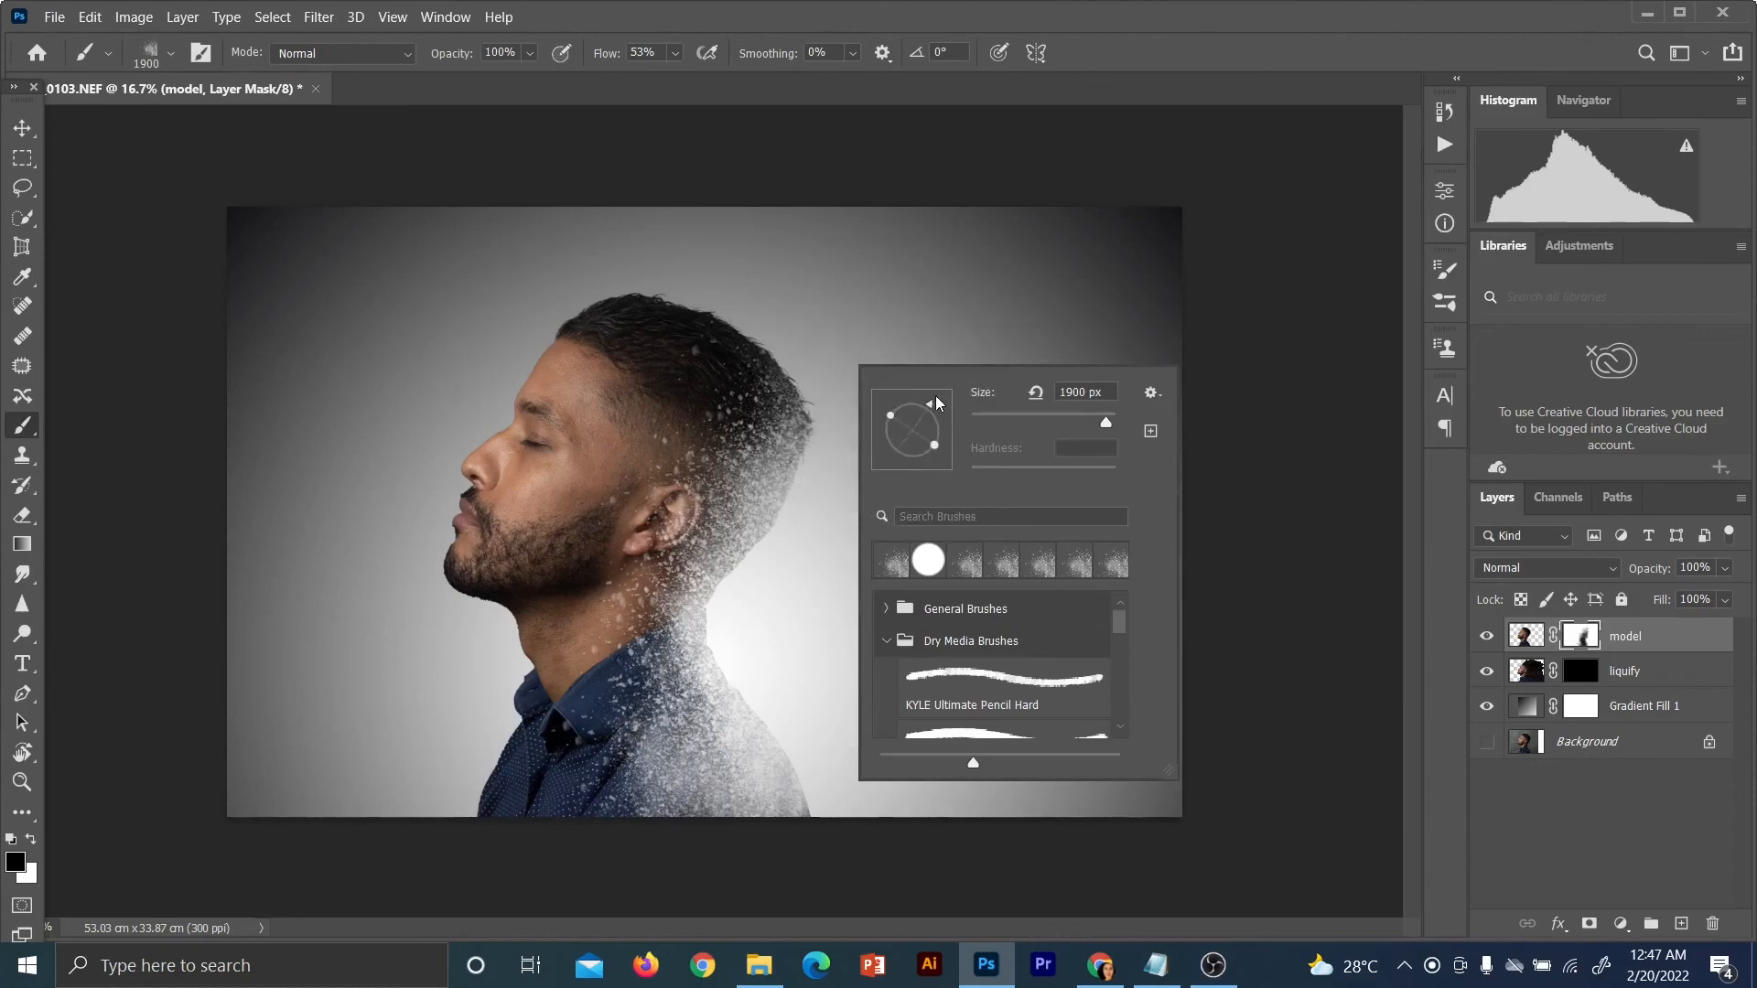
{"action": "left_click_drag", "start_coordinate": [949, 408], "coordinate": [928, 401]}
{"action": "left_click", "coordinate": [799, 352]}
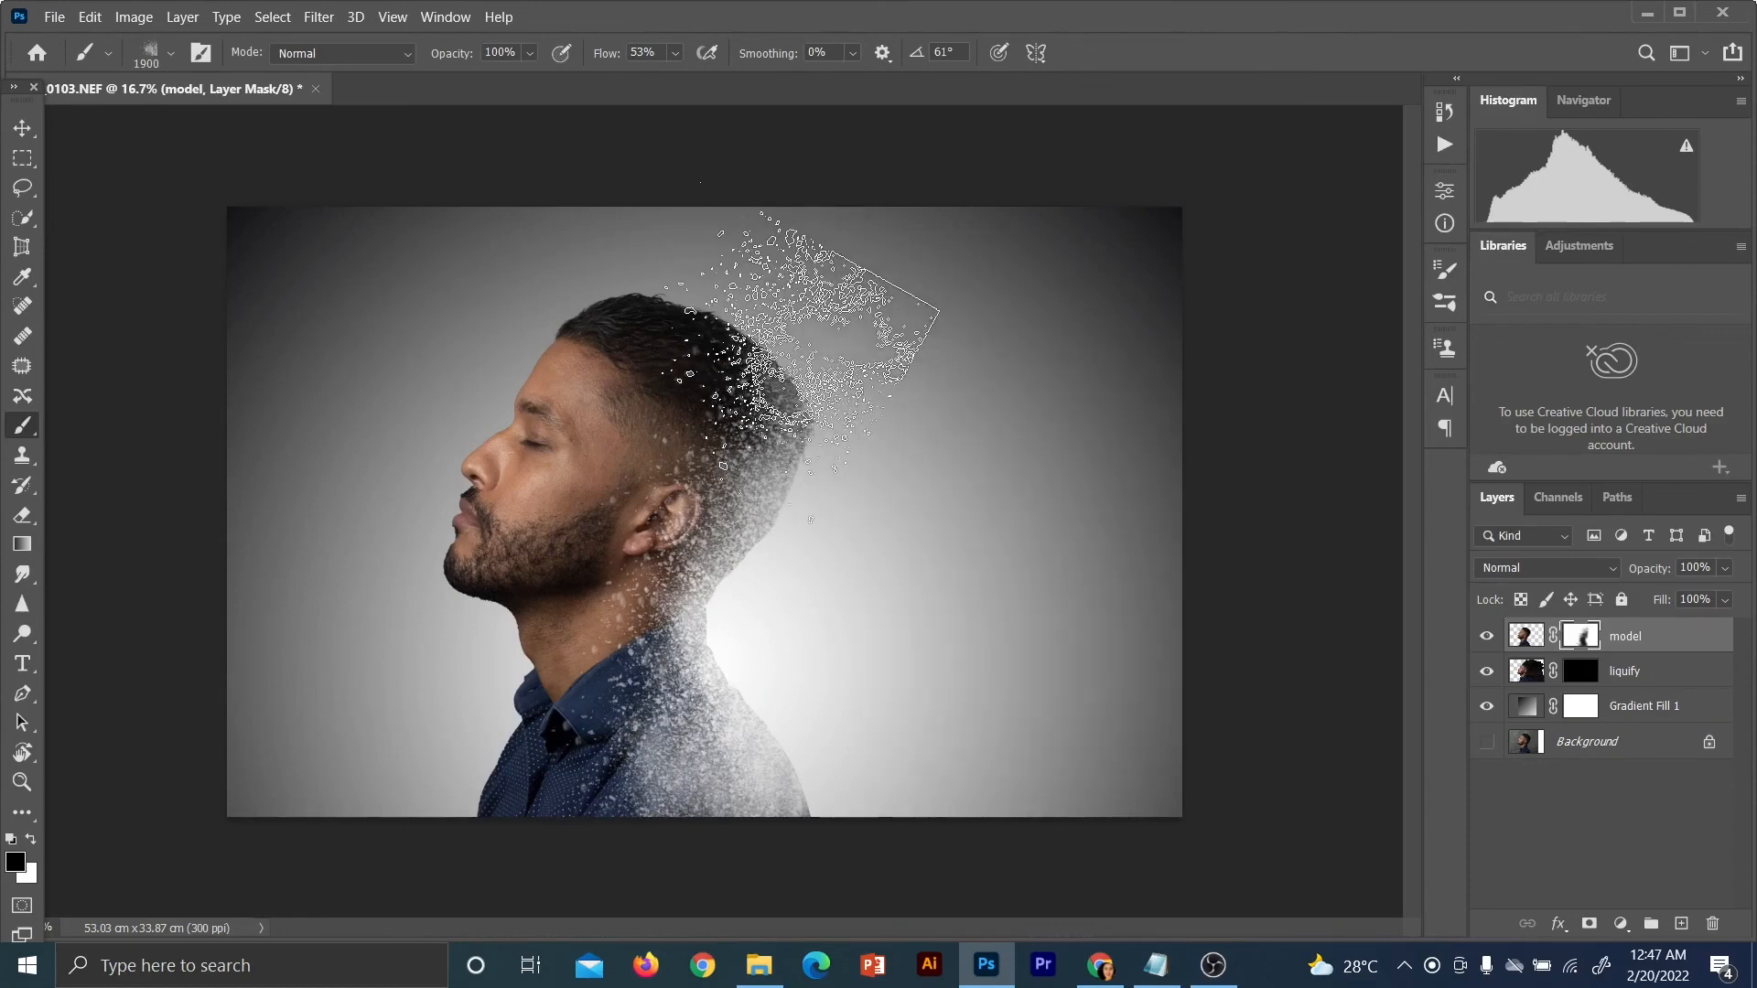
{"action": "left_click", "coordinate": [749, 368]}
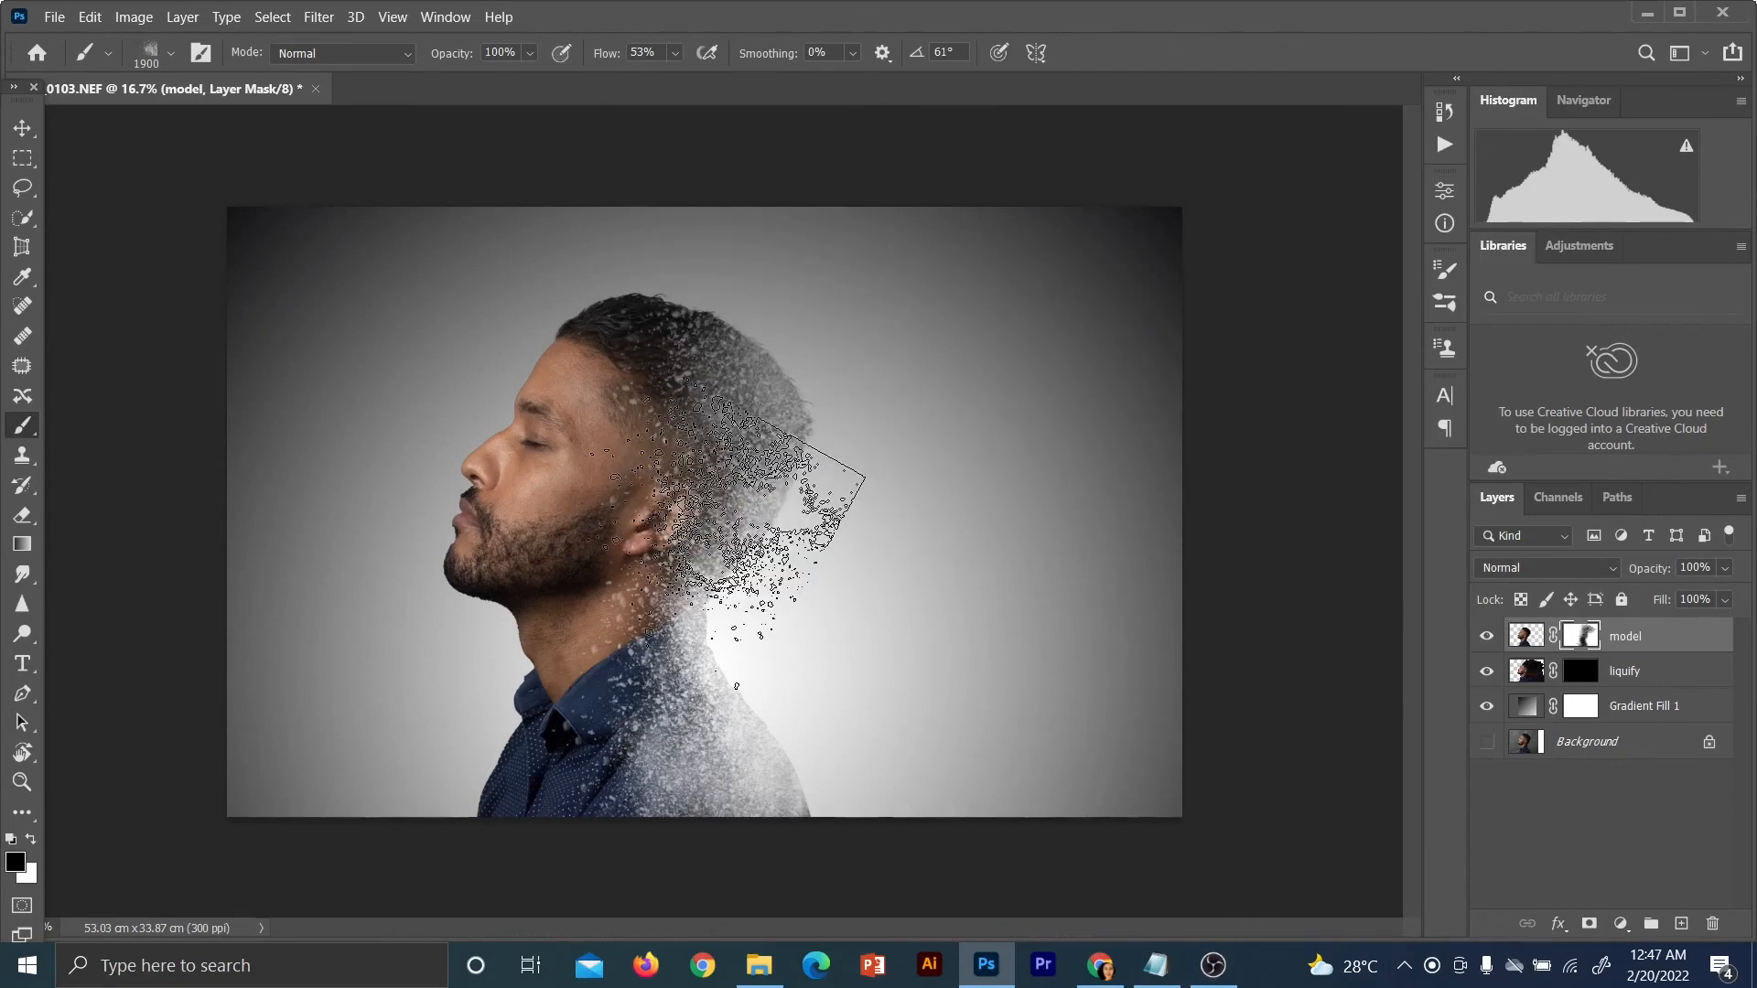
Undo the extra splatters over the jaw and neck, and splatter the model mask's hair and collar areas with a 2100 px brush
{"action": "left_click", "coordinate": [989, 549]}
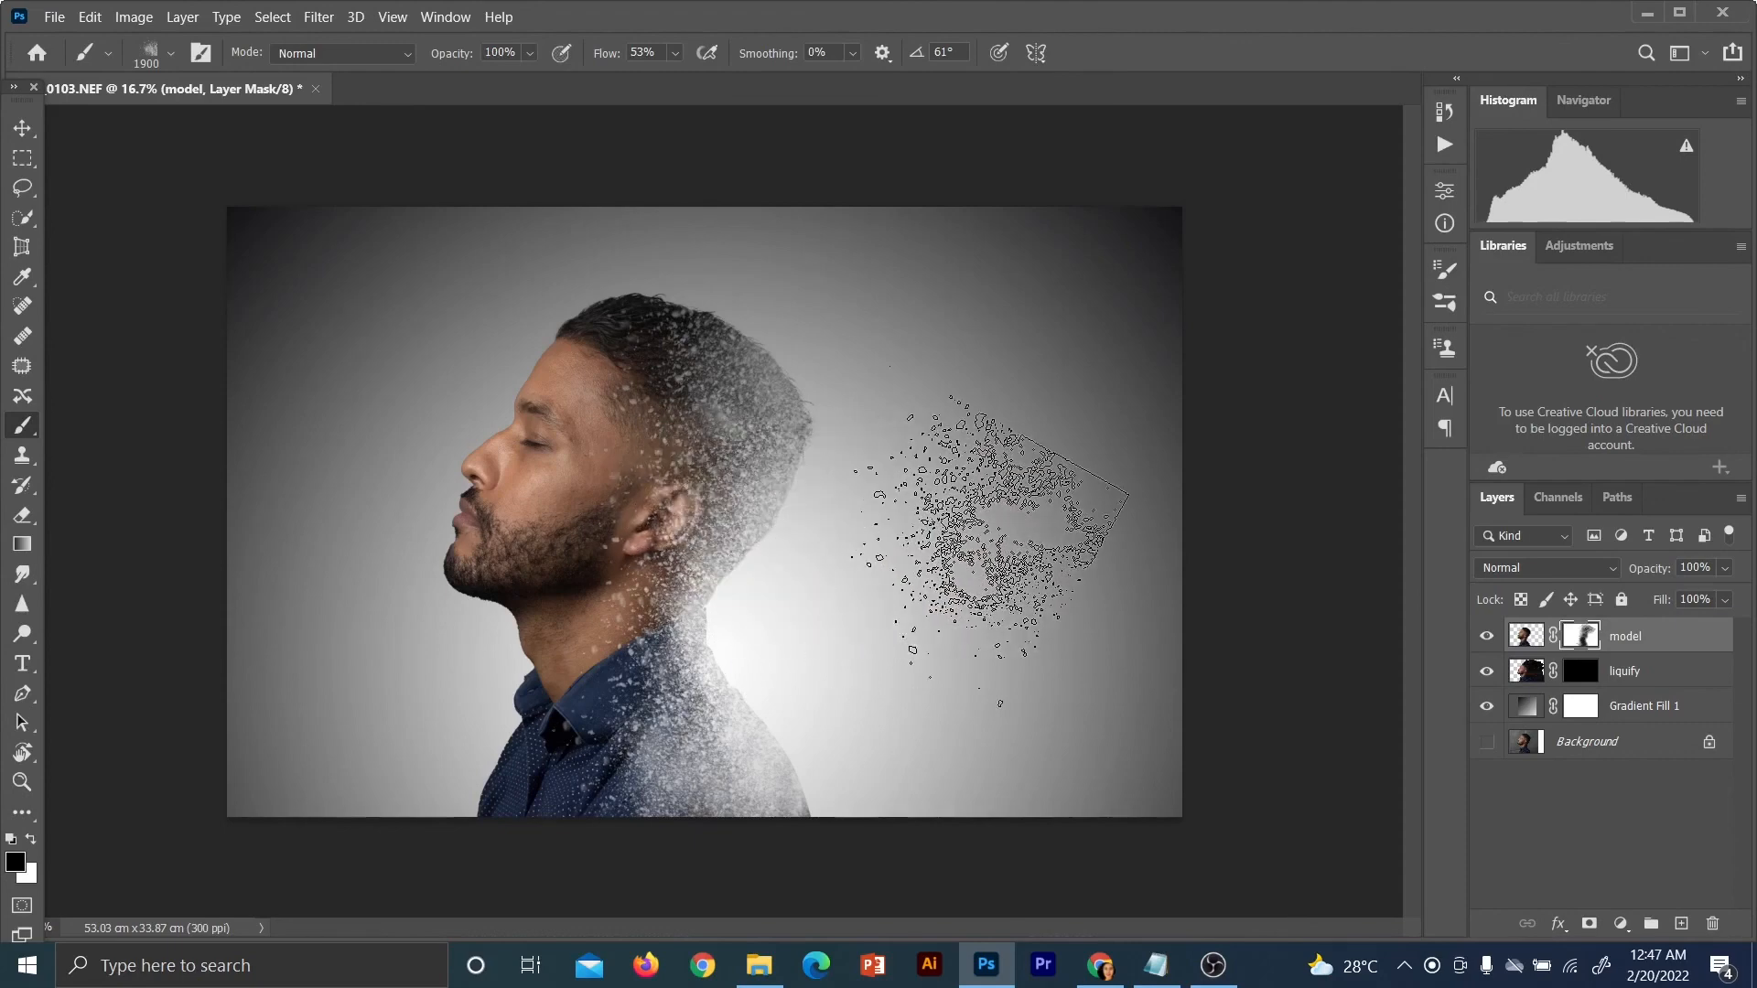
{"action": "left_click", "coordinate": [661, 724]}
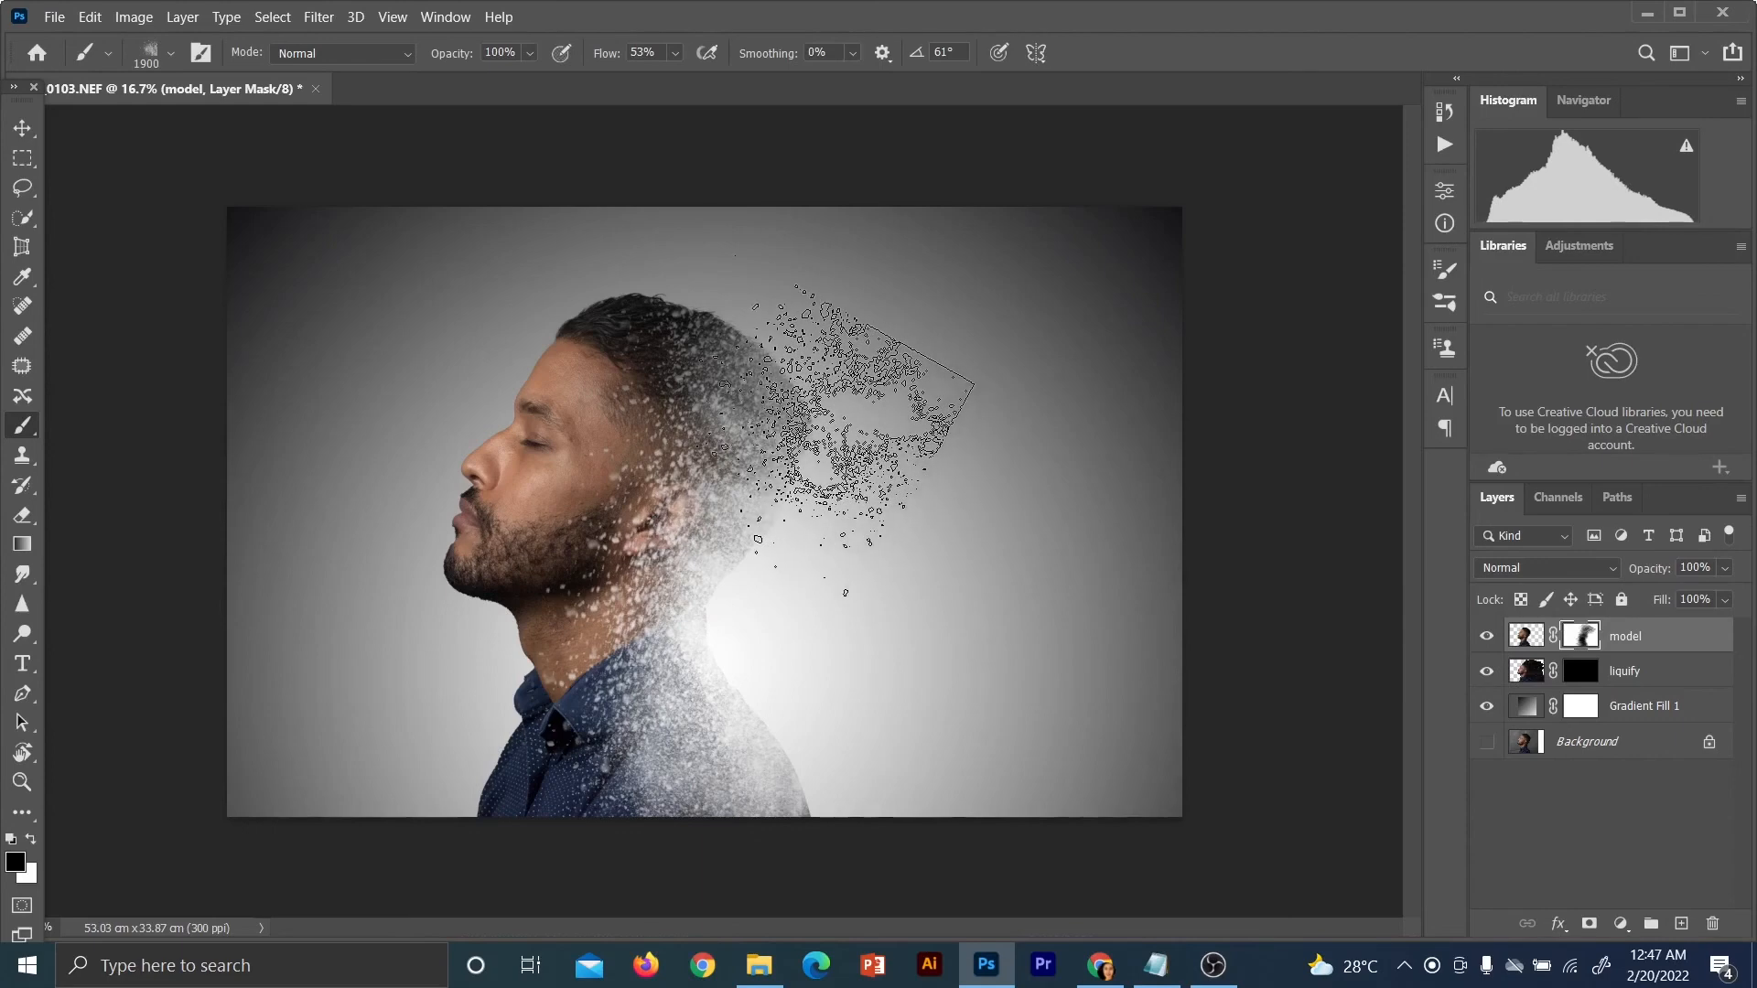
{"action": "left_click", "coordinate": [837, 416]}
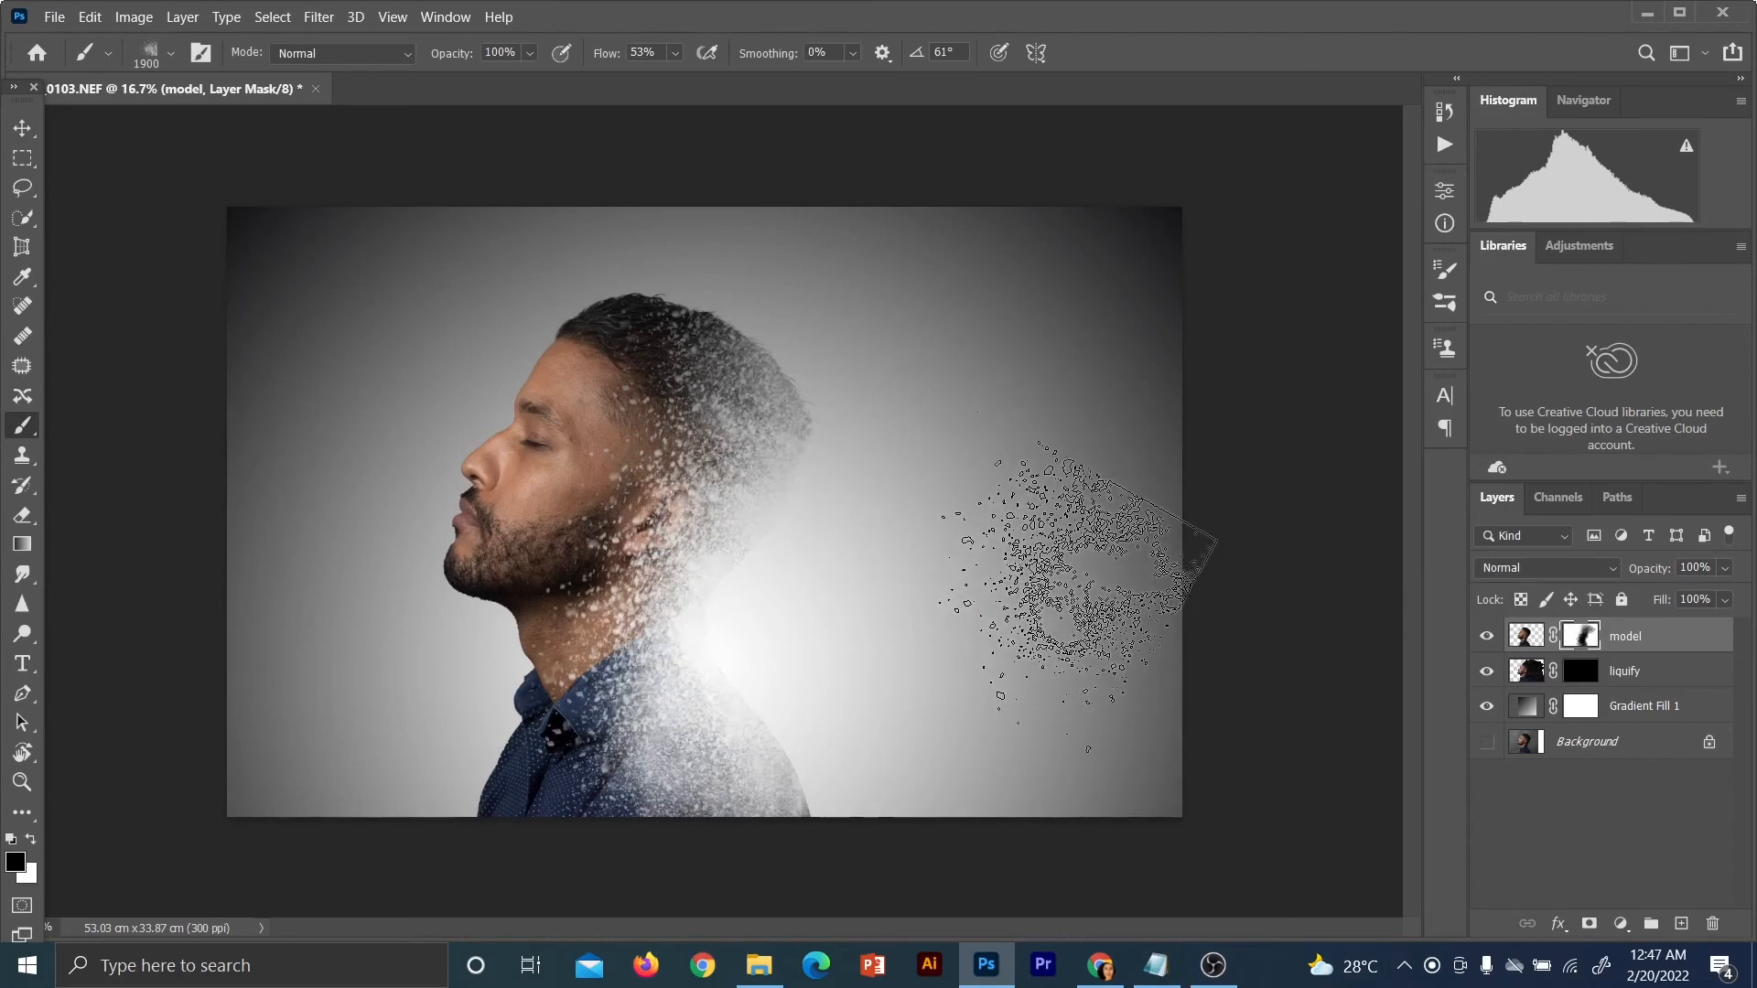
{"action": "key", "text": "ctrl+z"}
{"action": "key", "text": "ctrl+z"}
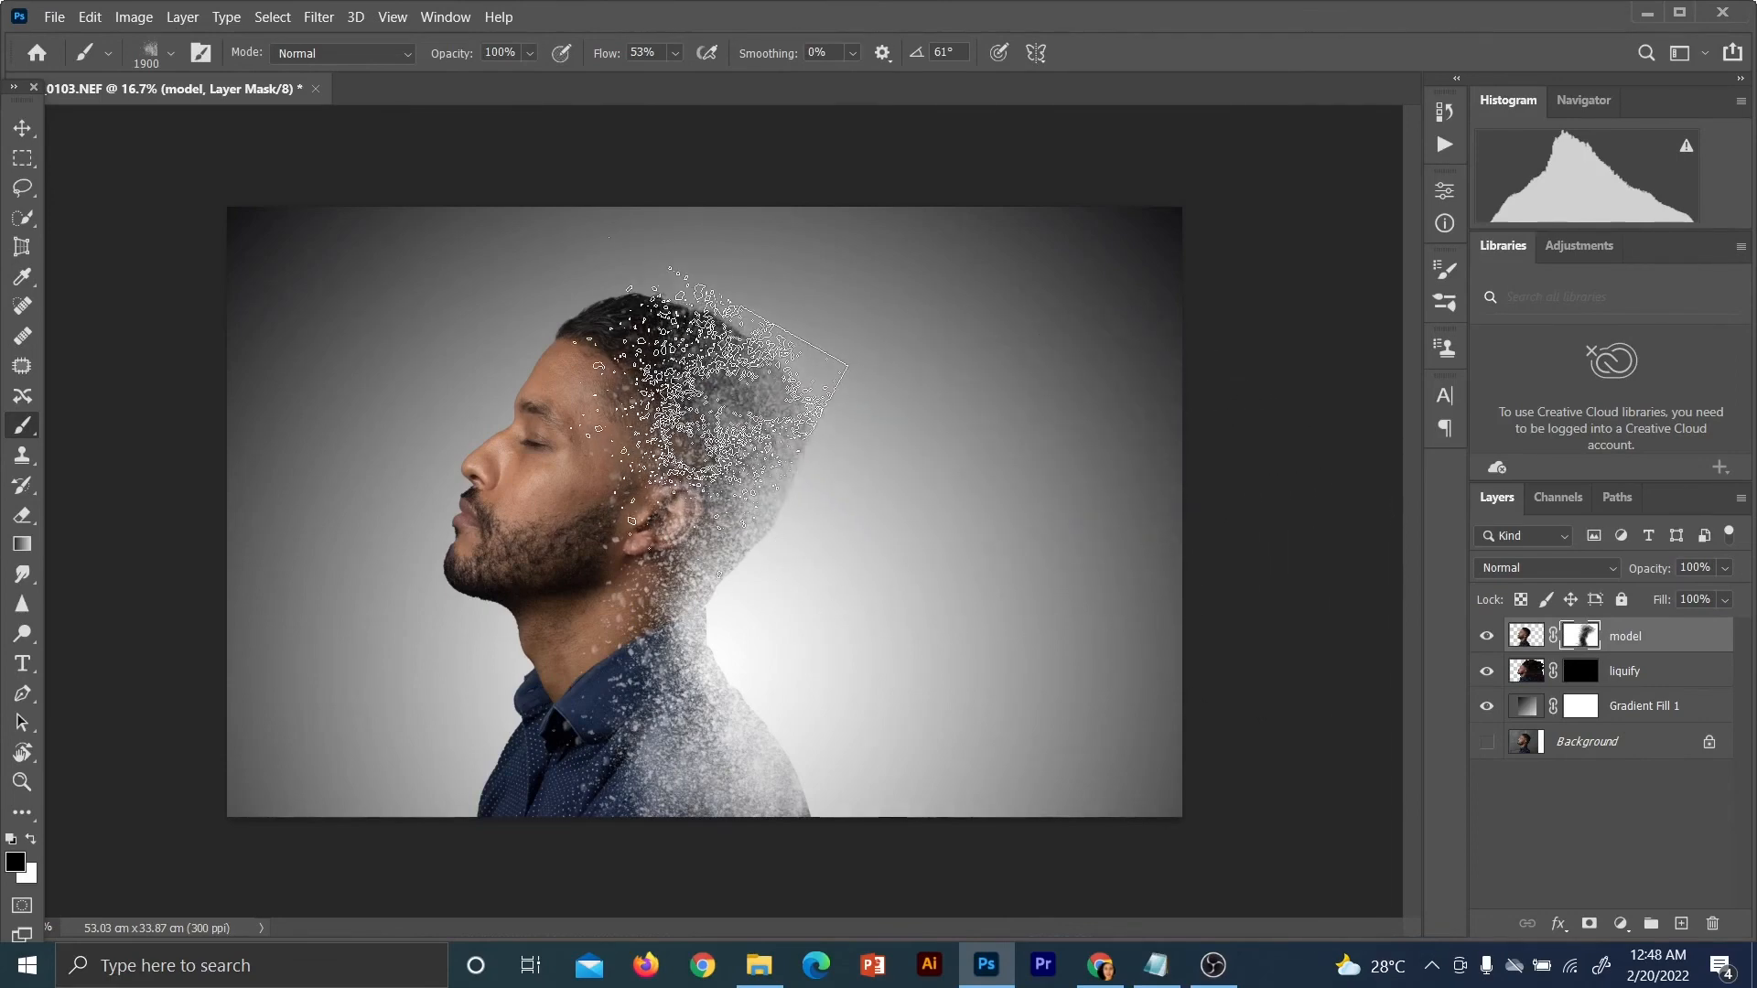
{"action": "key", "text": "bracketright"}
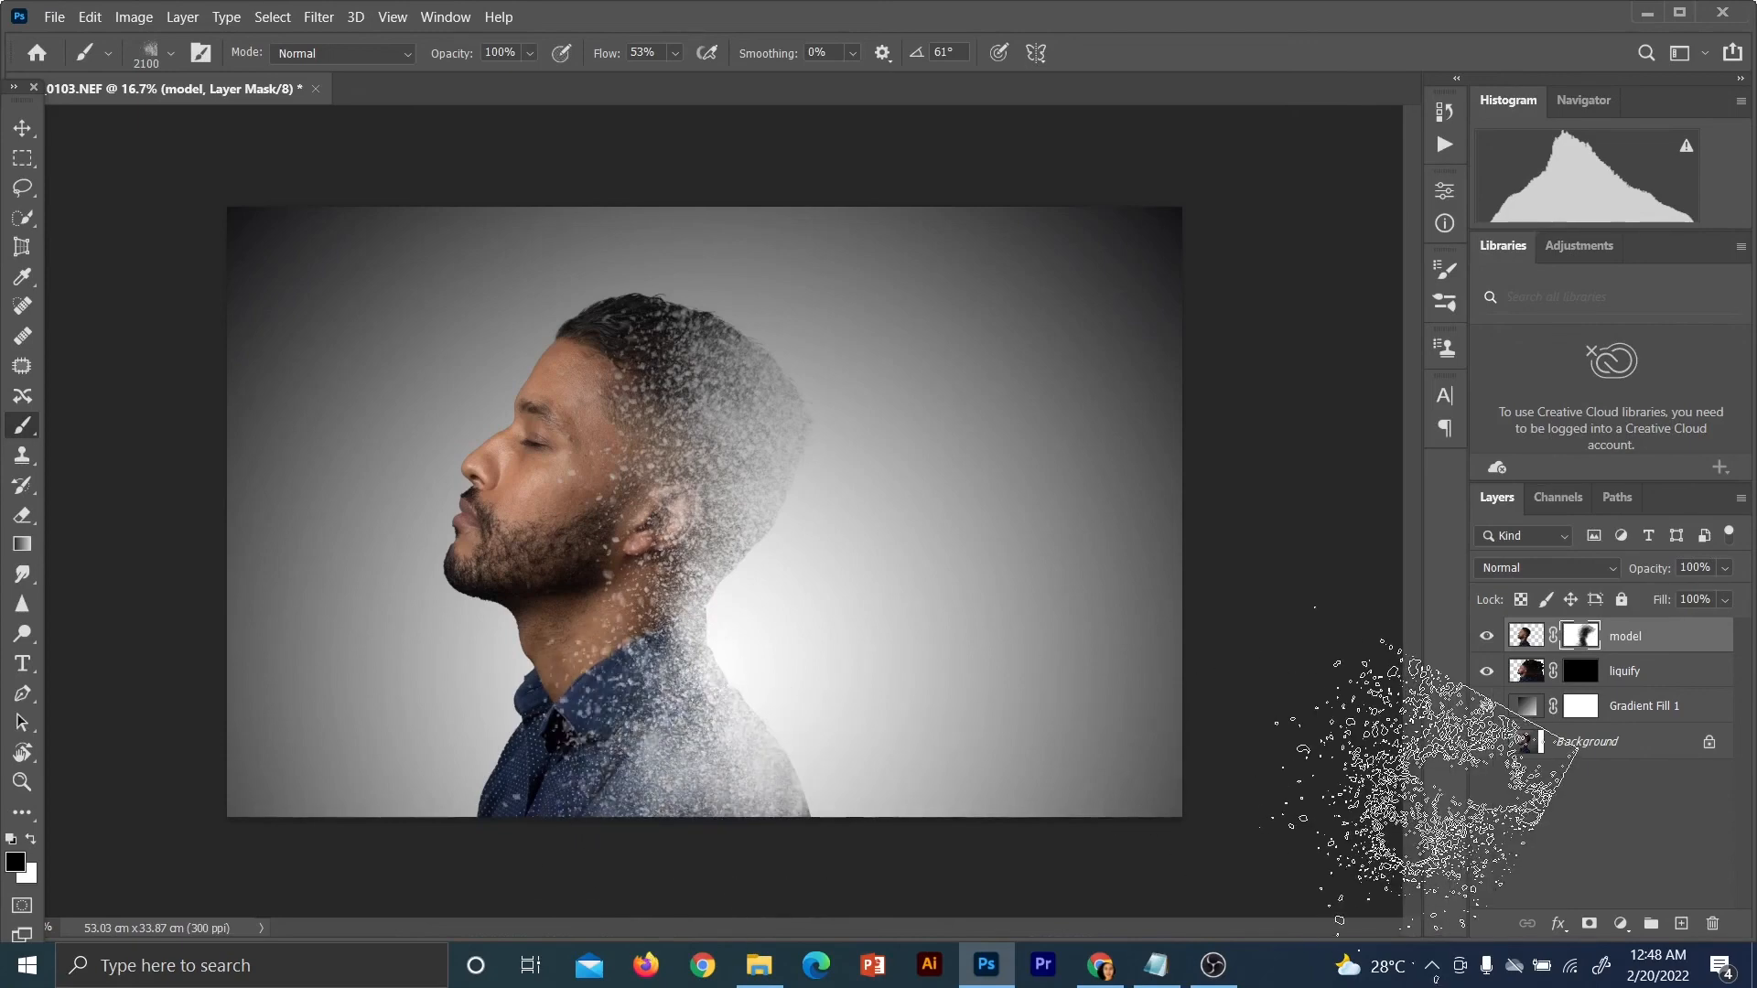
Try revealing the liquify layer by painting white 2100 px splatters on its mask from the shoulder and neck toward the right edge
{"action": "left_click", "coordinate": [1621, 681]}
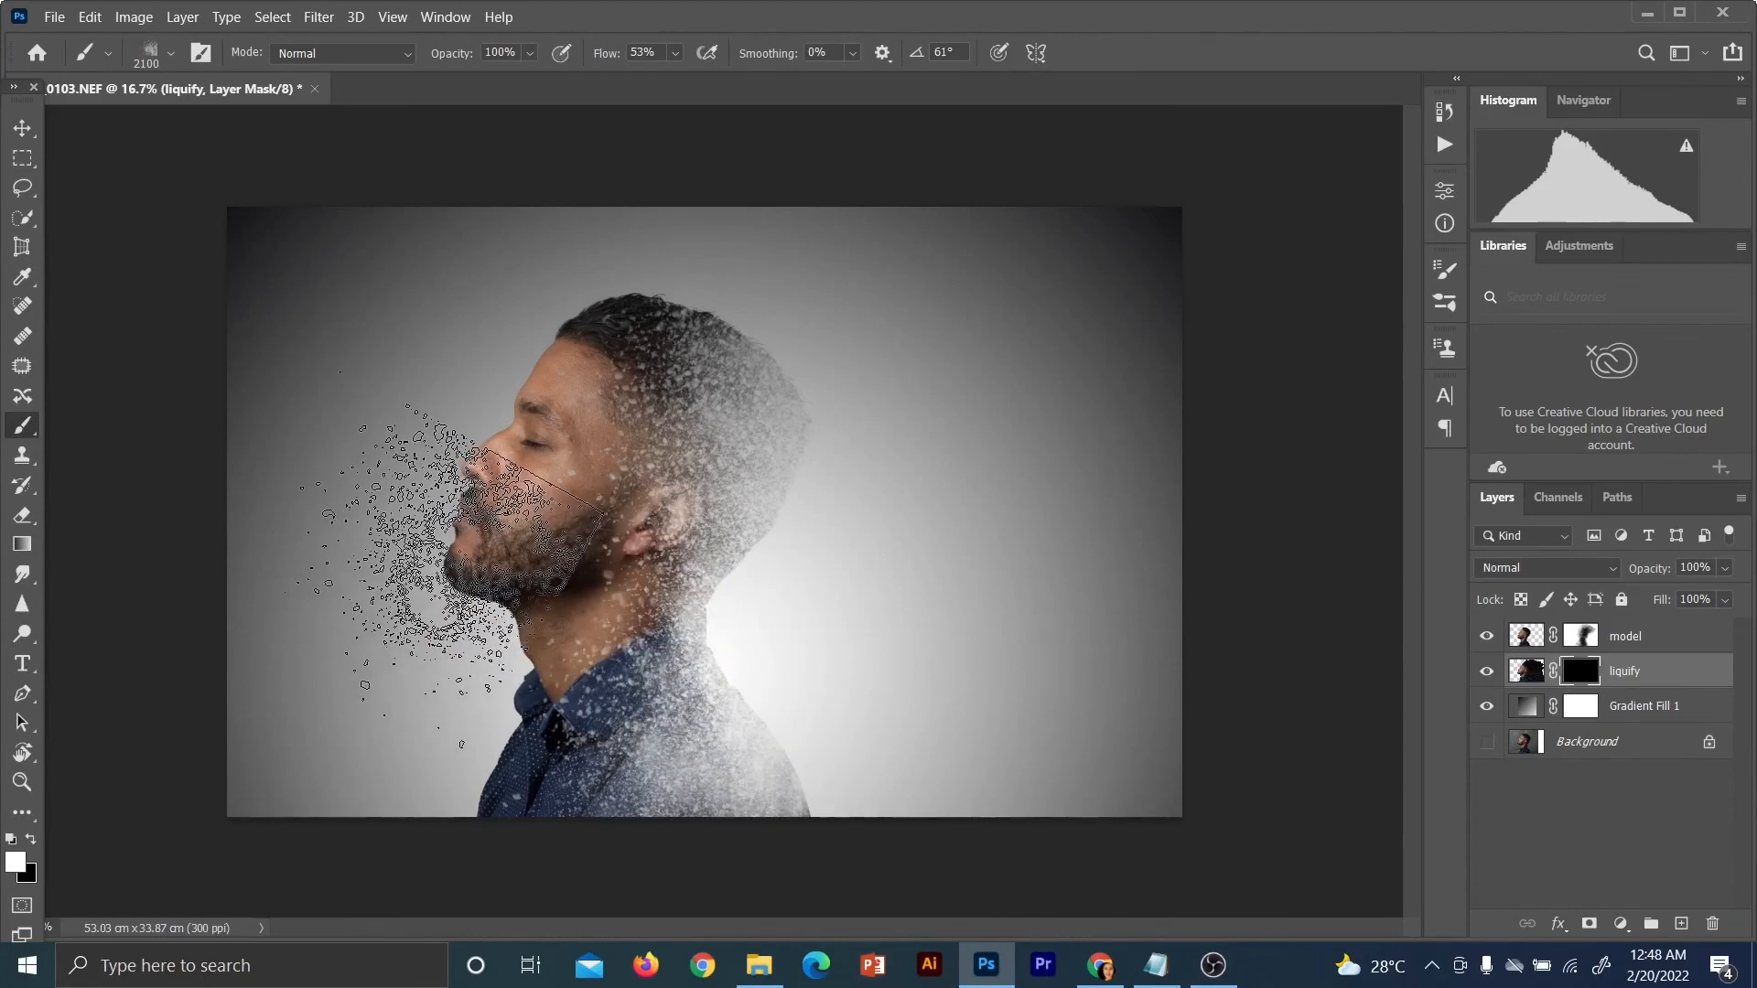
{"action": "mouse_move", "coordinate": [695, 723]}
{"action": "left_mouse_down"}
{"action": "mouse_move", "coordinate": [1098, 723]}
{"action": "mouse_move", "coordinate": [1144, 705]}
{"action": "mouse_move", "coordinate": [750, 559]}
{"action": "left_mouse_up"}
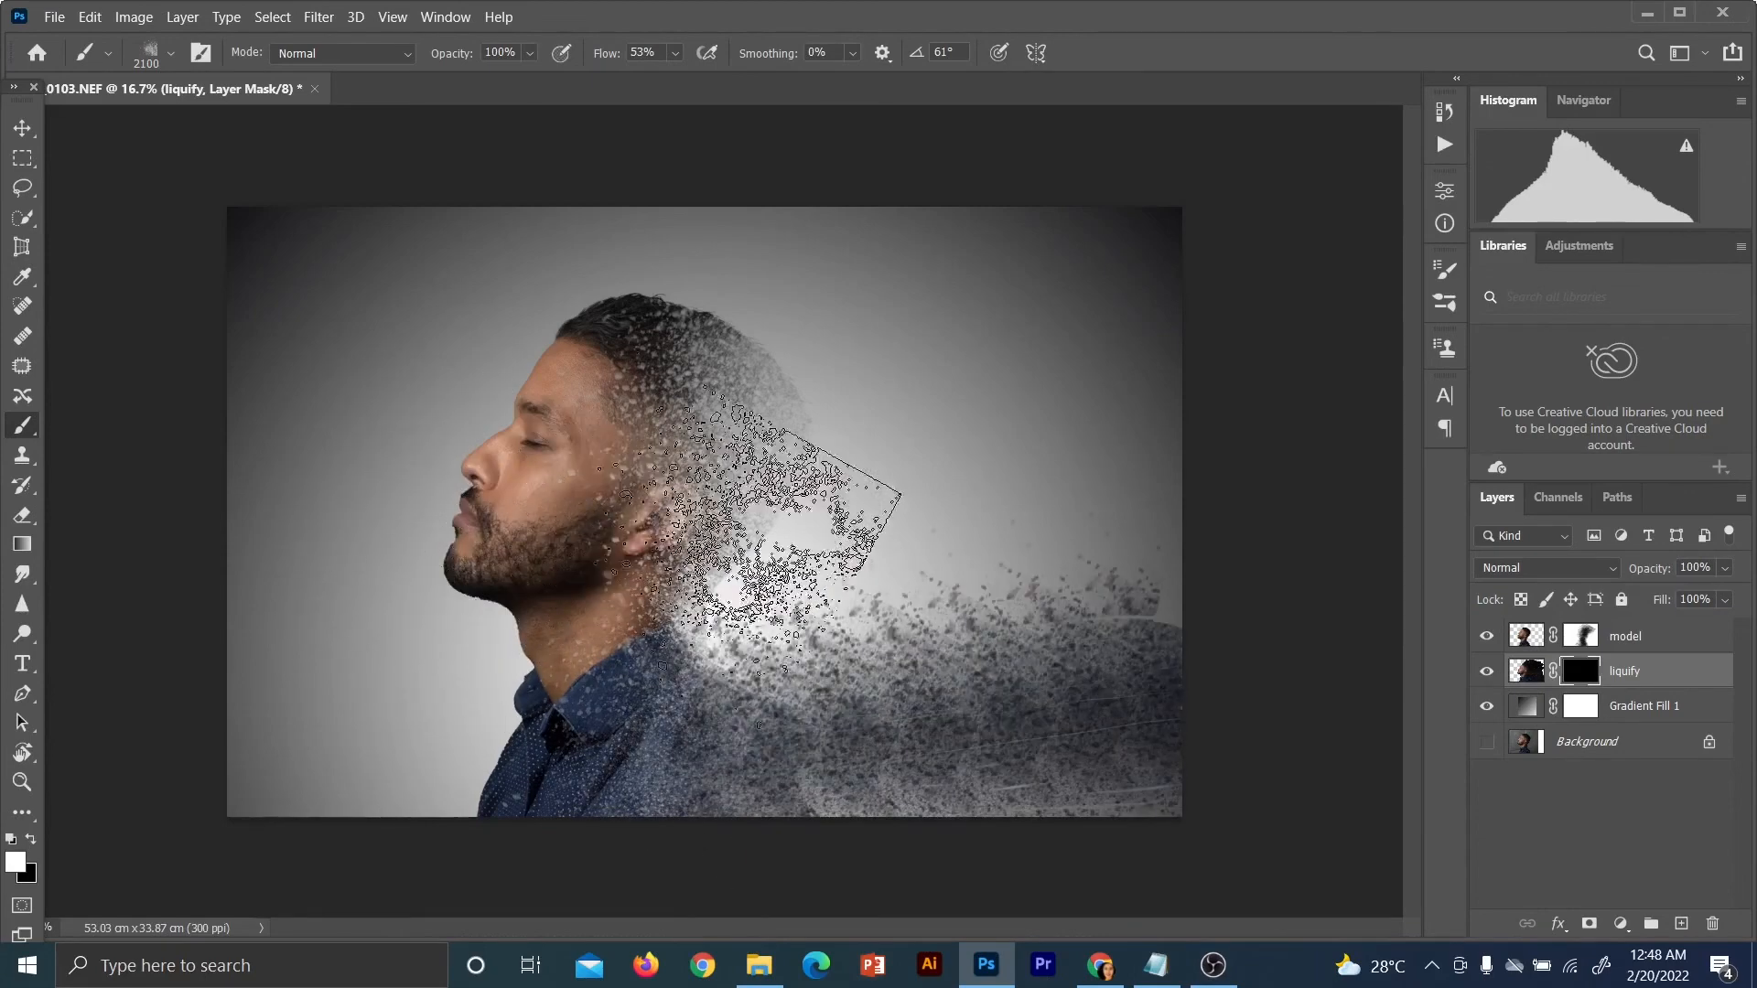
{"action": "right_click", "coordinate": [1093, 596]}
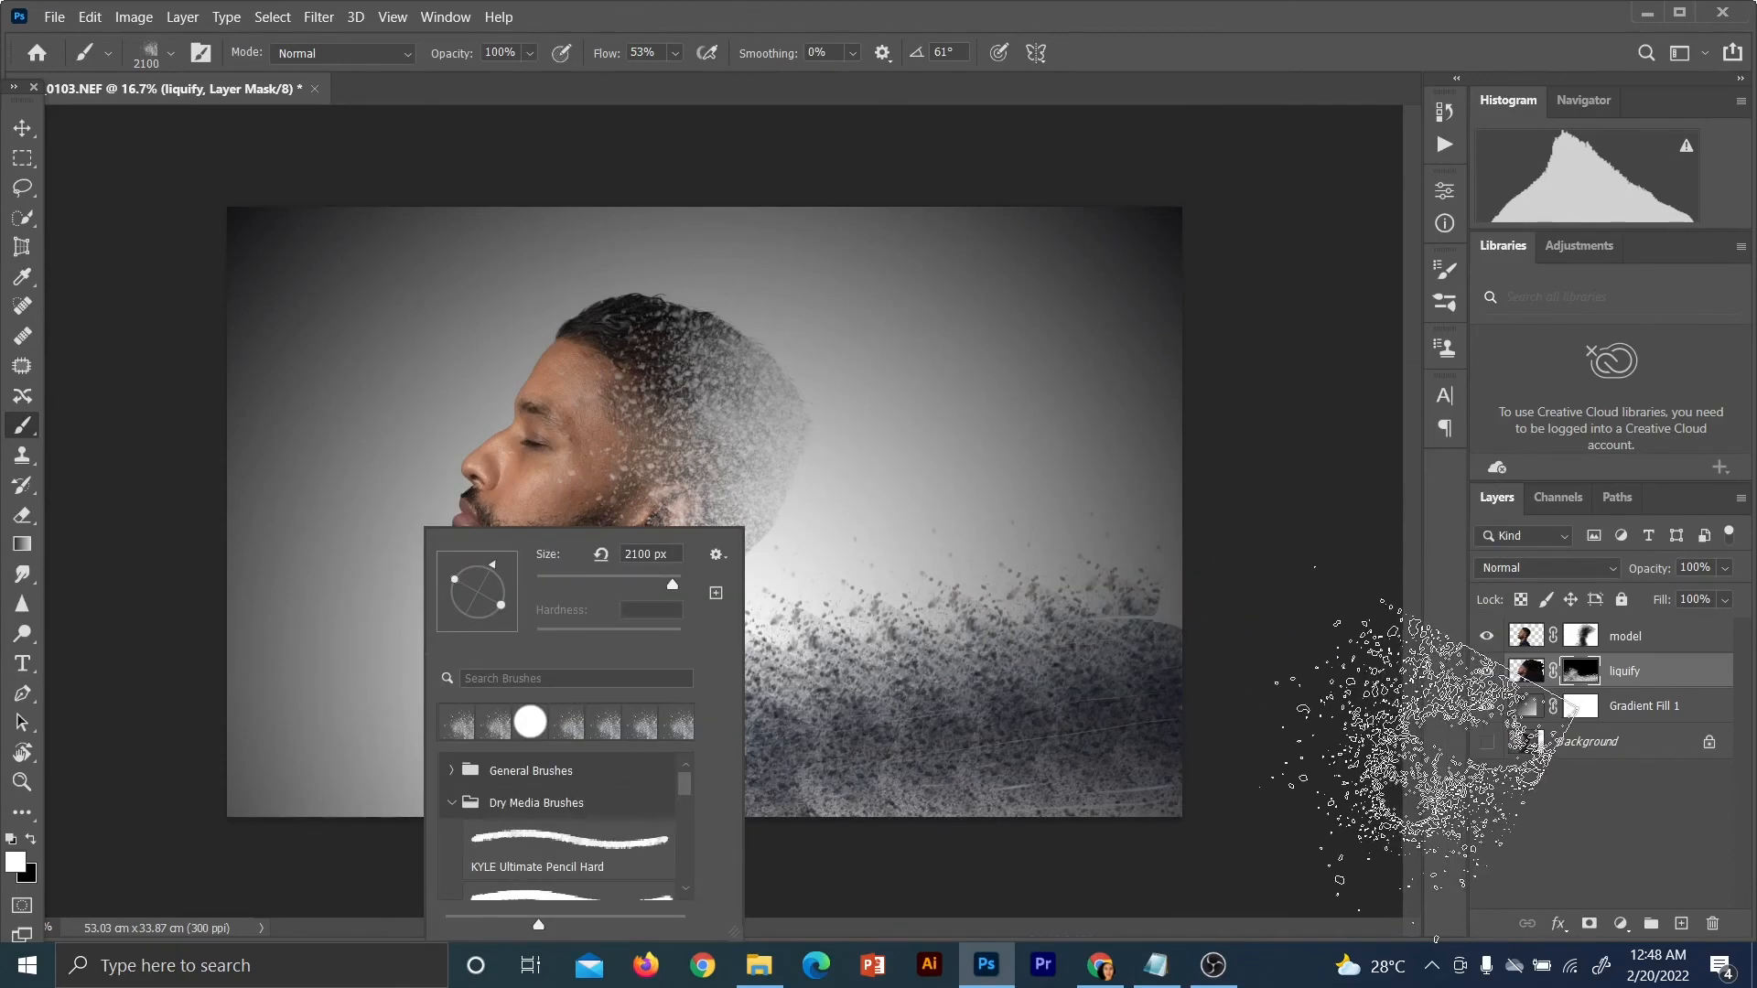
{"action": "left_click", "coordinate": [1418, 752]}
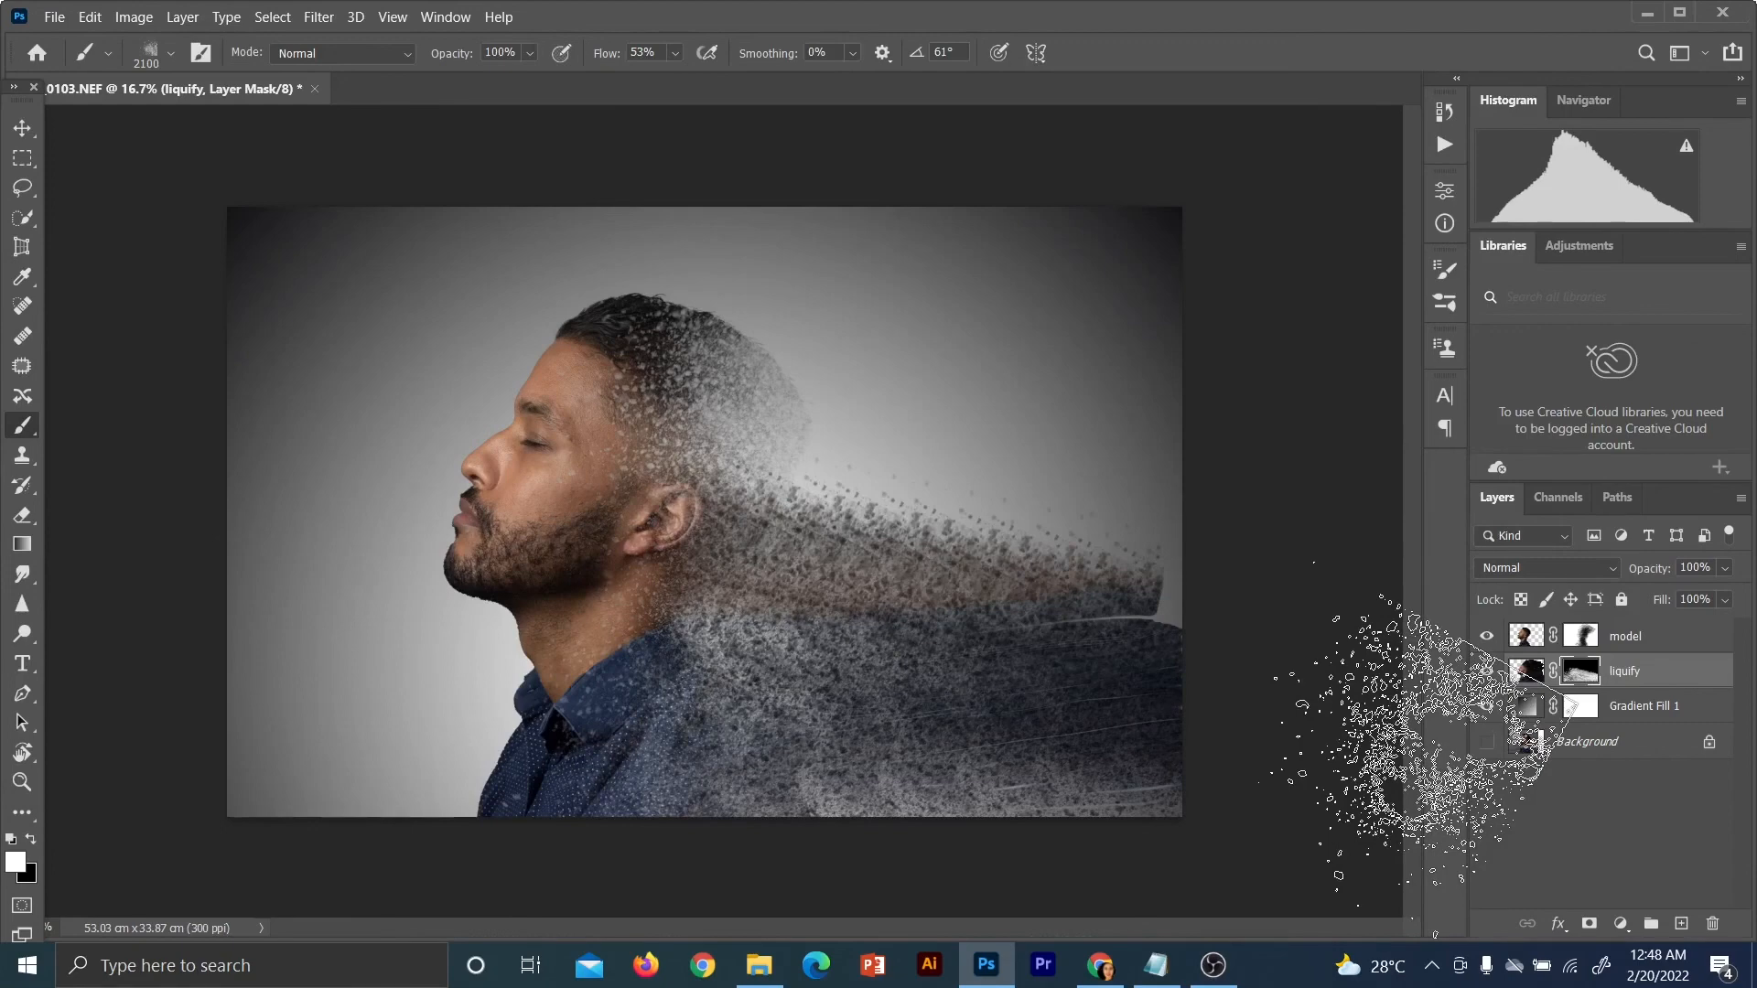
{"action": "left_click", "coordinate": [1362, 768]}
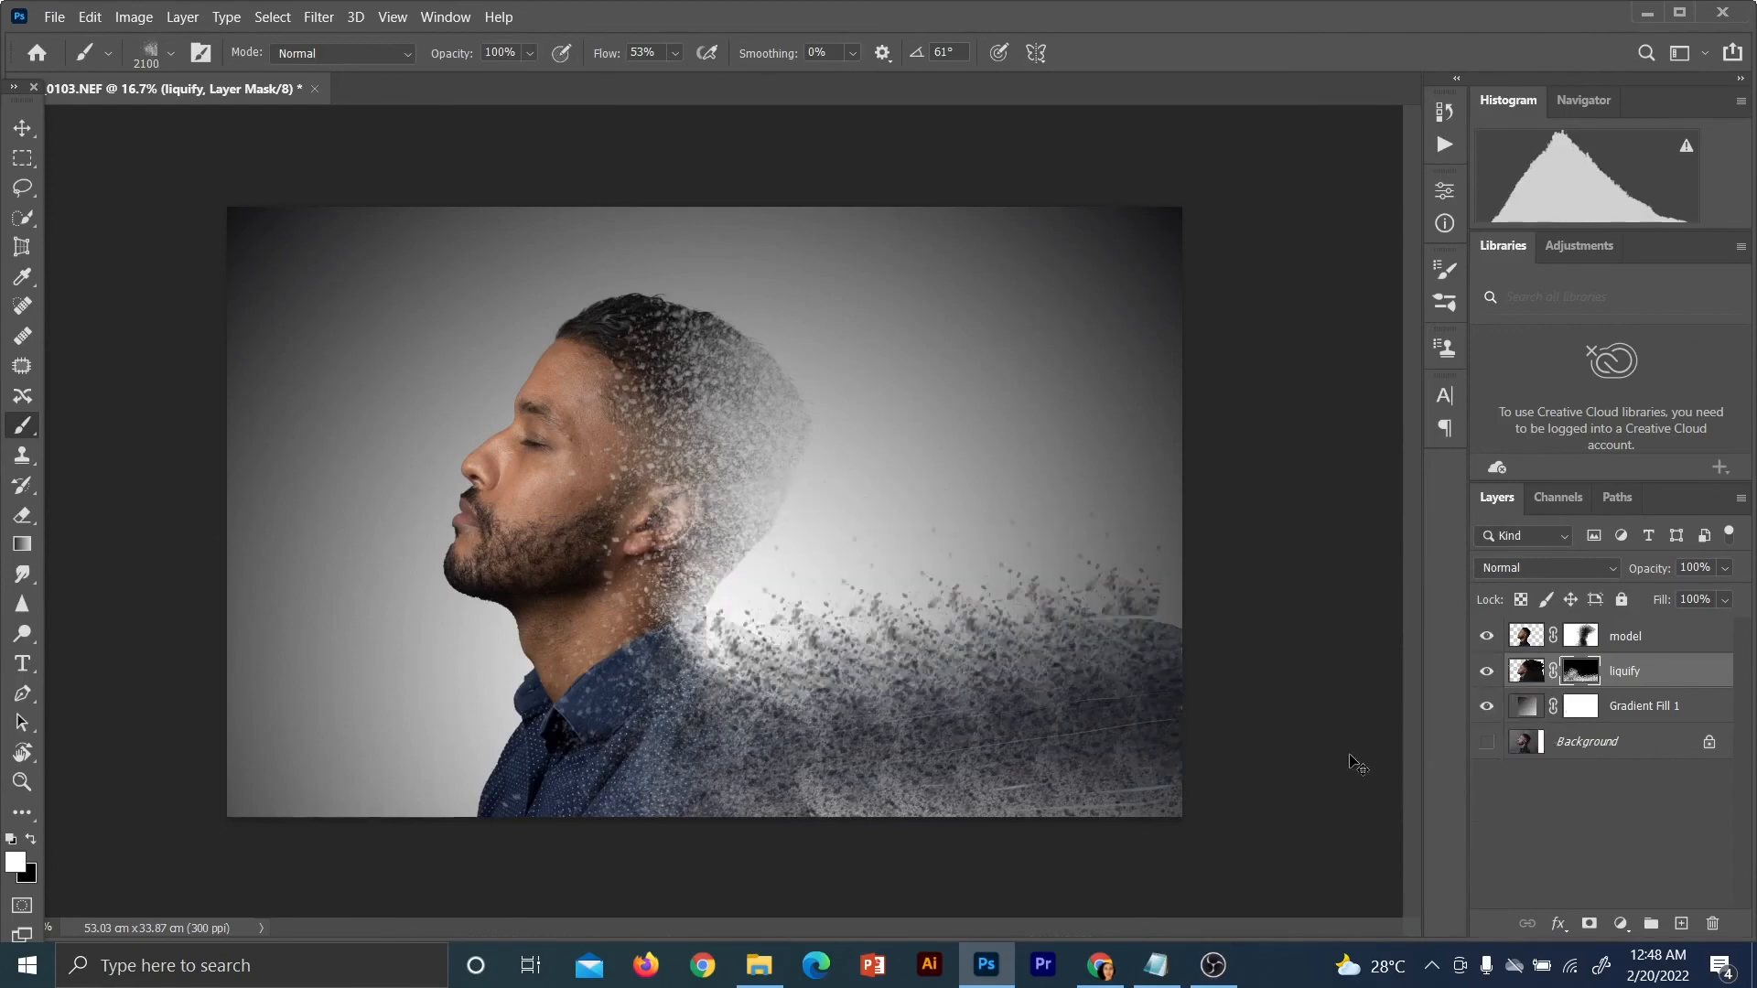
{"action": "key", "text": "ctrl+z"}
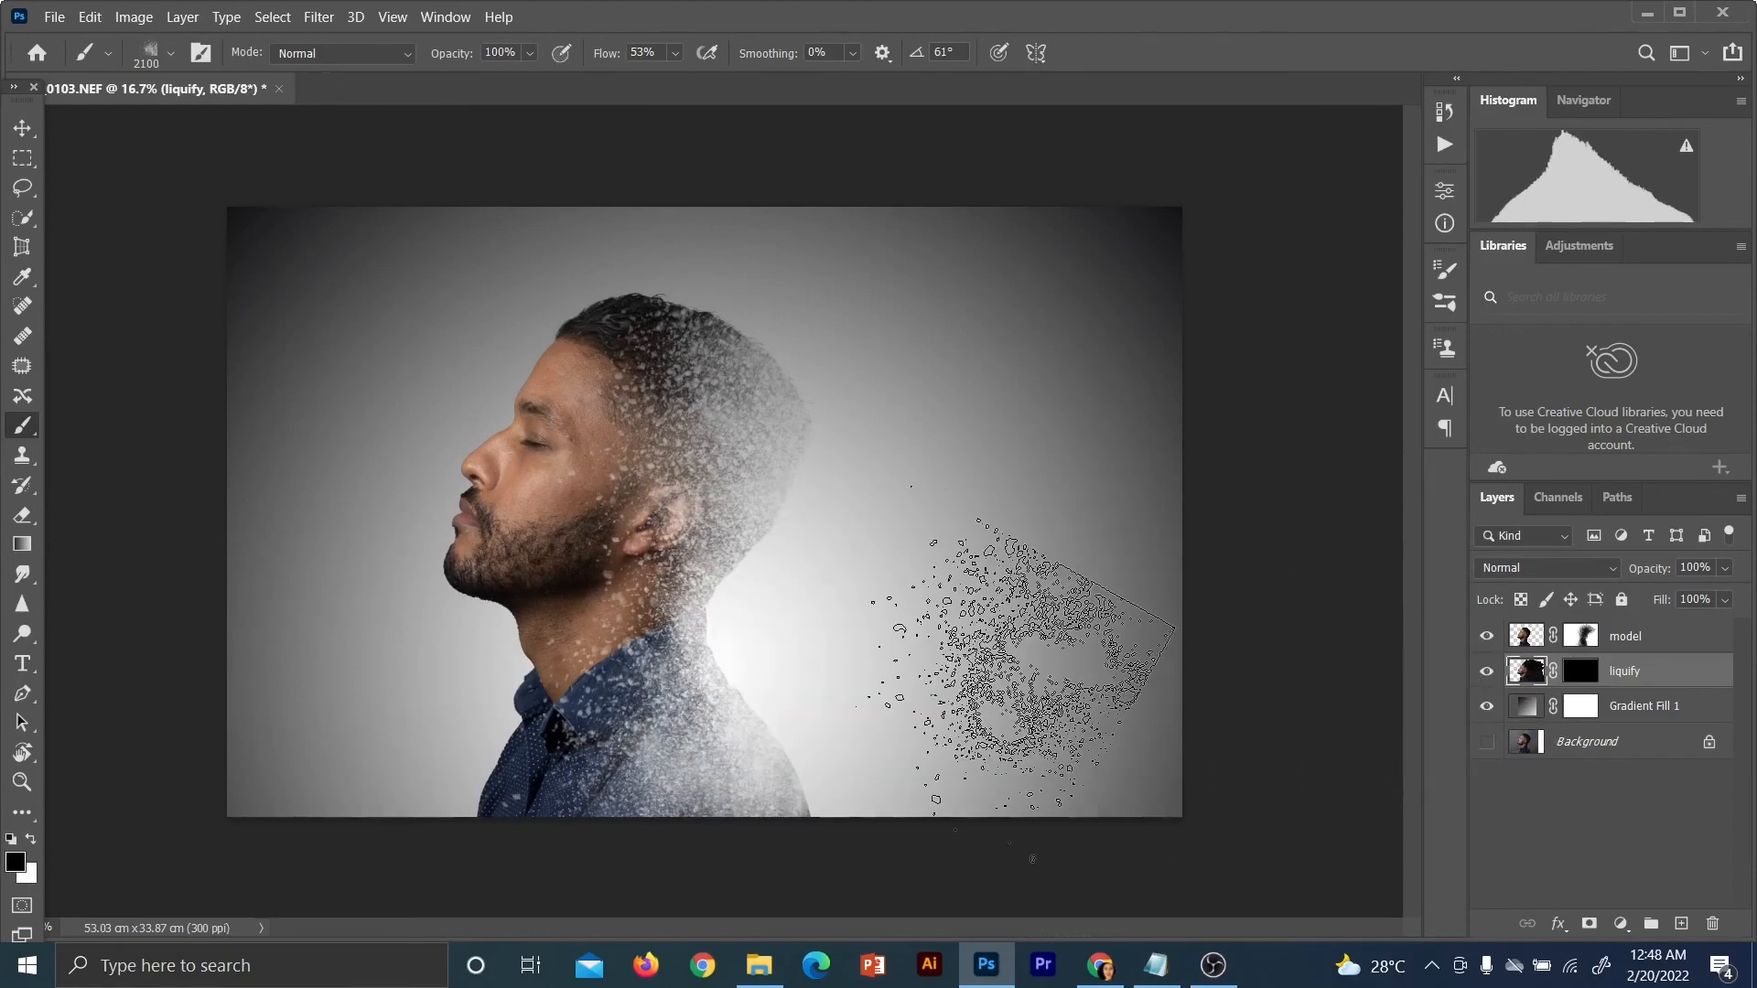
Rotate the splatter brush to -133° and reduce it to 1100 px, with white as the paint color for the liquify mask
{"action": "right_click", "coordinate": [1016, 654]}
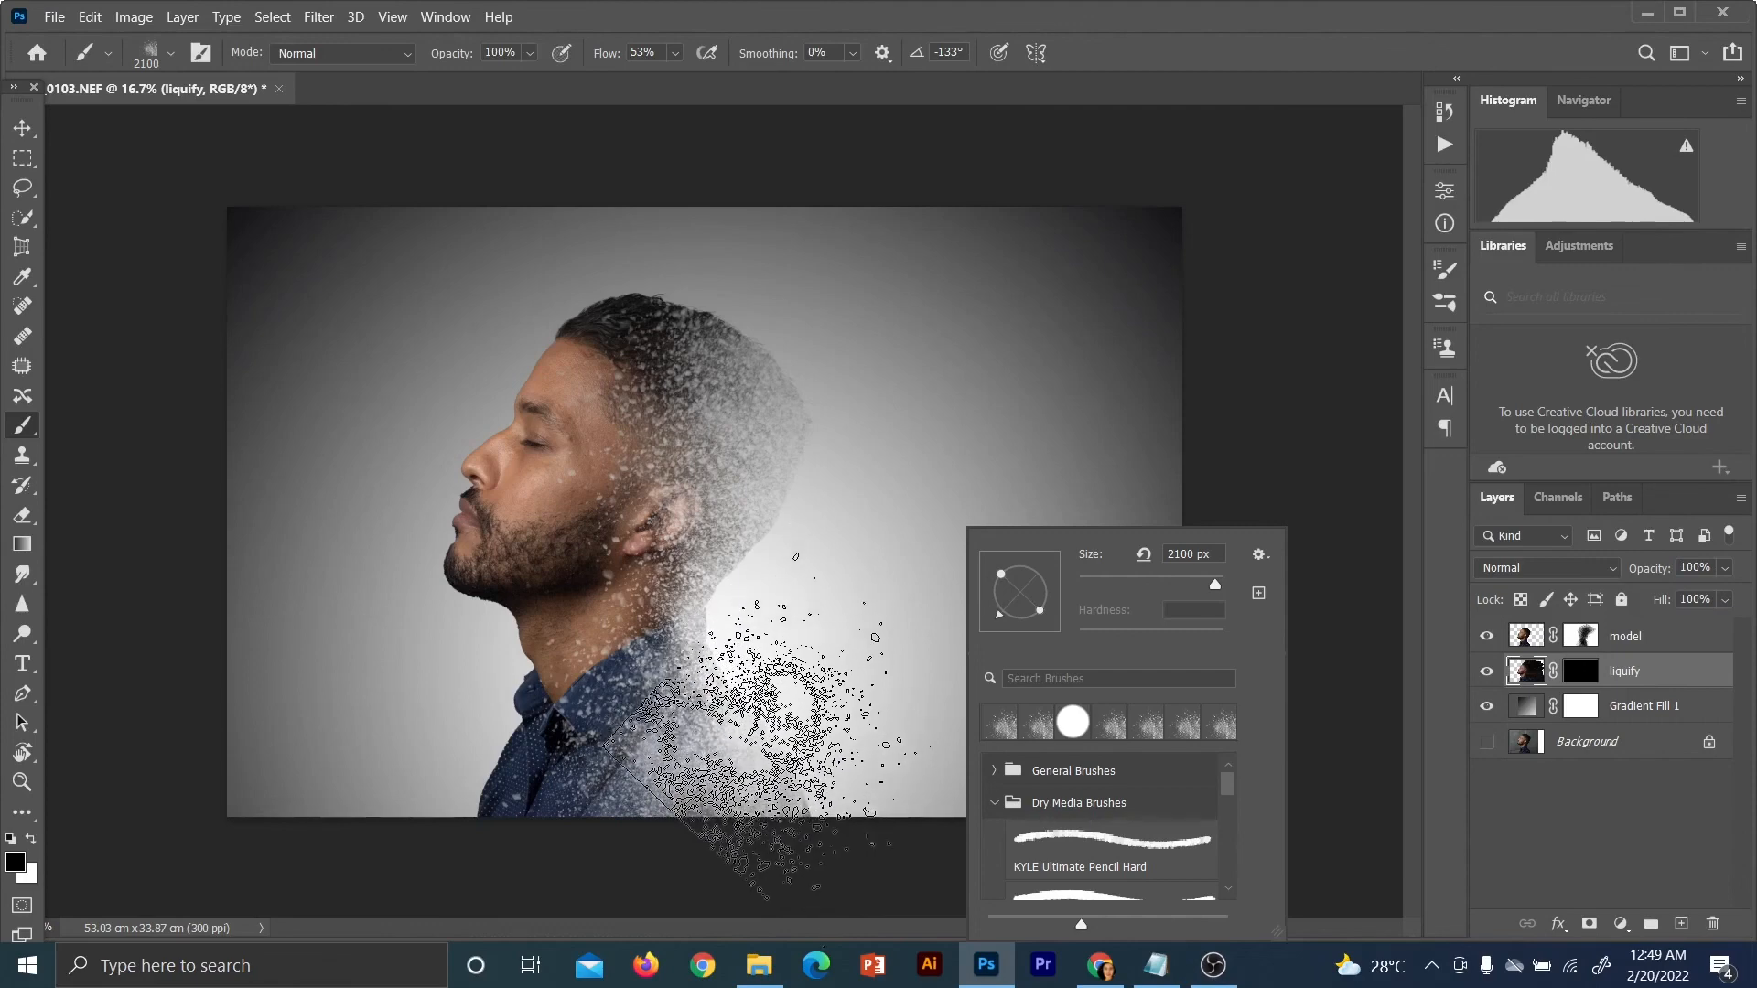
{"action": "left_click", "coordinate": [15, 126]}
{"action": "left_click", "coordinate": [21, 127]}
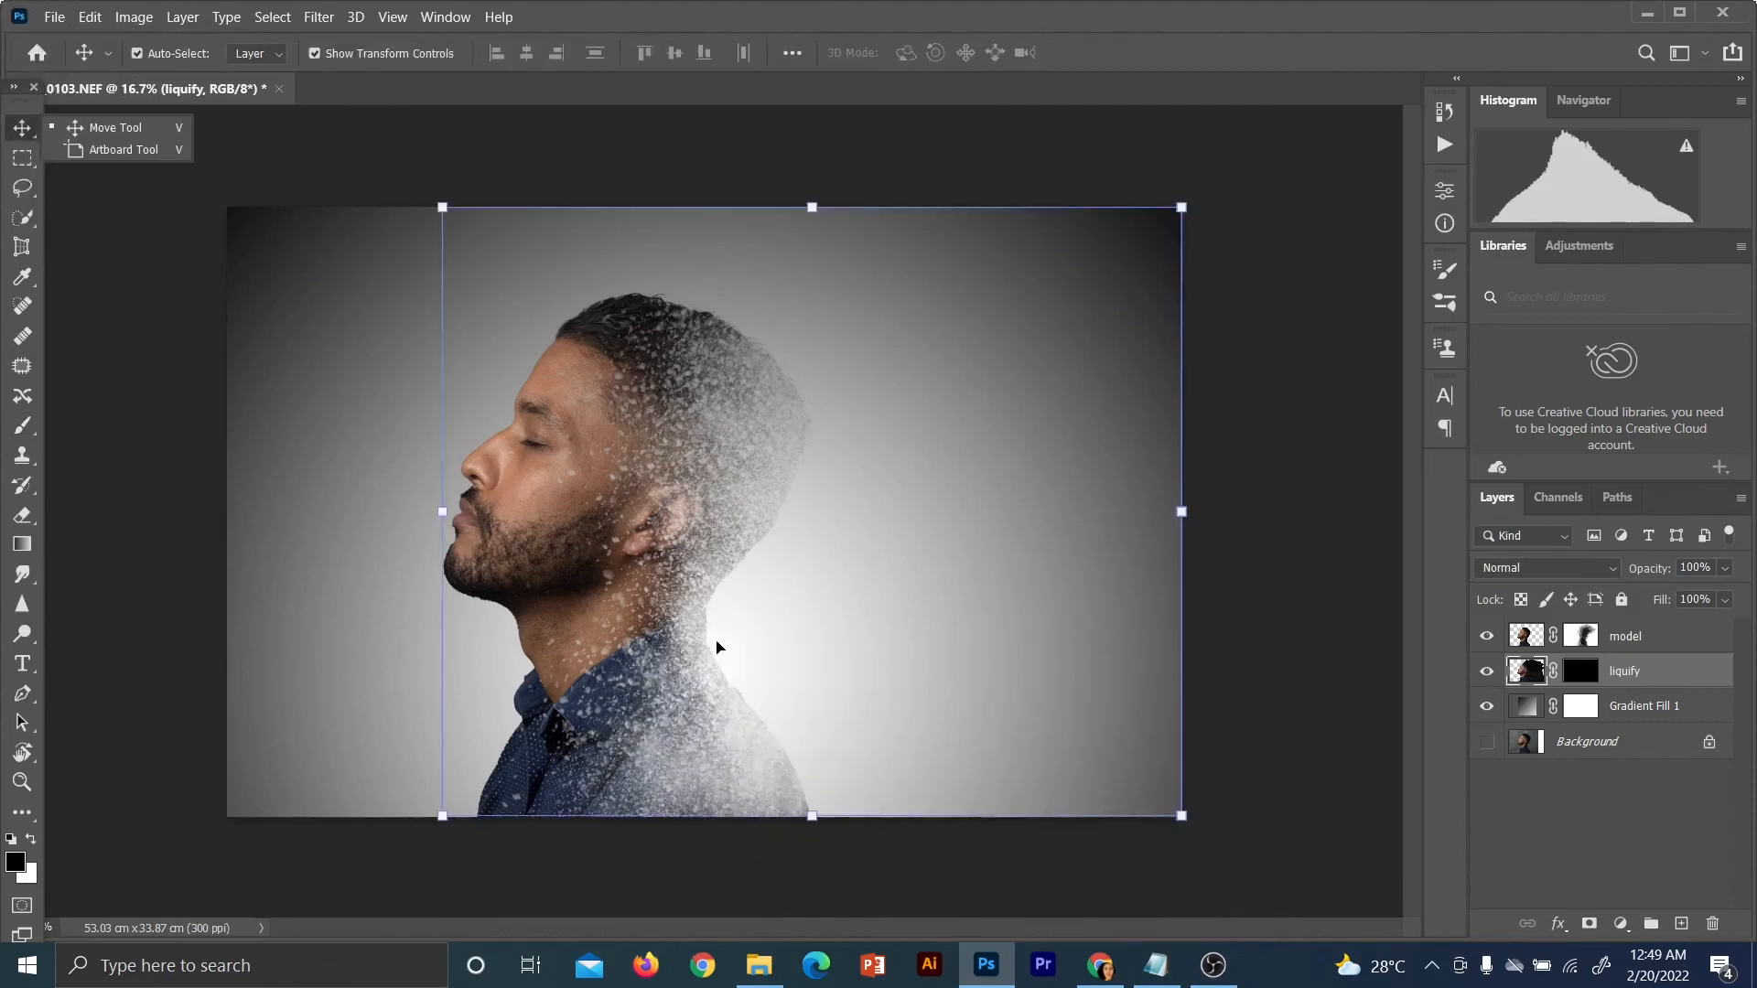
{"action": "left_click", "coordinate": [22, 426]}
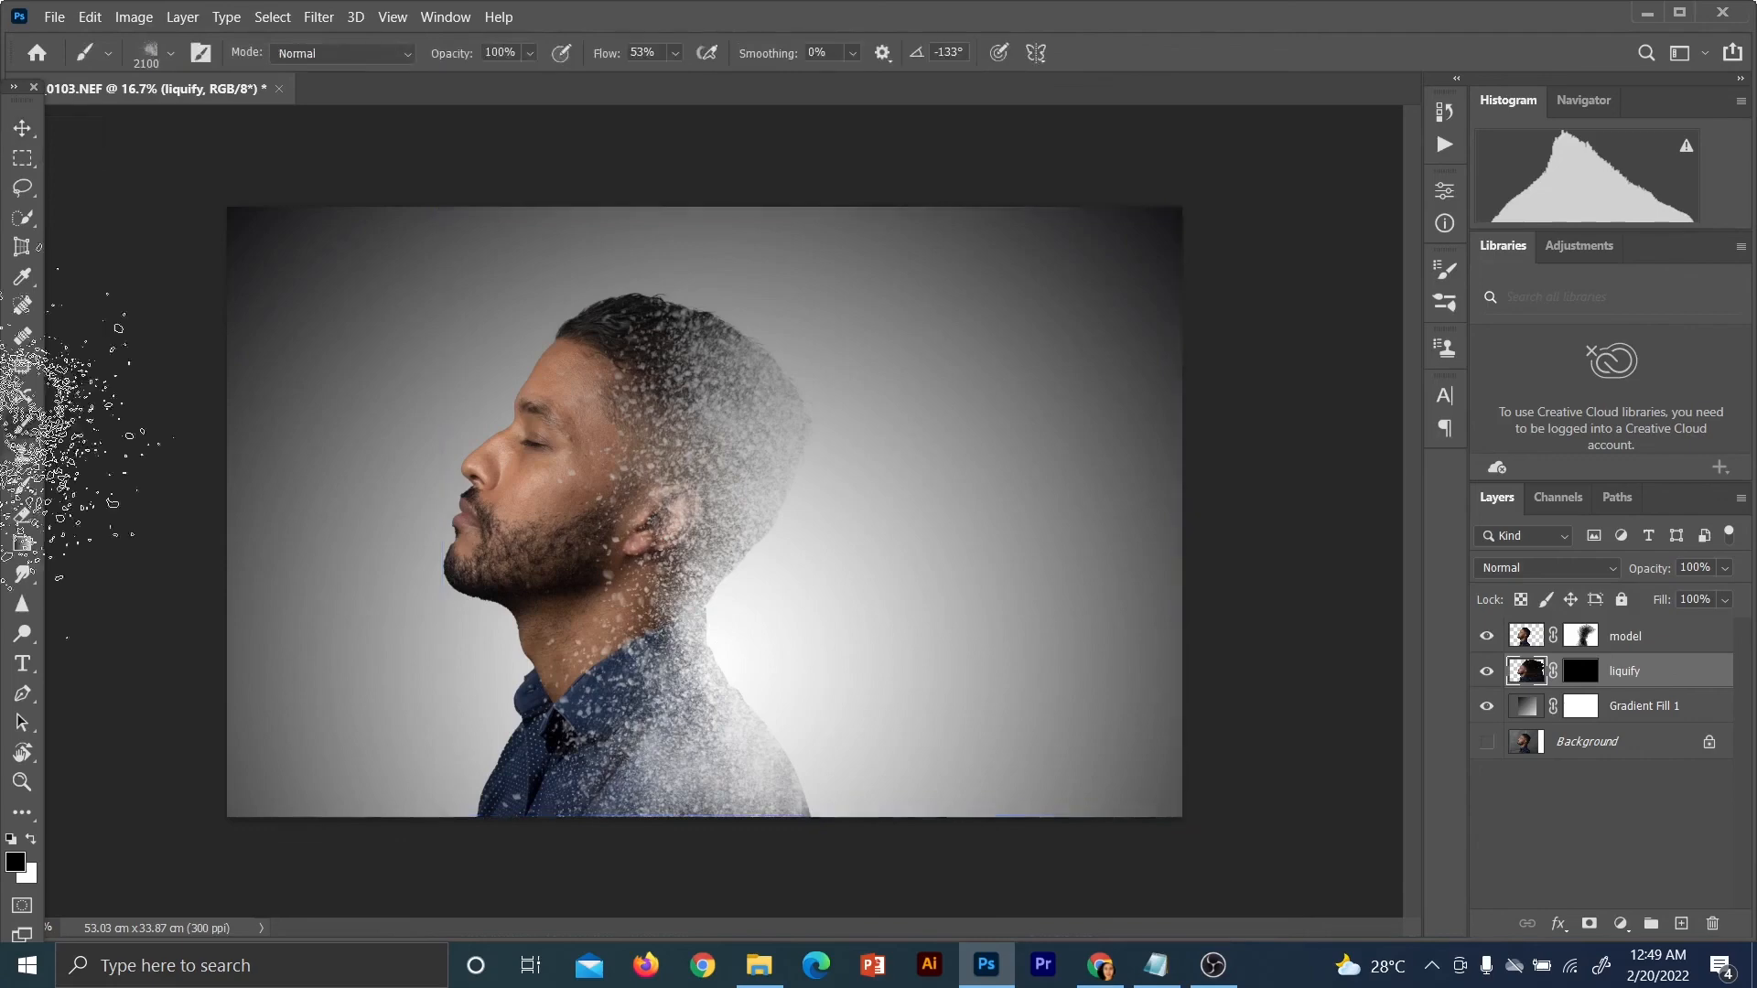
{"action": "key", "text": "bracketleft"}
{"action": "key", "text": "bracketleft"}
{"action": "key", "text": "bracketleft"}
{"action": "key", "text": "bracketleft"}
{"action": "key", "text": "bracketleft"}
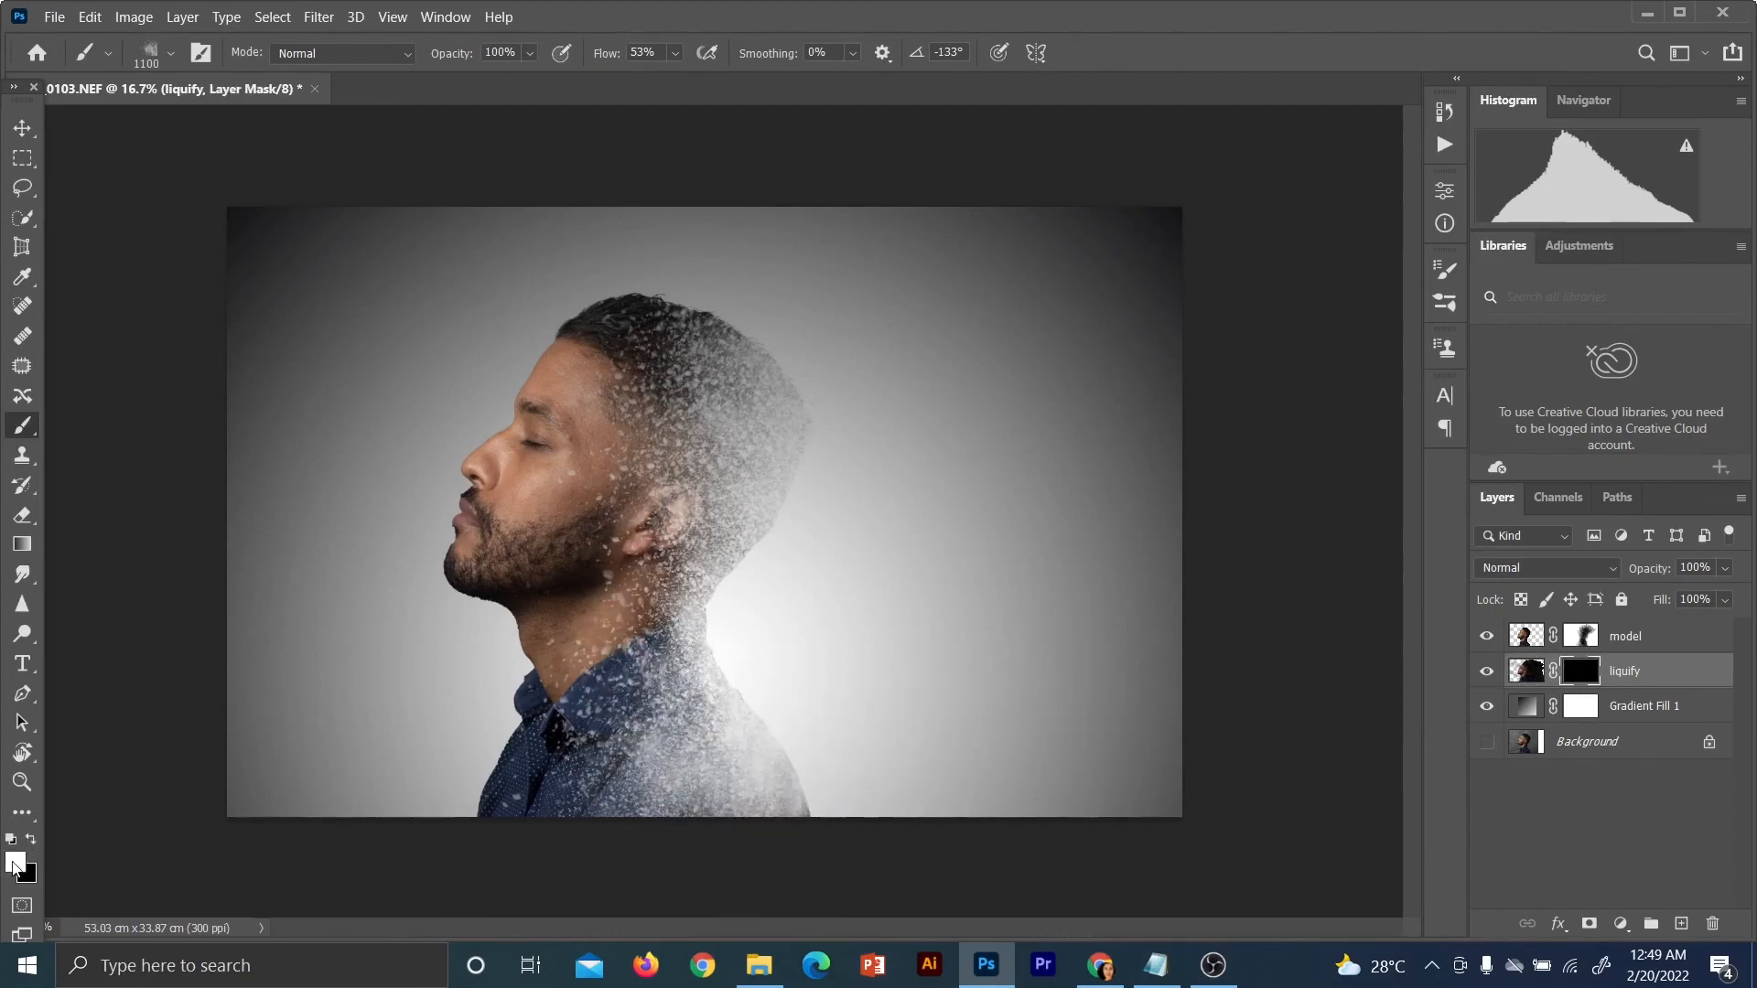
Undo the long trial stroke on the liquify mask and stamp white splatters just behind the shoulder instead
{"action": "left_click_drag", "start_coordinate": [760, 792], "coordinate": [1181, 718]}
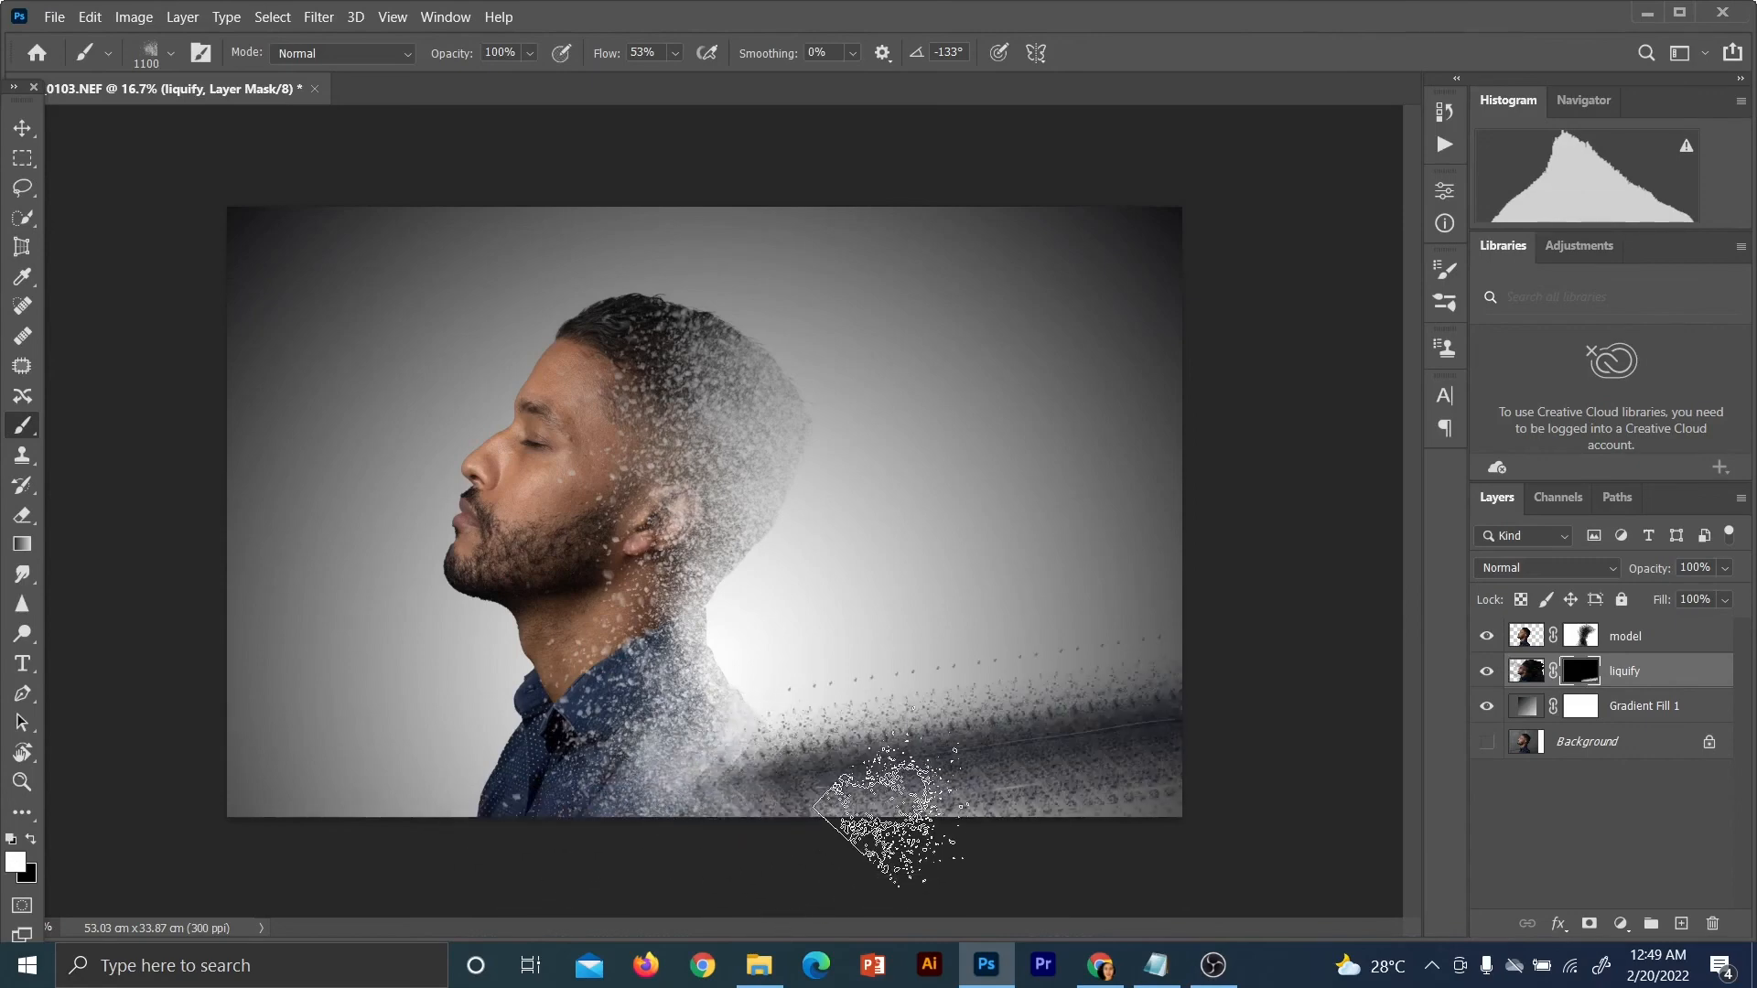
{"action": "key", "text": "ctrl+z"}
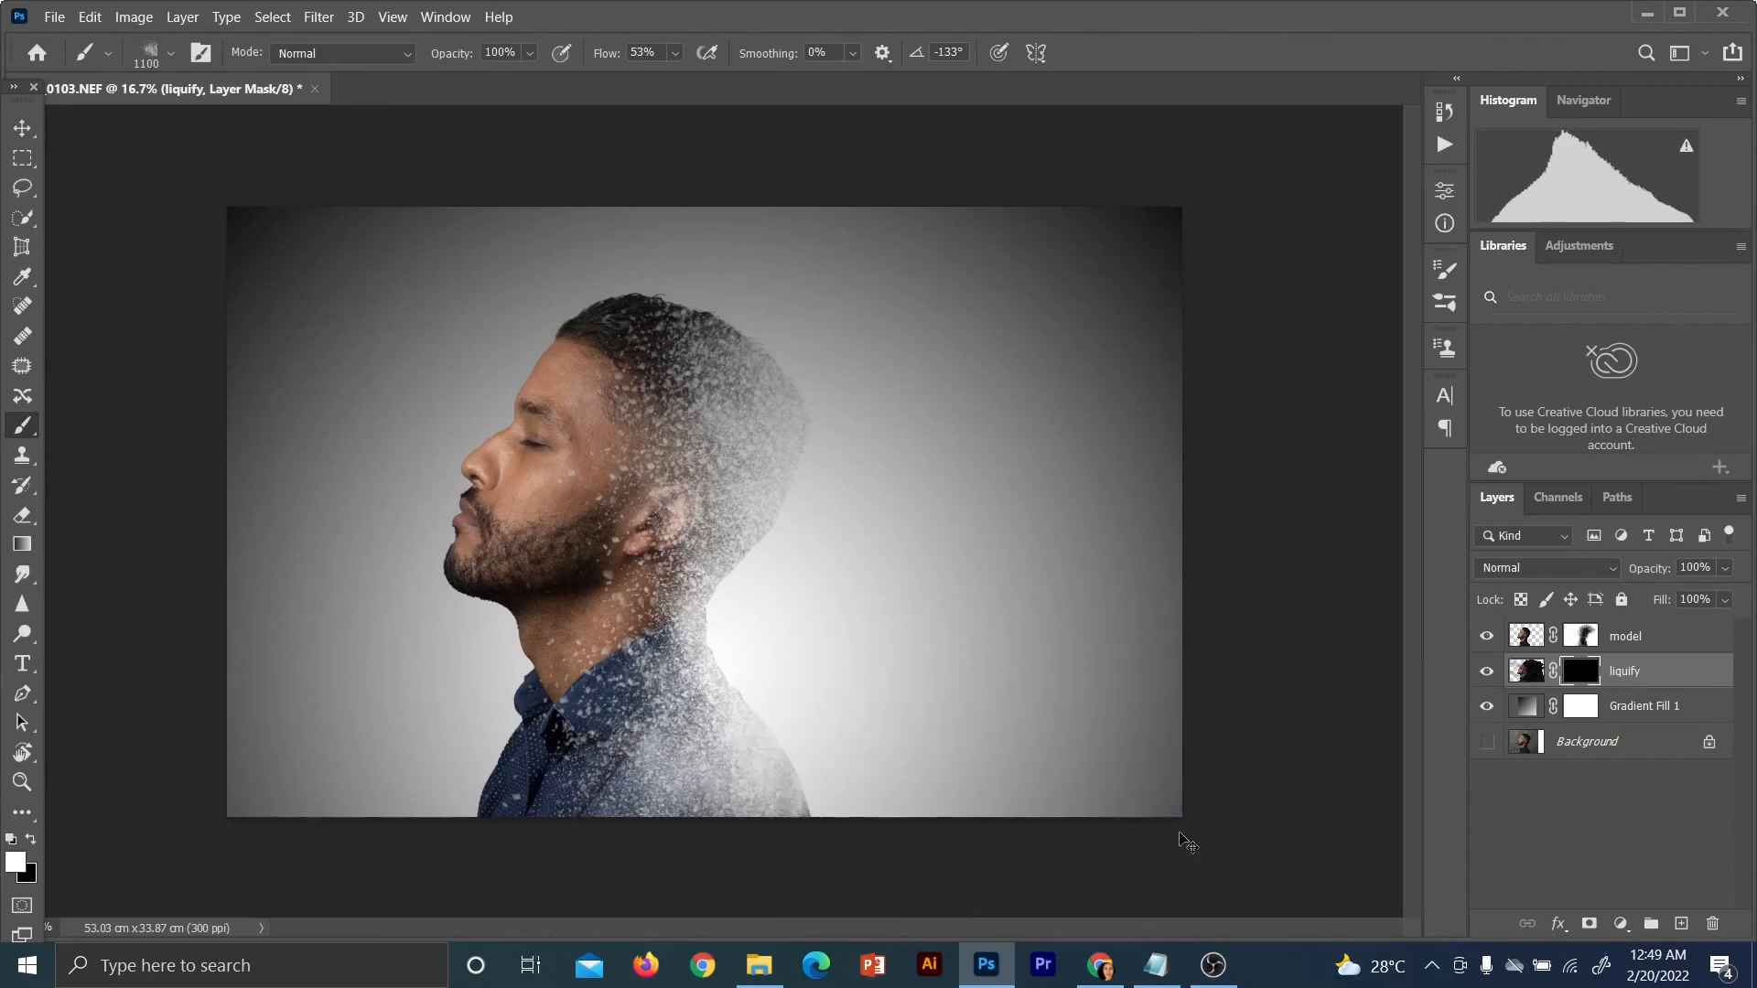
{"action": "left_click", "coordinate": [768, 760]}
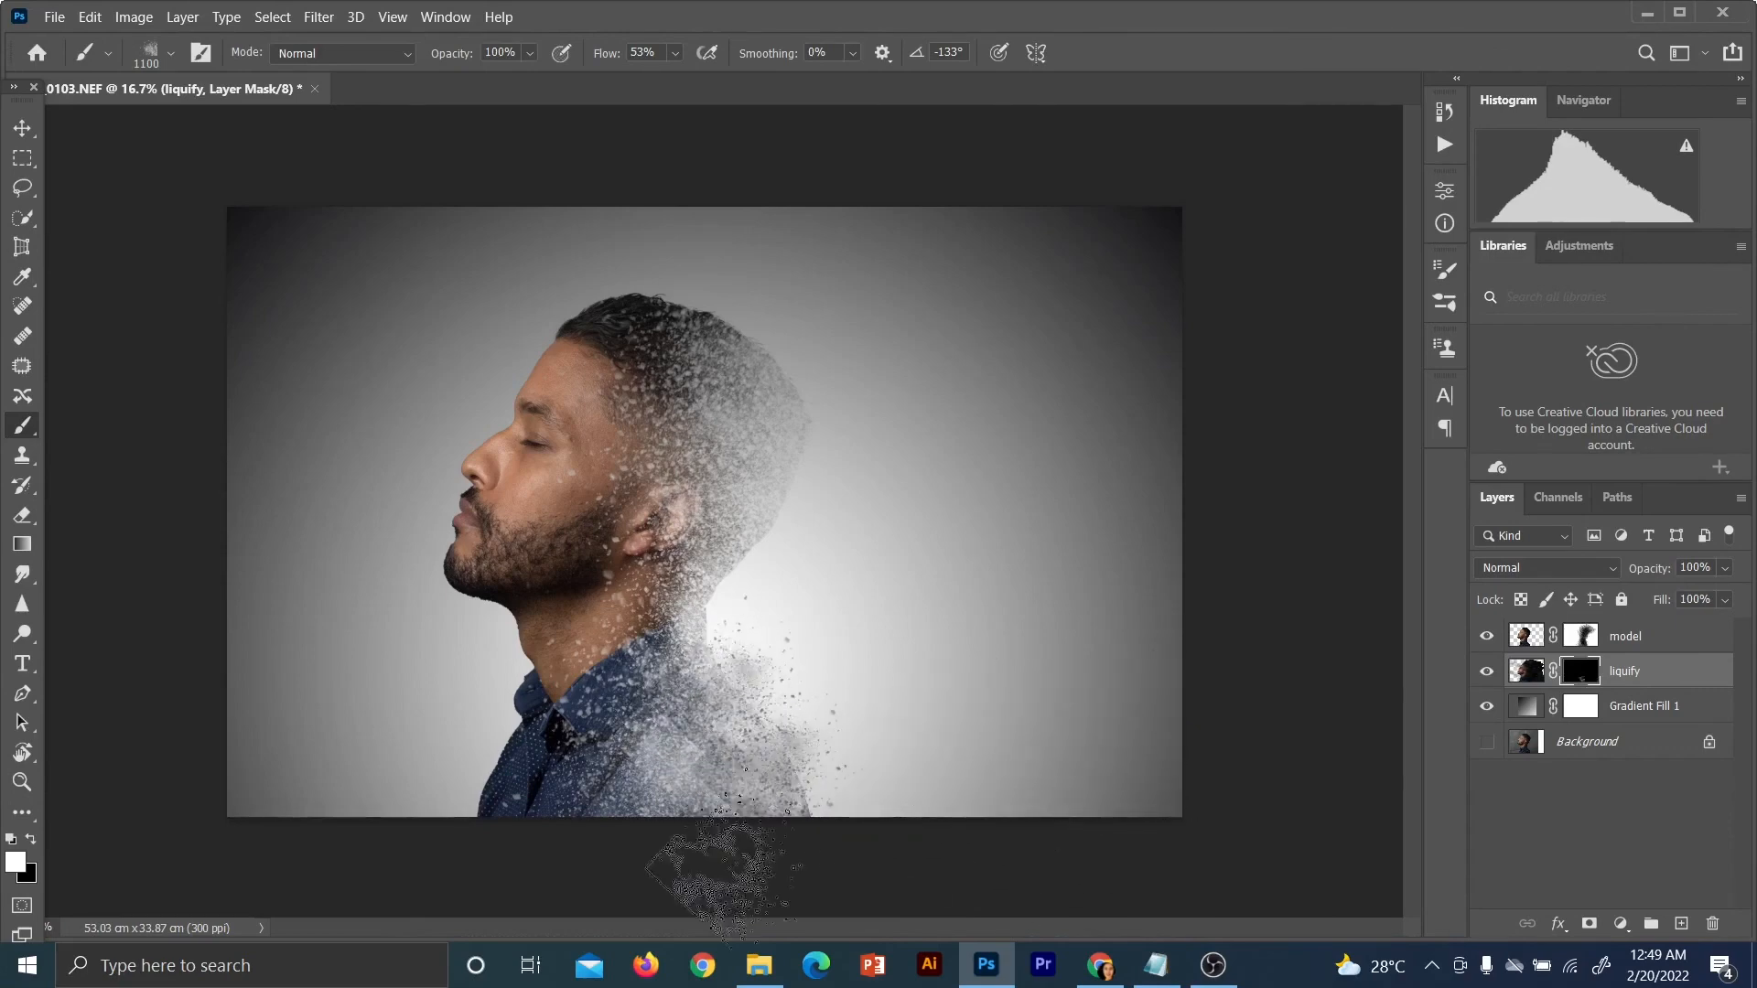
Set the brush flow to 48% and stamp white splatters on the liquify mask behind the neck, undoing the strokes above the head
{"action": "left_click", "coordinate": [673, 53]}
{"action": "left_click", "coordinate": [686, 76]}
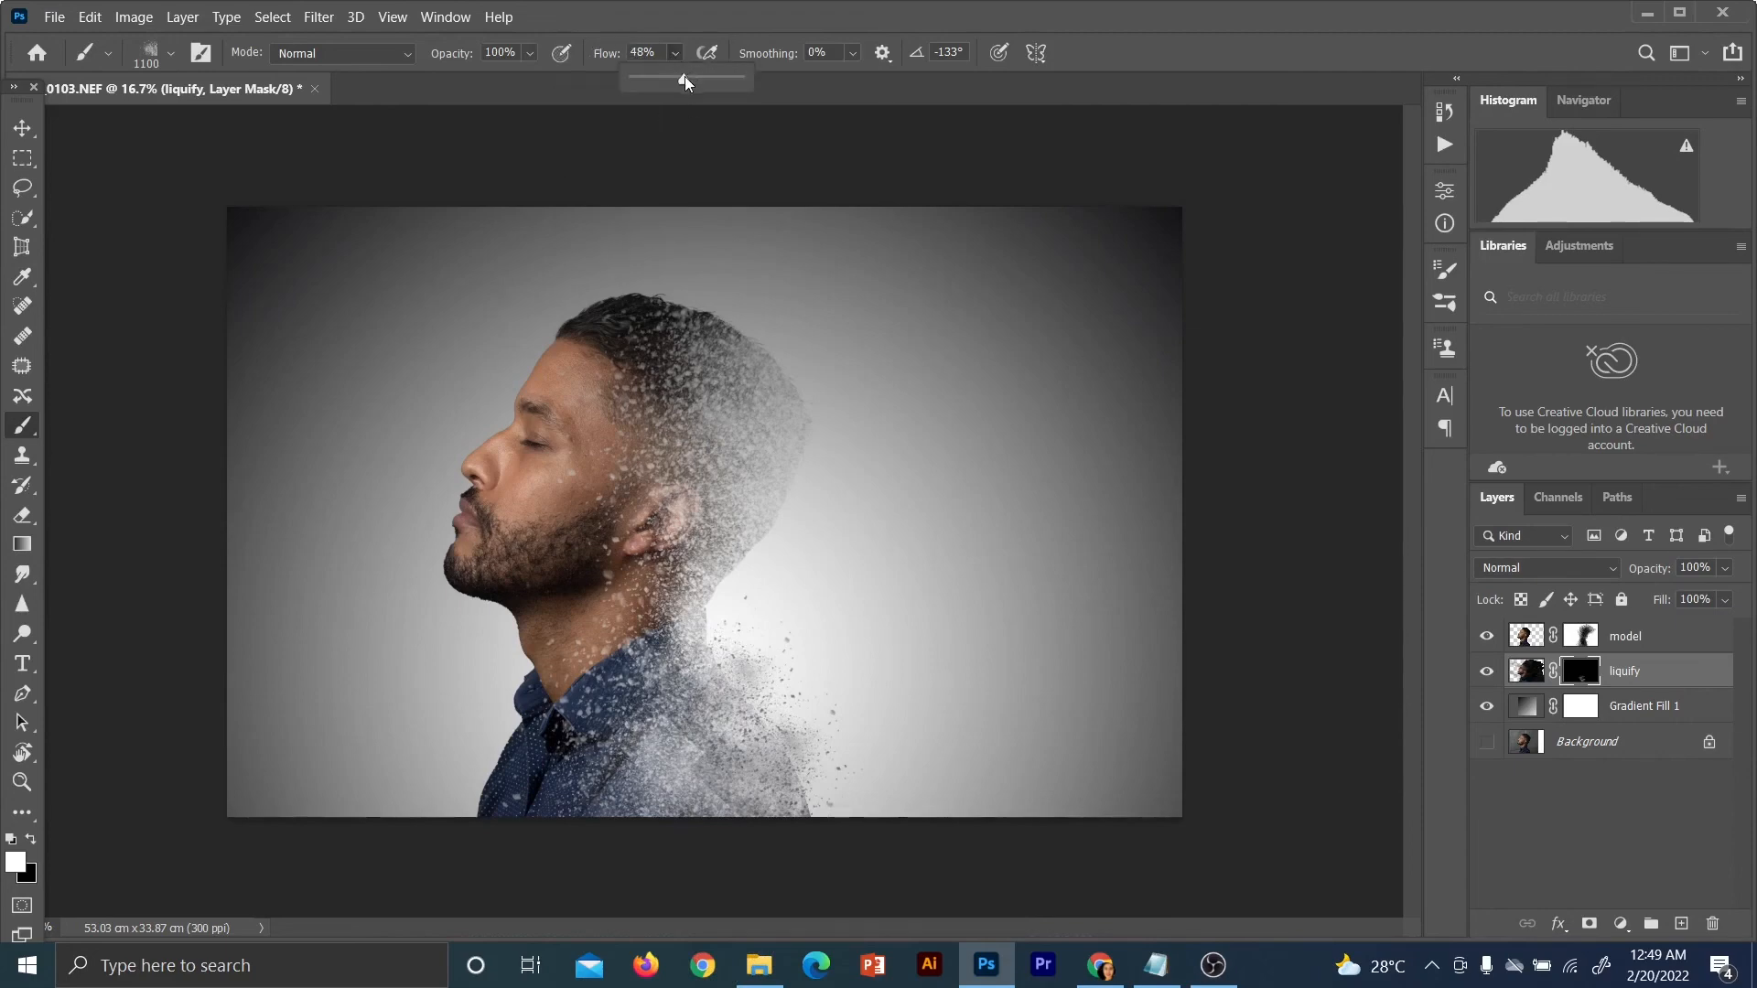
{"action": "left_click", "coordinate": [723, 604]}
{"action": "left_click", "coordinate": [701, 274]}
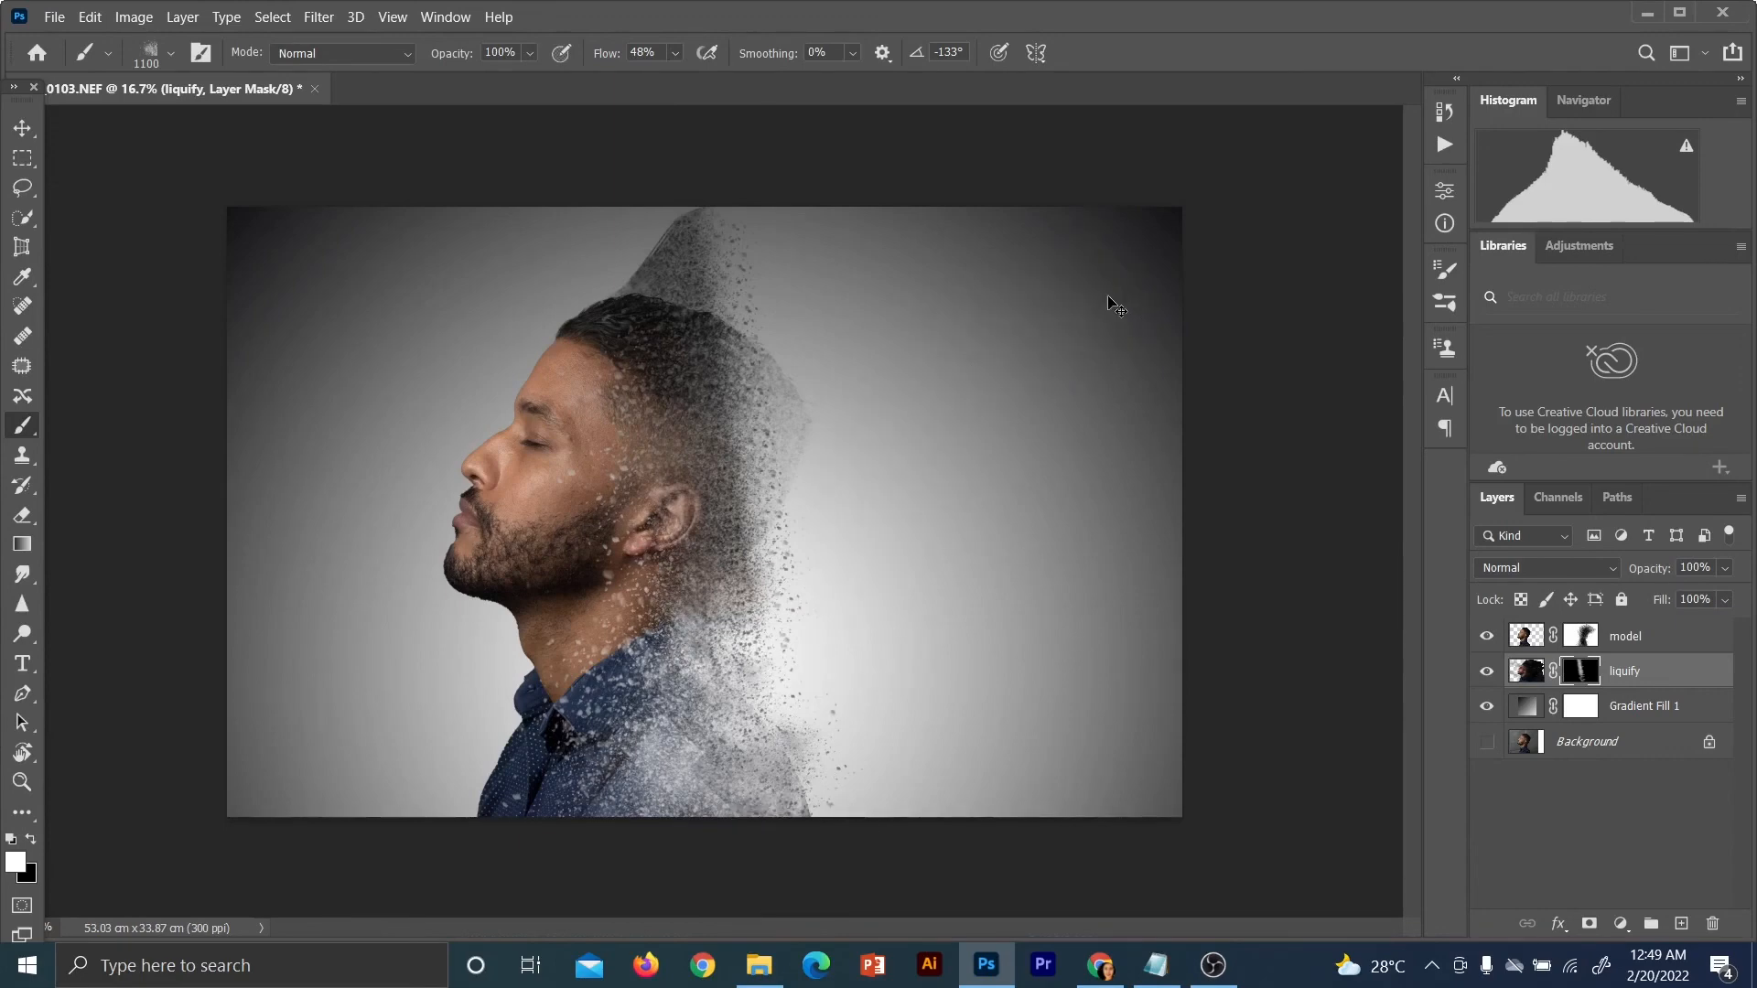
{"action": "key", "text": "ctrl+z"}
{"action": "key", "text": "ctrl+z"}
{"action": "left_click", "coordinate": [759, 576]}
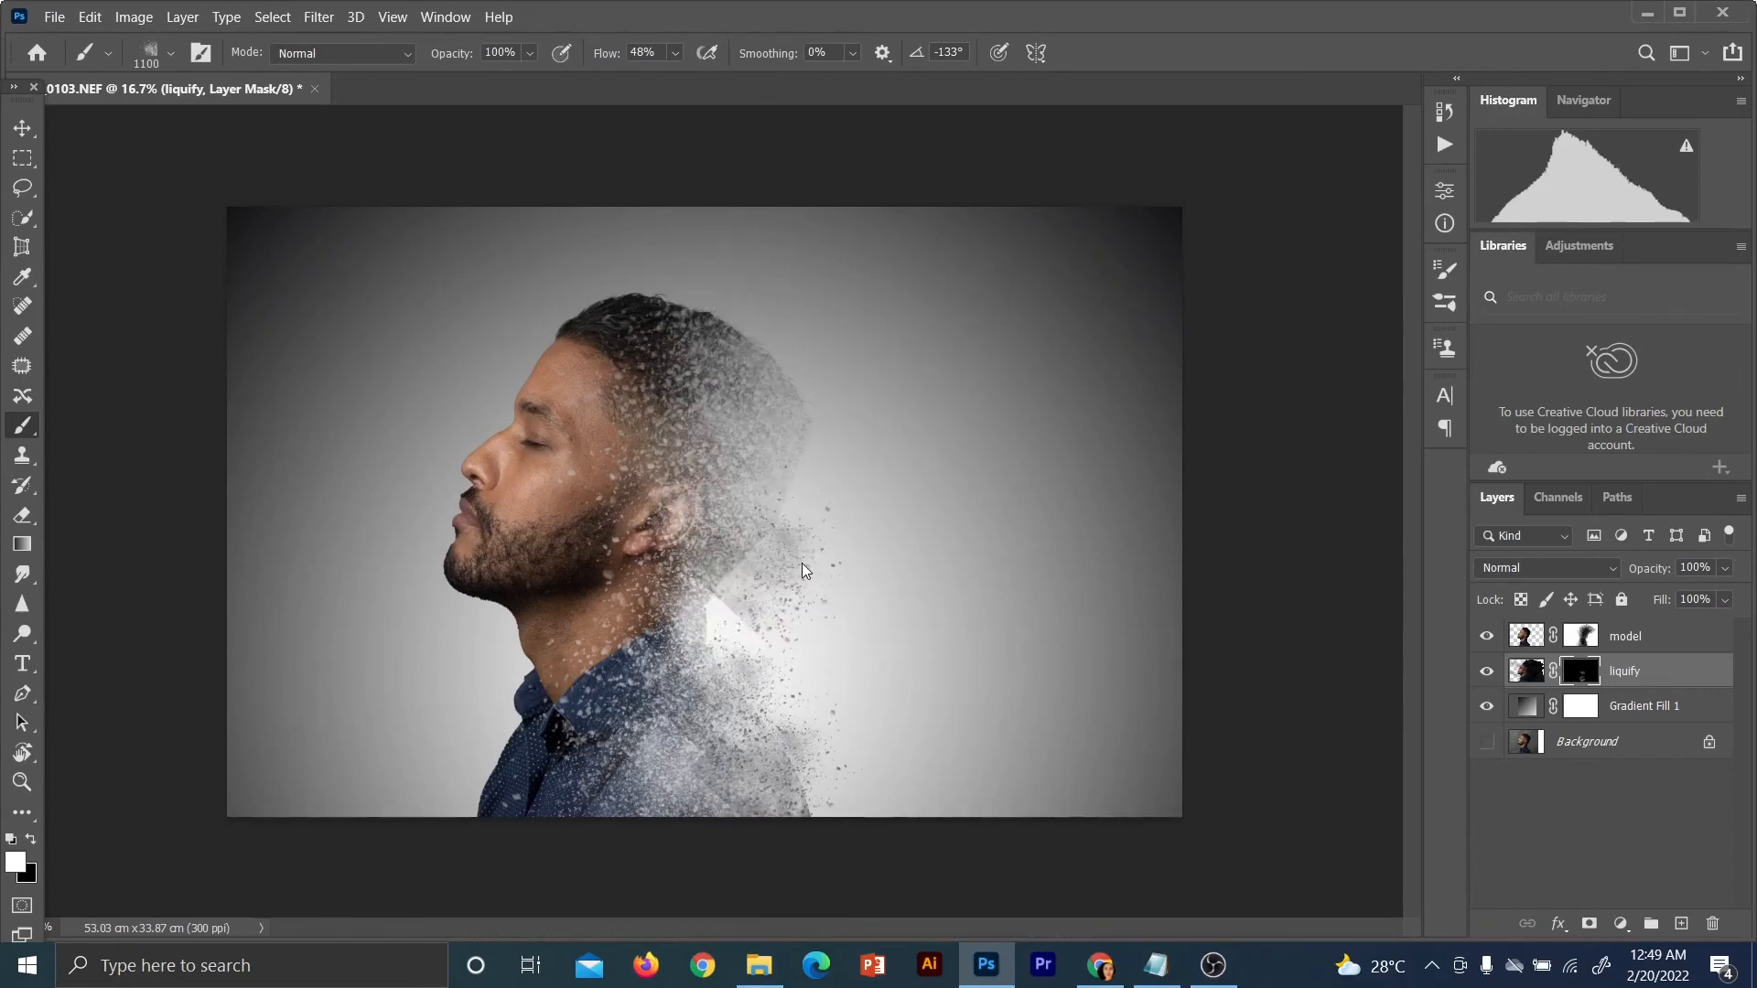
Try stamping white splatters on the liquify mask behind the neck, lower back and head, and undo these stamps
{"action": "left_click", "coordinate": [745, 661]}
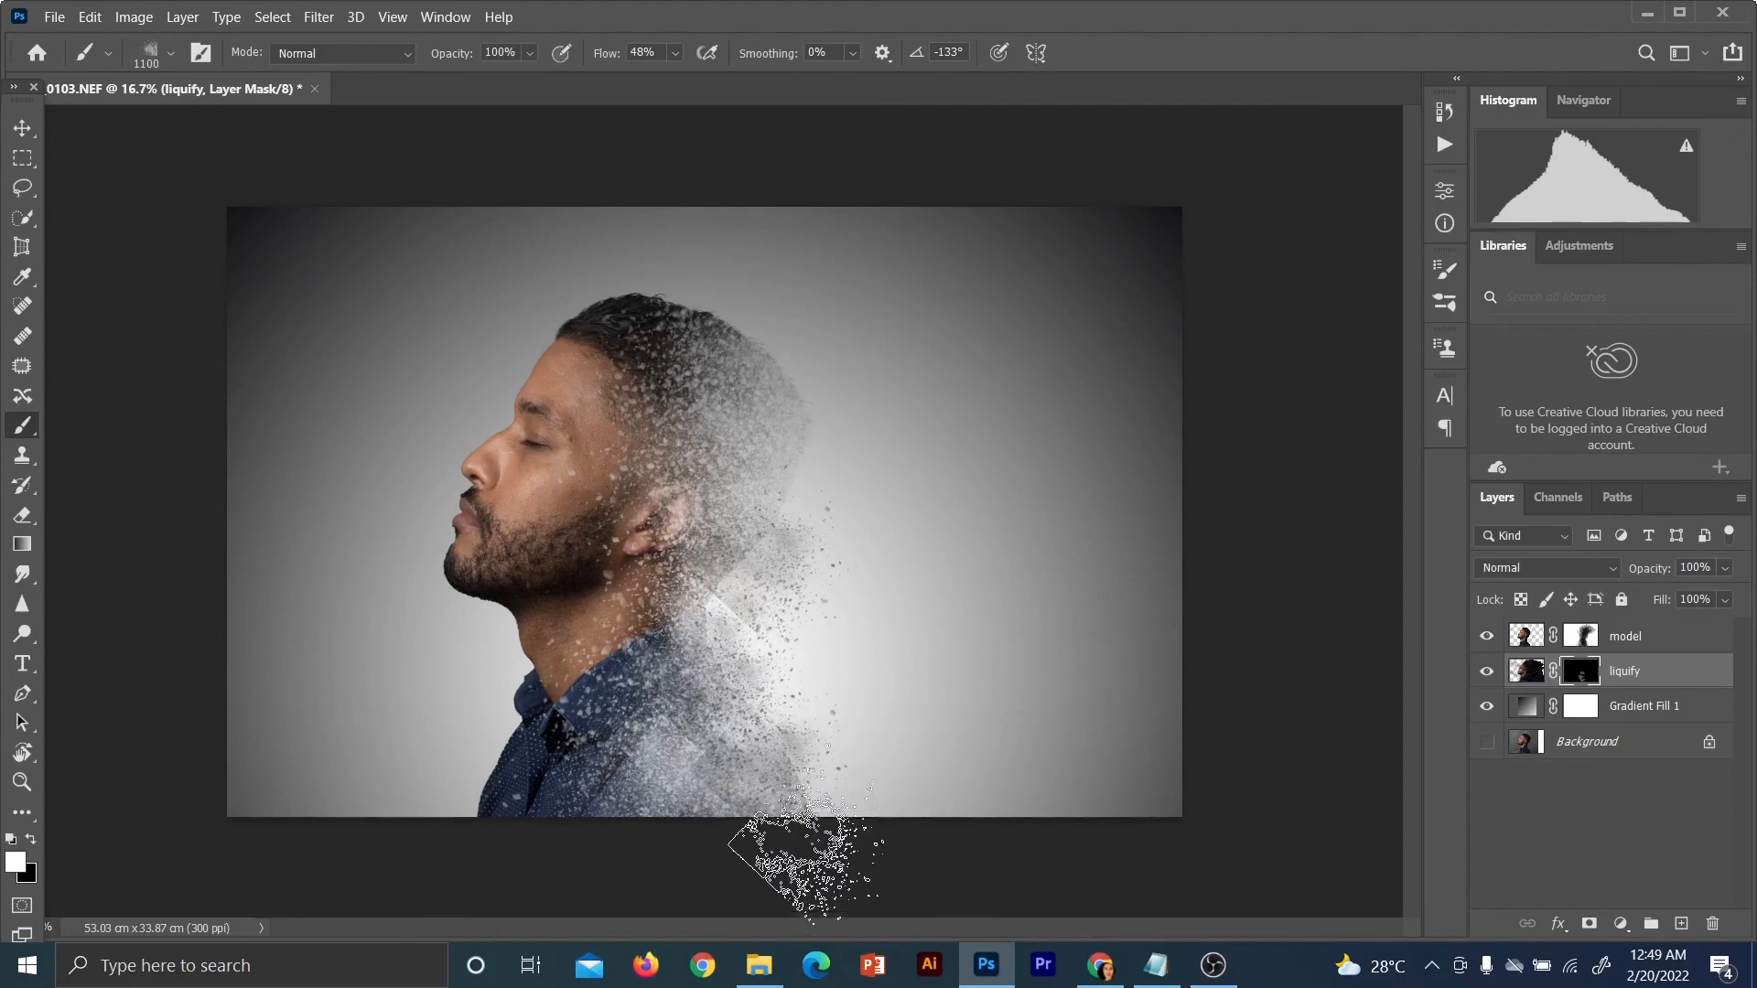
{"action": "left_click", "coordinate": [805, 846]}
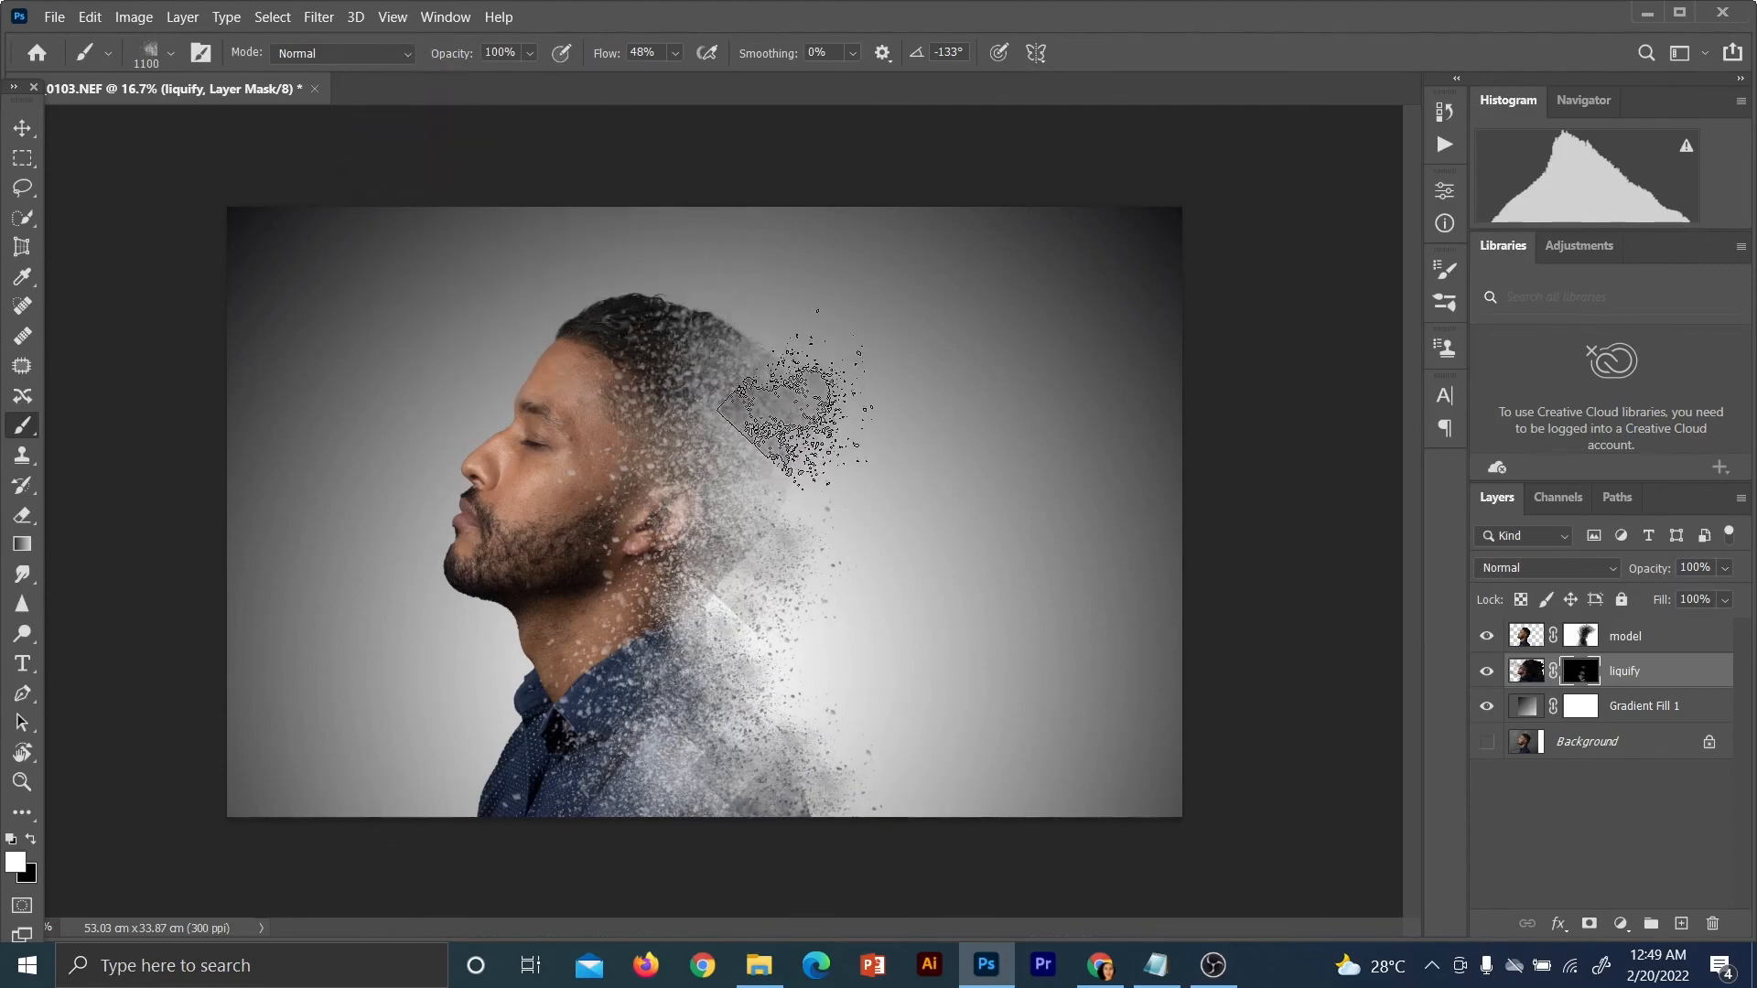
{"action": "left_click_drag", "start_coordinate": [794, 400], "coordinate": [838, 508]}
{"action": "key", "text": "ctrl+z"}
{"action": "left_click", "coordinate": [810, 465]}
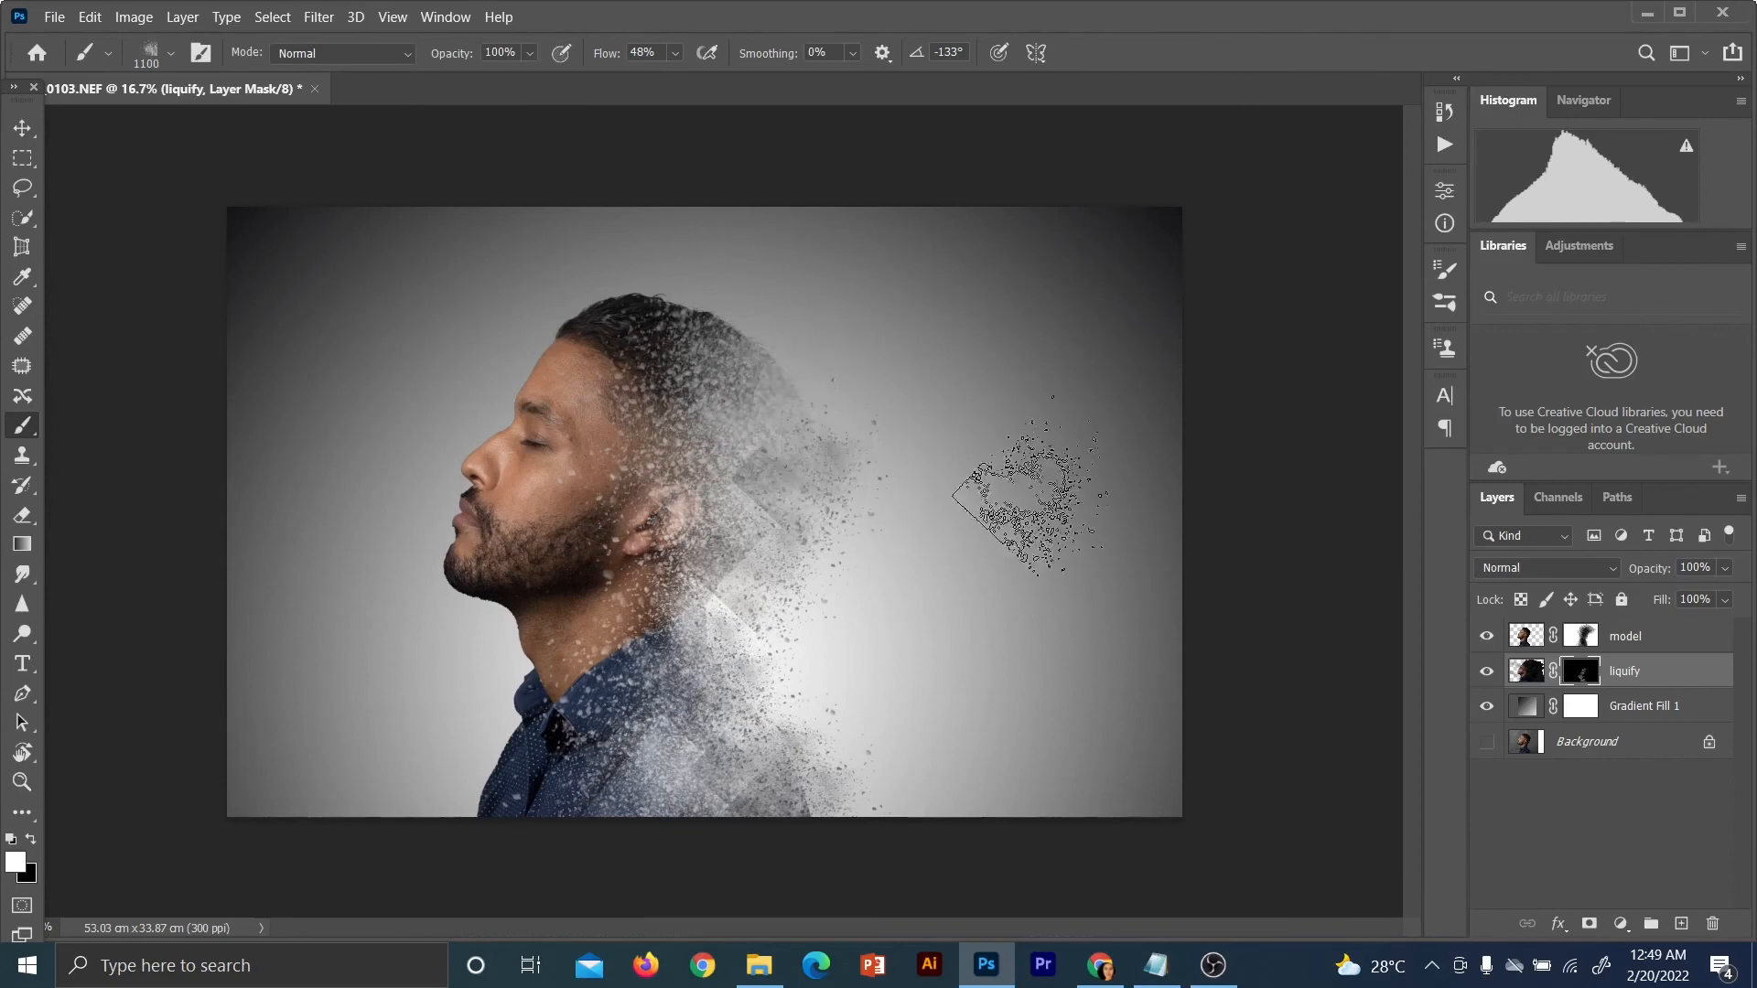
{"action": "key", "text": "ctrl+z"}
{"action": "key", "text": "ctrl+z"}
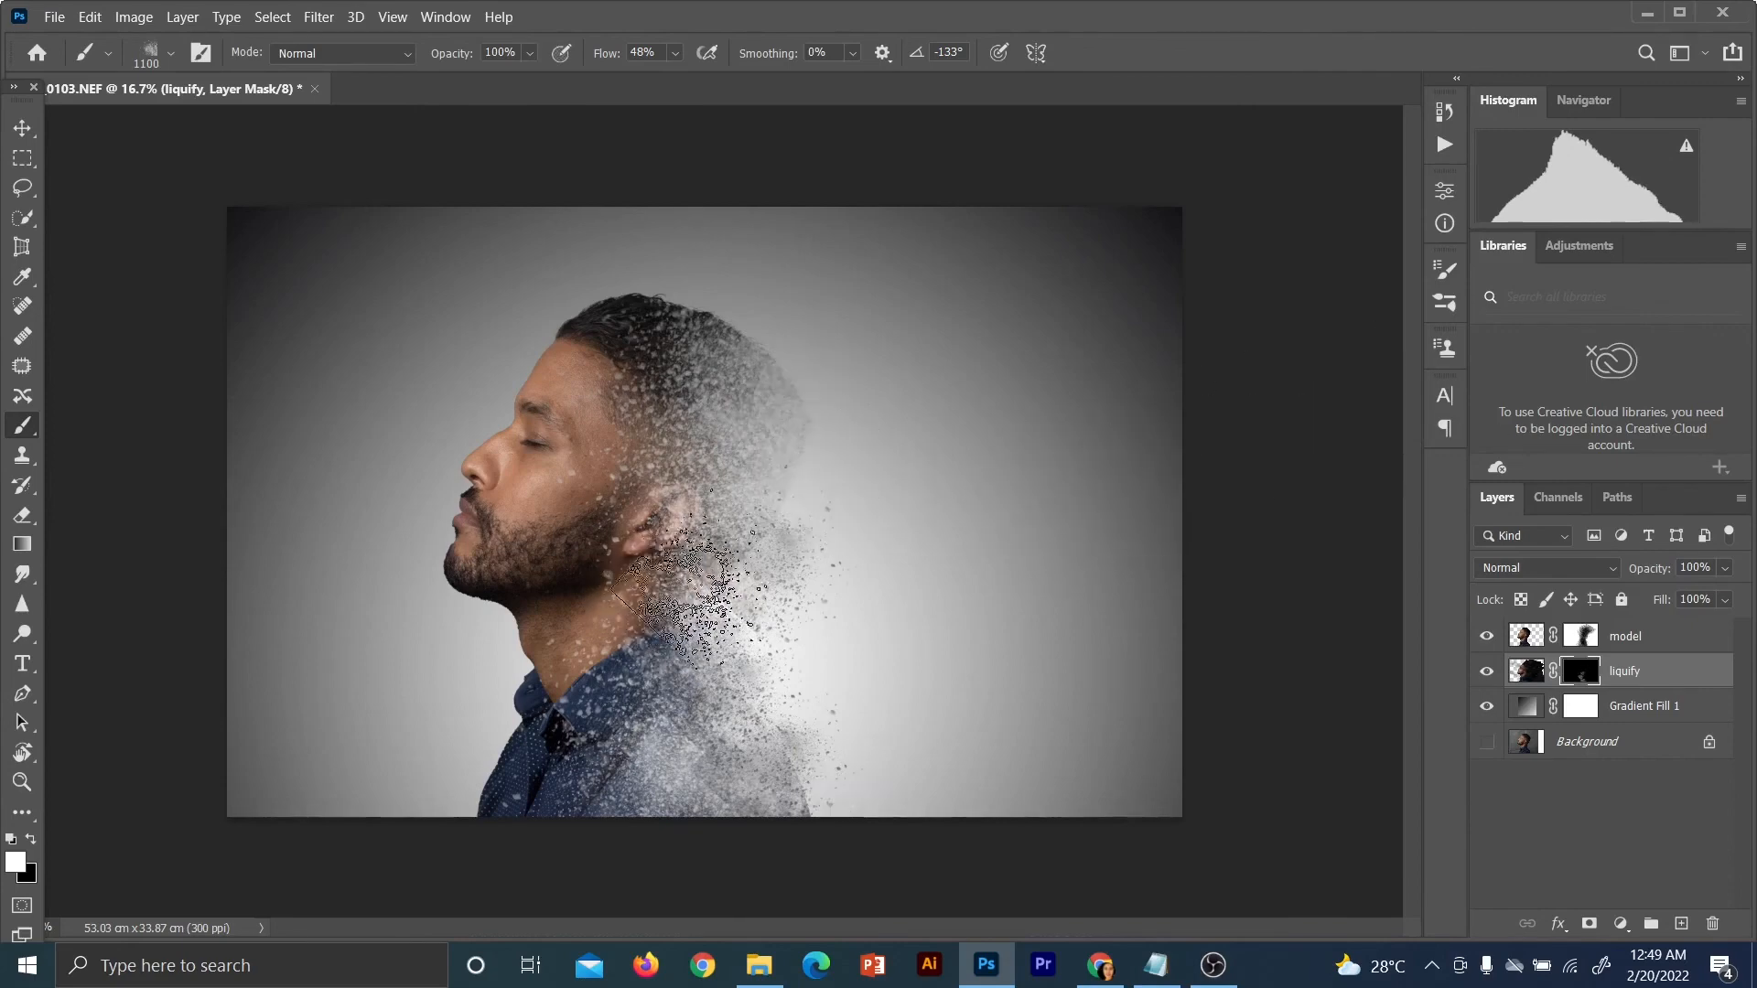
{"action": "key", "text": "ctrl+z"}
{"action": "key", "text": "ctrl+z"}
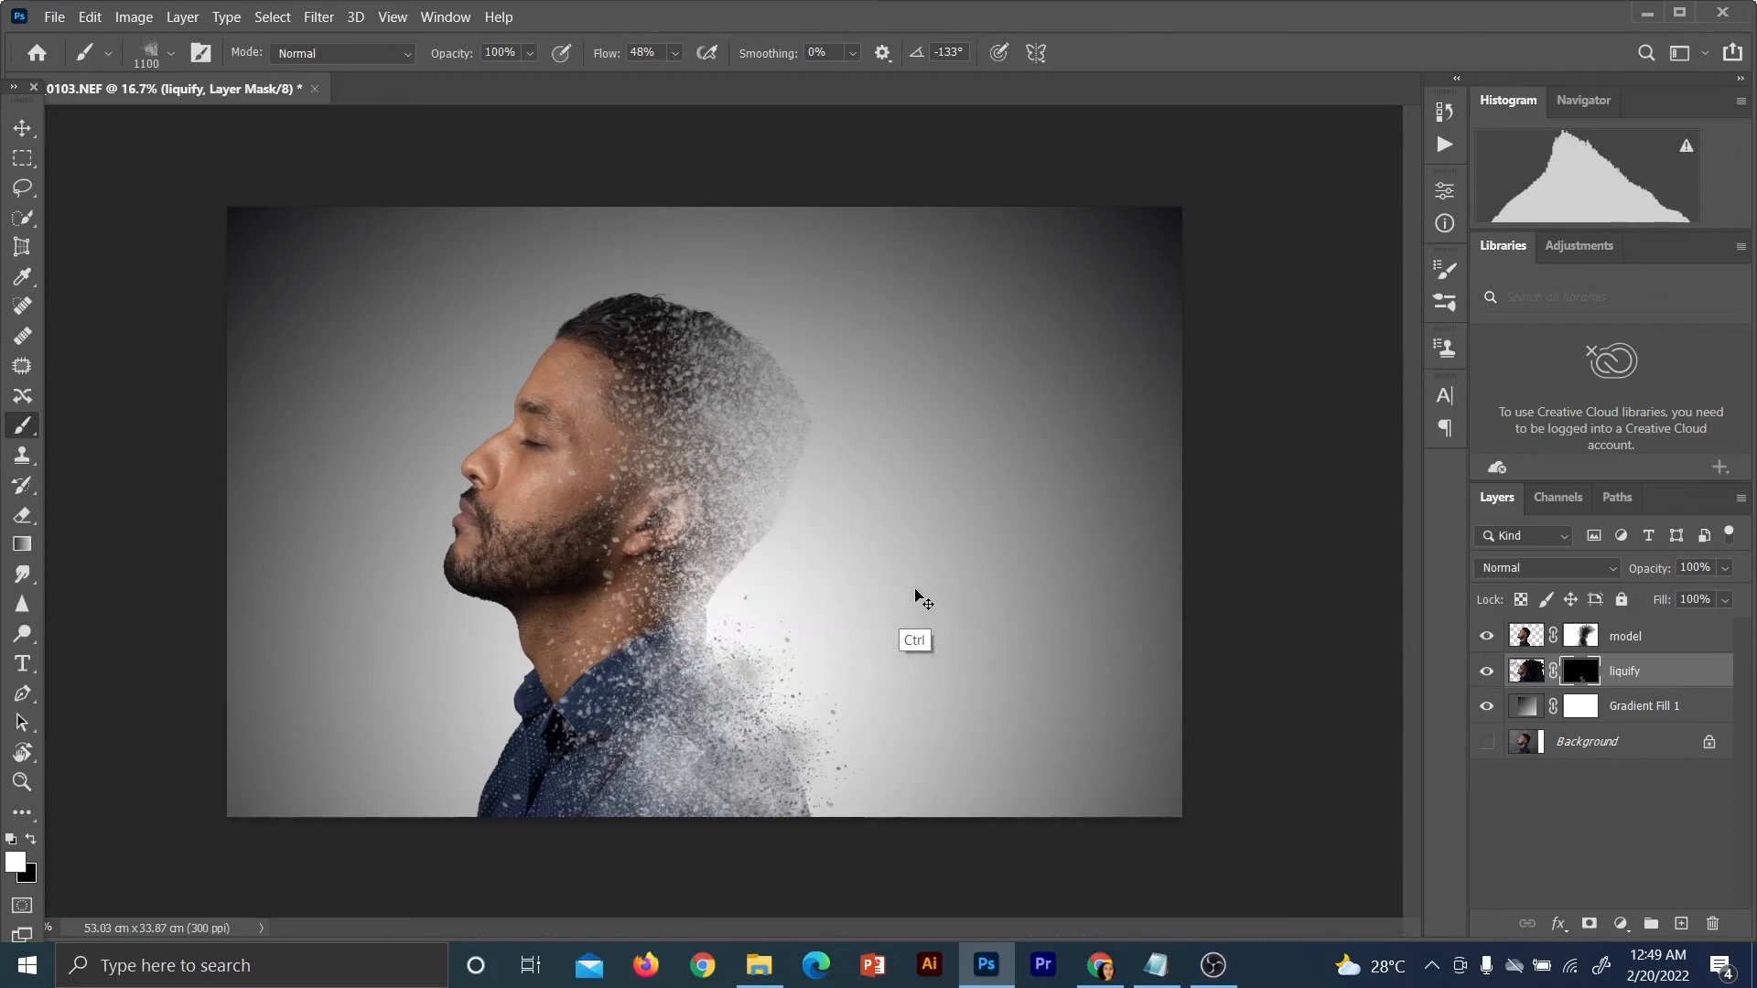
Stamp 1100 px white splatters on the liquify mask behind the neck, upper shoulder and back of the head
{"action": "left_click", "coordinate": [750, 577]}
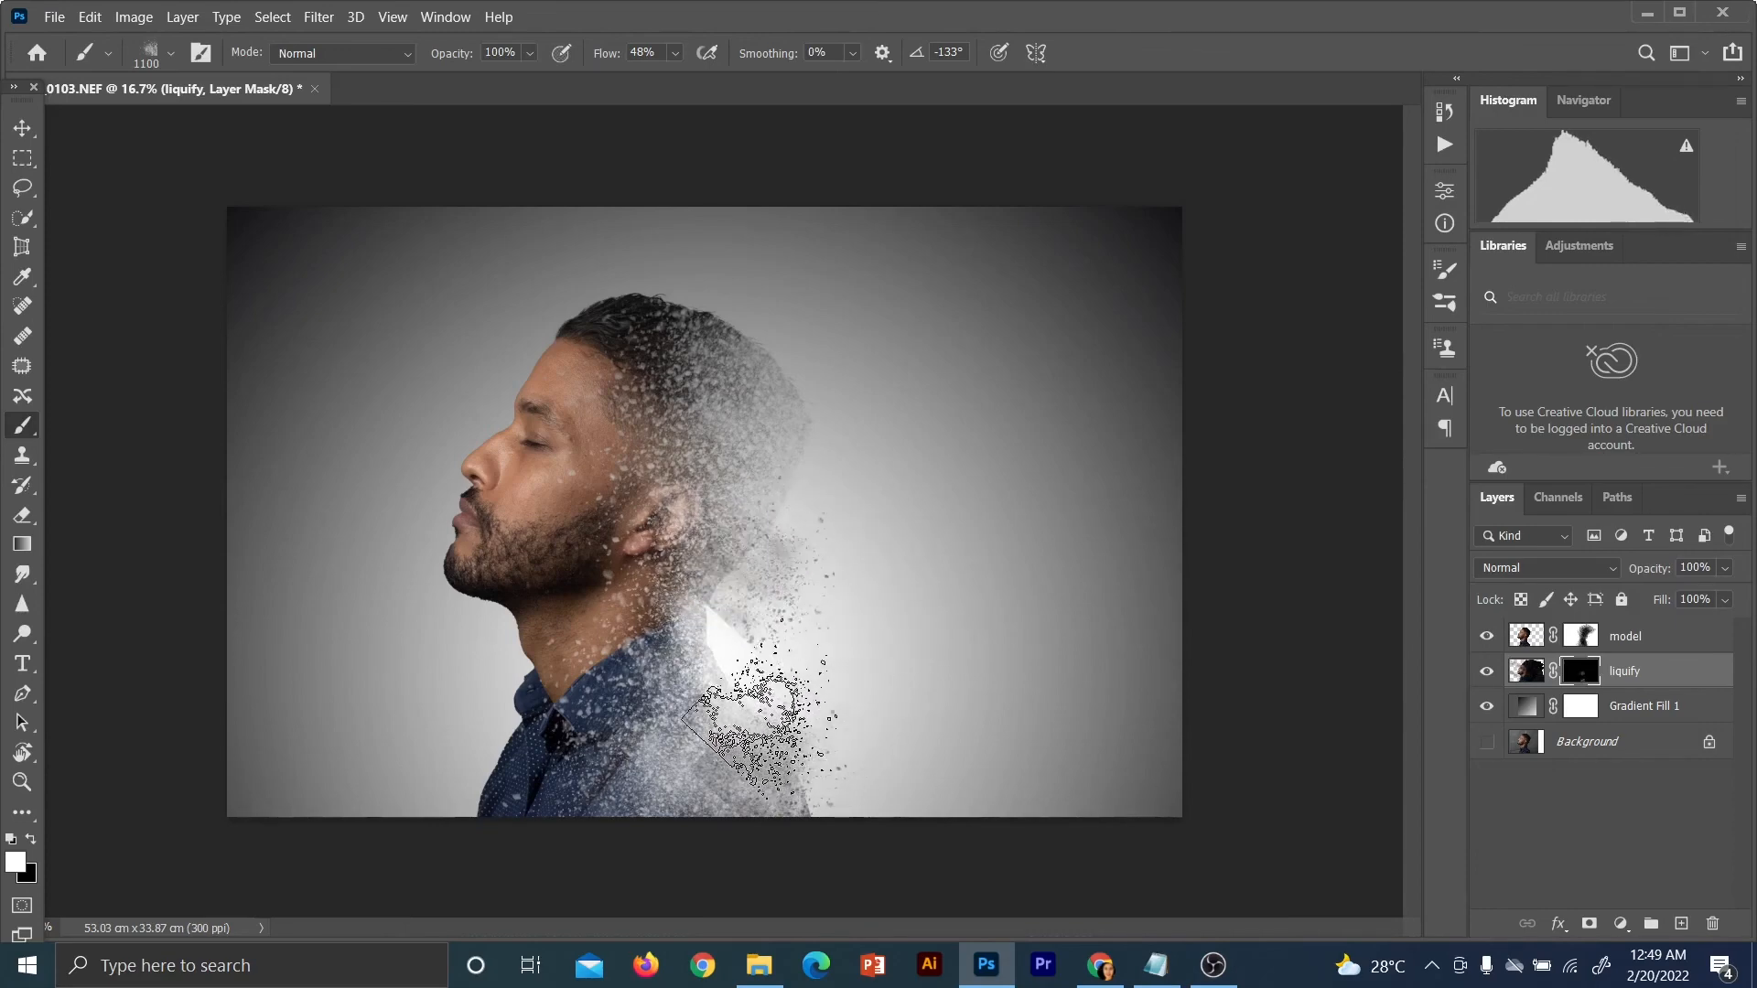
{"action": "left_click", "coordinate": [700, 666]}
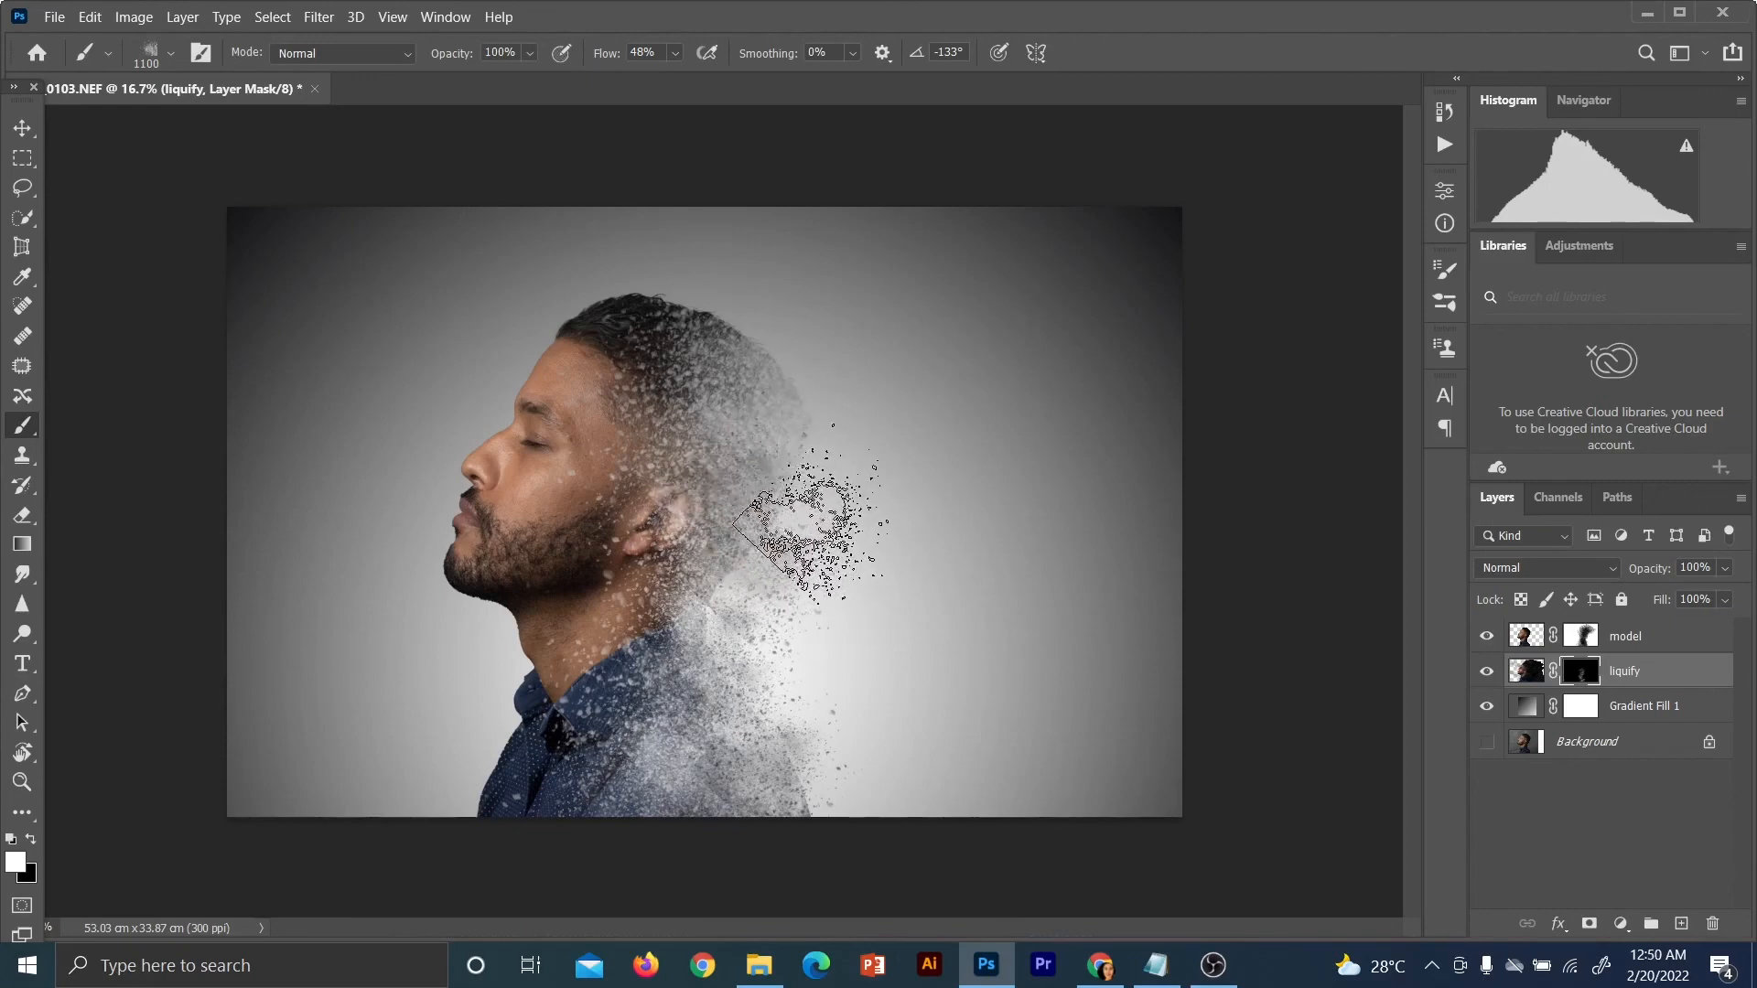
{"action": "left_click", "coordinate": [792, 453]}
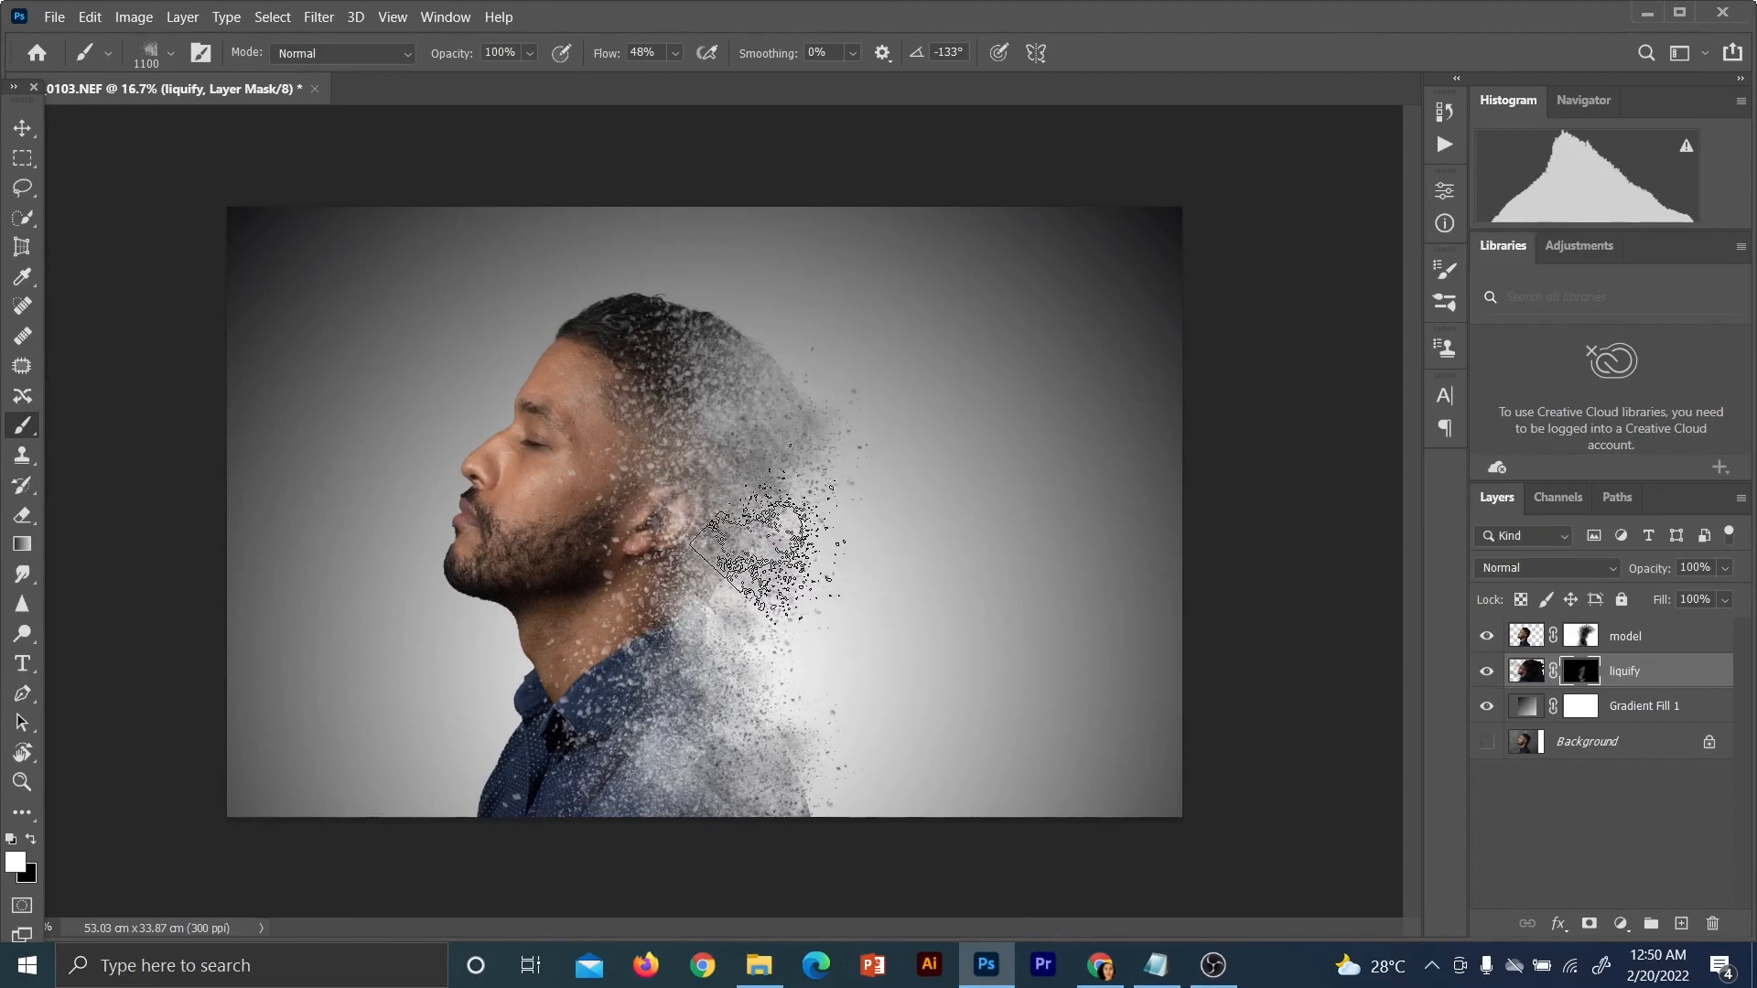
{"action": "left_click", "coordinate": [771, 558]}
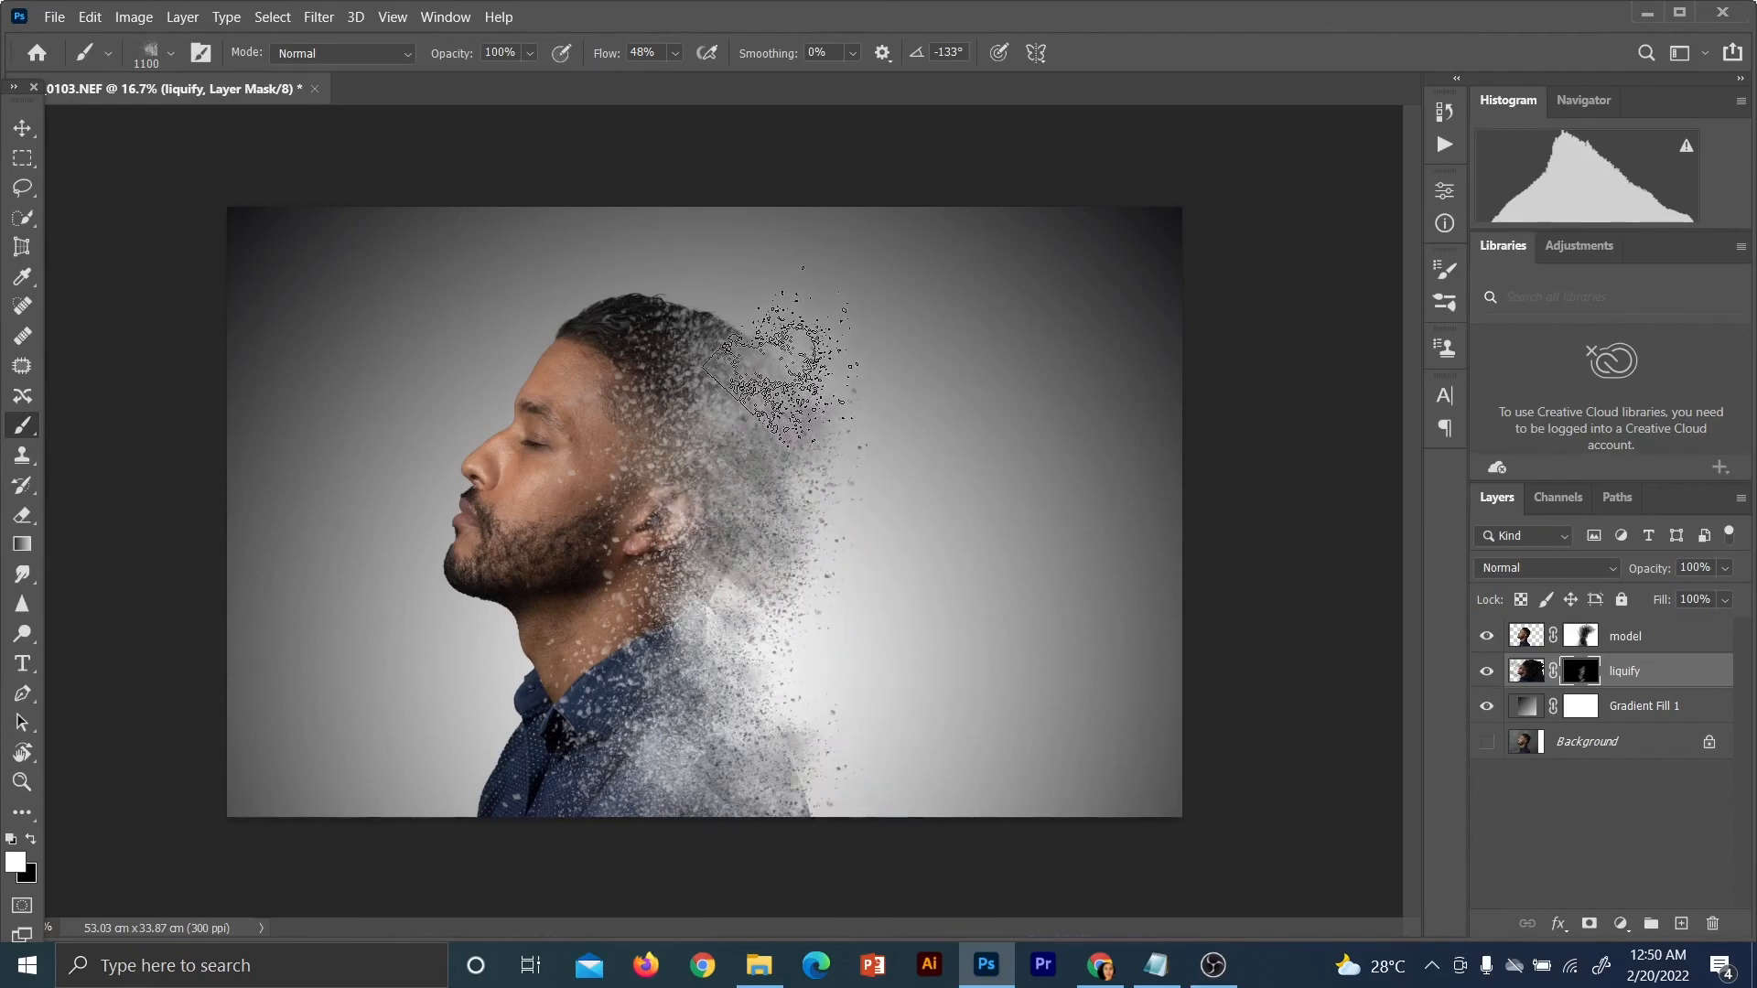
{"action": "left_click", "coordinate": [798, 412]}
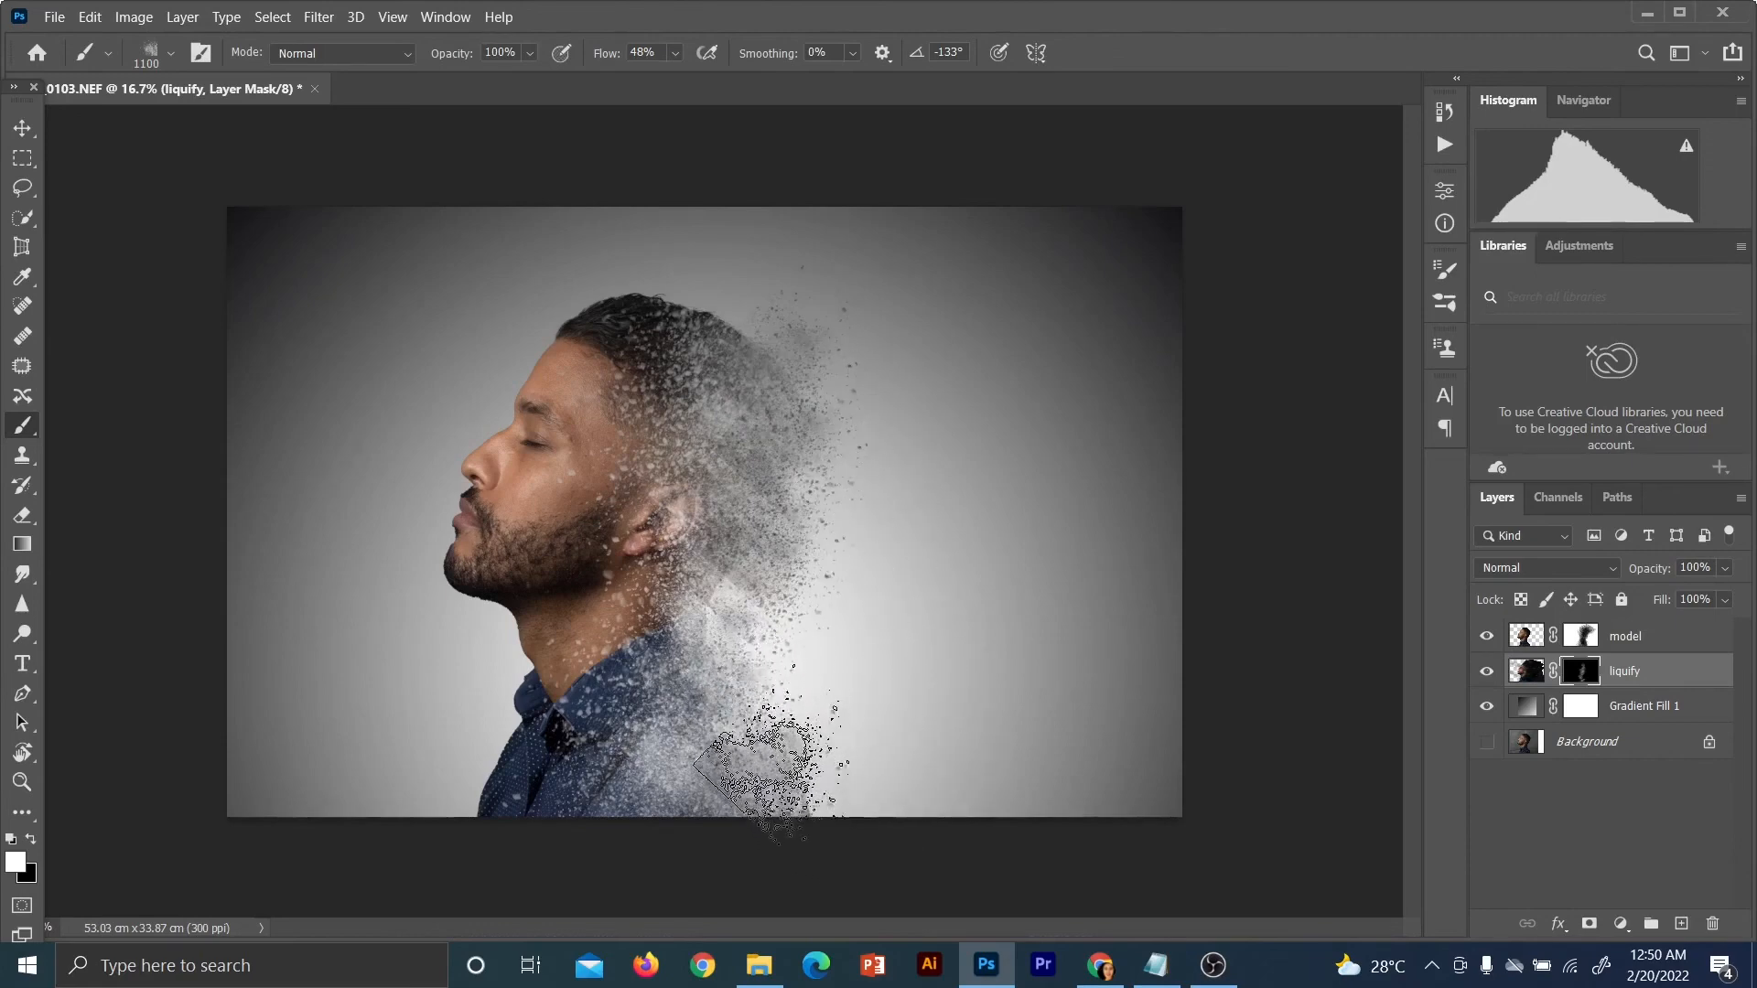
Rotate the splatter brush to -108° and stamp white splatters on the liquify mask behind the shoulder
{"action": "right_click", "coordinate": [778, 777]}
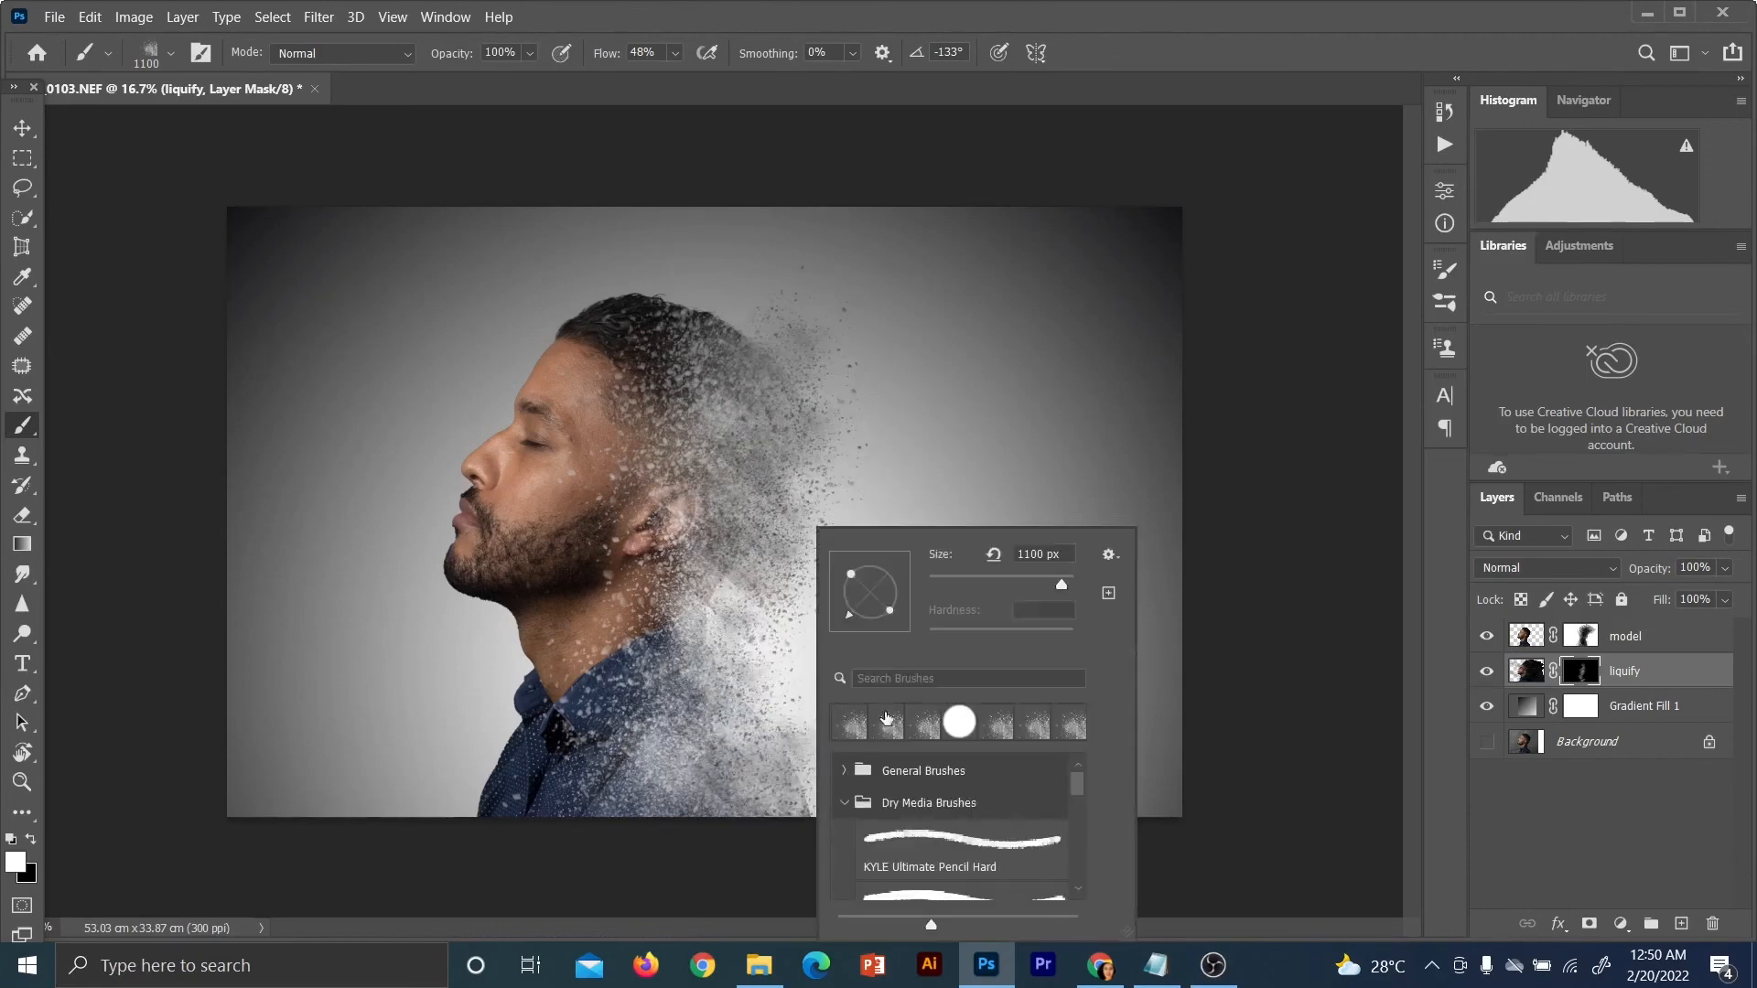
{"action": "left_click", "coordinate": [861, 619]}
{"action": "left_click", "coordinate": [768, 678]}
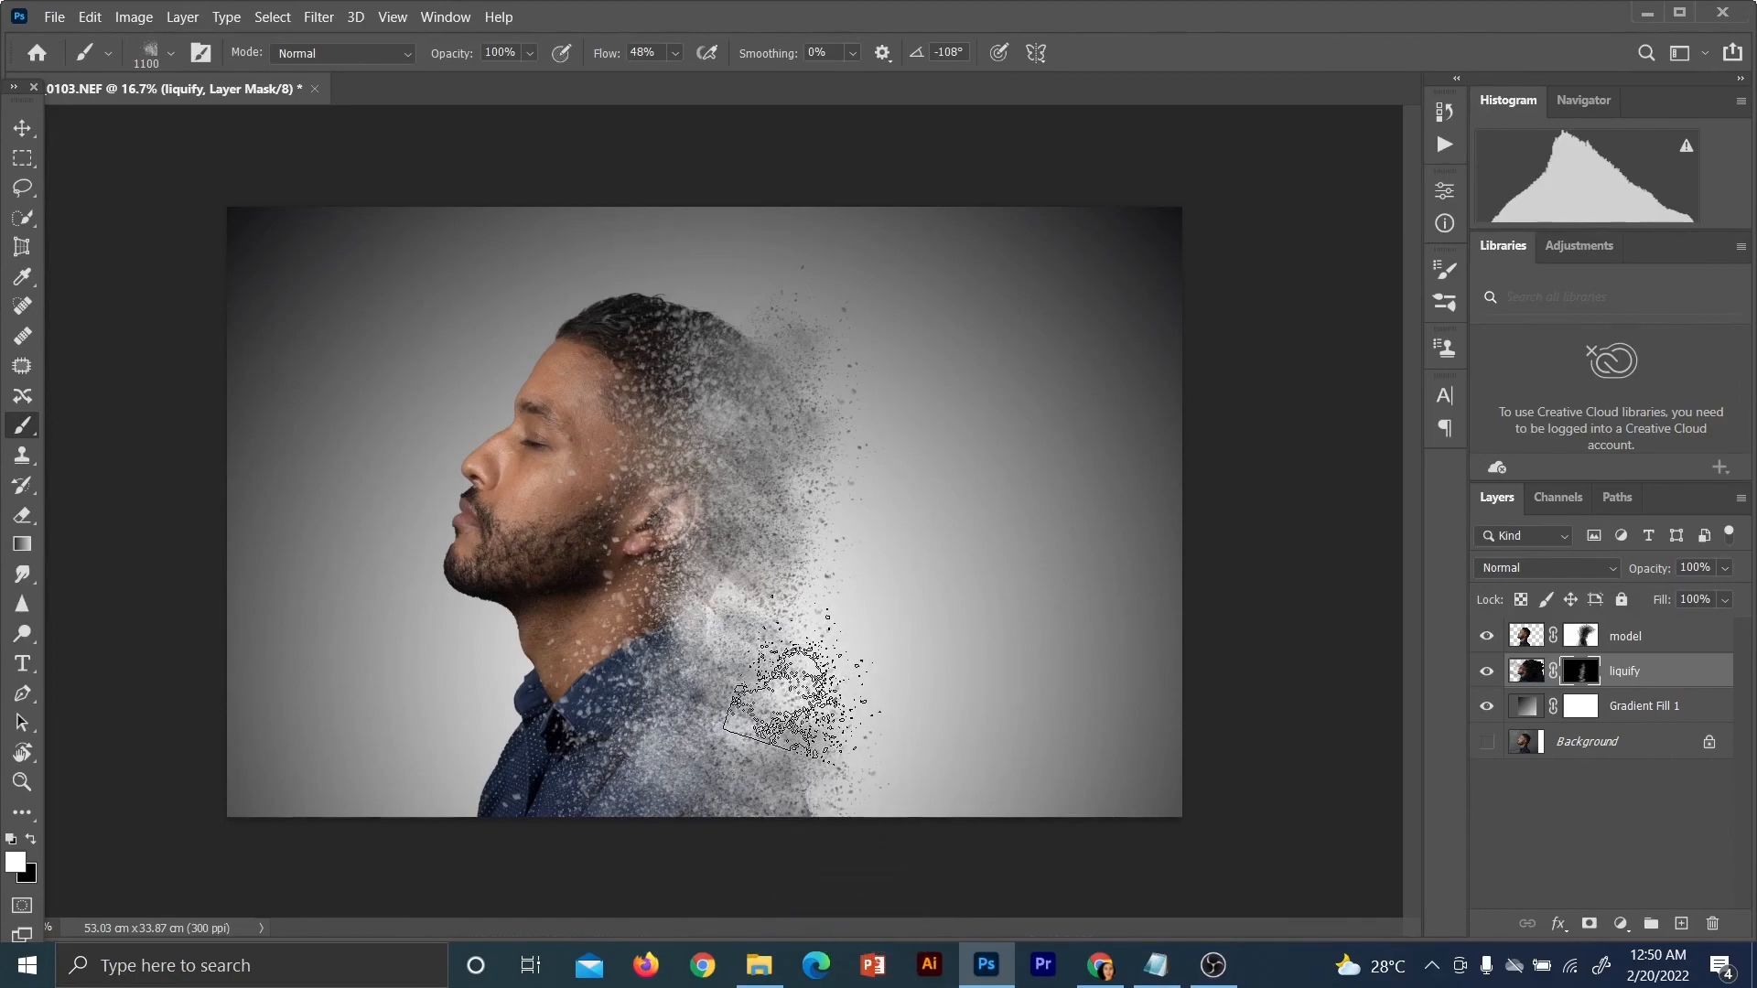
Enlarge the splatter brush to 2700 px
{"action": "key", "text": "bracketright"}
{"action": "key", "text": "bracketright"}
{"action": "key", "text": "bracketright"}
{"action": "key", "text": "bracketright"}
{"action": "key", "text": "bracketright"}
{"action": "key", "text": "bracketright"}
{"action": "key", "text": "bracketright"}
{"action": "key", "text": "bracketright"}
{"action": "key", "text": "bracketright"}
{"action": "key", "text": "bracketright"}
{"action": "key", "text": "bracketright"}
{"action": "key", "text": "bracketright"}
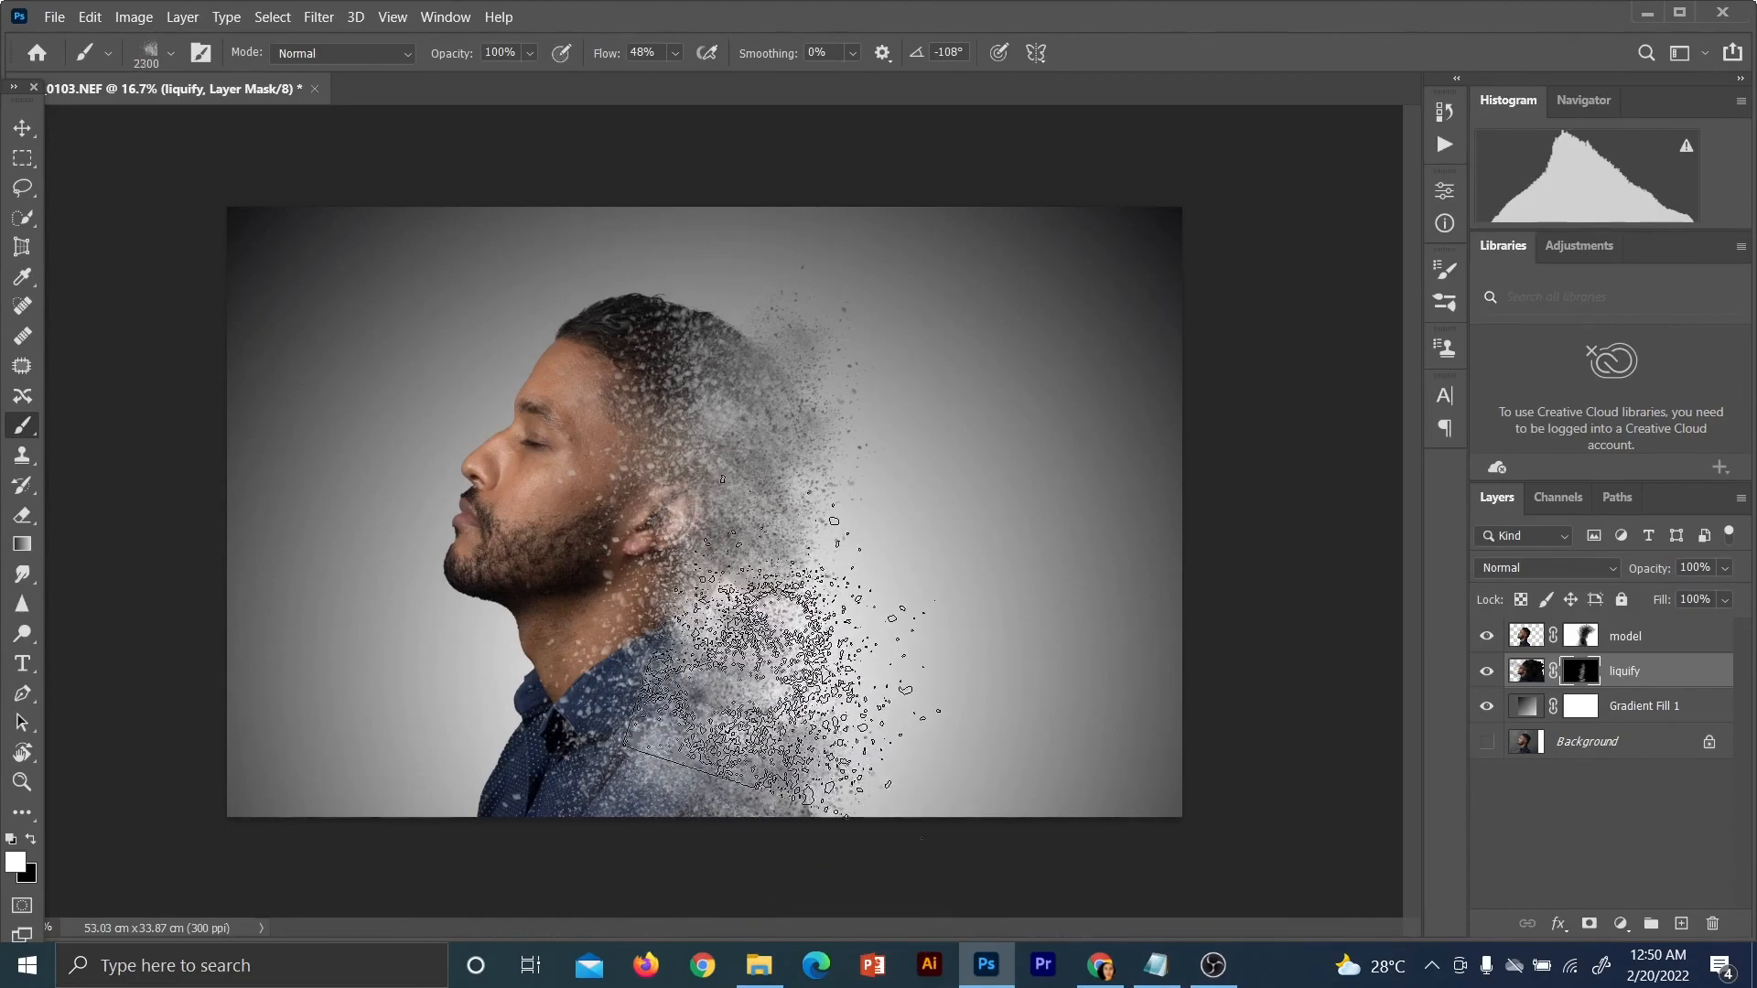
{"action": "key", "text": "bracketright"}
{"action": "key", "text": "bracketright"}
{"action": "key", "text": "bracketright"}
{"action": "key", "text": "bracketright"}
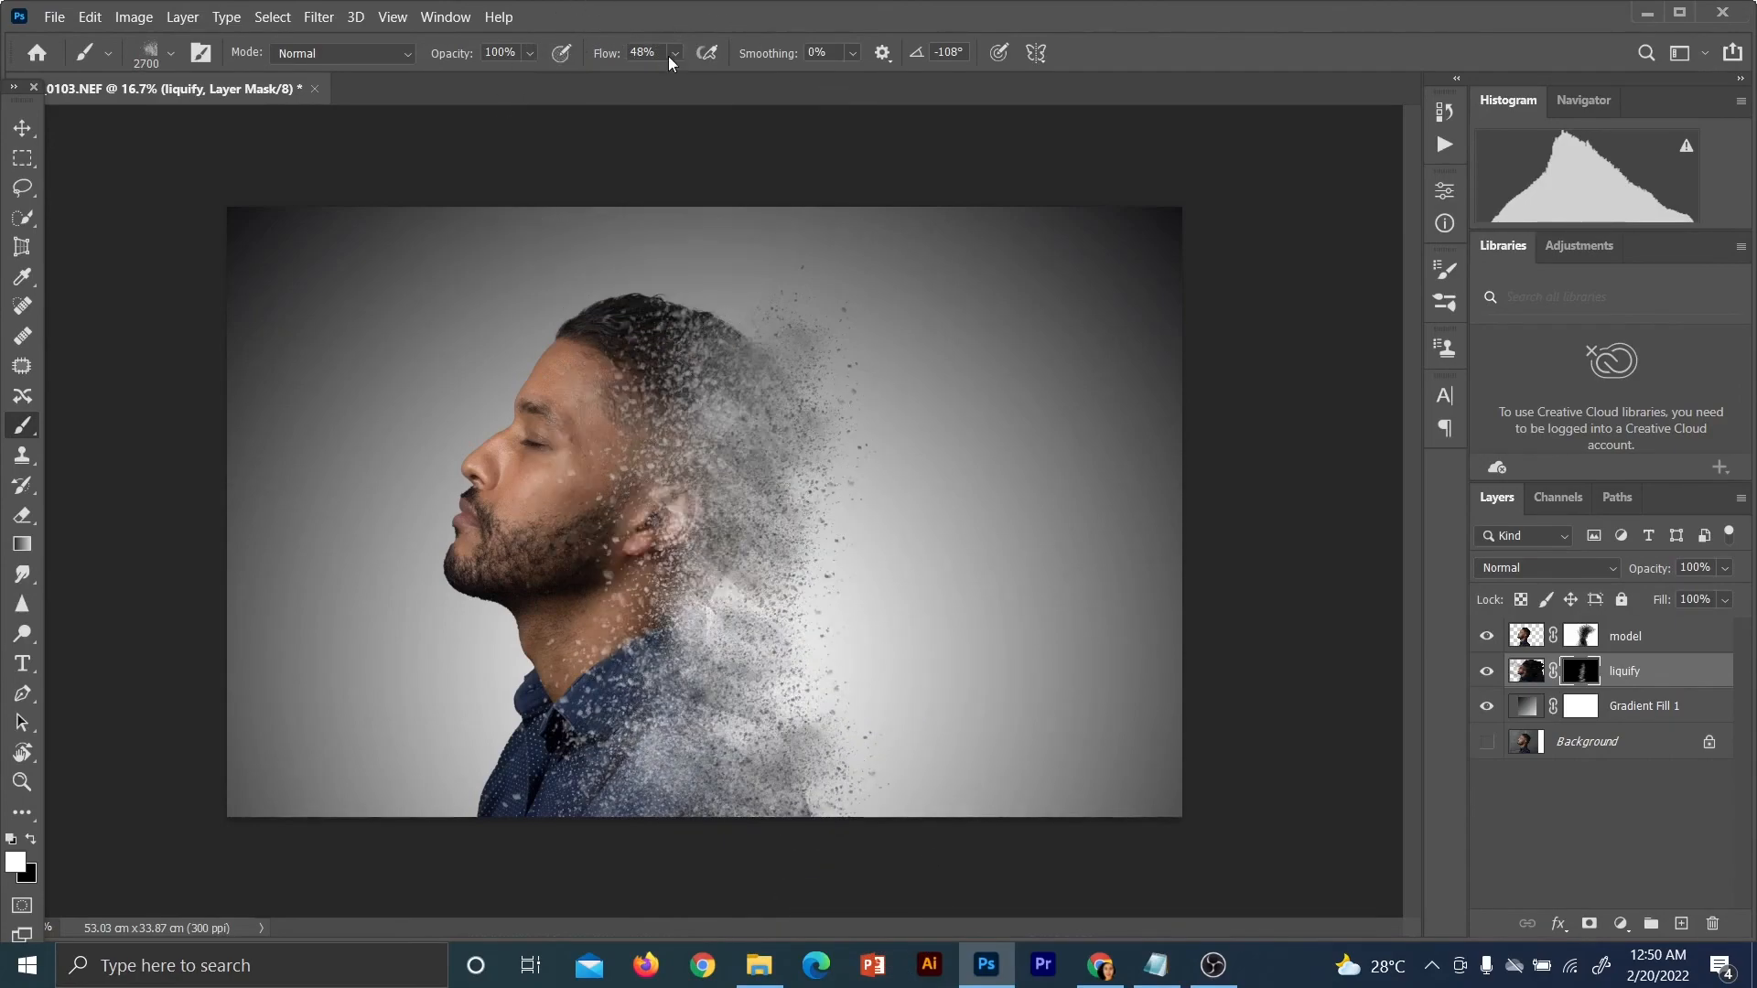
Raise the brush flow to 100% and stamp large white splatters behind the shoulder on the liquify mask, replacing the first stamp by undoing it
{"action": "left_click", "coordinate": [674, 52]}
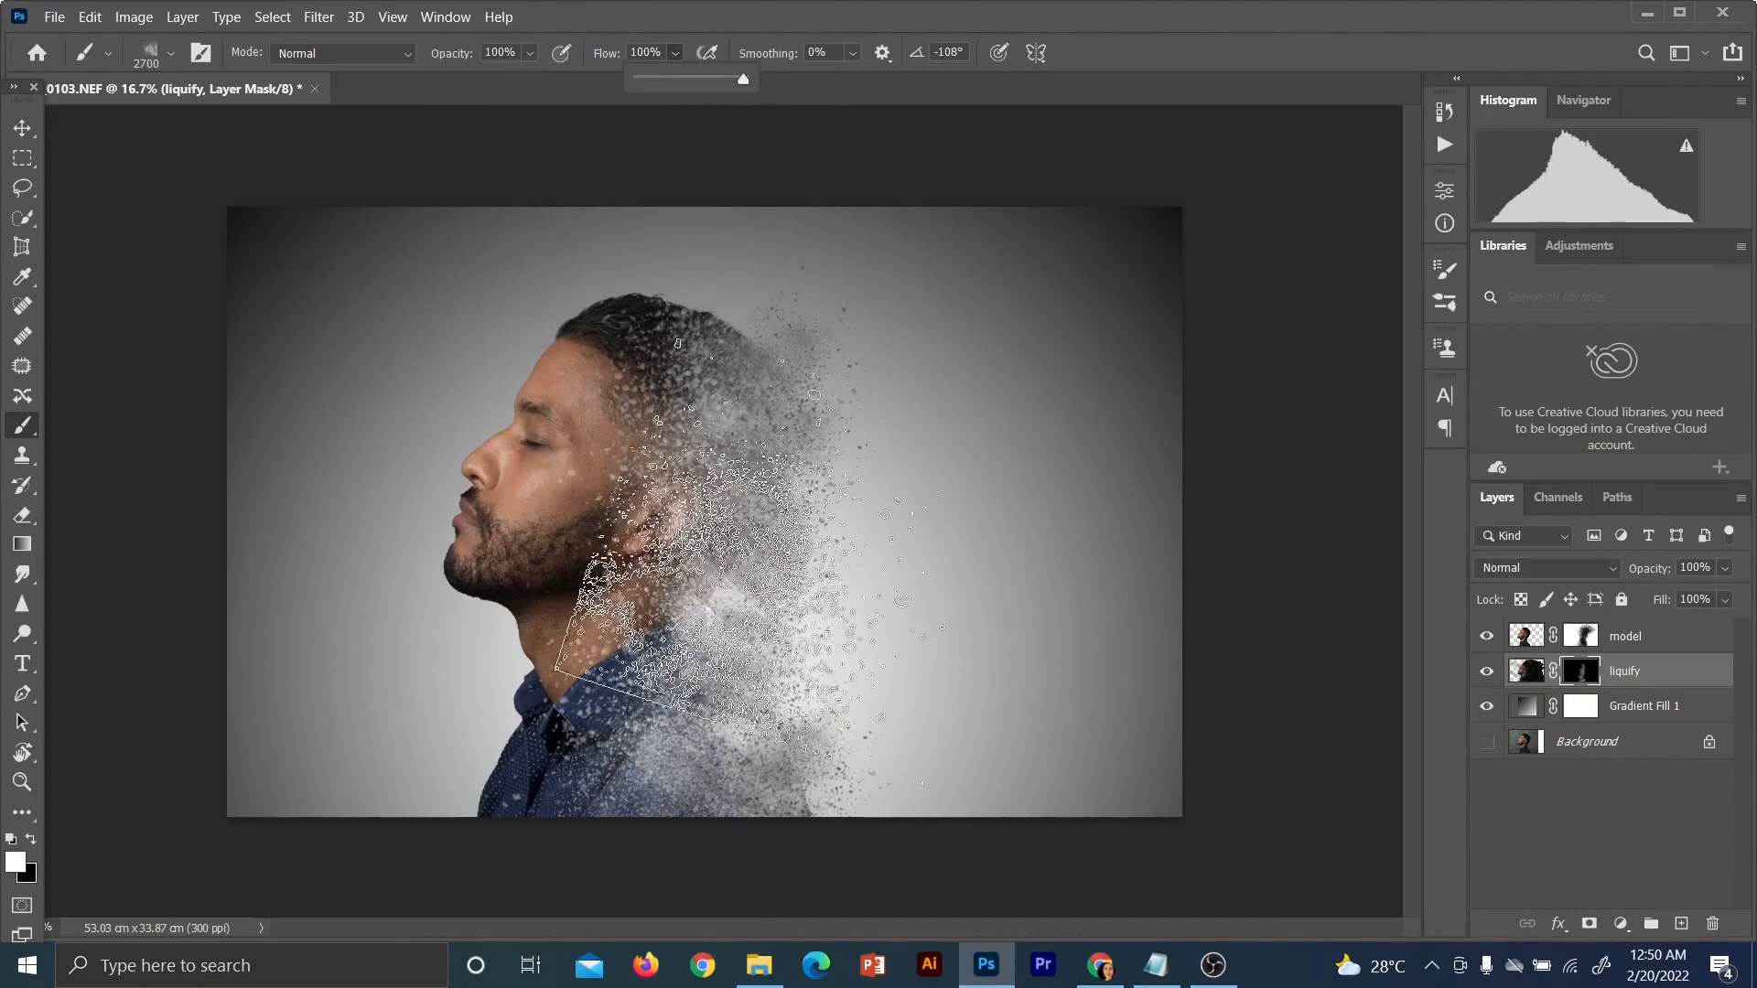
{"action": "left_click", "coordinate": [819, 590]}
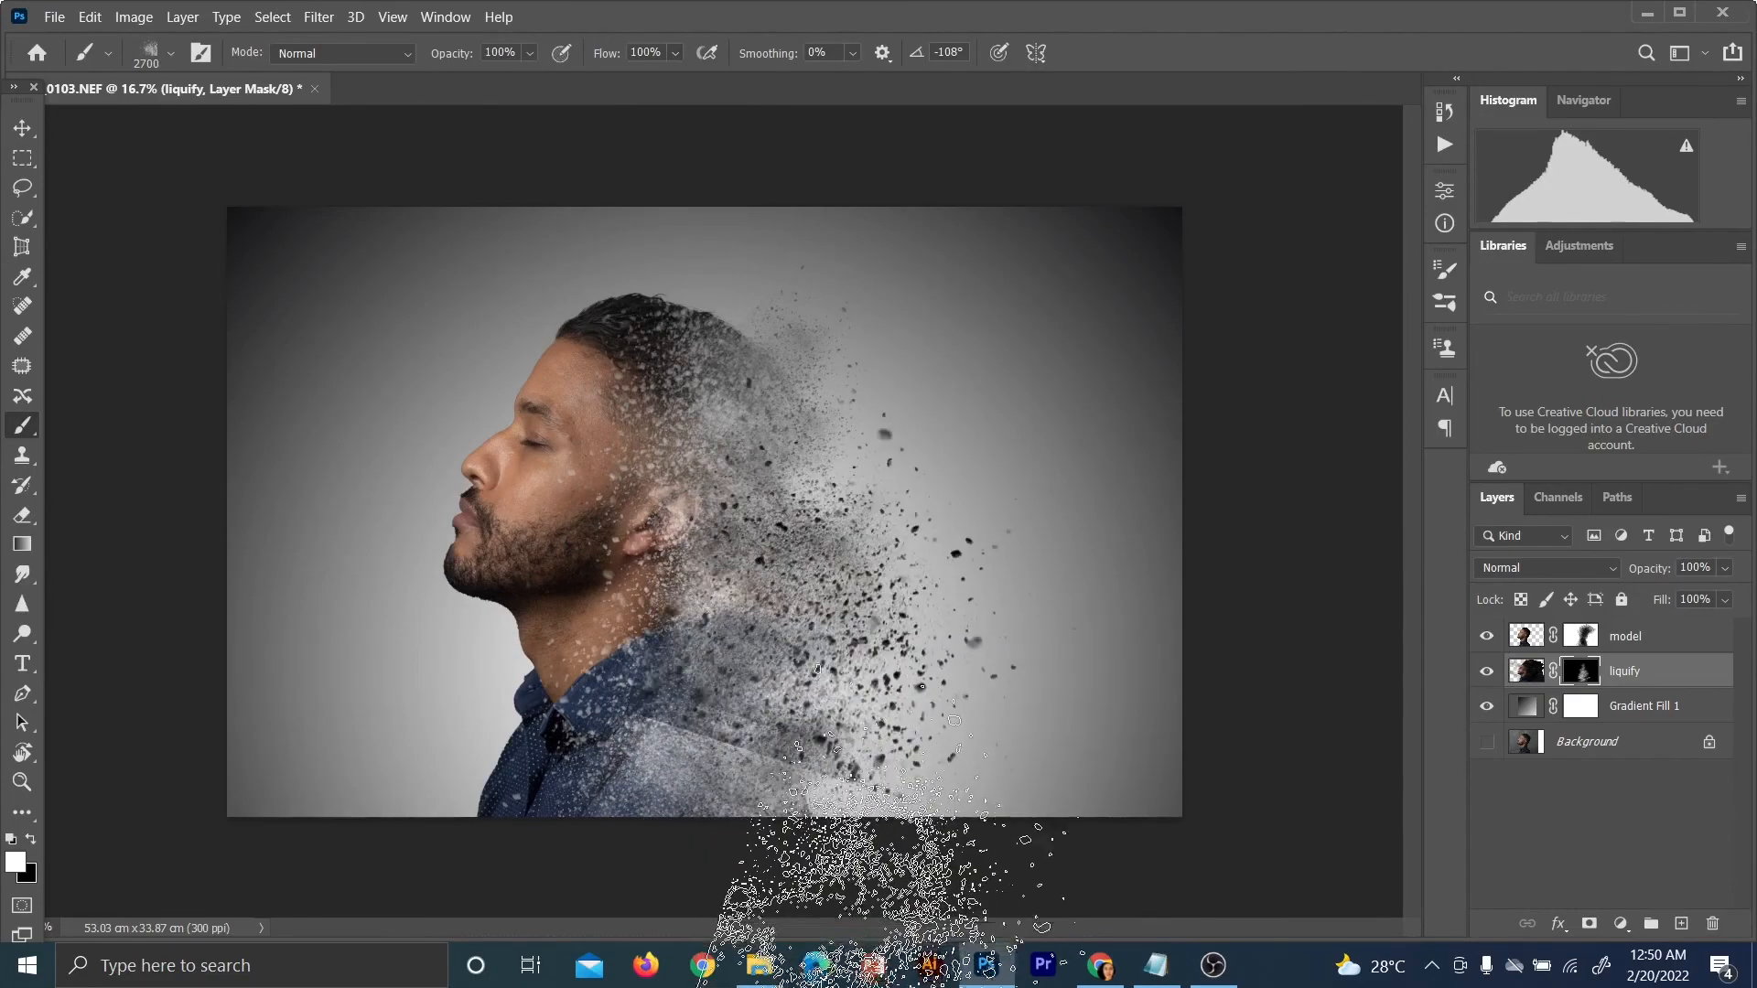
{"action": "key", "text": "ctrl+z"}
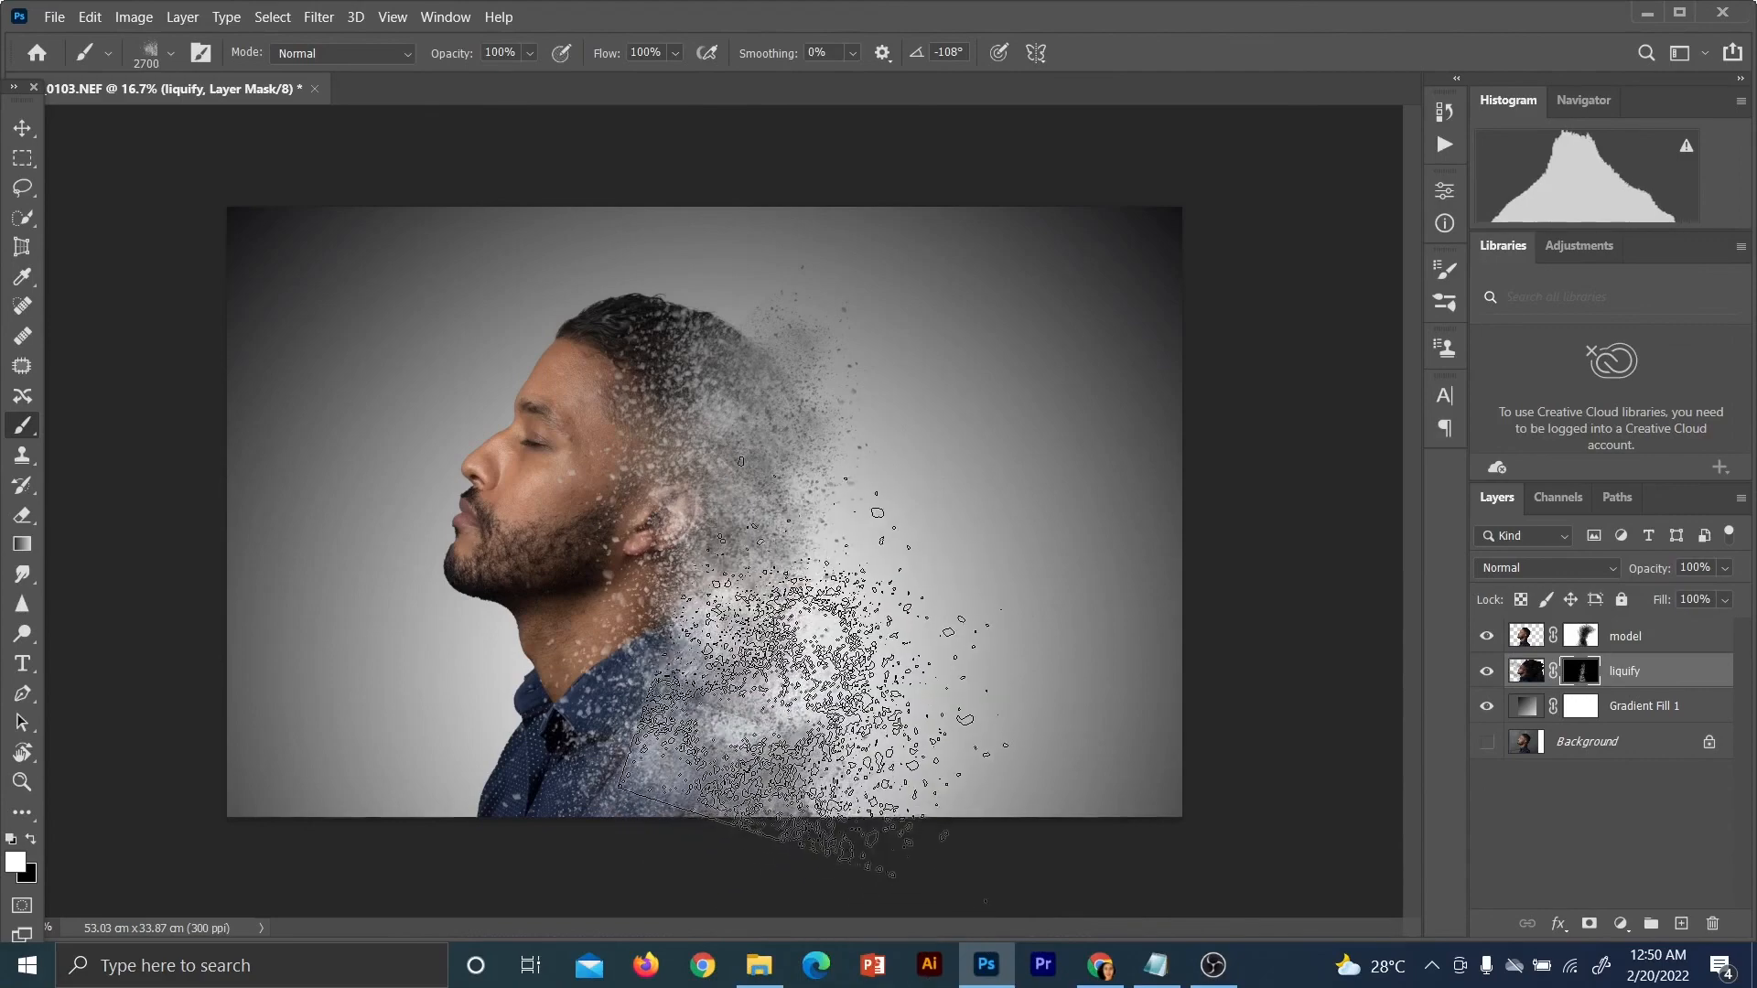
{"action": "left_click", "coordinate": [872, 621]}
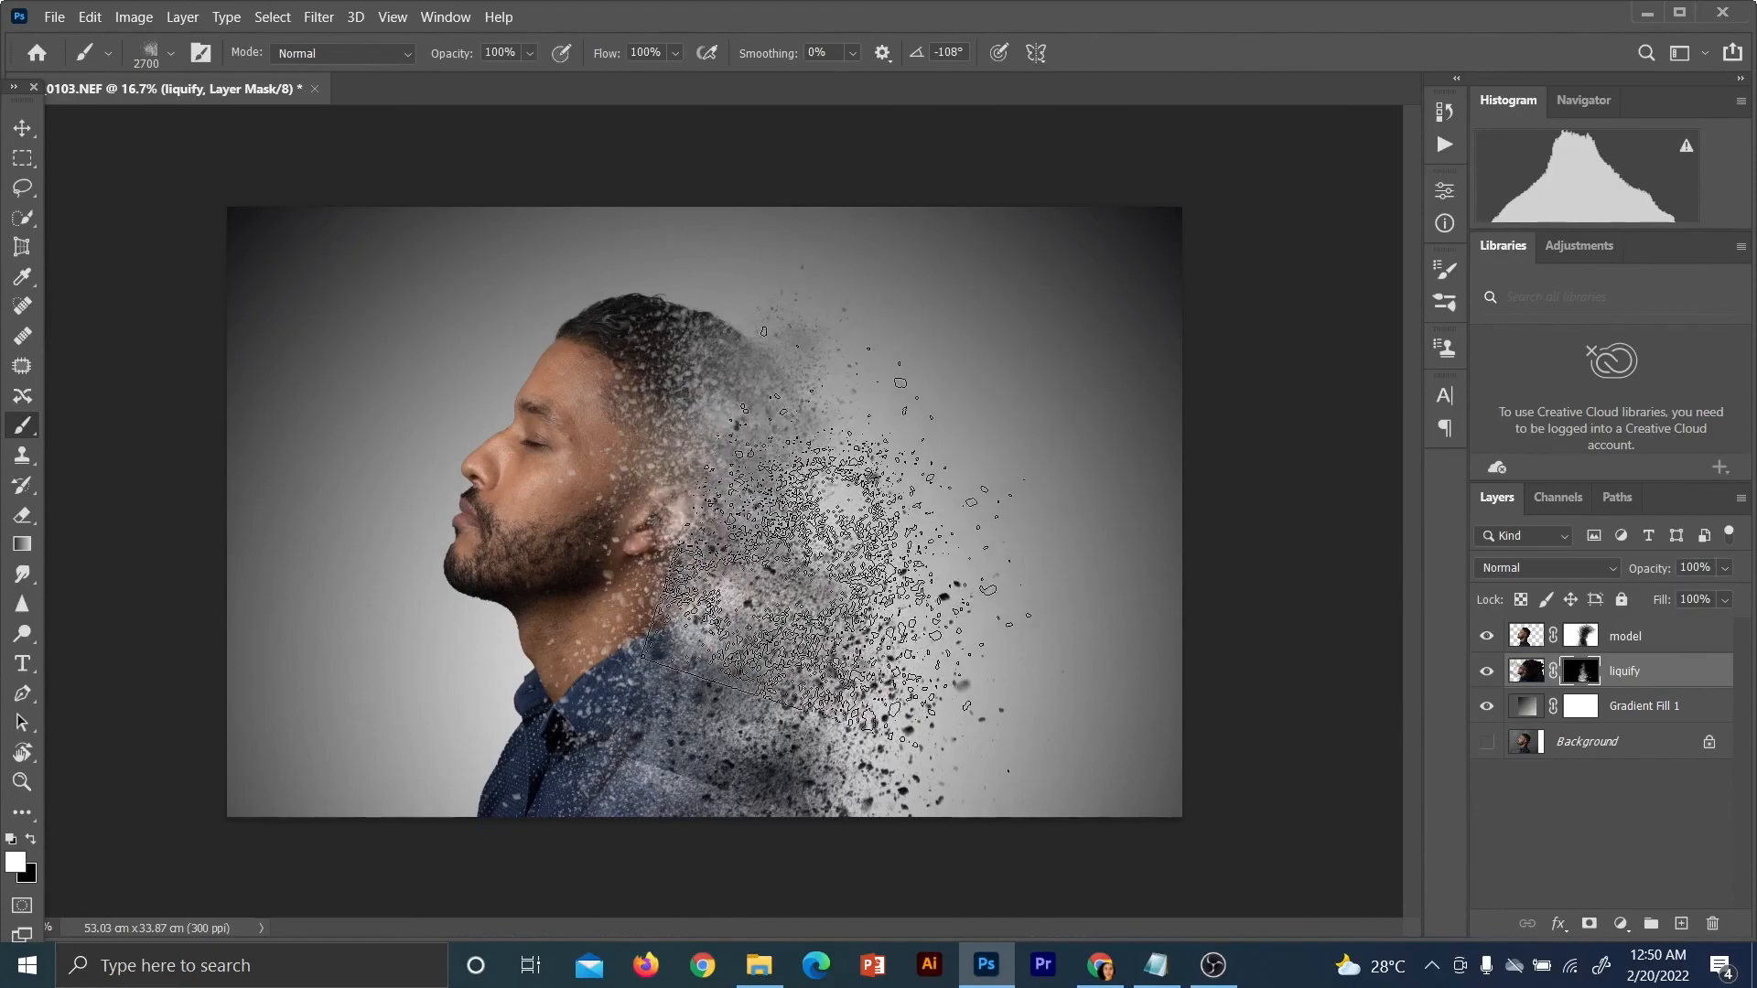
Enlarge the brush to 3300 px and stamp white splatters farther behind the shoulder, undoing the heavy stamps behind the head
{"action": "key", "text": "bracketright"}
{"action": "key", "text": "bracketright"}
{"action": "left_click", "coordinate": [917, 470]}
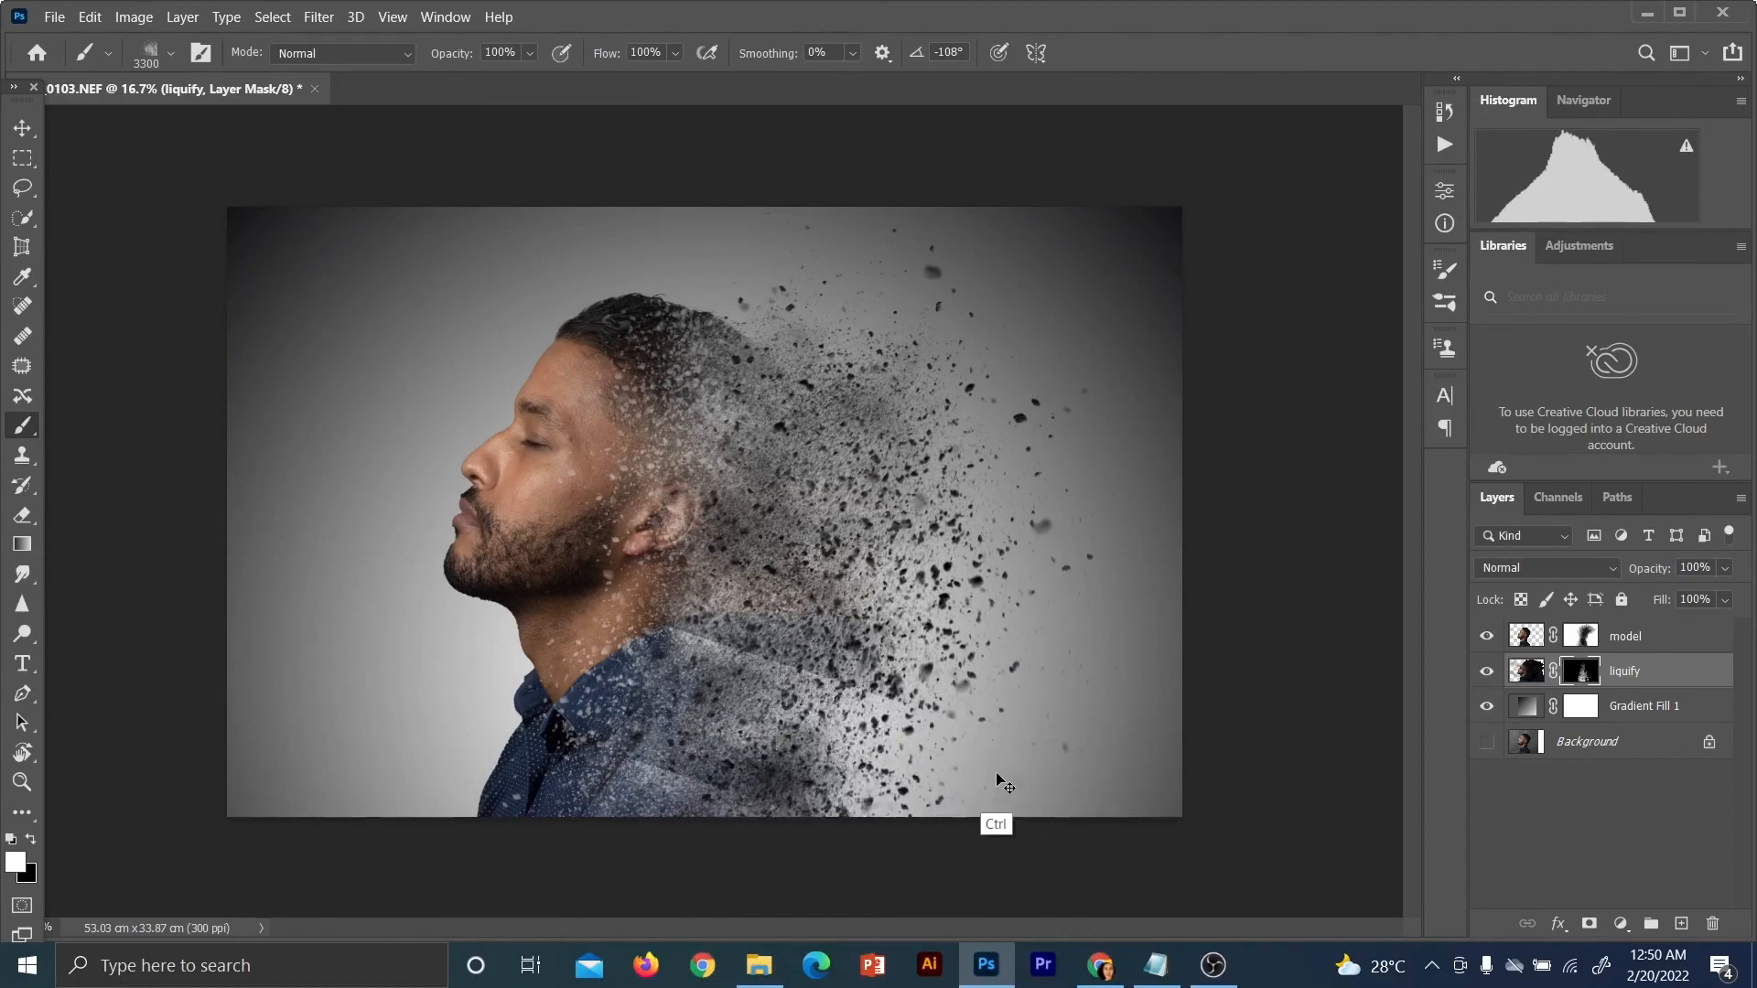
{"action": "left_click_drag", "start_coordinate": [998, 778], "coordinate": [950, 712]}
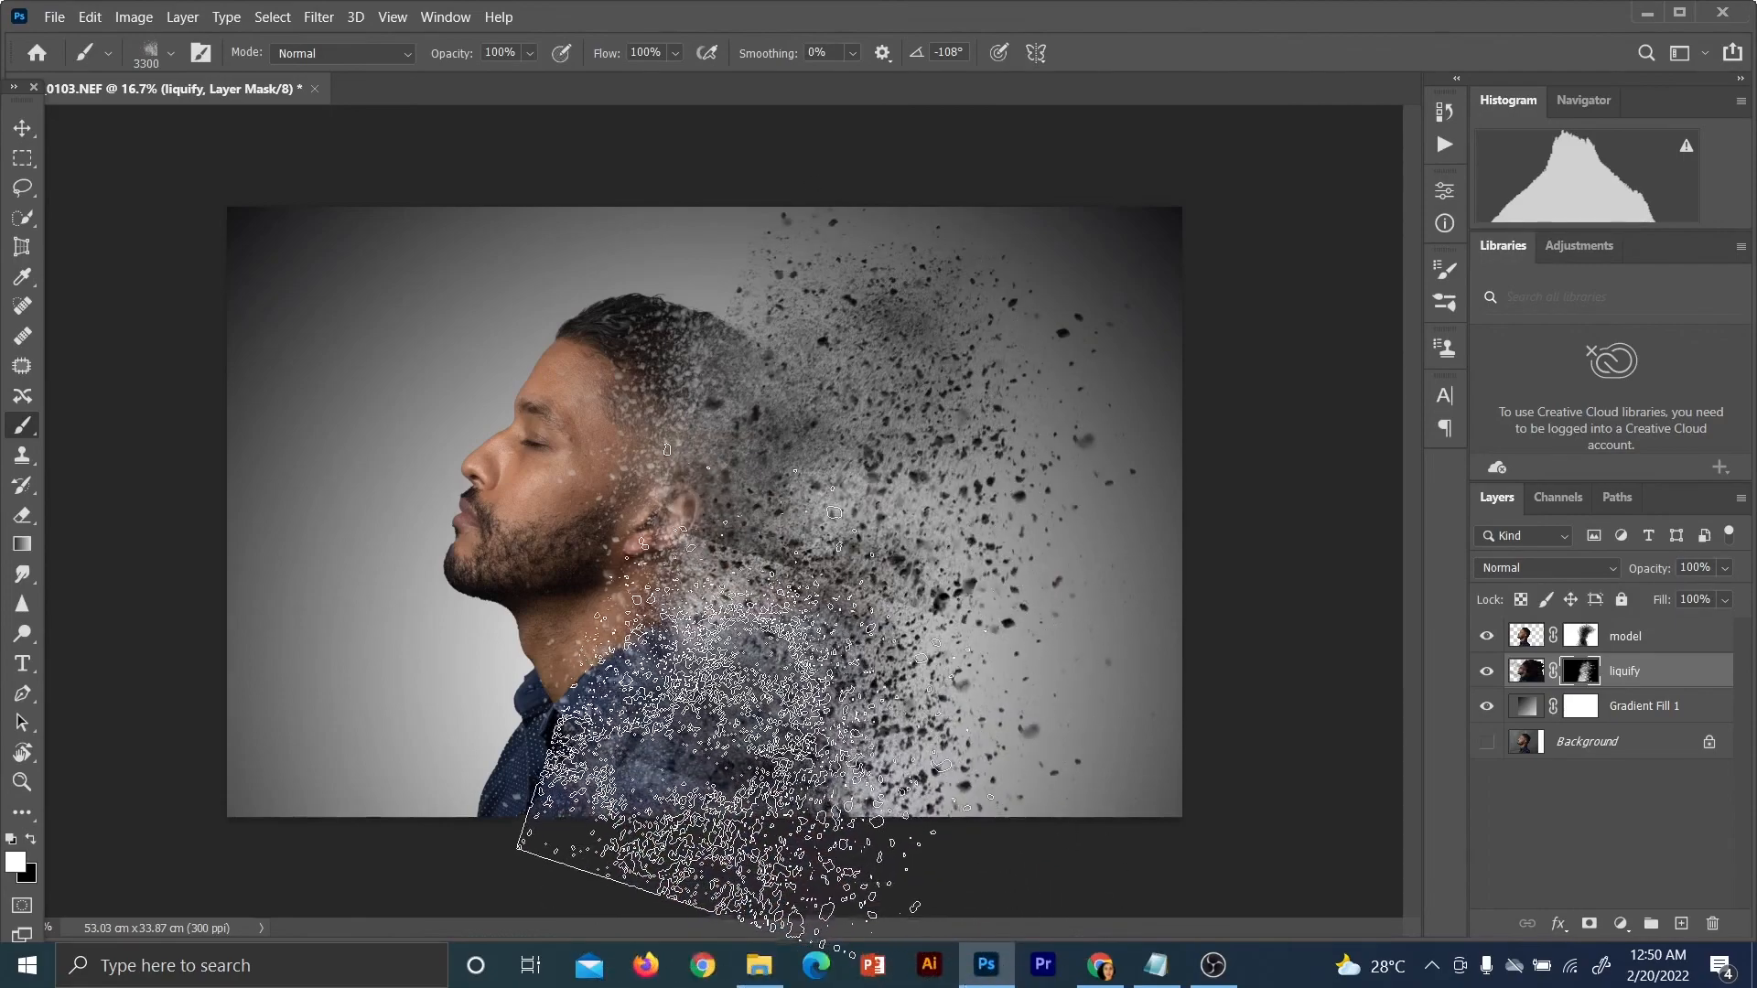
{"action": "left_click", "coordinate": [769, 732]}
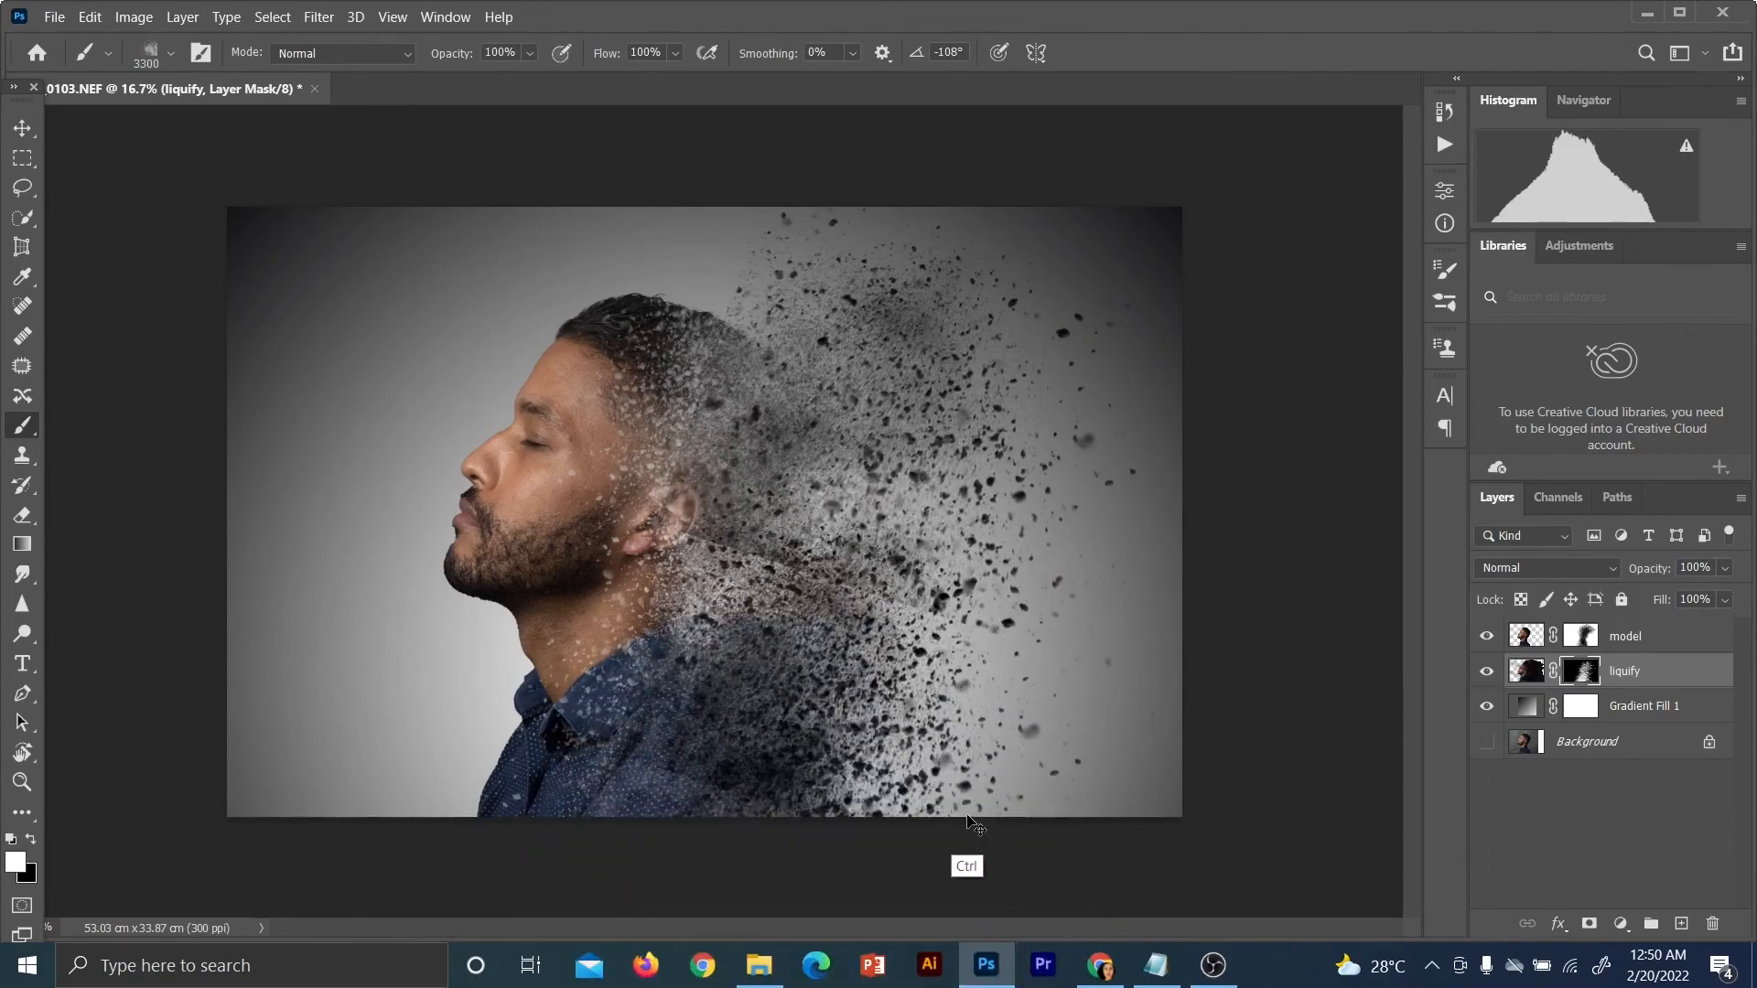
{"action": "key", "text": "ctrl+z"}
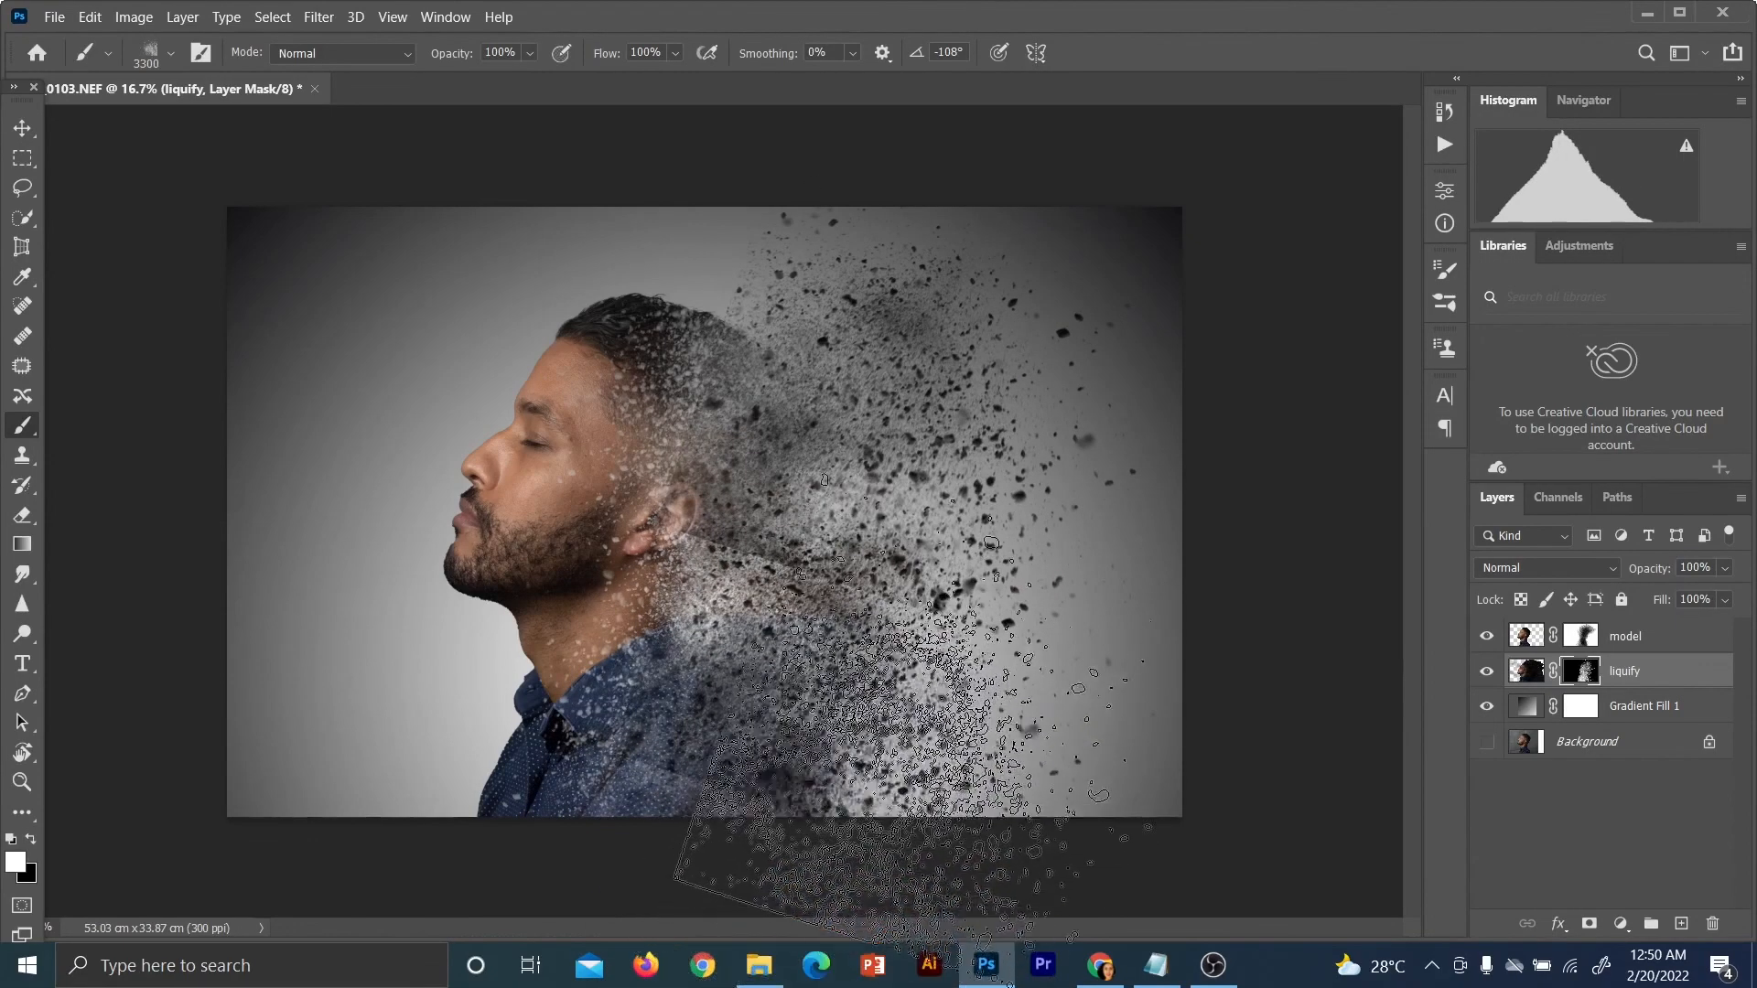
{"action": "key", "text": "ctrl+z"}
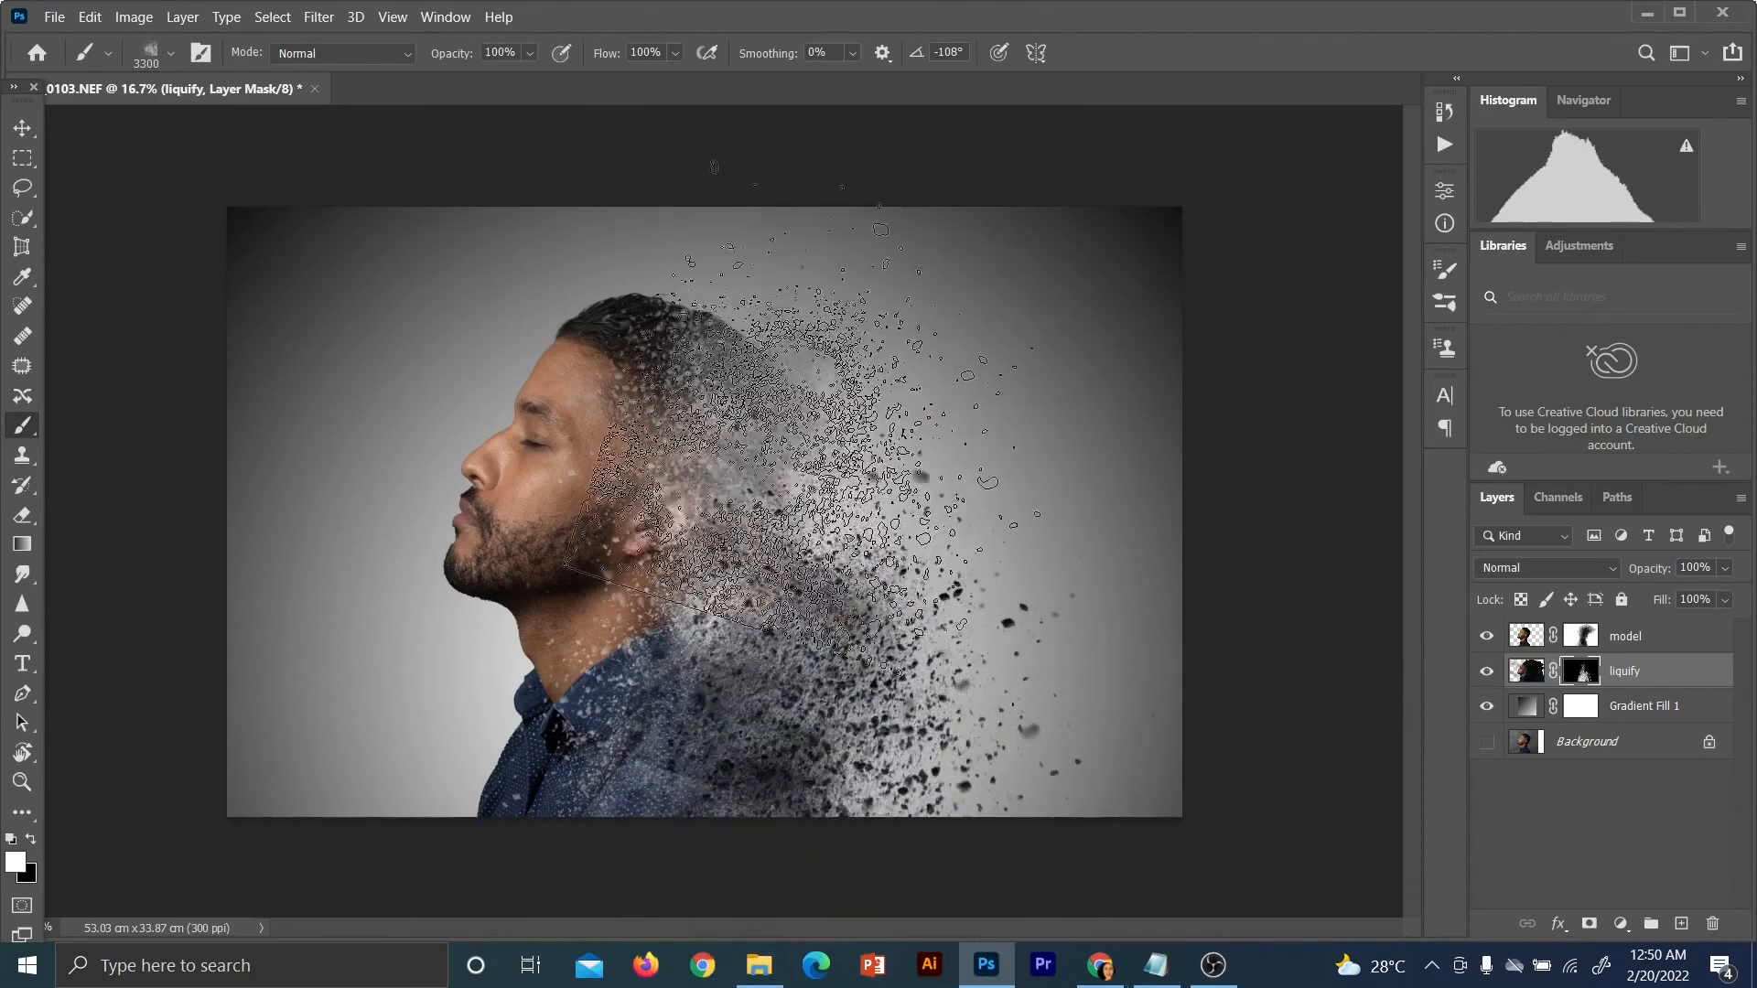
Set the brush opacity to 63% and flow to 67%, and stamp fainter white splatters behind the head on the liquify mask
{"action": "left_click", "coordinate": [529, 53]}
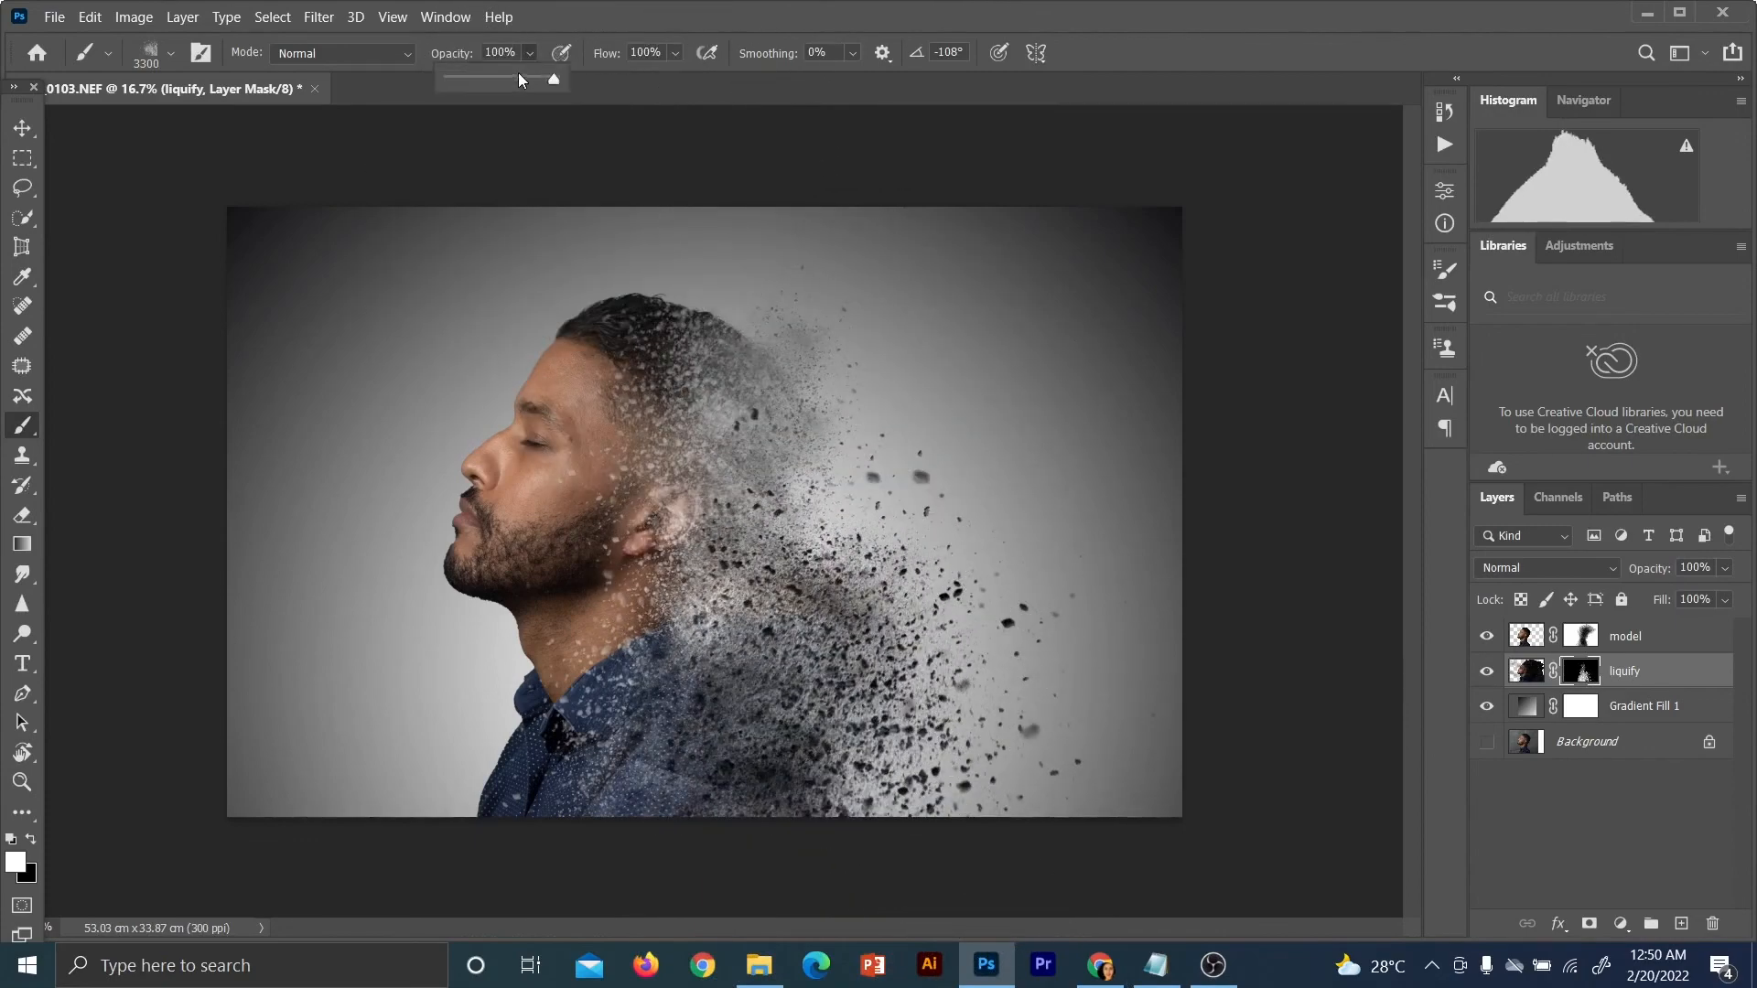
{"action": "left_click", "coordinate": [665, 79]}
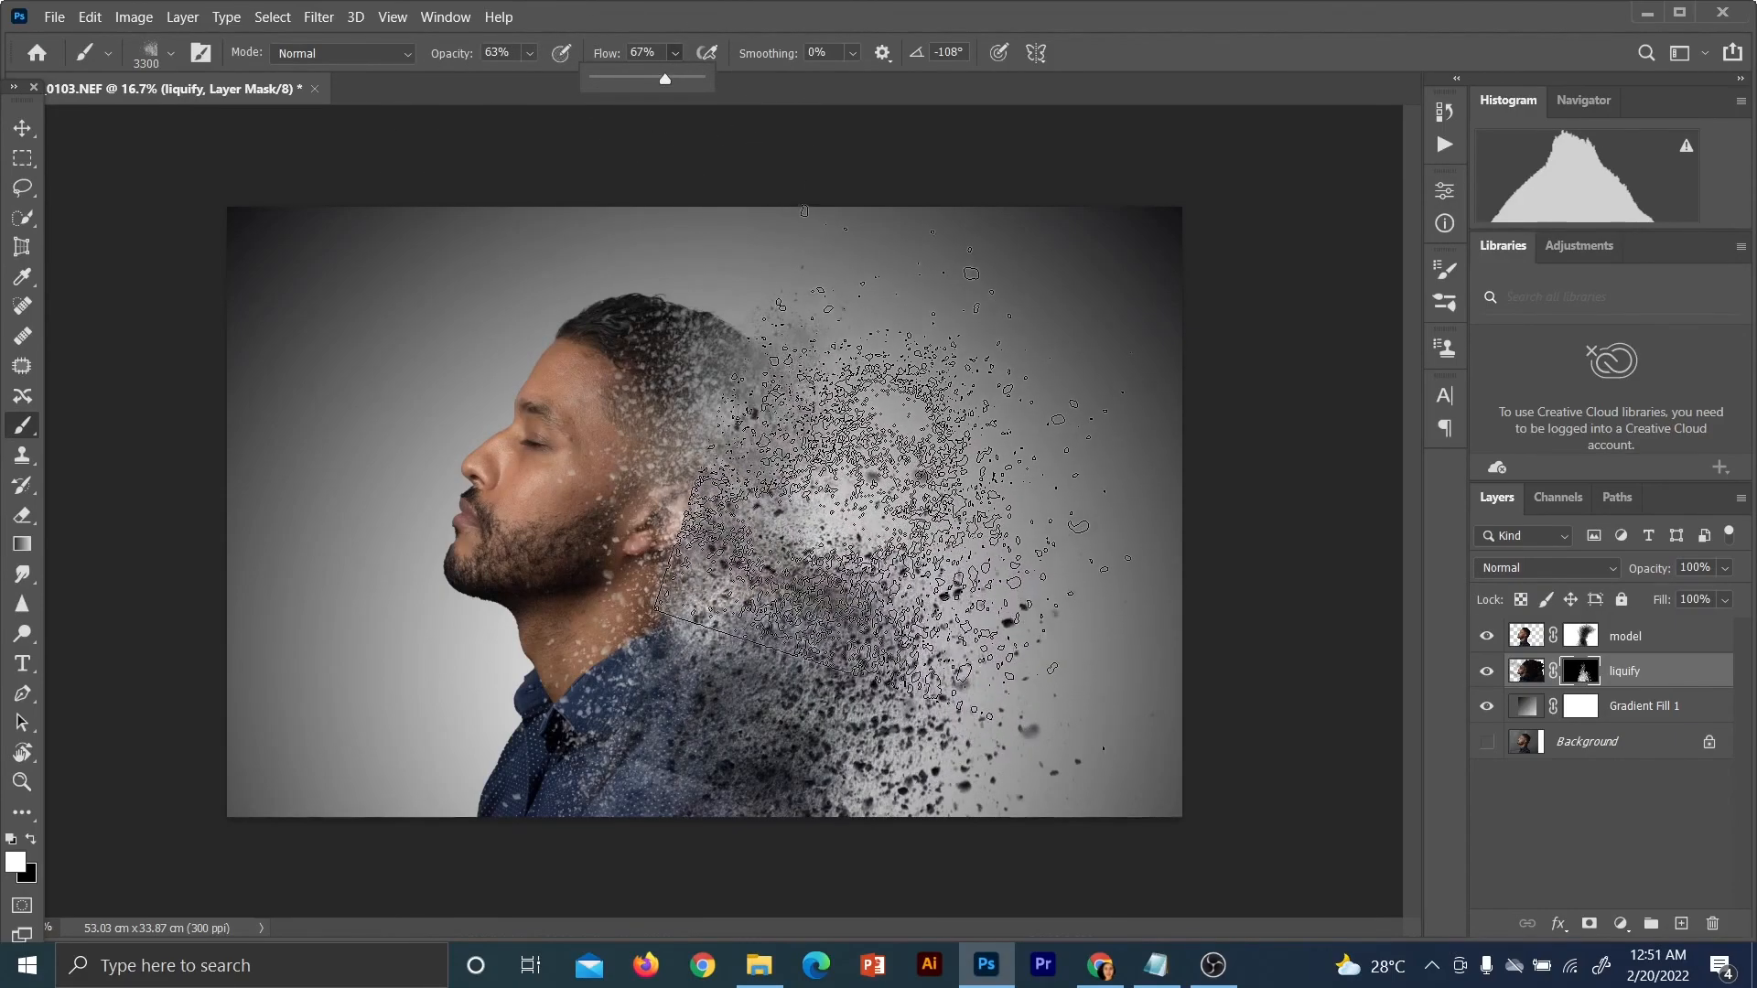
{"action": "left_click", "coordinate": [969, 469]}
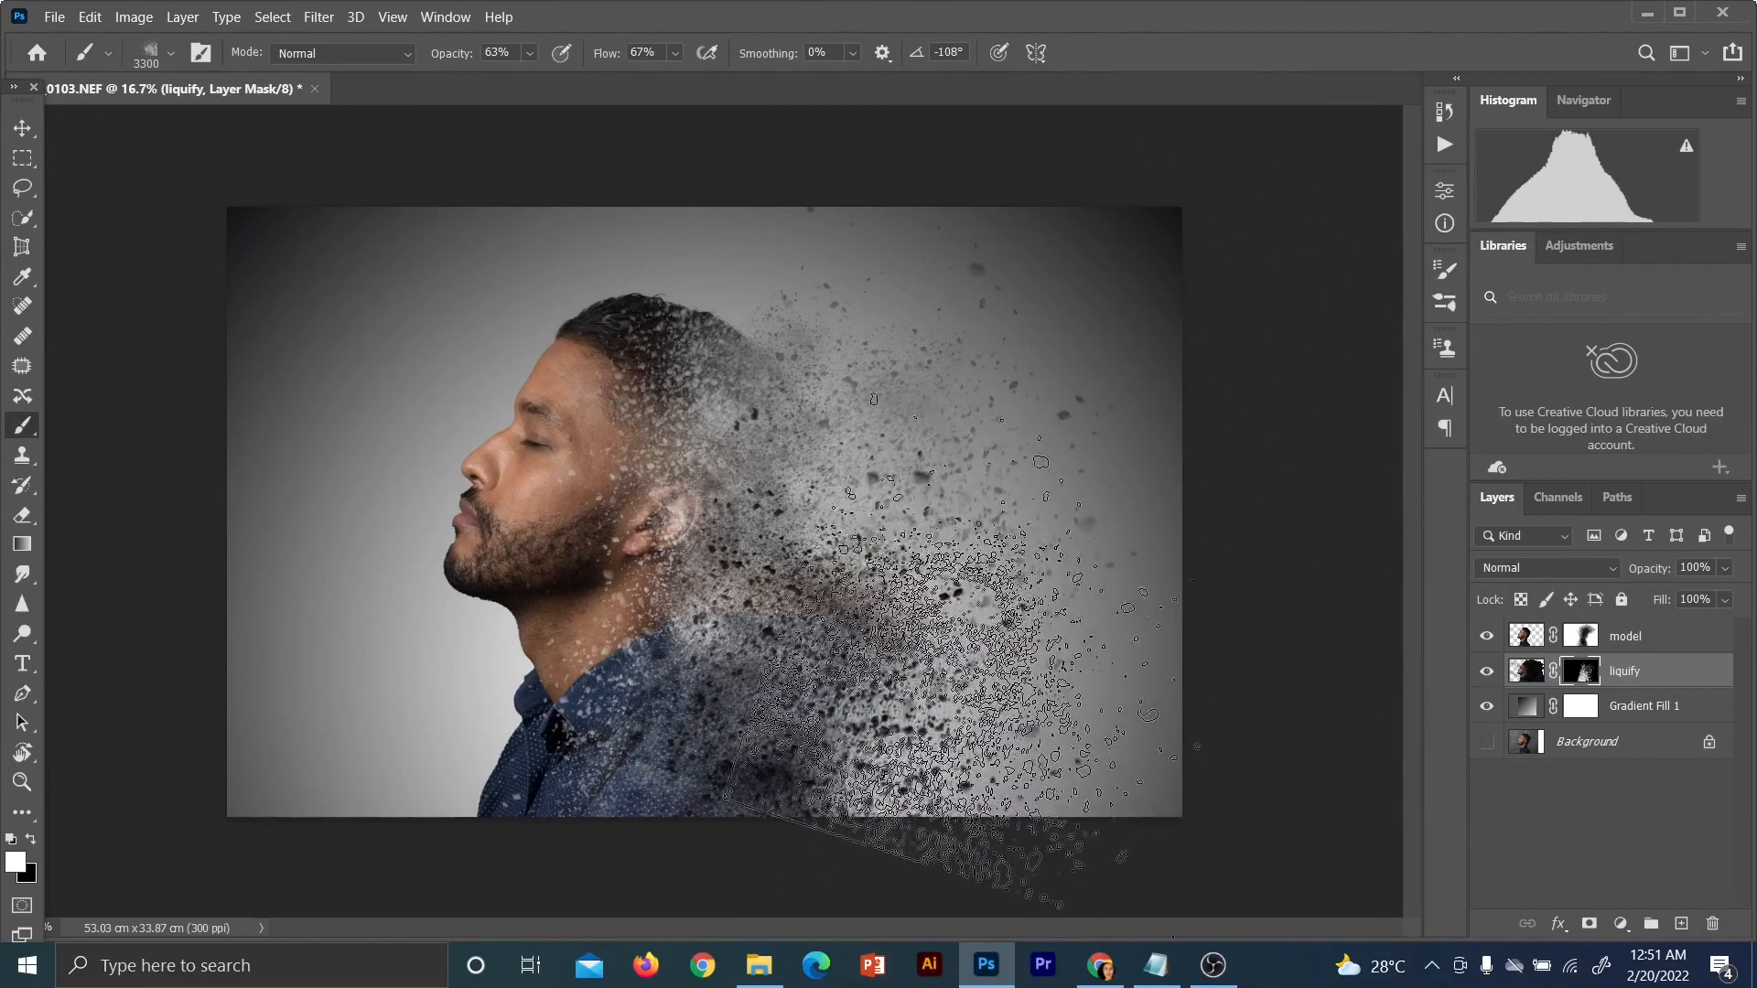
Reduce the splatter brush to 2800 px
{"action": "key", "text": "bracketleft"}
{"action": "key", "text": "bracketleft"}
{"action": "key", "text": "bracketleft"}
{"action": "key", "text": "bracketleft"}
{"action": "key", "text": "bracketleft"}
{"action": "key", "text": "bracketleft"}
{"action": "key", "text": "bracketleft"}
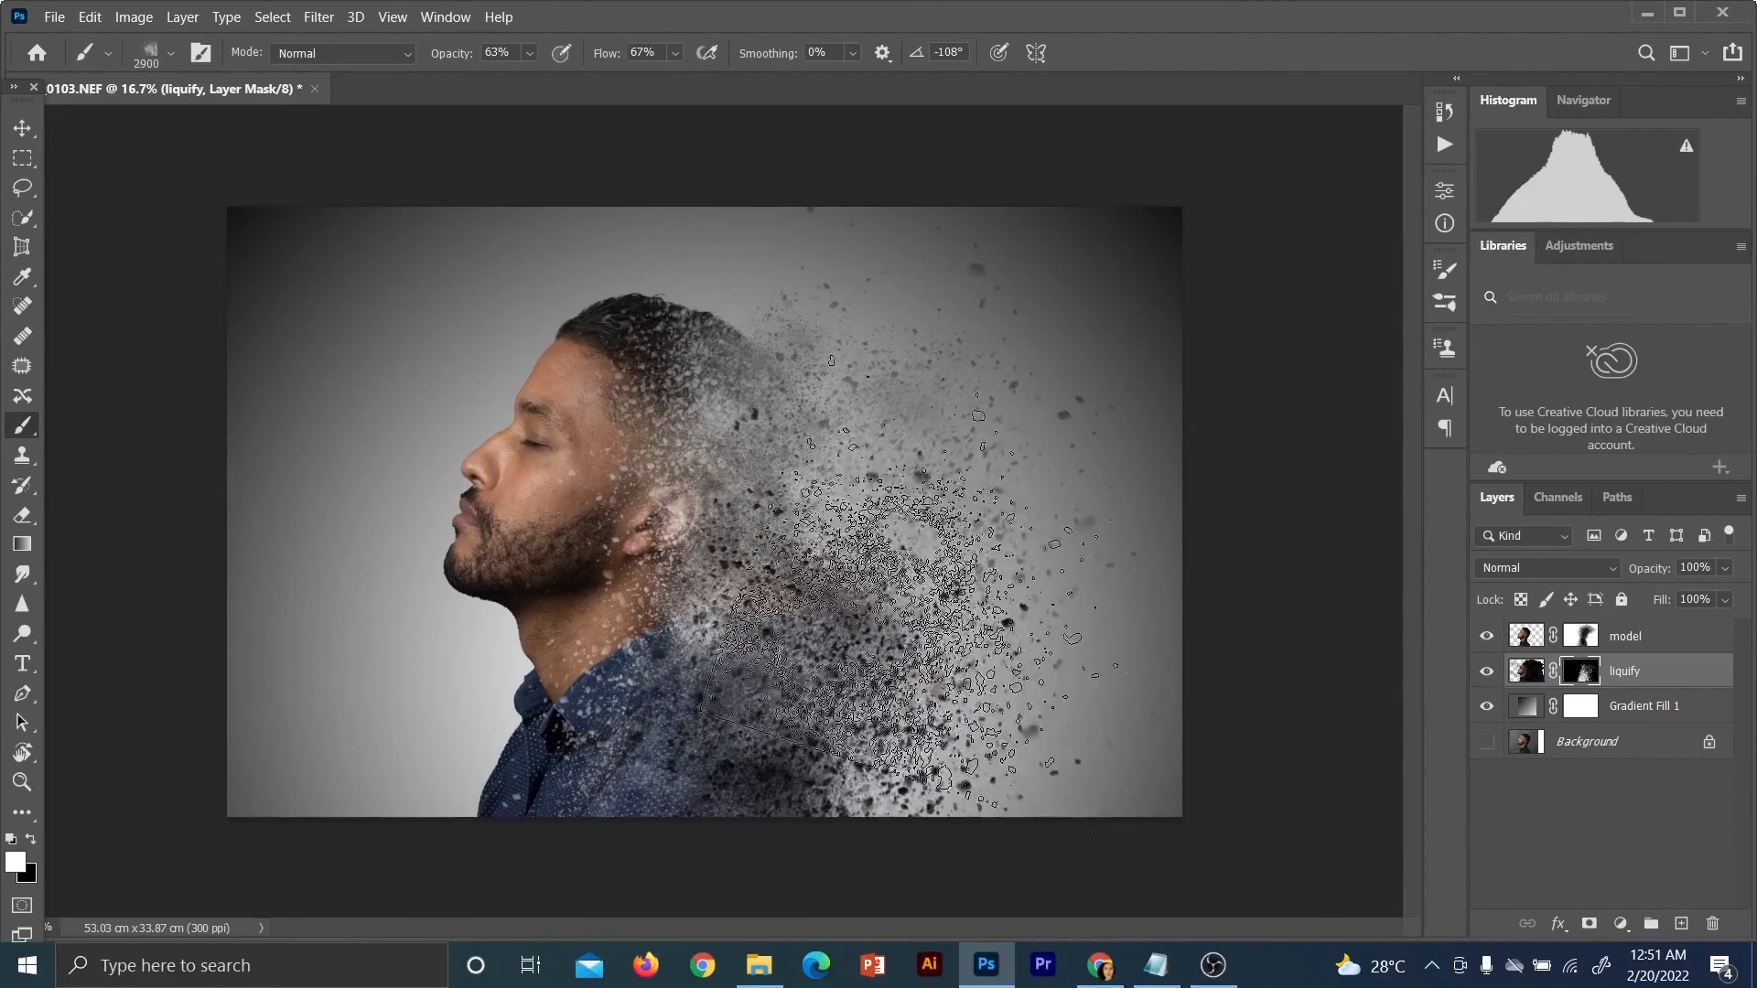
{"action": "key", "text": "bracketleft"}
{"action": "key", "text": "bracketleft"}
{"action": "key", "text": "bracketleft"}
{"action": "key", "text": "bracketleft"}
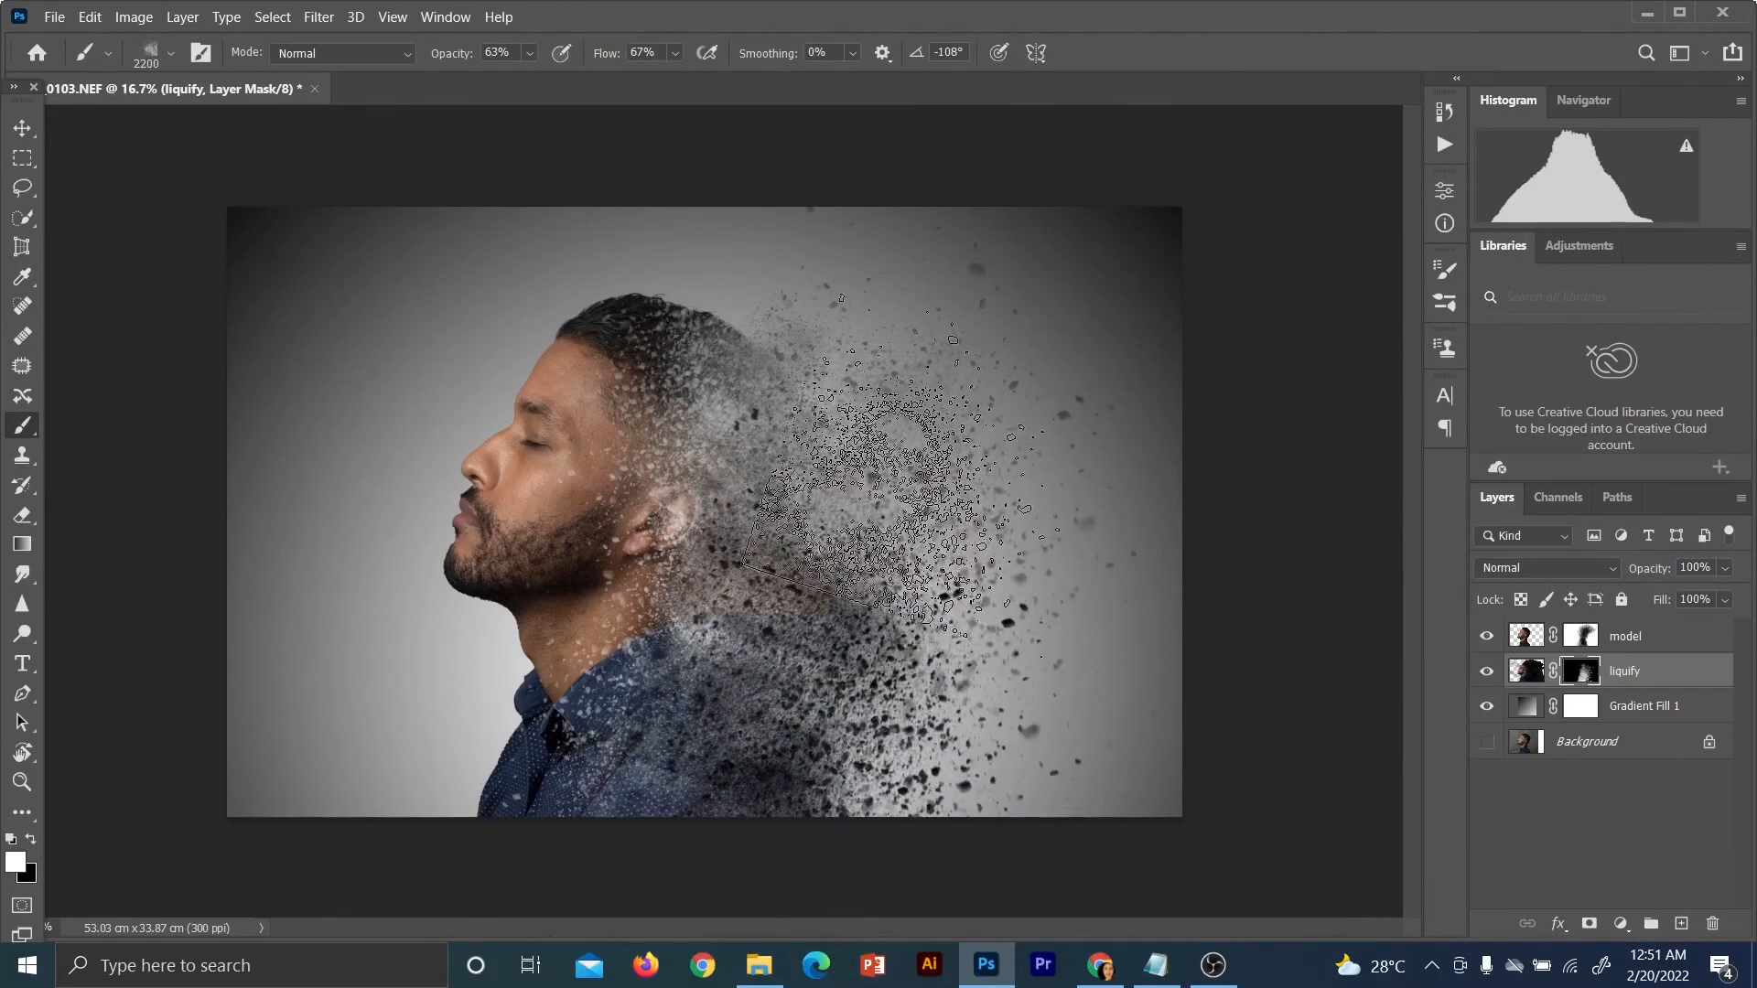
{"action": "key", "text": "bracketright"}
{"action": "key", "text": "bracketright"}
{"action": "key", "text": "bracketright"}
{"action": "key", "text": "bracketright"}
{"action": "key", "text": "bracketright"}
{"action": "key", "text": "bracketright"}
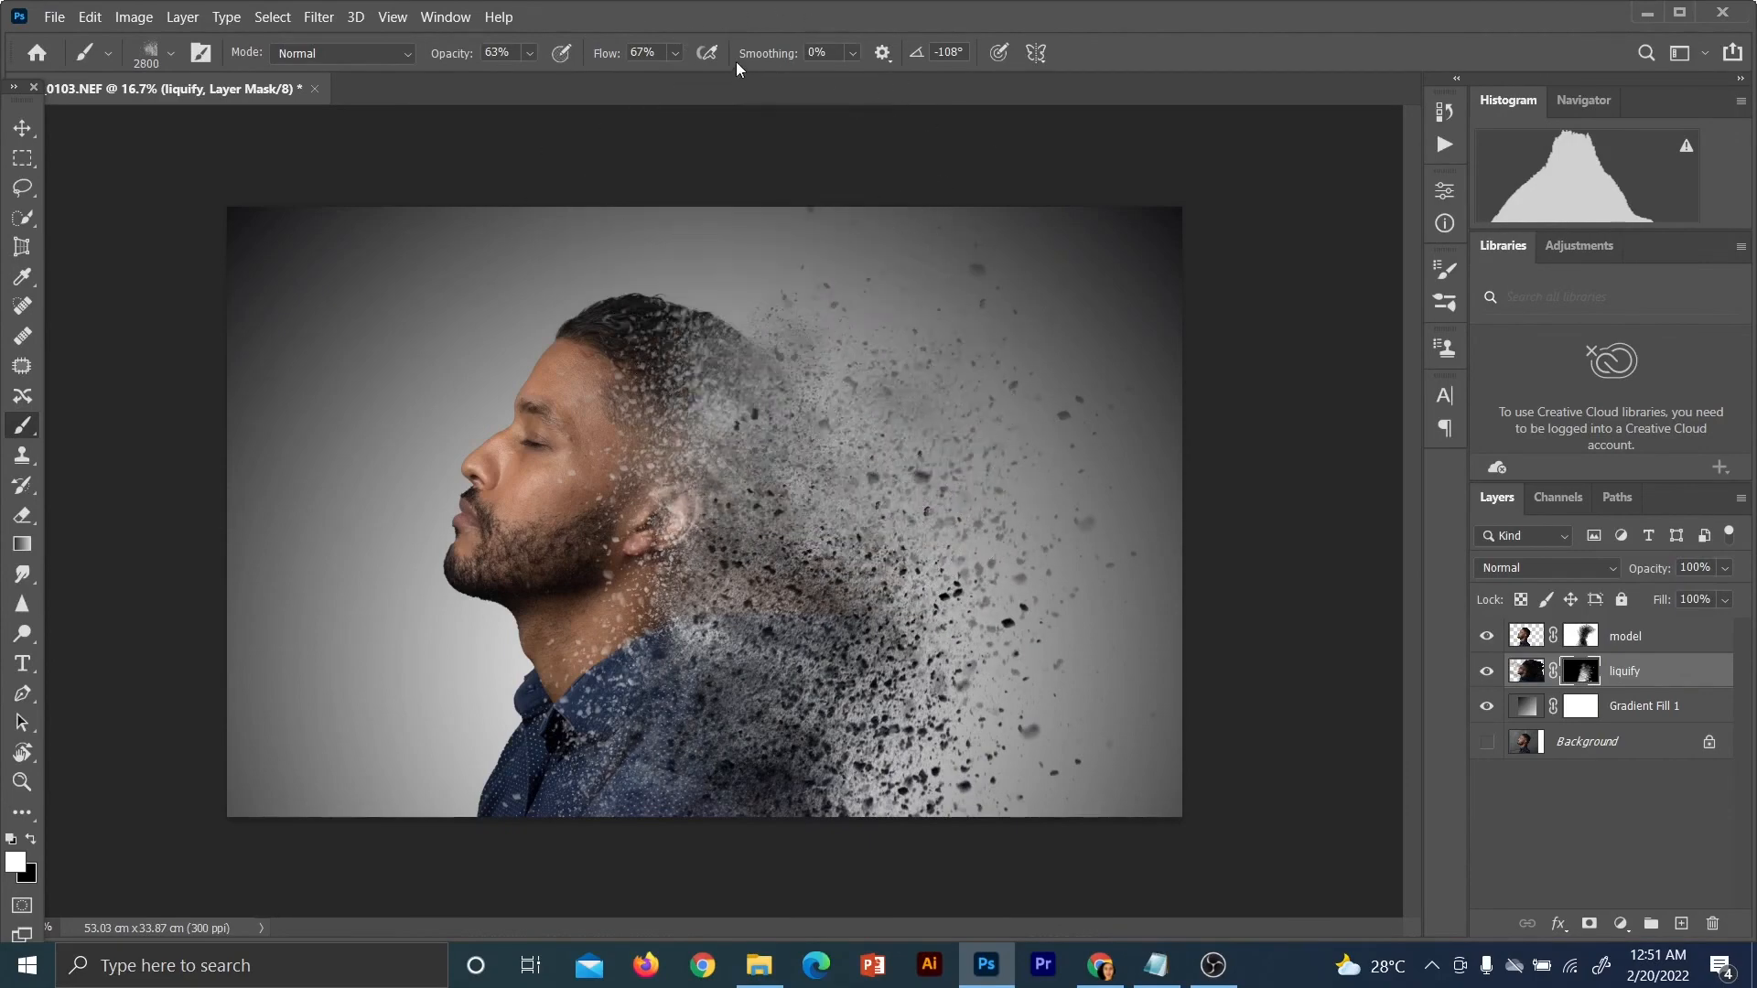
Set the brush flow to 100% and stamp white splatters on the liquify mask close behind the back of the head
{"action": "left_click", "coordinate": [677, 53]}
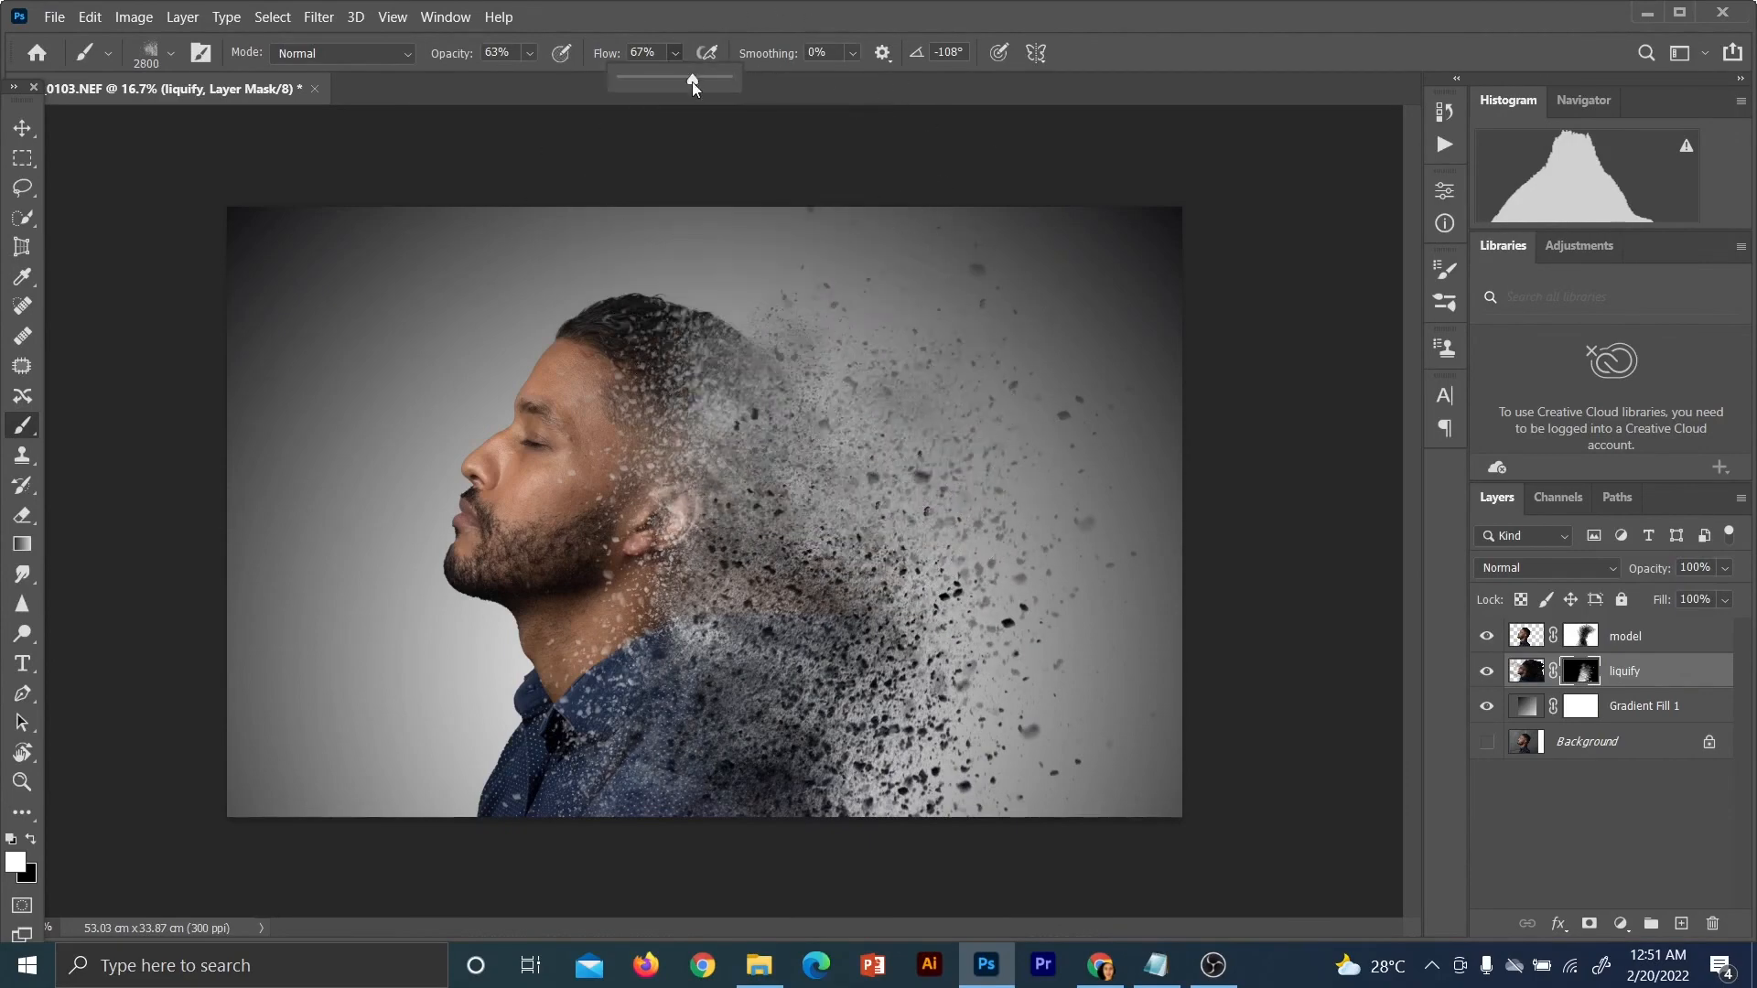
{"action": "left_click_drag", "start_coordinate": [691, 79], "coordinate": [761, 86]}
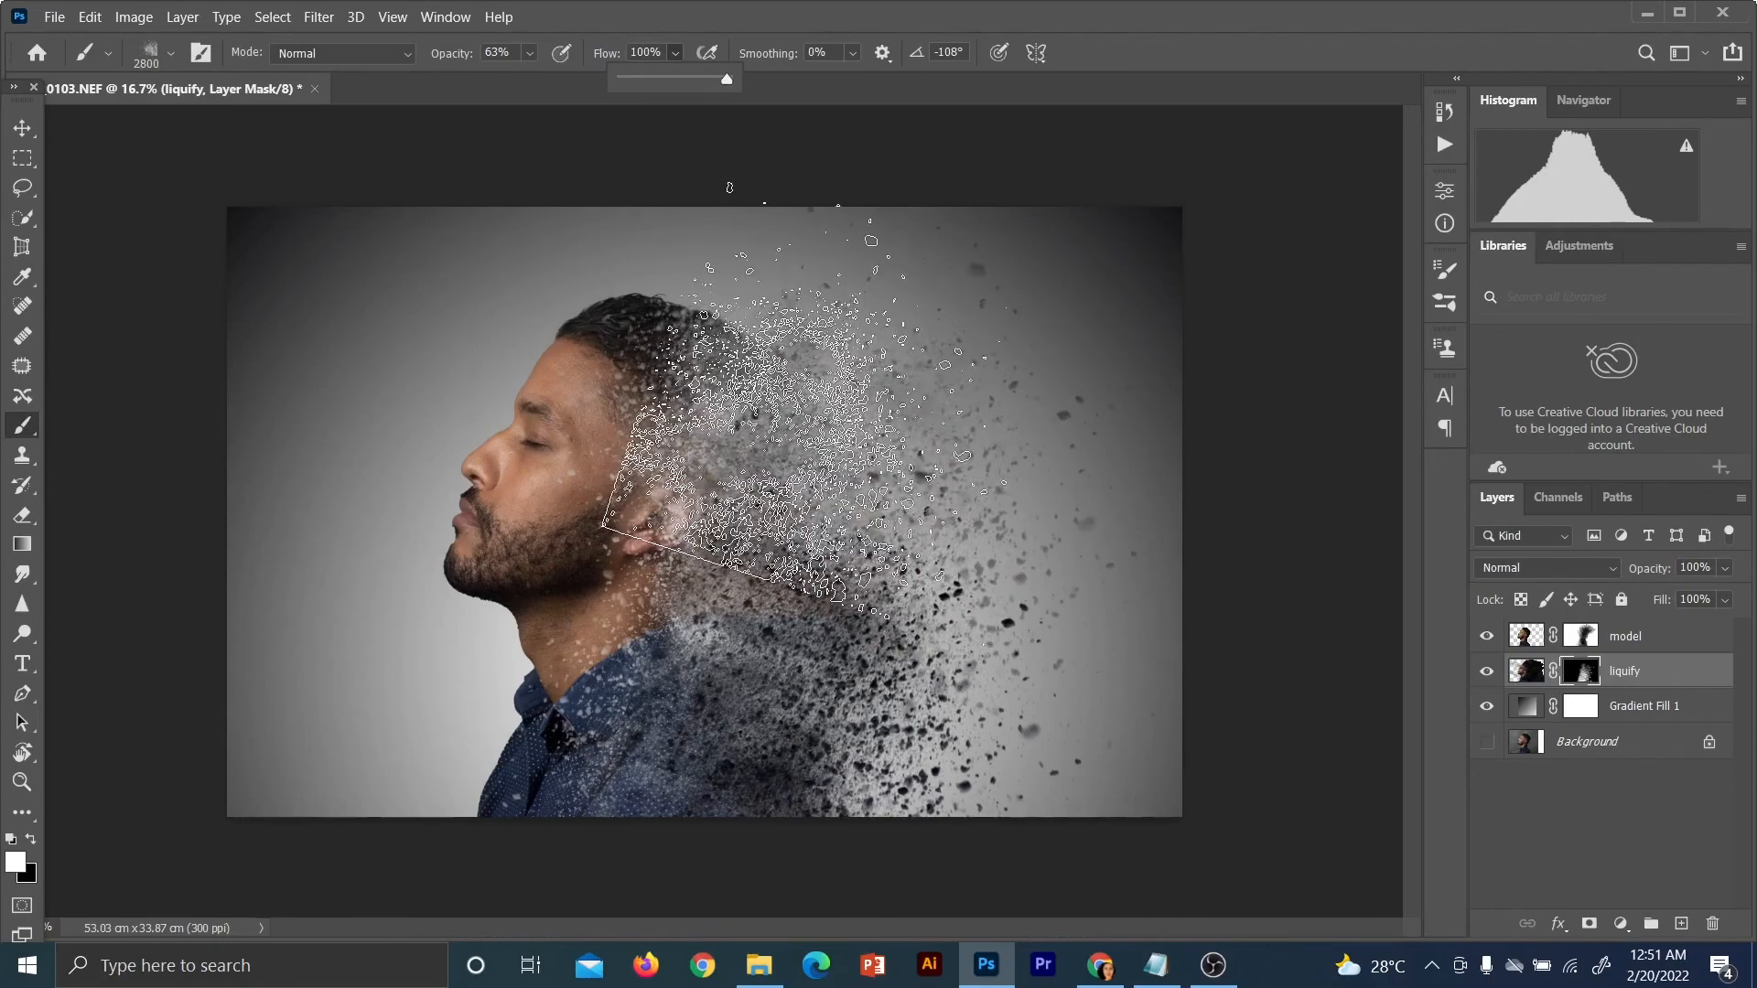
{"action": "left_click", "coordinate": [860, 398]}
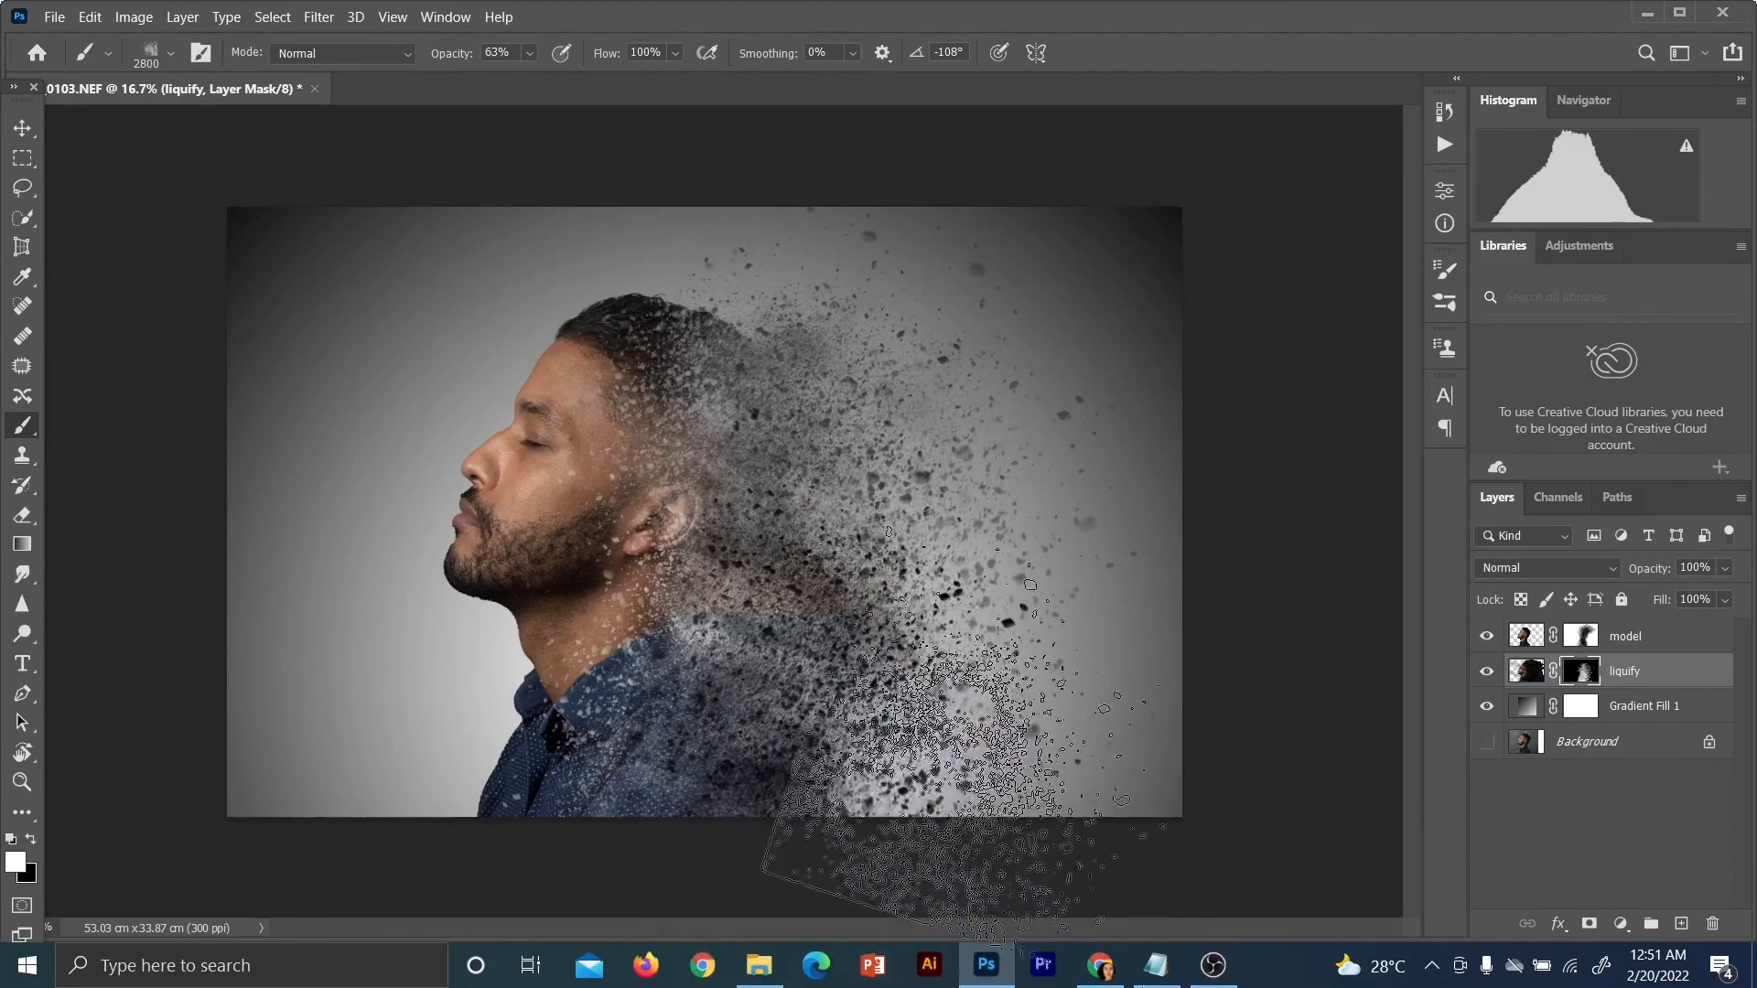
Enlarge the brush to 3300 px and stamp white splatters on the liquify mask toward the image's right edge and lower right corner
{"action": "key", "text": "bracketright"}
{"action": "key", "text": "bracketright"}
{"action": "key", "text": "bracketright"}
{"action": "key", "text": "bracketright"}
{"action": "key", "text": "bracketright"}
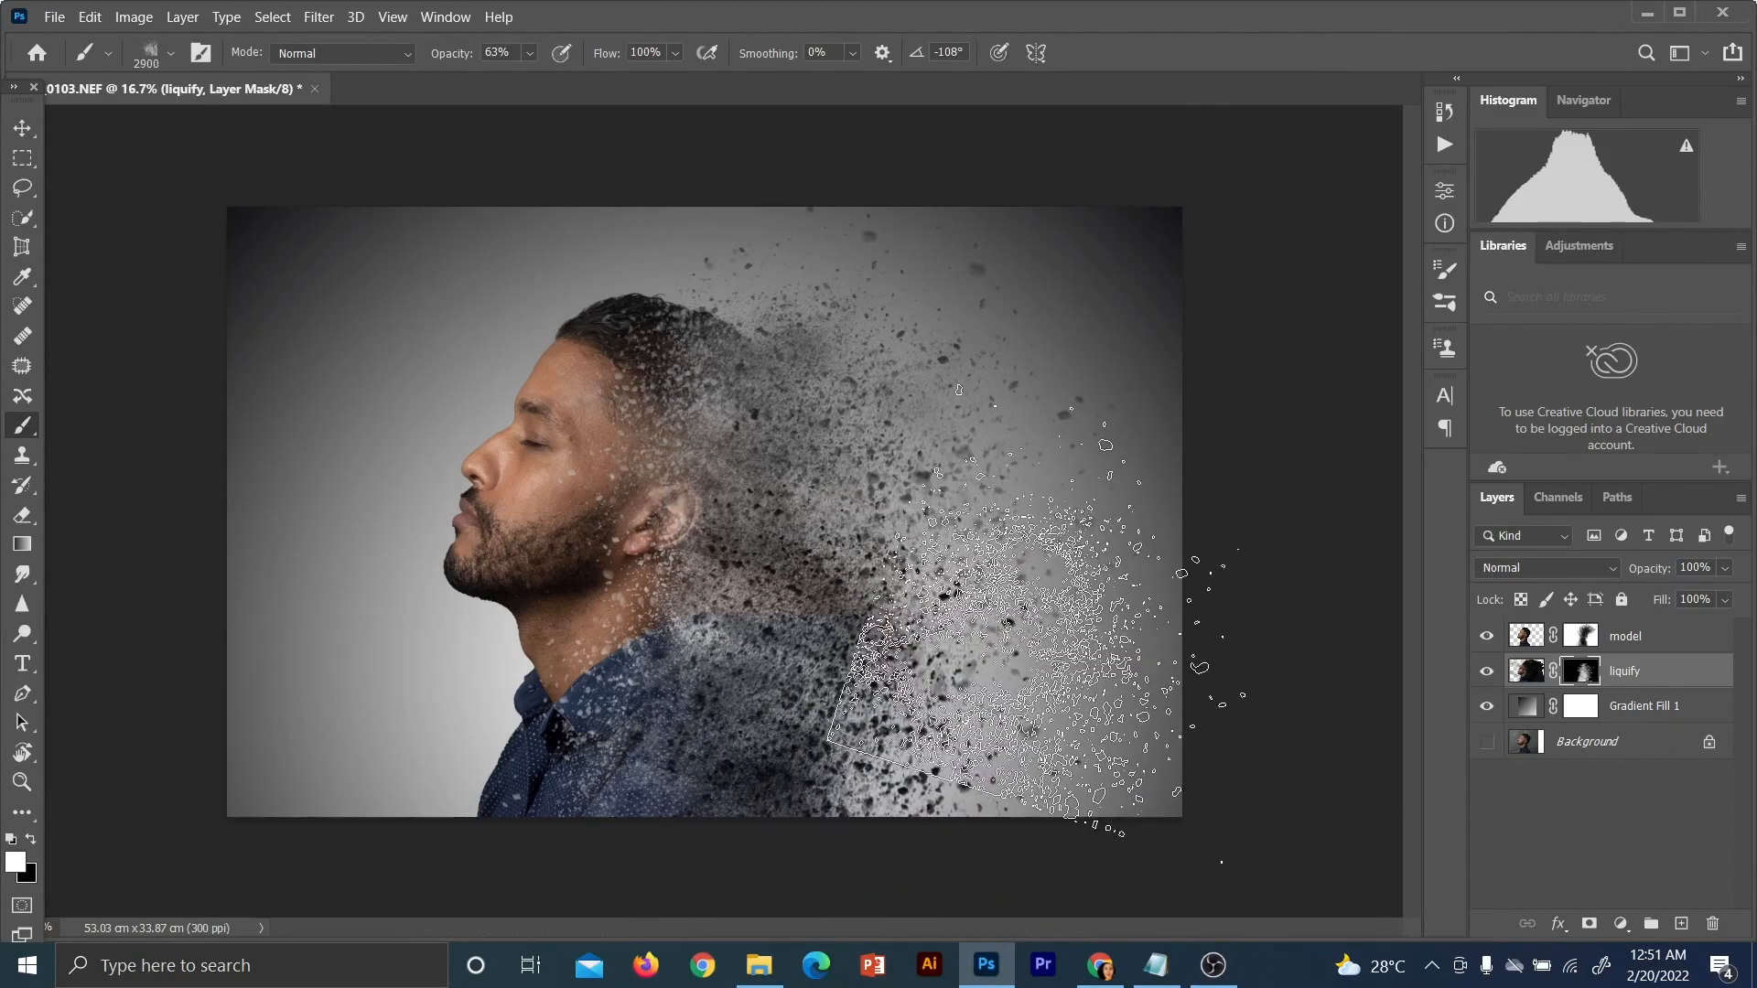
{"action": "left_click", "coordinate": [1049, 582]}
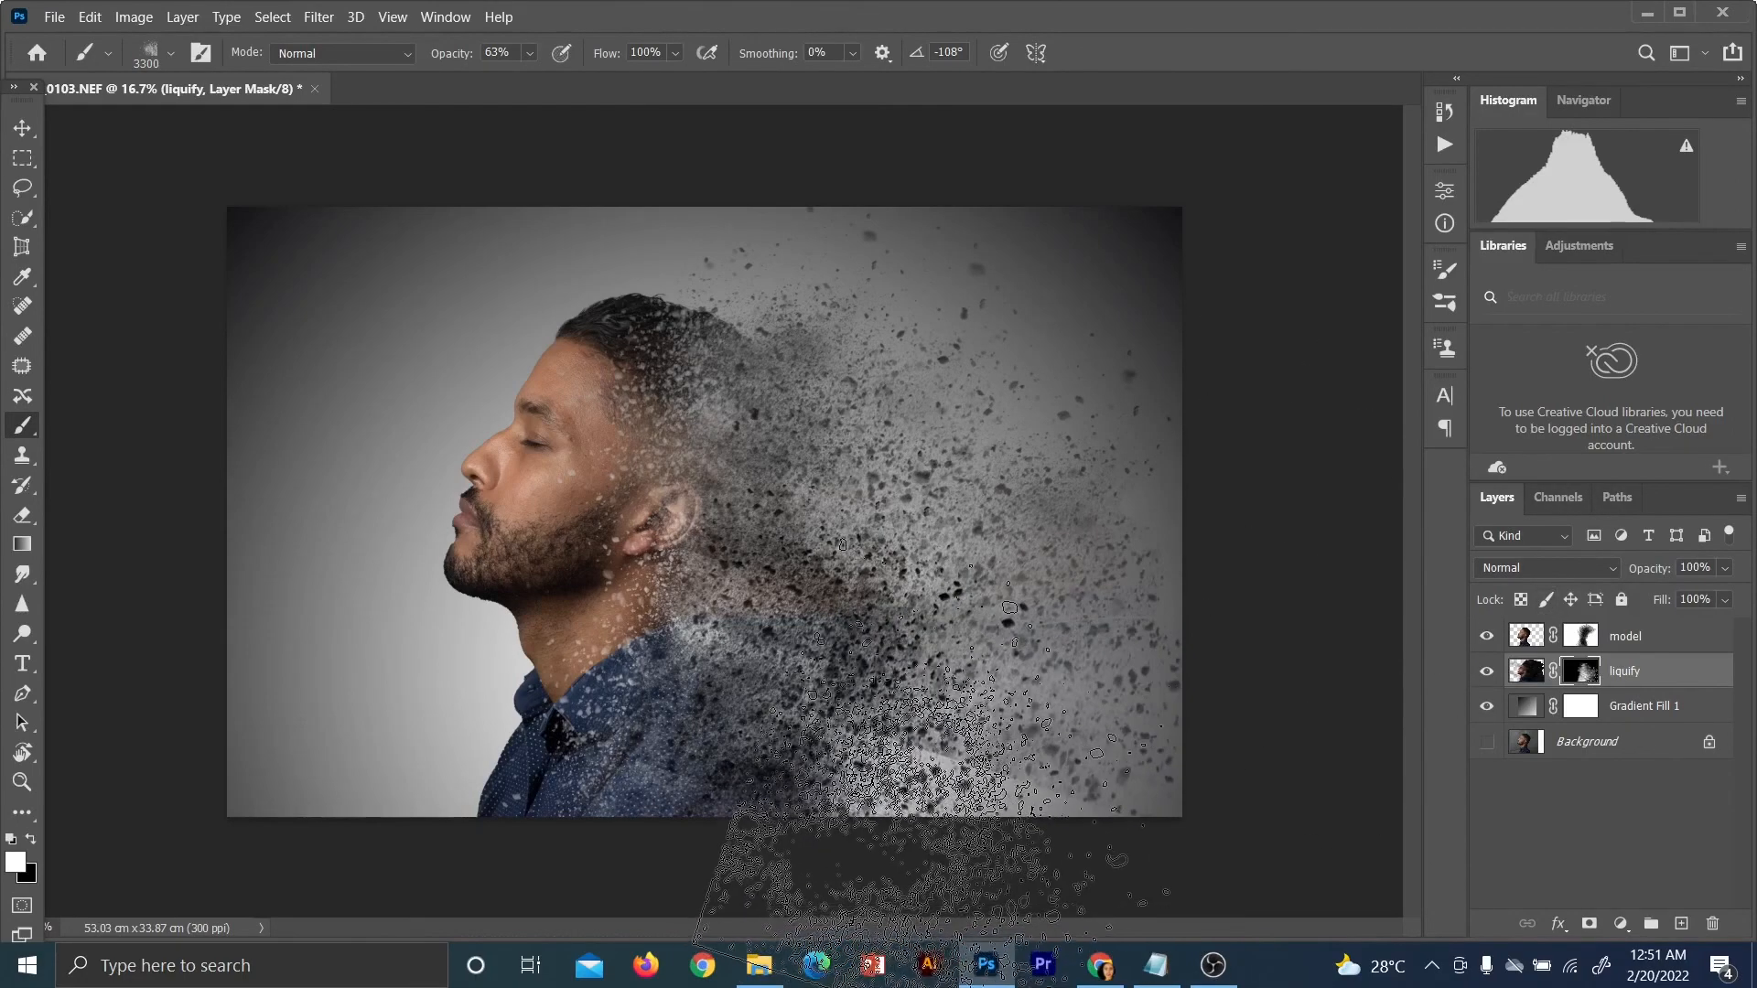
{"action": "left_click", "coordinate": [924, 787]}
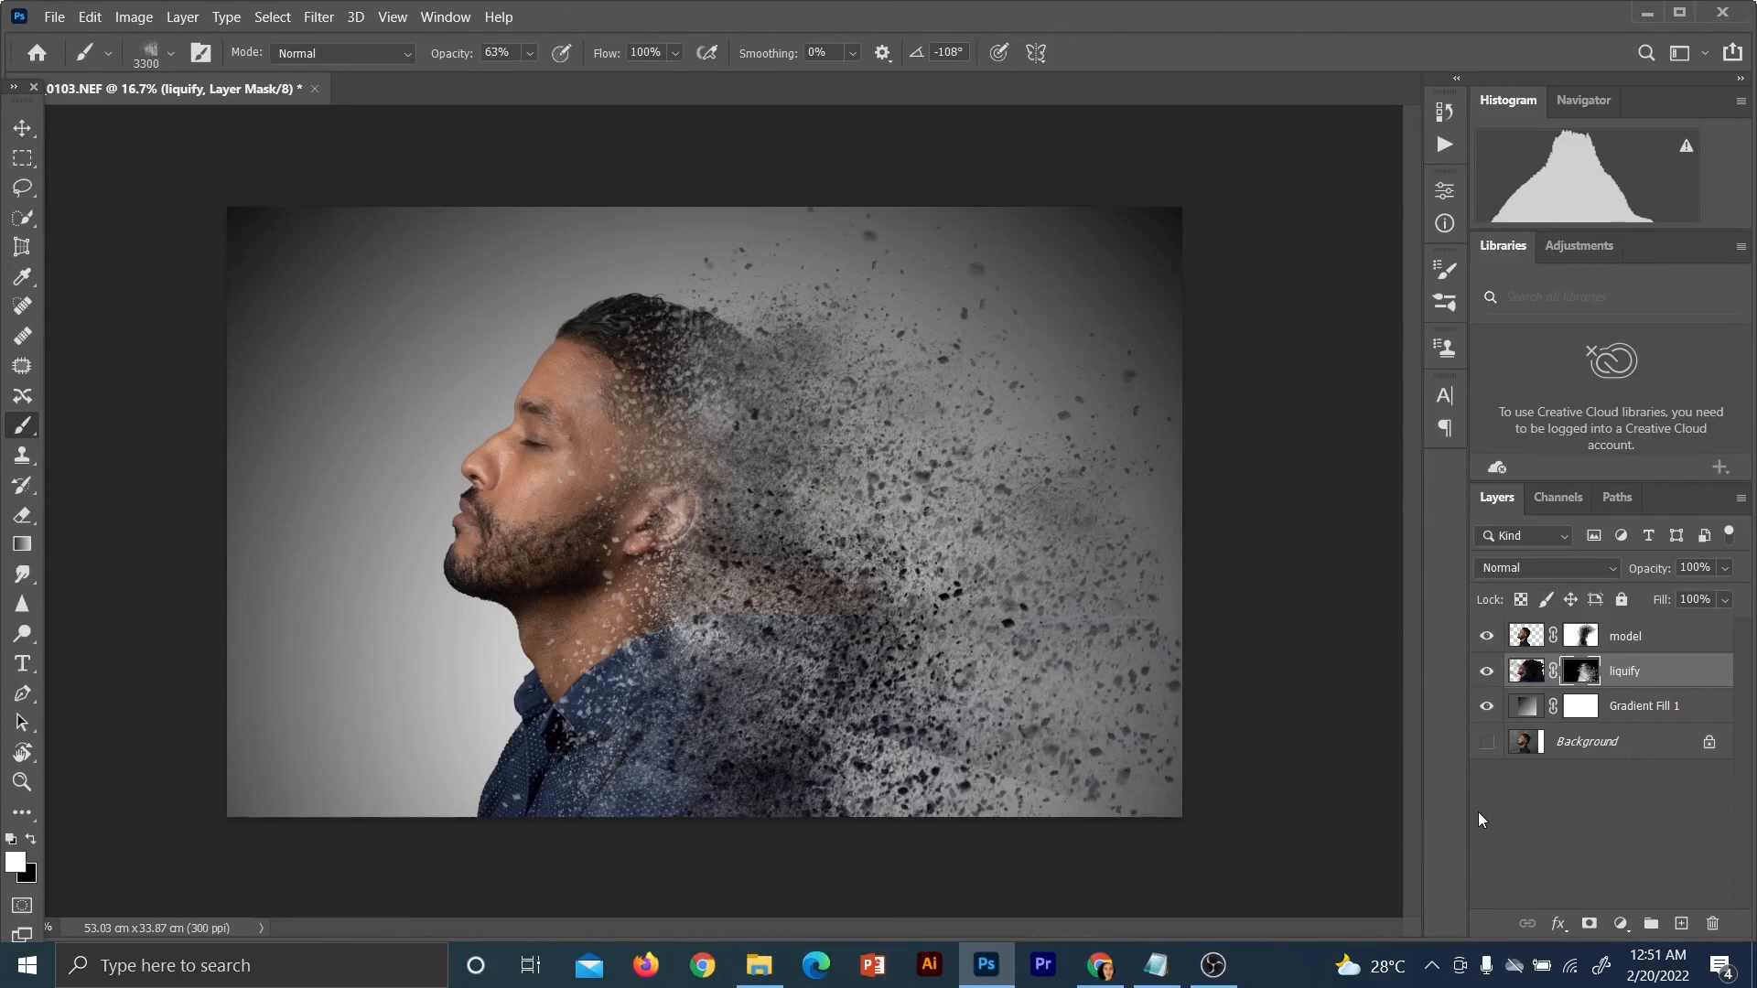
Add a Gradient Map adjustment layer directly above the model layer
{"action": "left_click", "coordinate": [1643, 648]}
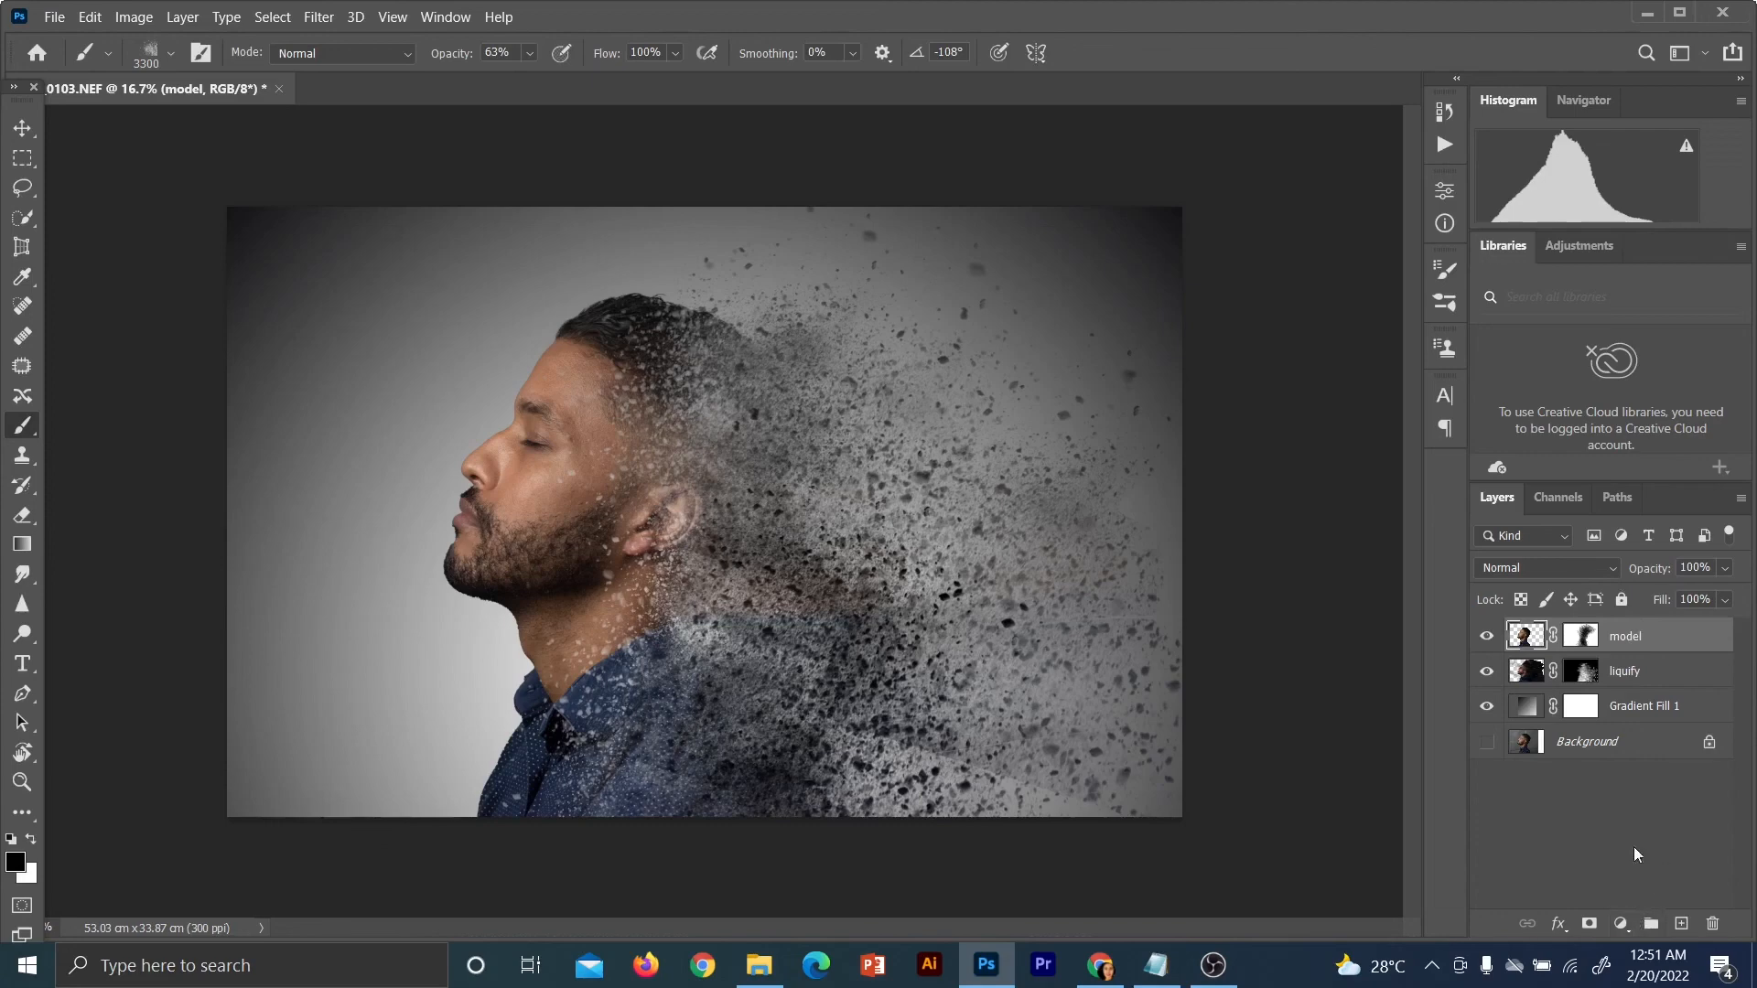
{"action": "left_click", "coordinate": [1620, 924]}
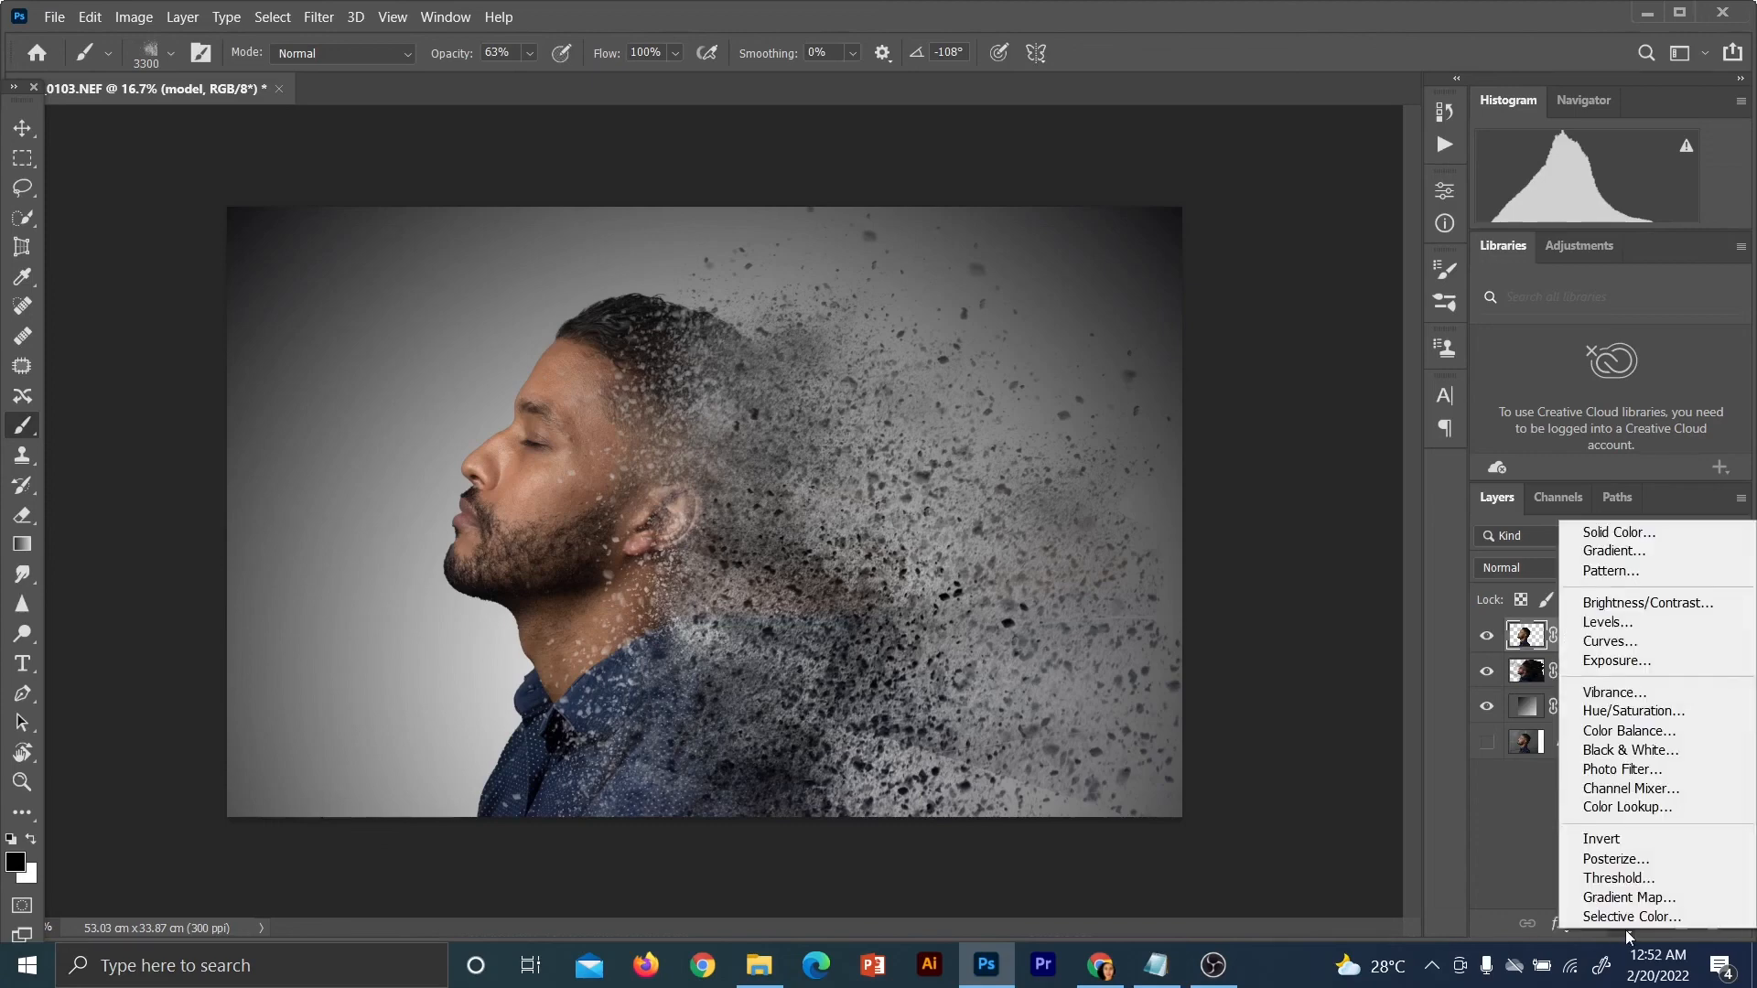
{"action": "left_click", "coordinate": [1542, 876]}
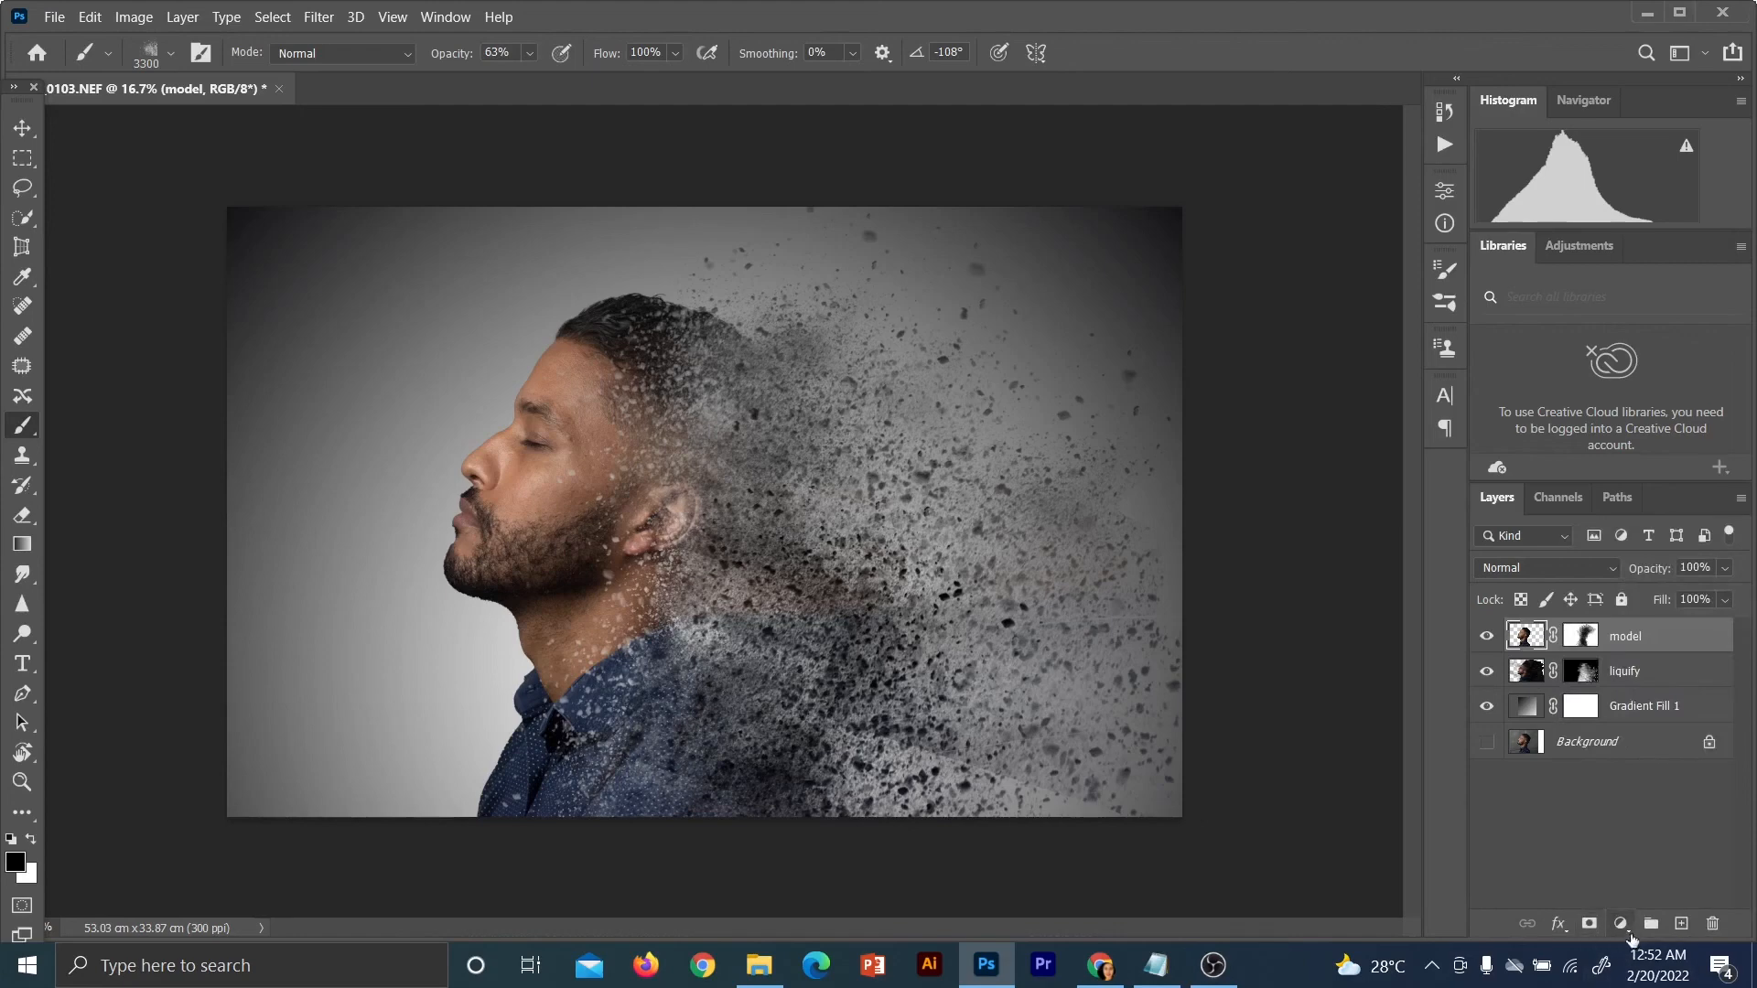
{"action": "left_click", "coordinate": [1624, 926]}
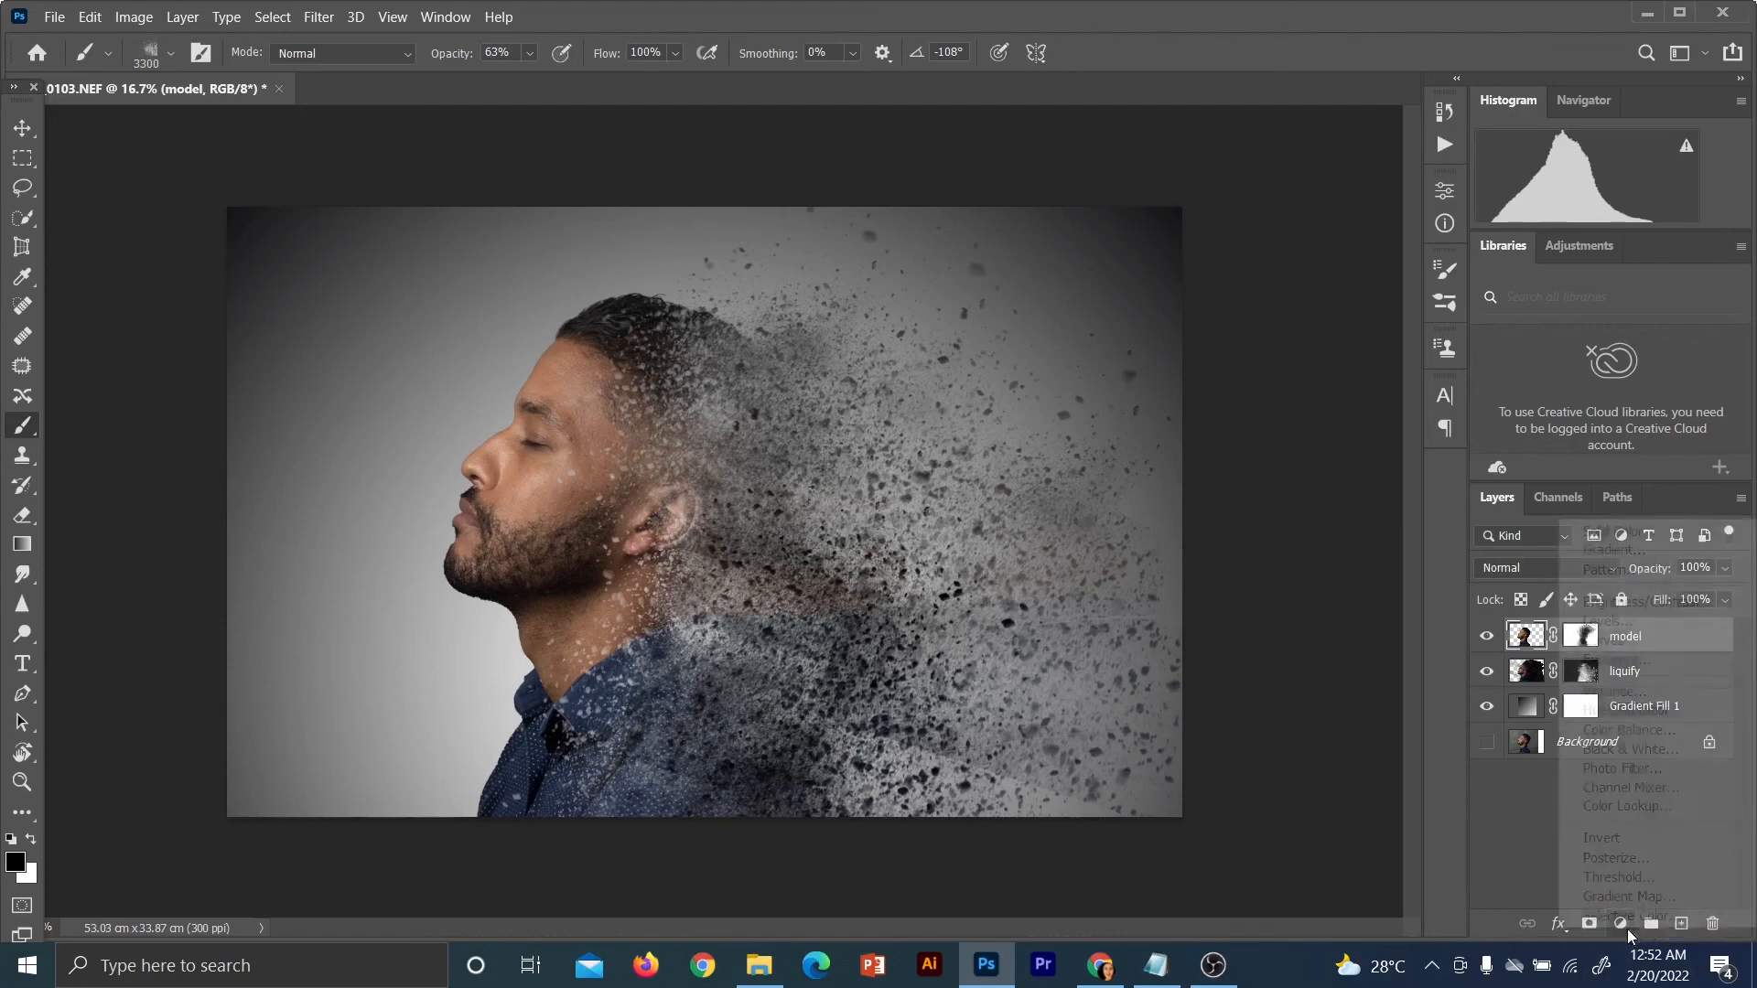
{"action": "left_click", "coordinate": [1626, 927]}
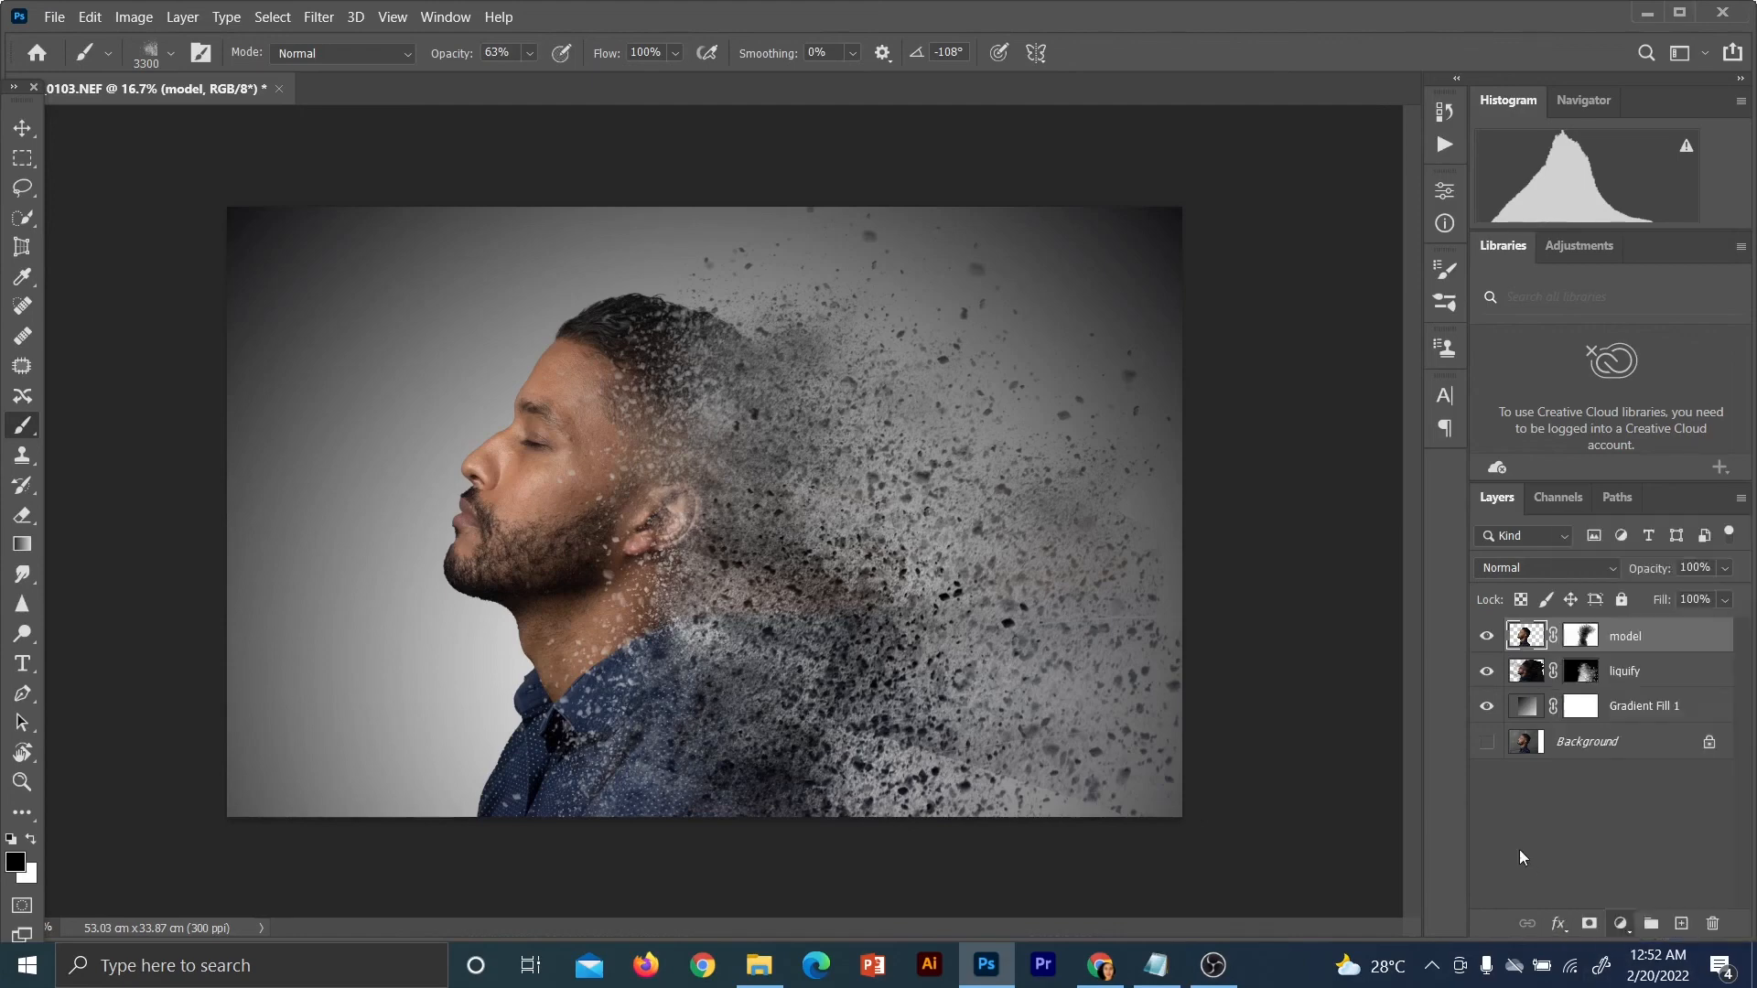
{"action": "left_click", "coordinate": [1622, 926]}
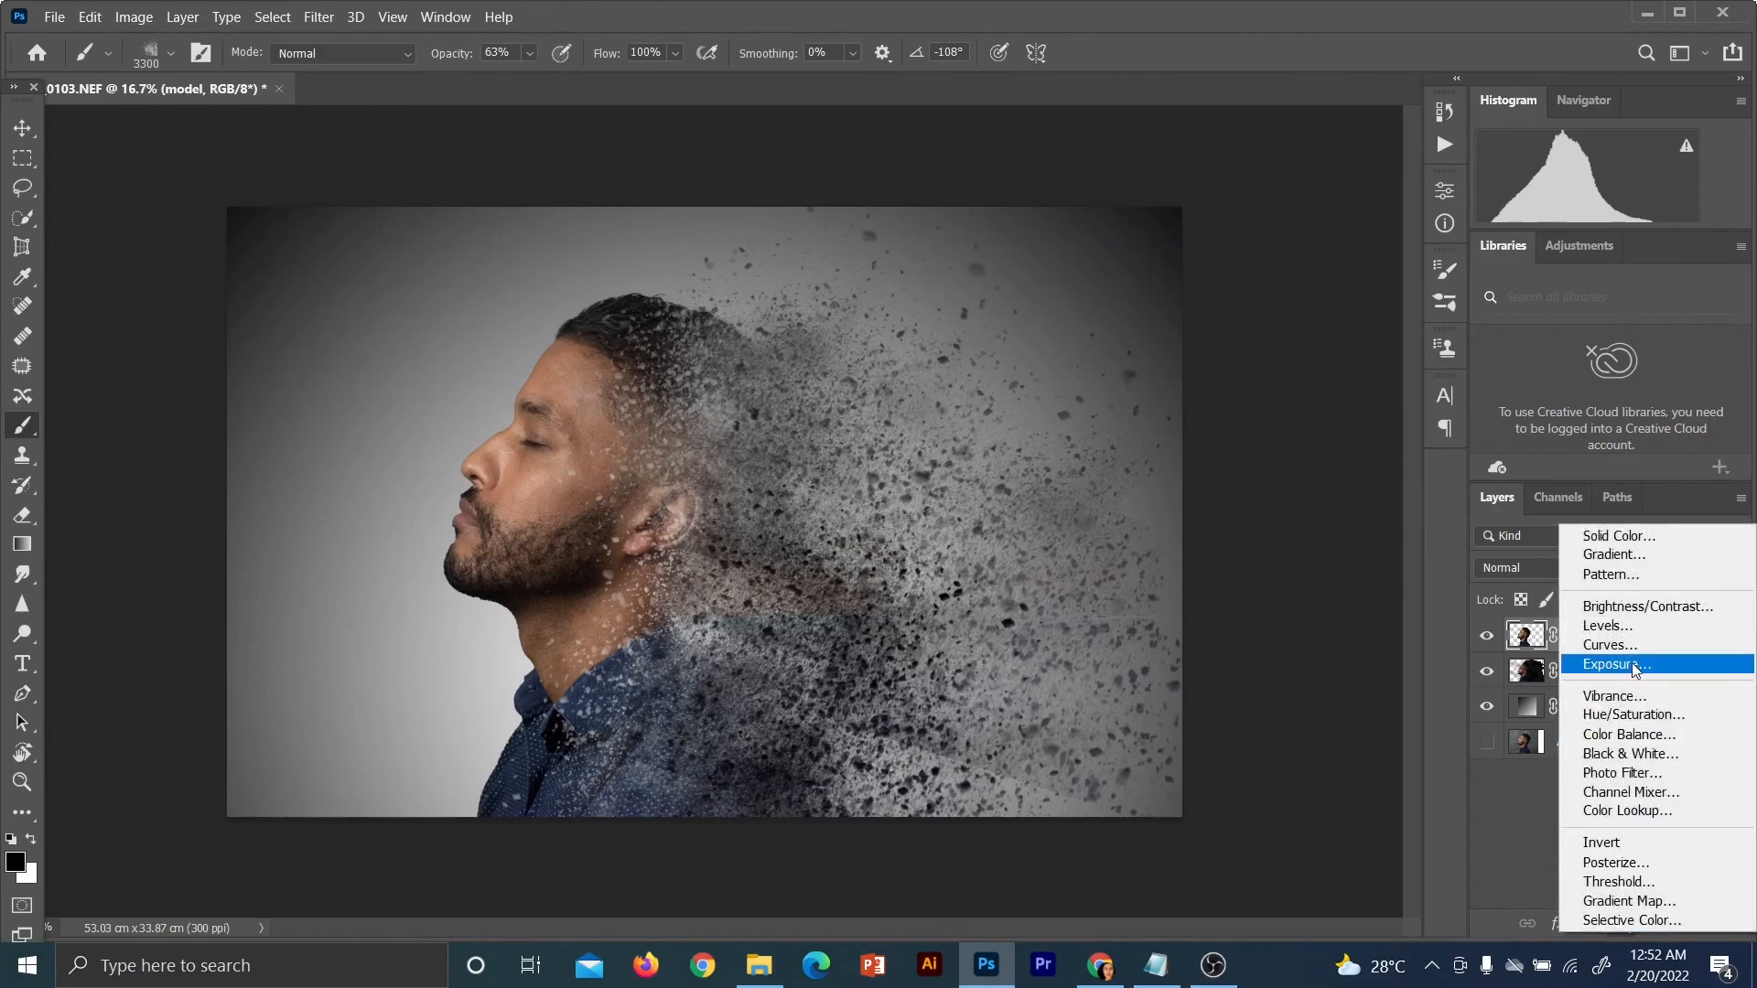
{"action": "left_click", "coordinate": [1658, 903]}
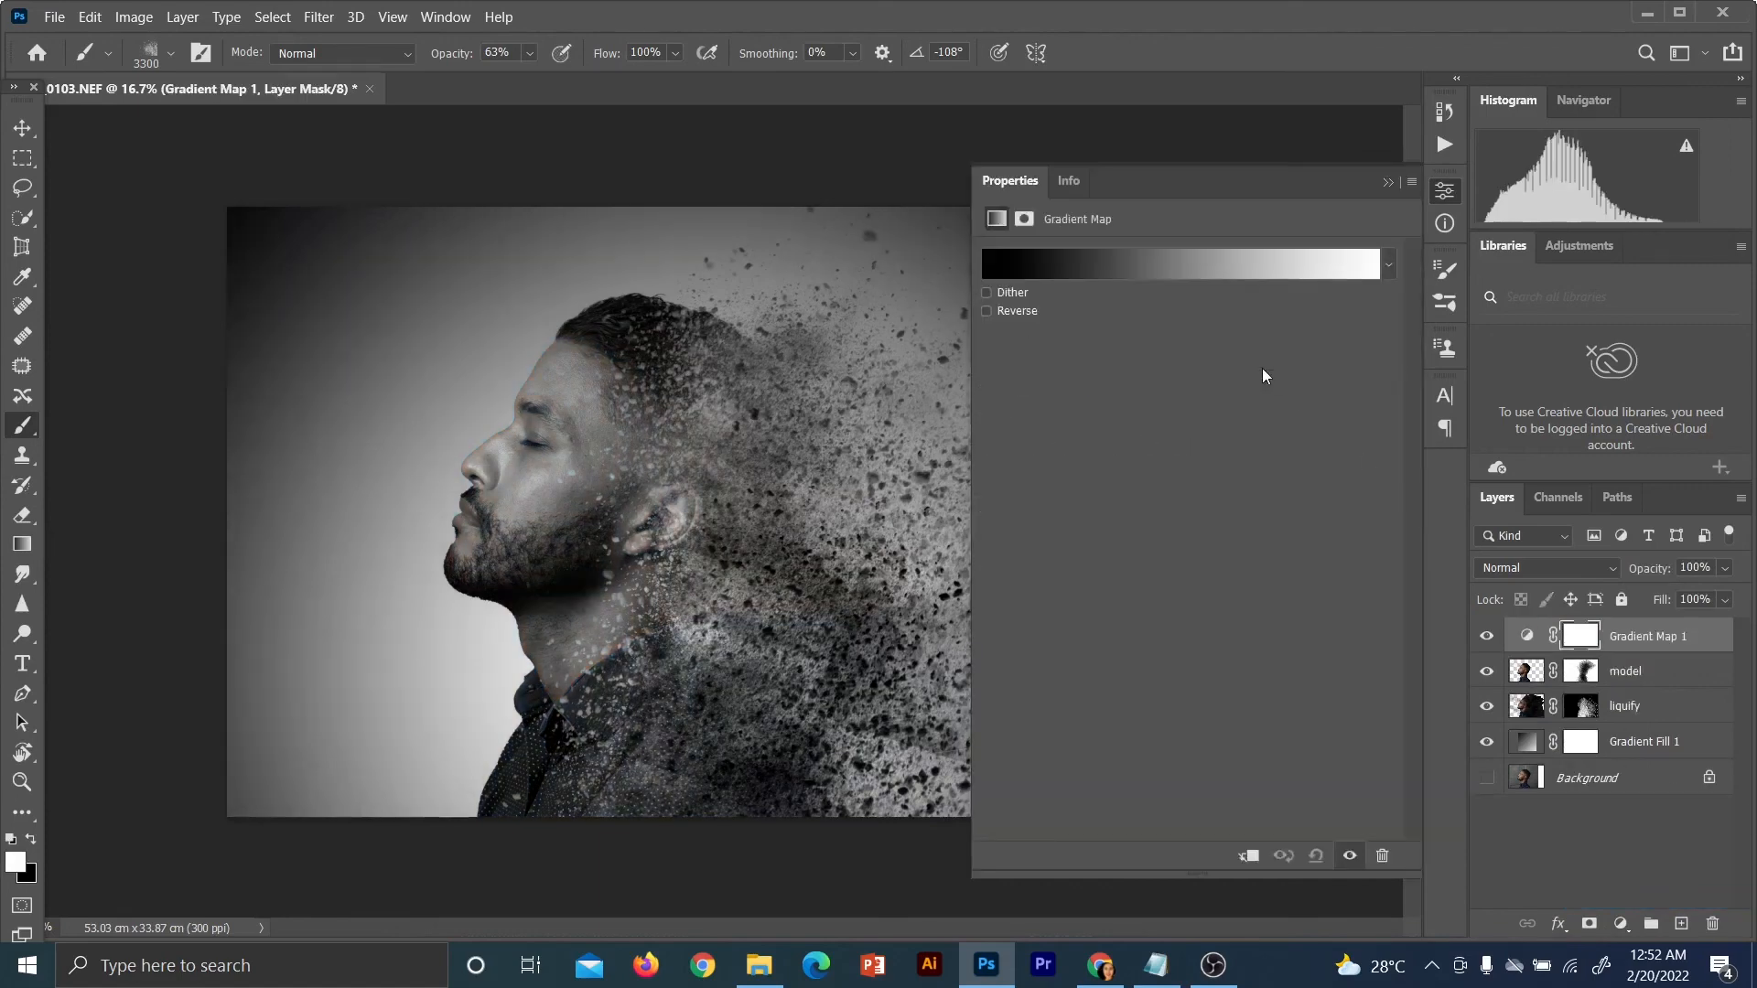
Open the gradient map's gradient for editing and expand the Blues preset group
{"action": "left_click", "coordinate": [1182, 269]}
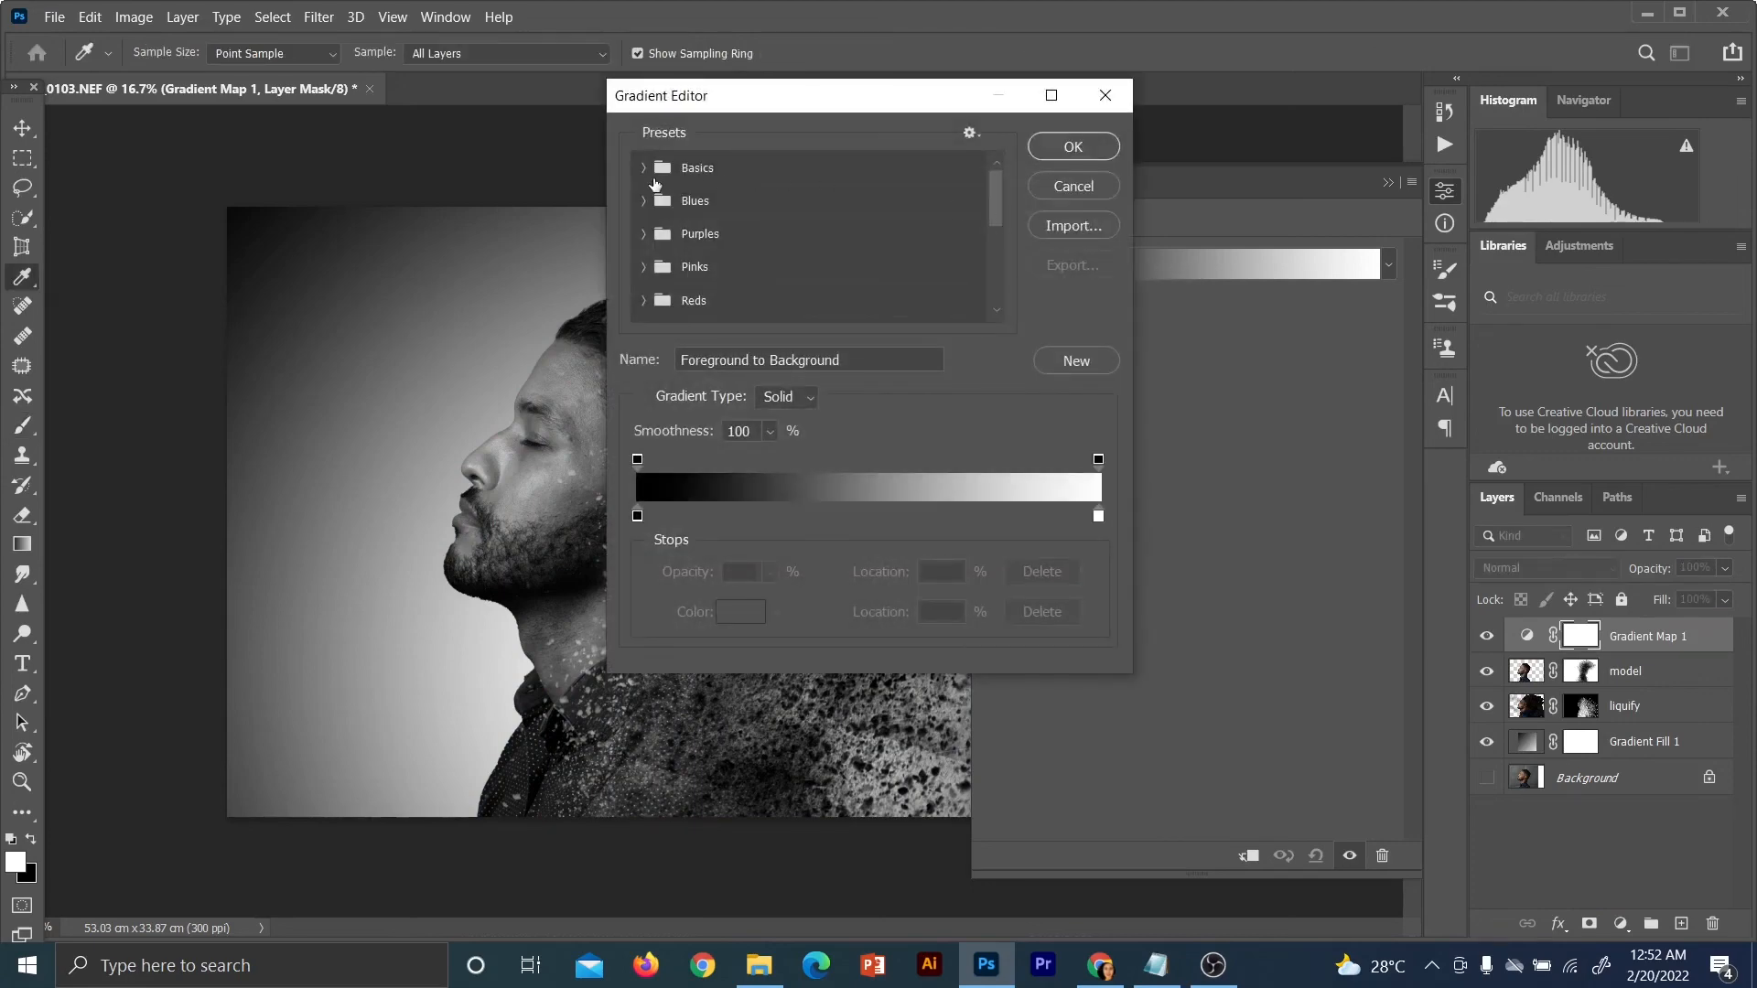
{"action": "left_click_drag", "start_coordinate": [741, 120], "coordinate": [1191, 184]}
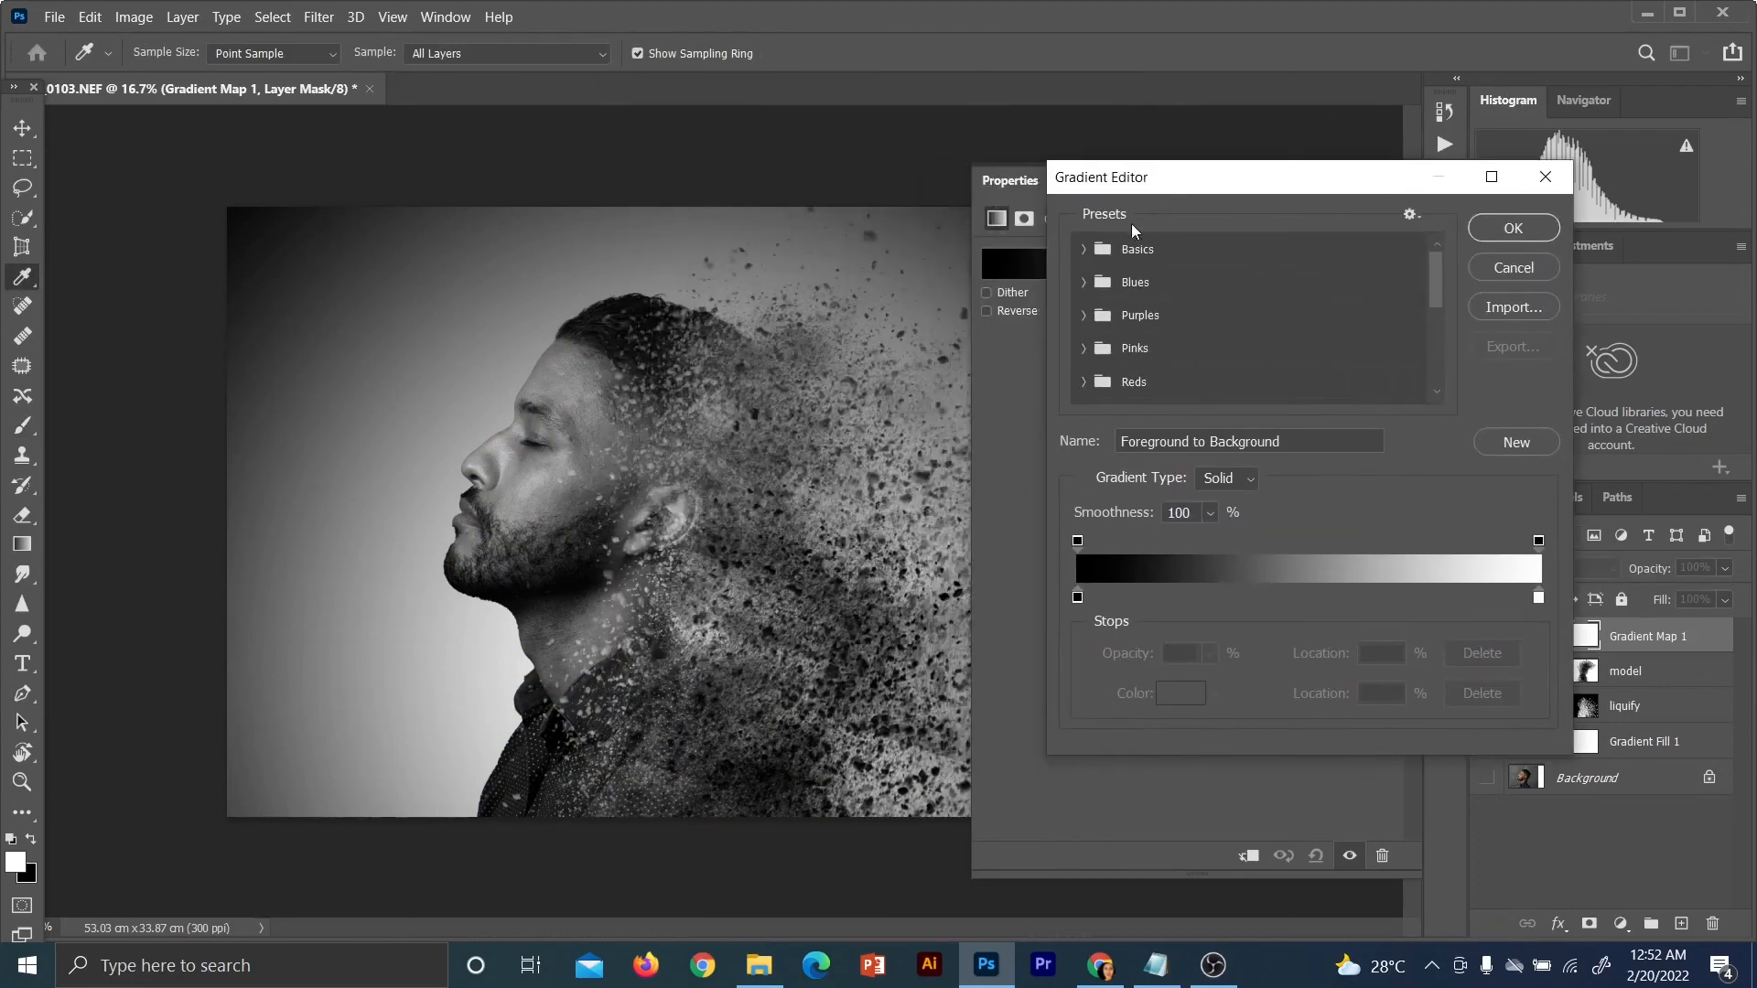
{"action": "left_click", "coordinate": [1082, 315]}
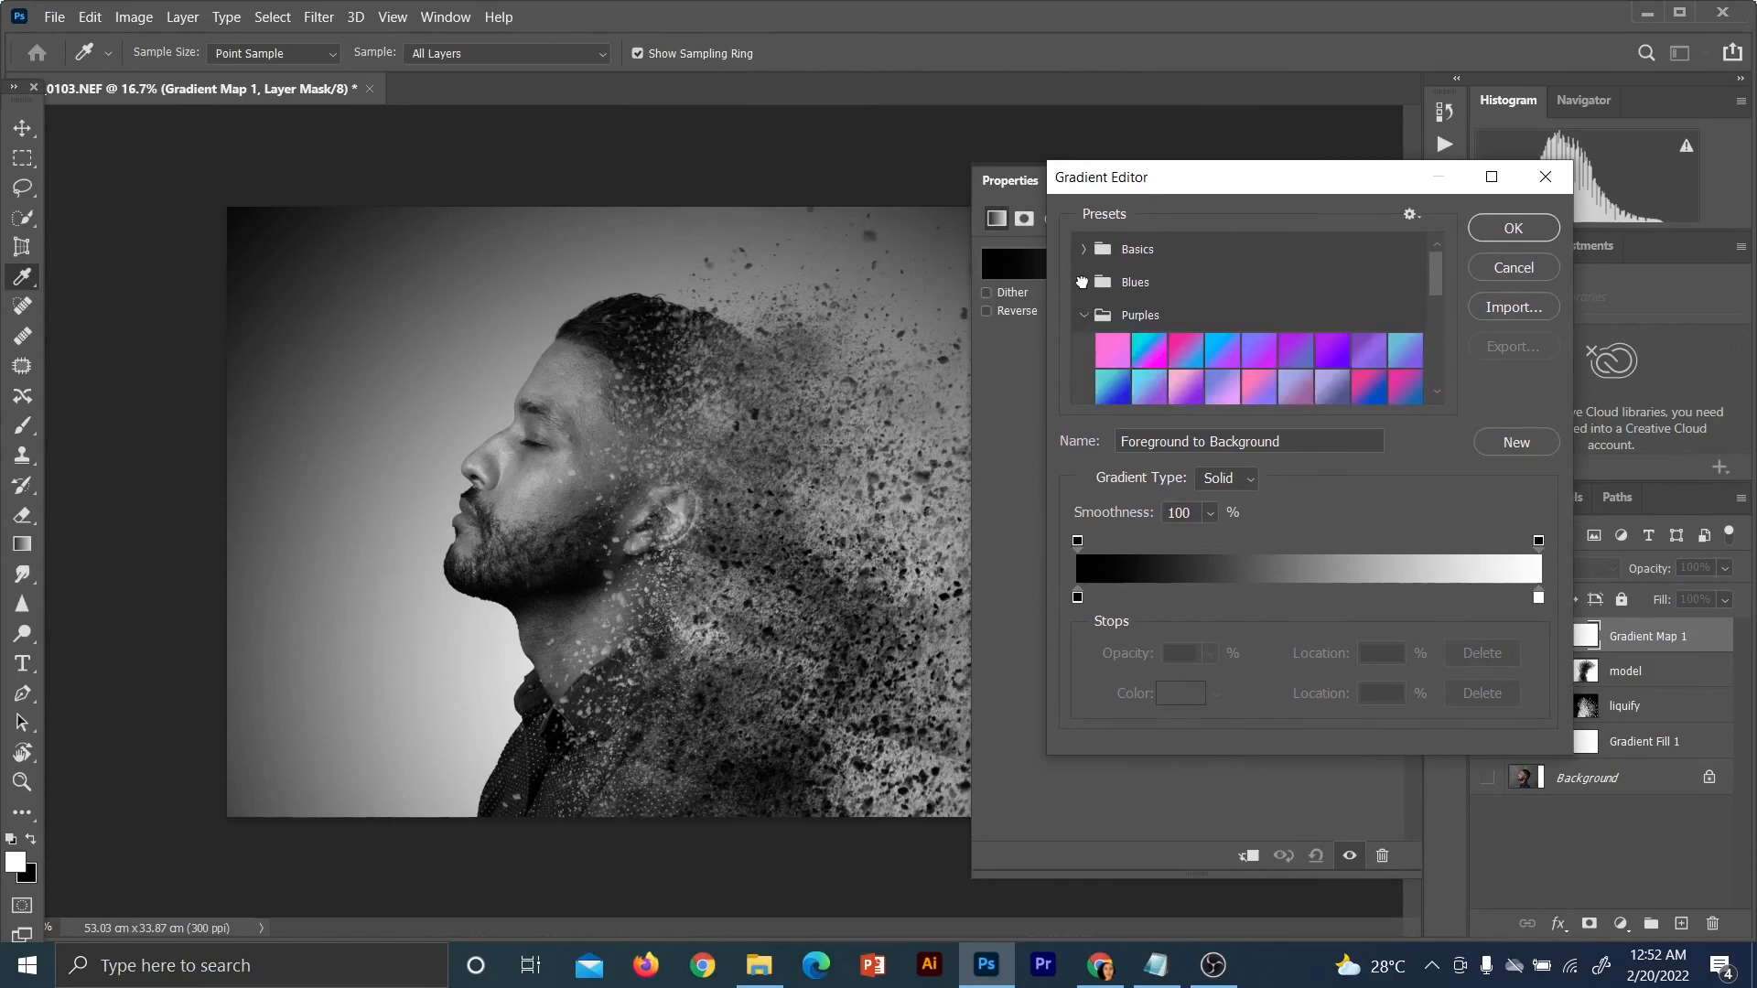
{"action": "left_click", "coordinate": [1082, 281]}
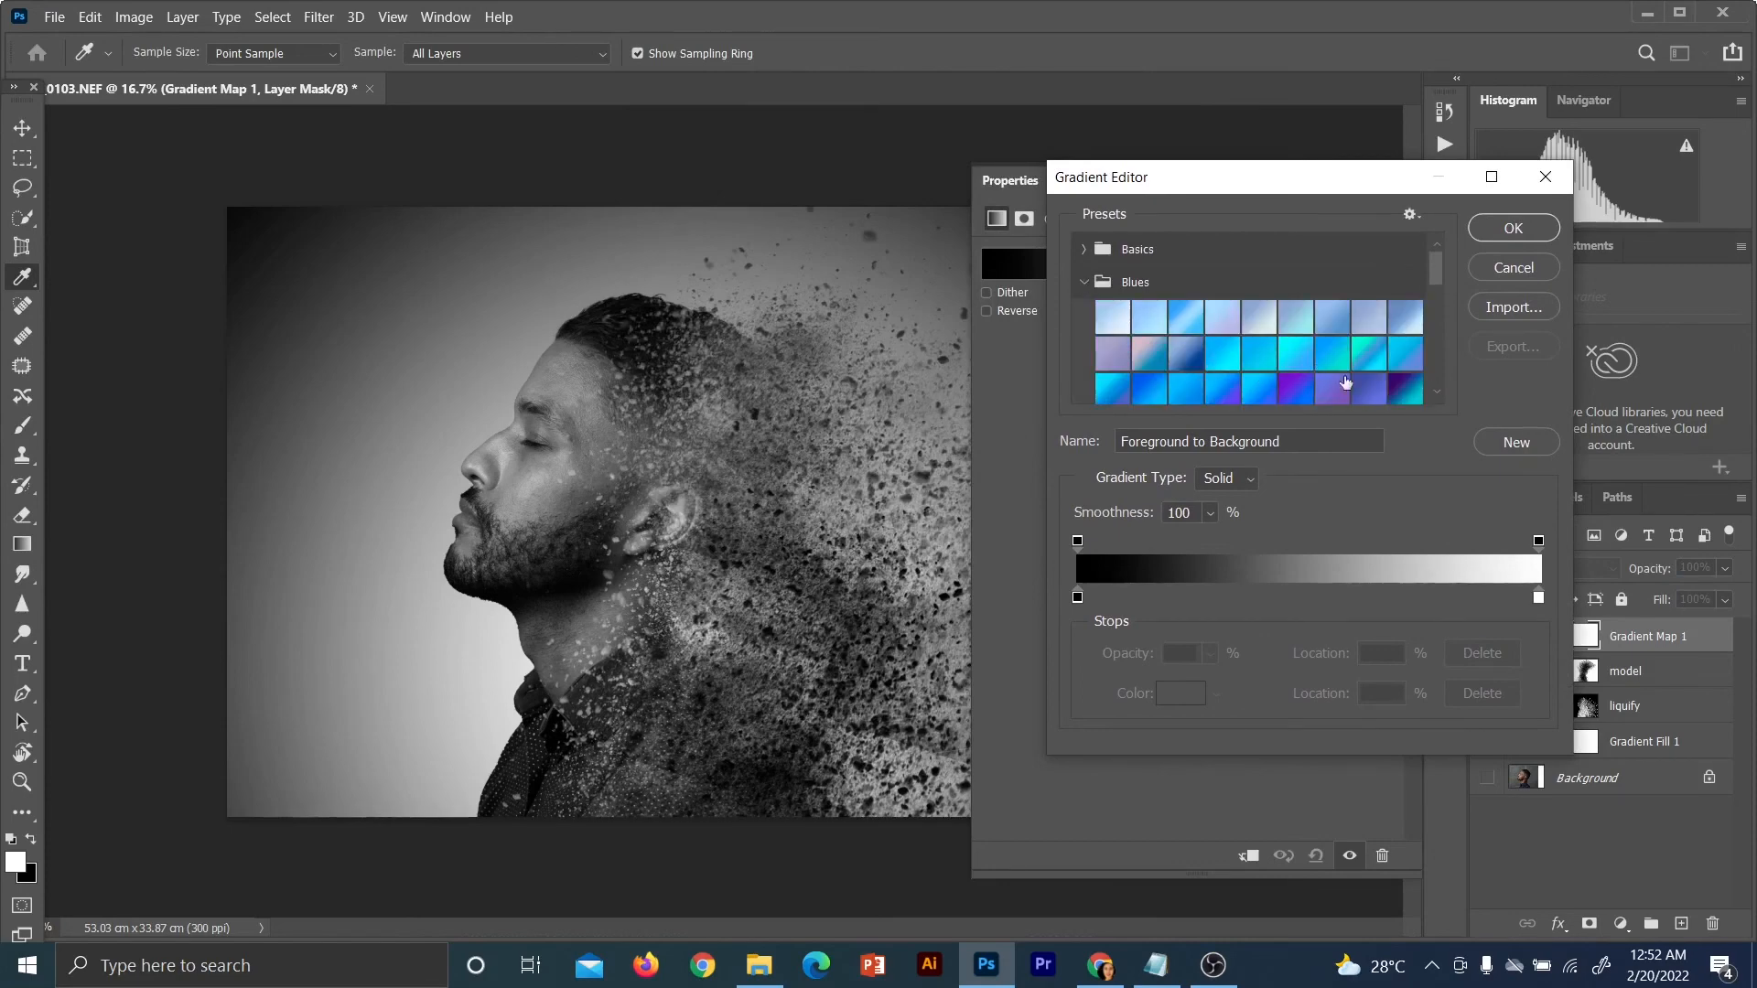
Try several Blues presets on the gradient map, including Blue_14, Blue_16, Blue_12, Blue_20, Blue_25 and Blue_26
{"action": "left_click", "coordinate": [1225, 357]}
{"action": "left_click", "coordinate": [1261, 358]}
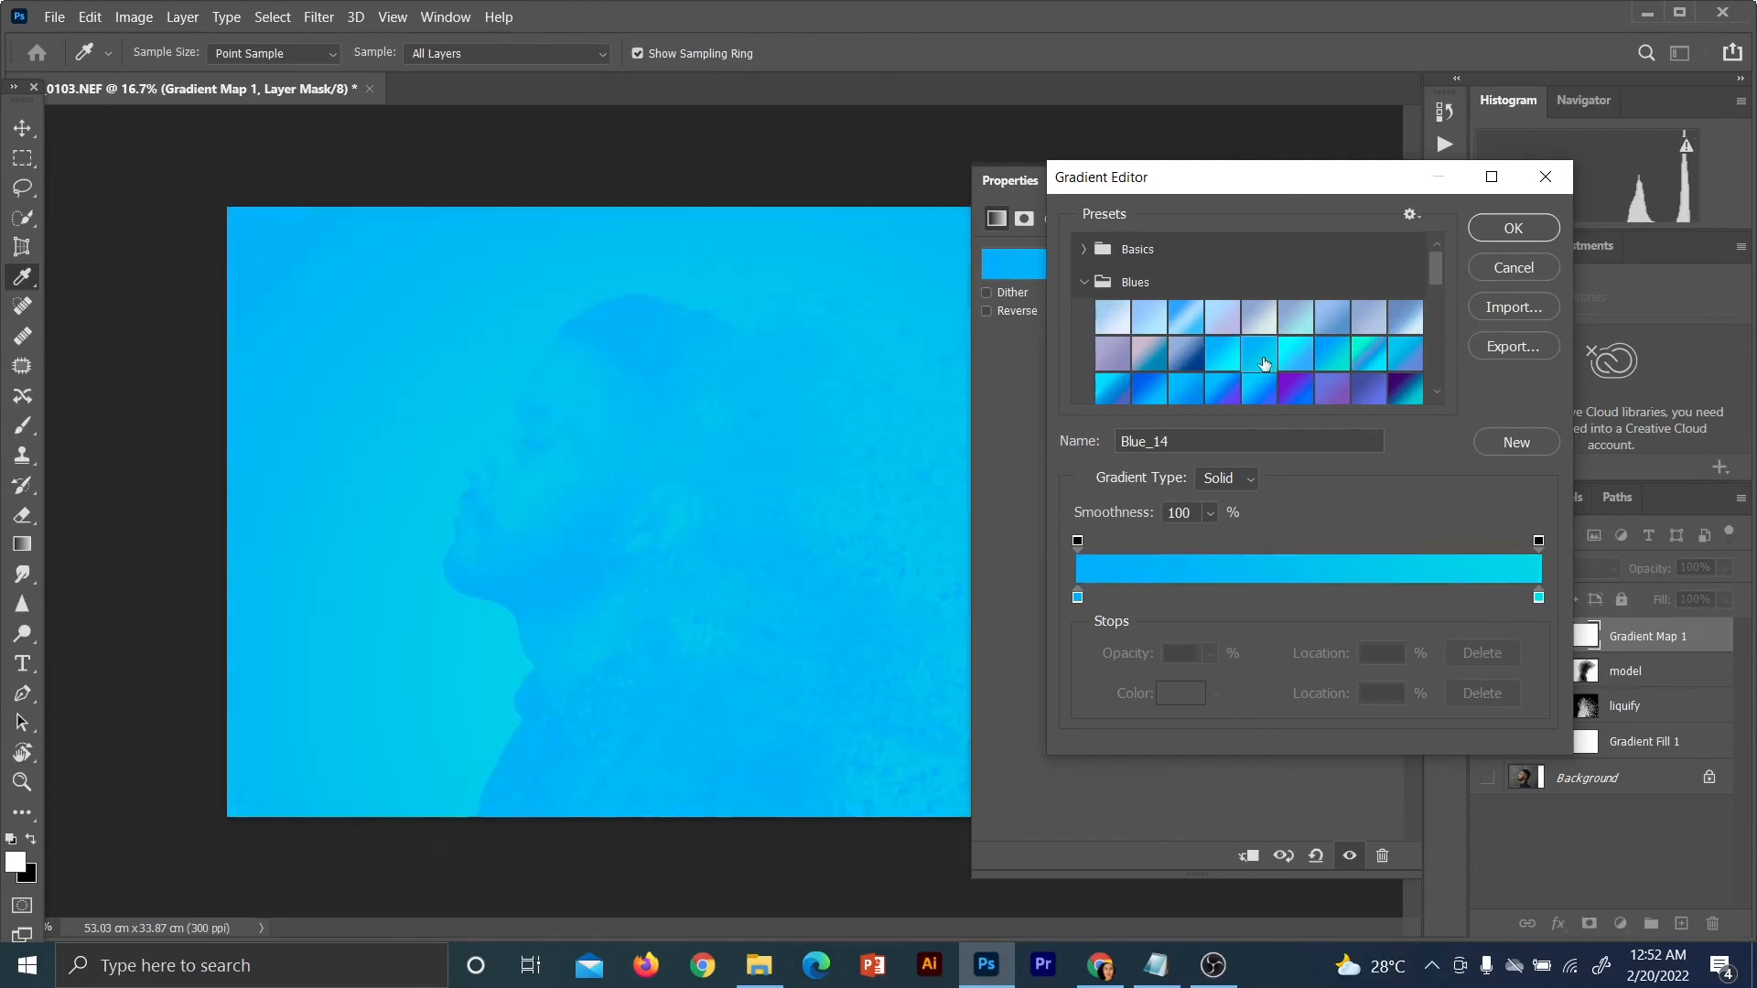
{"action": "left_click", "coordinate": [1302, 364]}
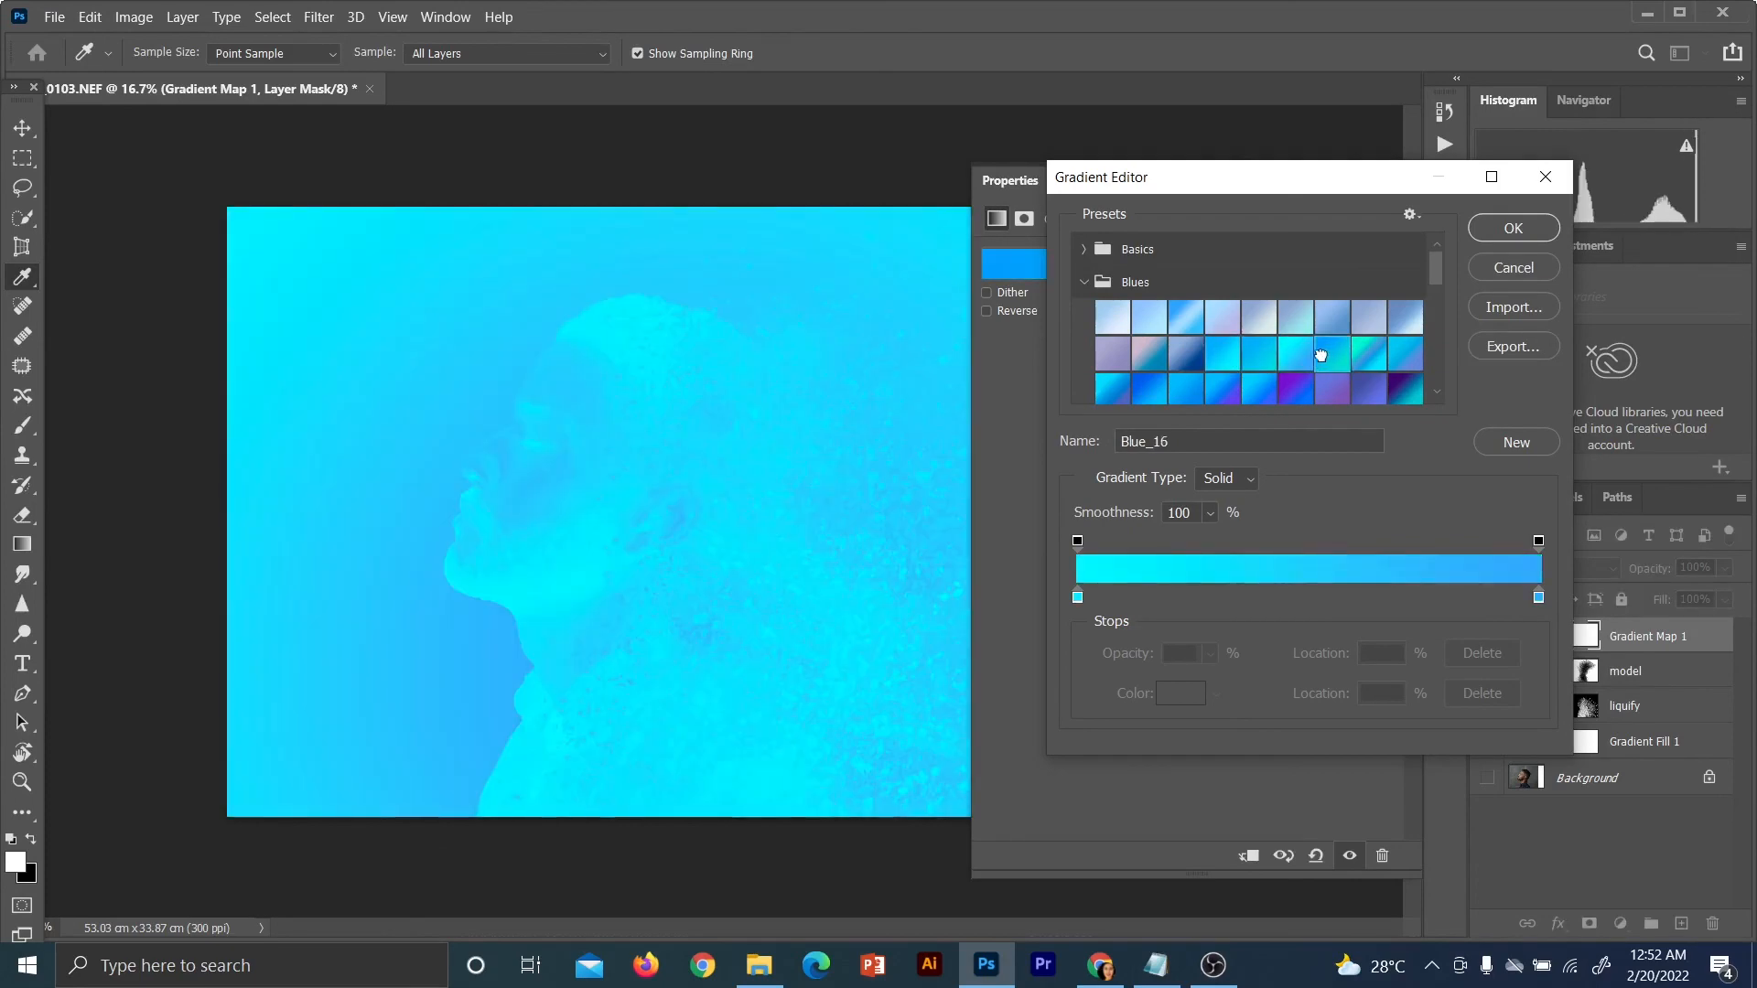
{"action": "left_click", "coordinate": [1195, 361]}
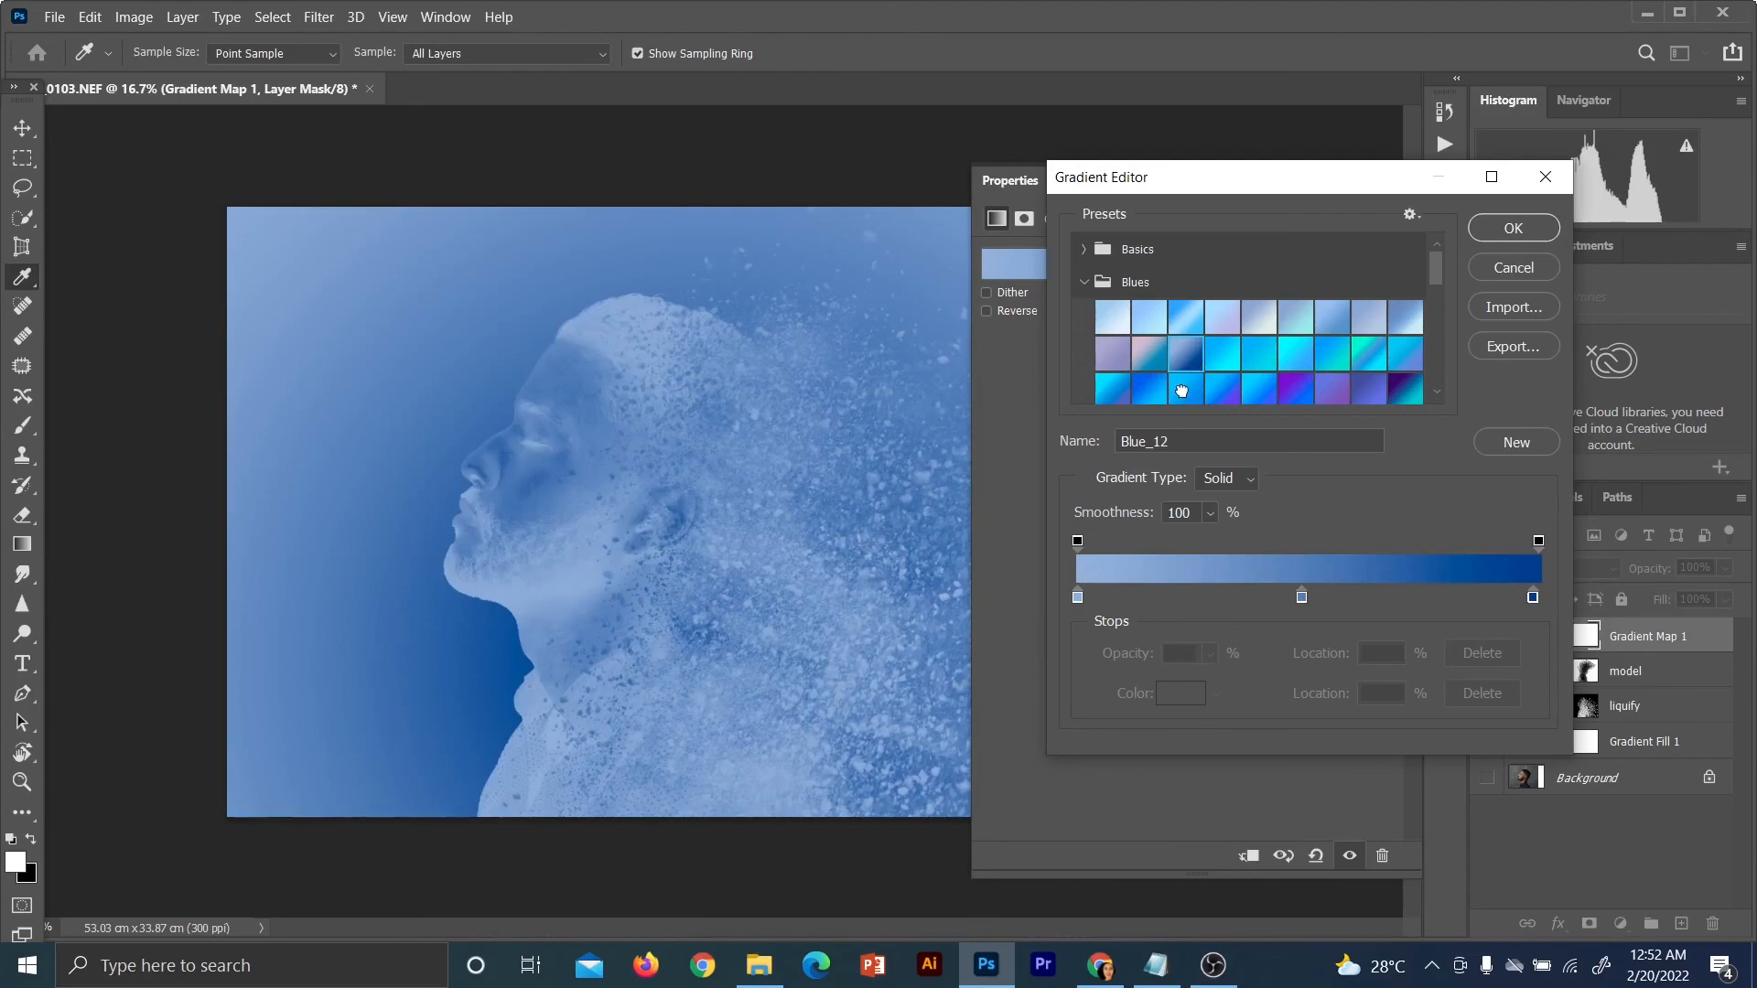
{"action": "left_click", "coordinate": [1182, 391]}
{"action": "left_click", "coordinate": [1159, 400]}
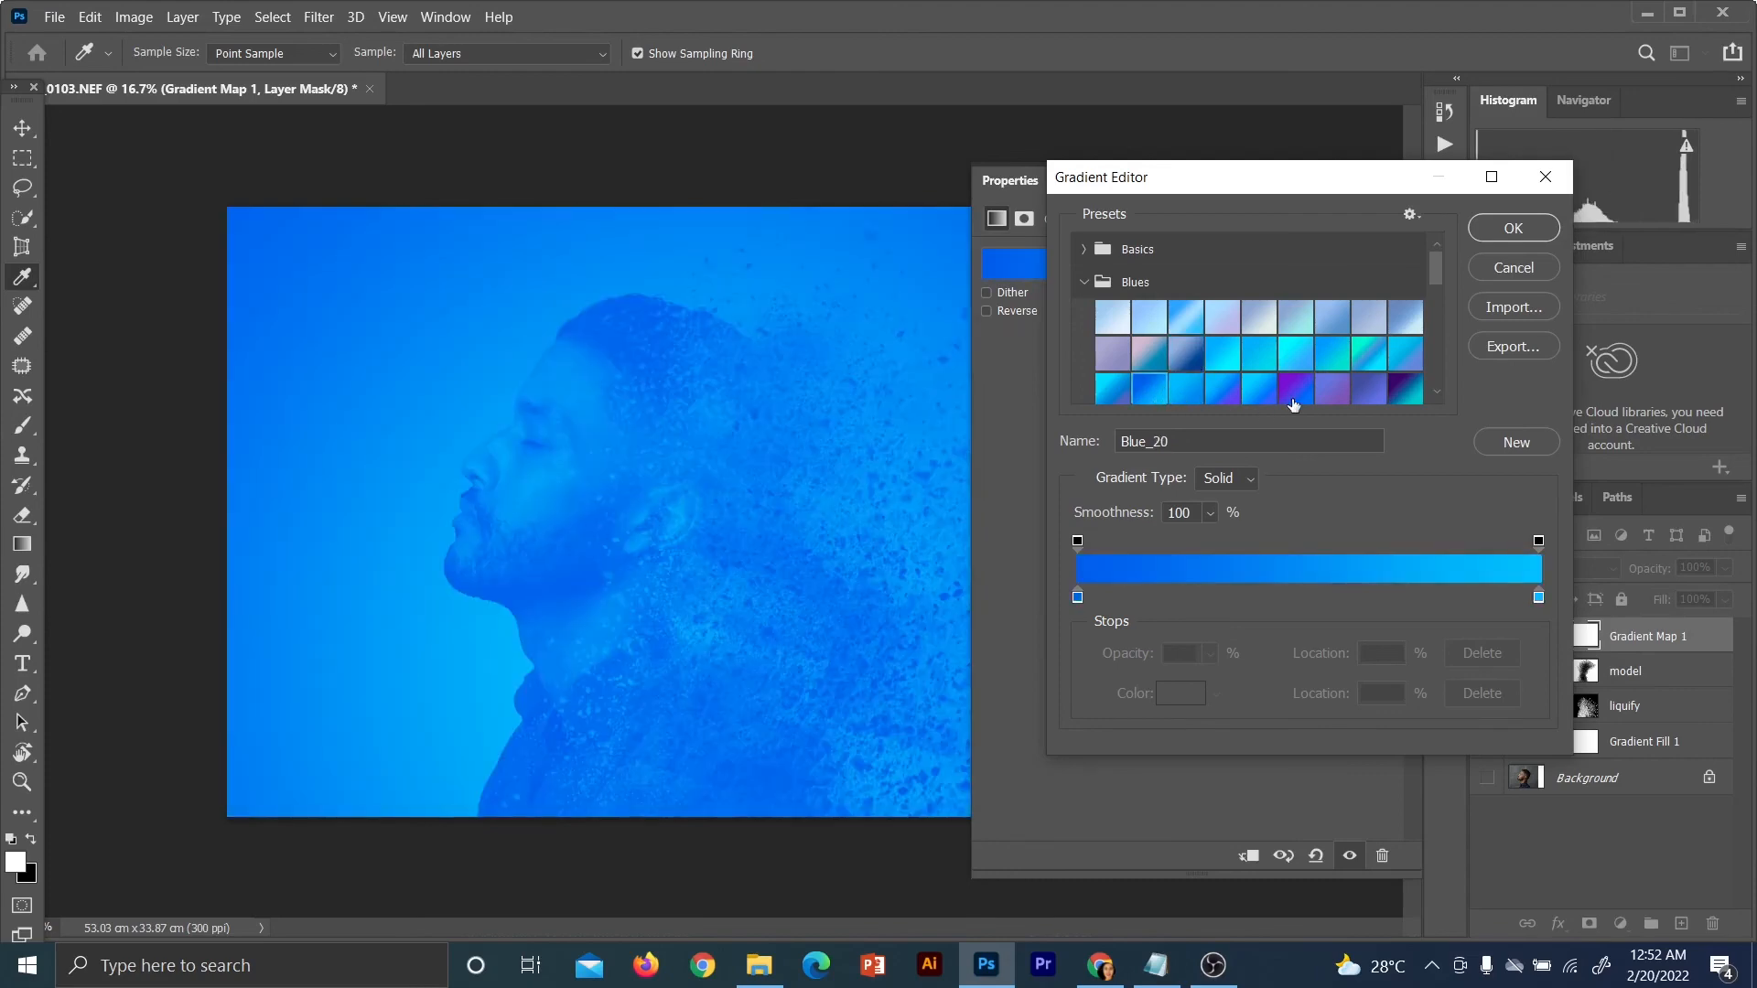
{"action": "left_click", "coordinate": [1293, 399]}
{"action": "left_click", "coordinate": [1334, 393]}
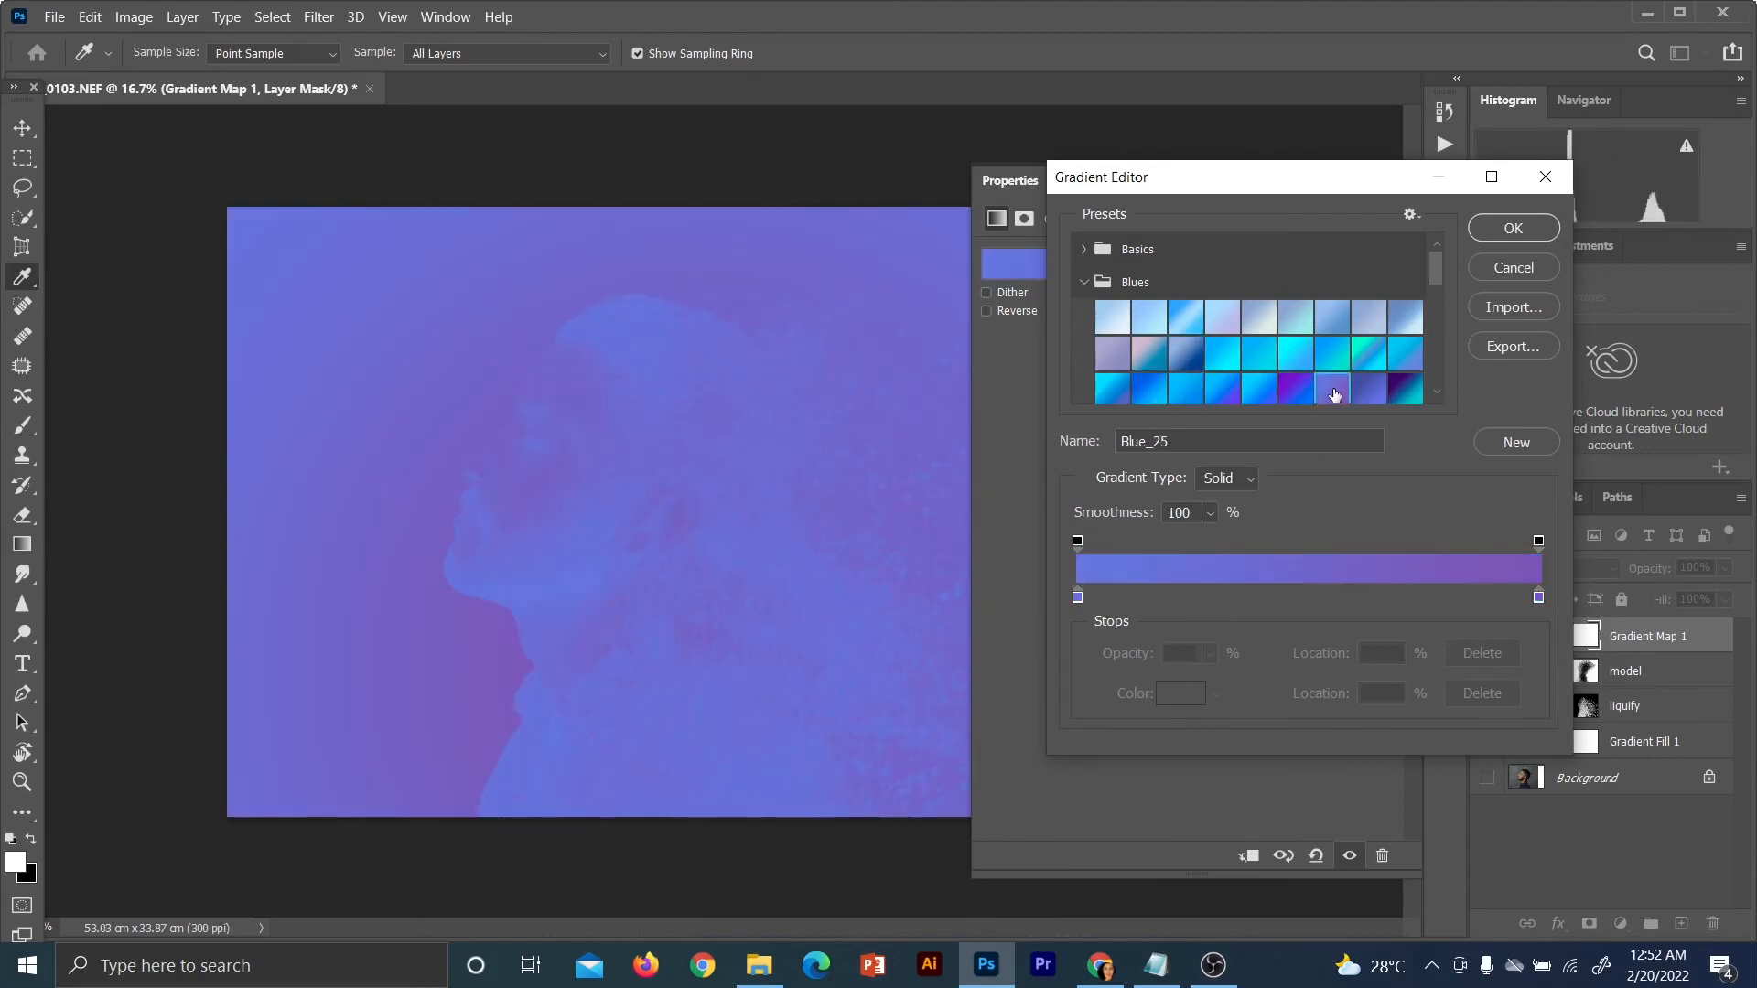
{"action": "left_click", "coordinate": [1364, 393]}
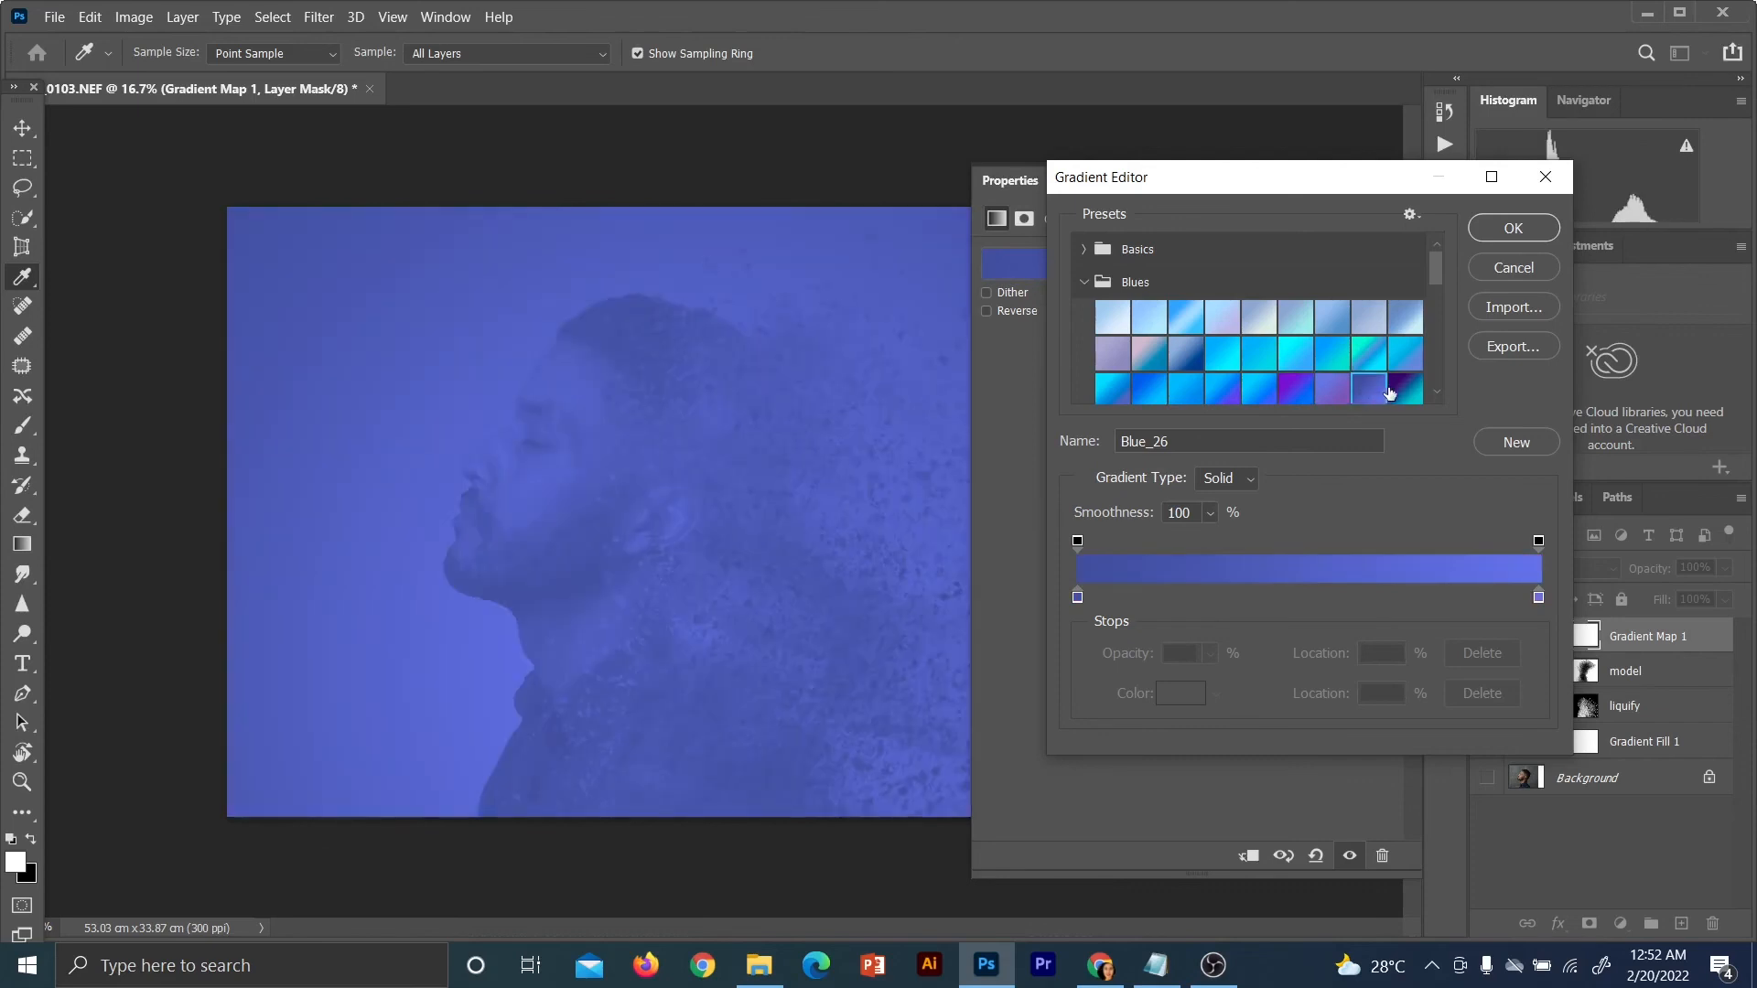
Apply the Blue_27 preset to the gradient map and close its properties
{"action": "left_click", "coordinate": [1403, 385]}
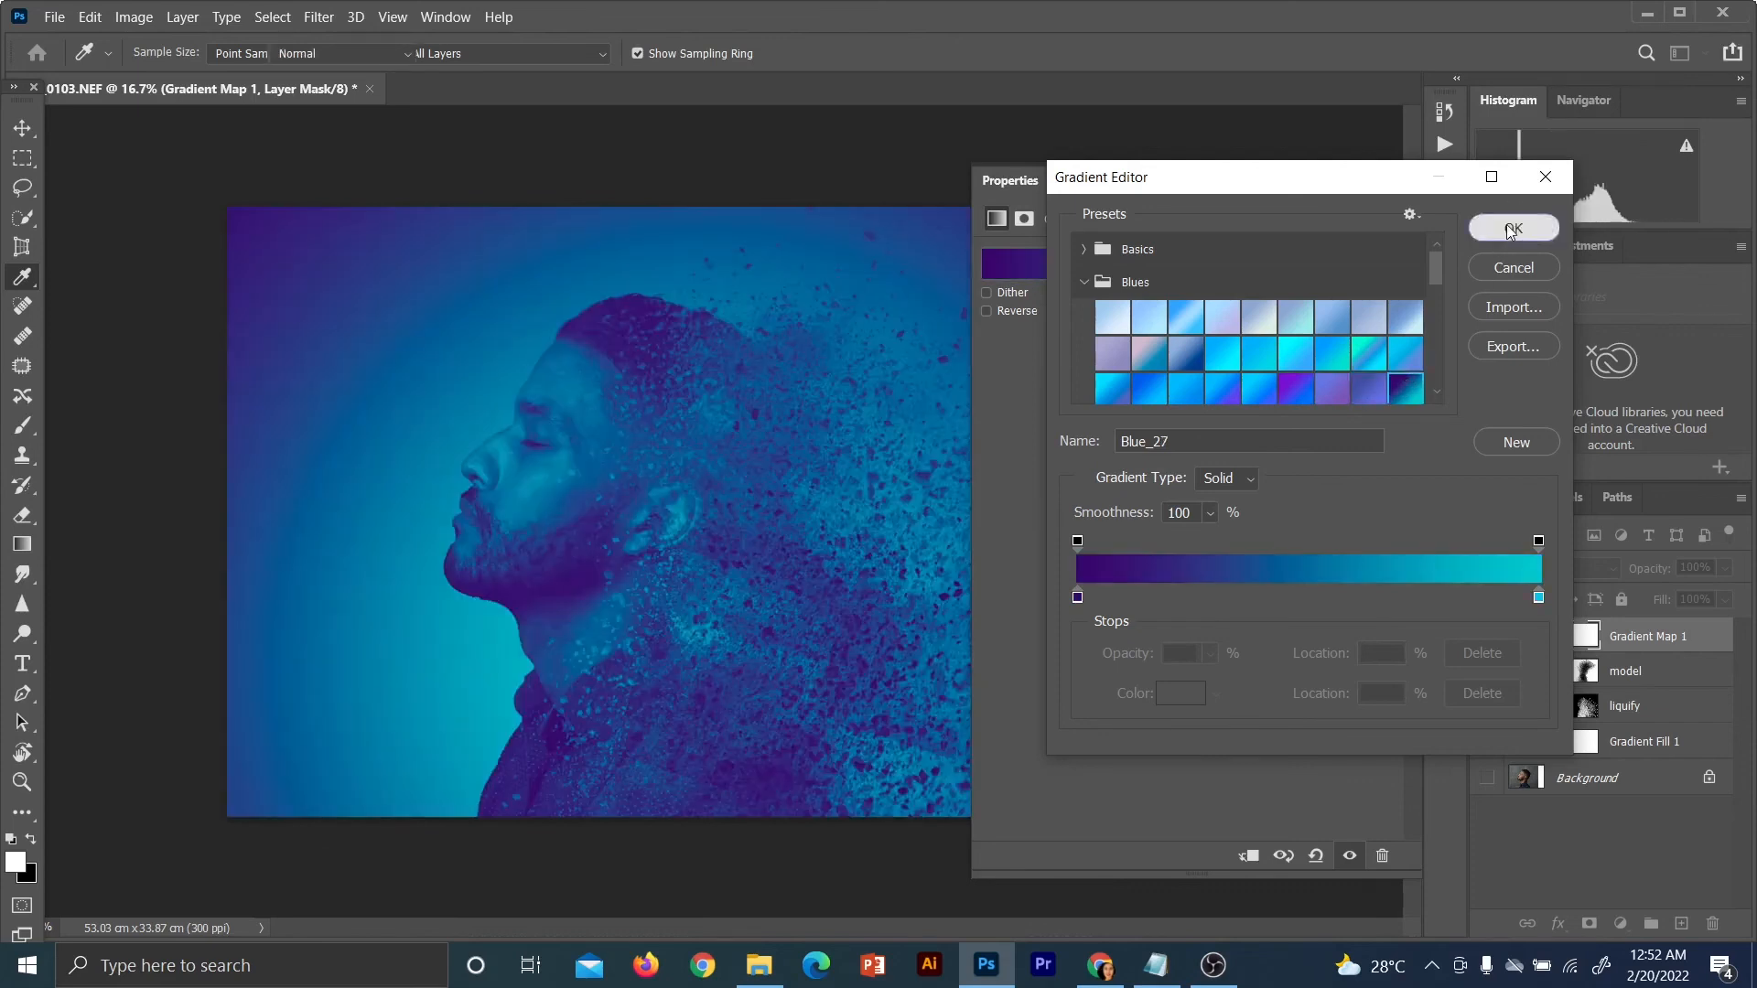
{"action": "left_click", "coordinate": [1501, 236]}
{"action": "left_click", "coordinate": [1386, 183]}
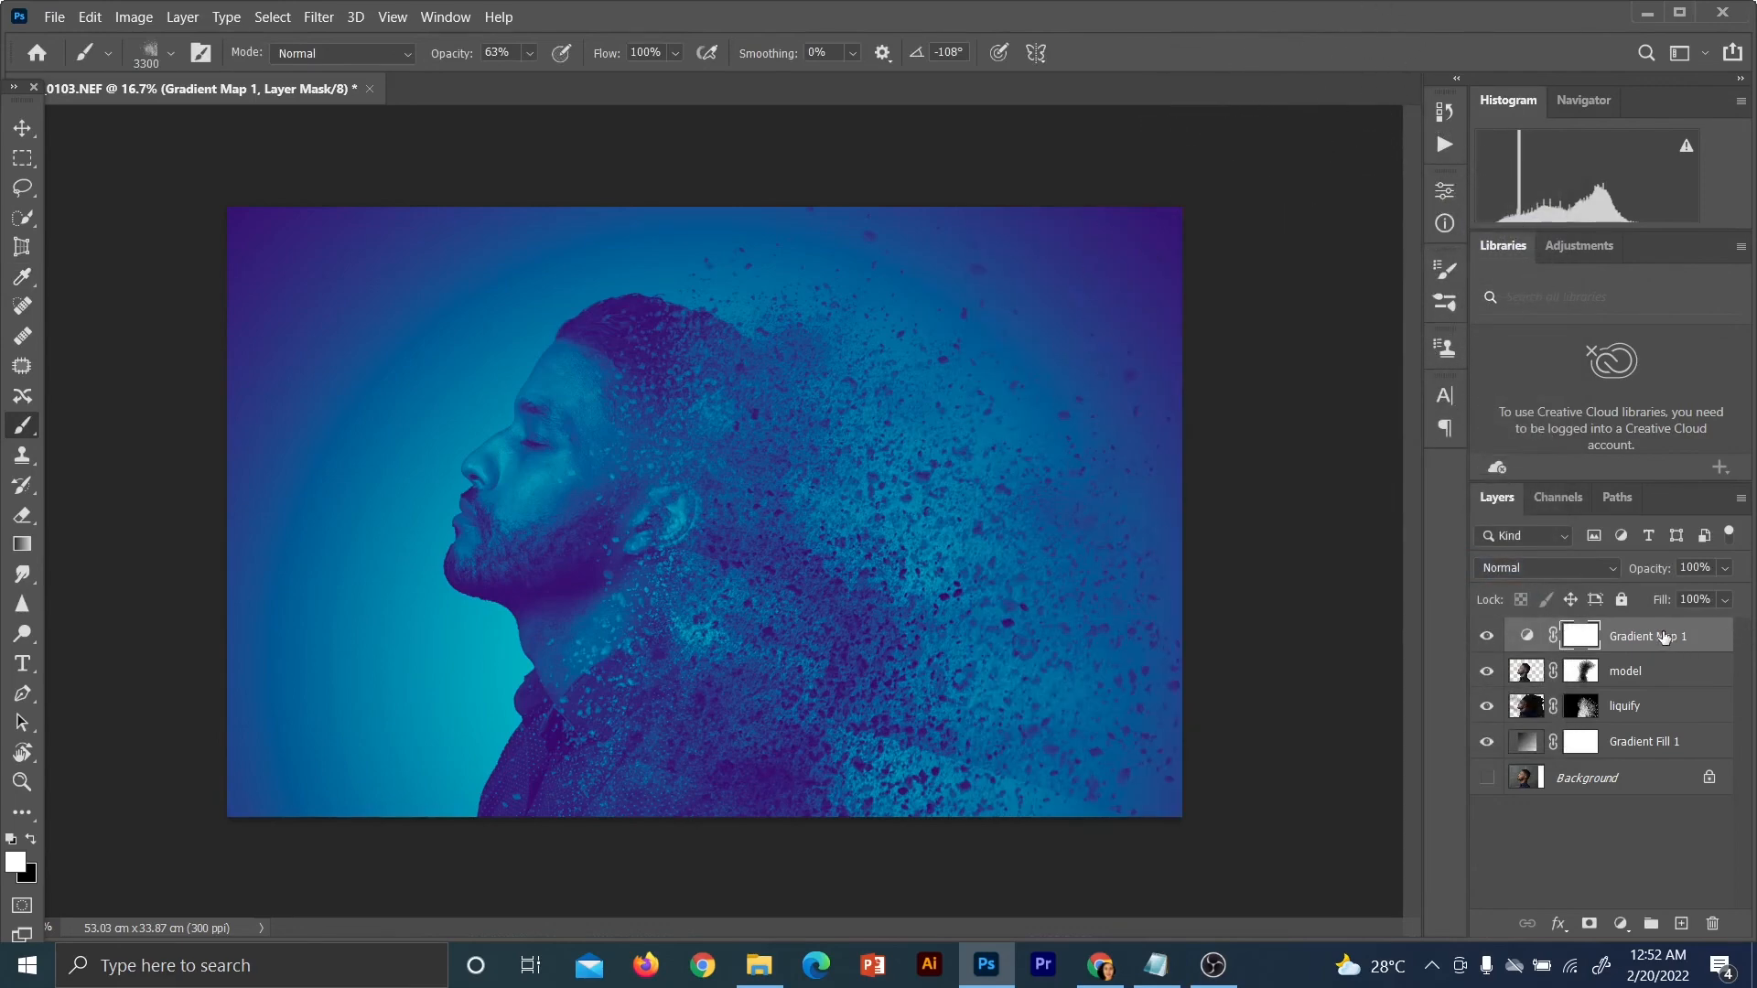
Move the Gradient Map 1 layer between liquify and Gradient Fill 1, and set its blend mode to Soft Light
{"action": "left_click_drag", "start_coordinate": [1664, 636], "coordinate": [1661, 726]}
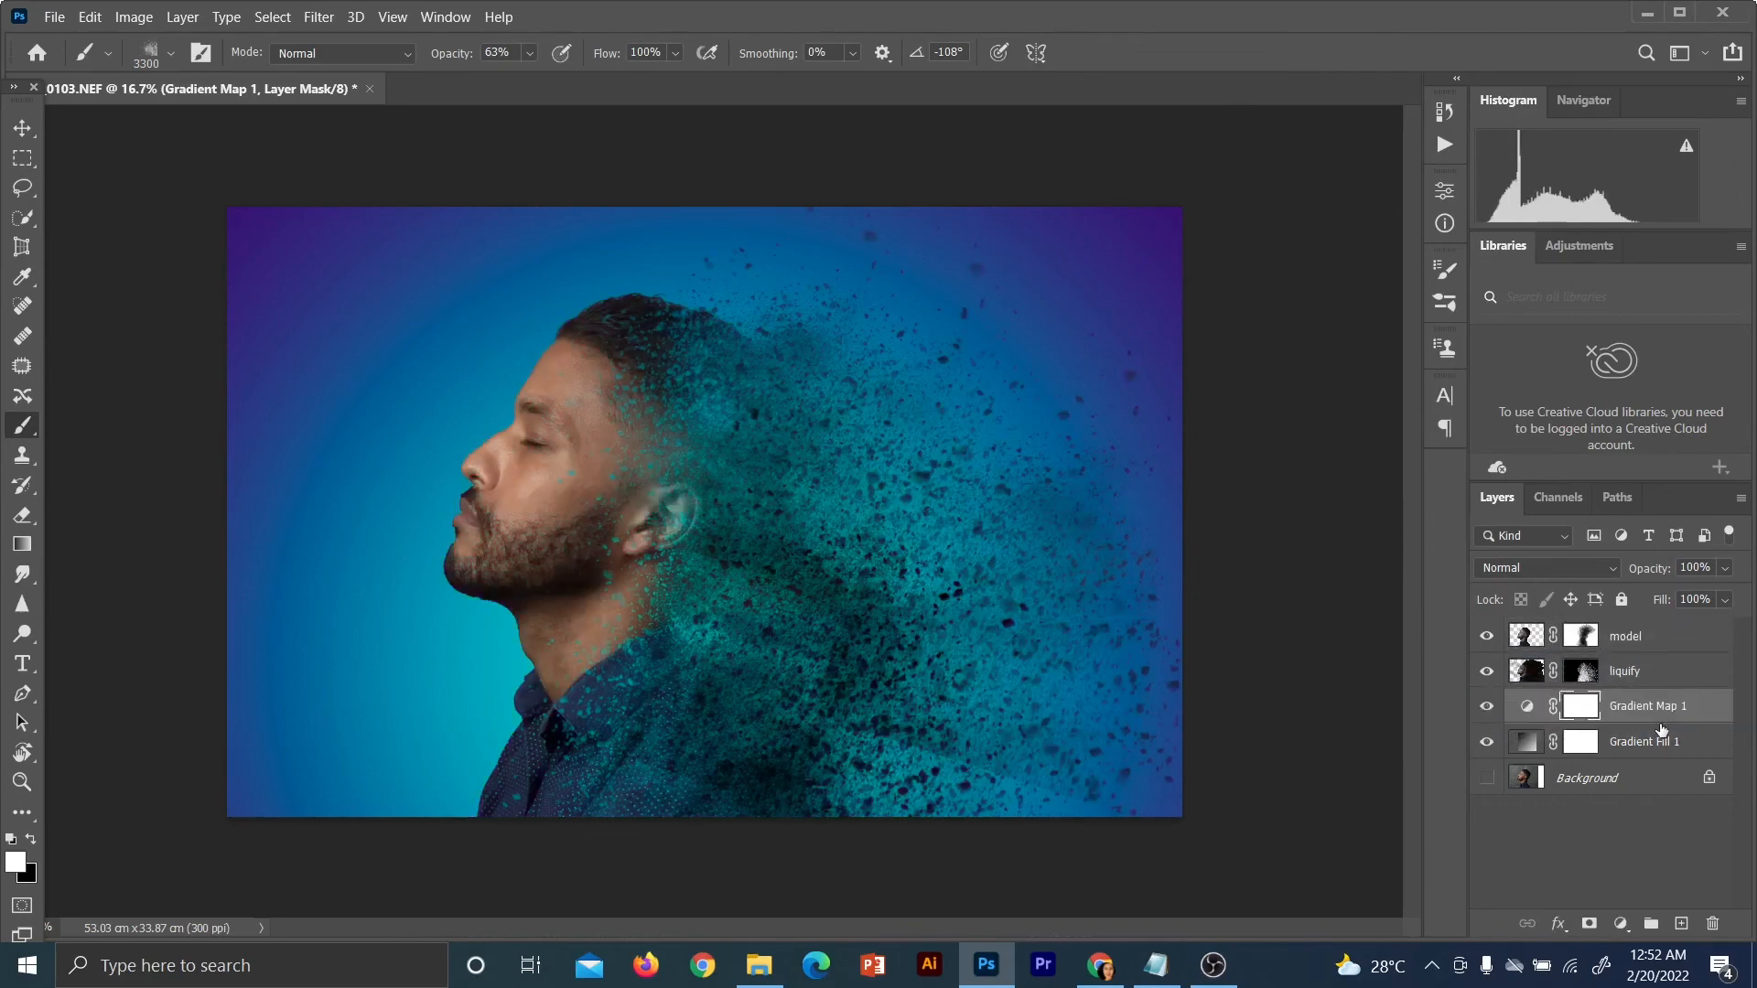
{"action": "left_click", "coordinate": [1611, 569]}
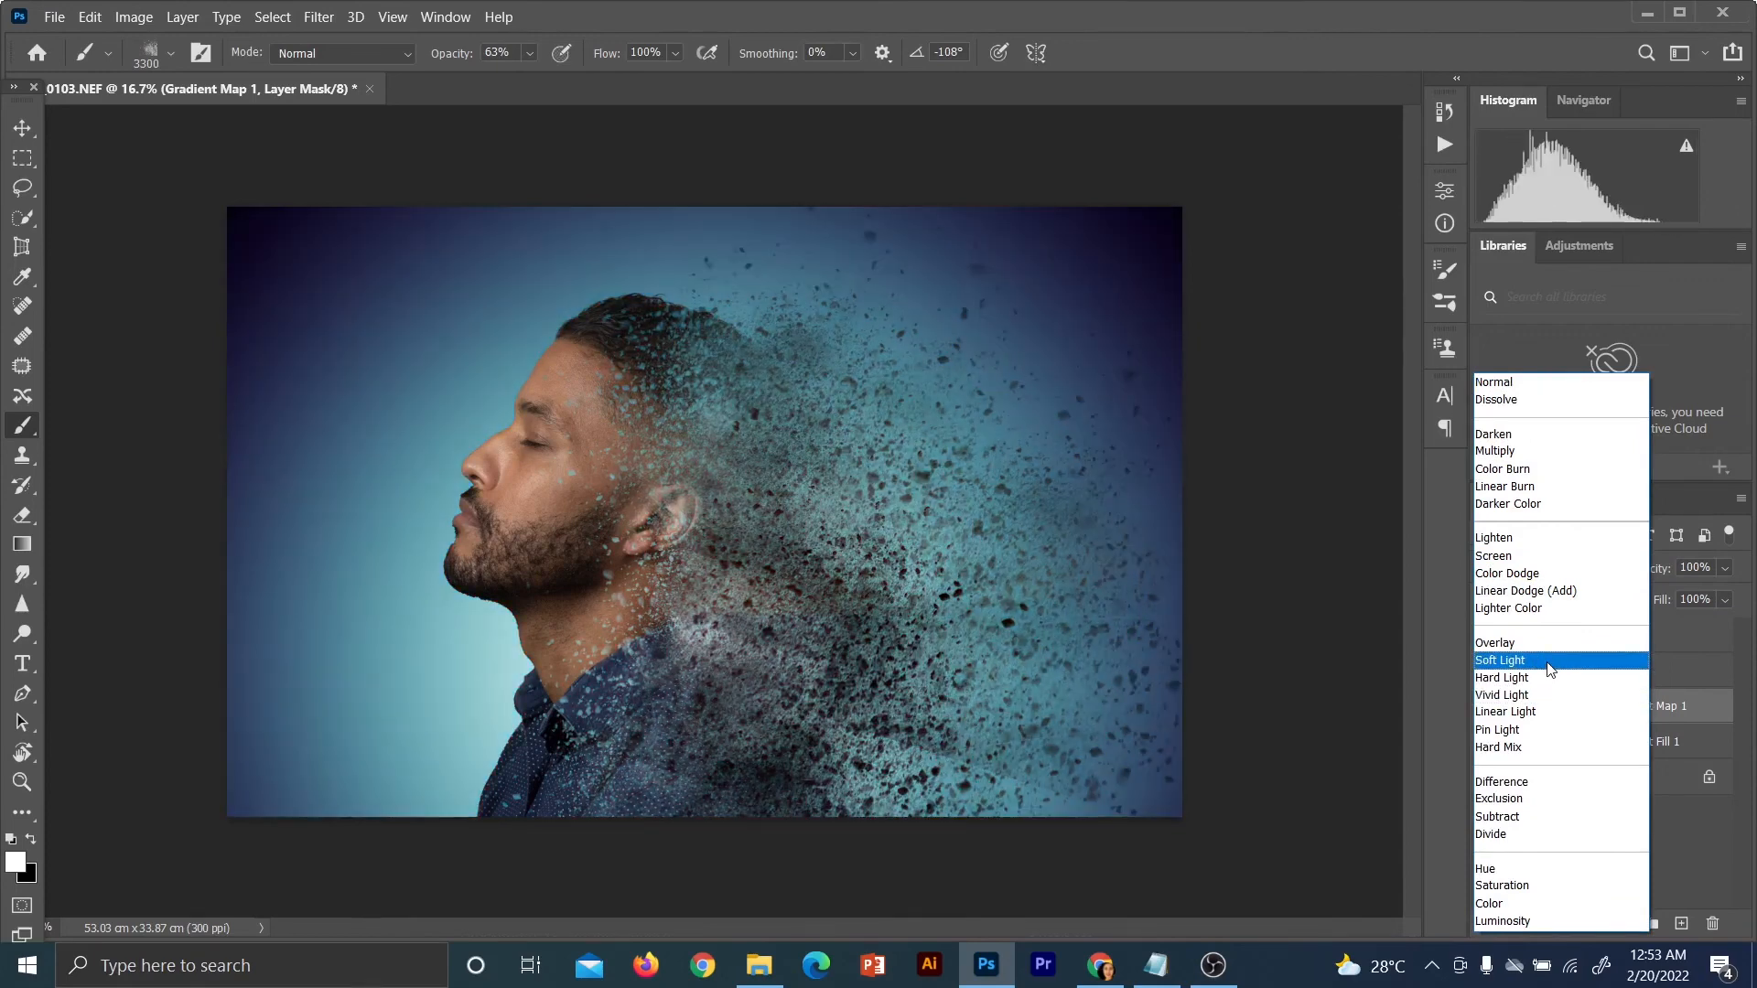
{"action": "left_click", "coordinate": [1550, 669]}
Lower the Gradient Map 1 layer's opacity to 60% and deselect the layer
{"action": "left_click", "coordinate": [1726, 571]}
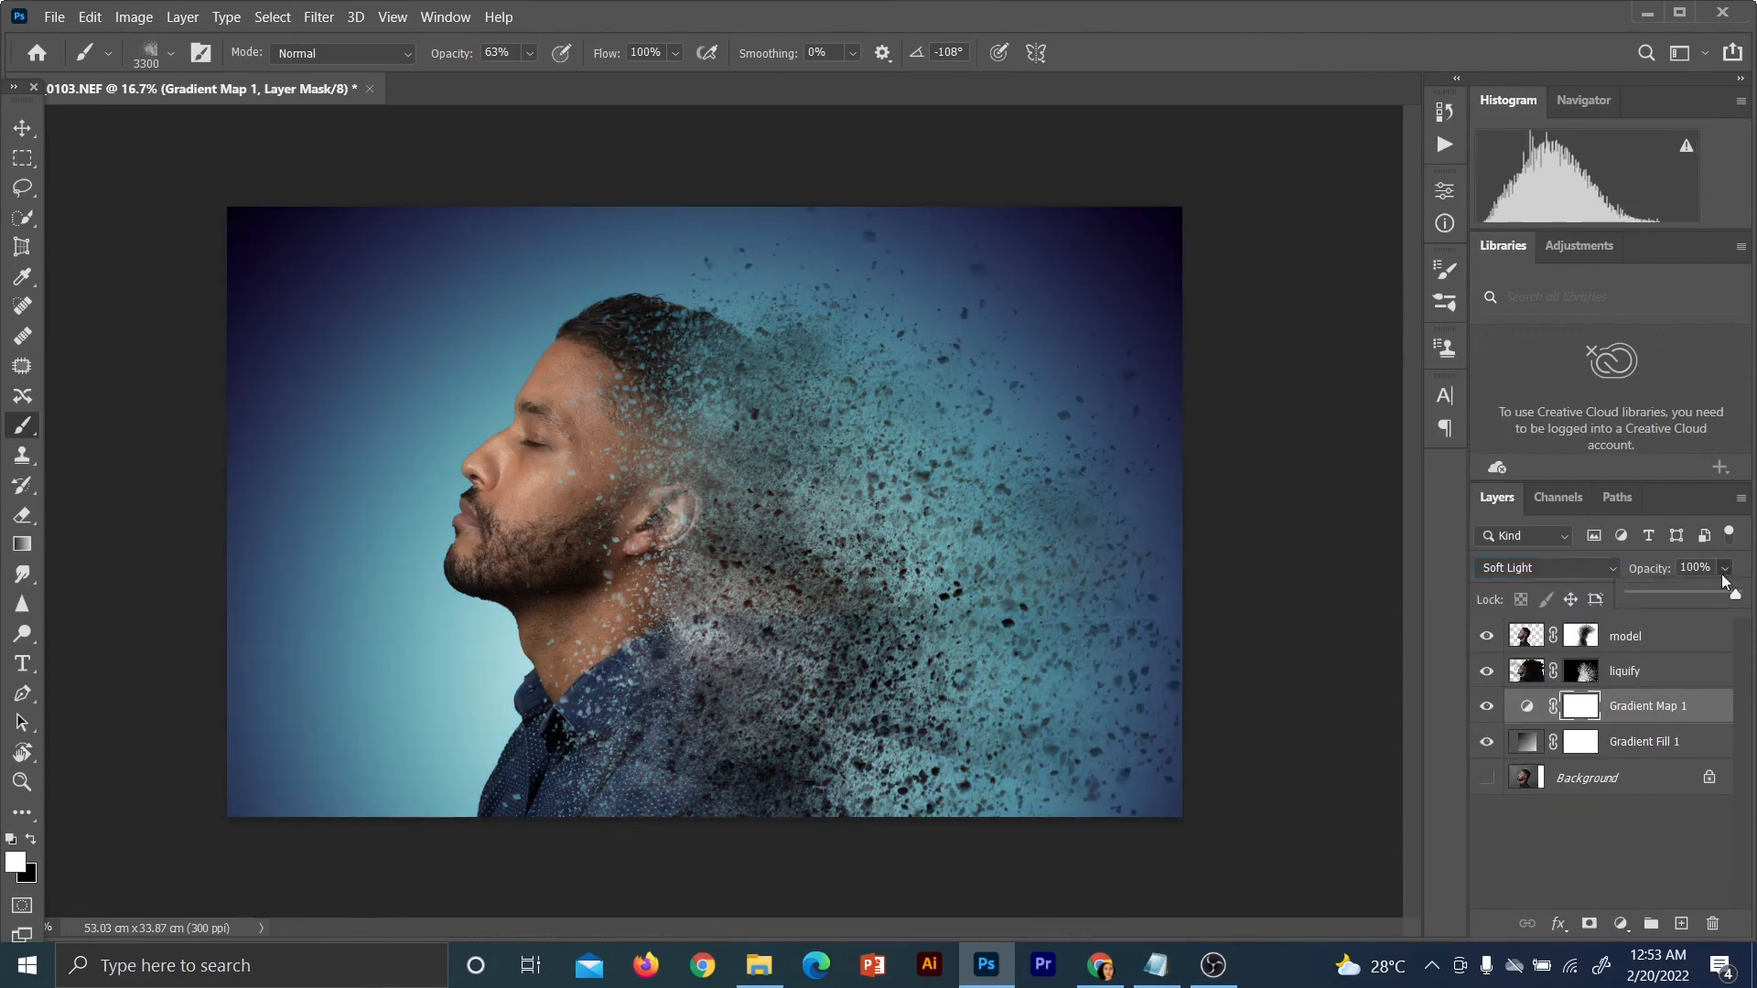
{"action": "left_click", "coordinate": [1695, 593]}
{"action": "left_click_drag", "start_coordinate": [1695, 595], "coordinate": [1664, 596]}
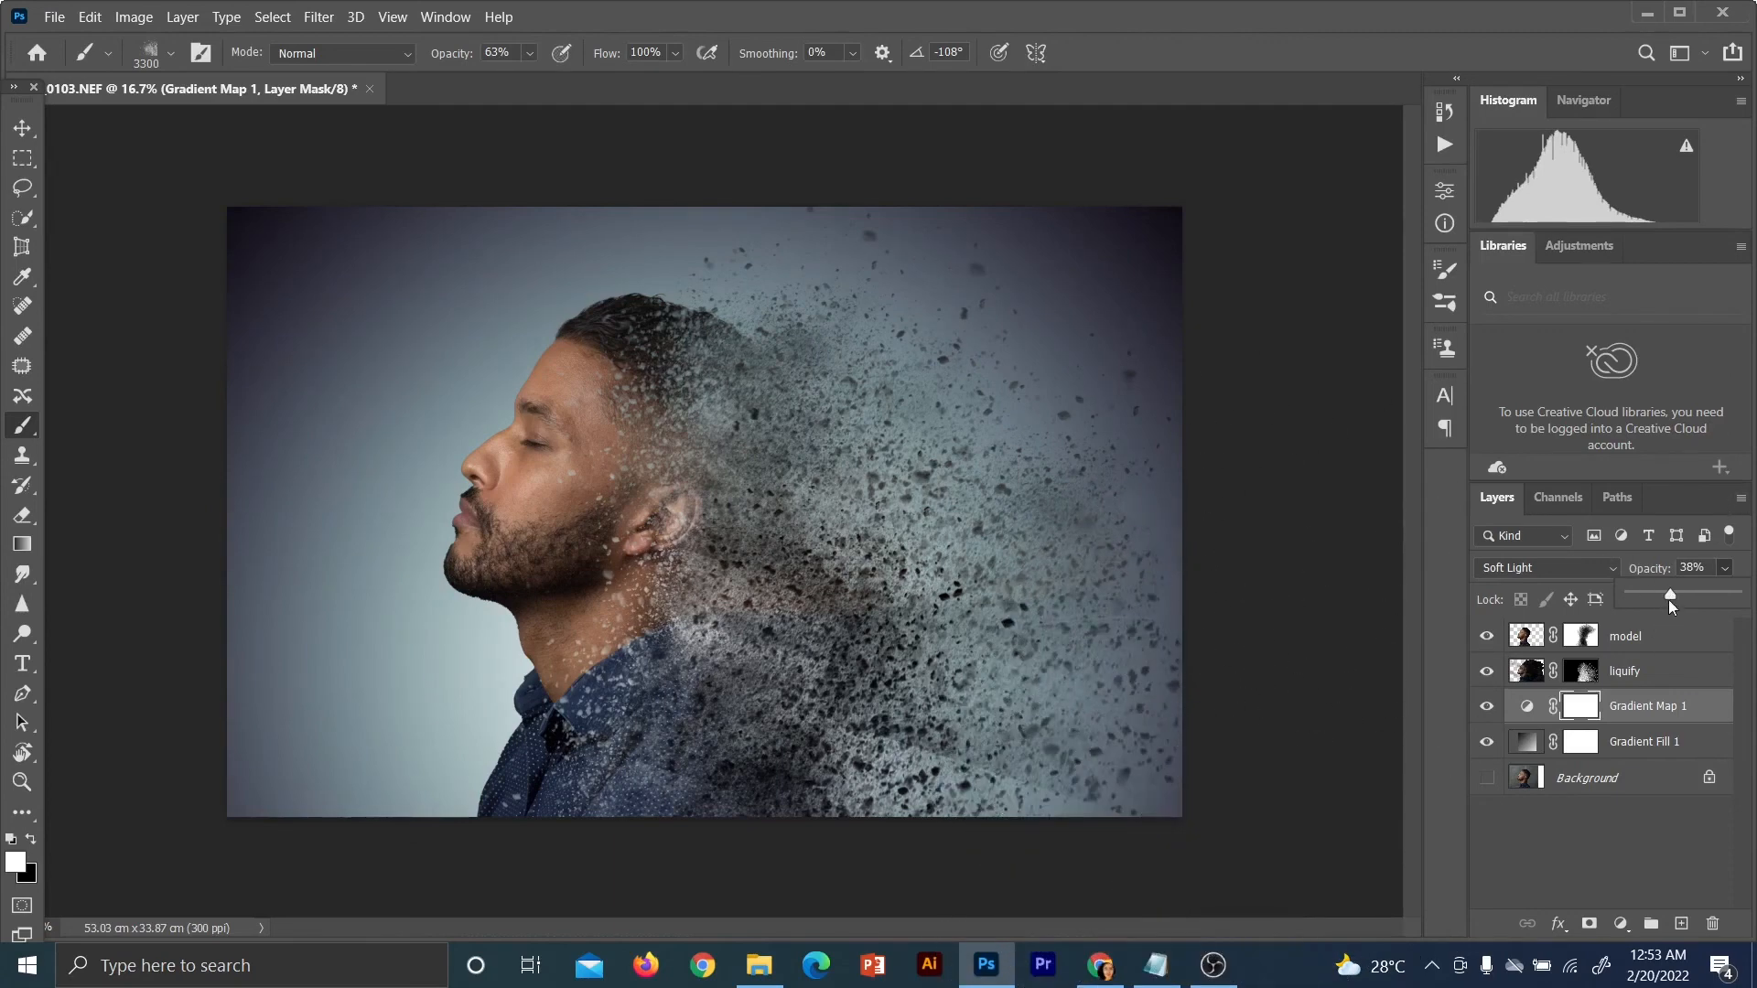
{"action": "mouse_move", "coordinate": [1670, 596]}
{"action": "left_mouse_down"}
{"action": "mouse_move", "coordinate": [1629, 596]}
{"action": "mouse_move", "coordinate": [1687, 601]}
{"action": "left_mouse_up"}
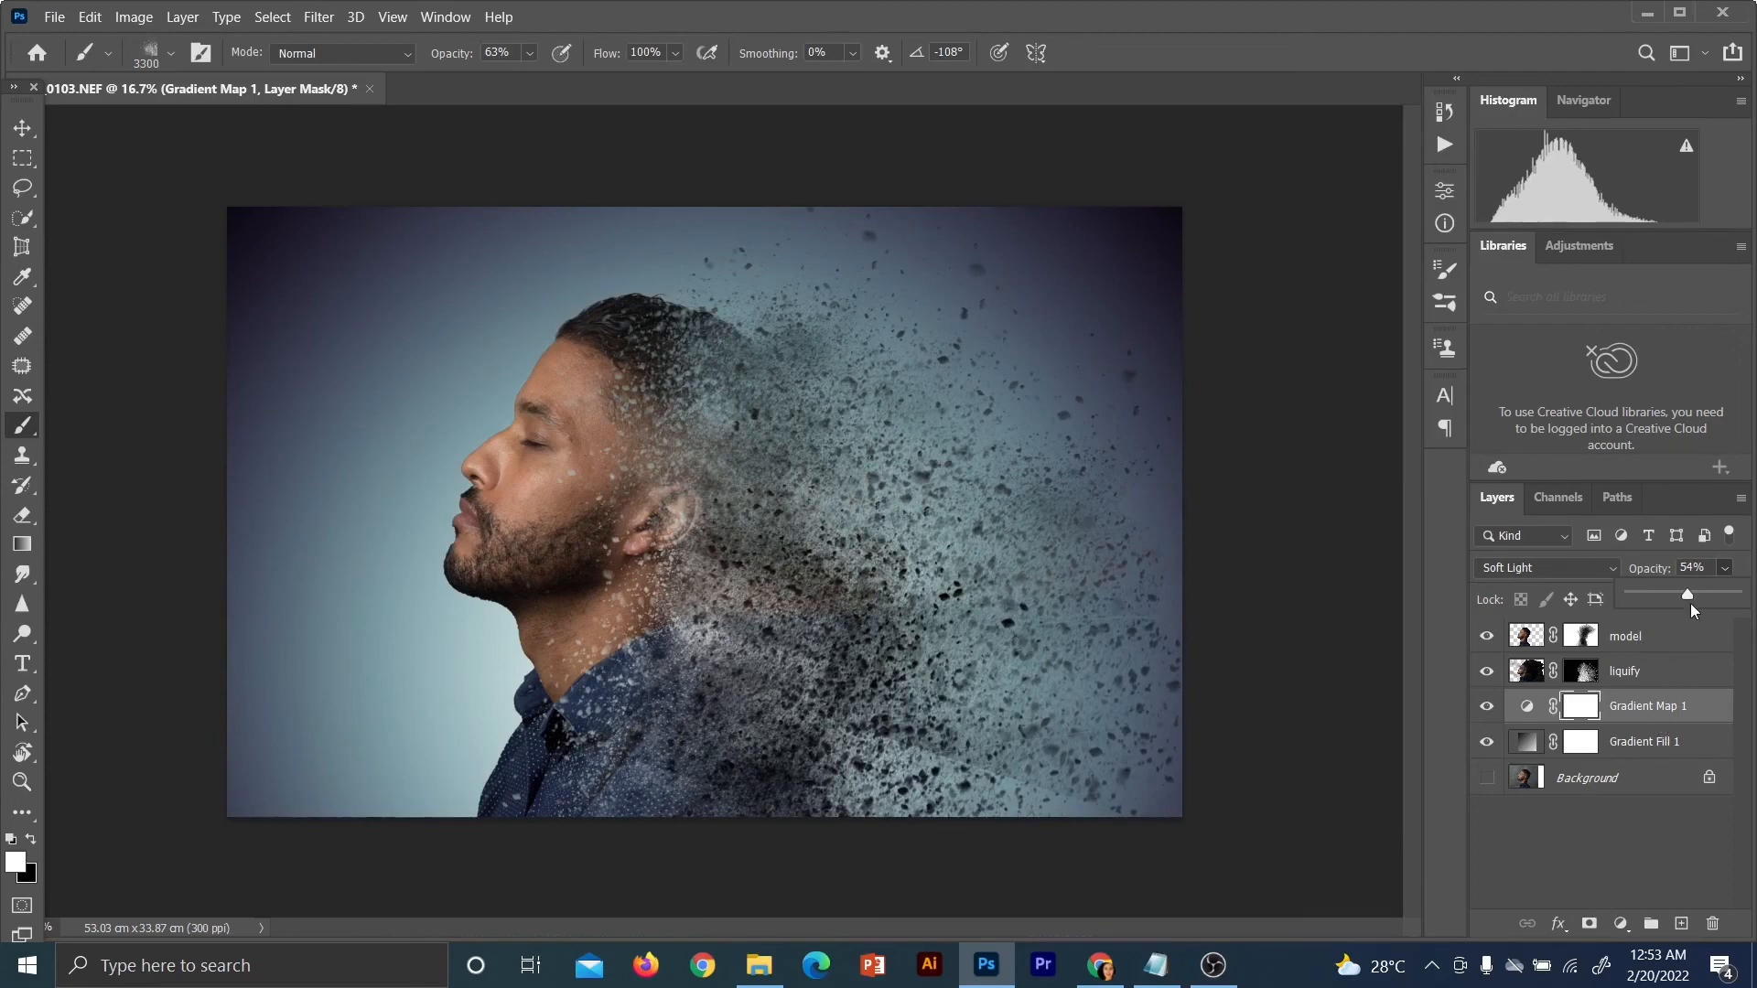
{"action": "left_click", "coordinate": [1589, 846]}
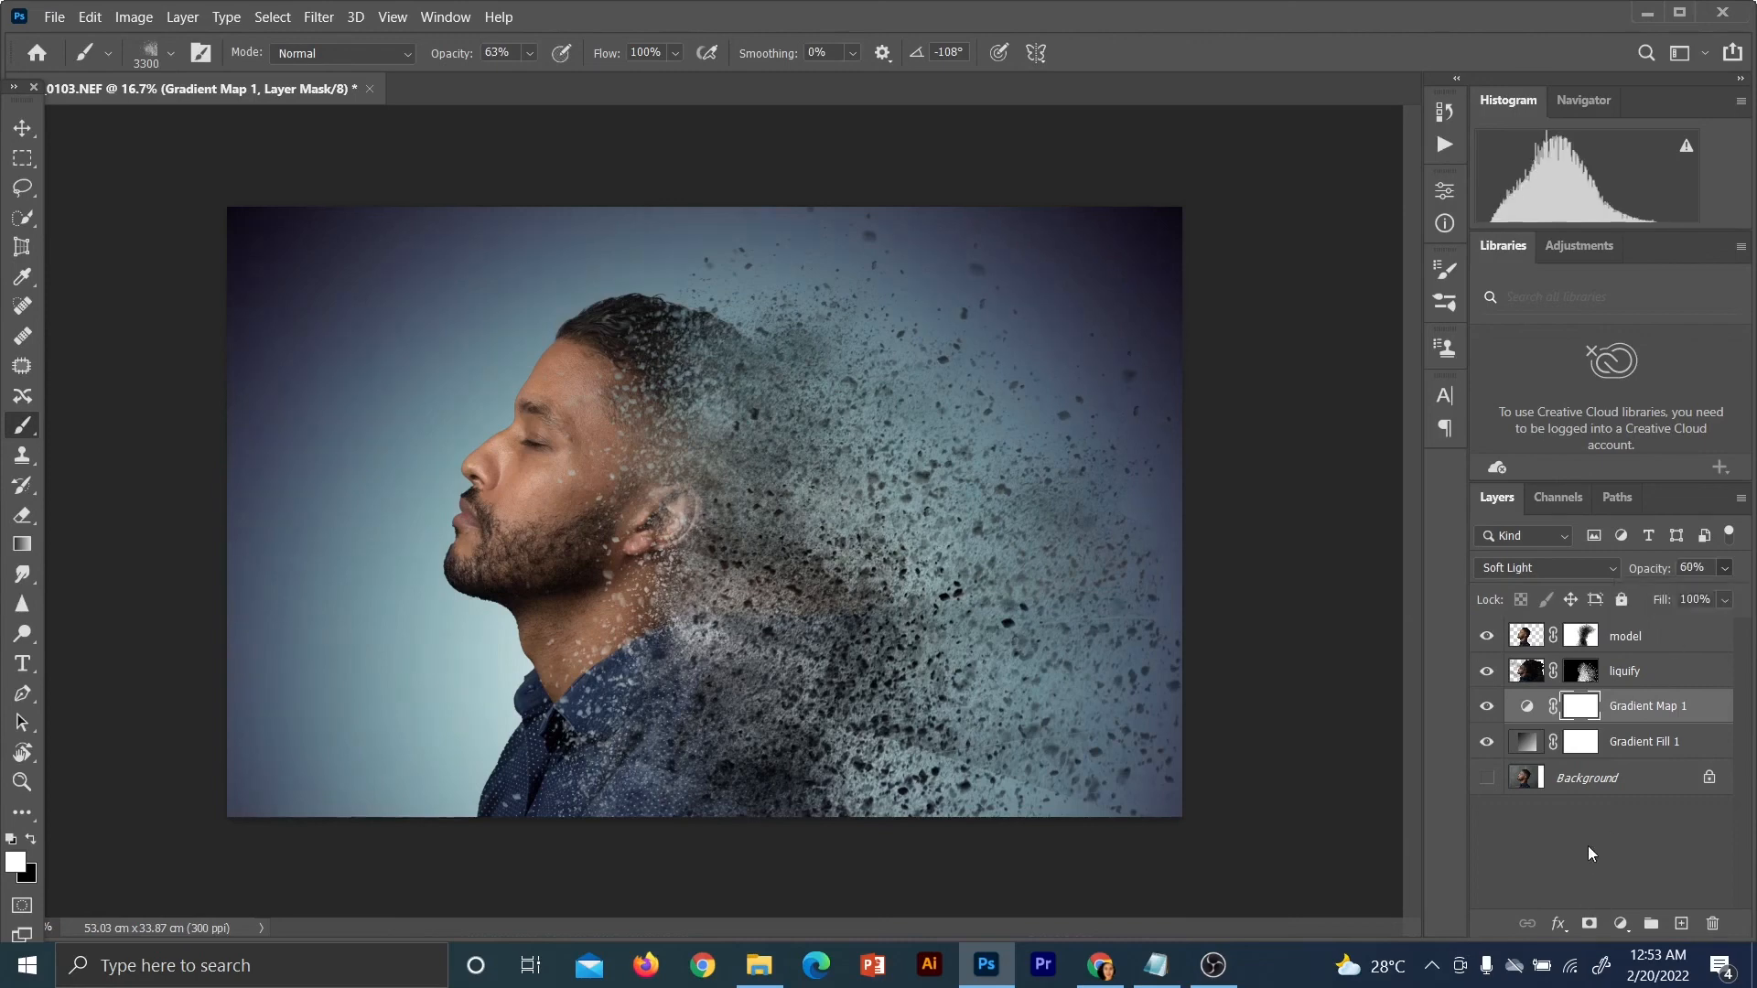
{"action": "left_click", "coordinate": [1588, 848]}
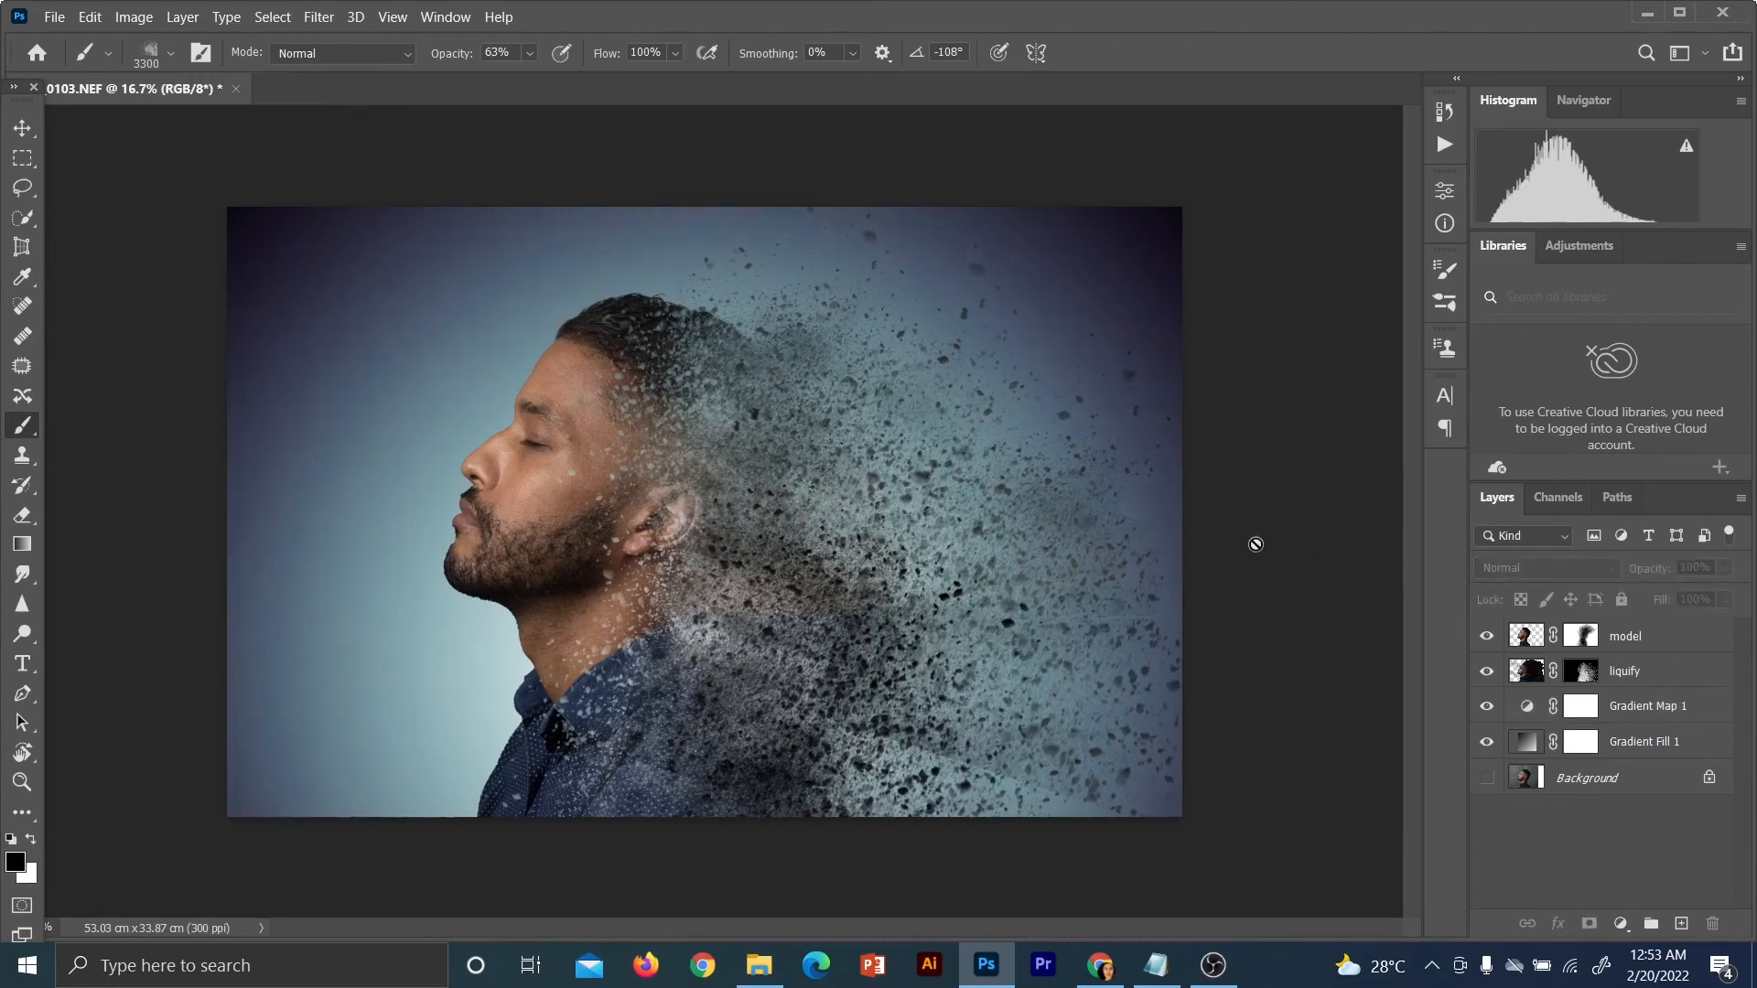
Set the Gradient Map 1 layer's opacity to 88% and deselect the layer
{"action": "left_click", "coordinate": [1645, 709]}
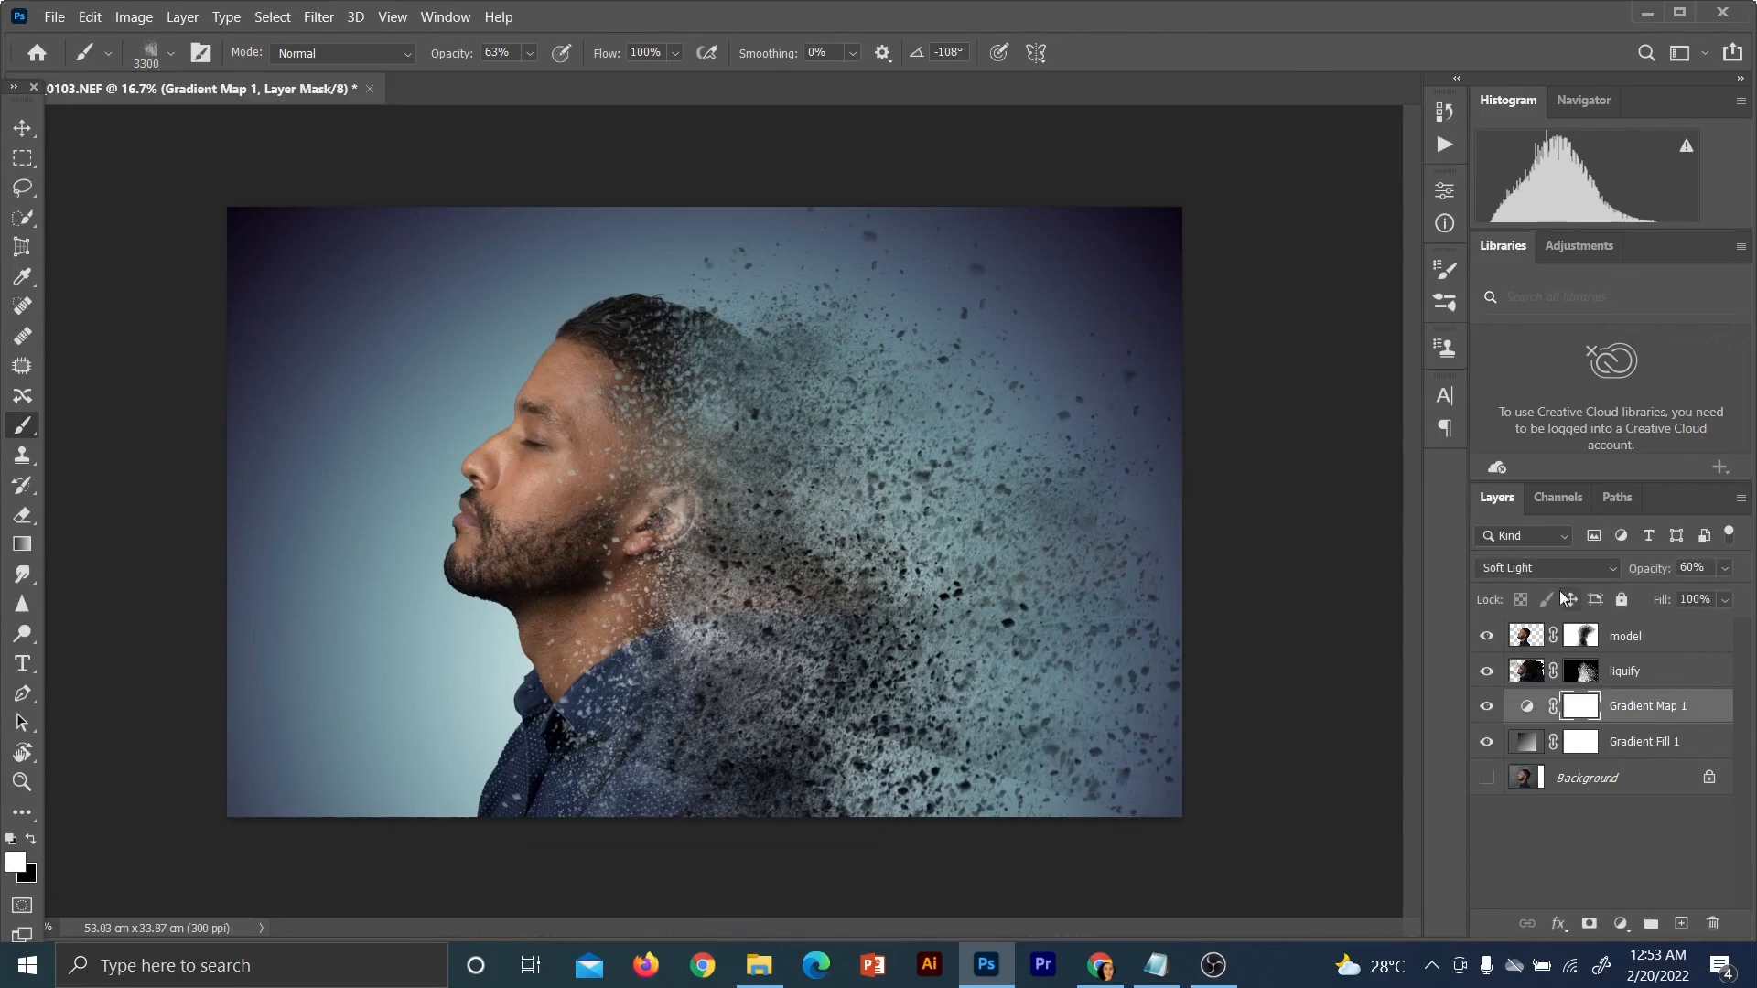
{"action": "left_click", "coordinate": [1725, 569]}
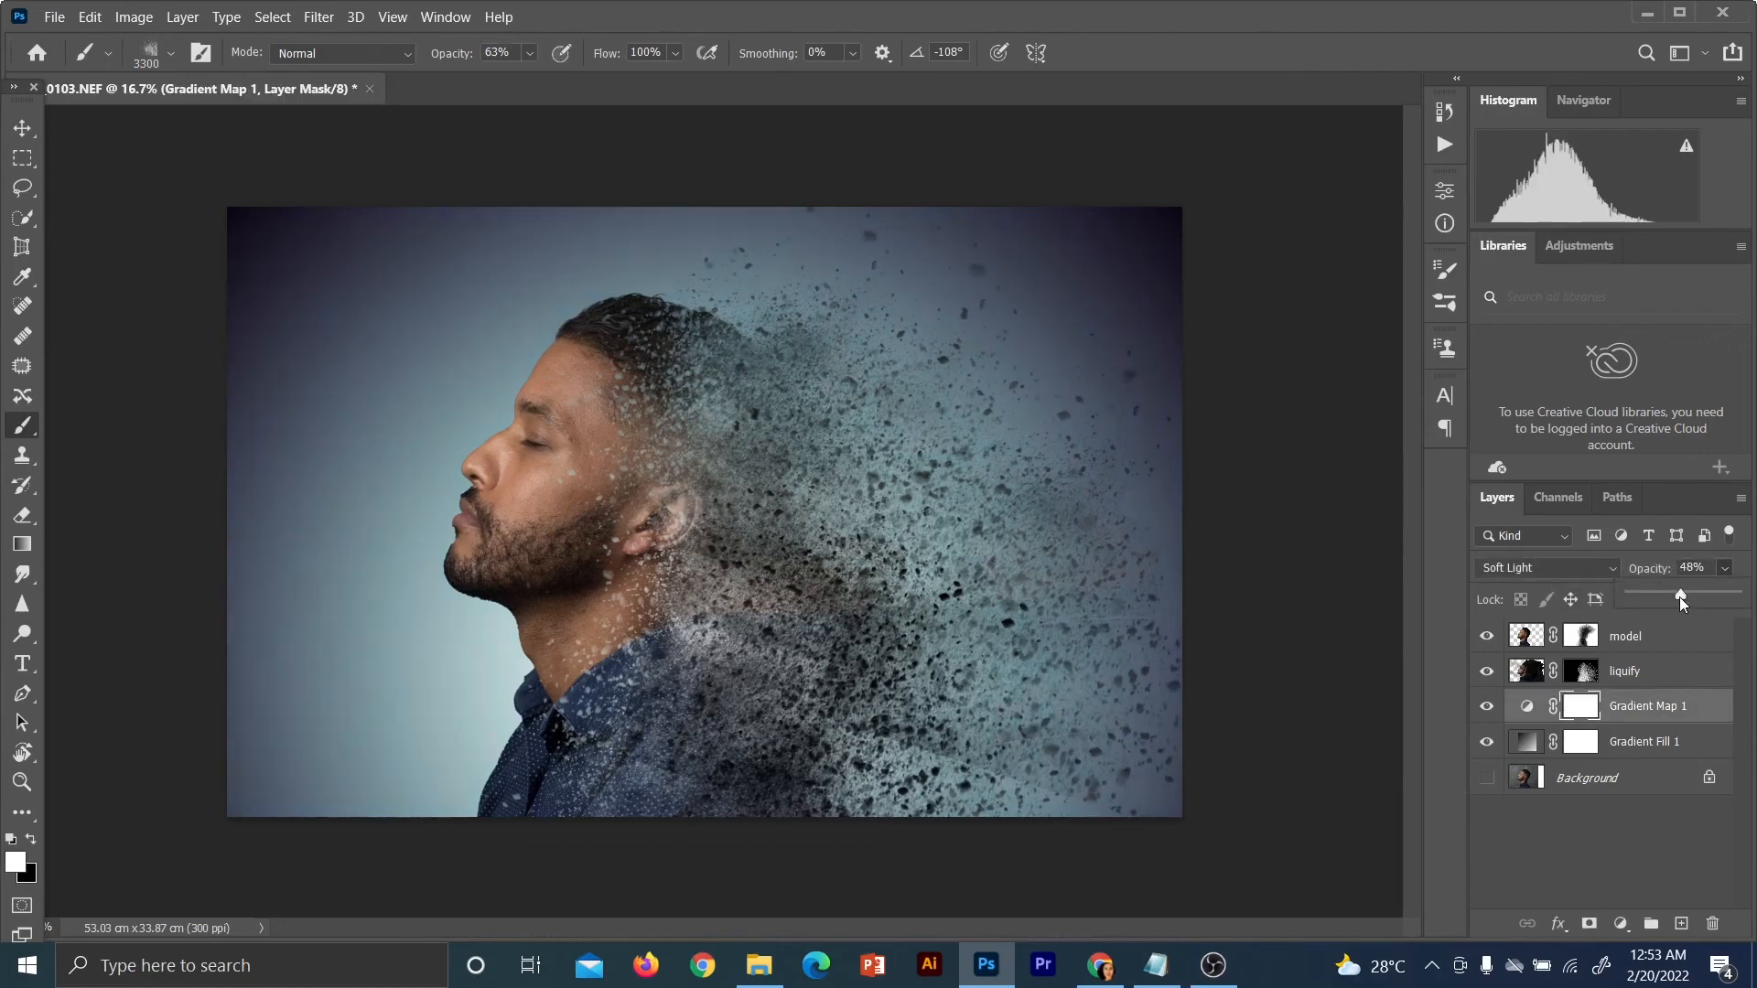
{"action": "left_click_drag", "start_coordinate": [1721, 604], "coordinate": [1725, 602]}
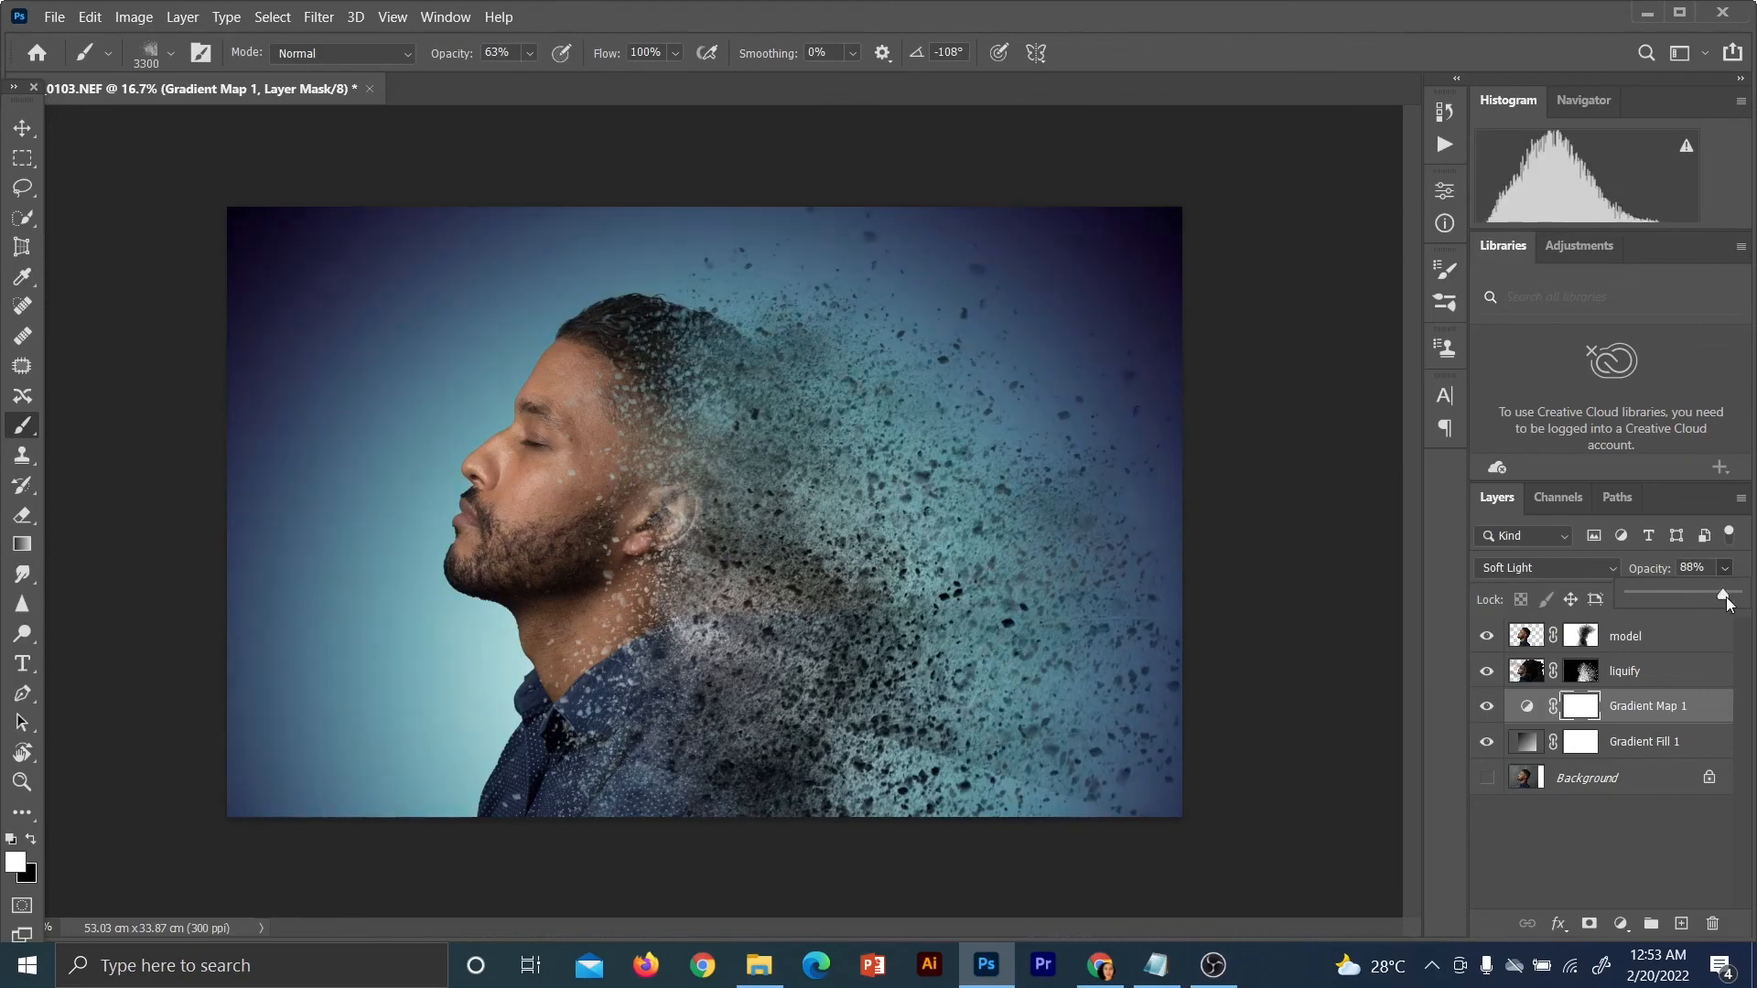
{"action": "left_click", "coordinate": [1595, 852]}
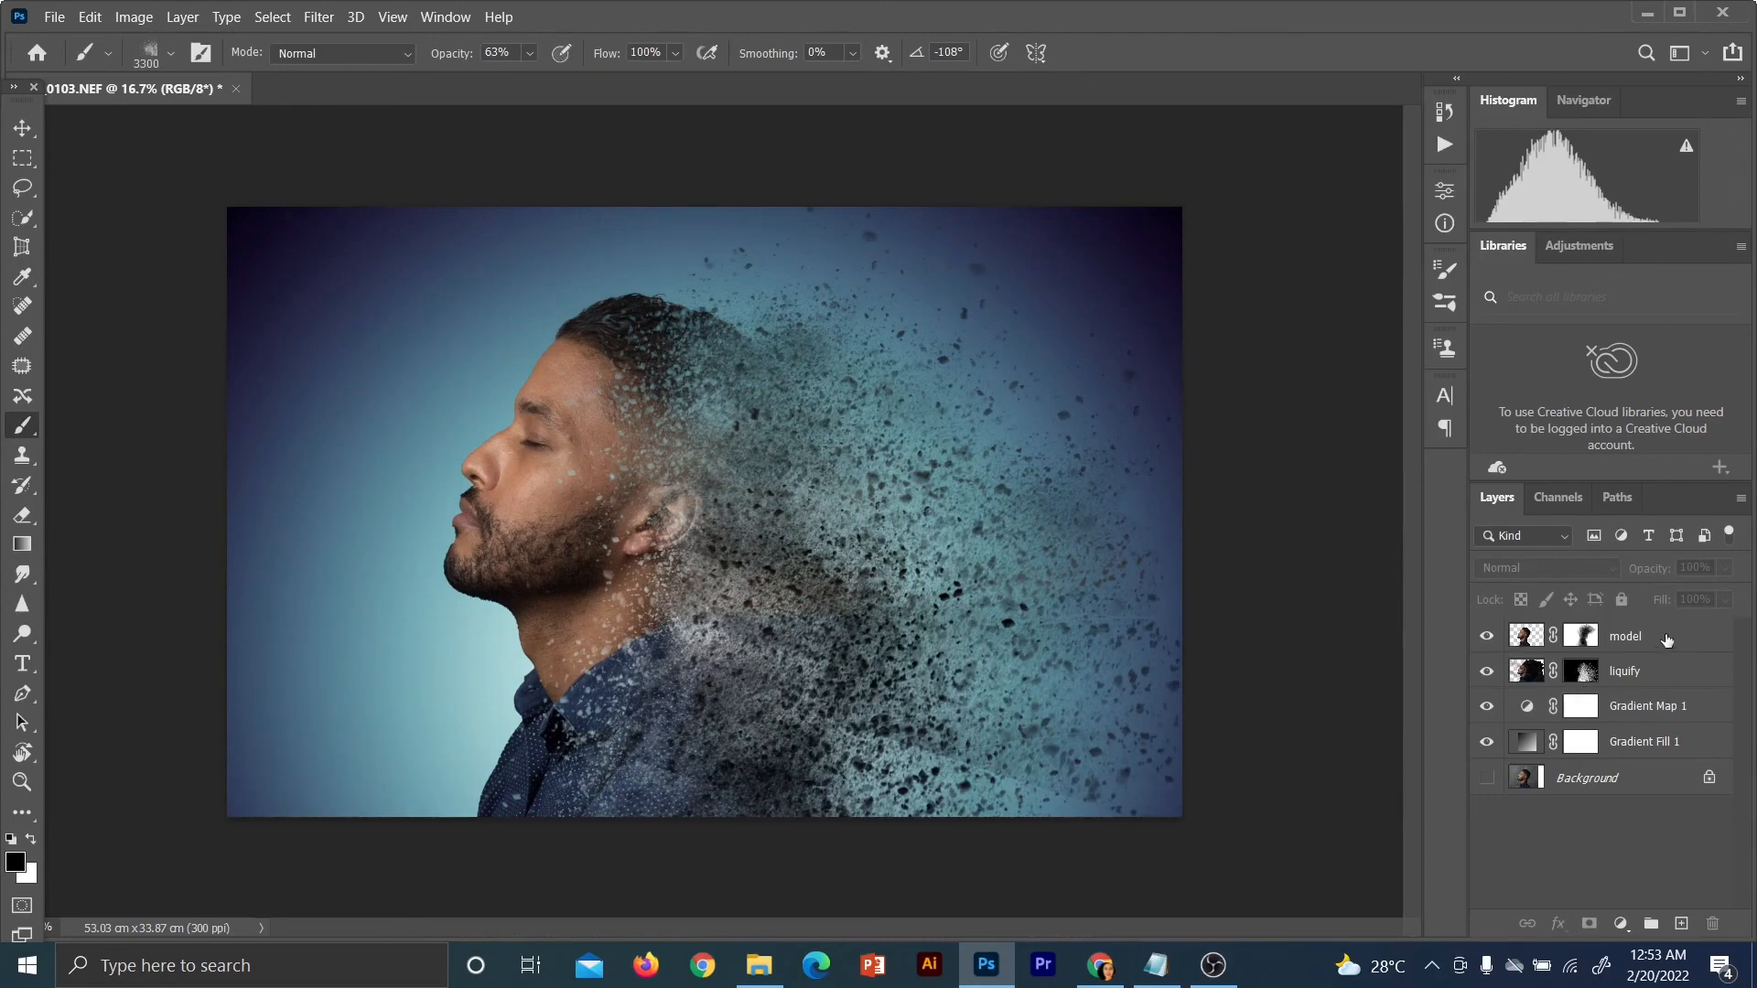
{"action": "left_click", "coordinate": [1644, 707]}
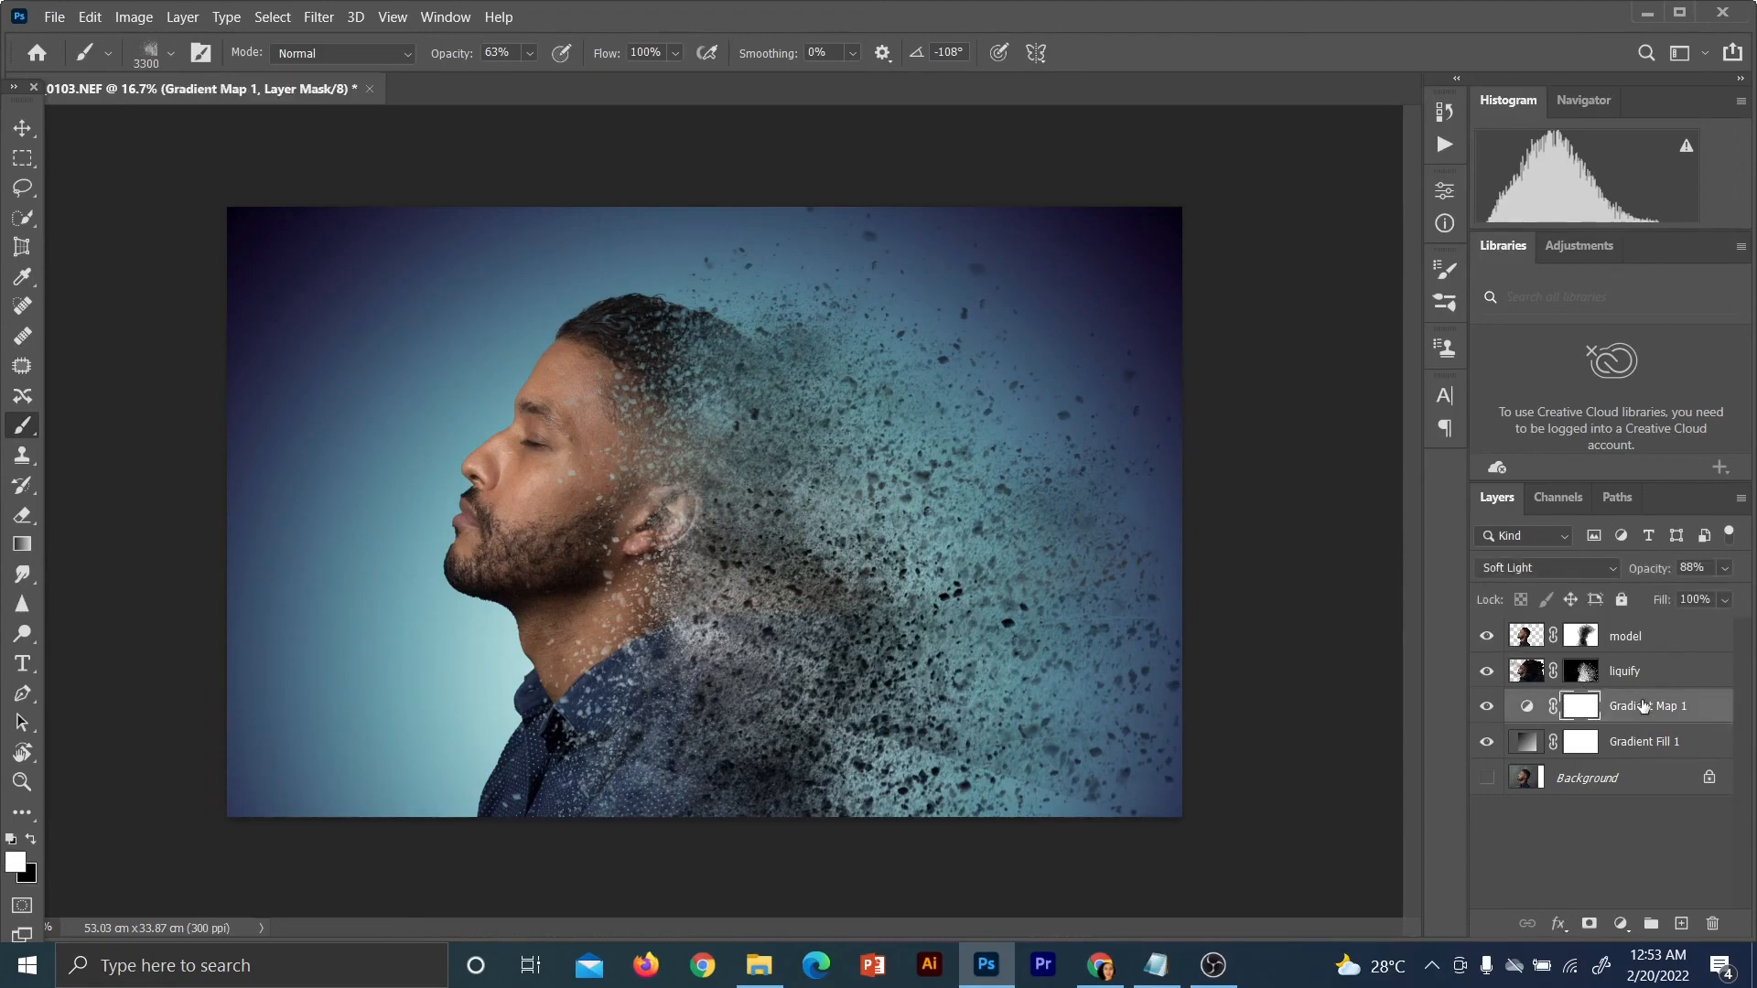
{"action": "left_click", "coordinate": [1580, 878]}
{"action": "key", "text": "x"}
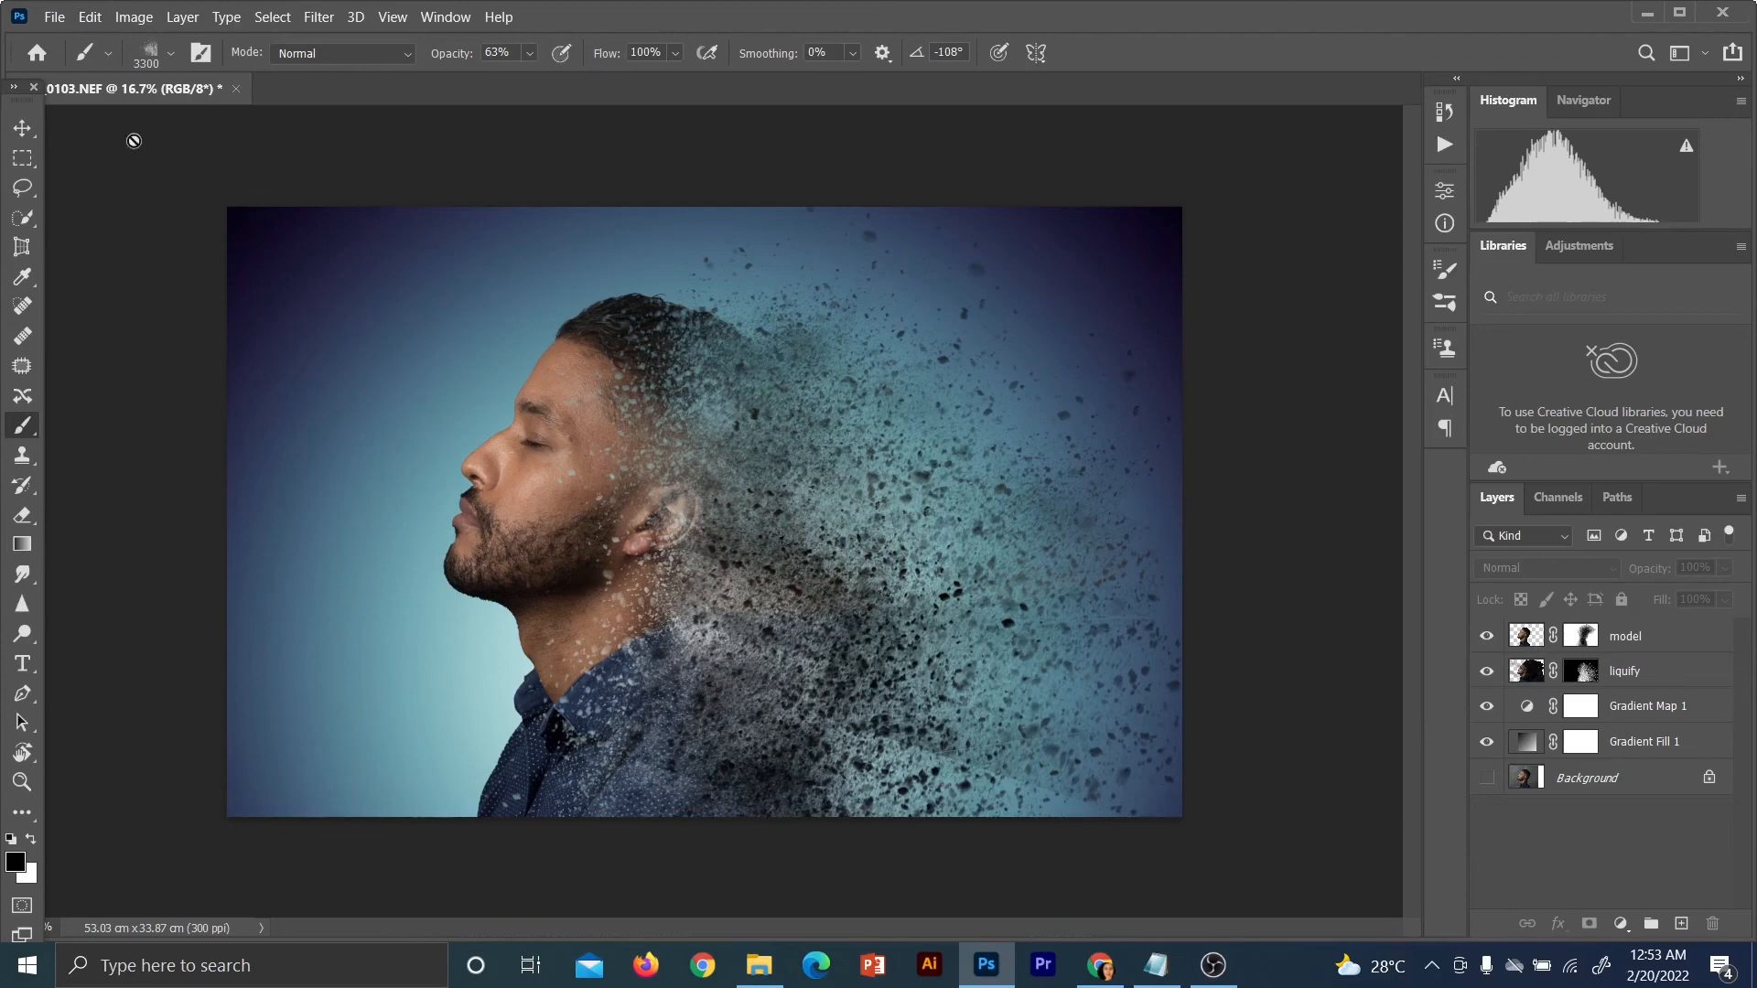
Save the document on the computer as a Photoshop file named "chad vs disperse" with Maximize Compatibility on
{"action": "left_click", "coordinate": [52, 19]}
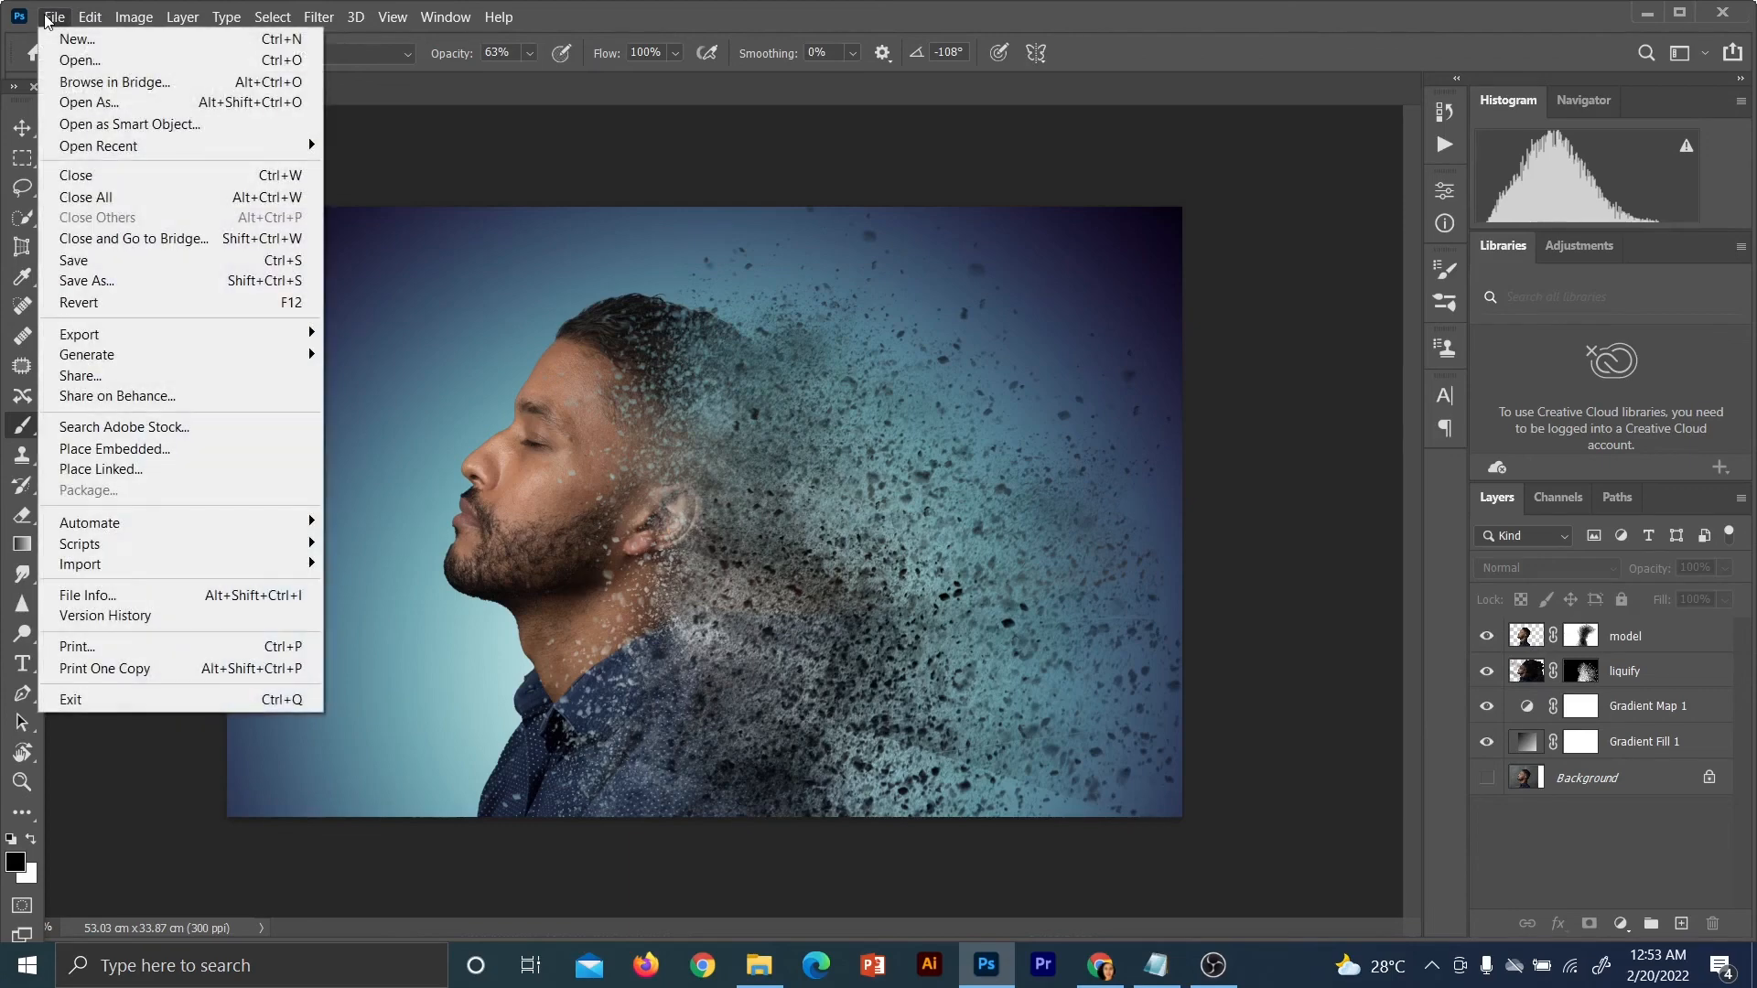
{"action": "left_click", "coordinate": [110, 284]}
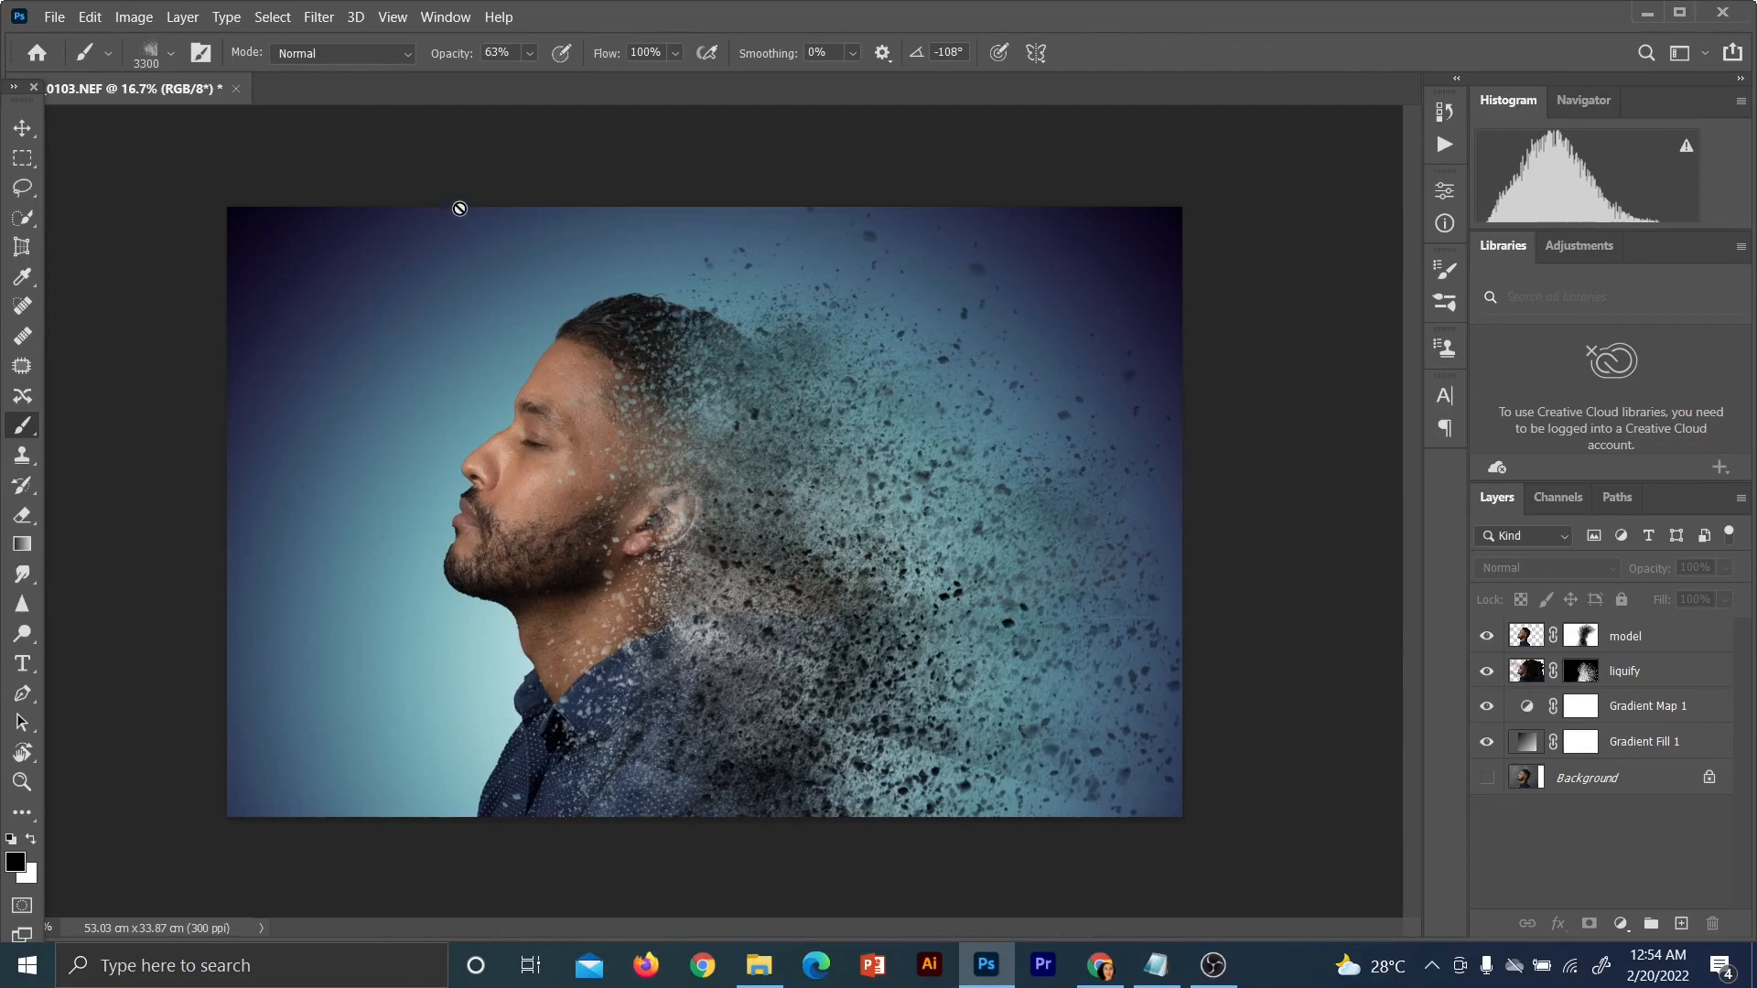
{"action": "key", "text": "ctrl+s"}
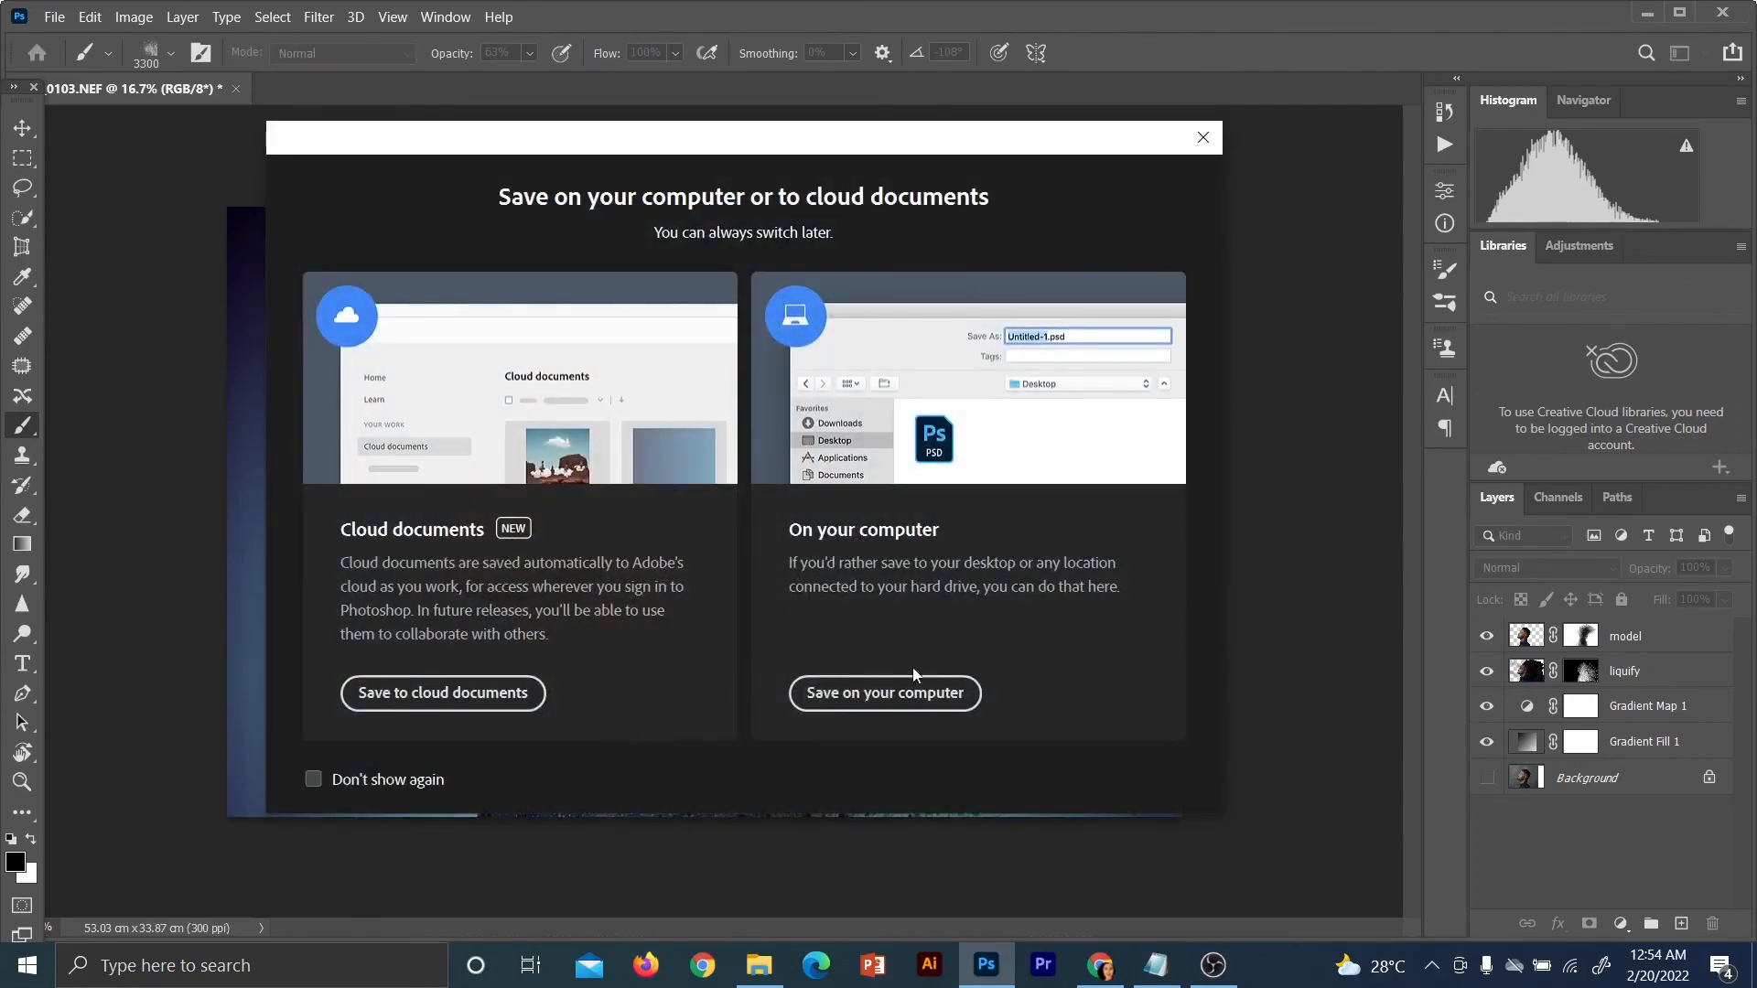
{"action": "left_click", "coordinate": [887, 697]}
{"action": "key", "text": "ctrl+s"}
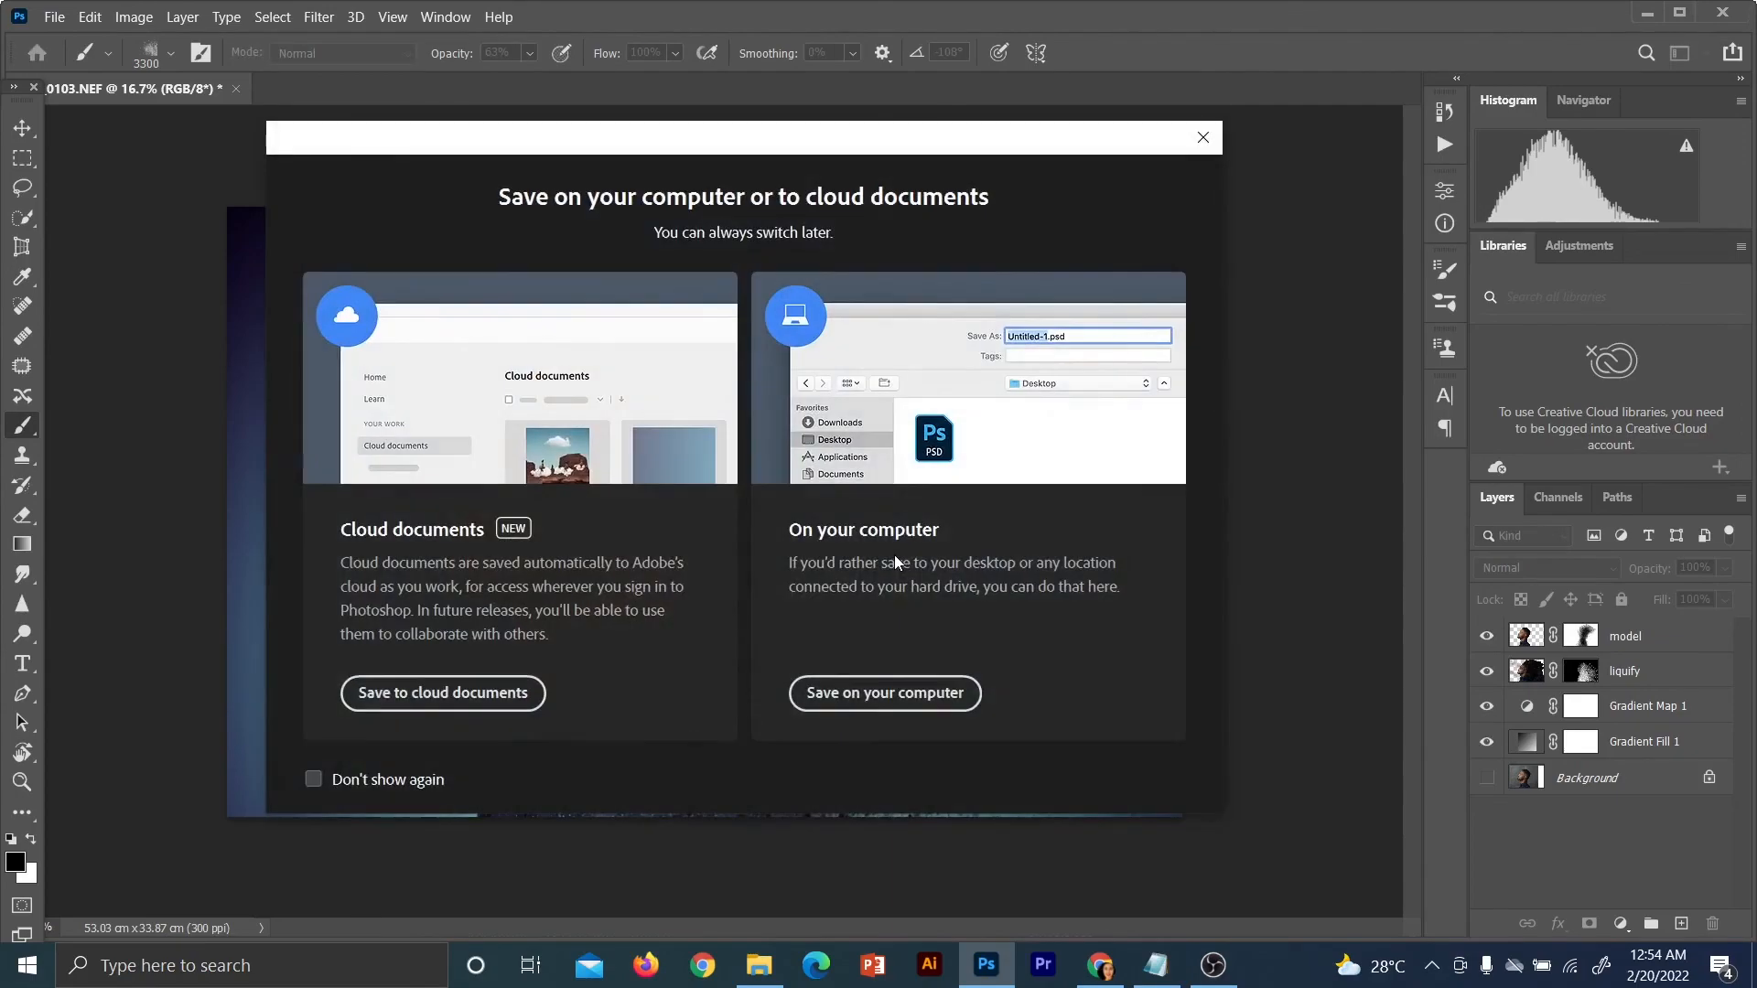
{"action": "left_click", "coordinate": [884, 695]}
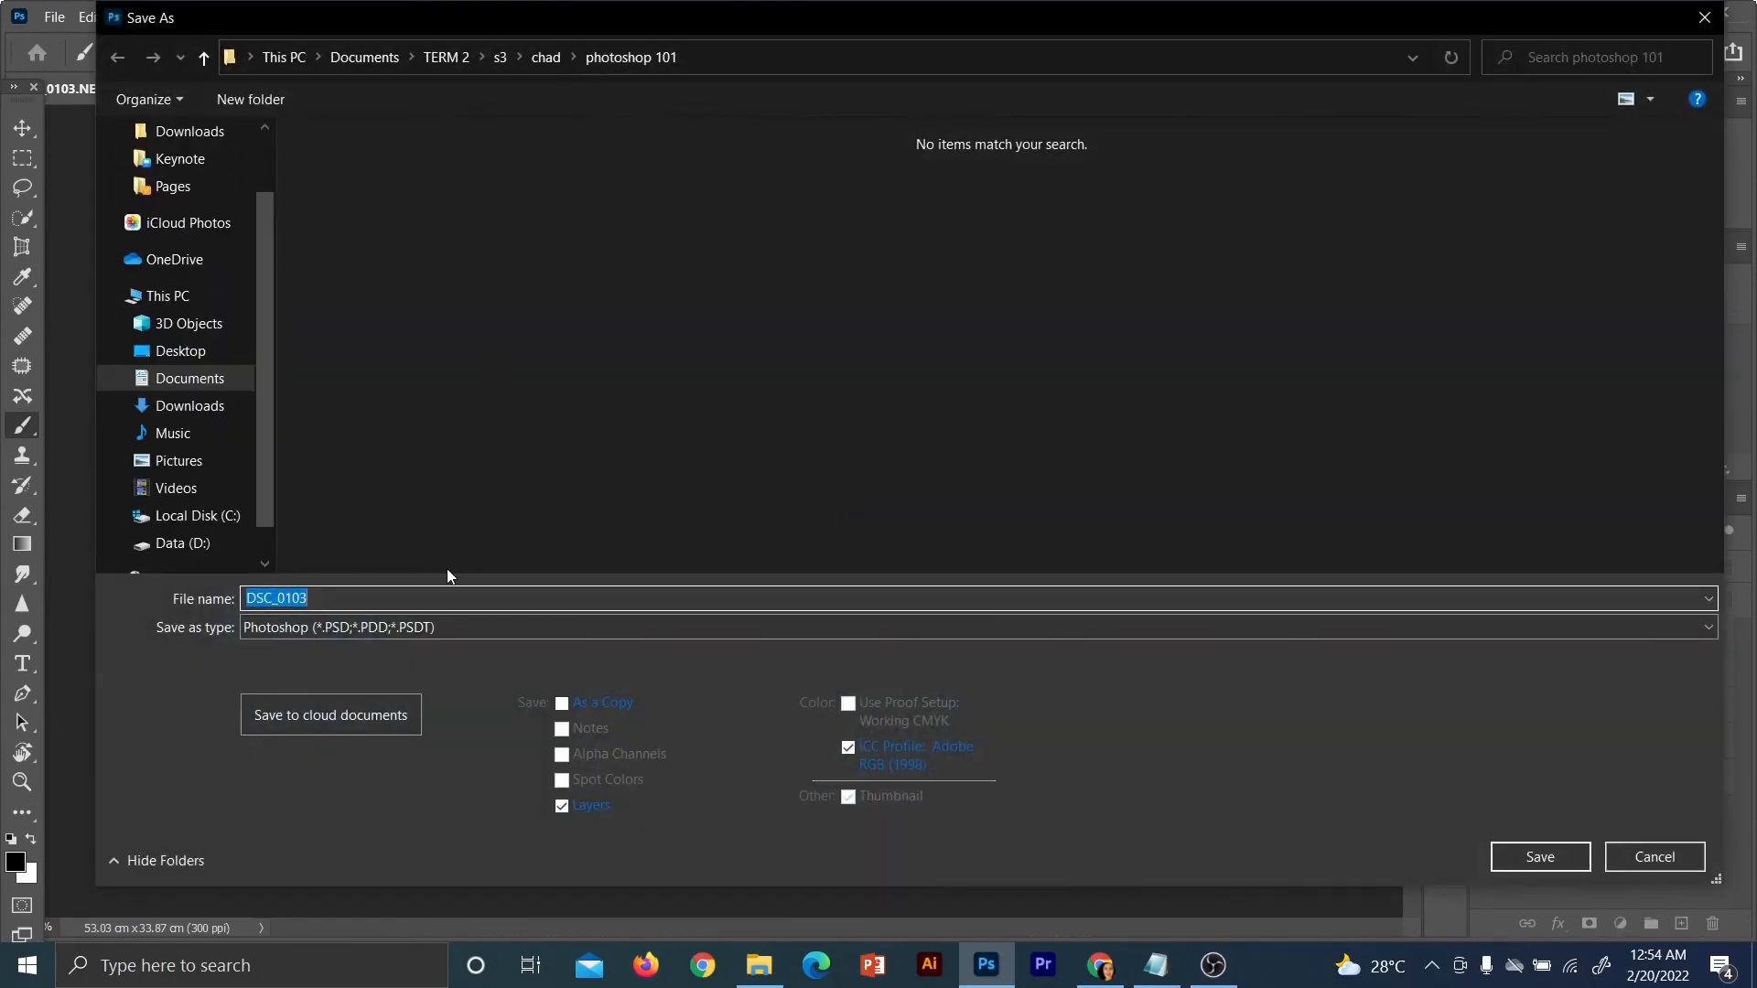
{"action": "type", "text": "chad vs disperse"}
{"action": "key", "text": "Return"}
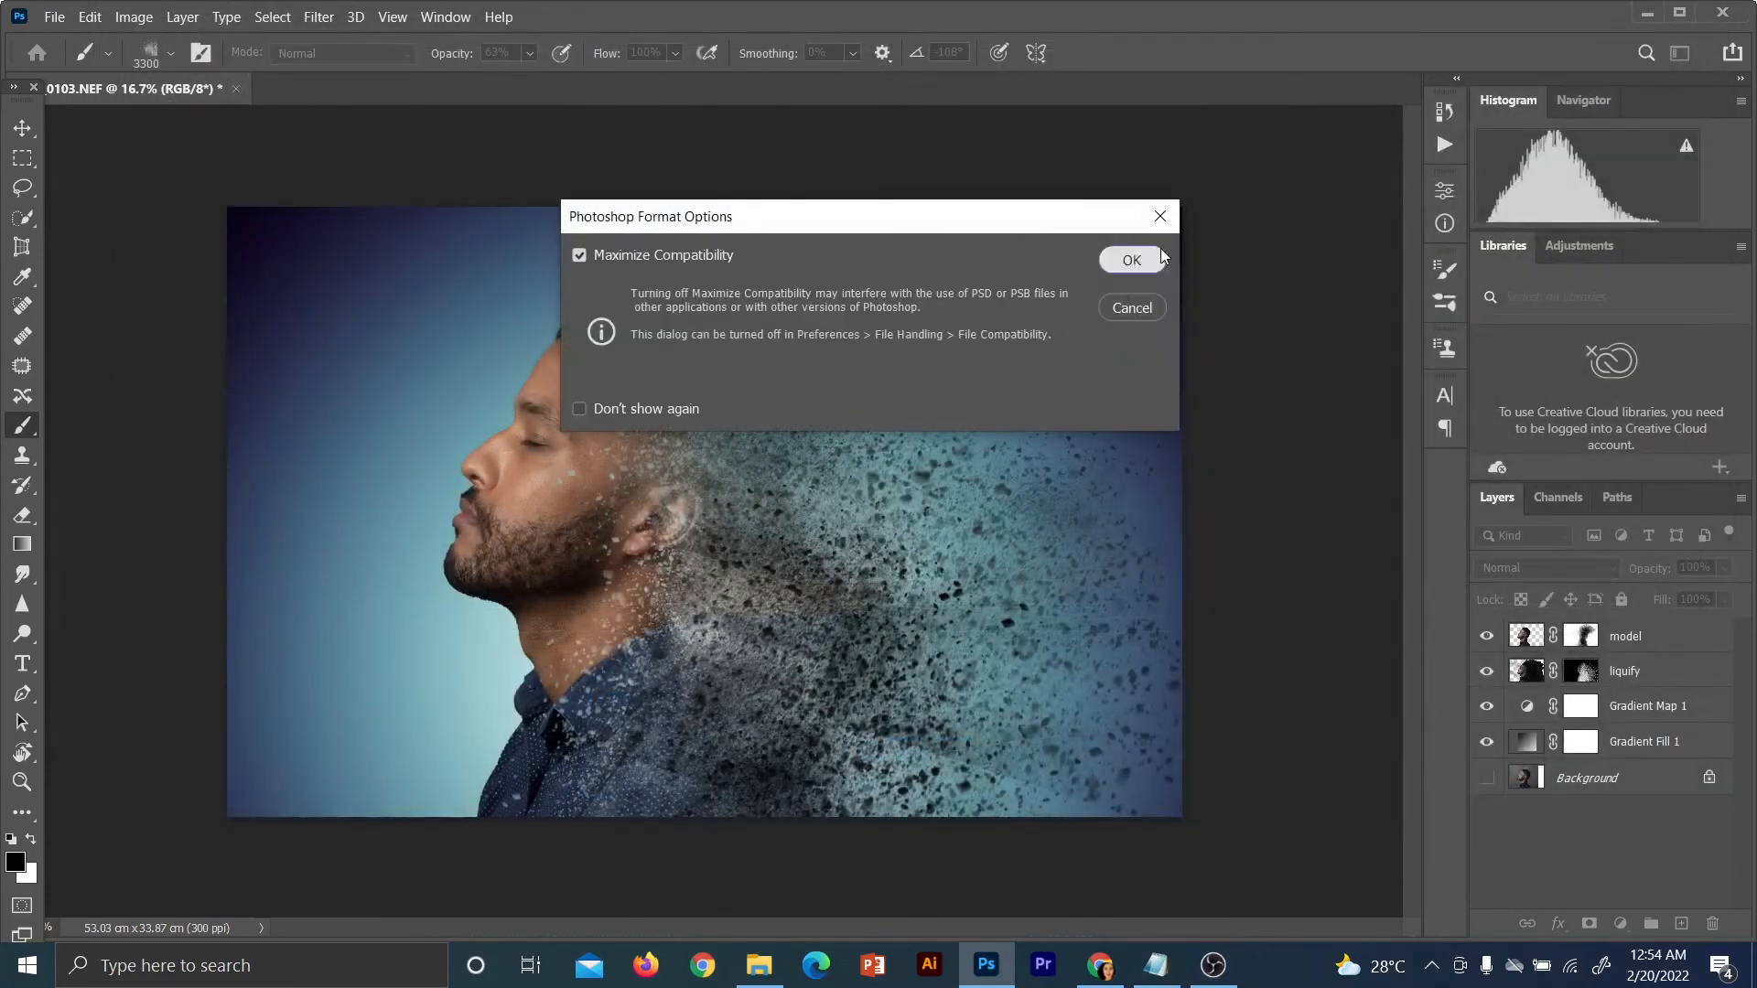
{"action": "left_click", "coordinate": [1158, 259]}
Export the image as a 6263 x 4000 px JPG at 100% quality, named "chad x disperse1", in the digital work folder
{"action": "left_click", "coordinate": [51, 19]}
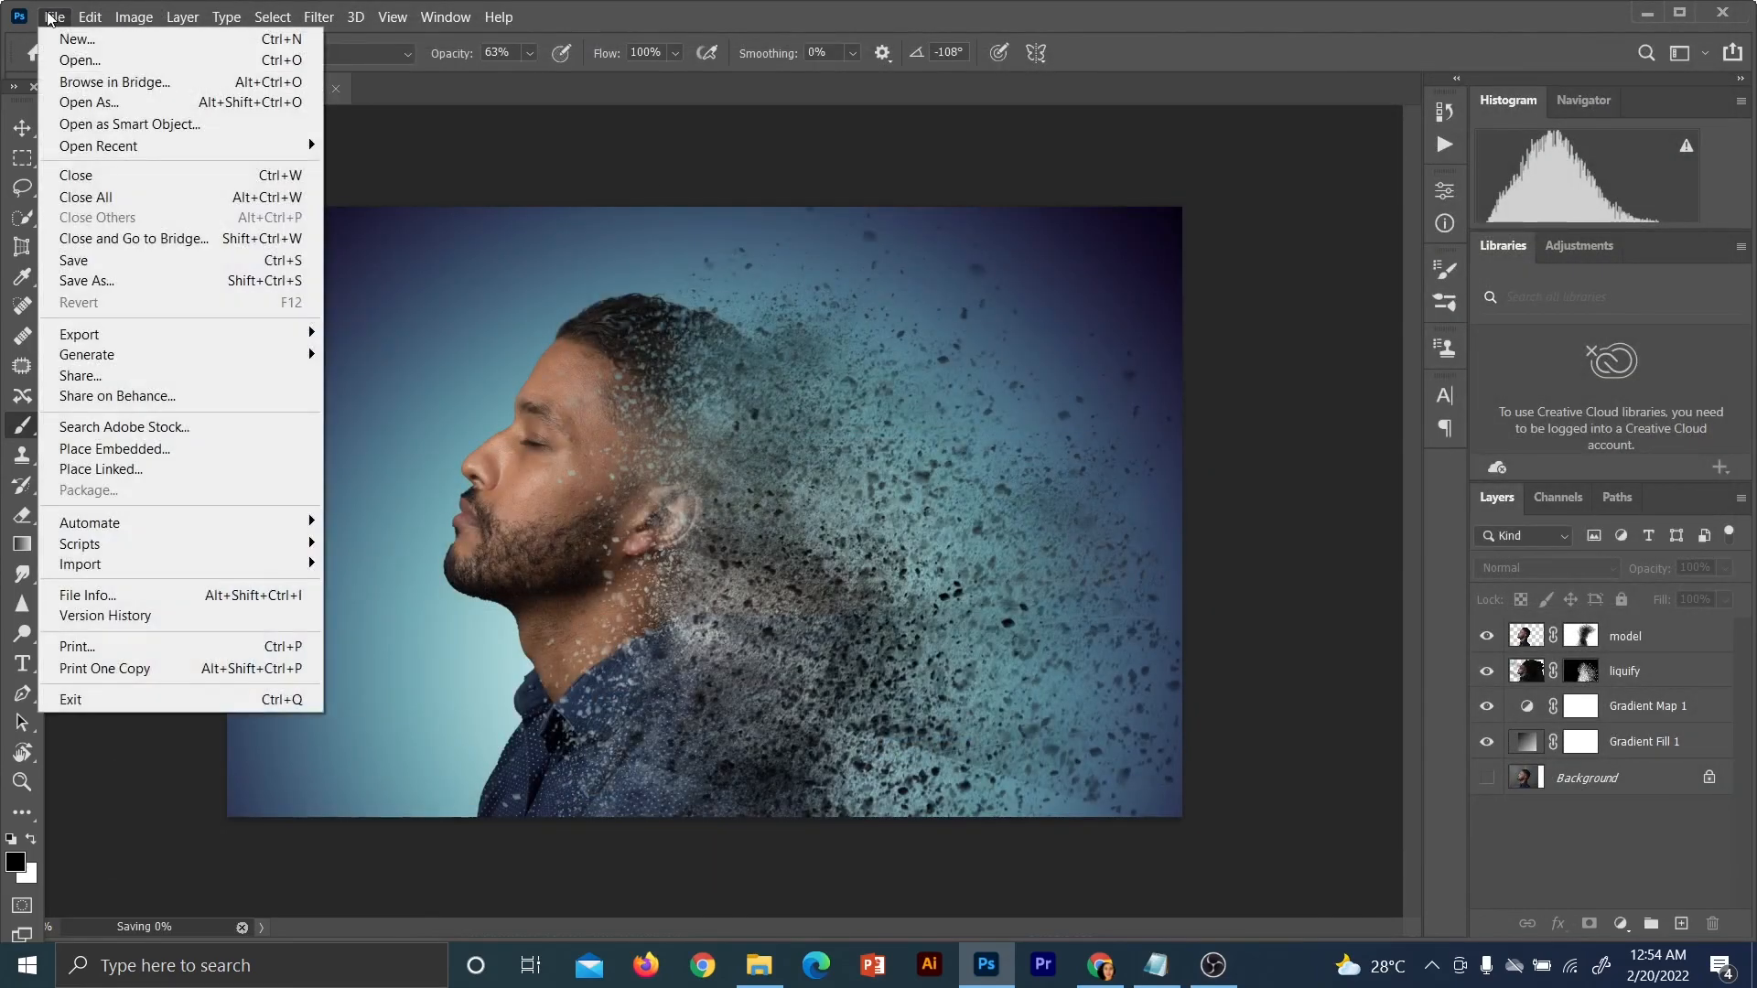
{"action": "mouse_move", "coordinate": [126, 336]}
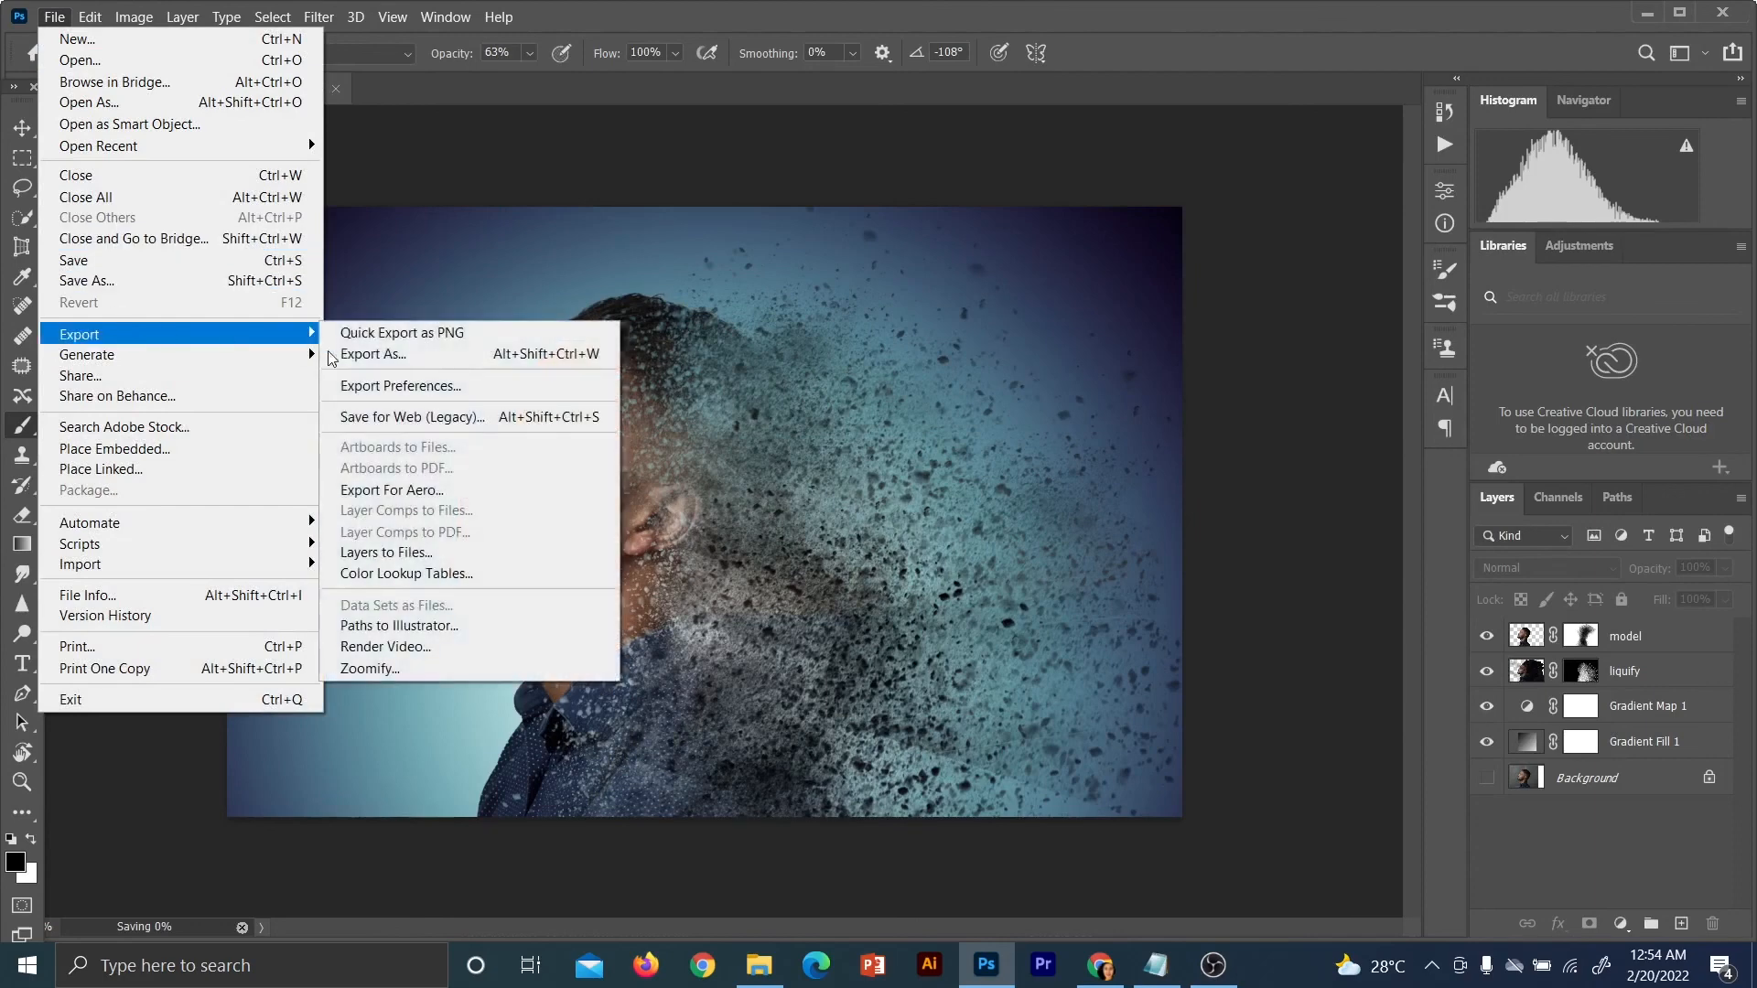
{"action": "left_click", "coordinate": [427, 354]}
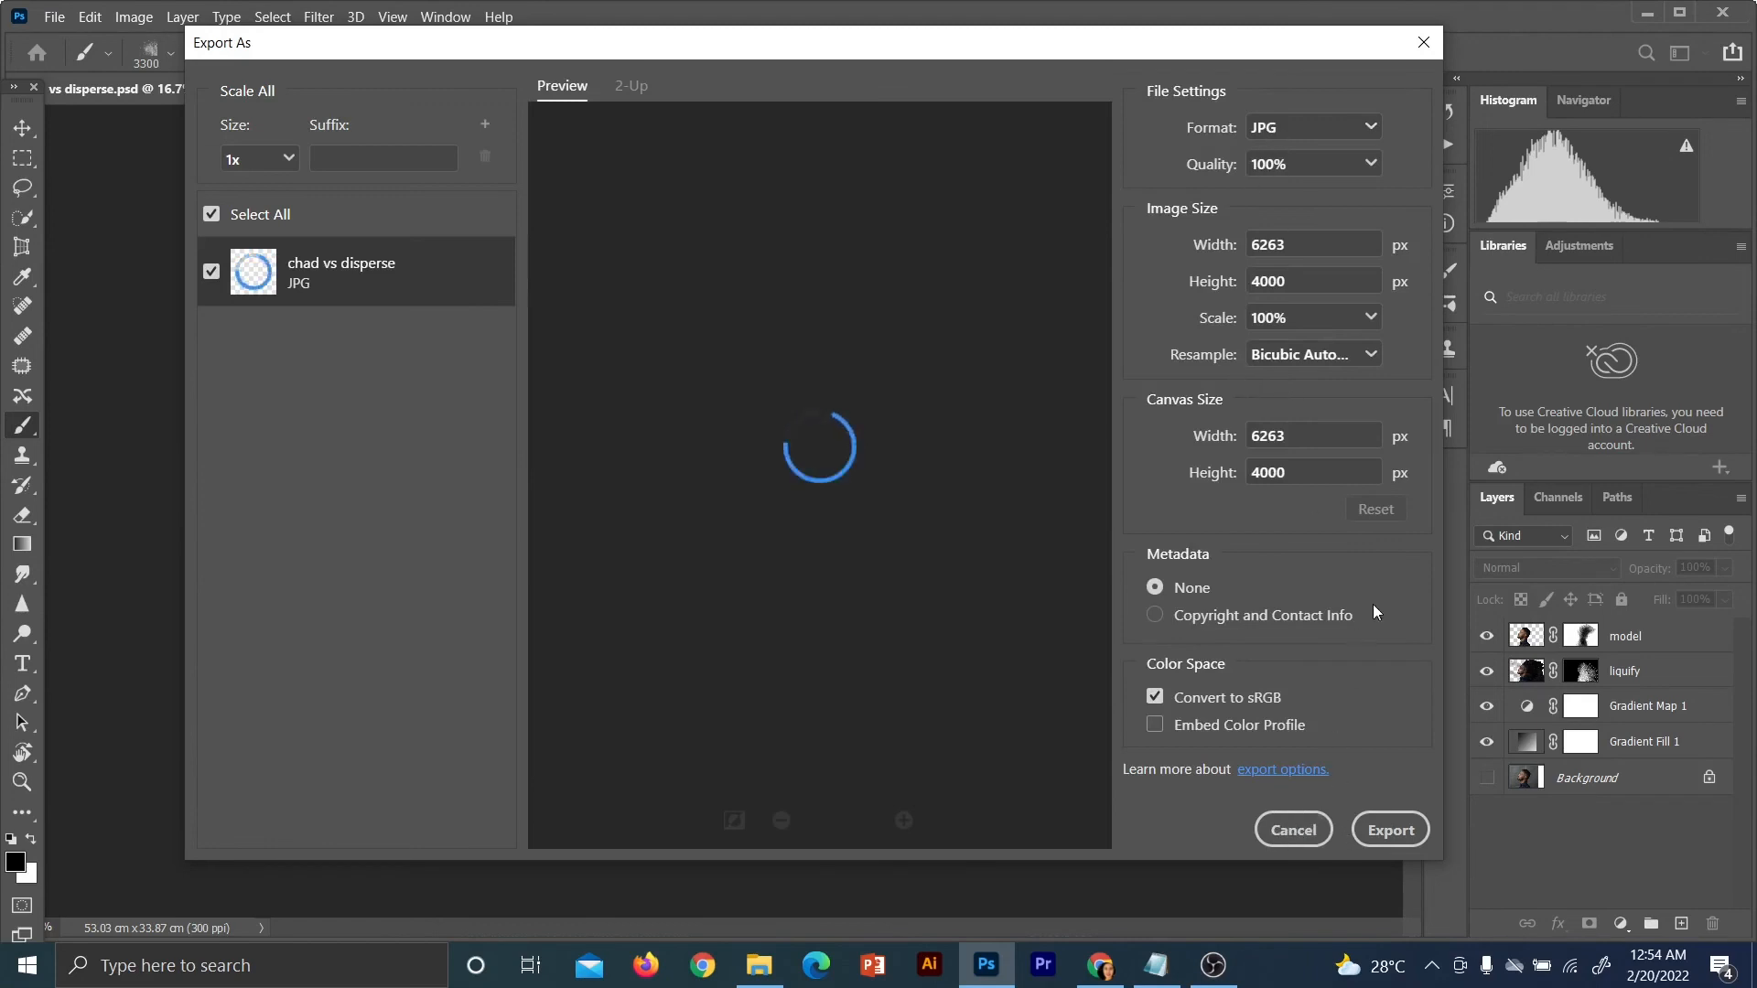
{"action": "left_click", "coordinate": [1390, 830]}
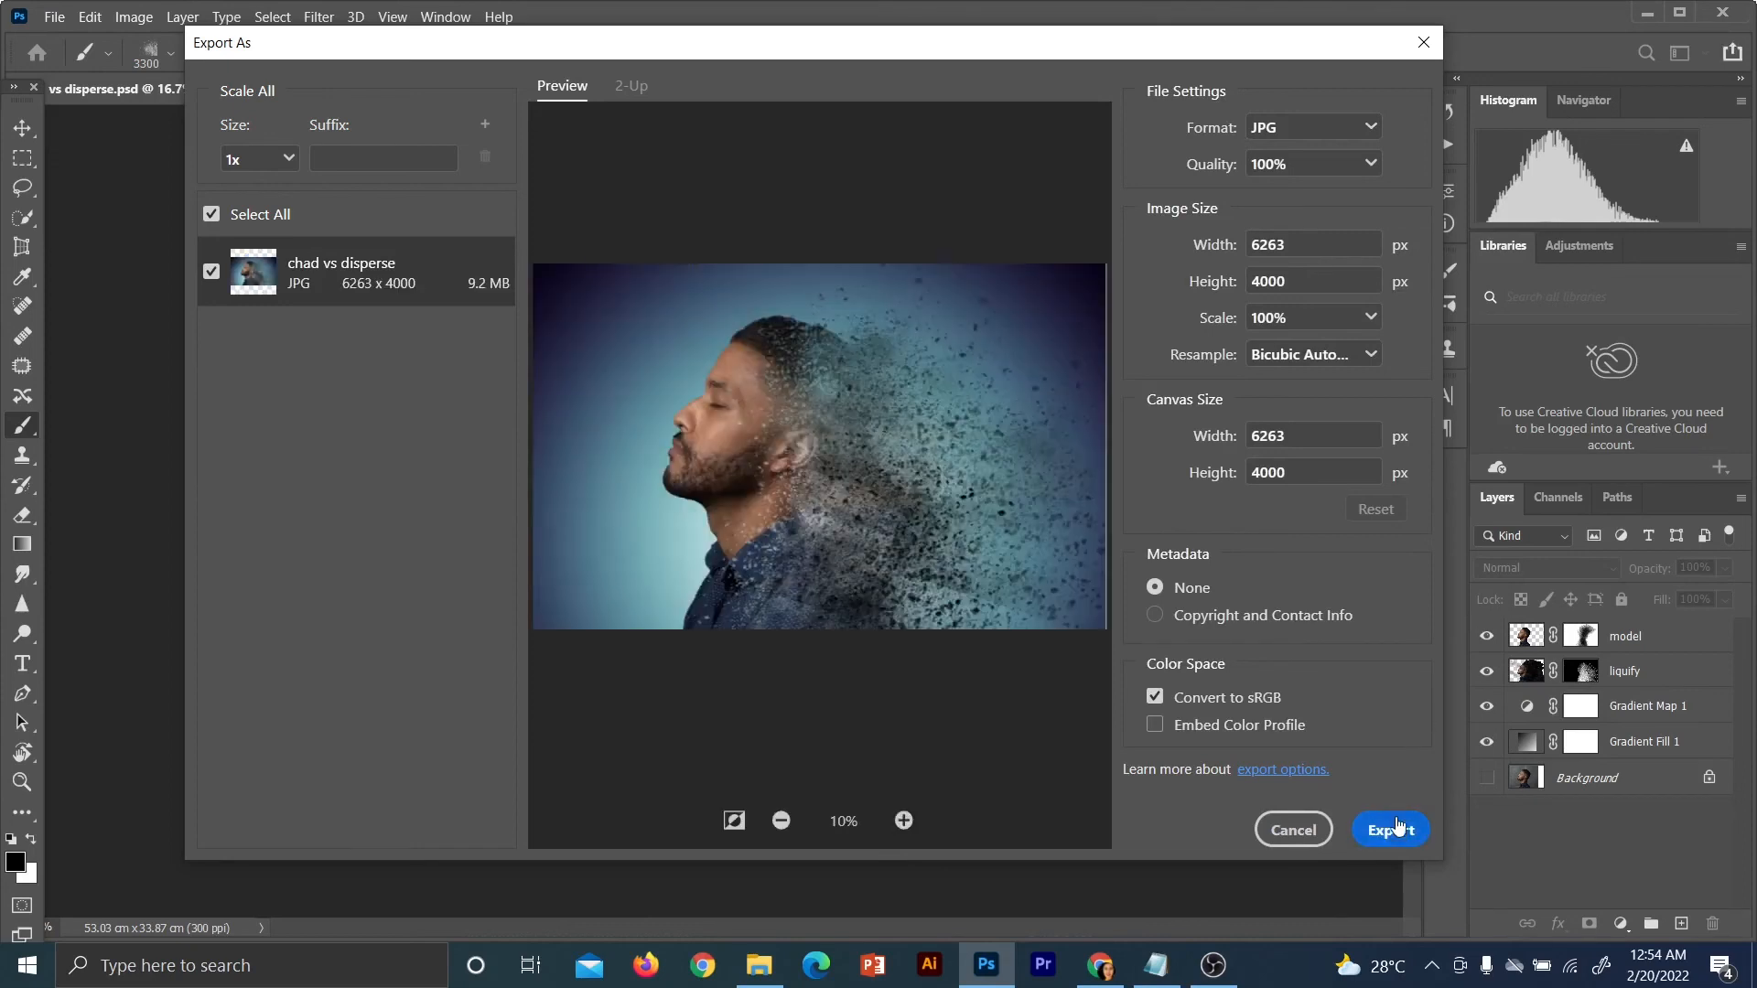
{"action": "left_click", "coordinate": [1401, 831]}
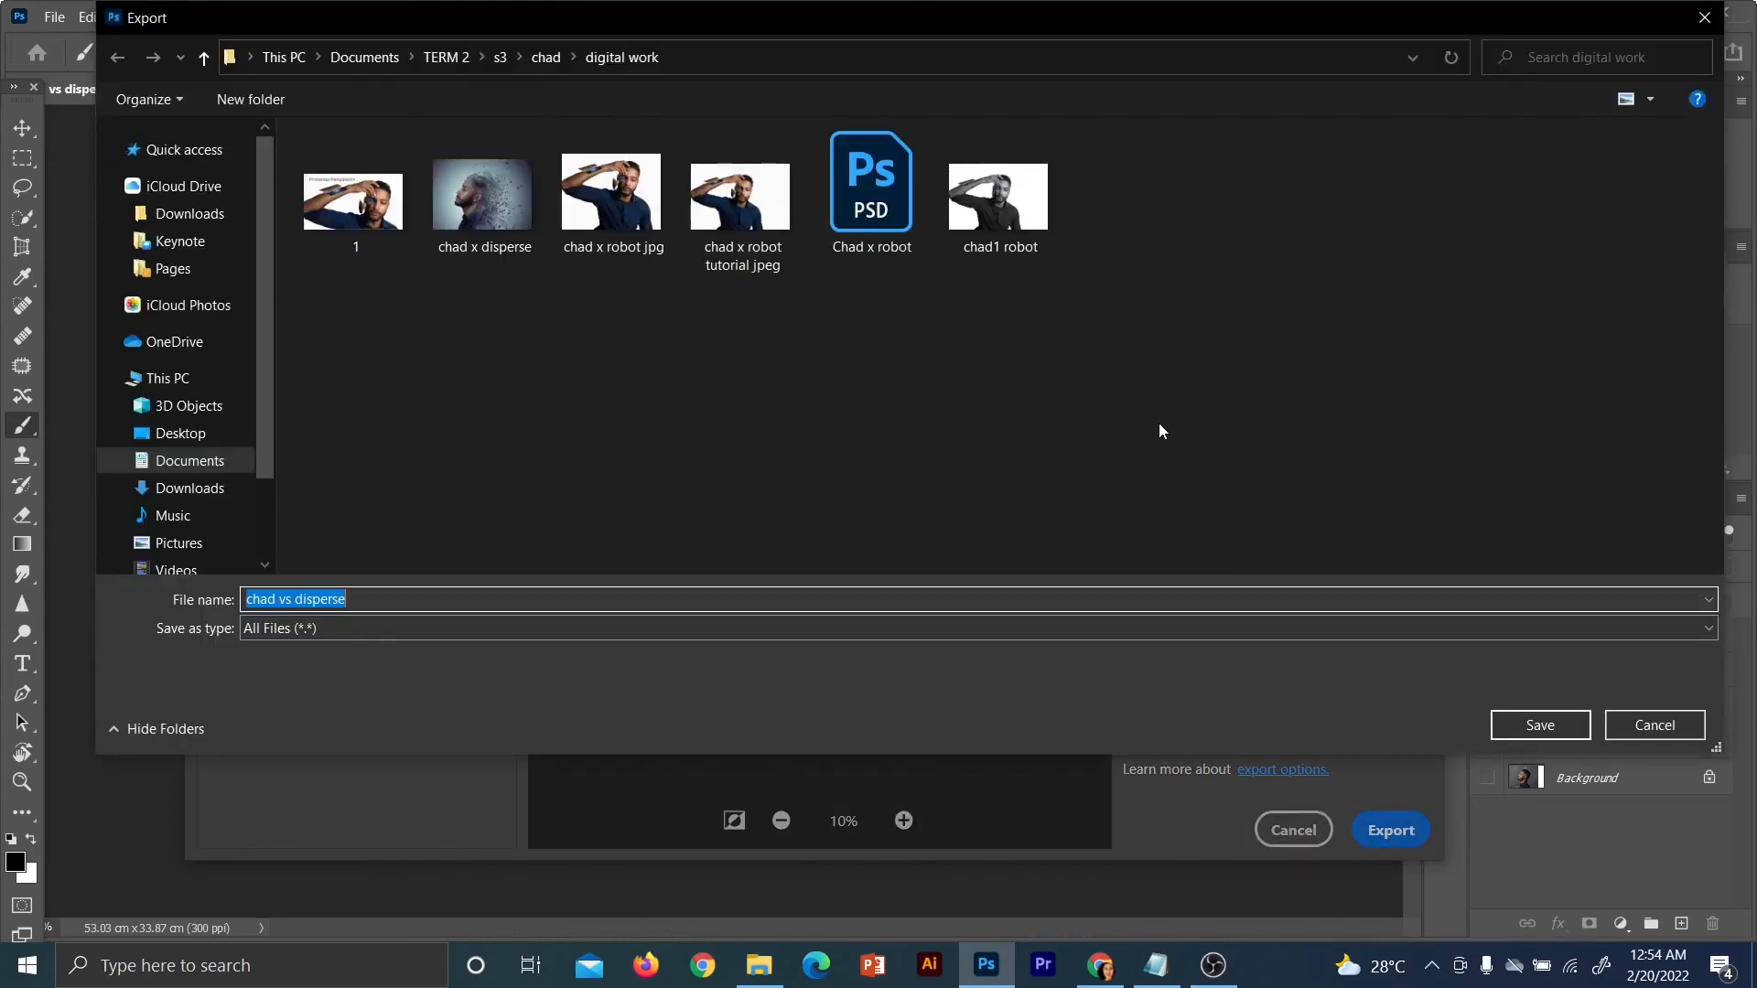
{"action": "type", "text": "chad"}
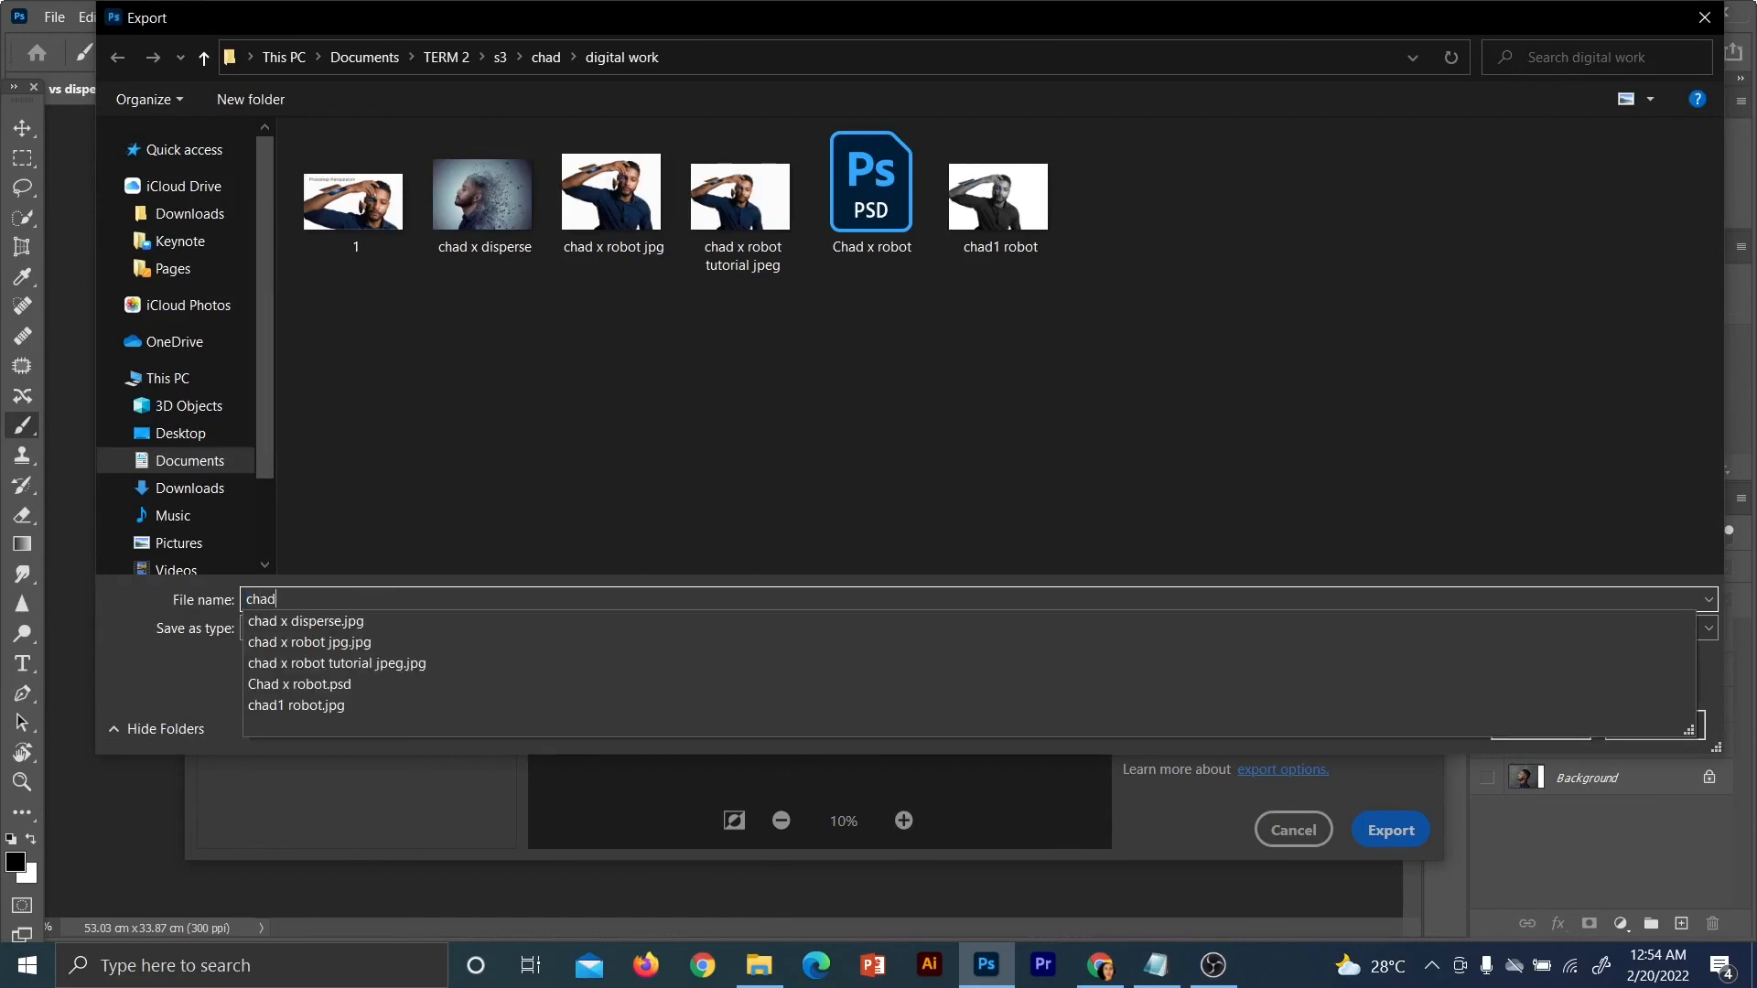
{"action": "type", "text": " x disperse"}
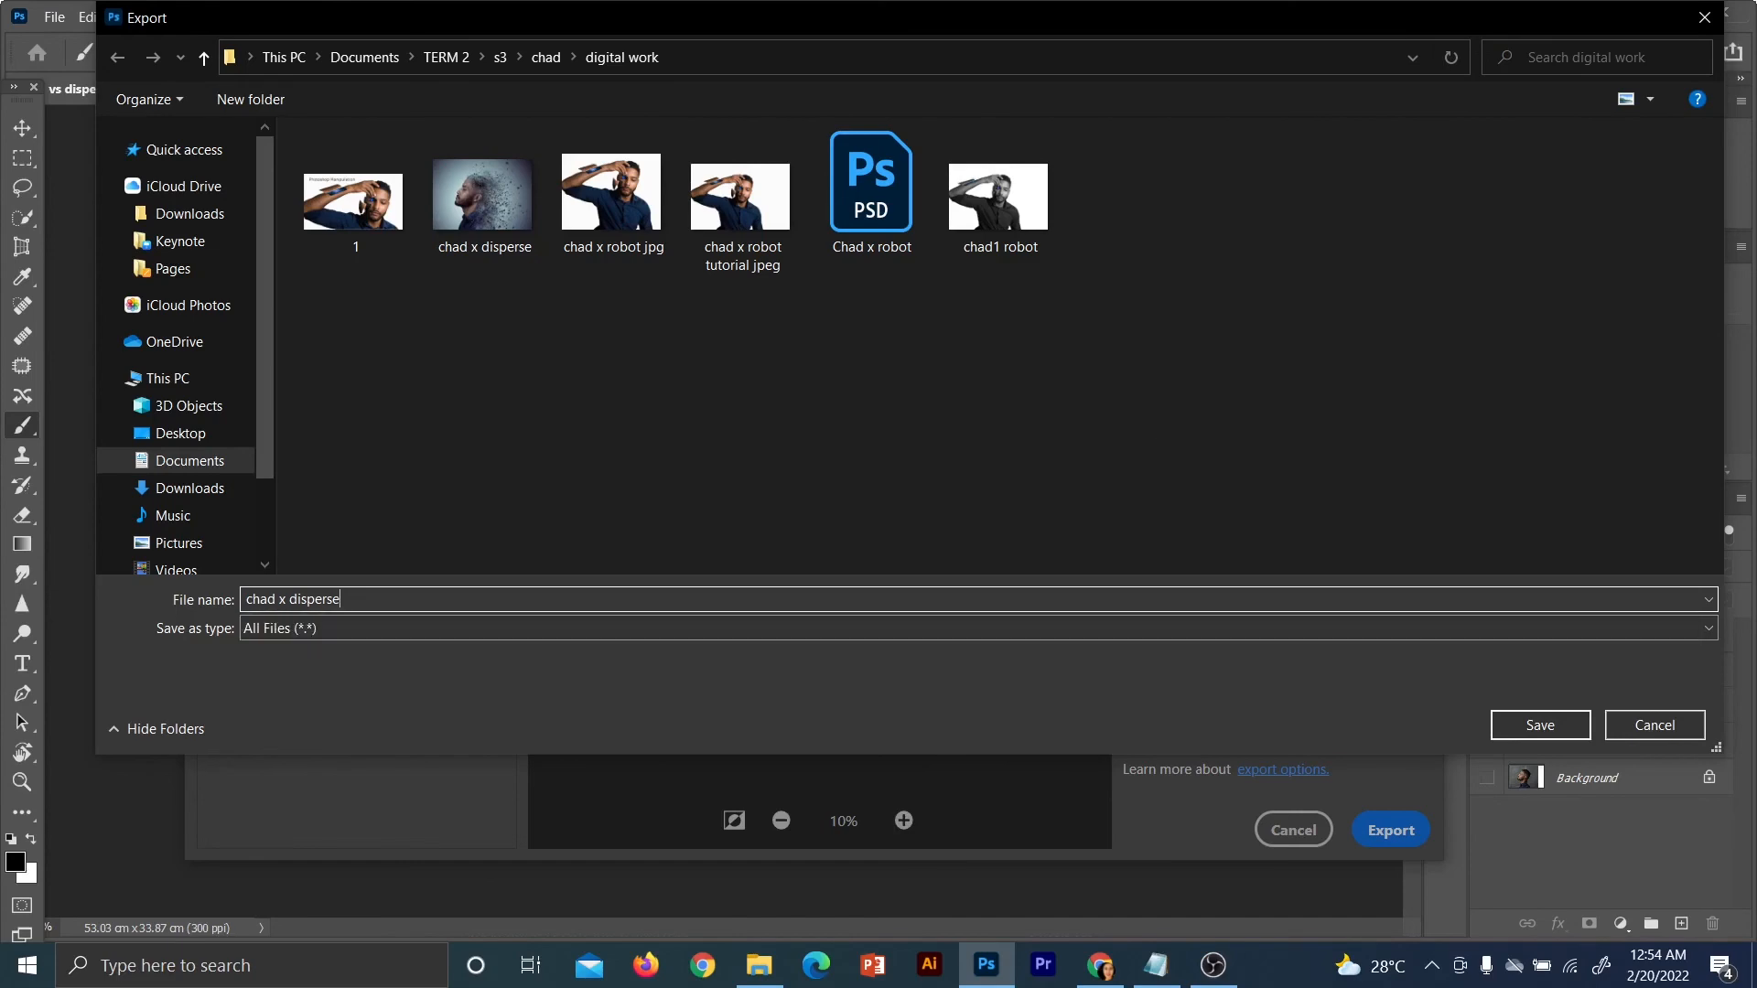
{"action": "type", "text": "1"}
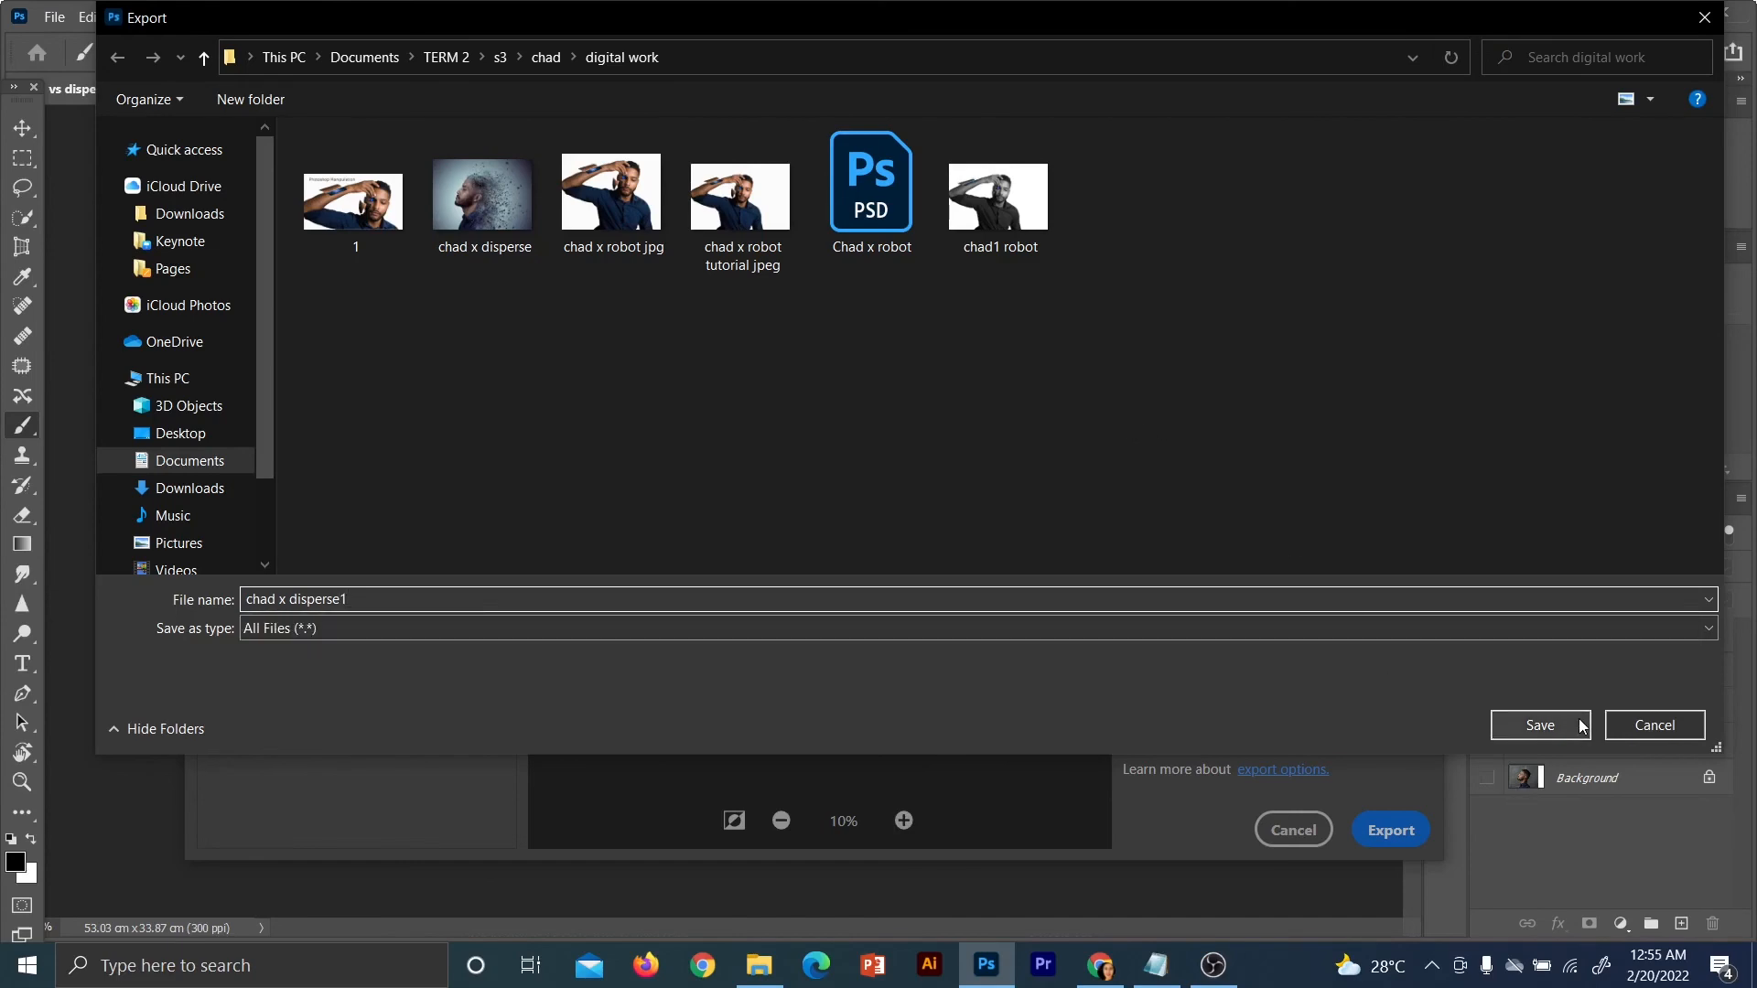
{"action": "left_click", "coordinate": [1541, 725]}
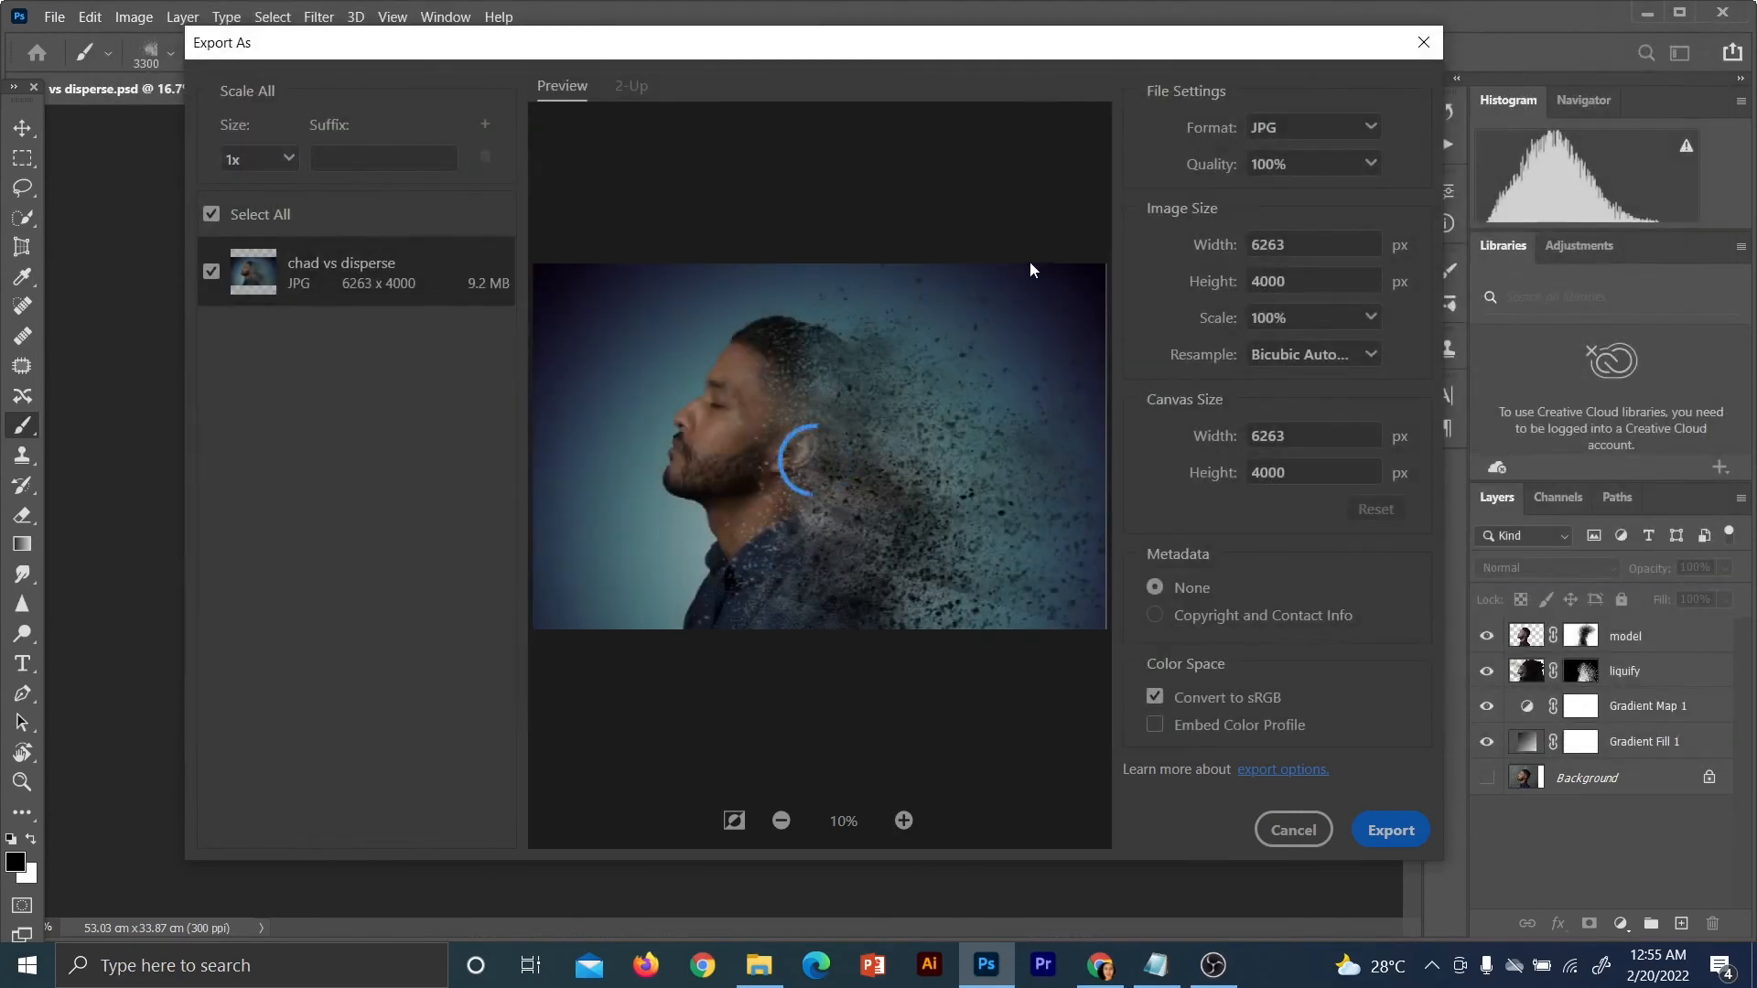